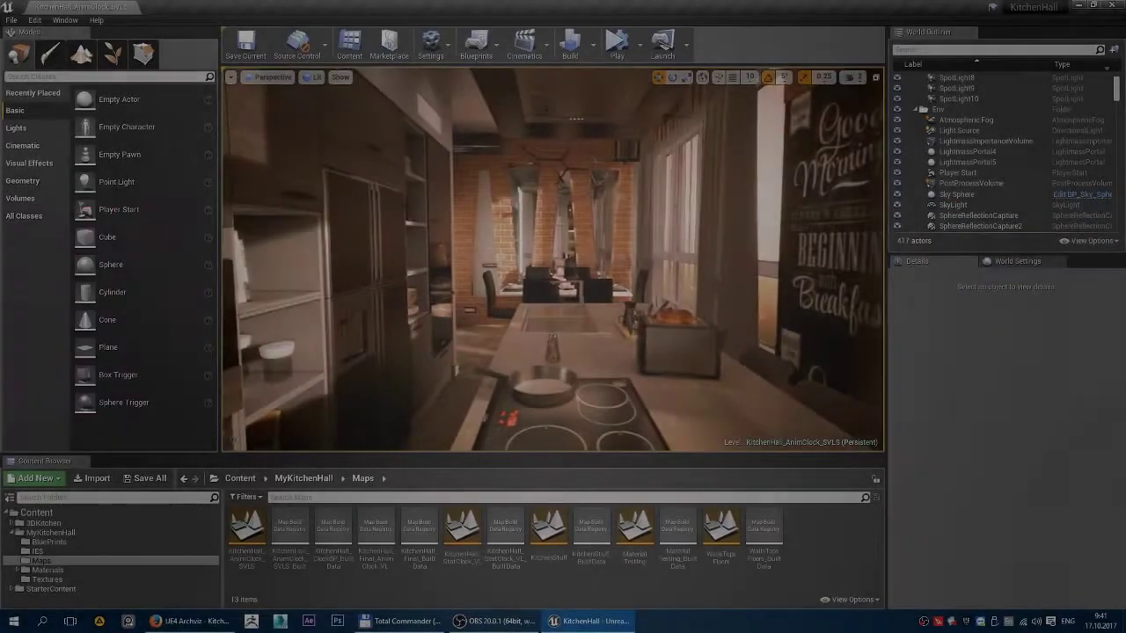
{"action": "left_click", "coordinate": [538, 55]}
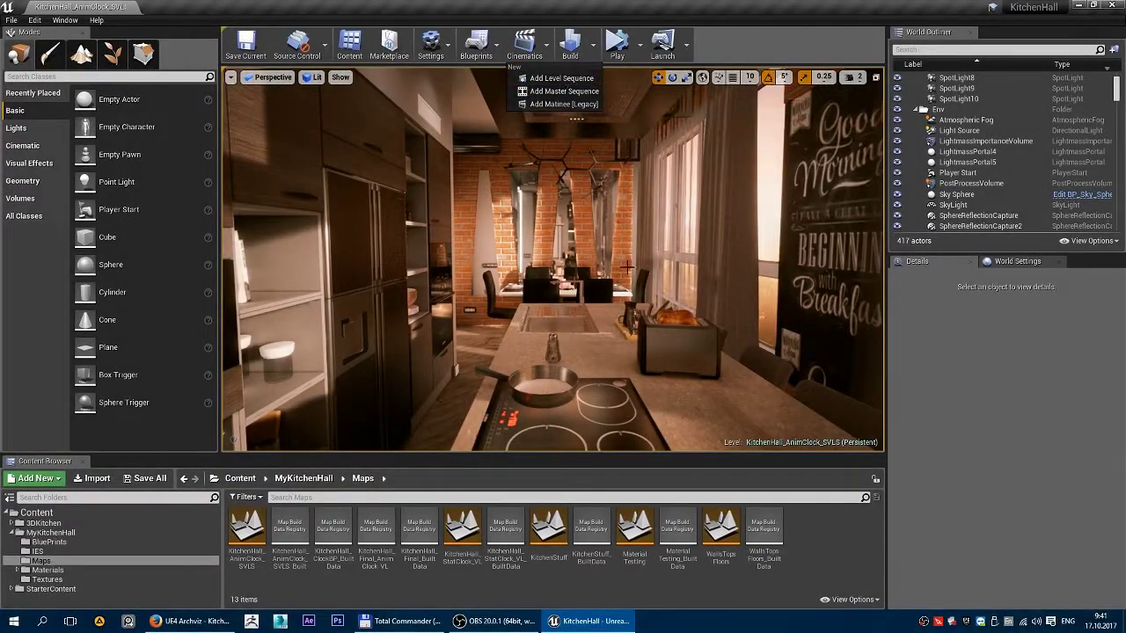
{"action": "key", "text": "Escape"}
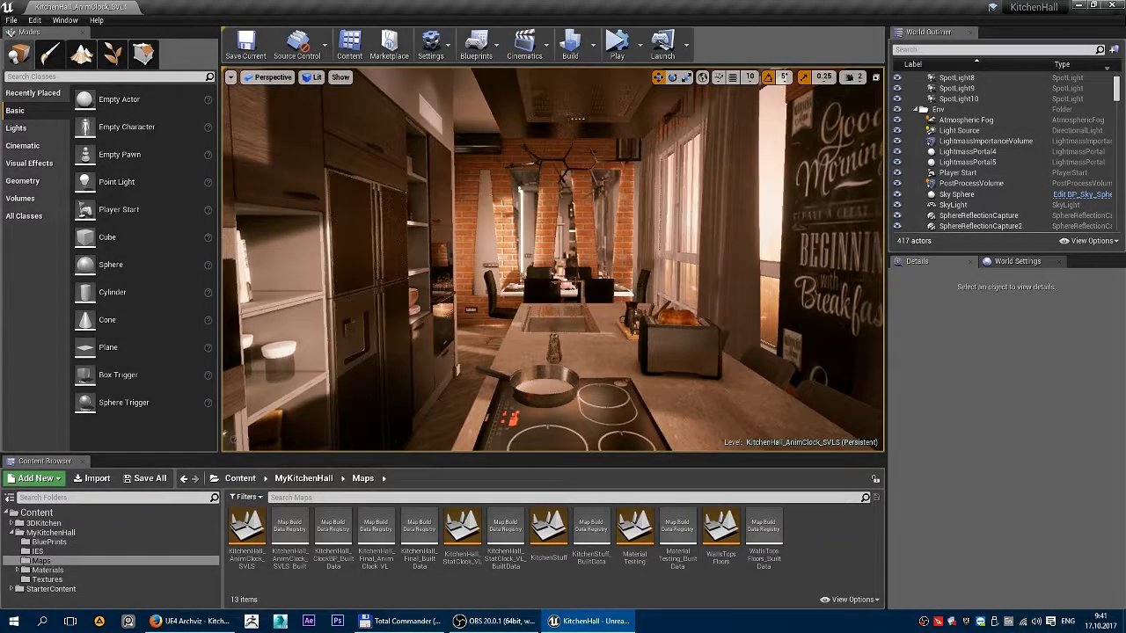
{"action": "key", "text": "w"}
{"action": "right_click_drag", "start_coordinate": [552, 259], "coordinate": [836, 242]}
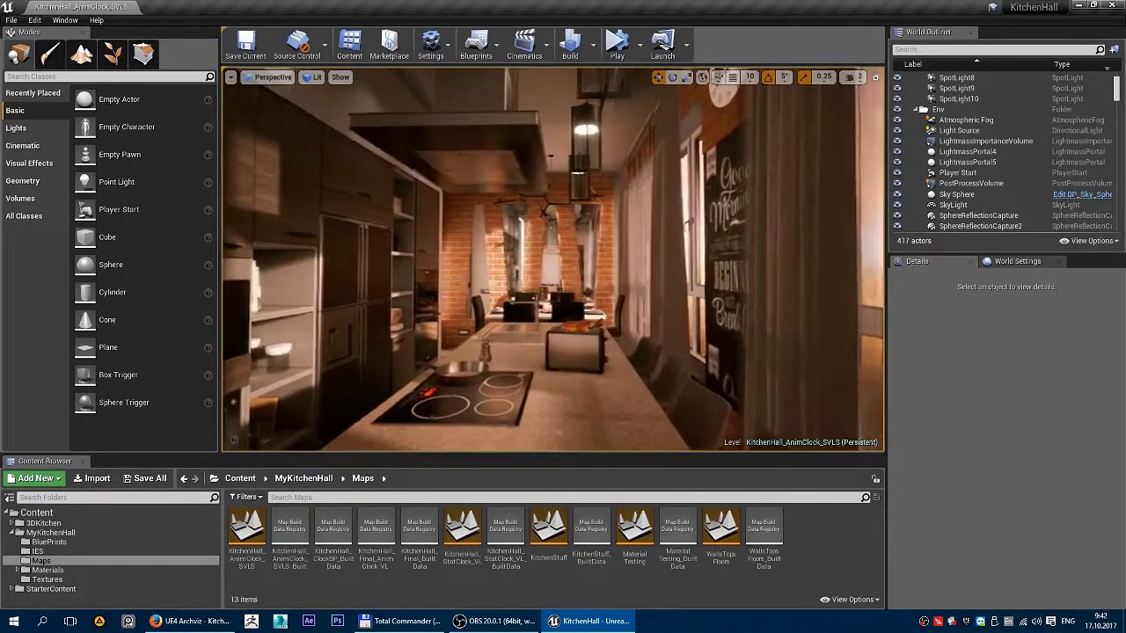
{"action": "right_click_drag", "start_coordinate": [548, 260], "coordinate": [548, 259]}
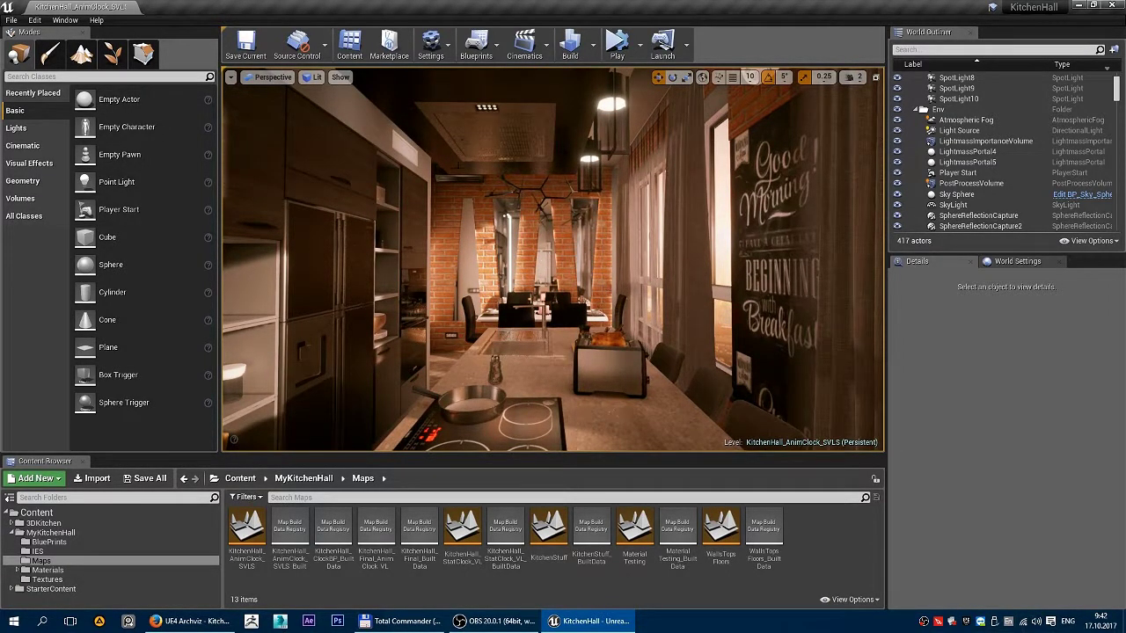
Start adding a new level sequence and create a folder named seq inside MyKitchenHall for it.
{"action": "left_click", "coordinate": [522, 55]}
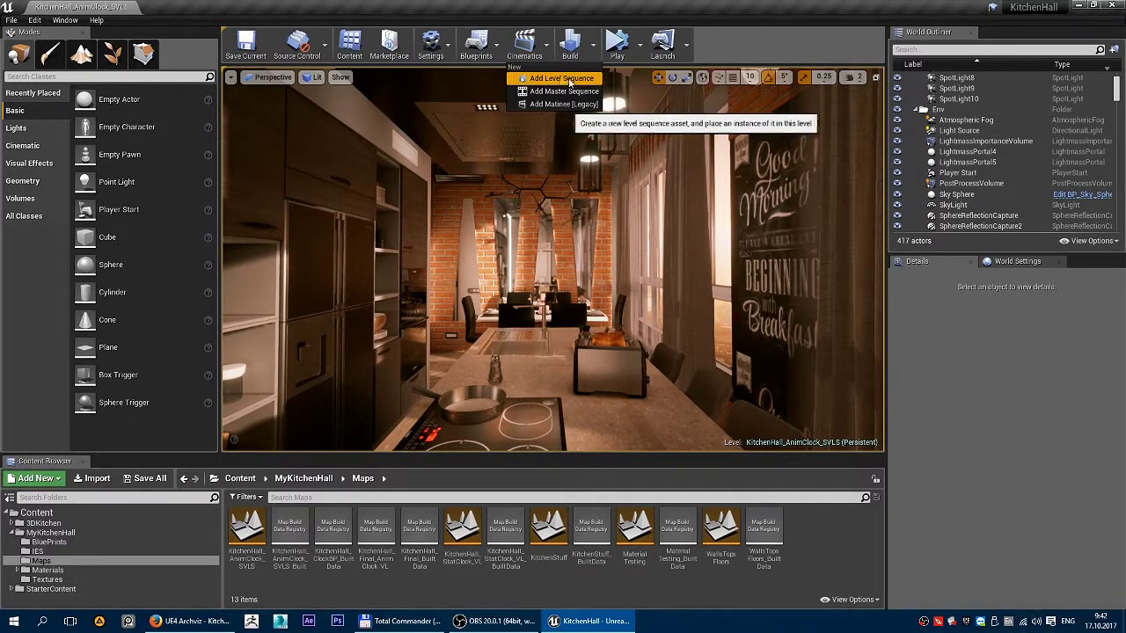
{"action": "left_click", "coordinate": [568, 79]}
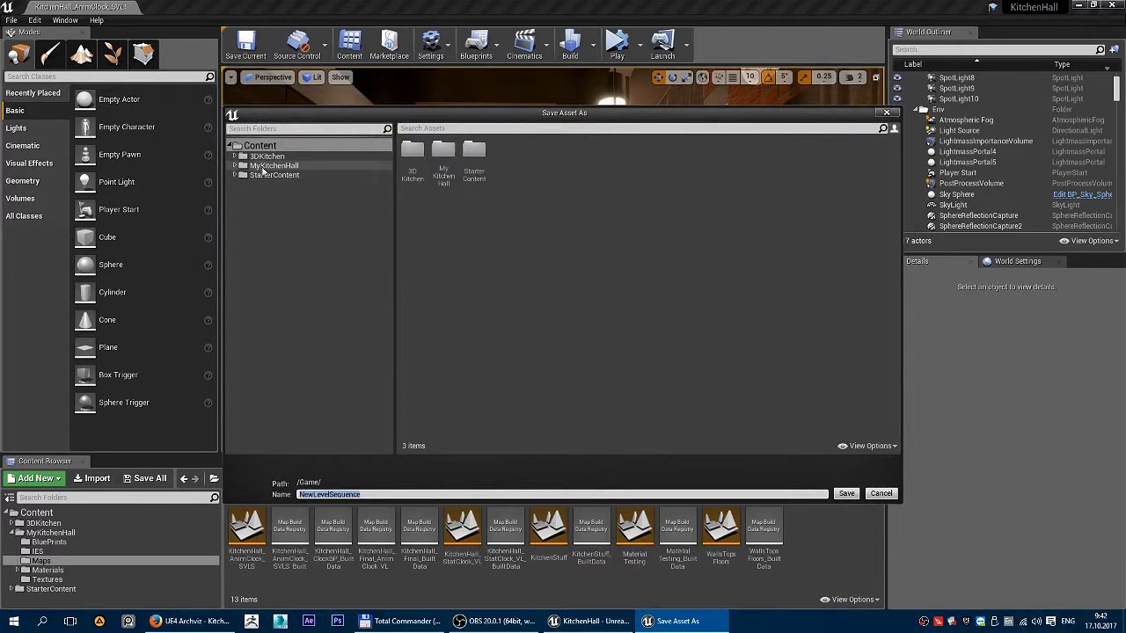
{"action": "left_click", "coordinate": [243, 165]}
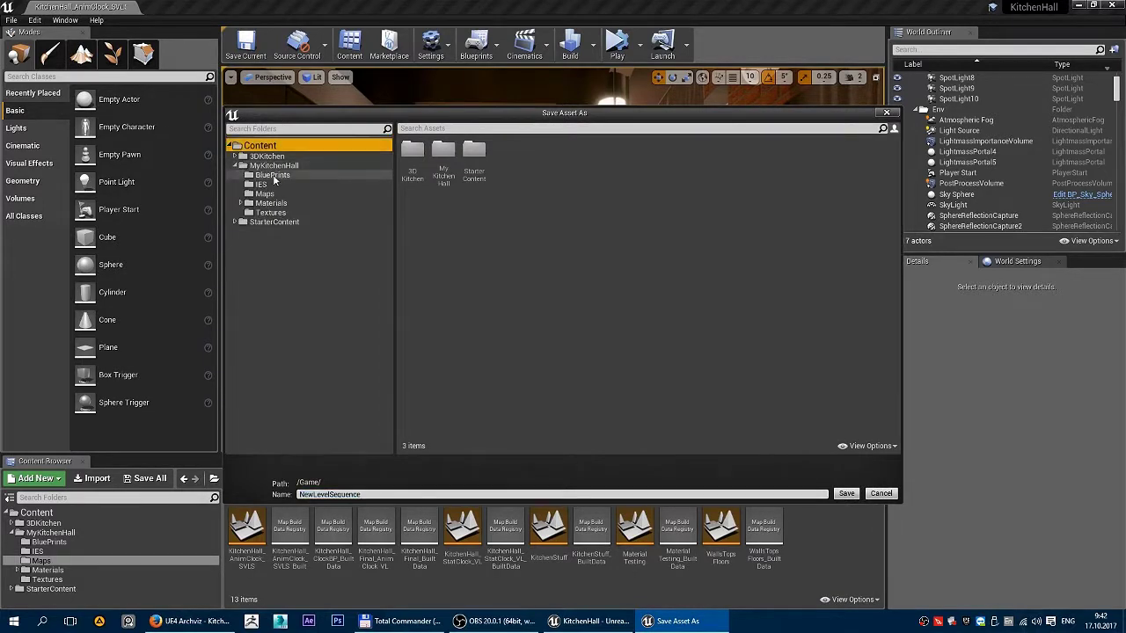
{"action": "left_click", "coordinate": [273, 165]}
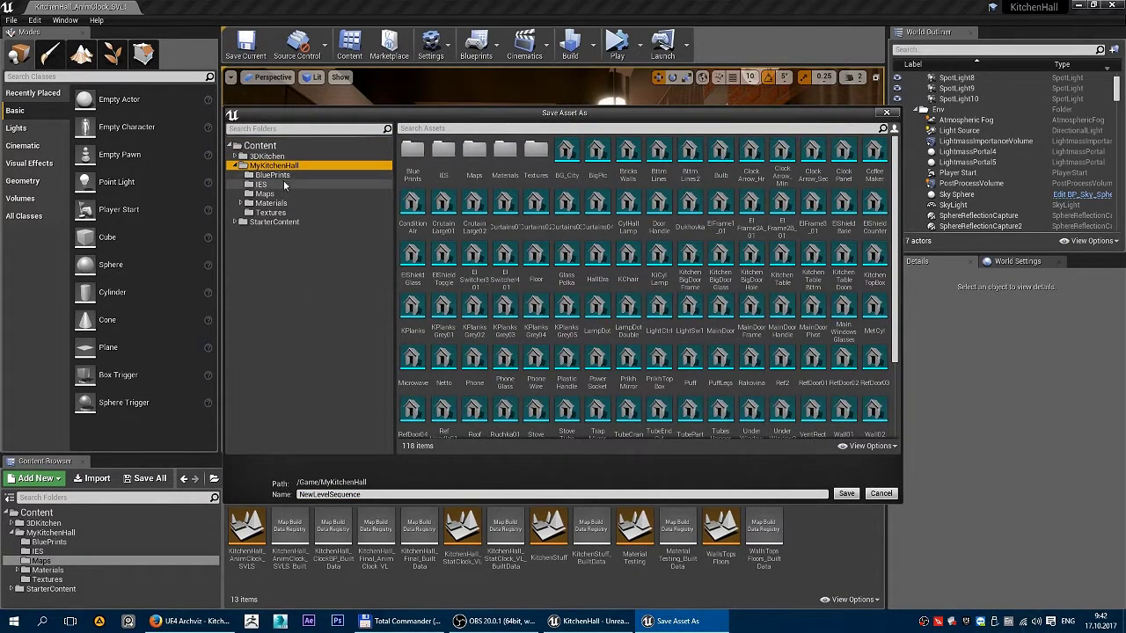
{"action": "right_click", "coordinate": [280, 167]}
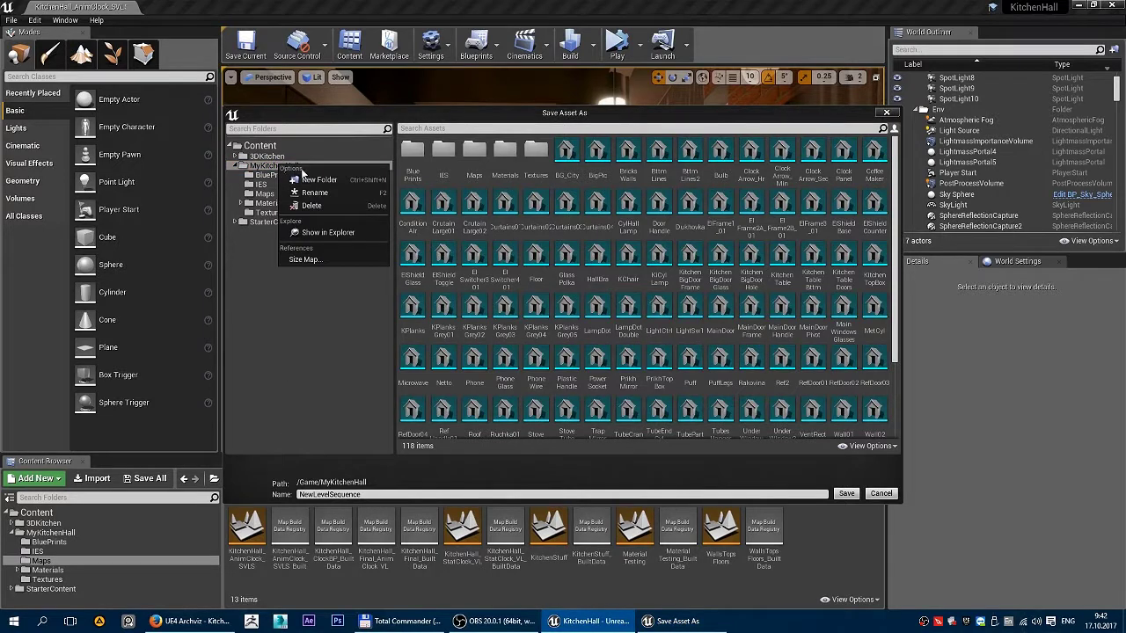
{"action": "left_click", "coordinate": [315, 182]}
{"action": "type", "text": "se"}
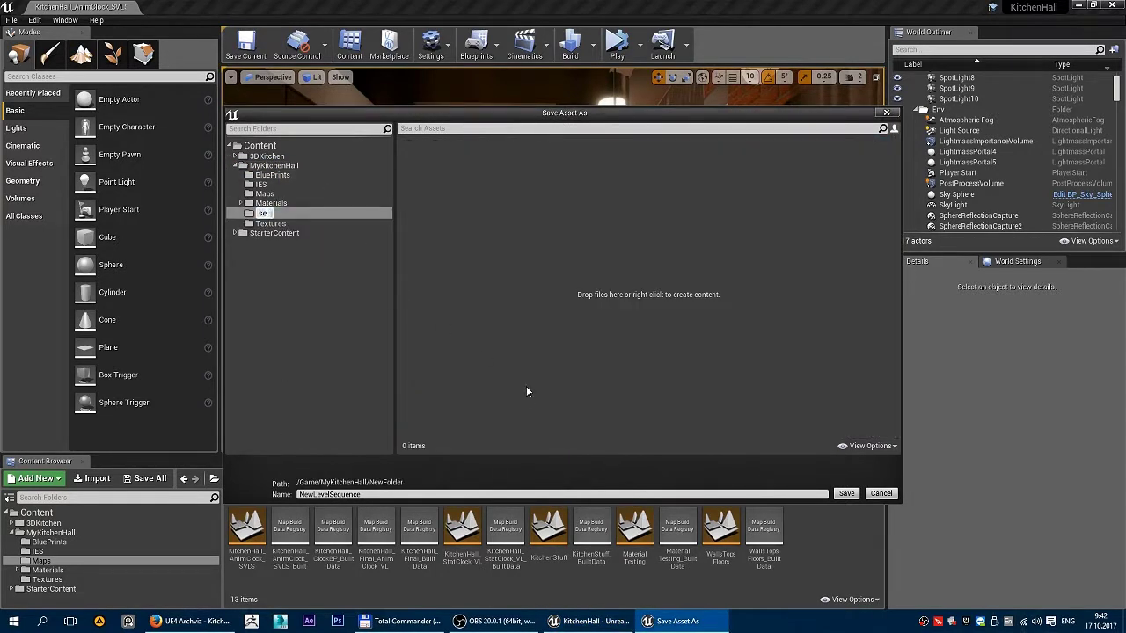
{"action": "type", "text": "q"}
{"action": "key", "text": "Return"}
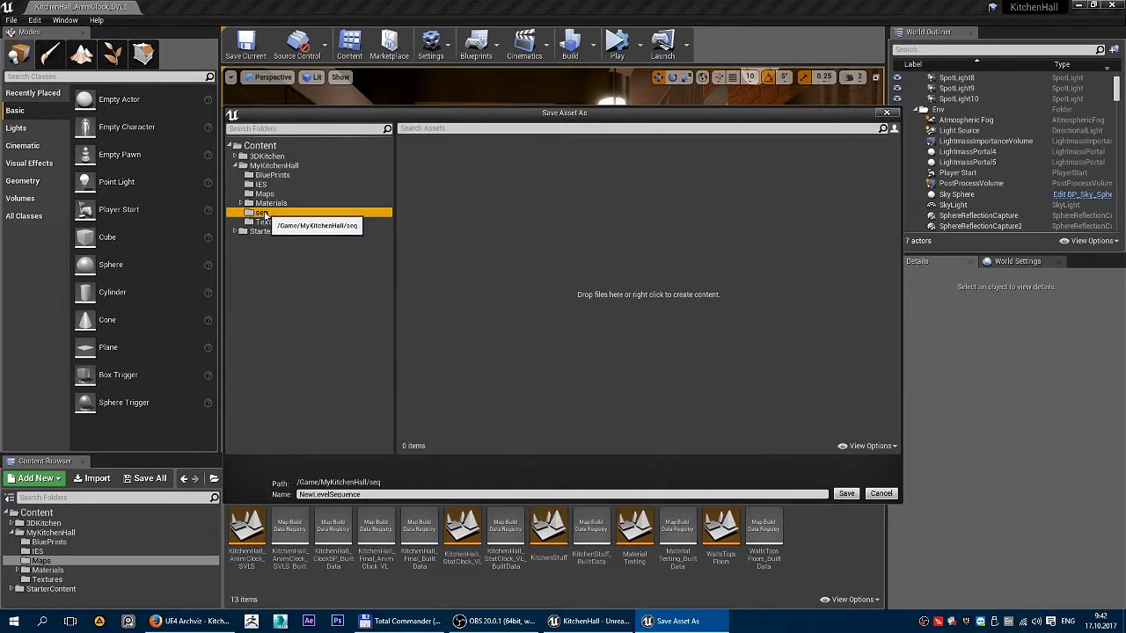
Name the level sequence KH_Movie and save it in the seq folder.
{"action": "left_click_drag", "start_coordinate": [374, 495], "coordinate": [293, 498]}
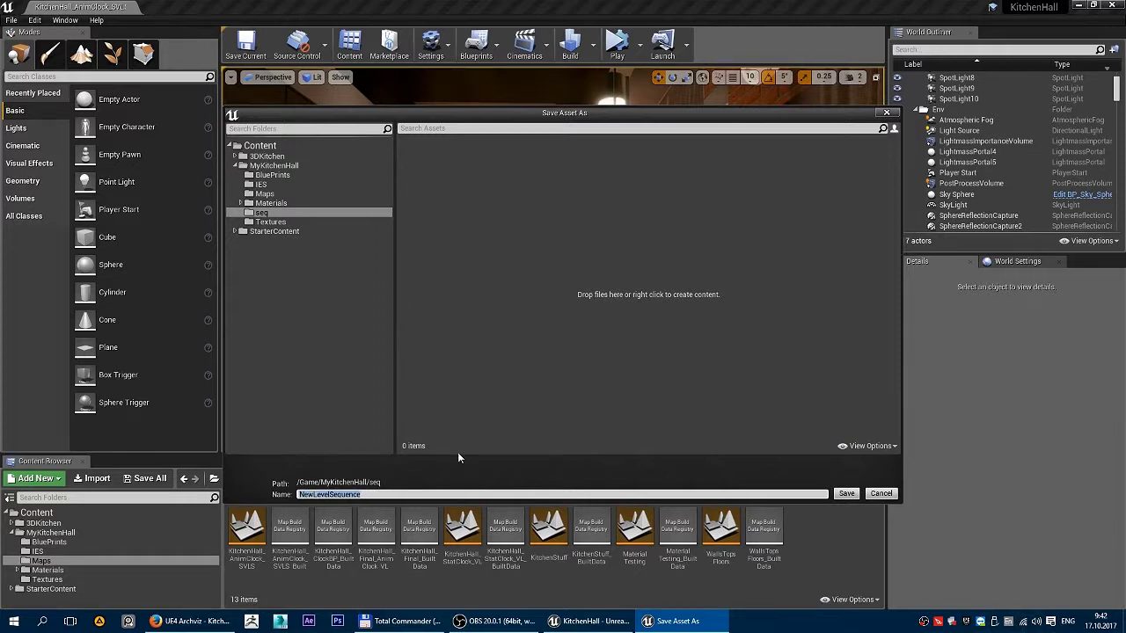
{"action": "type", "text": "KH_Movie"}
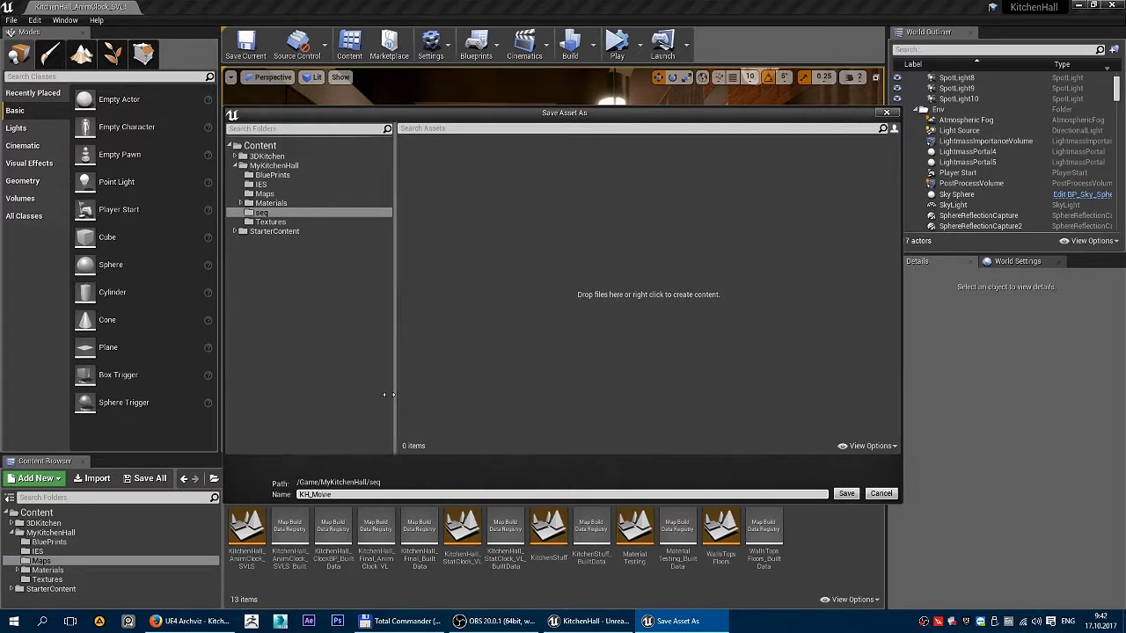
{"action": "left_click", "coordinate": [846, 494]}
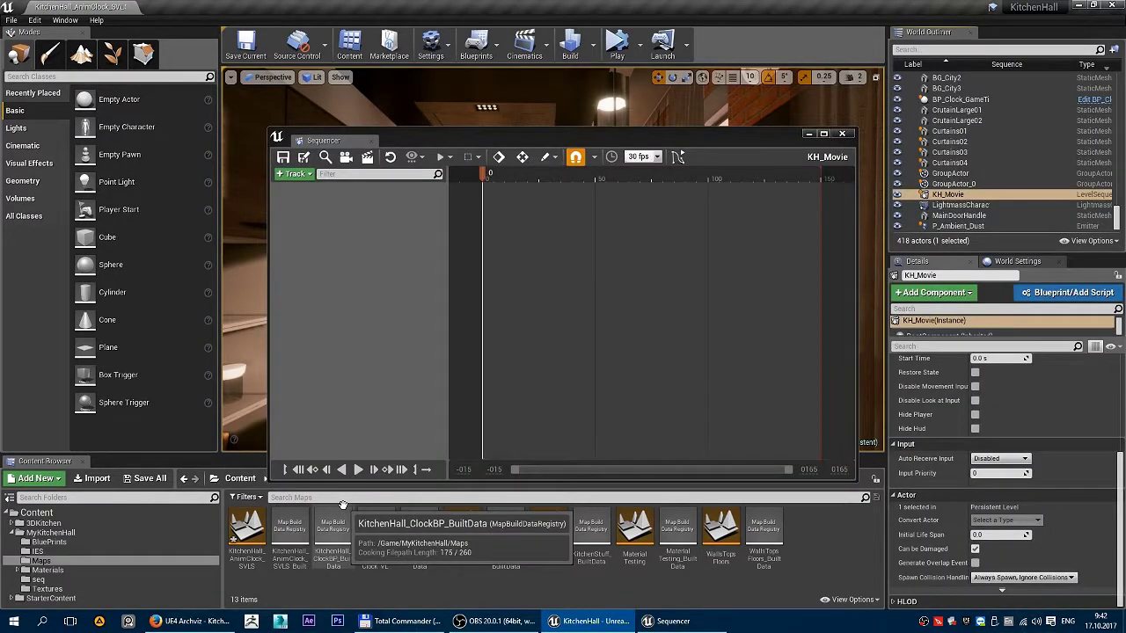
Close the Sequencer window and reopen the KH_Movie sequence from its actor in the level.
{"action": "left_click_drag", "start_coordinate": [464, 143], "coordinate": [435, 103]}
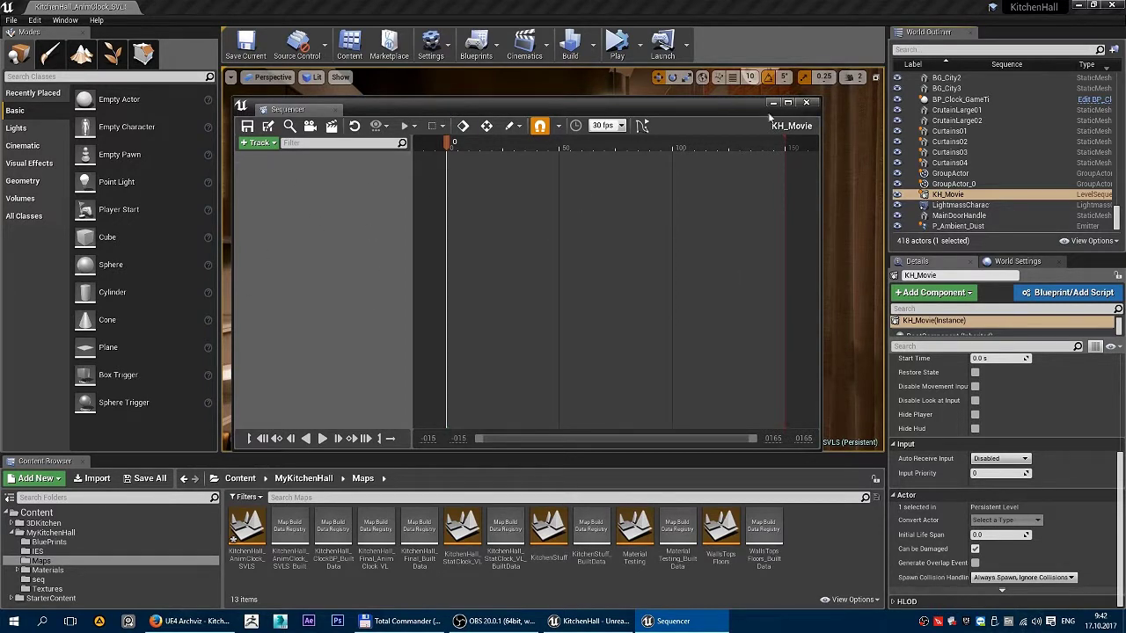
{"action": "left_click", "coordinate": [808, 103]}
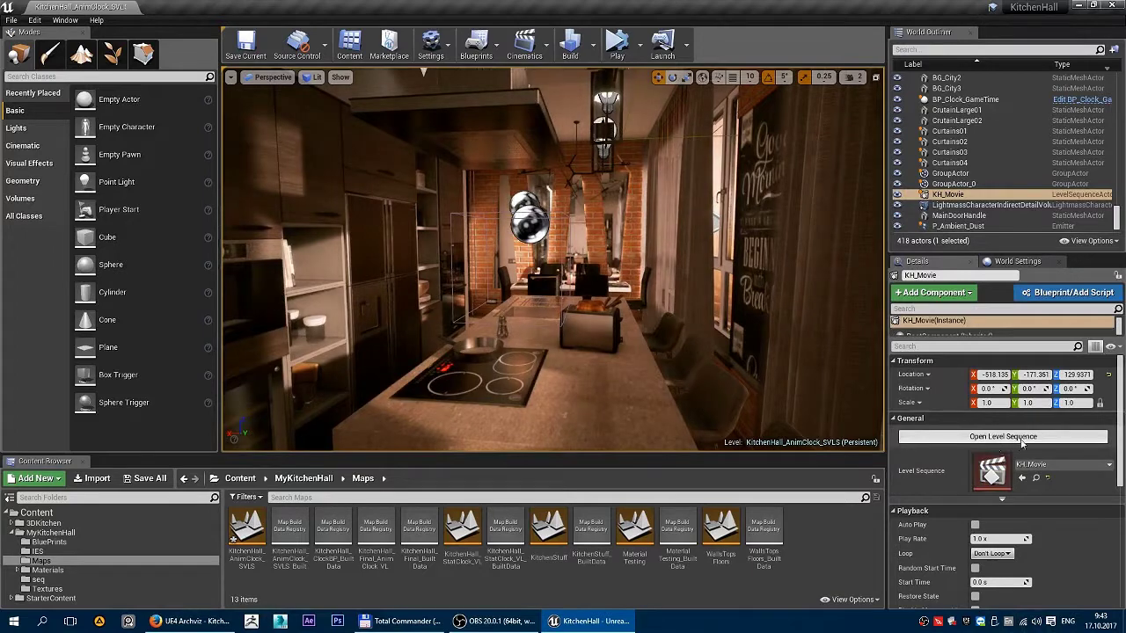
{"action": "left_click", "coordinate": [1021, 440]}
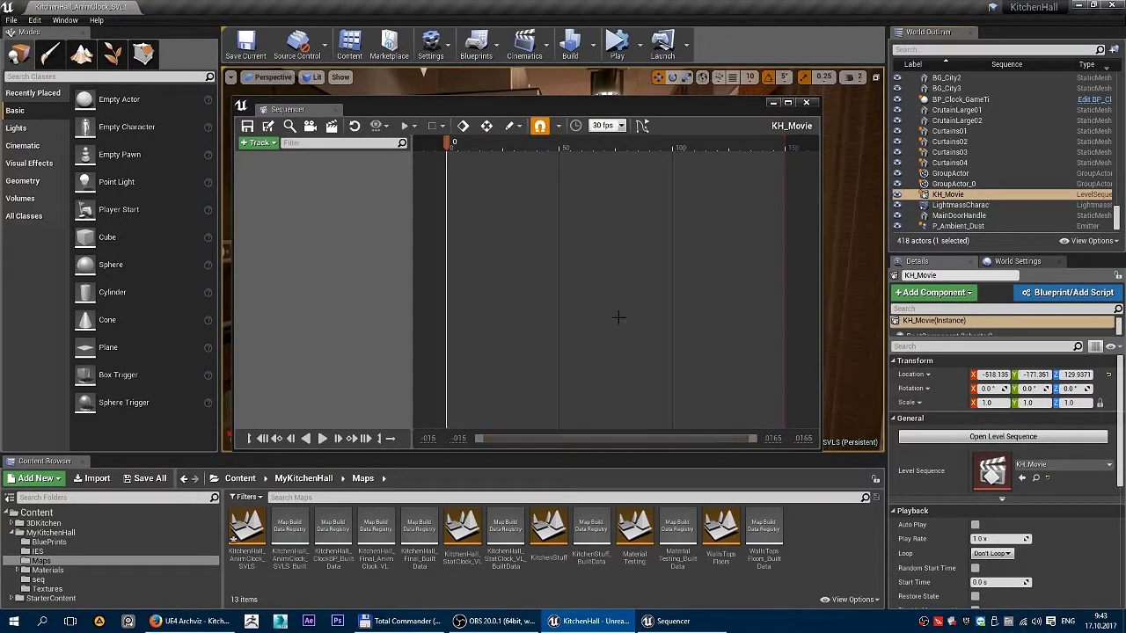
Frame the view down the hallway and create a new camera there as the sequence's current camera cut.
{"action": "left_click_drag", "start_coordinate": [532, 106], "coordinate": [747, 216]}
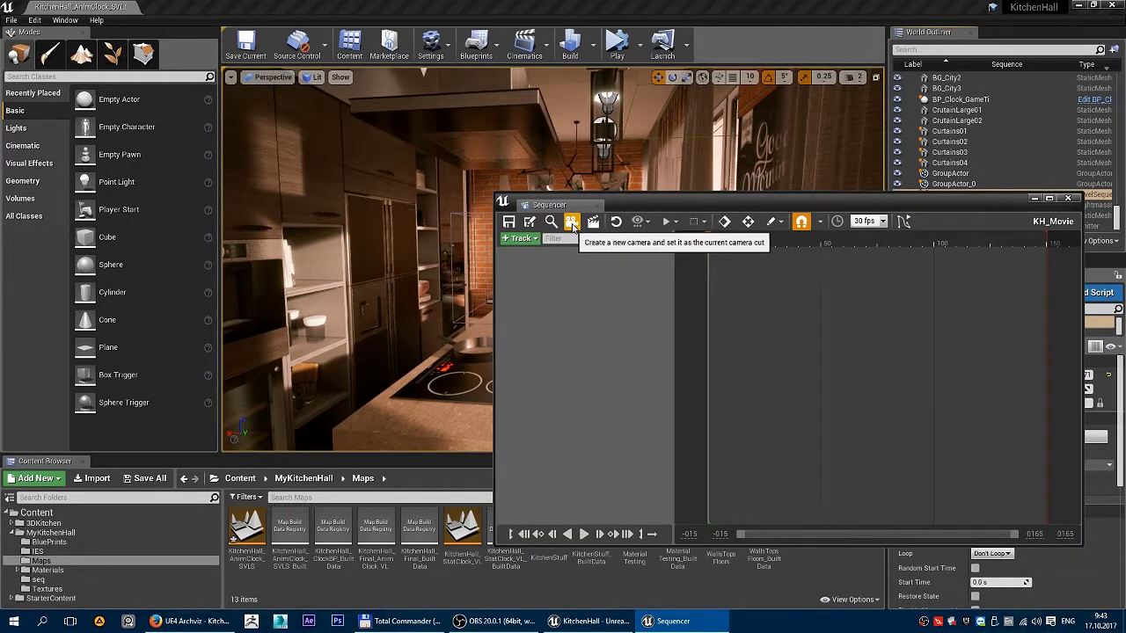
{"action": "left_click", "coordinate": [571, 223]}
{"action": "left_click_drag", "start_coordinate": [651, 203], "coordinate": [674, 201]}
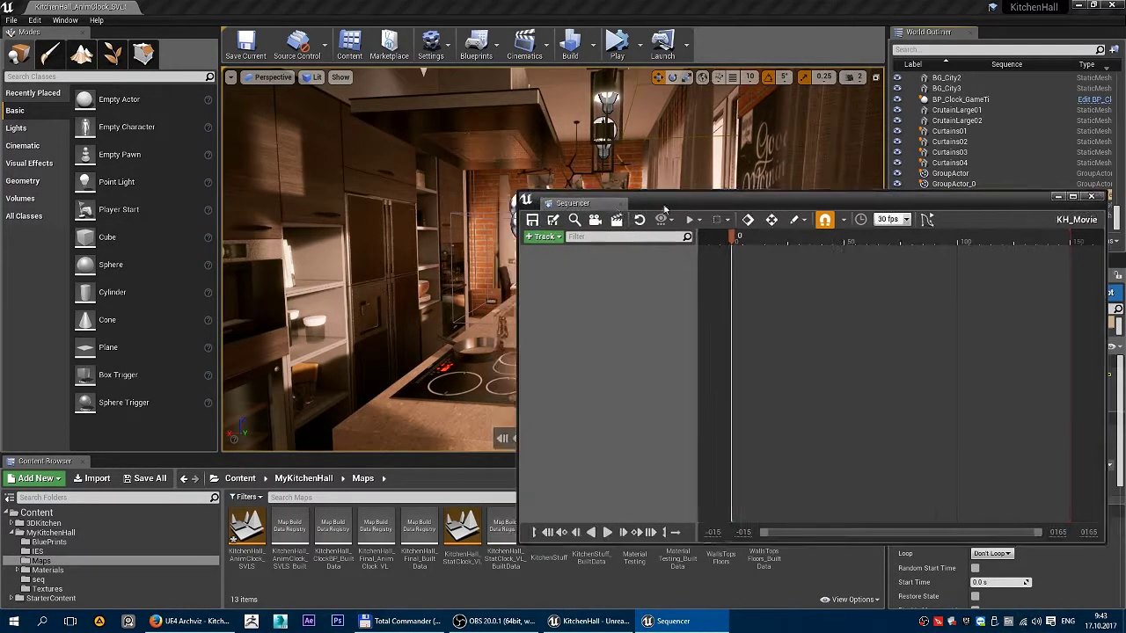
{"action": "right_click_drag", "start_coordinate": [369, 264], "coordinate": [286, 264]}
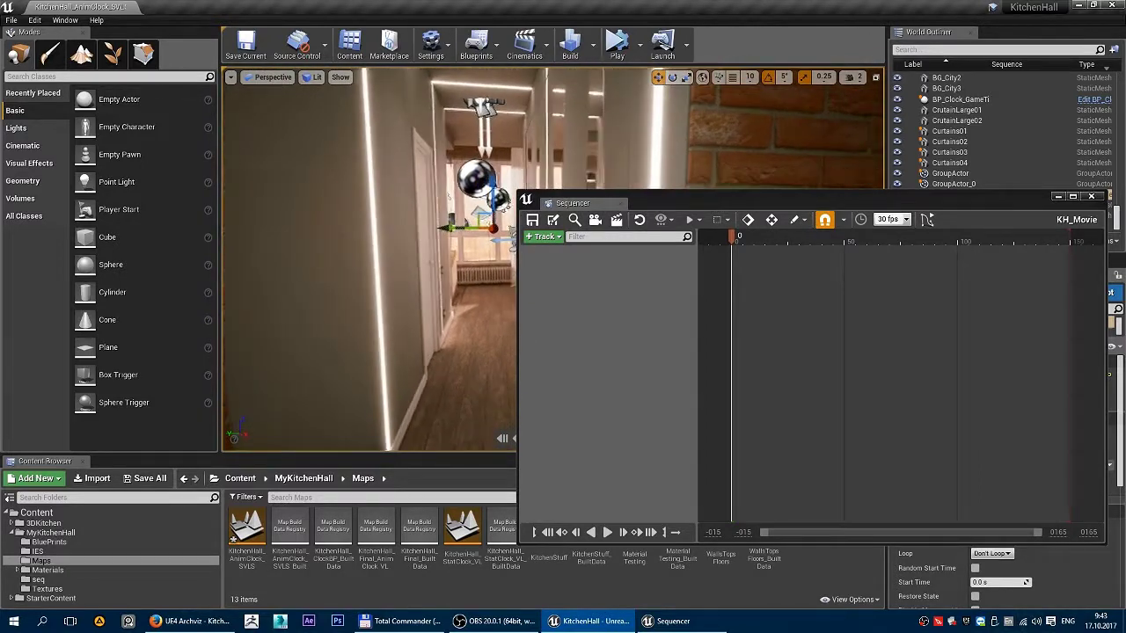
{"action": "left_click_drag", "start_coordinate": [699, 200], "coordinate": [831, 167]}
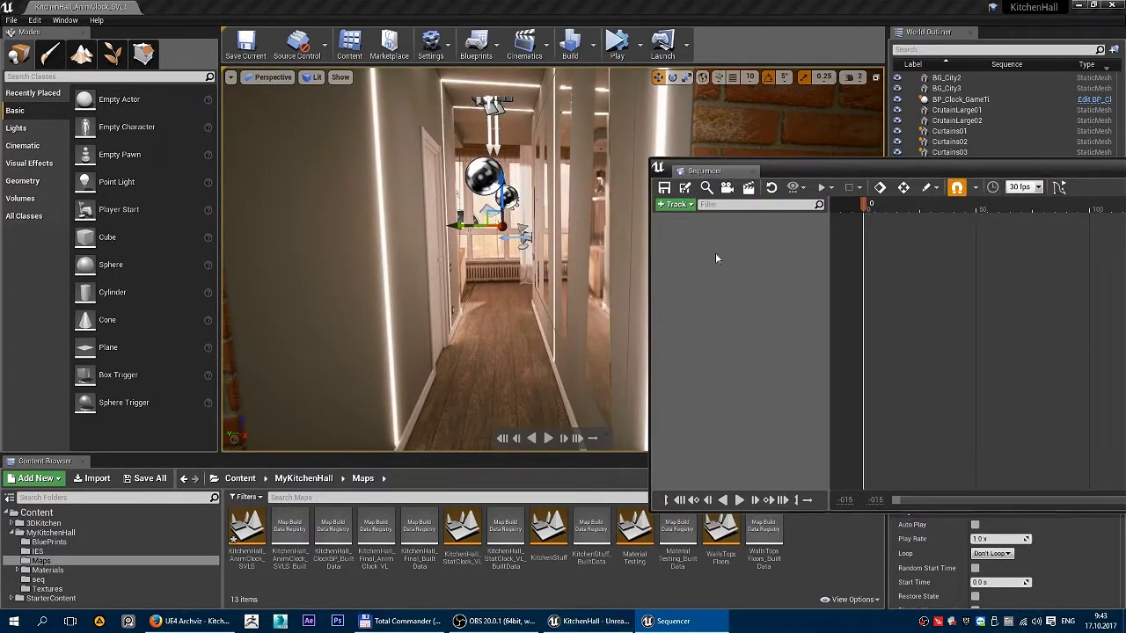
{"action": "right_click_drag", "start_coordinate": [542, 242], "coordinate": [553, 221]}
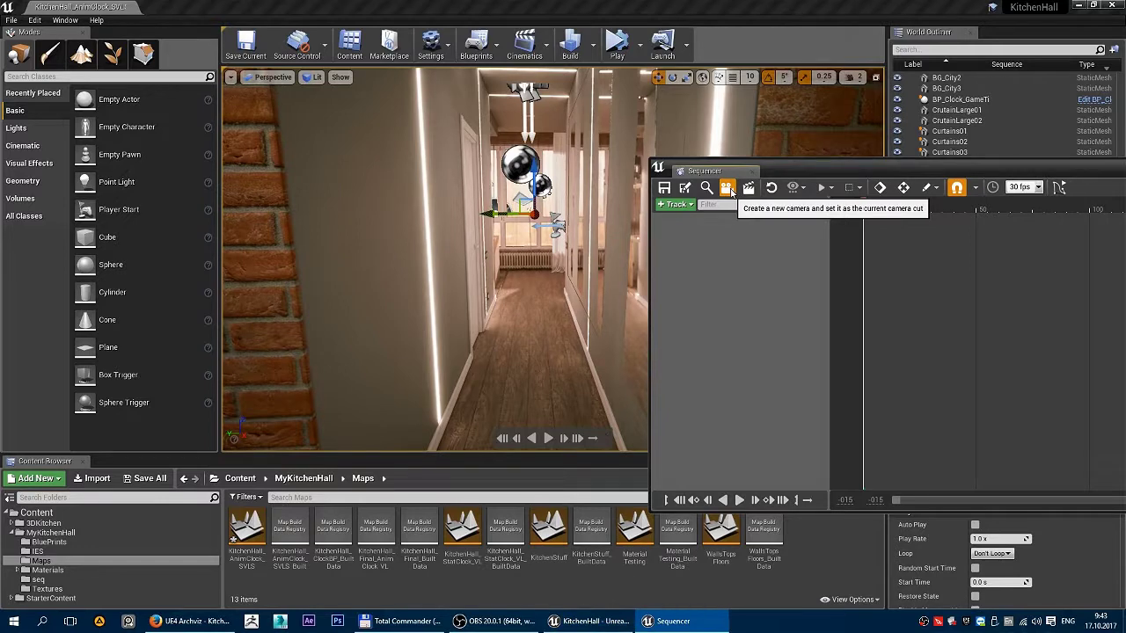
{"action": "left_click", "coordinate": [729, 189]}
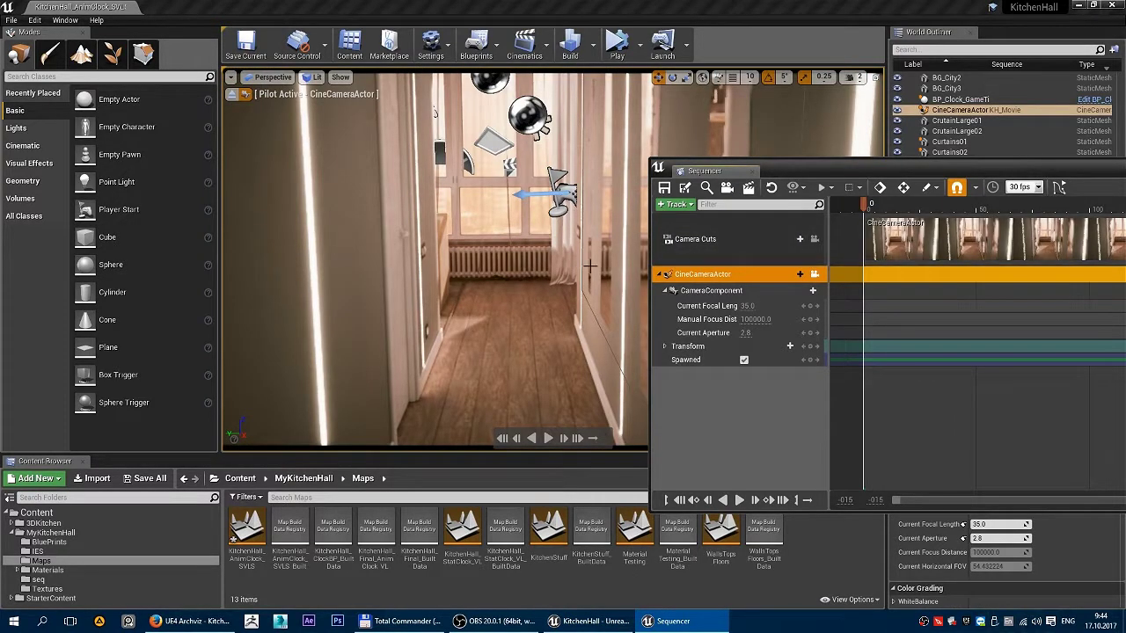
Search the placeable actors for "camera" and stop piloting the sequence's CineCameraActor.
{"action": "left_click_drag", "start_coordinate": [873, 176], "coordinate": [589, 117]}
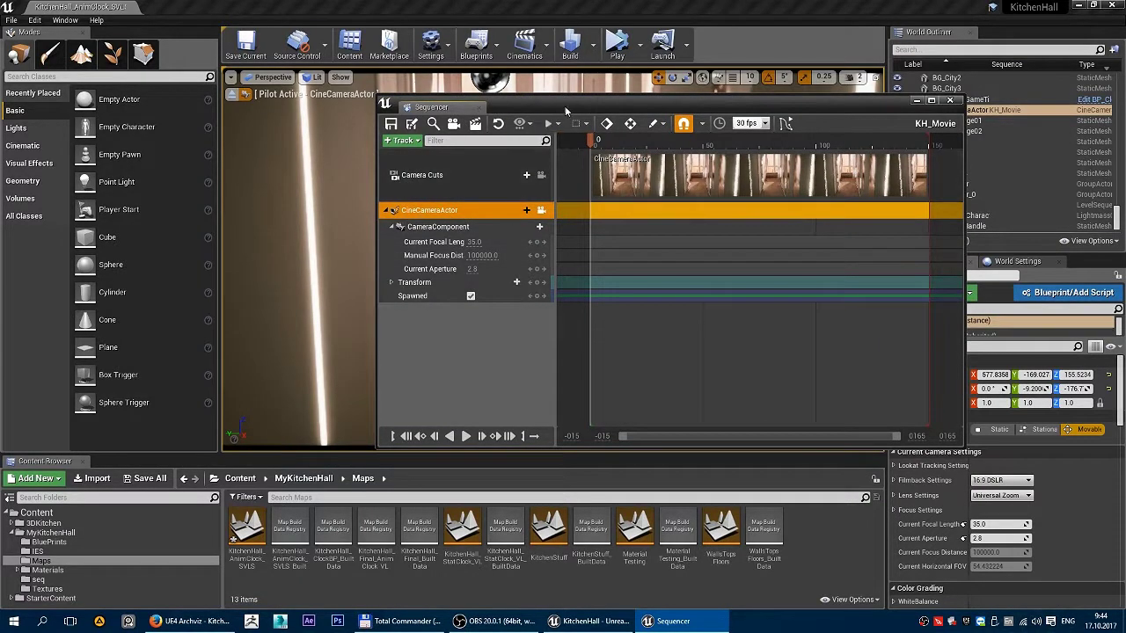
{"action": "left_click_drag", "start_coordinate": [566, 108], "coordinate": [784, 104]}
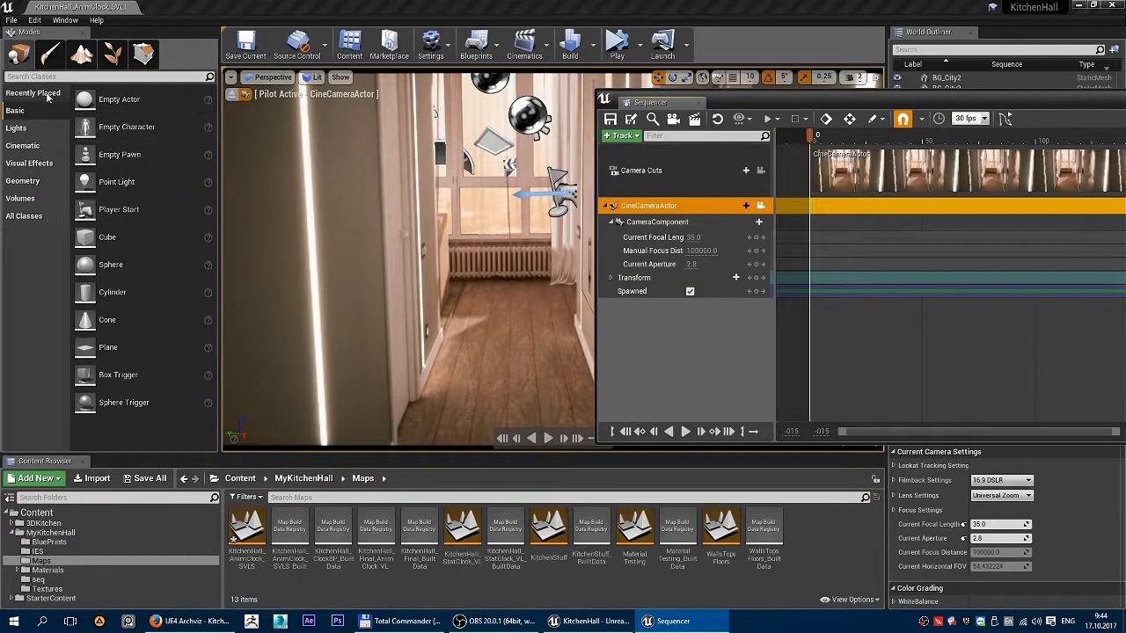
{"action": "left_click", "coordinate": [98, 76]}
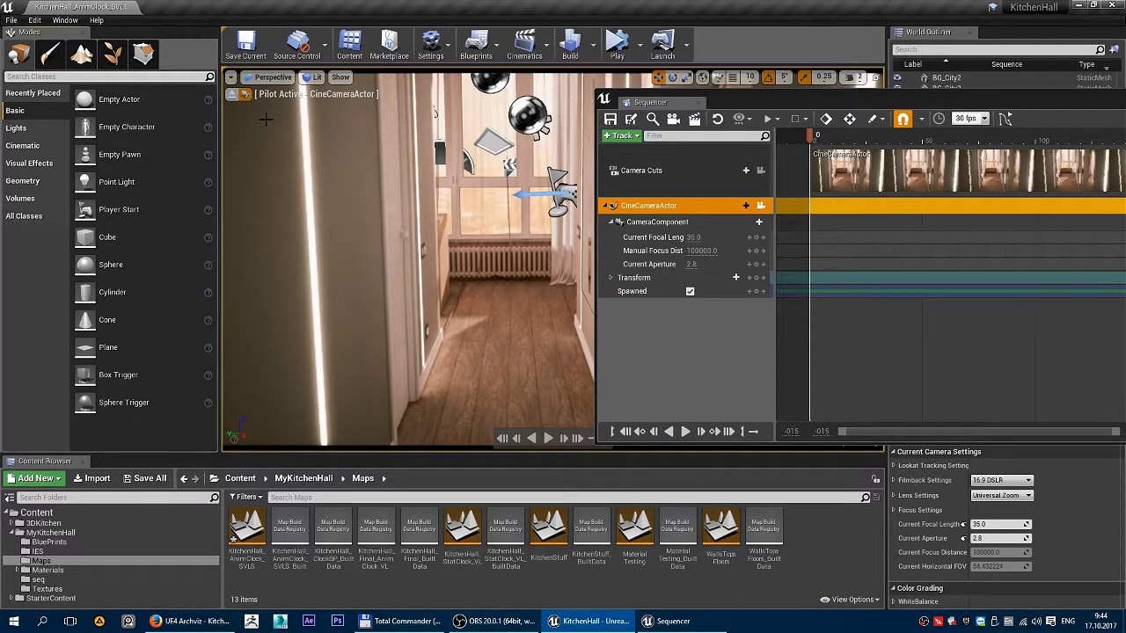
{"action": "type", "text": "camera"}
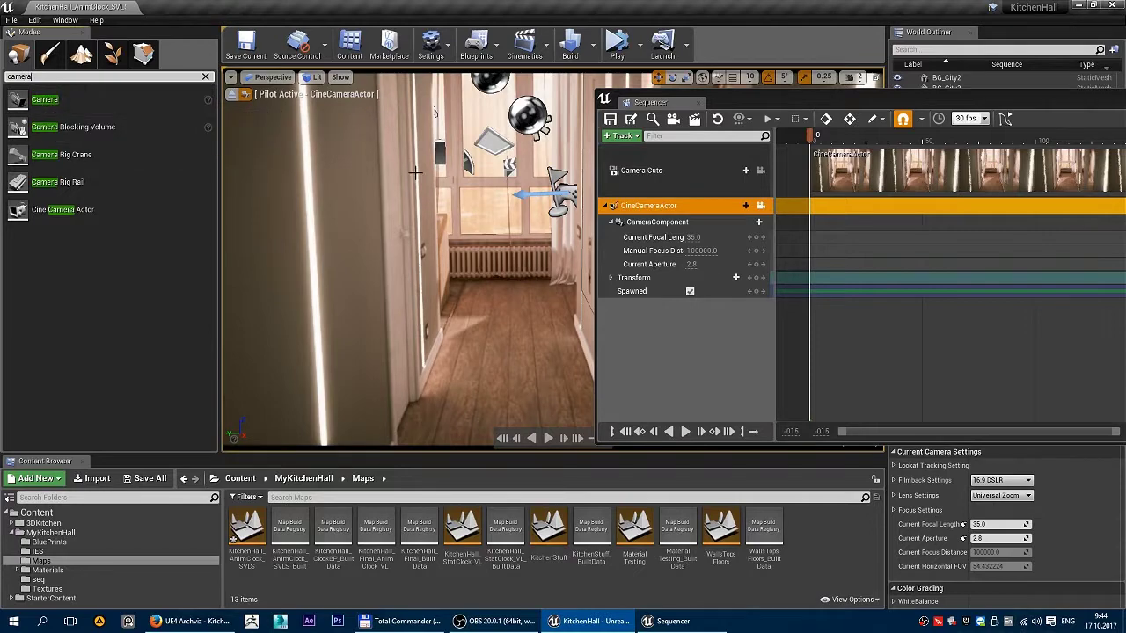
{"action": "left_click", "coordinate": [245, 96]}
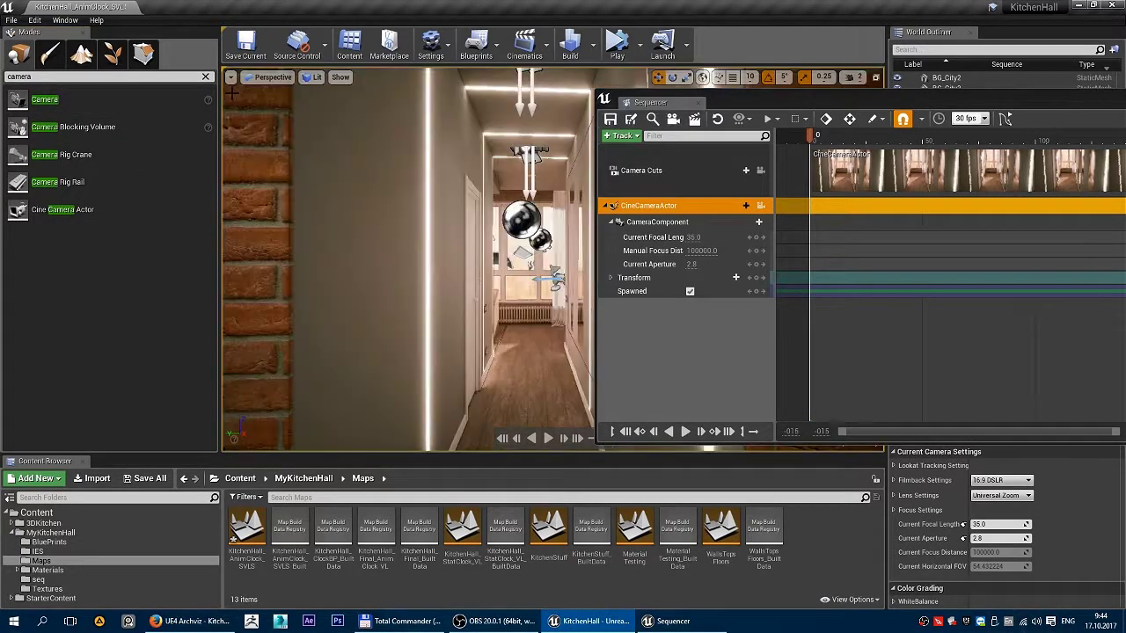
Place a Camera and a Cine Camera Actor side by side in the hallway, raising the cine camera above the floor.
{"action": "right_click_drag", "start_coordinate": [409, 260], "coordinate": [505, 220]}
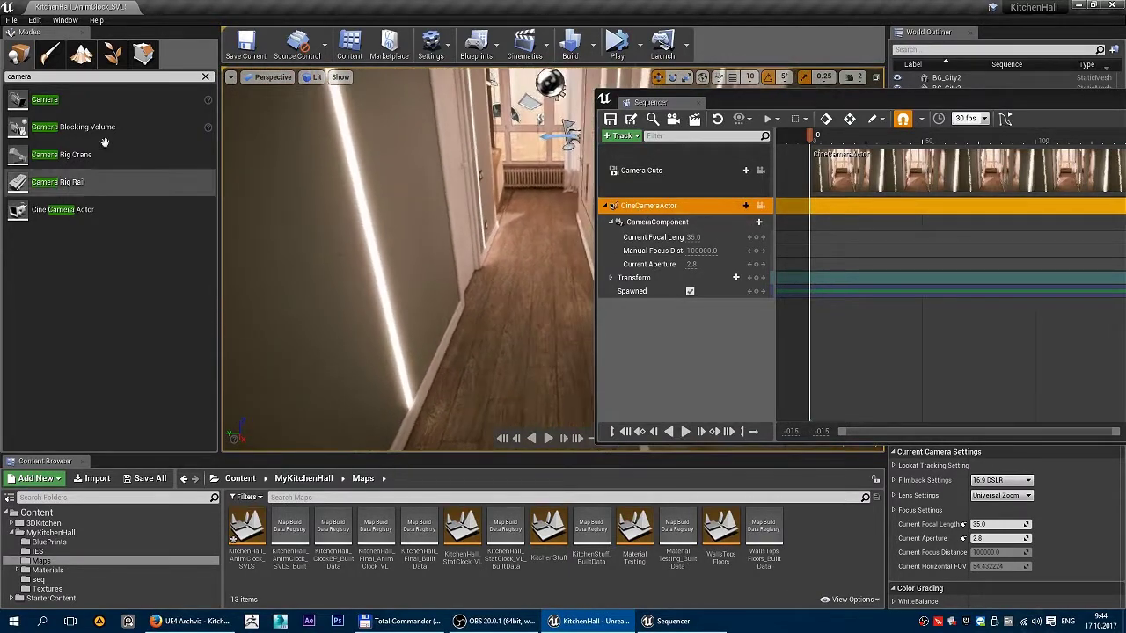
{"action": "left_click_drag", "start_coordinate": [44, 100], "coordinate": [466, 262]}
{"action": "right_click_drag", "start_coordinate": [466, 263], "coordinate": [486, 244]}
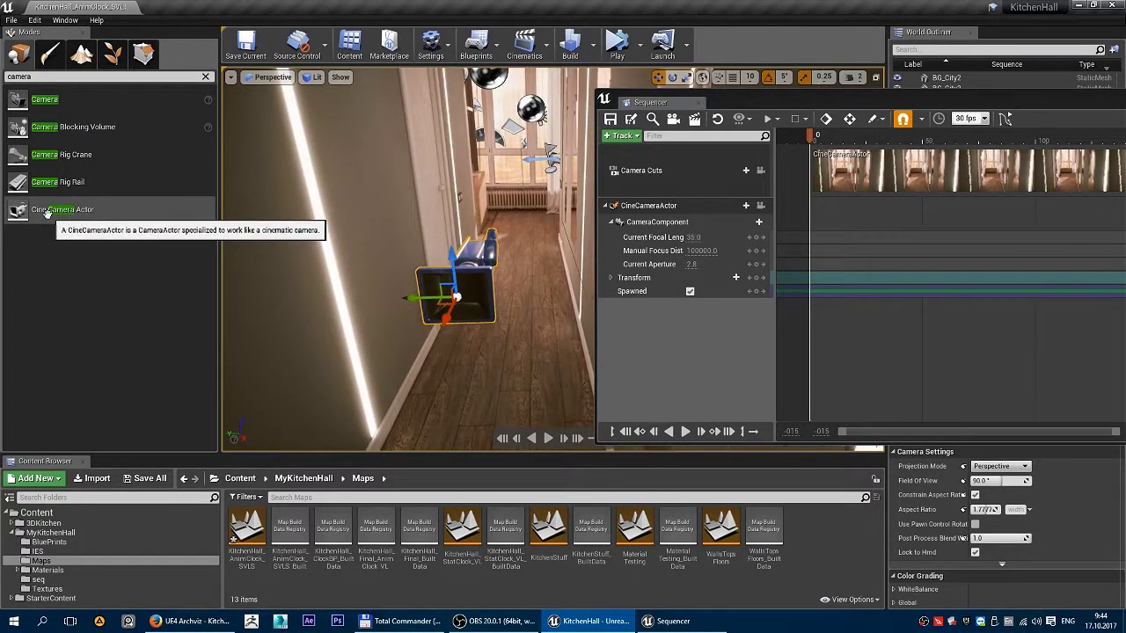
{"action": "left_click_drag", "start_coordinate": [70, 214], "coordinate": [539, 323]}
{"action": "left_click_drag", "start_coordinate": [539, 285], "coordinate": [540, 229]}
{"action": "mouse_move", "coordinate": [539, 228]}
{"action": "right_mouse_down"}
{"action": "mouse_move", "coordinate": [563, 227]}
{"action": "mouse_move", "coordinate": [537, 242]}
{"action": "right_mouse_up"}
{"action": "right_click_drag", "start_coordinate": [544, 299], "coordinate": [535, 310]}
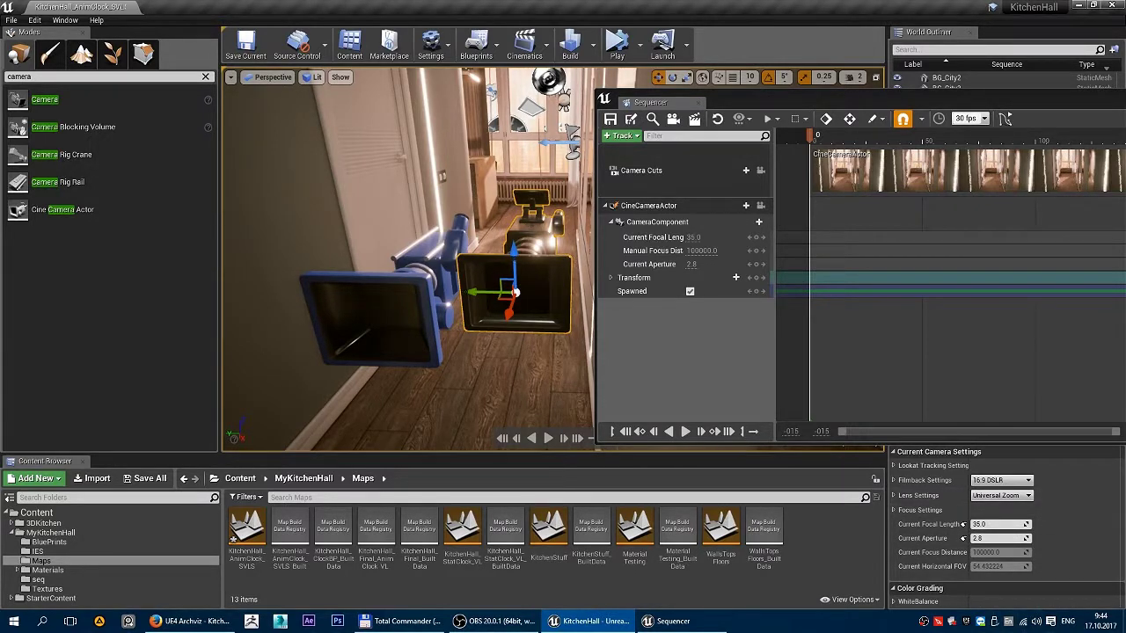
Delete both manually placed cameras from the hallway.
{"action": "left_click", "coordinate": [433, 268]}
{"action": "right_click_drag", "start_coordinate": [445, 260], "coordinate": [522, 255]}
{"action": "key", "text": "Delete"}
{"action": "left_click", "coordinate": [500, 256]}
{"action": "key", "text": "Delete"}
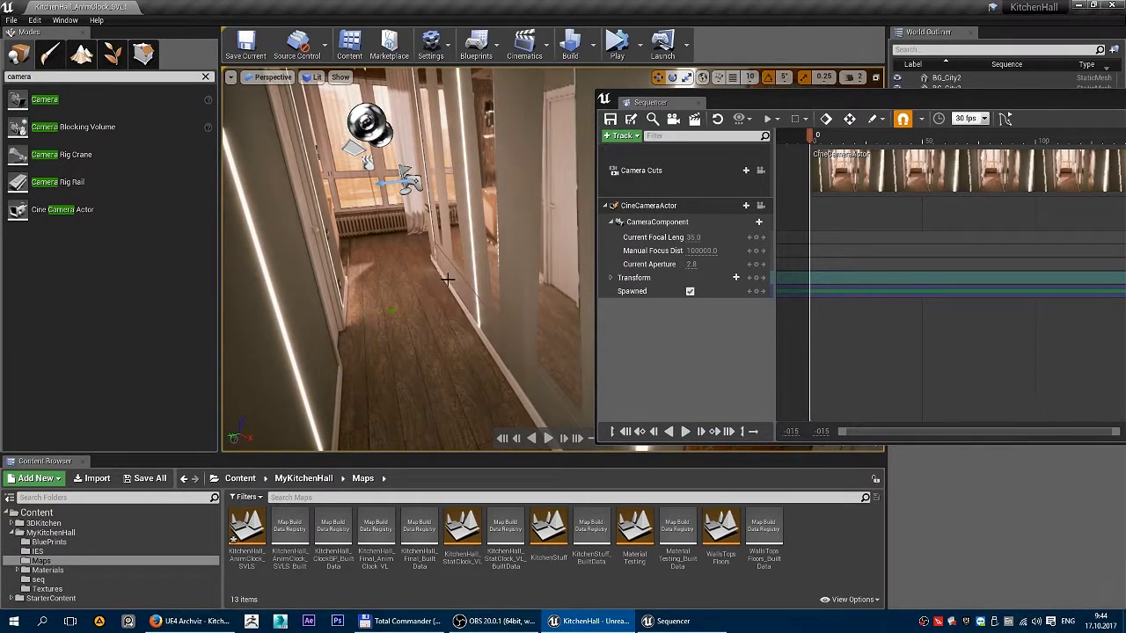
Select the sequence's CineCameraActor in the level and move the Sequencer window clear of its details.
{"action": "right_click_drag", "start_coordinate": [446, 281], "coordinate": [422, 274]}
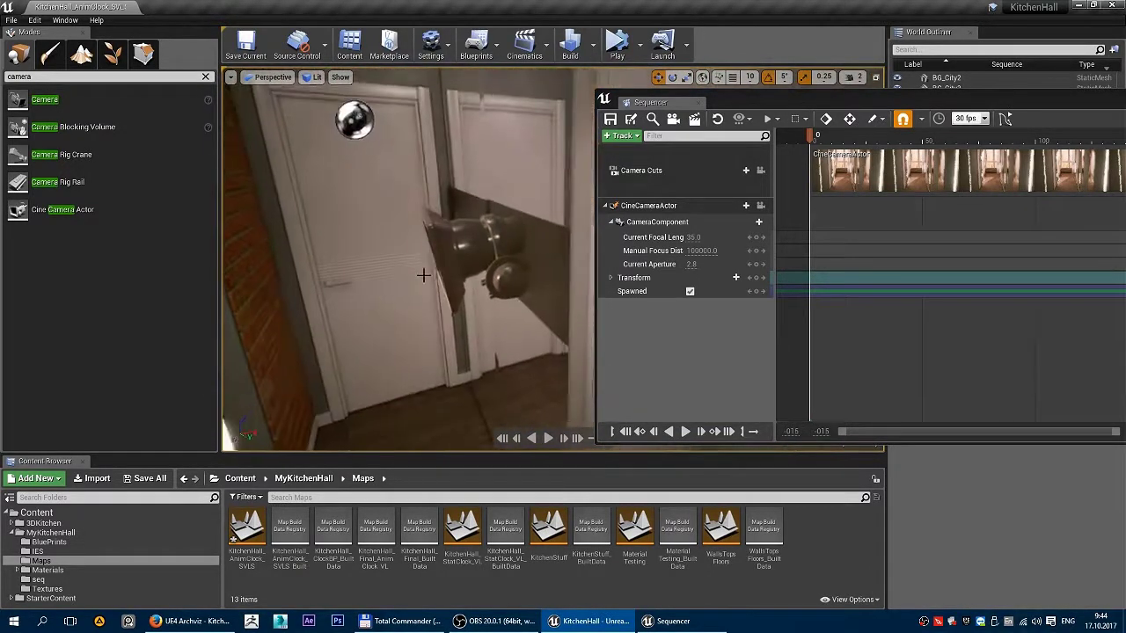
{"action": "left_click", "coordinate": [512, 261]}
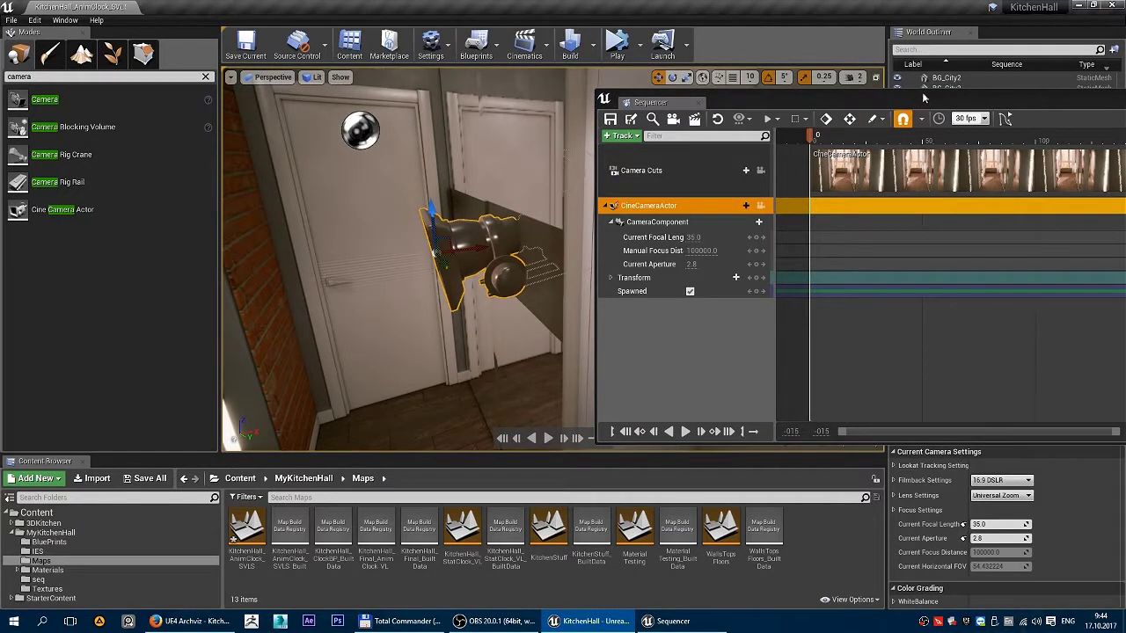
{"action": "left_click_drag", "start_coordinate": [922, 93], "coordinate": [493, 88]}
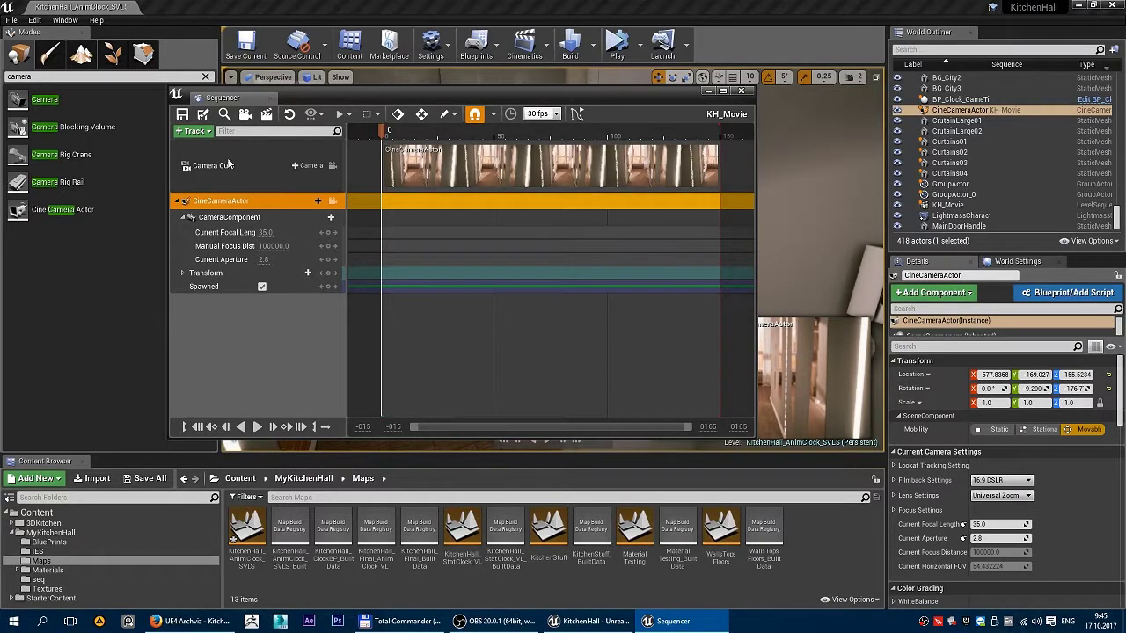
Move the Sequencer window off the details area and examine the Camera Cuts and CineCameraActor tracks, collapsing the camera track.
{"action": "left_click", "coordinate": [263, 165]}
{"action": "left_click_drag", "start_coordinate": [435, 97], "coordinate": [807, 44]}
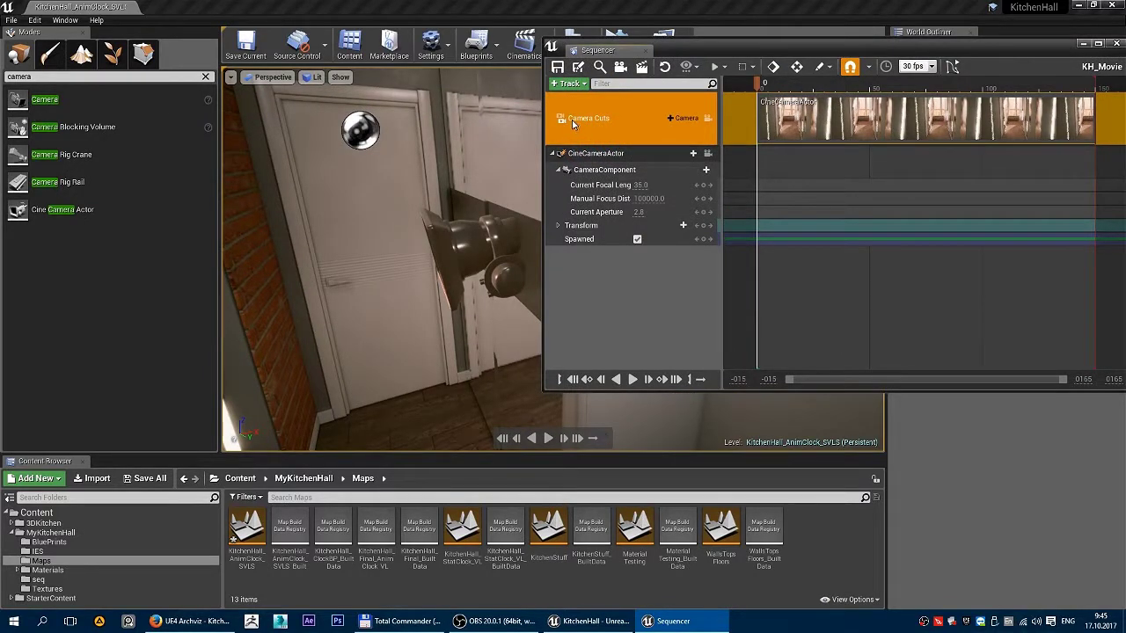
{"action": "left_click", "coordinate": [614, 154]}
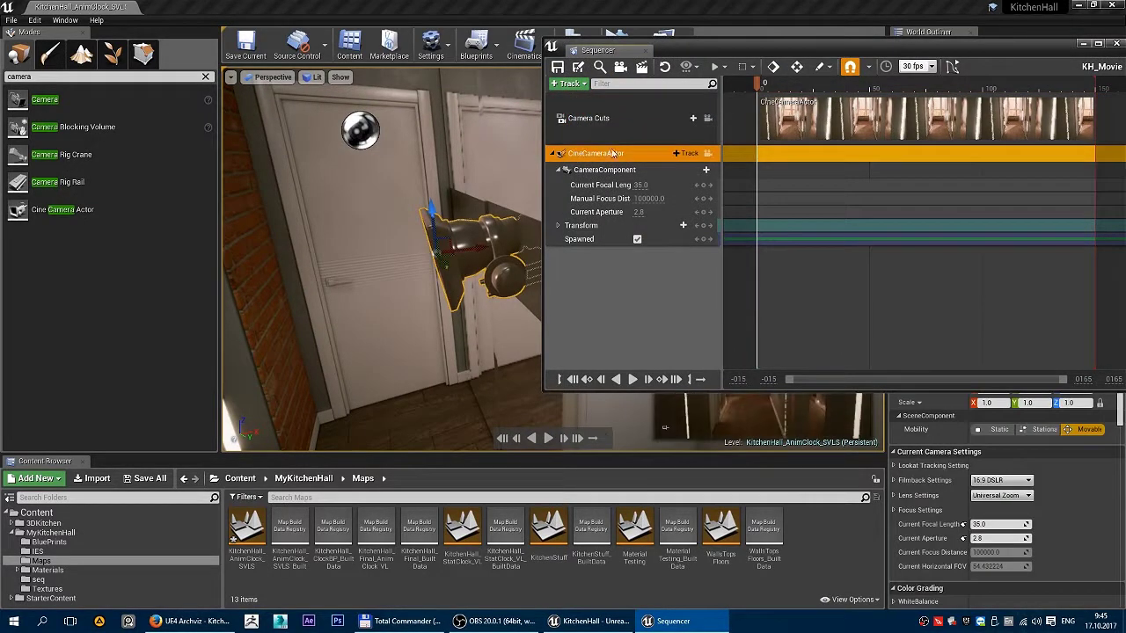
{"action": "left_click", "coordinate": [556, 155]}
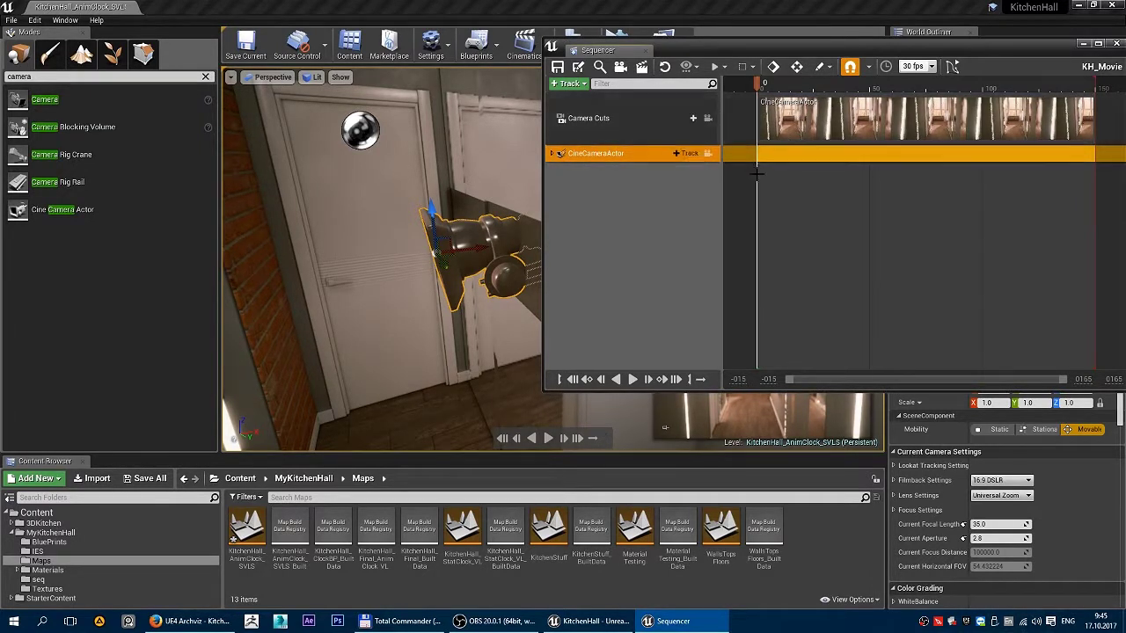
{"action": "left_click", "coordinate": [642, 193]}
{"action": "left_click", "coordinate": [618, 154]}
{"action": "left_click", "coordinate": [630, 114], "text": "ctrl"}
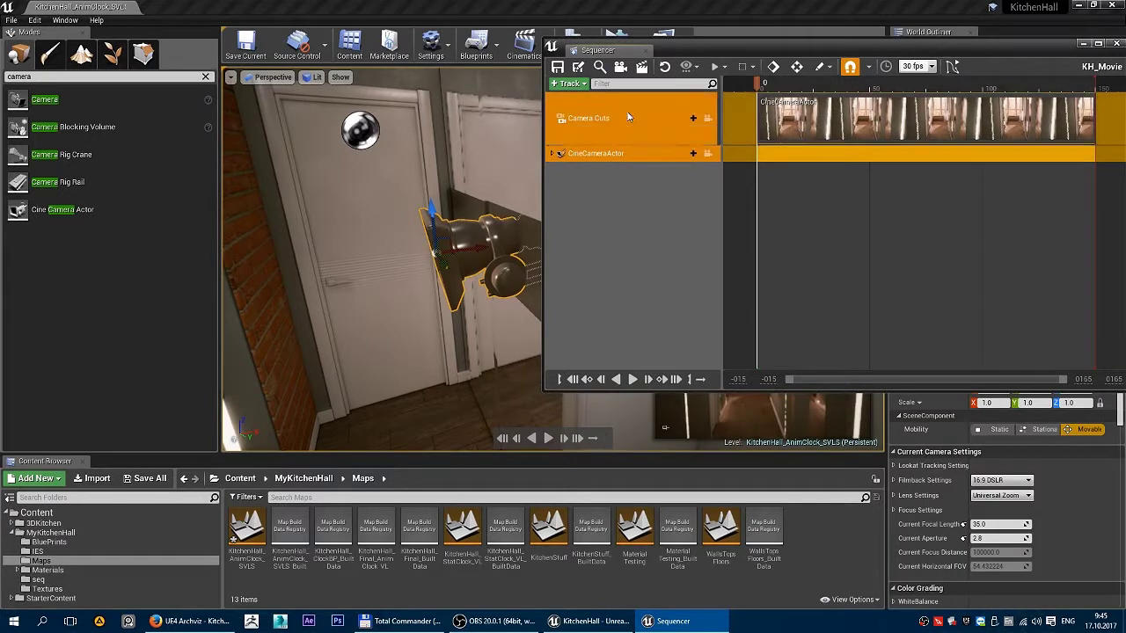
{"action": "left_click", "coordinate": [621, 172]}
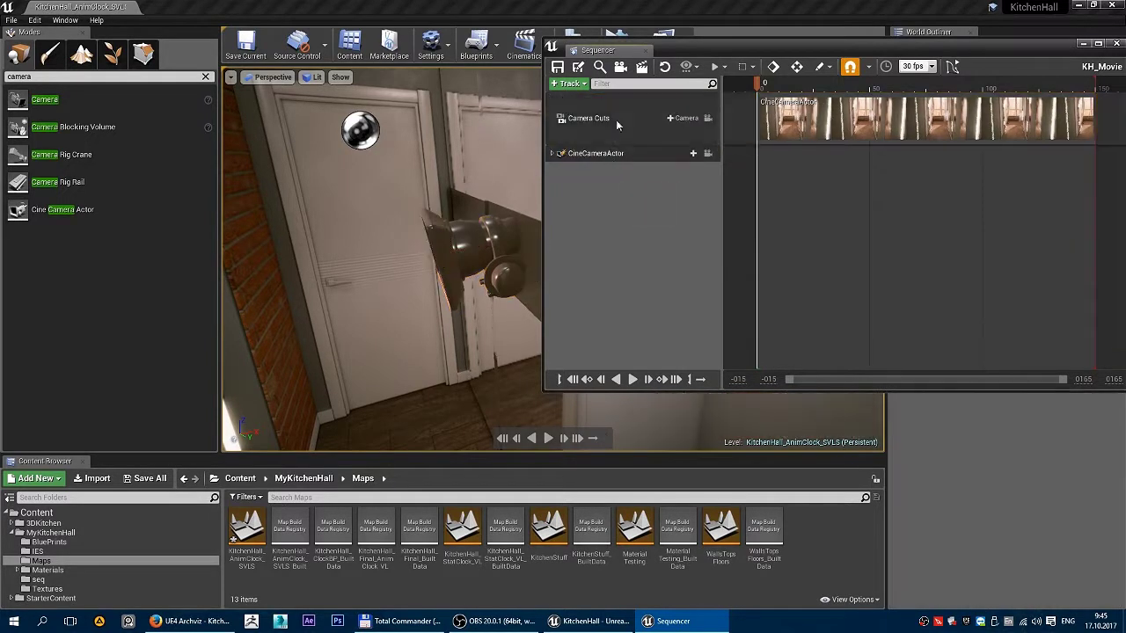
Delete the Camera Cuts and CineCameraActor tracks so the sequence is empty.
{"action": "left_click", "coordinate": [616, 120]}
{"action": "key", "text": "Delete"}
{"action": "left_click", "coordinate": [621, 101]}
{"action": "key", "text": "Delete"}
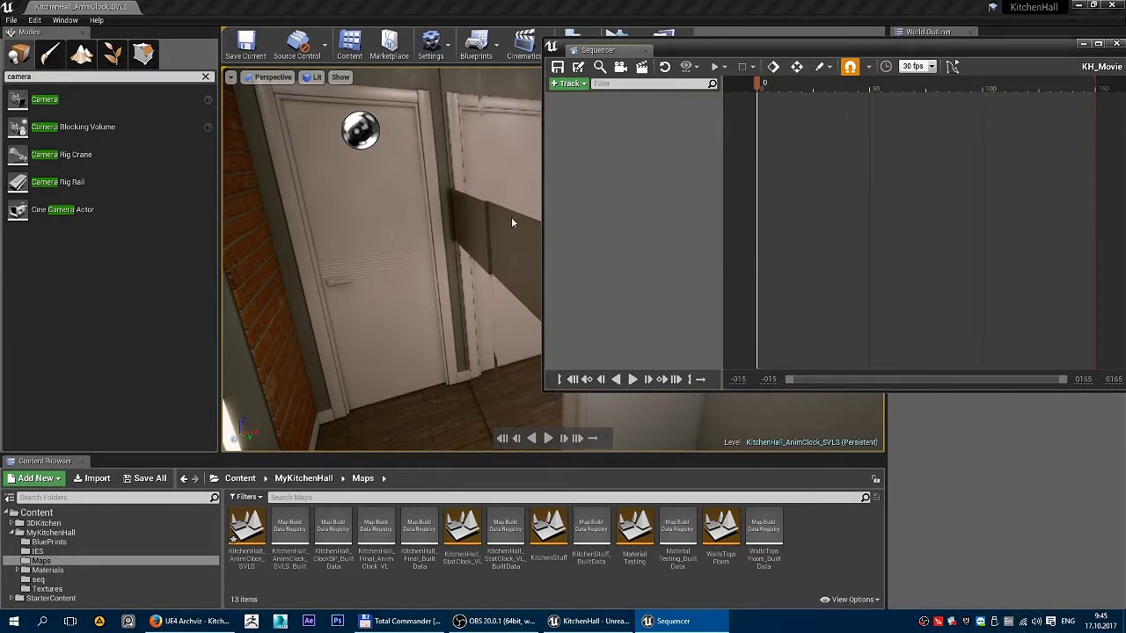
{"action": "right_click_drag", "start_coordinate": [437, 207], "coordinate": [527, 211]}
{"action": "key", "text": "ctrl+z"}
{"action": "right_click_drag", "start_coordinate": [437, 208], "coordinate": [414, 211]}
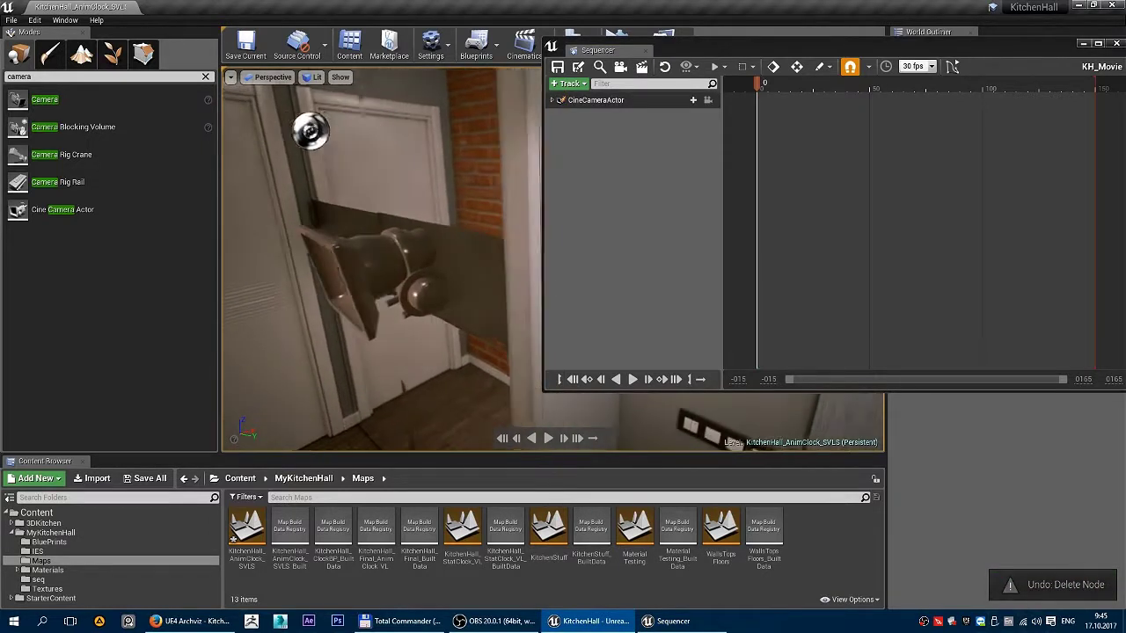
{"action": "left_click", "coordinate": [616, 99]}
{"action": "right_click_drag", "start_coordinate": [511, 222], "coordinate": [511, 222]}
{"action": "key", "text": "Delete"}
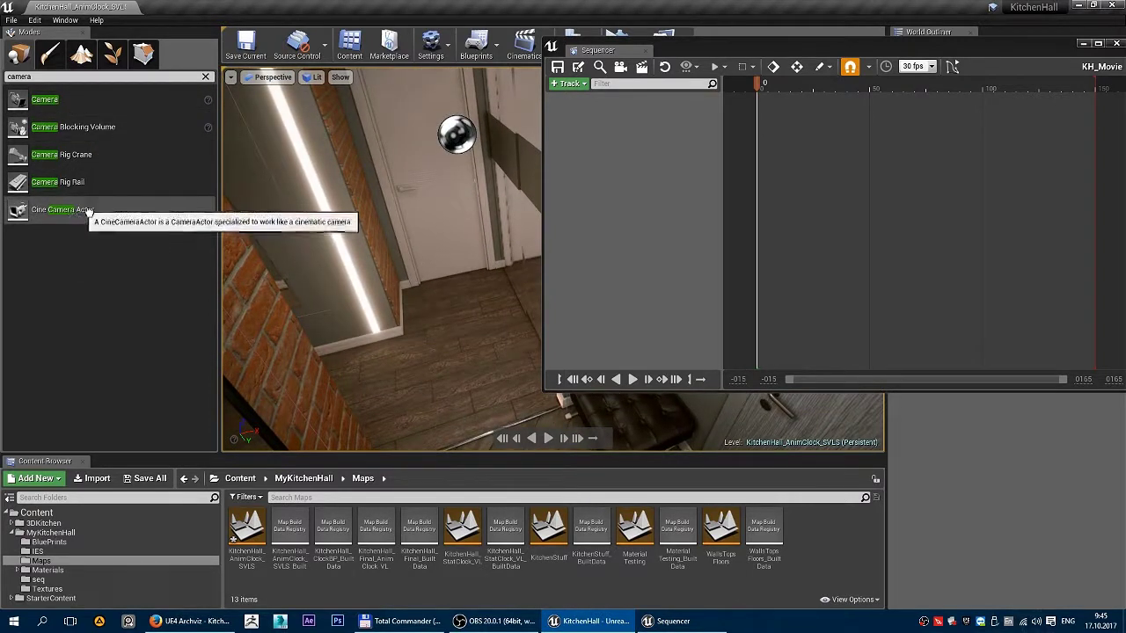
Place a Cine Camera Actor in the hallway, raised well above the floor and turned about 180° to look down the hall.
{"action": "left_click_drag", "start_coordinate": [88, 211], "coordinate": [466, 347]}
{"action": "left_click_drag", "start_coordinate": [511, 312], "coordinate": [491, 123]}
{"action": "key", "text": "e"}
{"action": "left_click_drag", "start_coordinate": [471, 173], "coordinate": [413, 167]}
Add a Camera Cut Track to the sequence and assign the newly placed cine camera to it.
{"action": "left_click", "coordinate": [567, 83]}
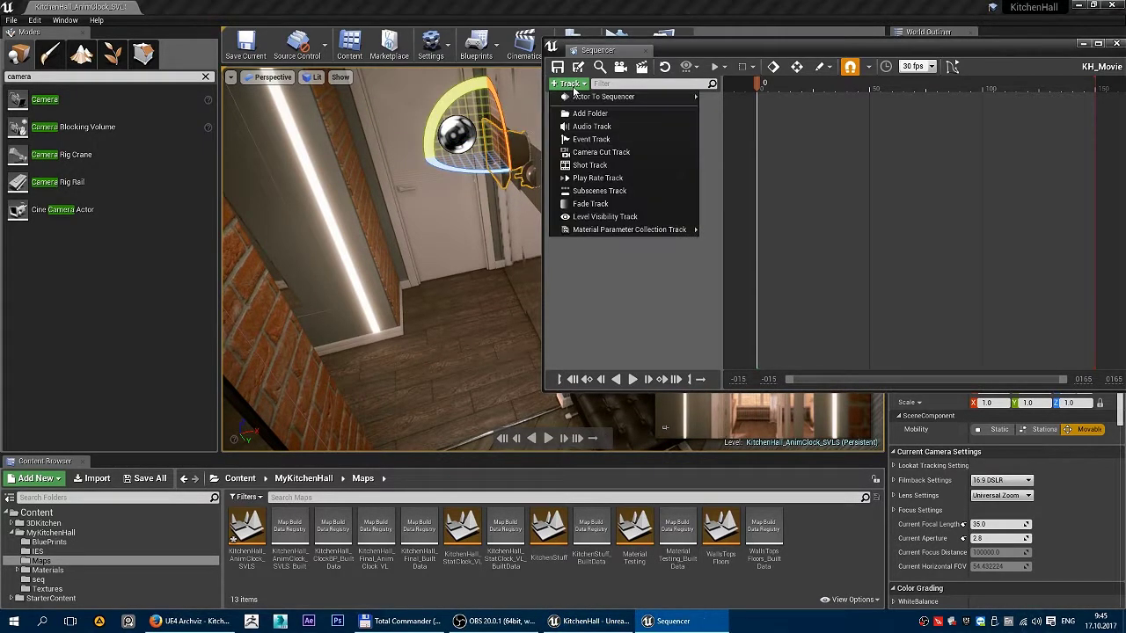
{"action": "left_click", "coordinate": [598, 152]}
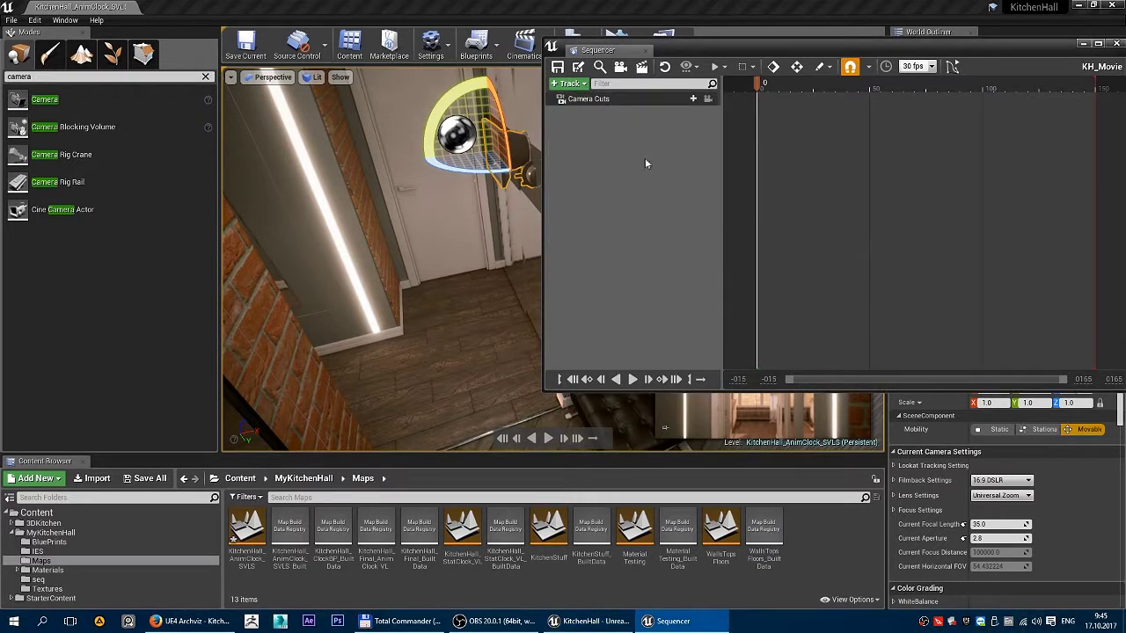
{"action": "left_click", "coordinate": [687, 101]}
{"action": "left_click", "coordinate": [688, 132]}
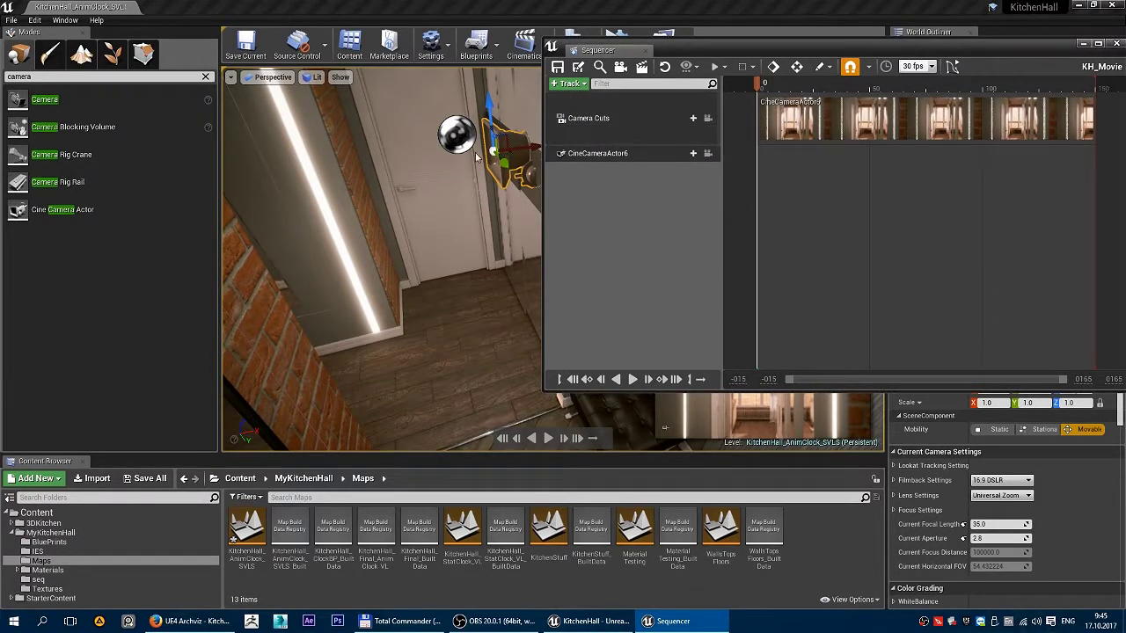
Examine the new Camera Cuts and cine camera tracks together with the placed camera in the hallway.
{"action": "right_click_drag", "start_coordinate": [458, 204], "coordinate": [528, 172]}
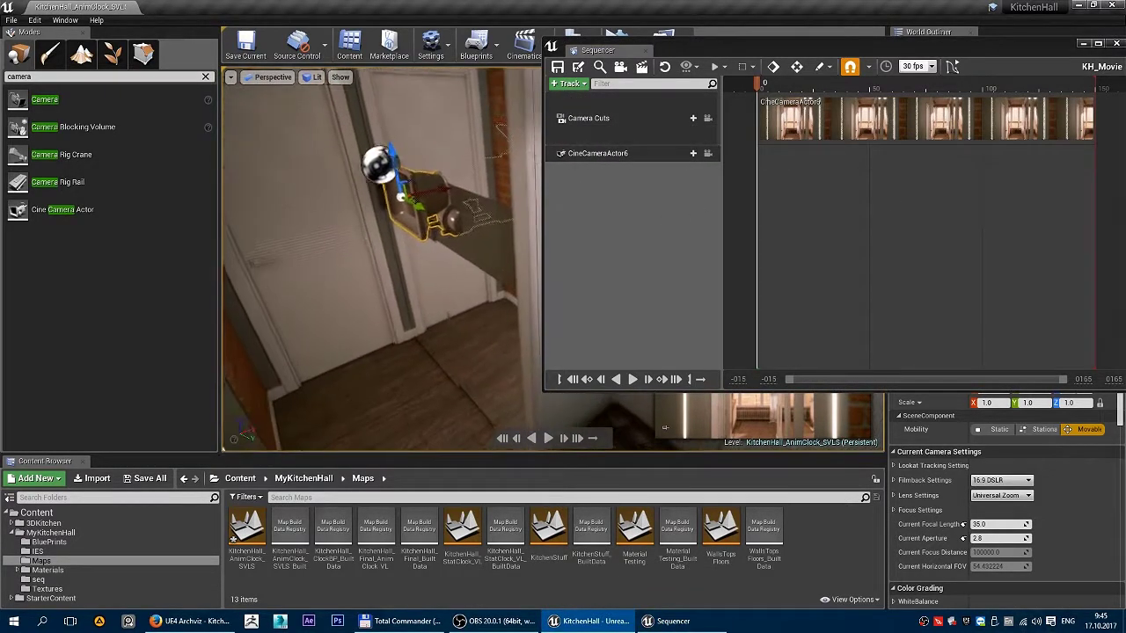
{"action": "left_click", "coordinate": [625, 156]}
{"action": "left_click", "coordinate": [615, 118], "text": "ctrl"}
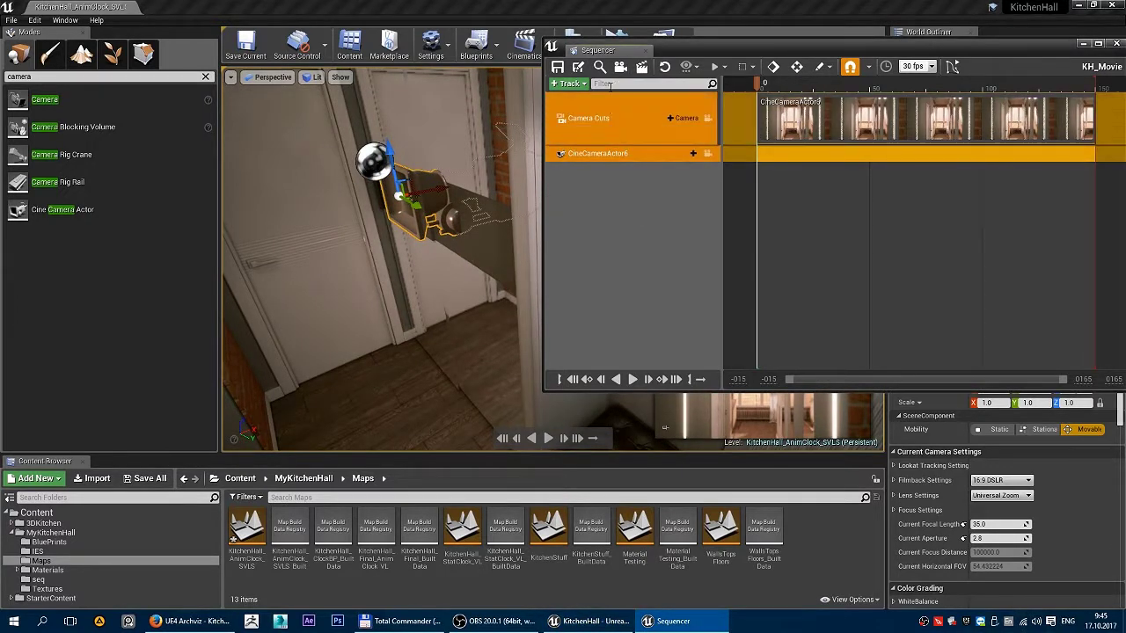
{"action": "left_click", "coordinate": [608, 201]}
{"action": "left_click", "coordinate": [624, 153]}
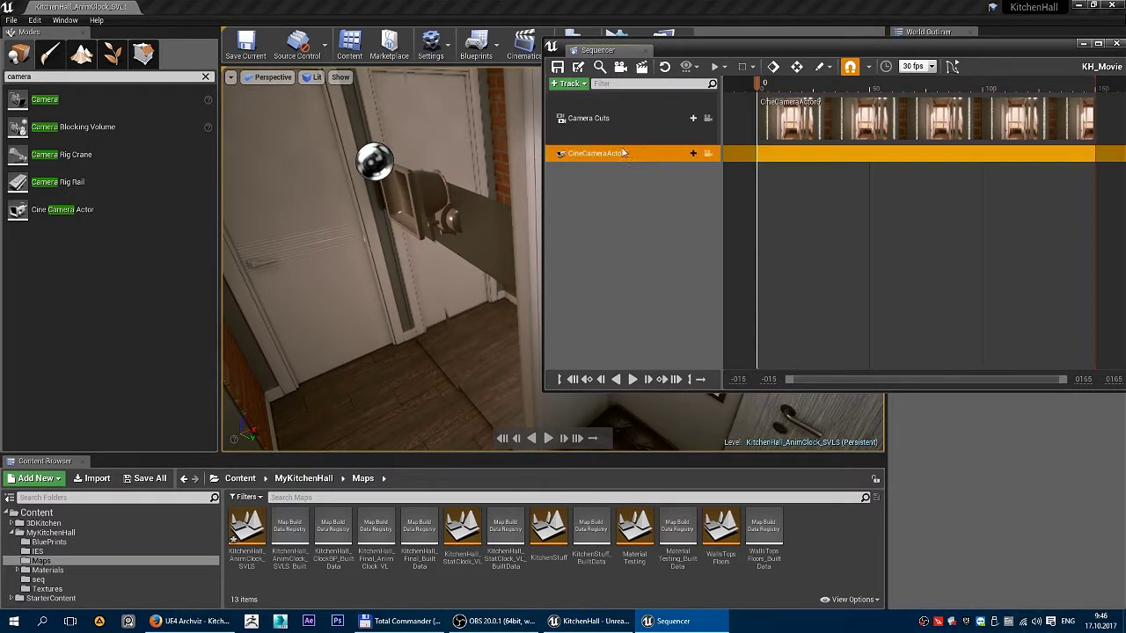
{"action": "left_click", "coordinate": [628, 119]}
{"action": "mouse_move", "coordinate": [414, 211]}
{"action": "right_mouse_down"}
{"action": "mouse_move", "coordinate": [484, 207]}
{"action": "mouse_move", "coordinate": [426, 203]}
{"action": "right_mouse_up"}
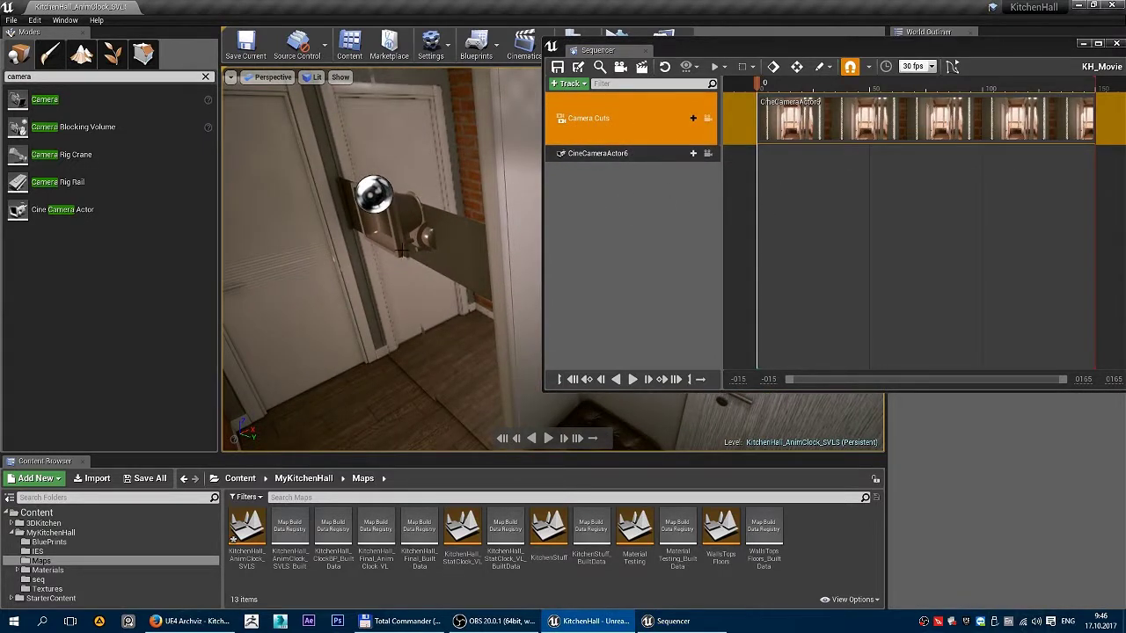
{"action": "right_click_drag", "start_coordinate": [402, 251], "coordinate": [290, 255]}
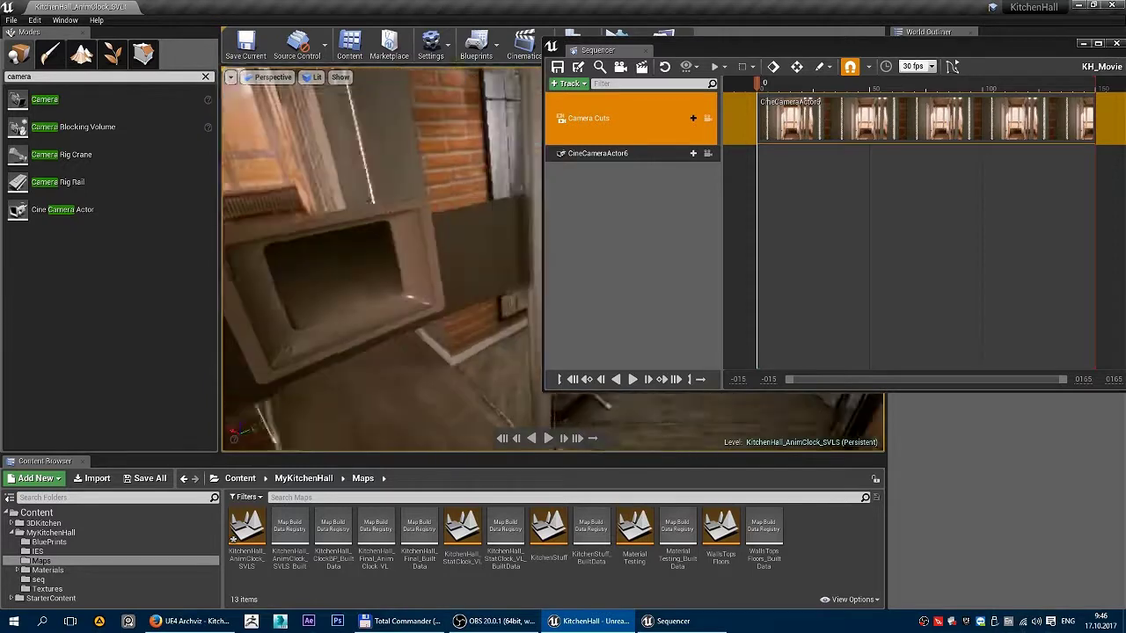
Lock the viewport to the Camera Cuts track, moving the Sequencer window to uncover the viewport and the actor details.
{"action": "left_click_drag", "start_coordinate": [791, 50], "coordinate": [741, 275]}
{"action": "left_click_drag", "start_coordinate": [672, 278], "coordinate": [864, 95]}
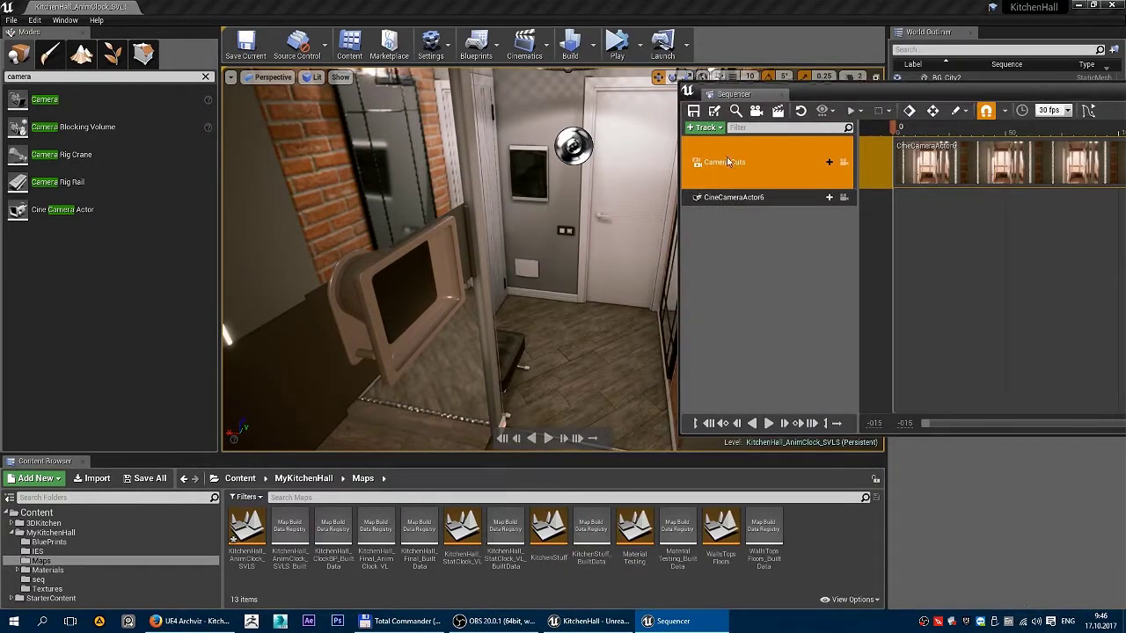
{"action": "left_click", "coordinate": [844, 163]}
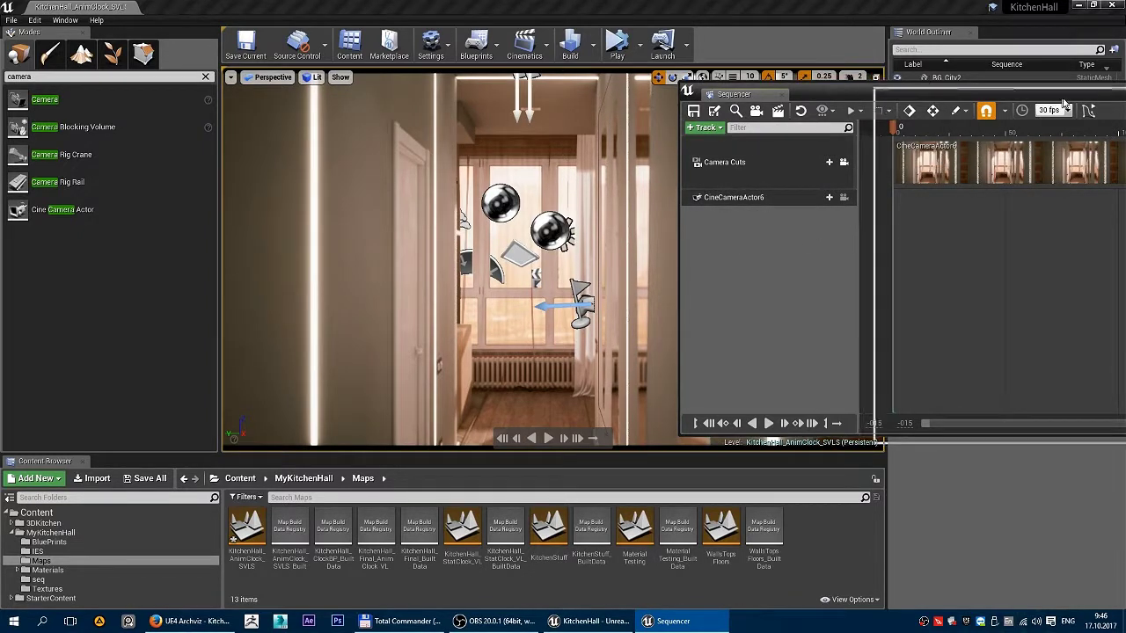
{"action": "left_click_drag", "start_coordinate": [866, 90], "coordinate": [405, 156]}
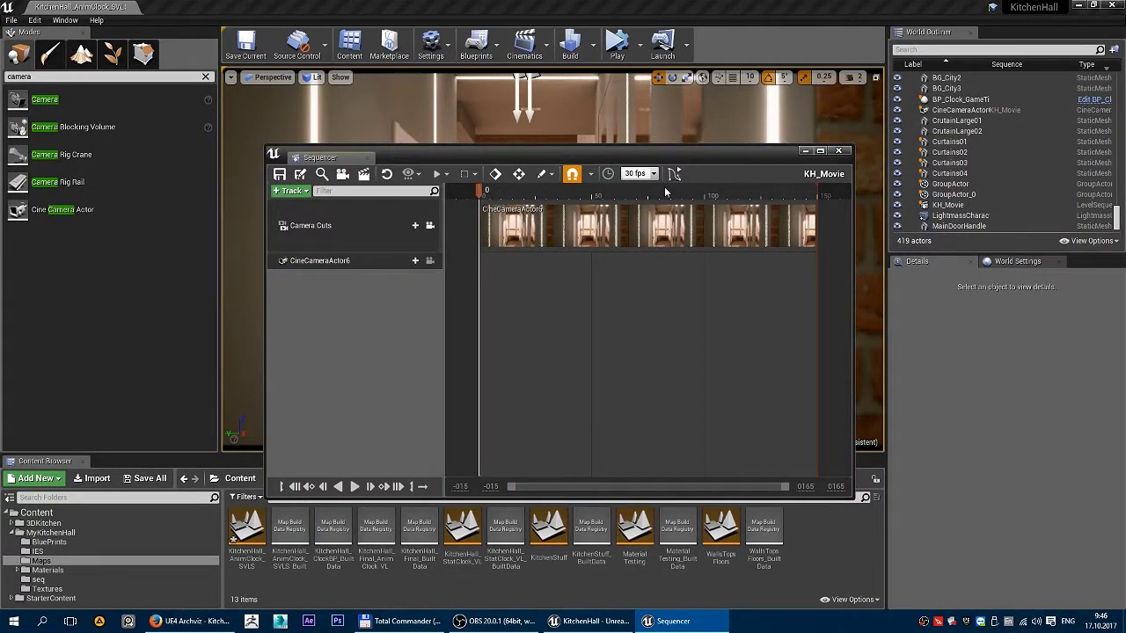
Select the sequence's cine camera, minimise the Sequencer window and set the camera's lens preset to 50mm Prime f/1.8.
{"action": "left_click", "coordinate": [356, 261]}
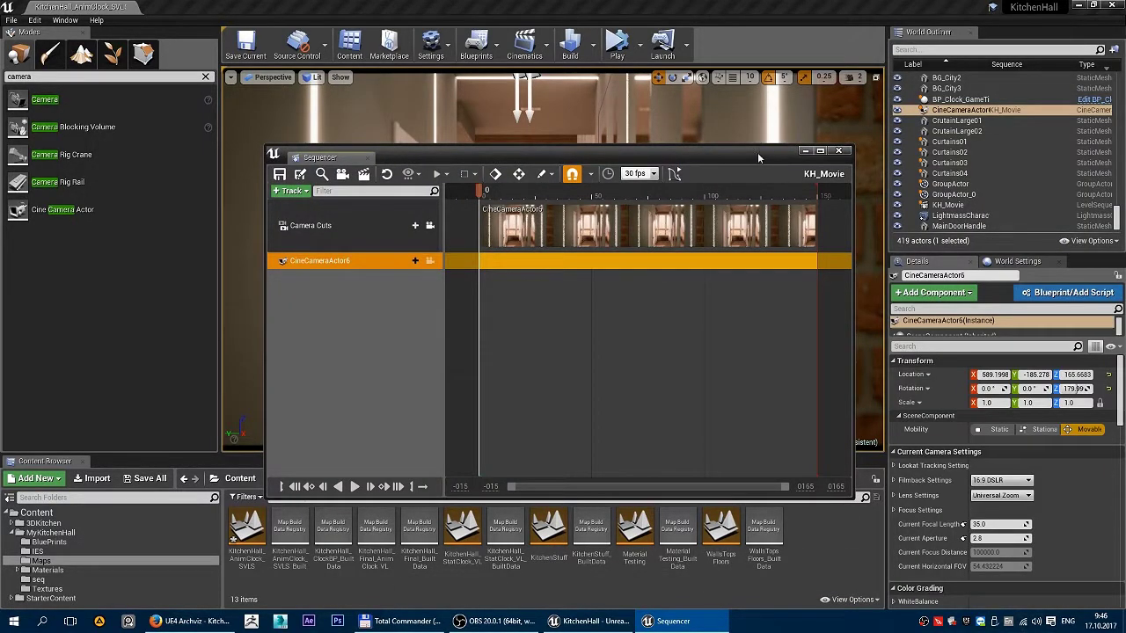
{"action": "left_click", "coordinate": [804, 152]}
{"action": "scroll", "coordinate": [1069, 480], "scroll_direction": "down", "scroll_amount": 2}
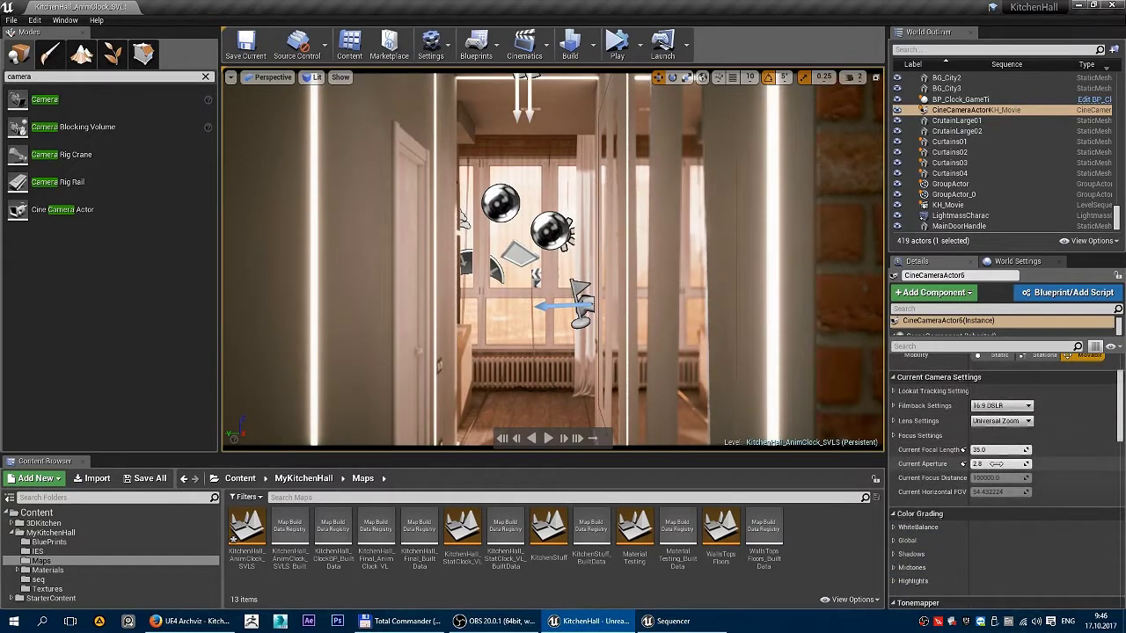
{"action": "left_click", "coordinate": [1003, 421]}
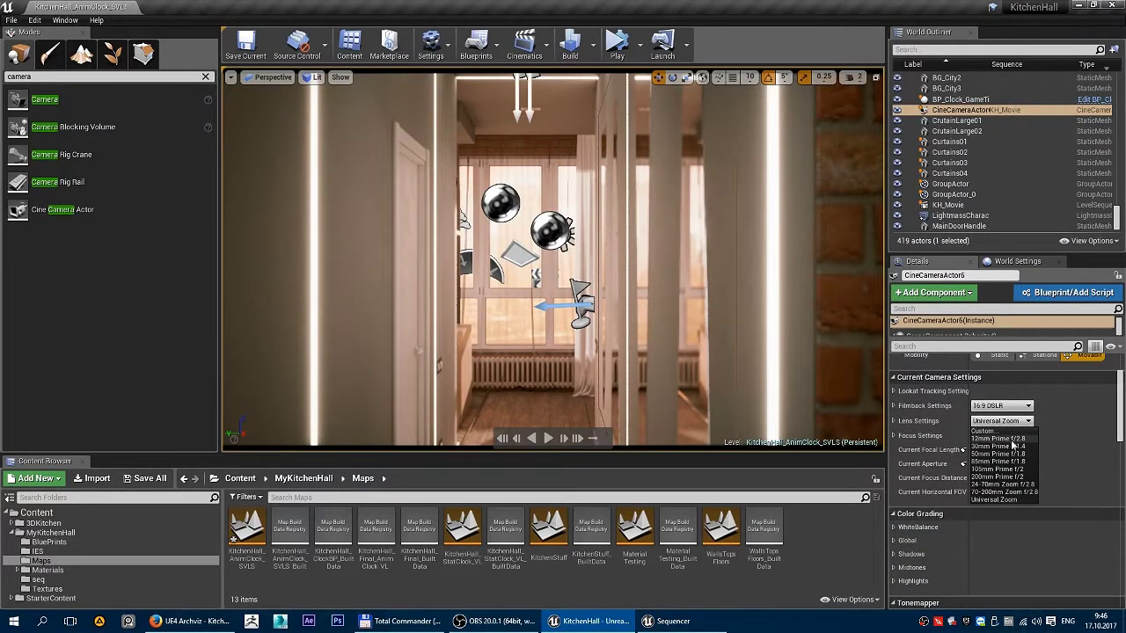
{"action": "left_click", "coordinate": [1016, 455]}
Try the Custom lens preset and examine the lens's minimum and maximum focal length and f-stop settings.
{"action": "left_click", "coordinate": [1002, 421]}
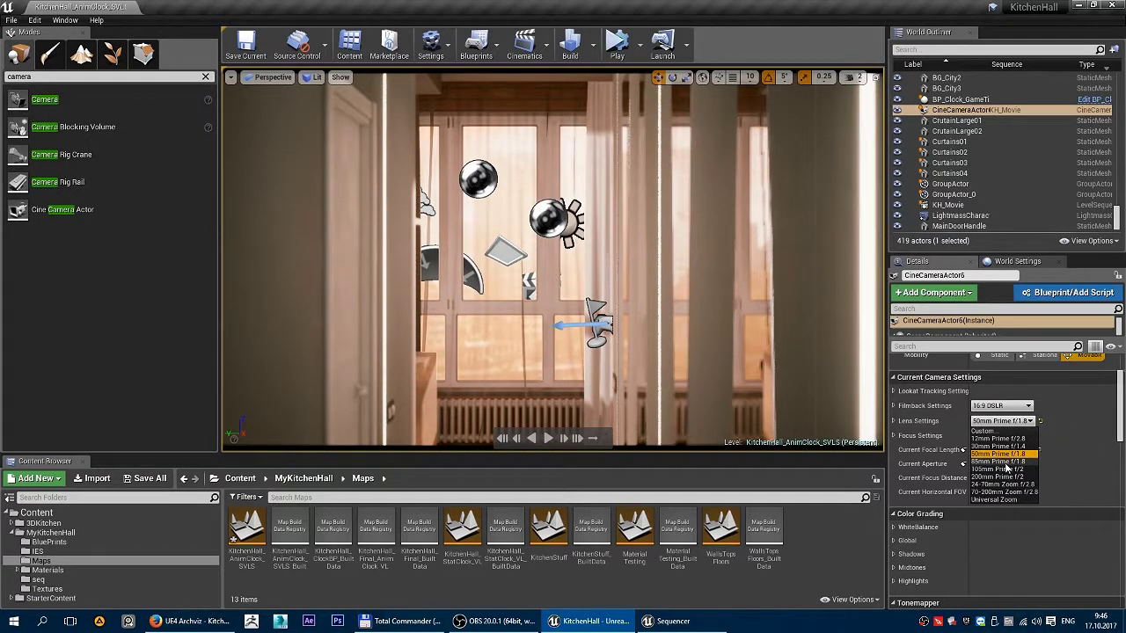
{"action": "left_click", "coordinate": [1000, 433]}
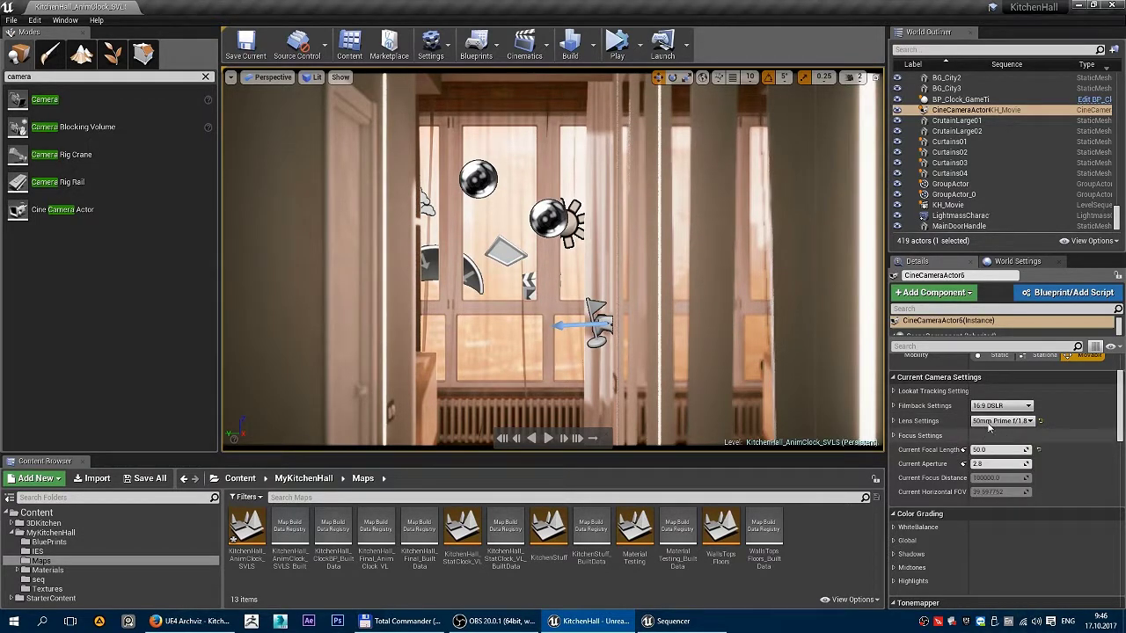
{"action": "left_click", "coordinate": [894, 421]}
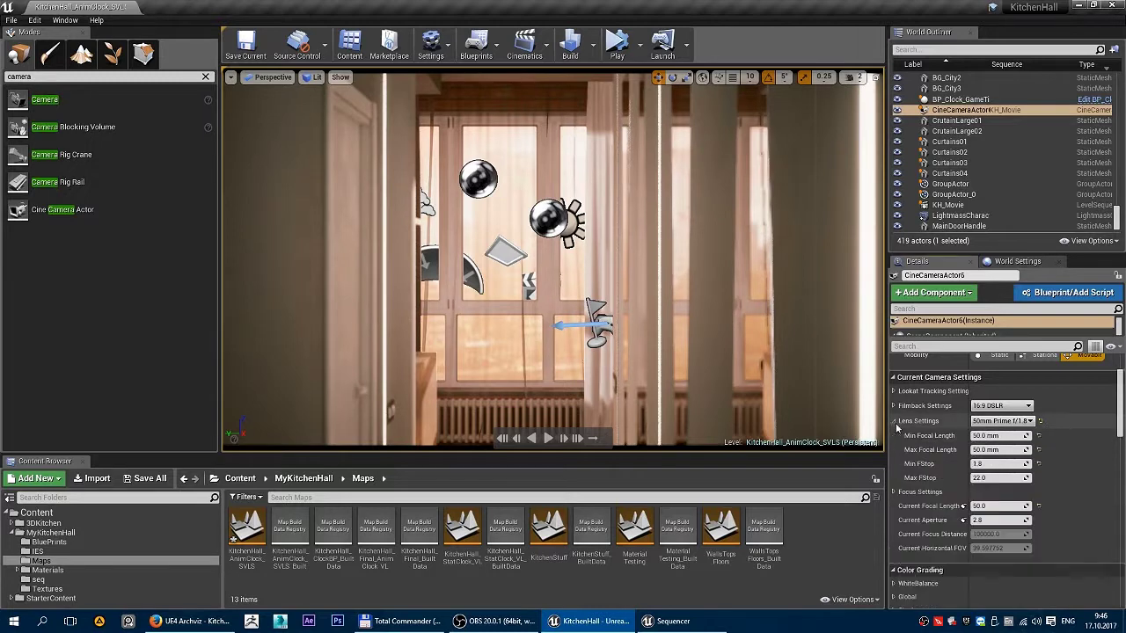
{"action": "left_click", "coordinate": [894, 421]}
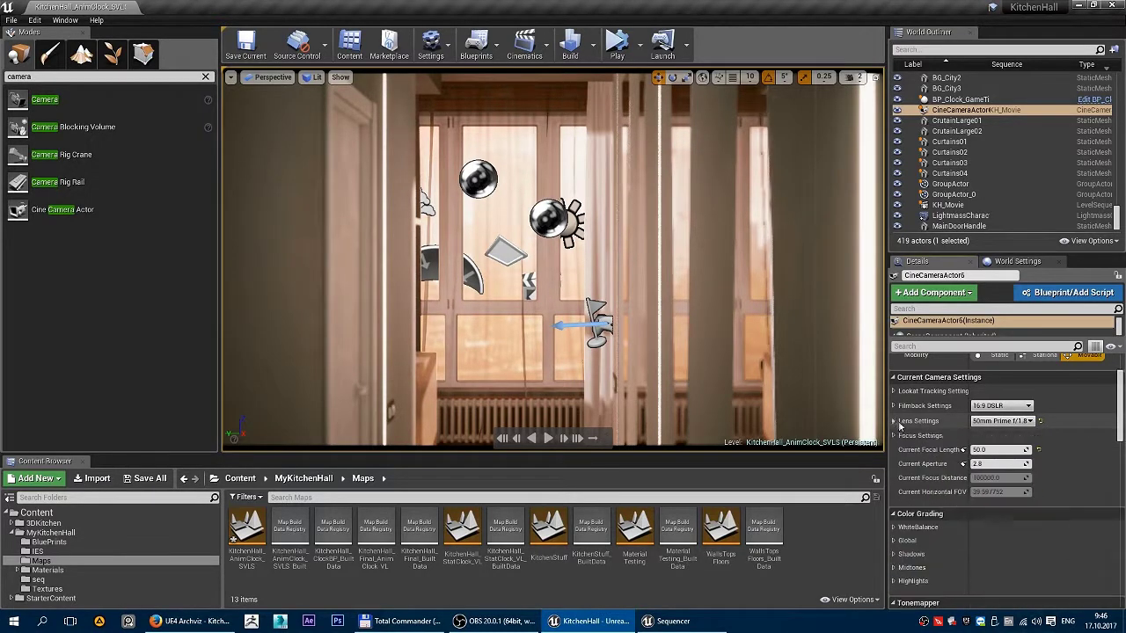
{"action": "left_click", "coordinate": [1003, 422]}
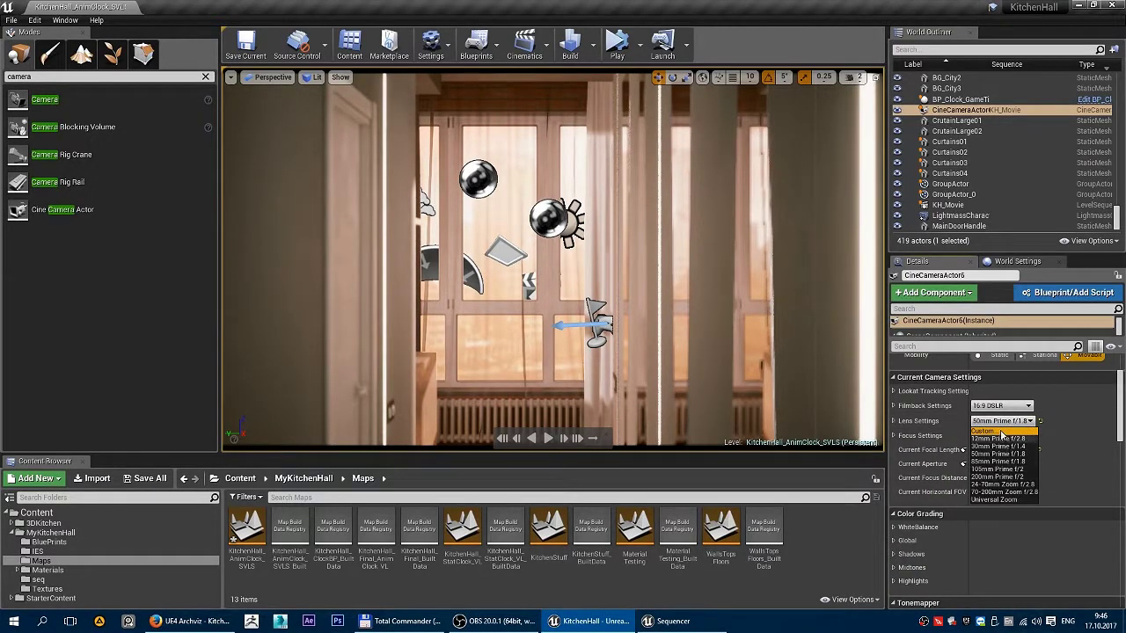
Set the camera's filmback preset to 16:9 Film and its lens preset to 12mm Prime f/2.8.
{"action": "left_click", "coordinate": [1002, 406]}
{"action": "left_click", "coordinate": [1003, 424]}
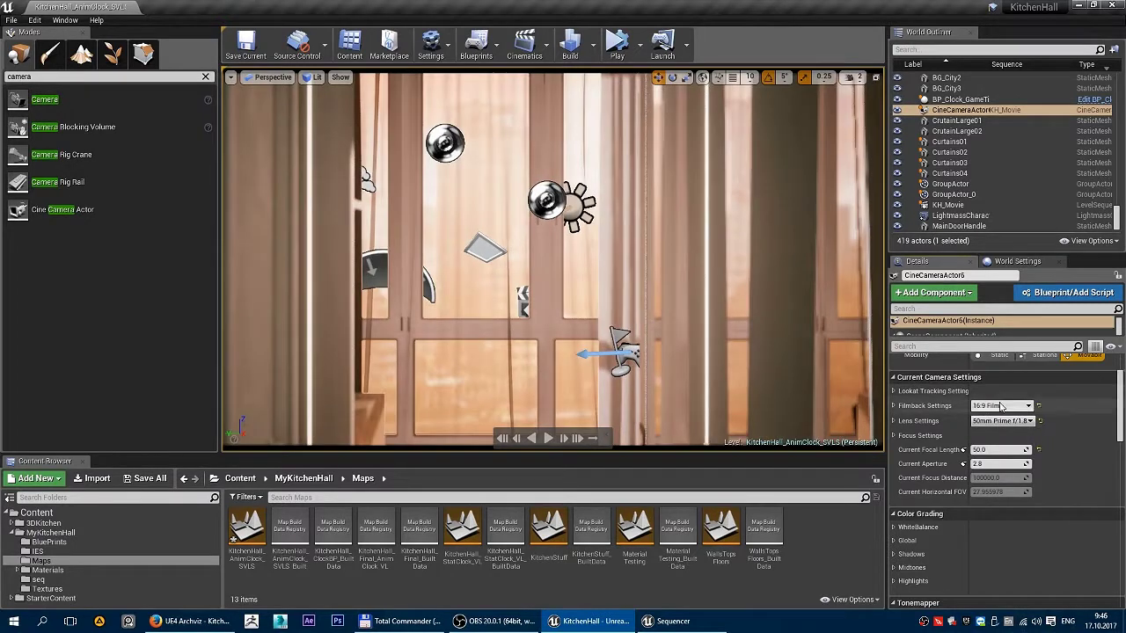
{"action": "left_click", "coordinate": [1003, 421]}
{"action": "left_click", "coordinate": [1009, 434]}
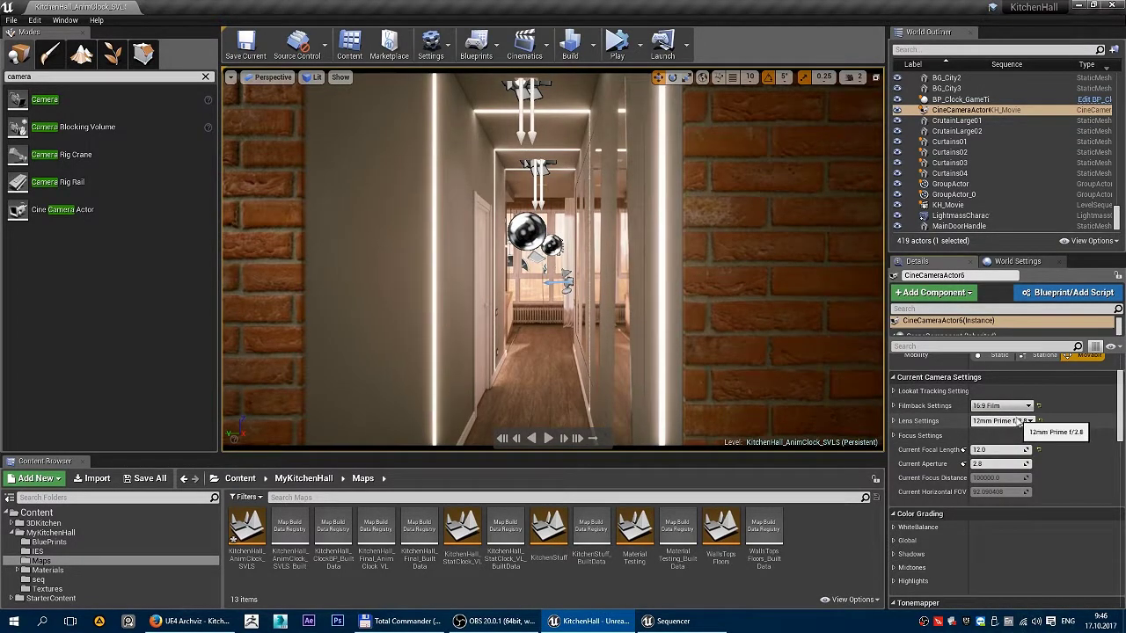
Switch the lens preset to 30mm Prime f/1.4 and back to 12mm Prime f/2.8 to compare the framing.
{"action": "left_click", "coordinate": [1019, 422]}
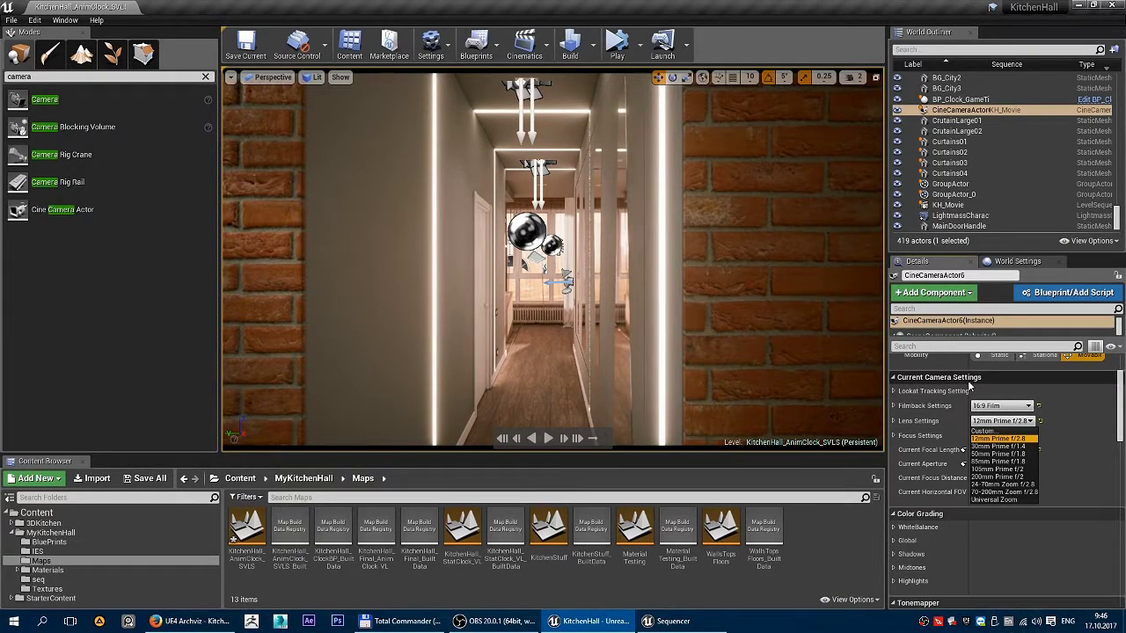
{"action": "left_click", "coordinate": [1015, 446]}
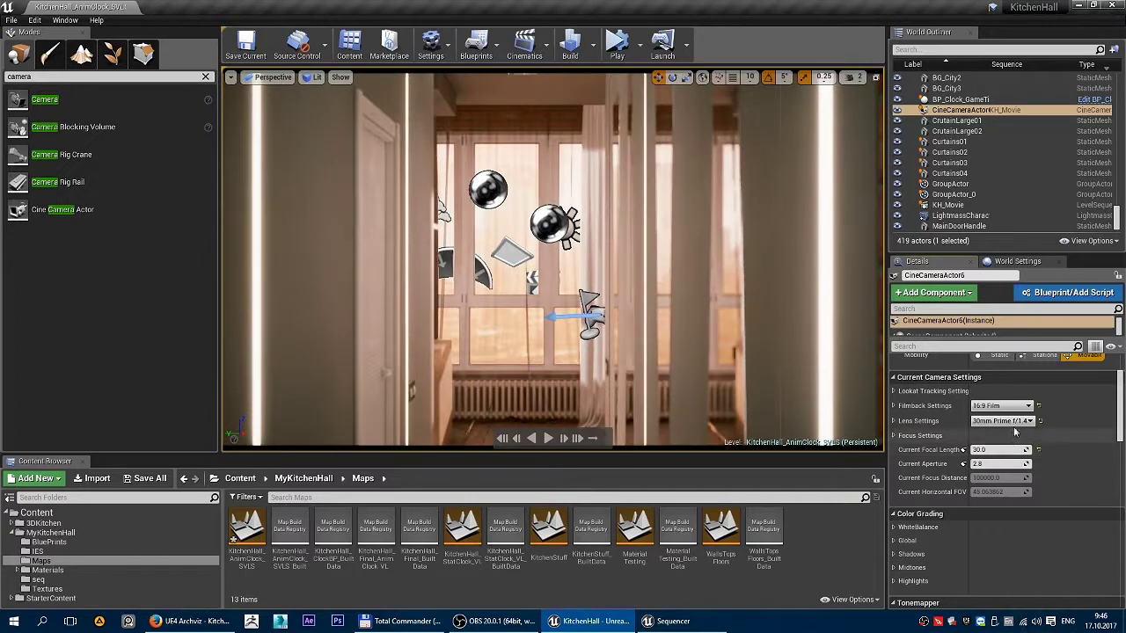
{"action": "left_click", "coordinate": [1015, 423]}
{"action": "left_click", "coordinate": [1019, 439]}
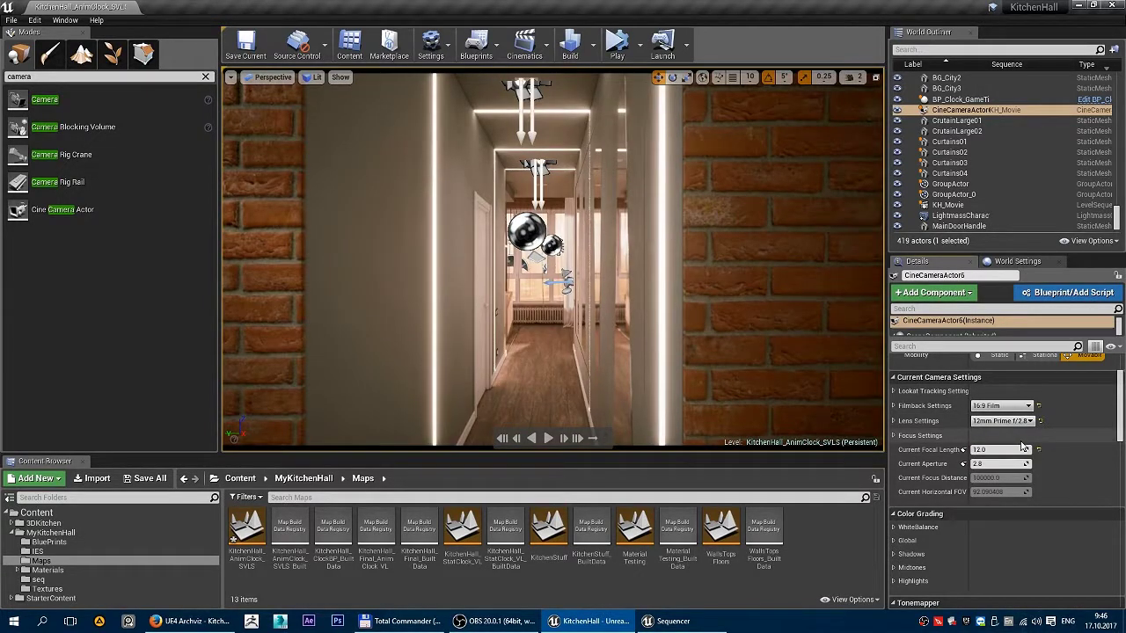
Try the 24-70mm Zoom f/2.8 lens preset and change the lens to 70-200mm Zoom f/2.8.
{"action": "left_click", "coordinate": [1027, 421]}
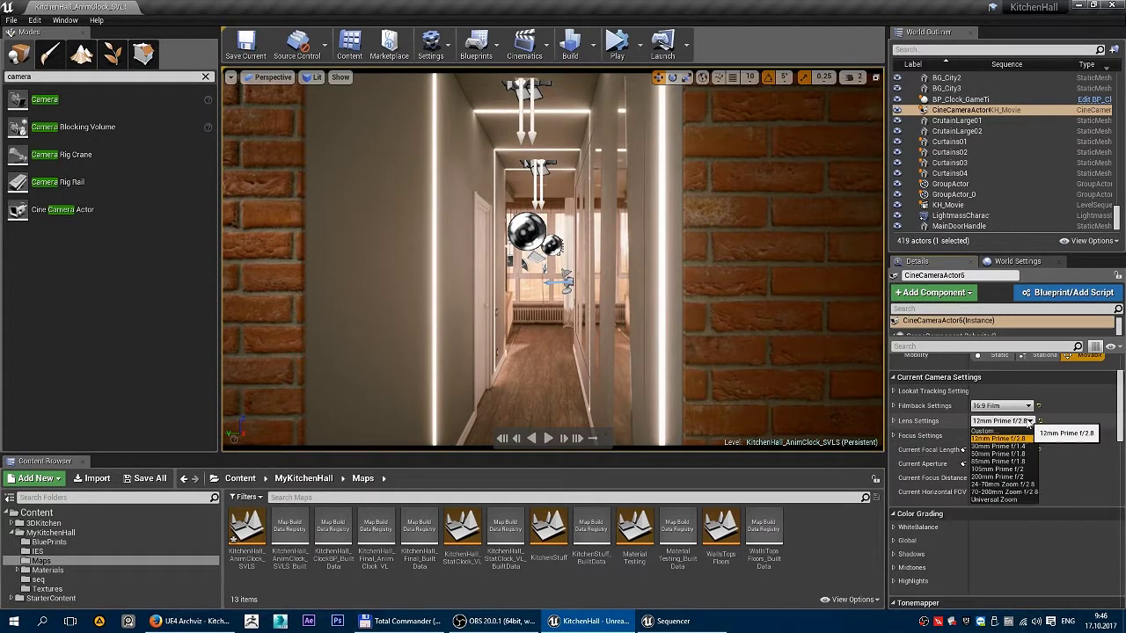
{"action": "left_click", "coordinate": [1020, 485]}
{"action": "left_click", "coordinate": [1028, 421]}
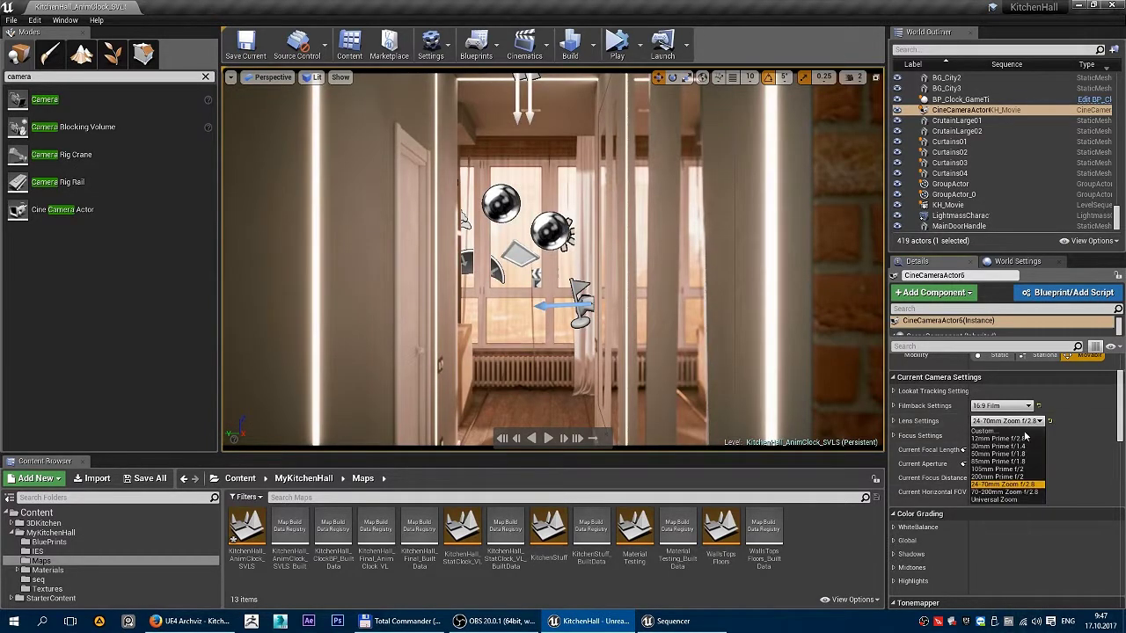
{"action": "left_click", "coordinate": [1020, 492]}
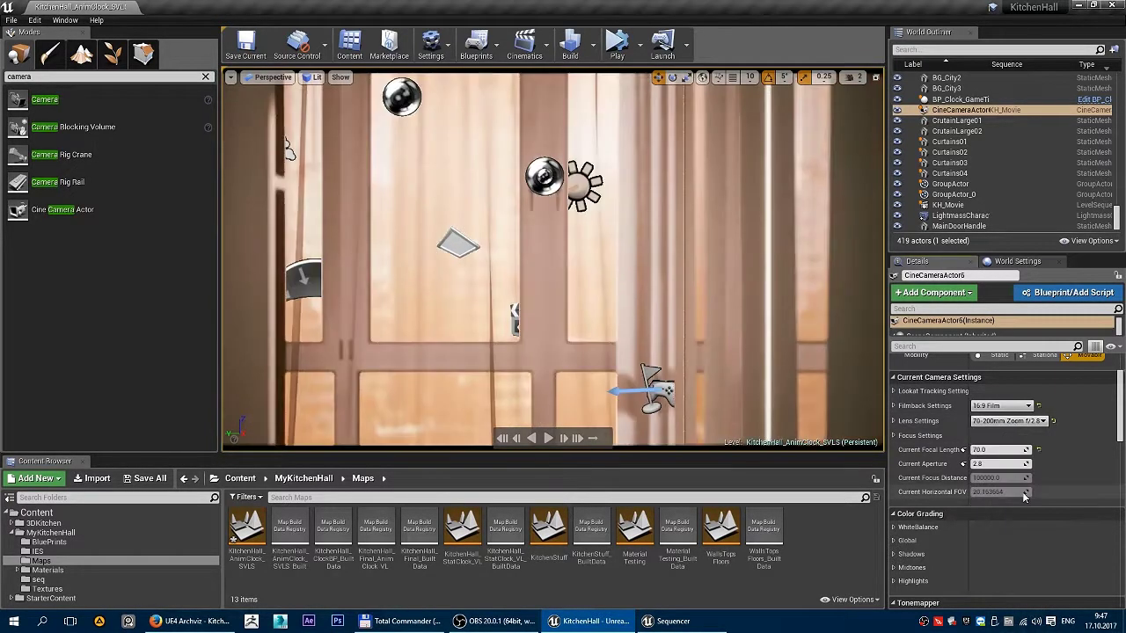
Set the camera's lens preset back to 12mm Prime f/2.8 and clear the actor class search.
{"action": "left_click", "coordinate": [1027, 422]}
{"action": "left_click", "coordinate": [999, 439]}
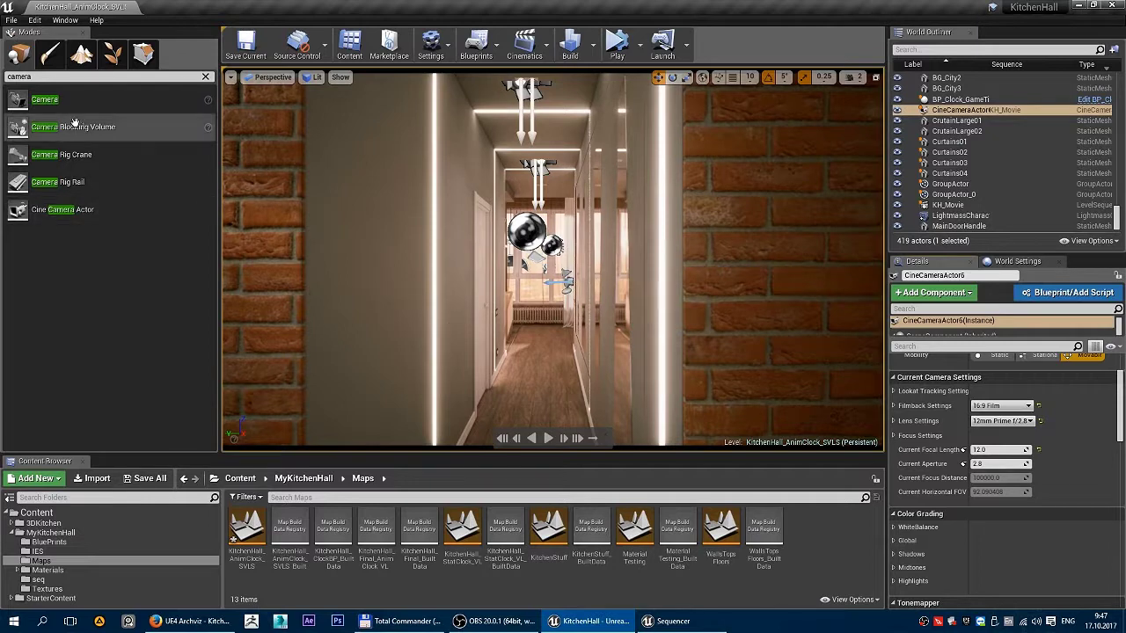
{"action": "left_click", "coordinate": [206, 77]}
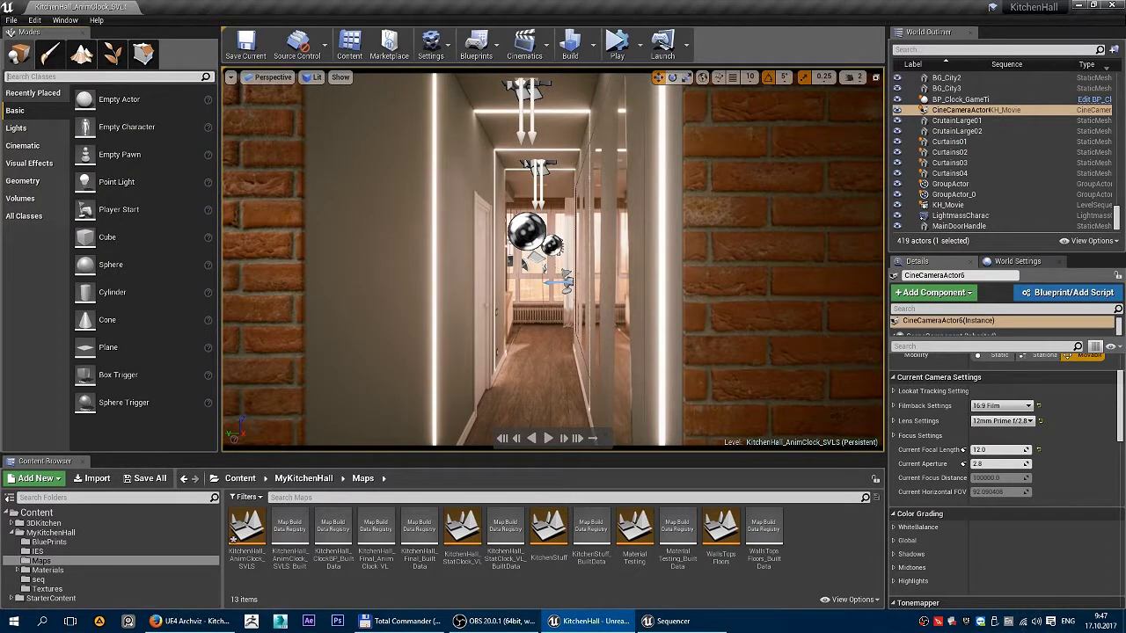
Bring up the Sequencer, release the viewport from the camera cuts and view the cine camera from outside with its preview uncovered.
{"action": "left_click", "coordinate": [673, 621]}
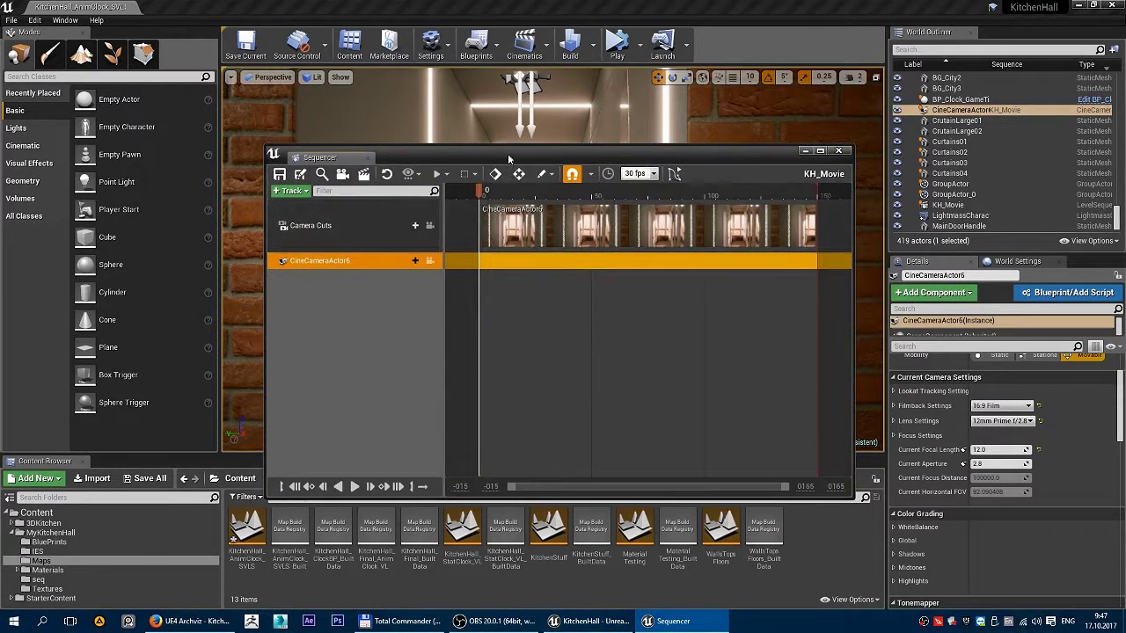
{"action": "left_click_drag", "start_coordinate": [396, 156], "coordinate": [703, 91]}
{"action": "right_click_drag", "start_coordinate": [396, 263], "coordinate": [546, 280]}
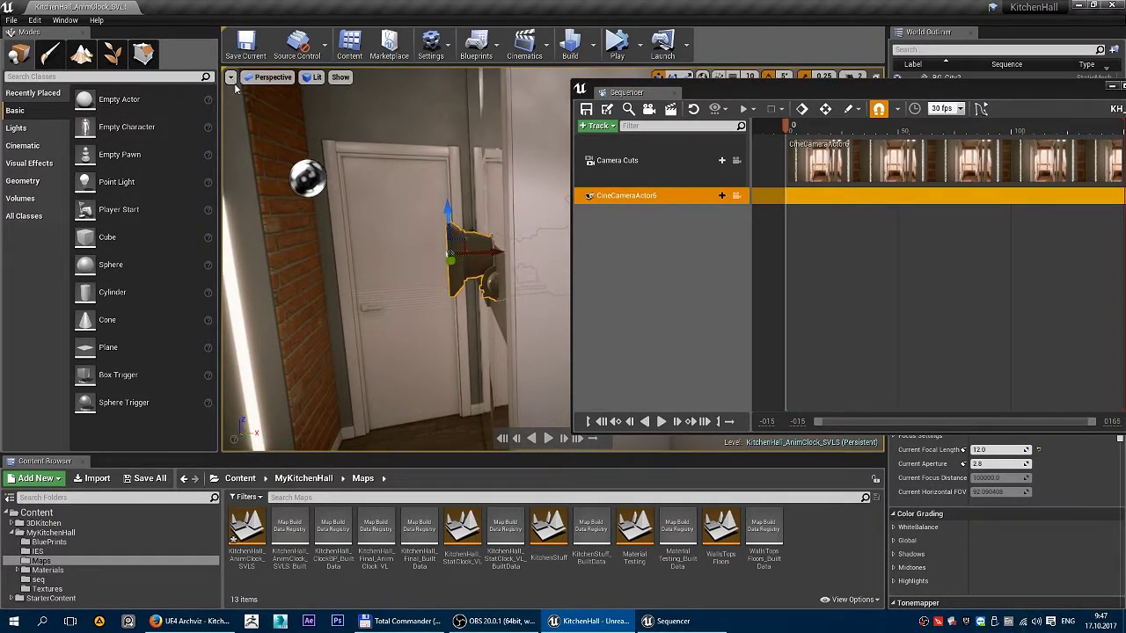
{"action": "right_click_drag", "start_coordinate": [306, 128], "coordinate": [233, 123]}
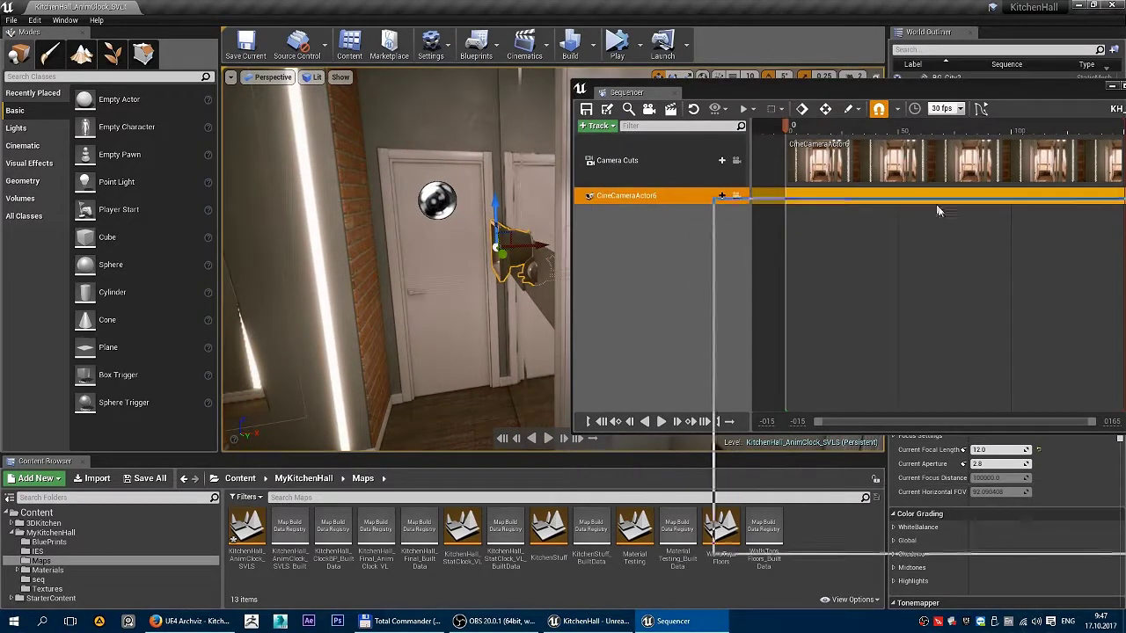
{"action": "left_click_drag", "start_coordinate": [794, 91], "coordinate": [1071, 186]}
{"action": "right_click_drag", "start_coordinate": [493, 251], "coordinate": [510, 240]}
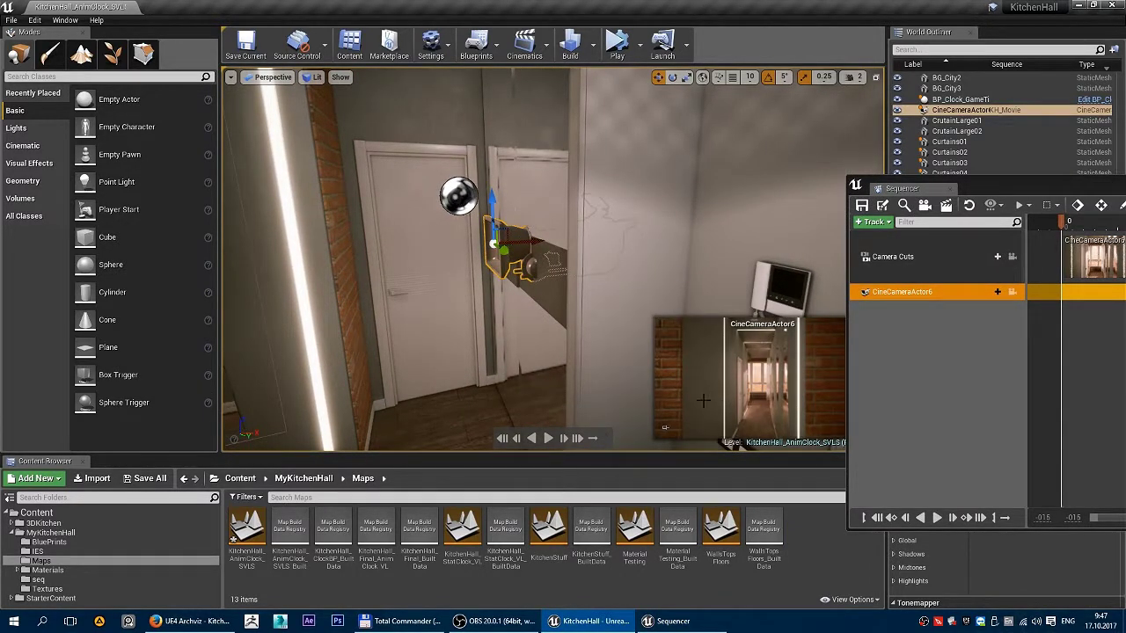
{"action": "mouse_move", "coordinate": [665, 429]}
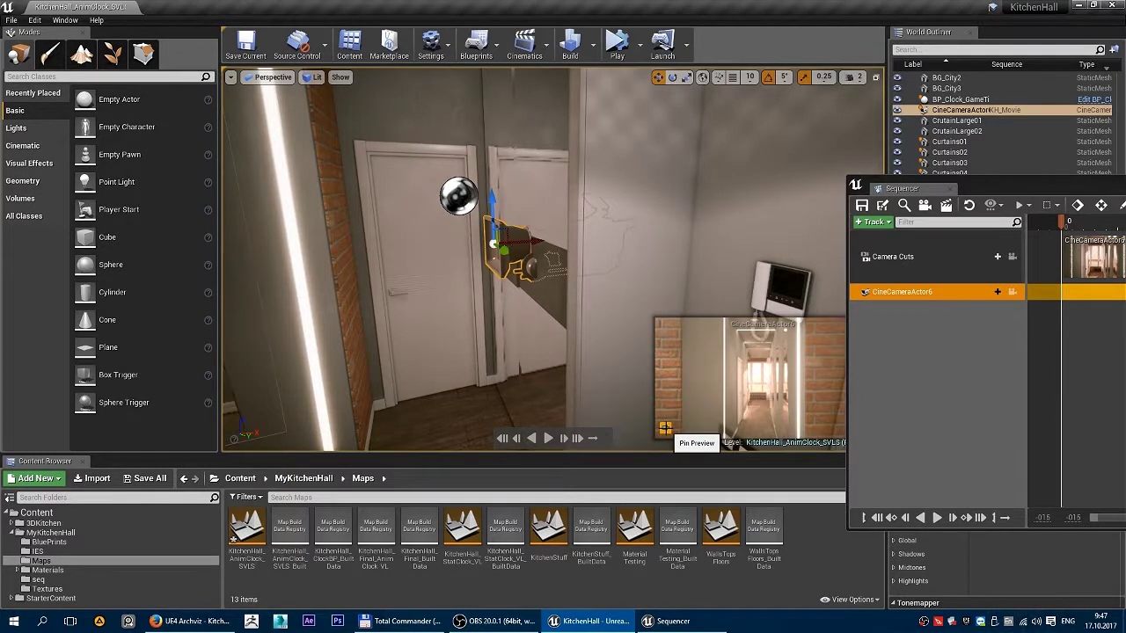
Select the cine camera in the scene and move it forward along the X axis towards the hallway.
{"action": "left_click", "coordinate": [422, 296]}
{"action": "left_click", "coordinate": [486, 265]}
{"action": "right_click_drag", "start_coordinate": [524, 299], "coordinate": [617, 265]}
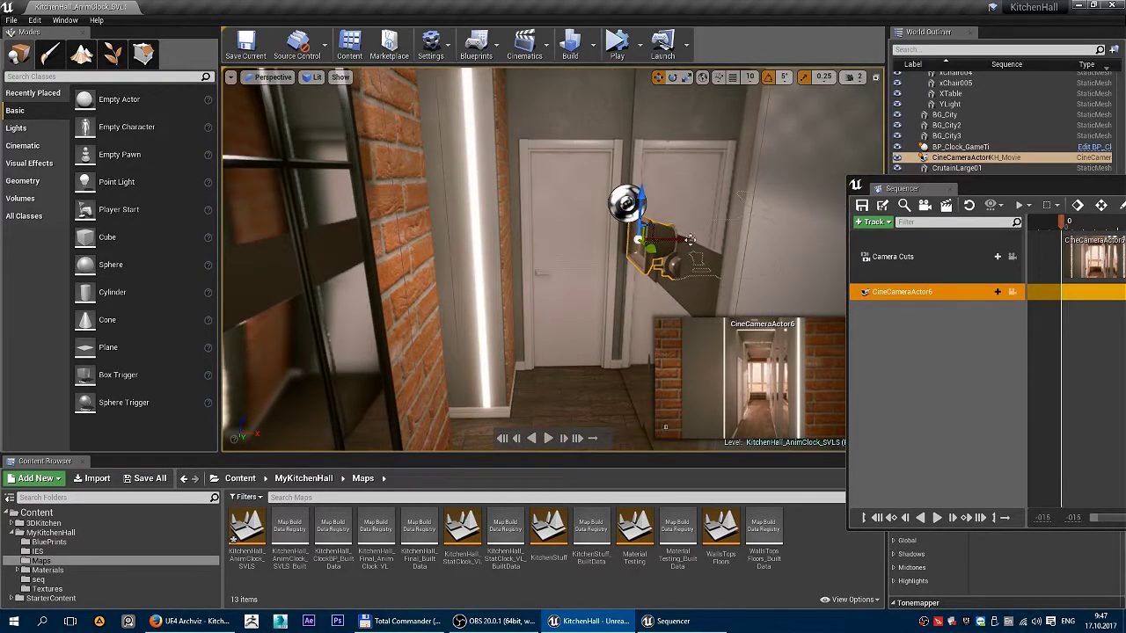
{"action": "left_click_drag", "start_coordinate": [691, 240], "coordinate": [630, 241]}
Uncover the camera preview and shift the cine camera sideways along the Y axis to centre the hallway framing.
{"action": "right_click_drag", "start_coordinate": [534, 257], "coordinate": [722, 277]}
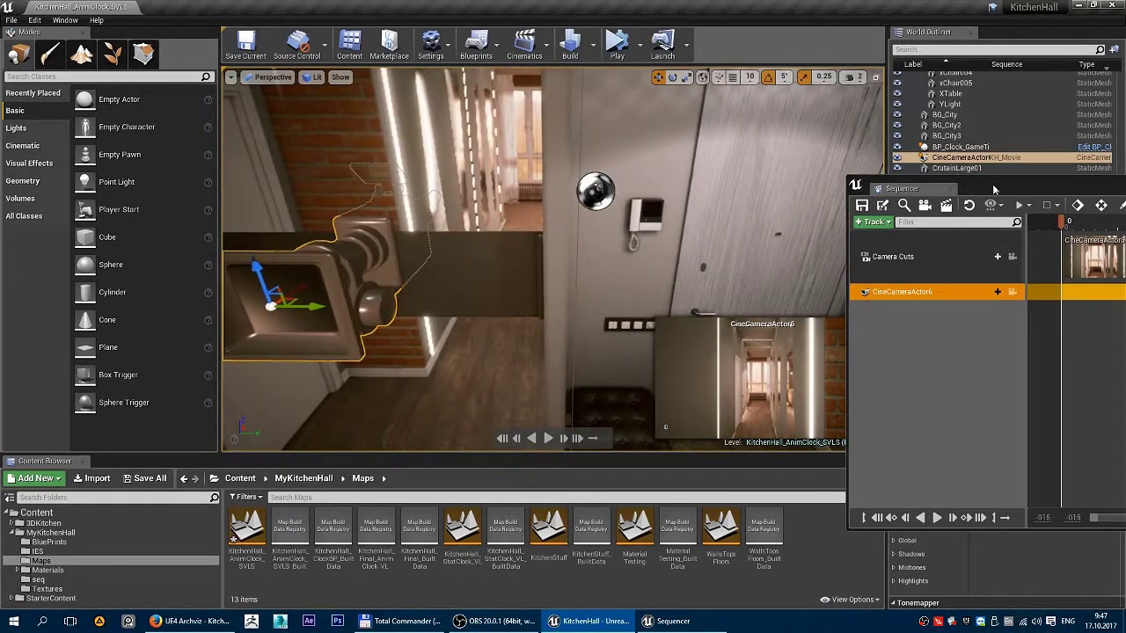
{"action": "left_click_drag", "start_coordinate": [993, 189], "coordinate": [1057, 192]}
{"action": "right_click_drag", "start_coordinate": [615, 264], "coordinate": [493, 295]}
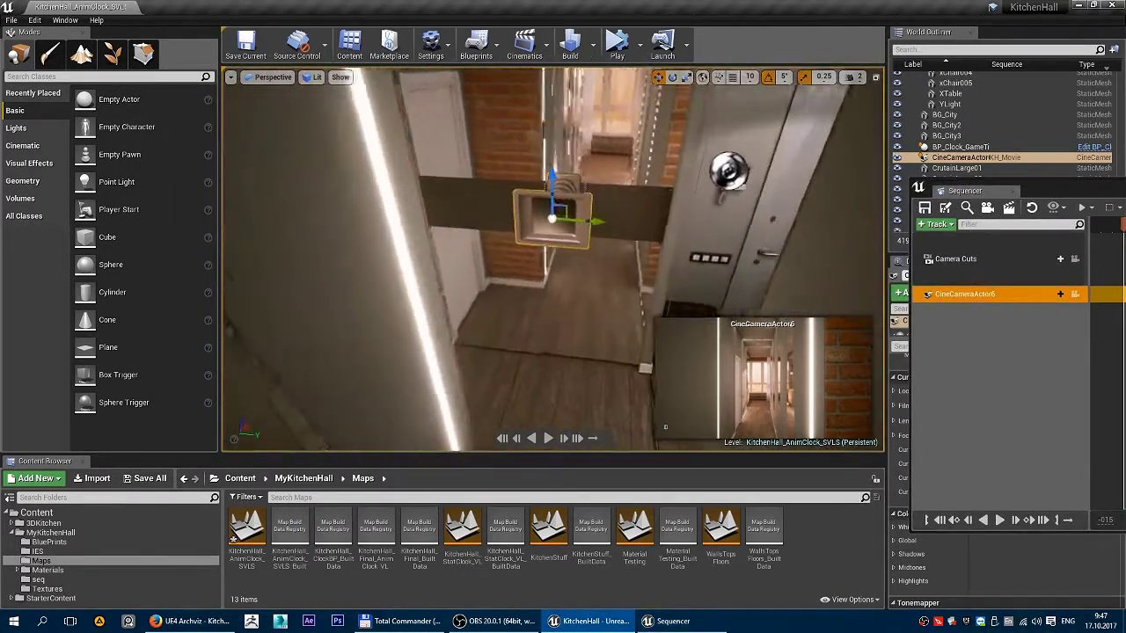
{"action": "mouse_move", "coordinate": [548, 226]}
{"action": "right_mouse_down"}
{"action": "mouse_move", "coordinate": [581, 221]}
{"action": "mouse_move", "coordinate": [588, 246]}
{"action": "mouse_move", "coordinate": [550, 237]}
{"action": "right_mouse_up"}
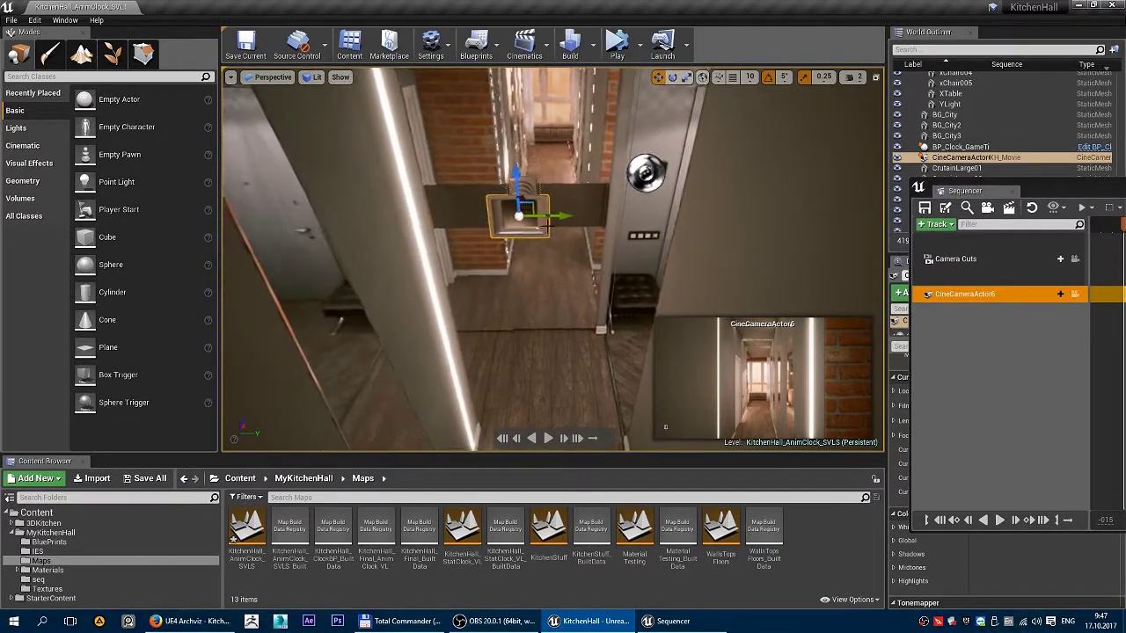
{"action": "left_click_drag", "start_coordinate": [553, 216], "coordinate": [577, 219]}
Move the cine camera further forward along the X axis until the brick walls leave its preview.
{"action": "right_click_drag", "start_coordinate": [553, 223], "coordinate": [673, 238]}
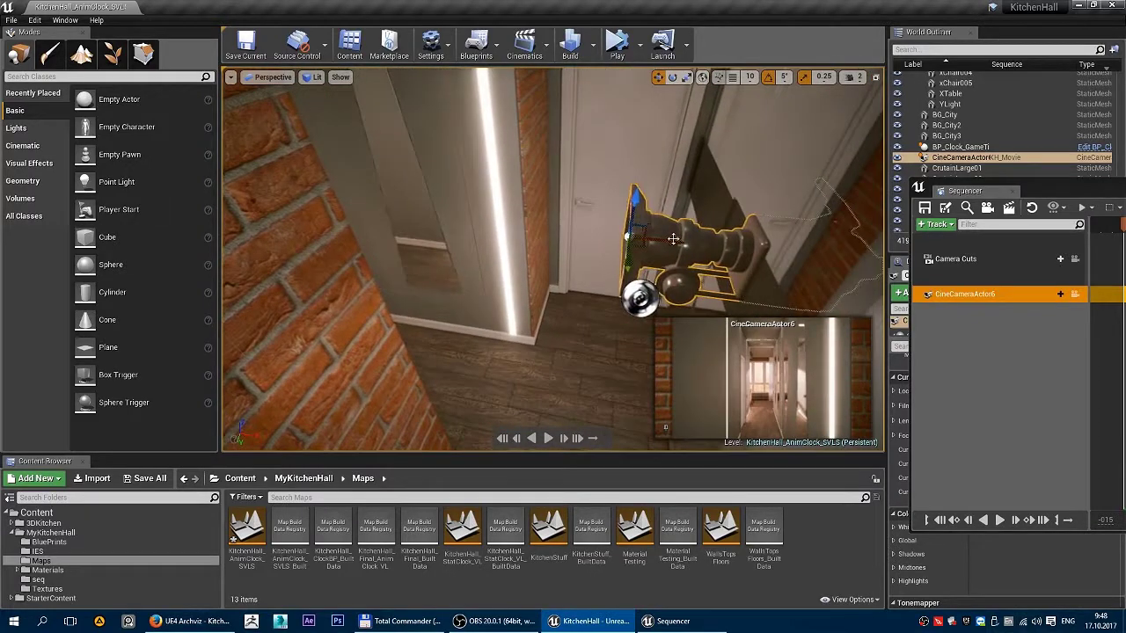
{"action": "left_click_drag", "start_coordinate": [659, 242], "coordinate": [622, 237]}
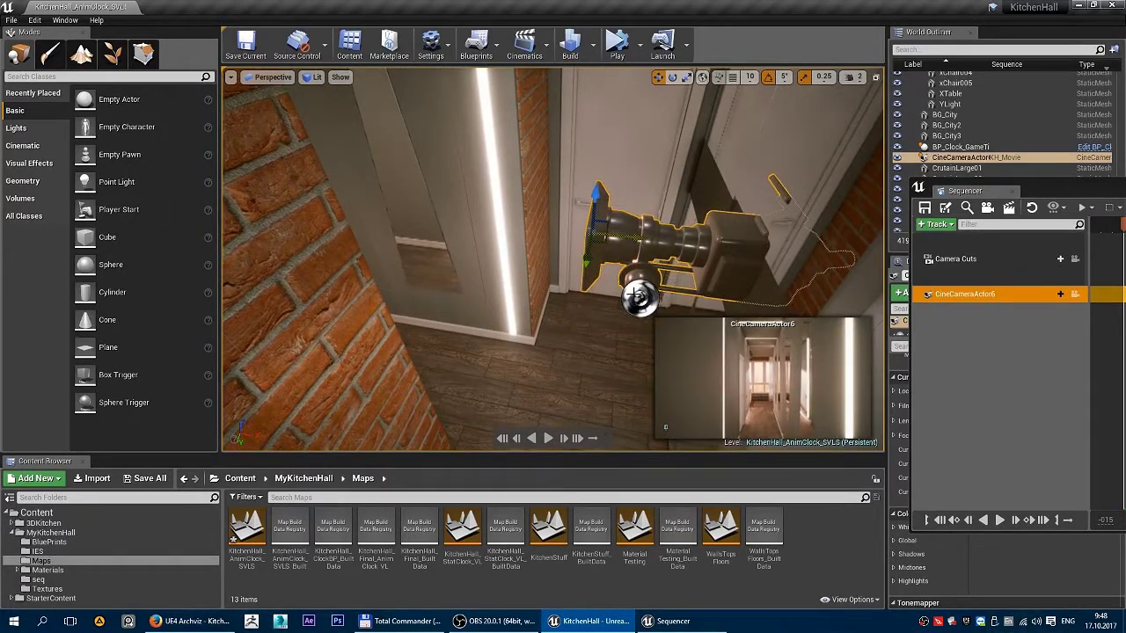
{"action": "right_click_drag", "start_coordinate": [635, 293], "coordinate": [538, 258]}
Lock the viewport to the camera cuts and minimise the Sequencer window.
{"action": "left_click", "coordinate": [1074, 259]}
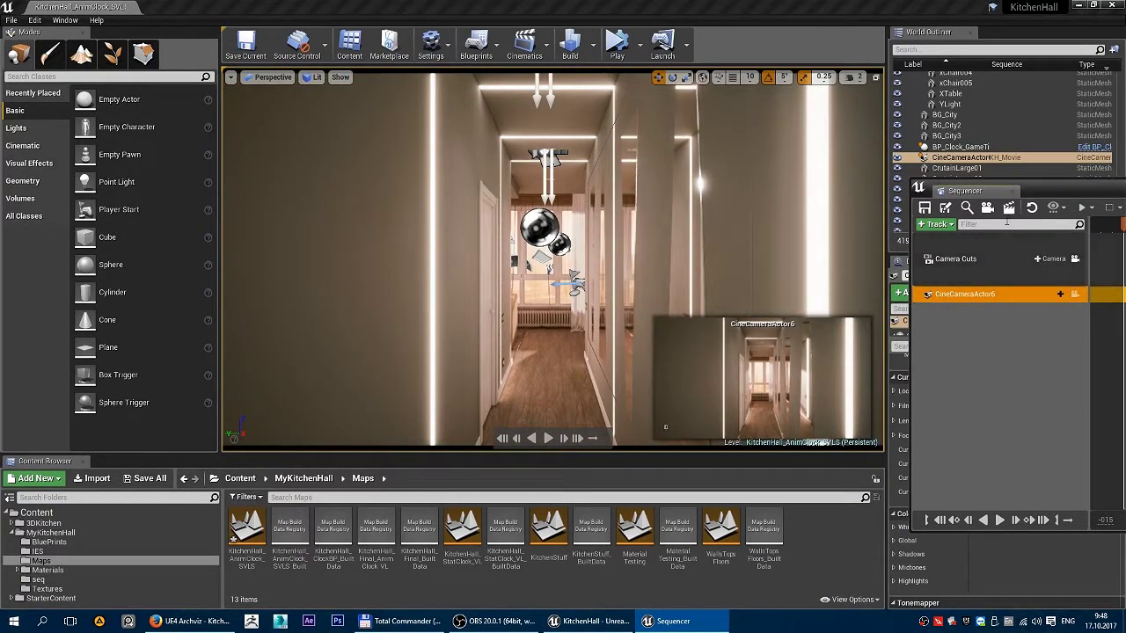
{"action": "left_click_drag", "start_coordinate": [1072, 197], "coordinate": [389, 128]}
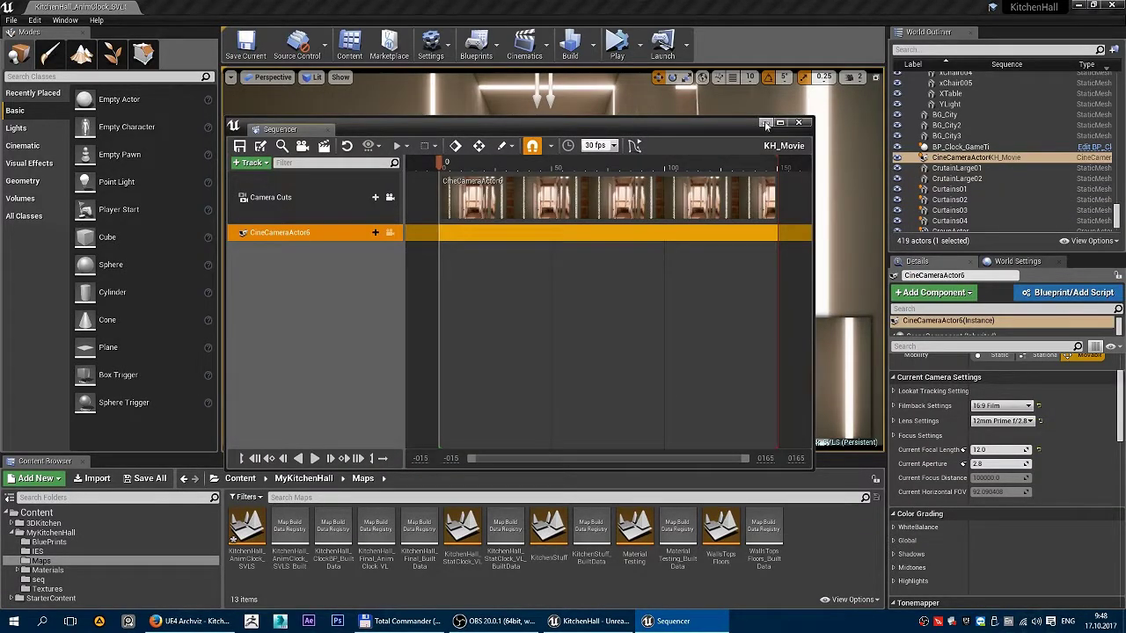
{"action": "left_click", "coordinate": [765, 123]}
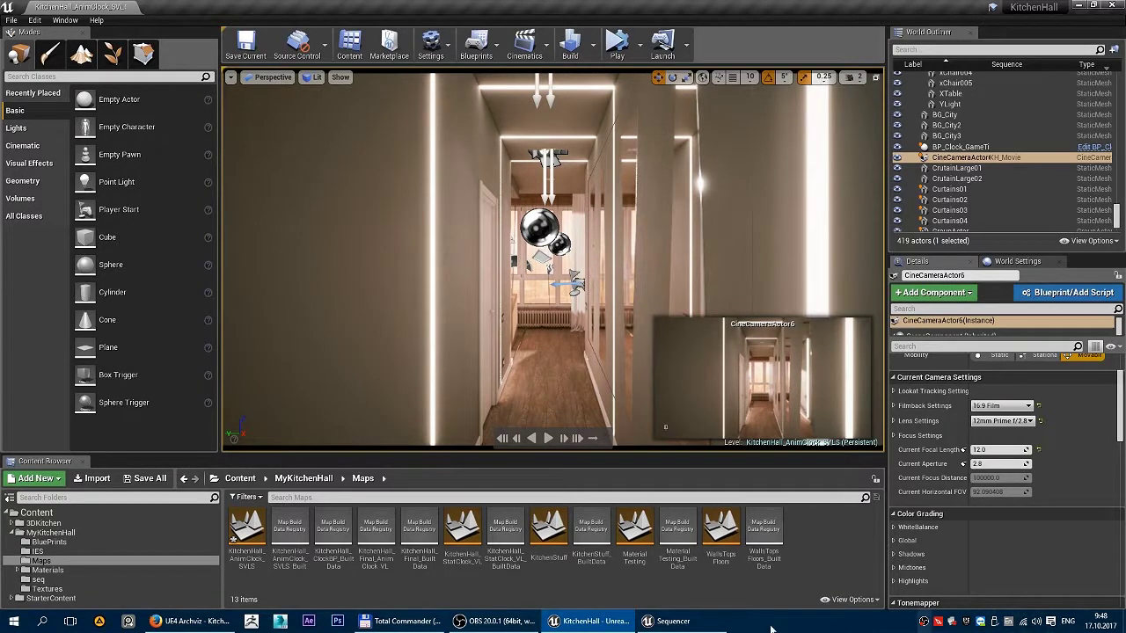
{"action": "left_click", "coordinate": [673, 621]}
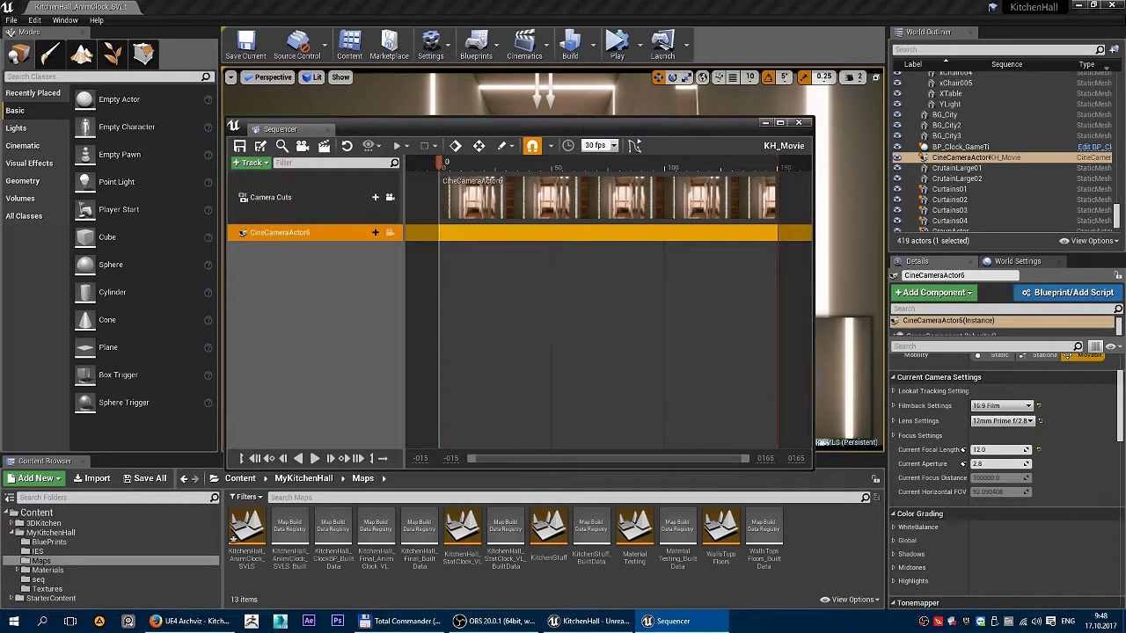
{"action": "left_click", "coordinate": [673, 621]}
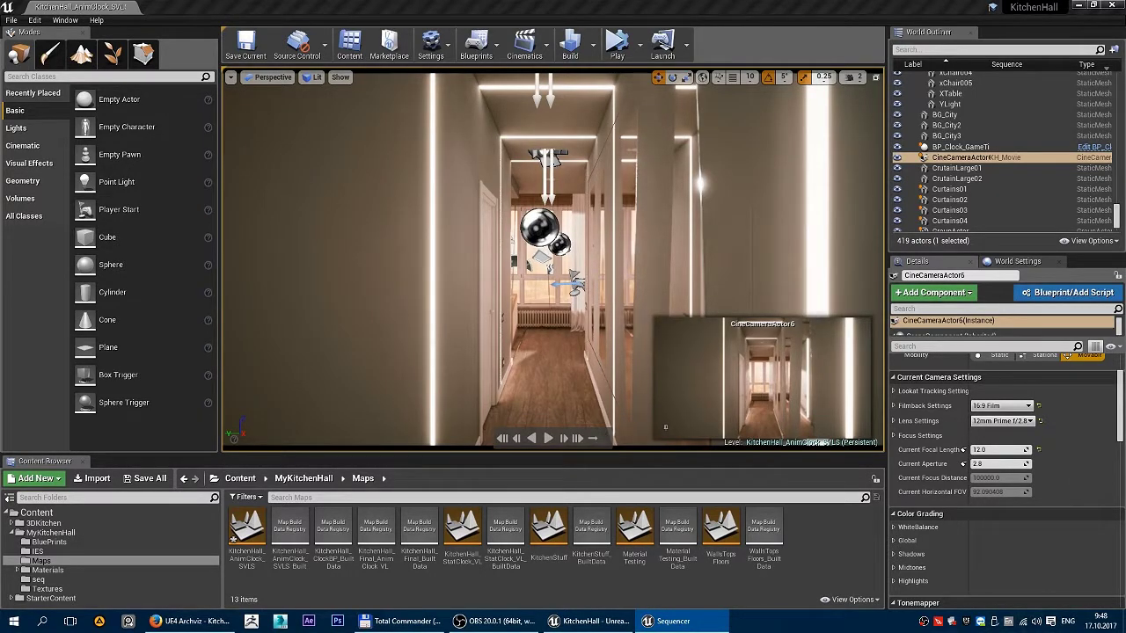
{"action": "left_click_drag", "start_coordinate": [1125, 158], "coordinate": [626, 219]}
{"action": "left_click", "coordinate": [815, 218]}
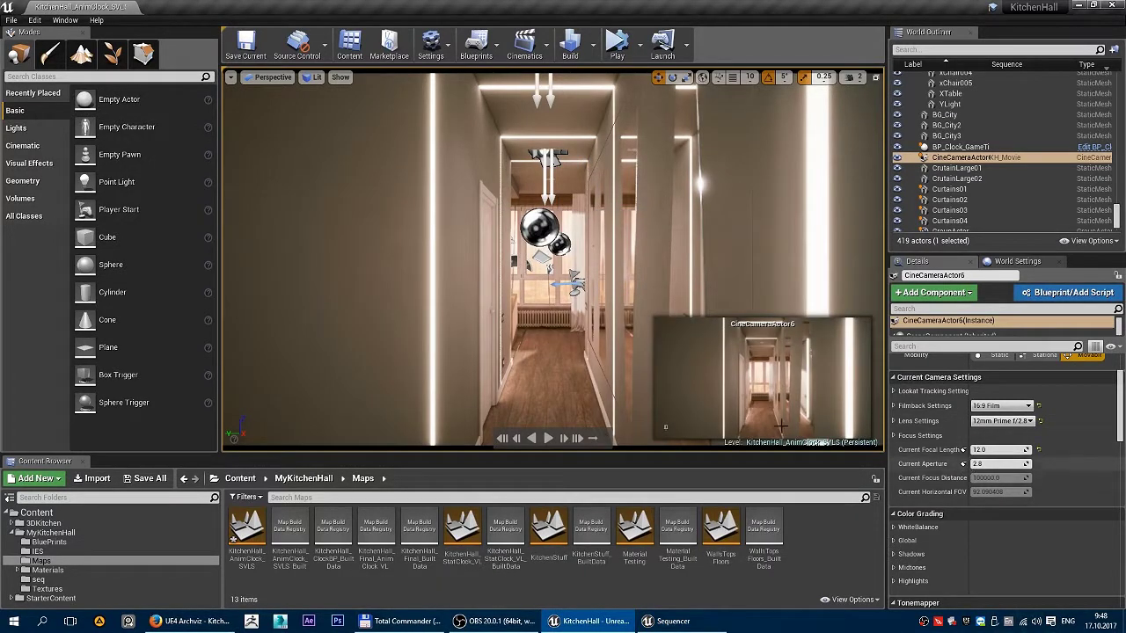
Expand the camera's focus settings, widen the property names and enable Draw Debug Focus Plane.
{"action": "left_click", "coordinate": [895, 437]}
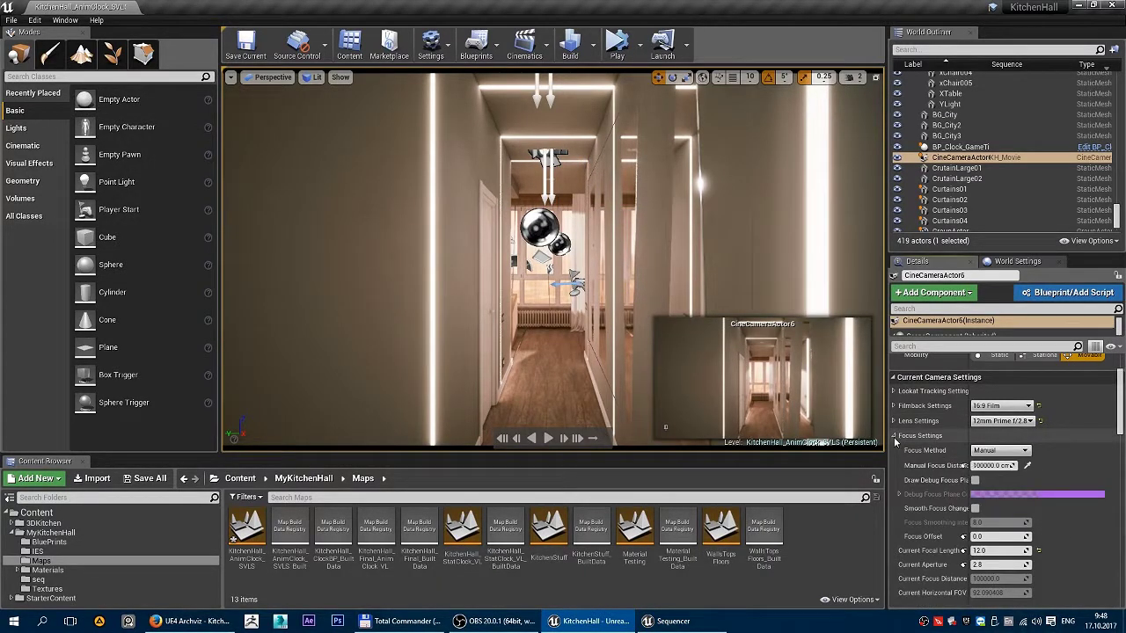
{"action": "scroll", "coordinate": [947, 457], "scroll_direction": "down", "scroll_amount": 1}
{"action": "left_click_drag", "start_coordinate": [968, 422], "coordinate": [986, 422]}
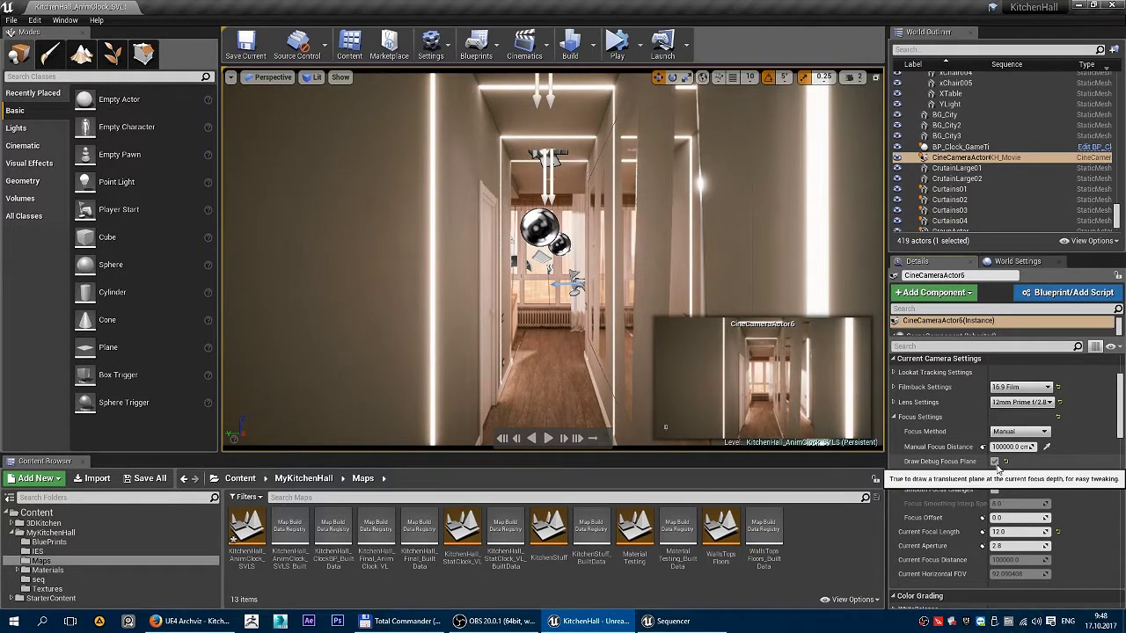
{"action": "left_click", "coordinate": [994, 461]}
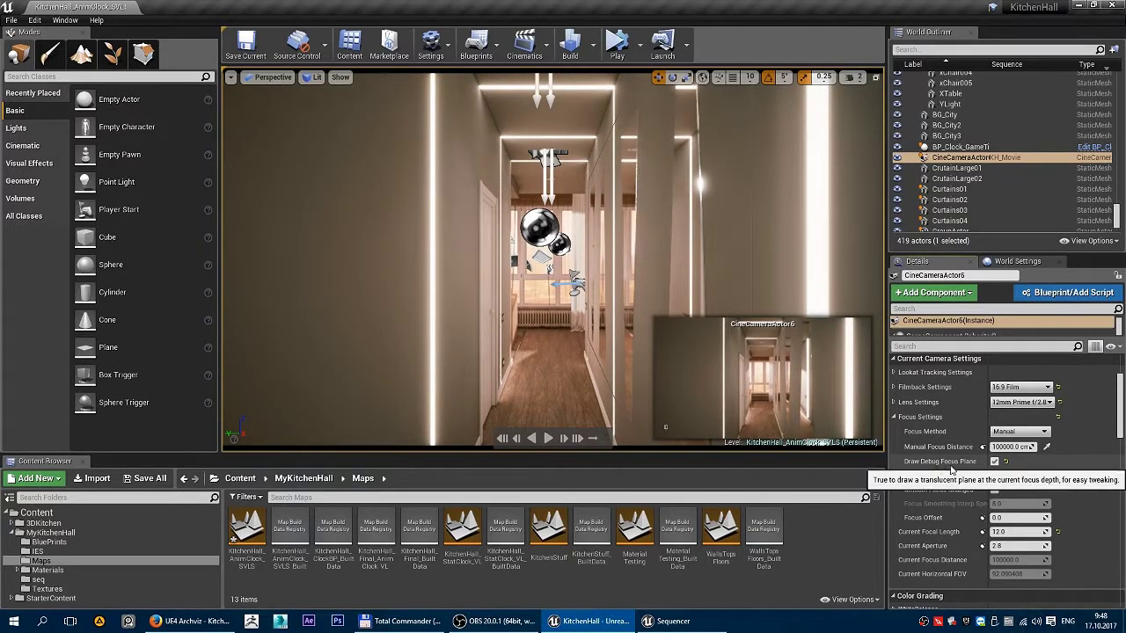
Sample the manual focus distance from the near side of the hallway door and round it to 320 cm.
{"action": "left_click", "coordinate": [1047, 448]}
{"action": "left_click", "coordinate": [487, 287]}
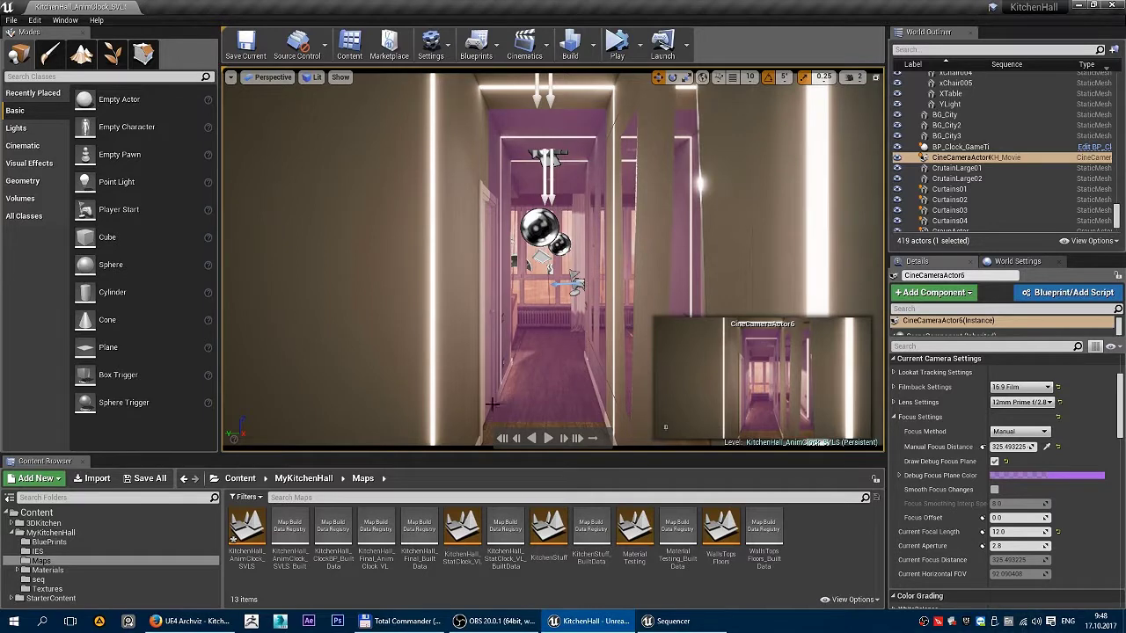
{"action": "left_click", "coordinate": [1011, 447]}
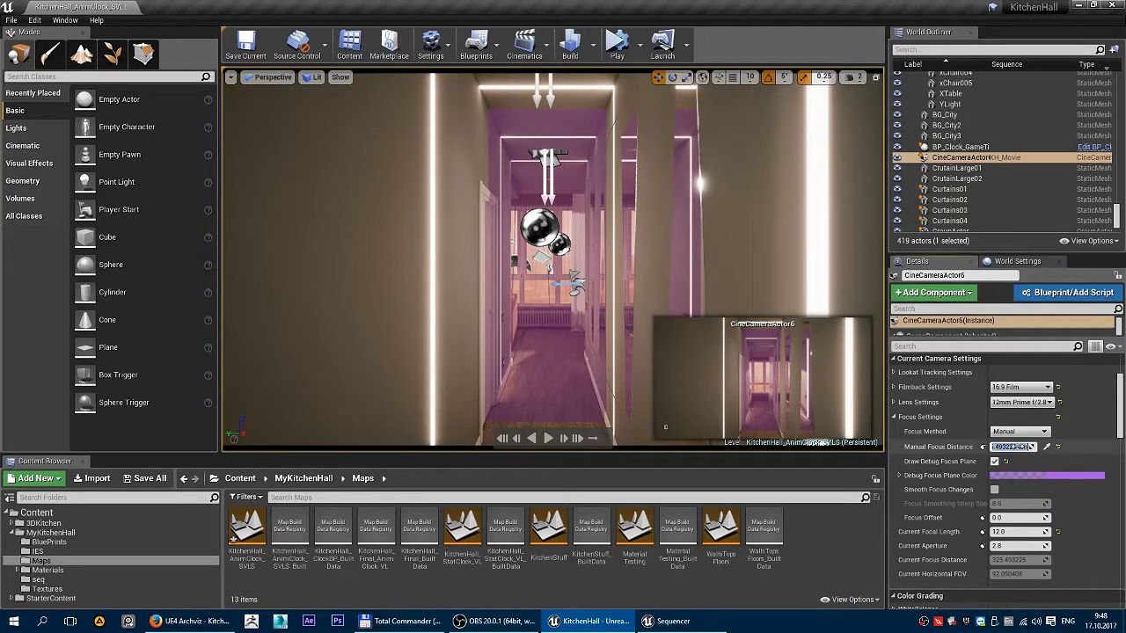
{"action": "type", "text": "320"}
{"action": "key", "text": "Return"}
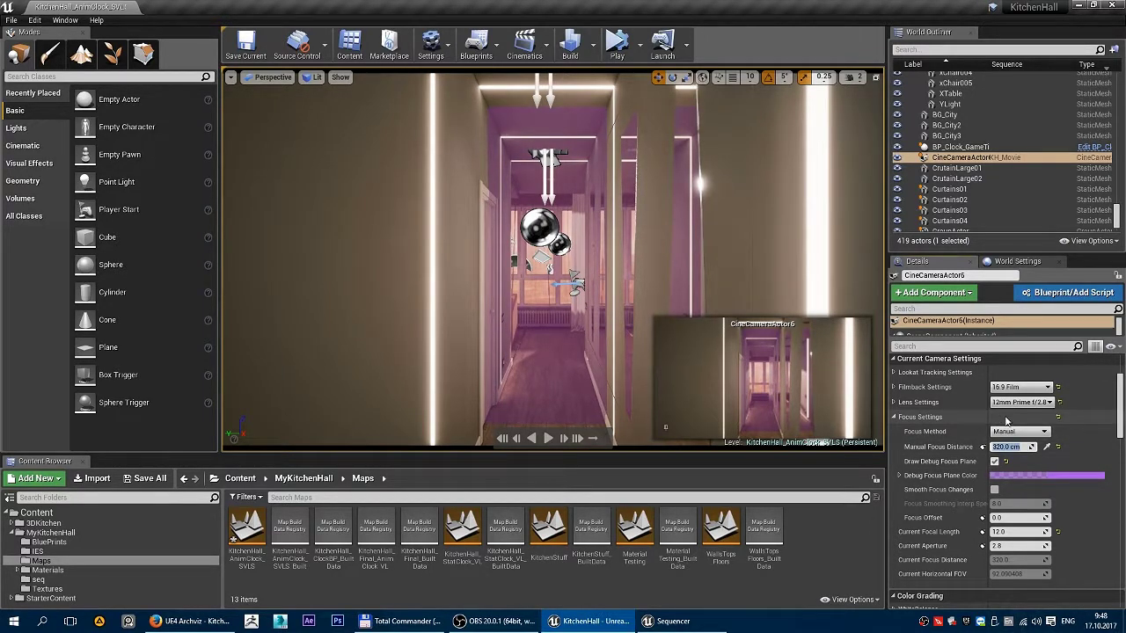
Set the manual focus distance to 240 cm and turn off Draw Debug Focus Plane.
{"action": "left_click", "coordinate": [1012, 447]}
{"action": "type", "text": "240"}
{"action": "key", "text": "Return"}
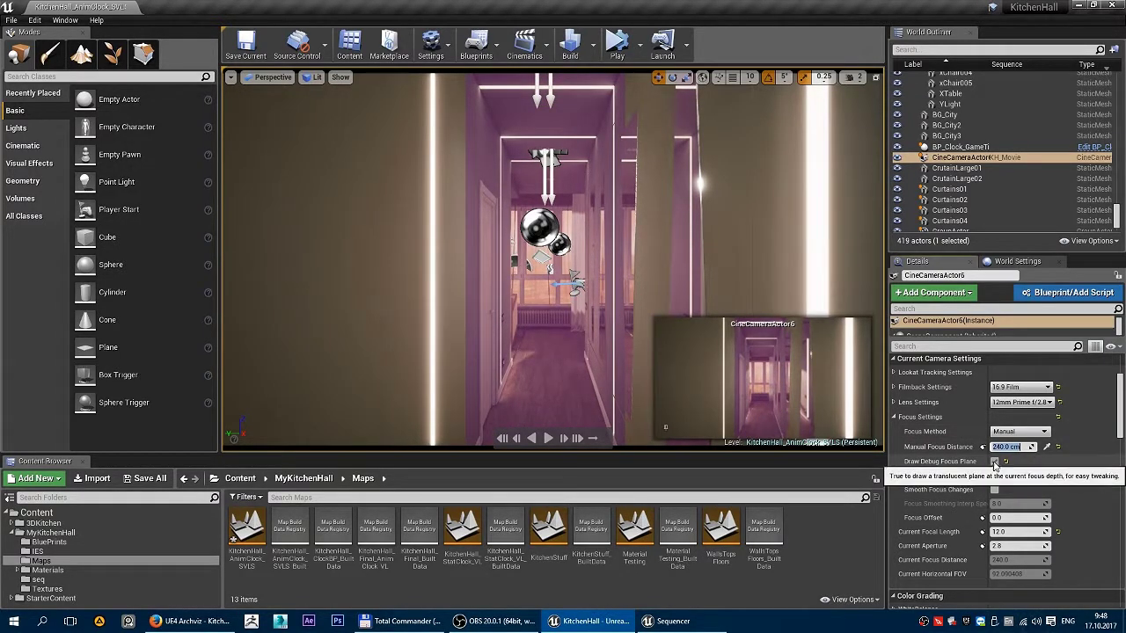
{"action": "left_click", "coordinate": [995, 462]}
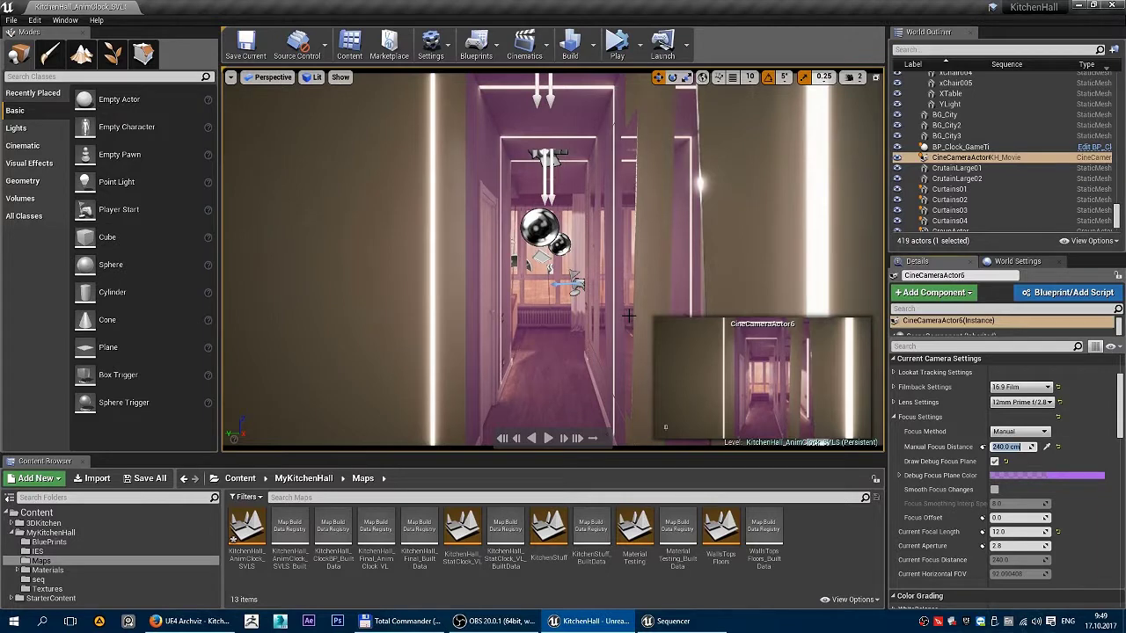
{"action": "left_click", "coordinate": [994, 462]}
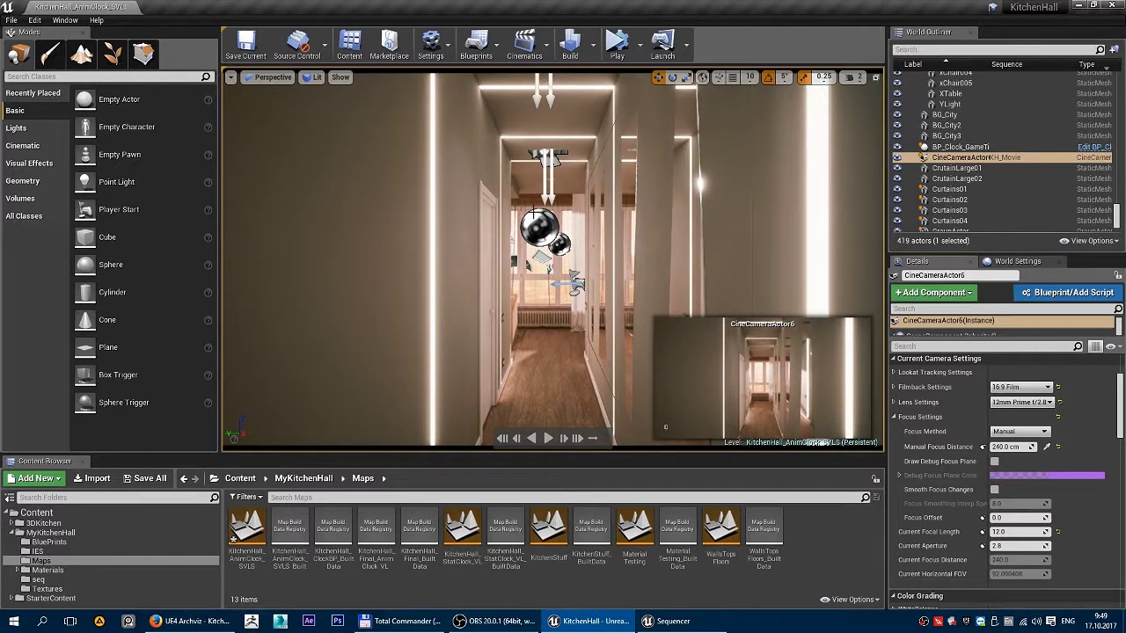
Bring the Sequencer back, release the viewport from the camera cuts and place the window beside the viewport.
{"action": "left_click", "coordinate": [672, 621]}
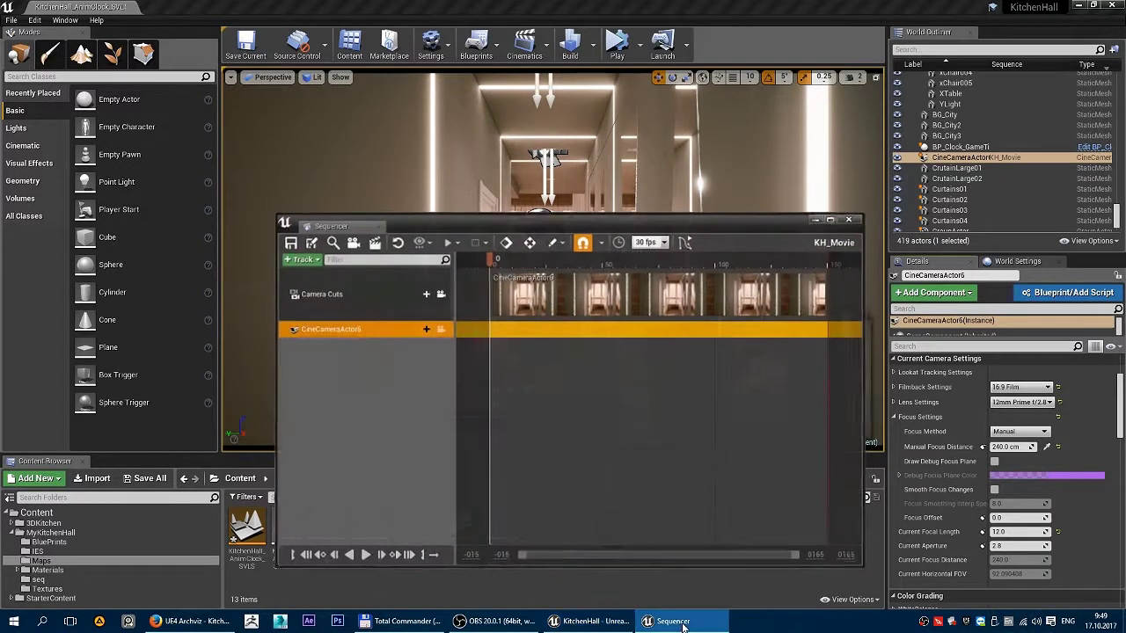
{"action": "left_click", "coordinate": [439, 293]}
{"action": "left_click_drag", "start_coordinate": [494, 225], "coordinate": [1009, 147]}
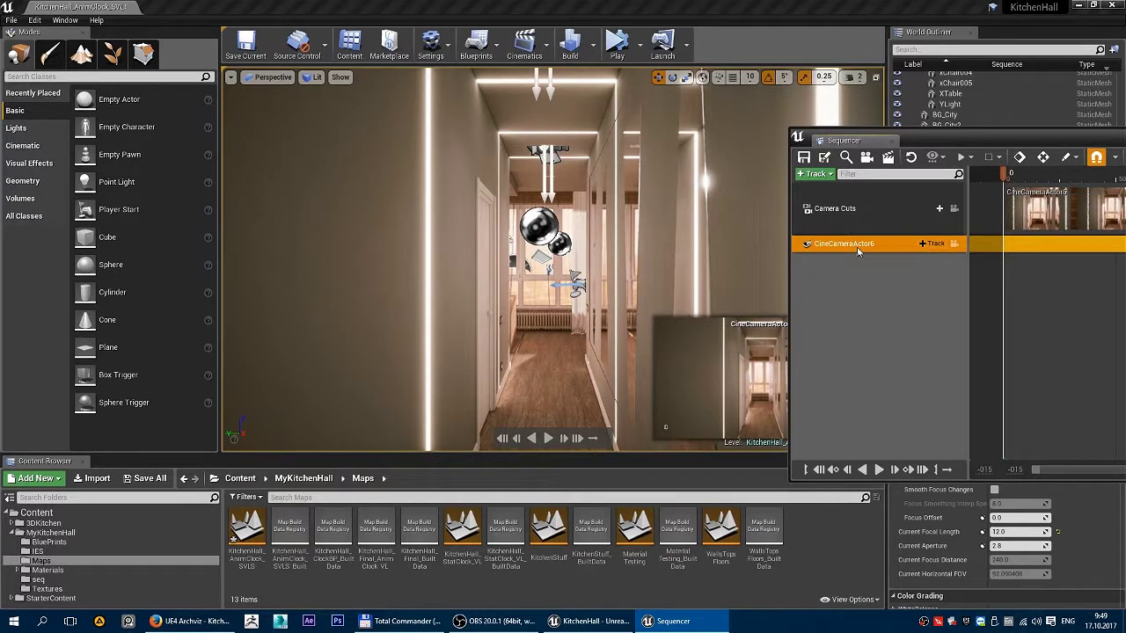
Add a Transform track to CineCameraActor6 and expand it to its Location, Rotation and Scale channels.
{"action": "left_click", "coordinate": [934, 245]}
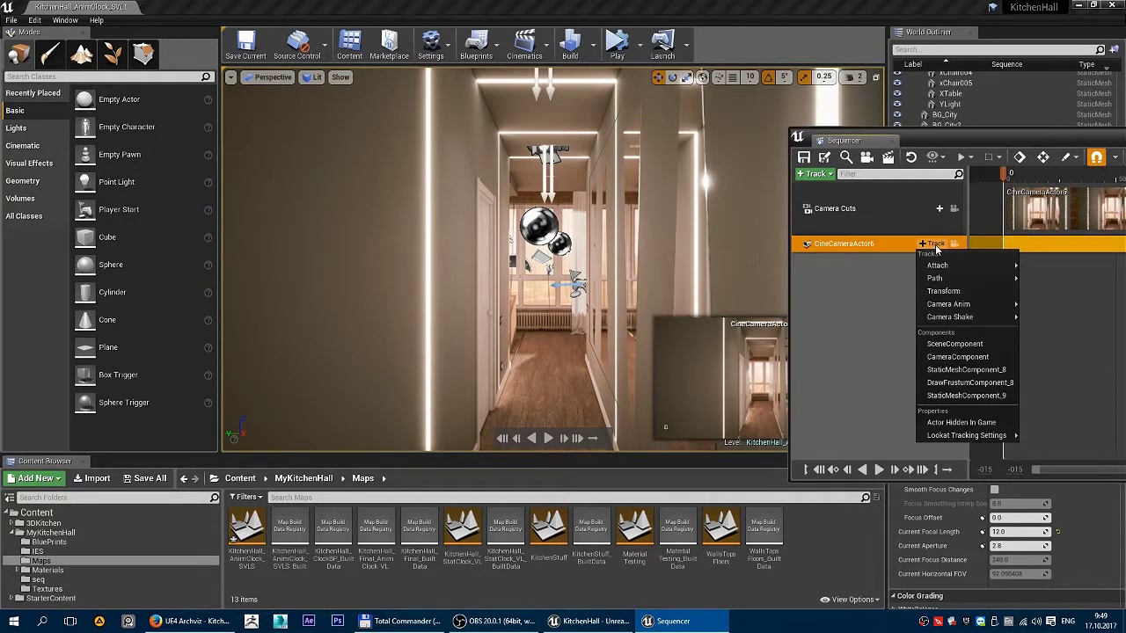
{"action": "left_click", "coordinate": [958, 292]}
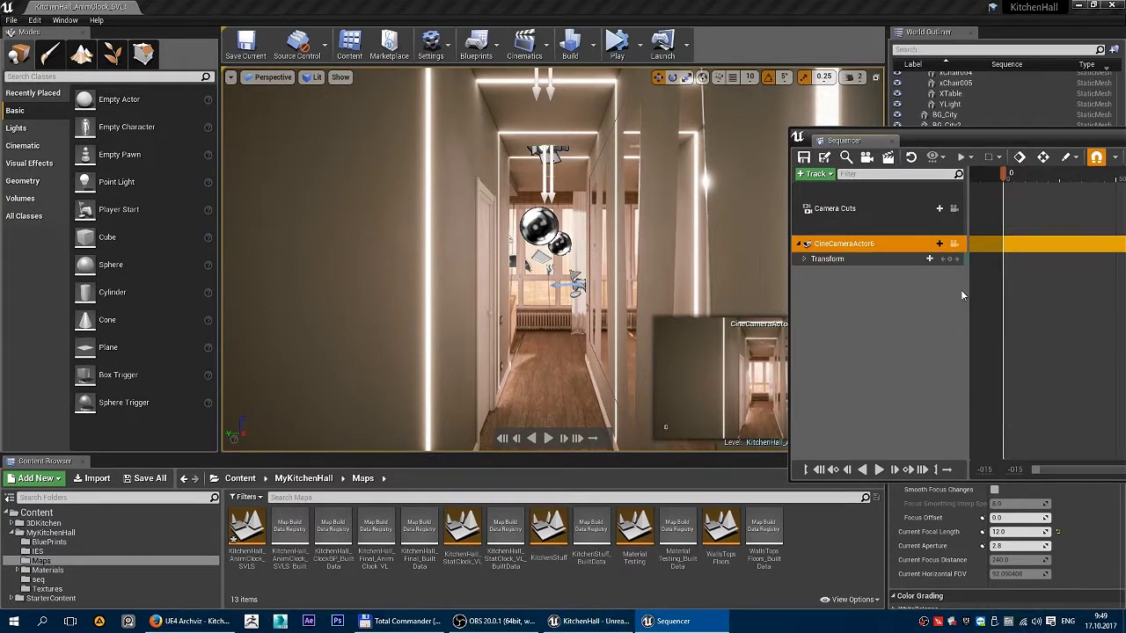
{"action": "left_click", "coordinate": [830, 262]}
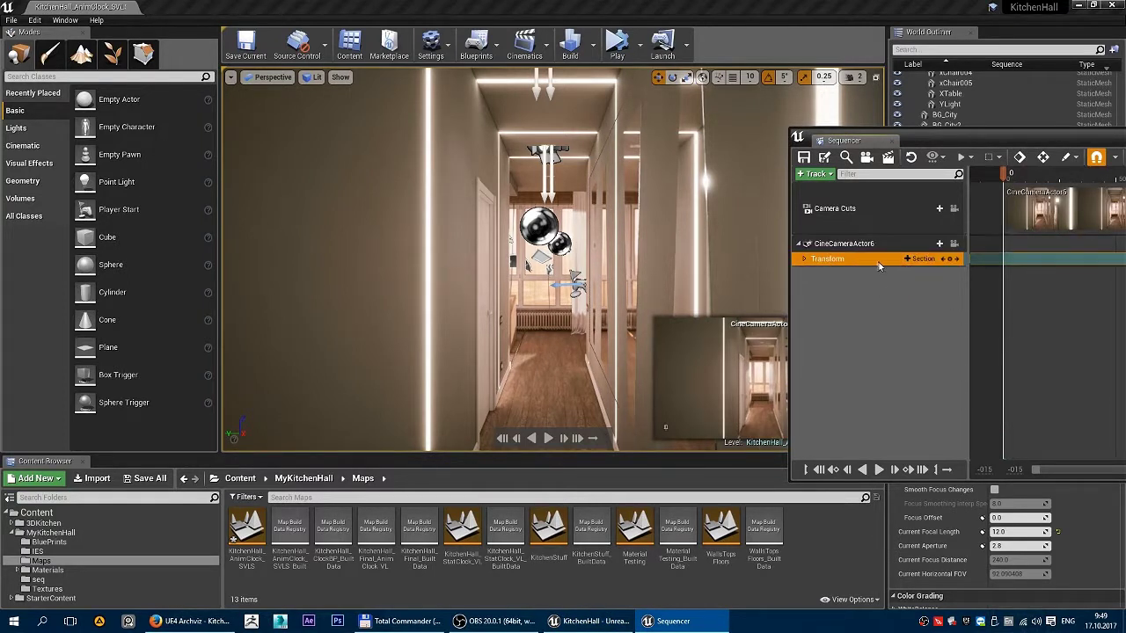
{"action": "left_click", "coordinate": [804, 258]}
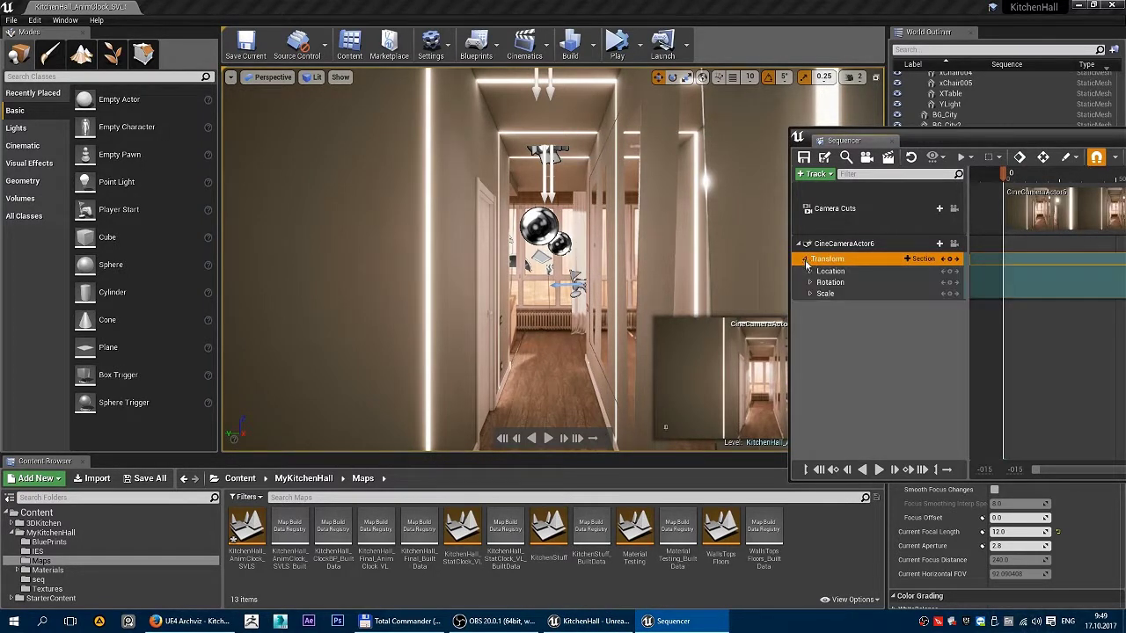
{"action": "left_click", "coordinate": [830, 271]}
{"action": "left_click", "coordinate": [829, 282]}
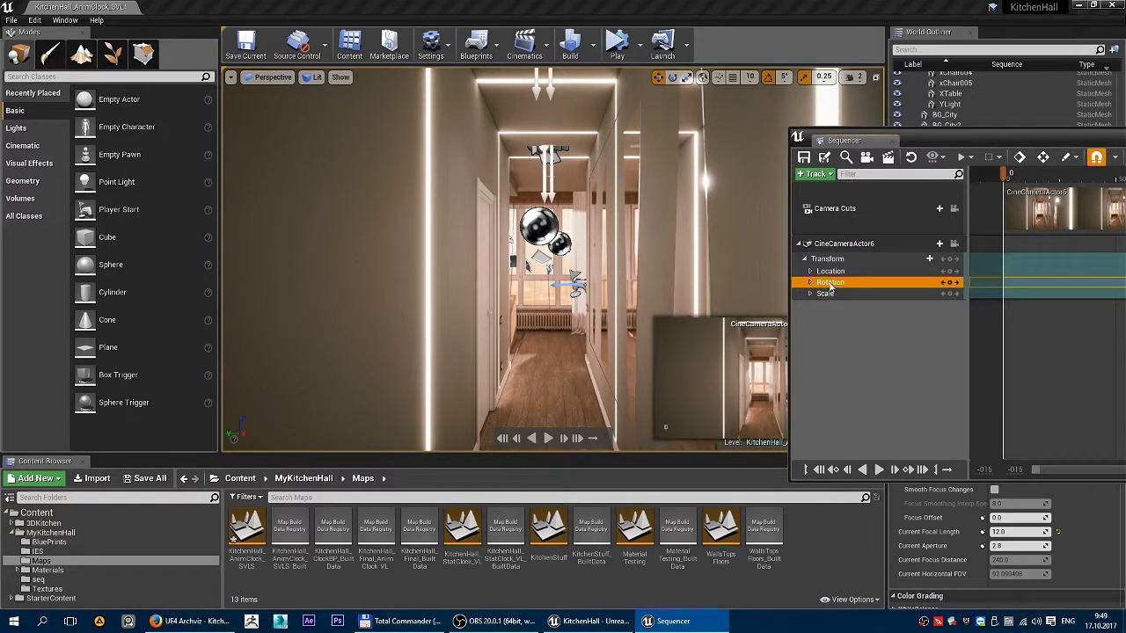
Expand the Location channels of CineCameraActor6's Transform track and add a Location key at the start of the sequence.
{"action": "left_click", "coordinate": [832, 295]}
{"action": "left_click_drag", "start_coordinate": [949, 141], "coordinate": [893, 139]}
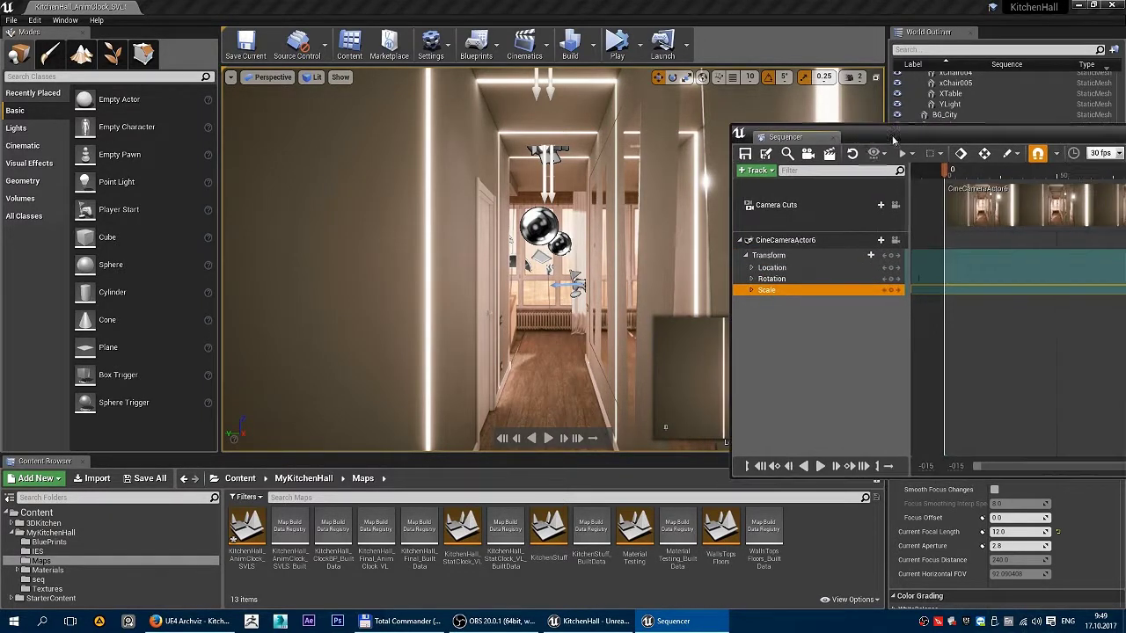
{"action": "left_click", "coordinate": [751, 291]}
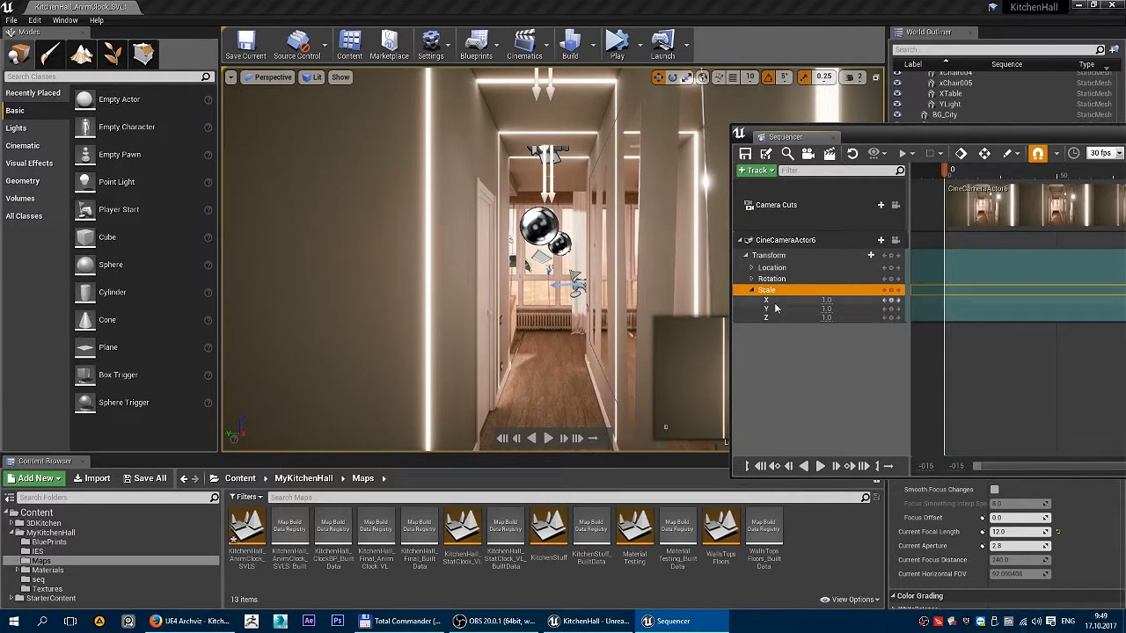
{"action": "left_click", "coordinate": [751, 289]}
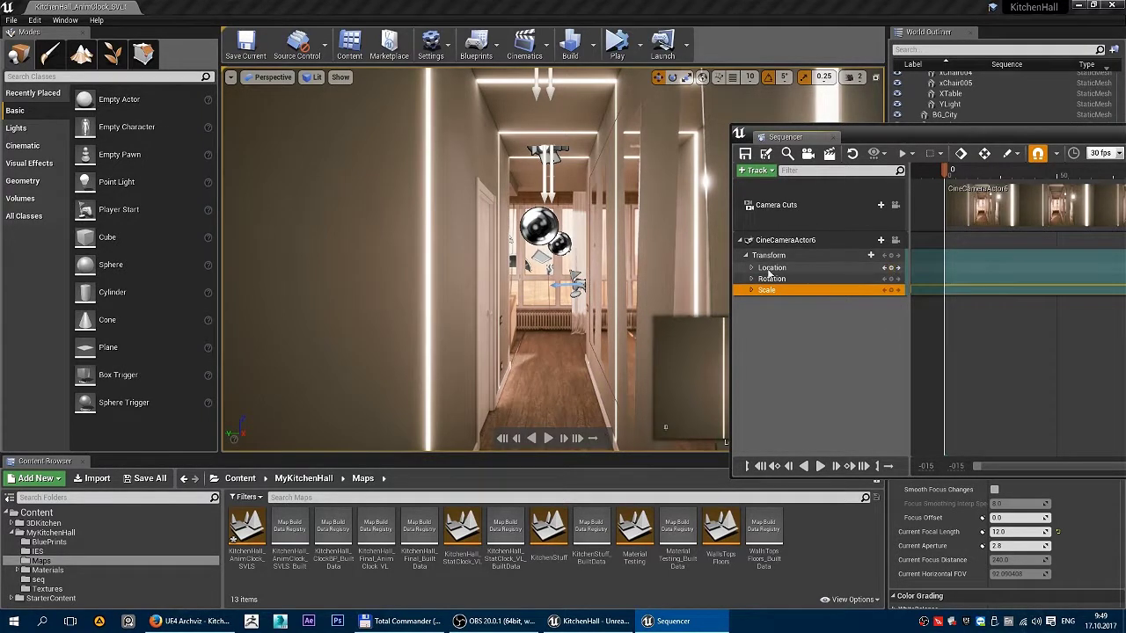
{"action": "left_click", "coordinate": [751, 267]}
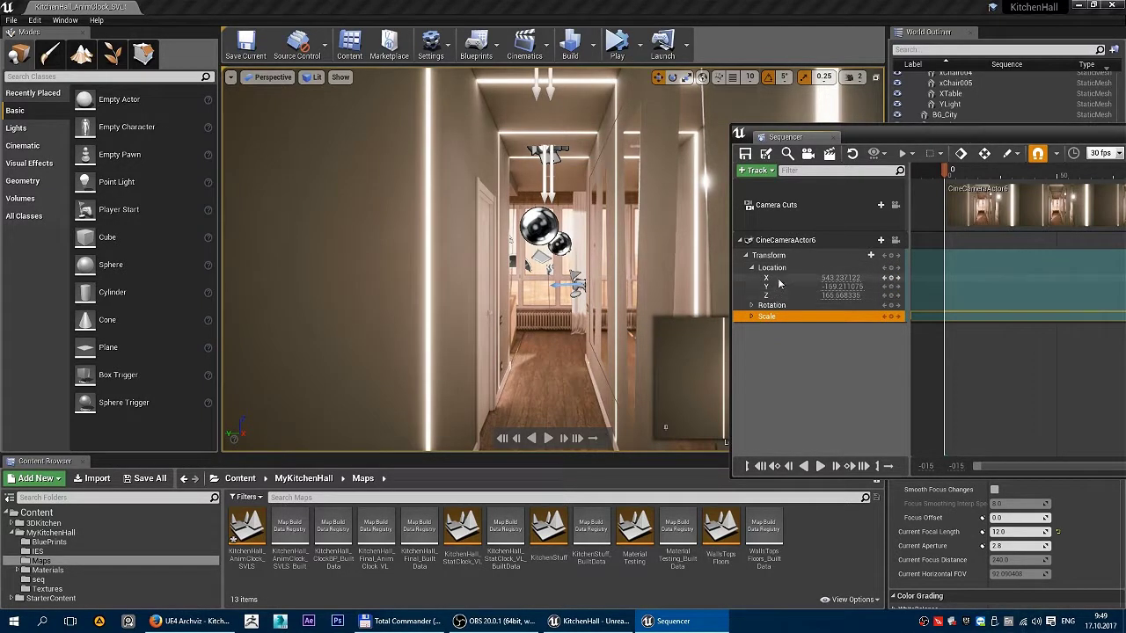
{"action": "left_click", "coordinate": [897, 267]}
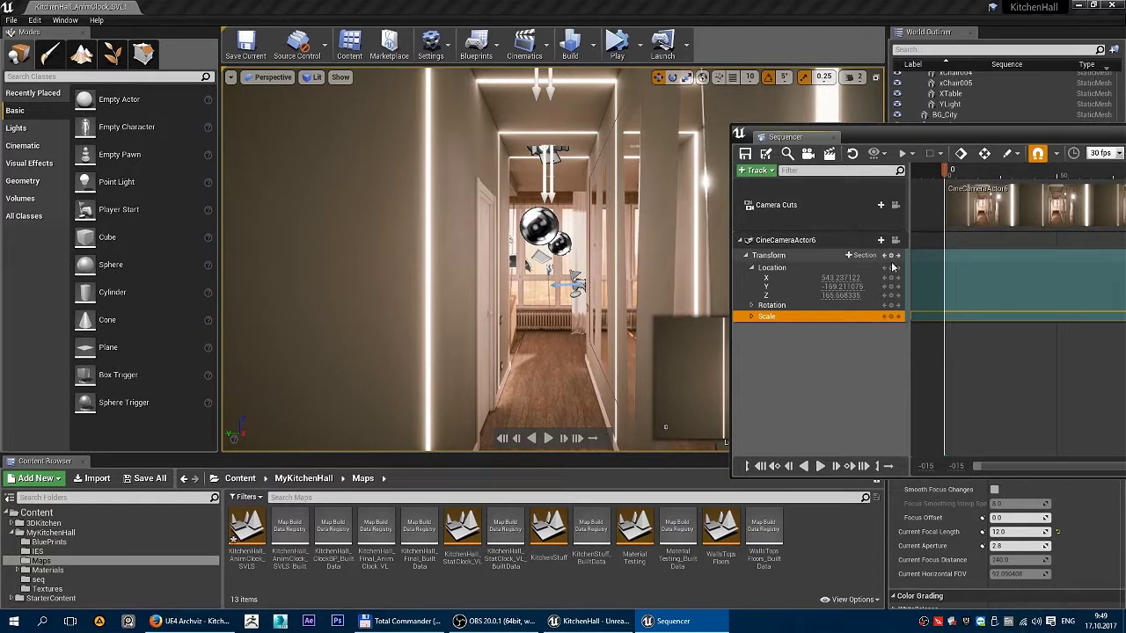
{"action": "left_click", "coordinate": [891, 266]}
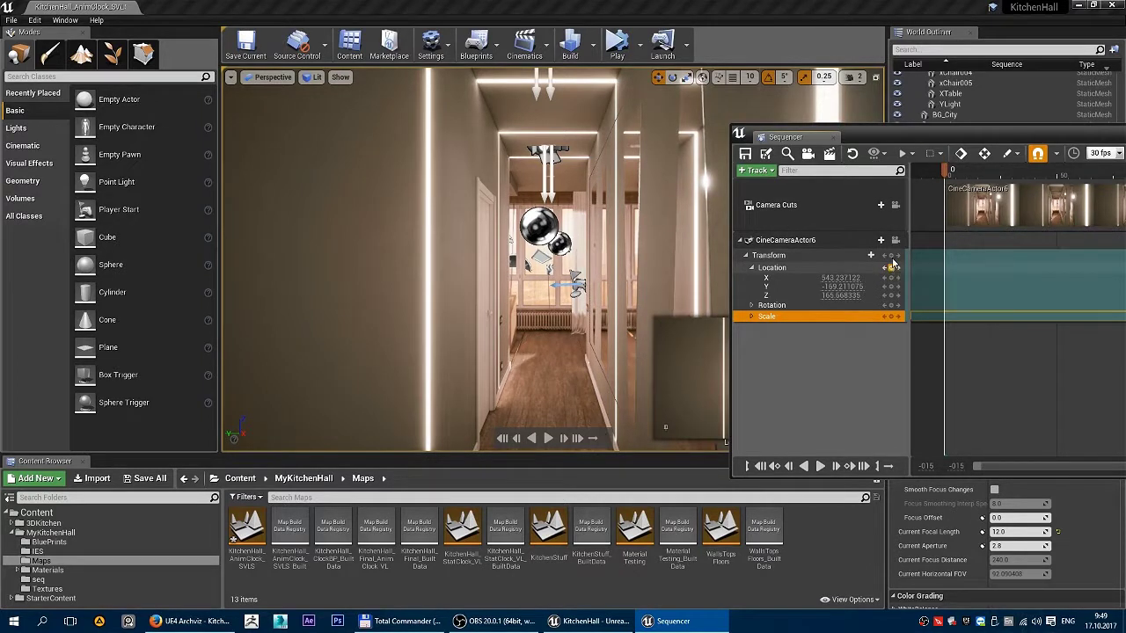
{"action": "left_click", "coordinate": [891, 266]}
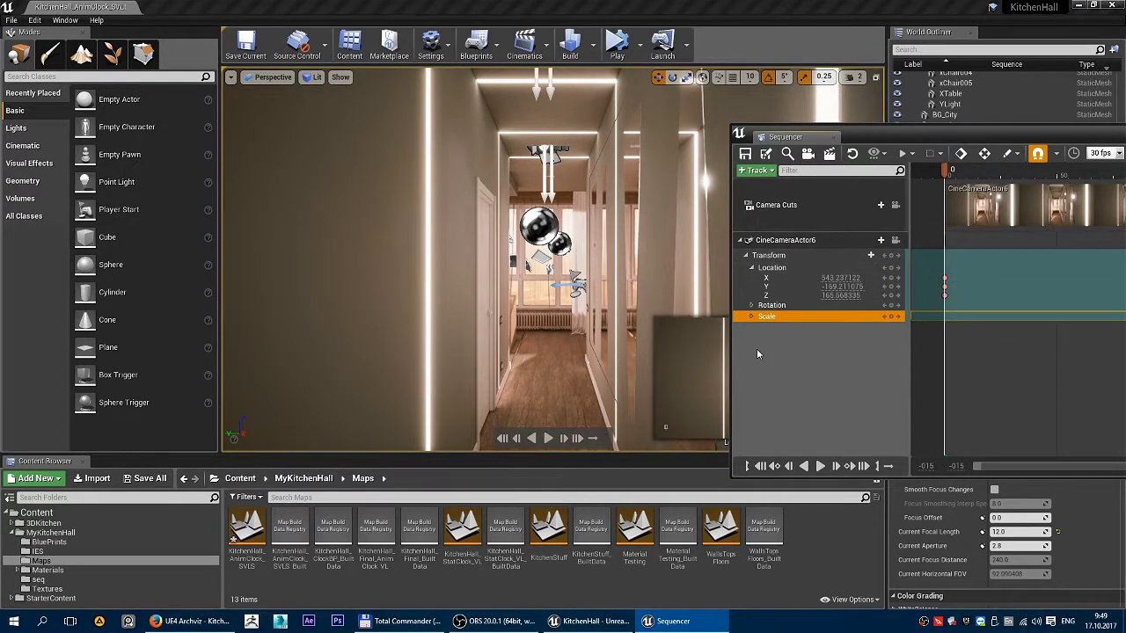
Move the playhead to the sequence's end at frame 150 and set the time snapping interval to 0.1 s.
{"action": "left_click_drag", "start_coordinate": [880, 137], "coordinate": [435, 98]}
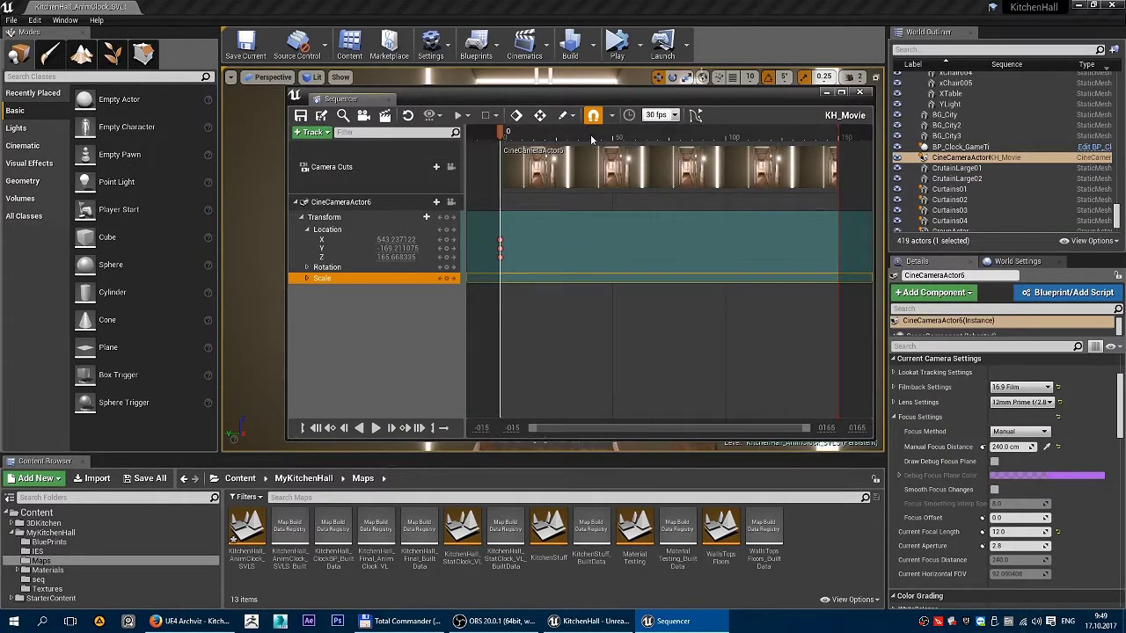
{"action": "mouse_move", "coordinate": [591, 139]}
{"action": "left_mouse_down"}
{"action": "mouse_move", "coordinate": [846, 141]}
{"action": "mouse_move", "coordinate": [840, 151]}
{"action": "left_mouse_up"}
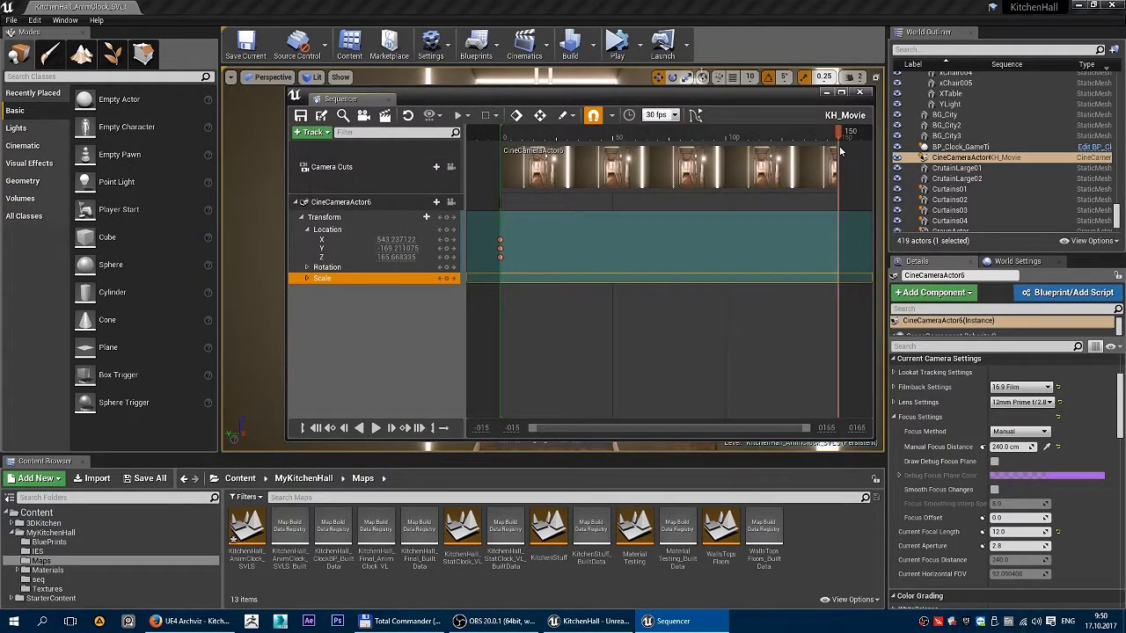
{"action": "left_click", "coordinate": [674, 115]}
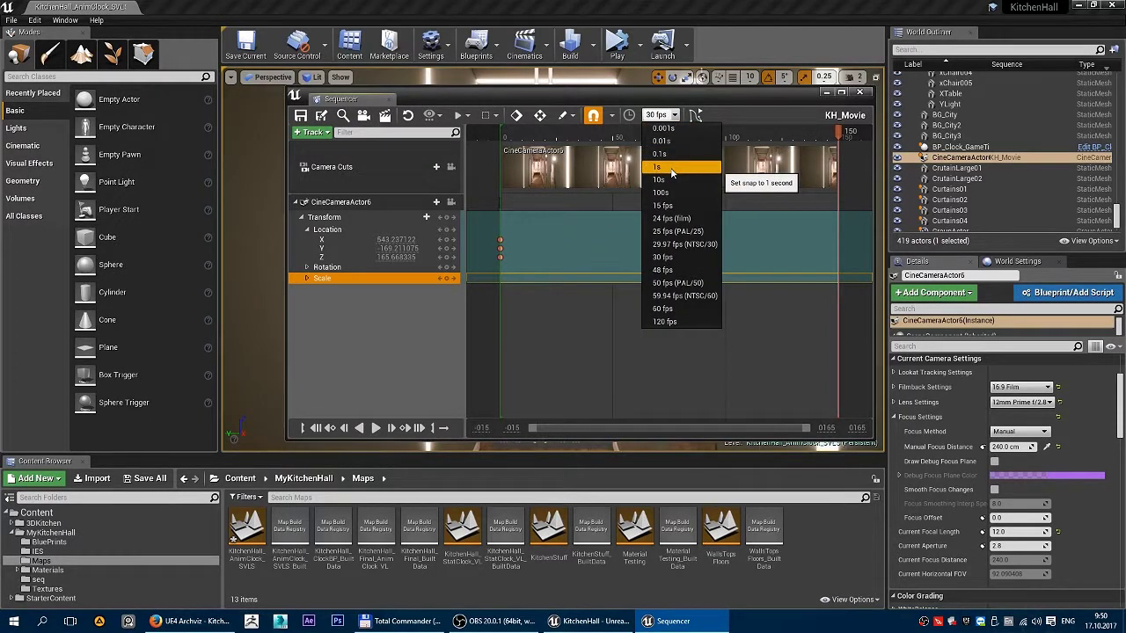
{"action": "left_click", "coordinate": [672, 154]}
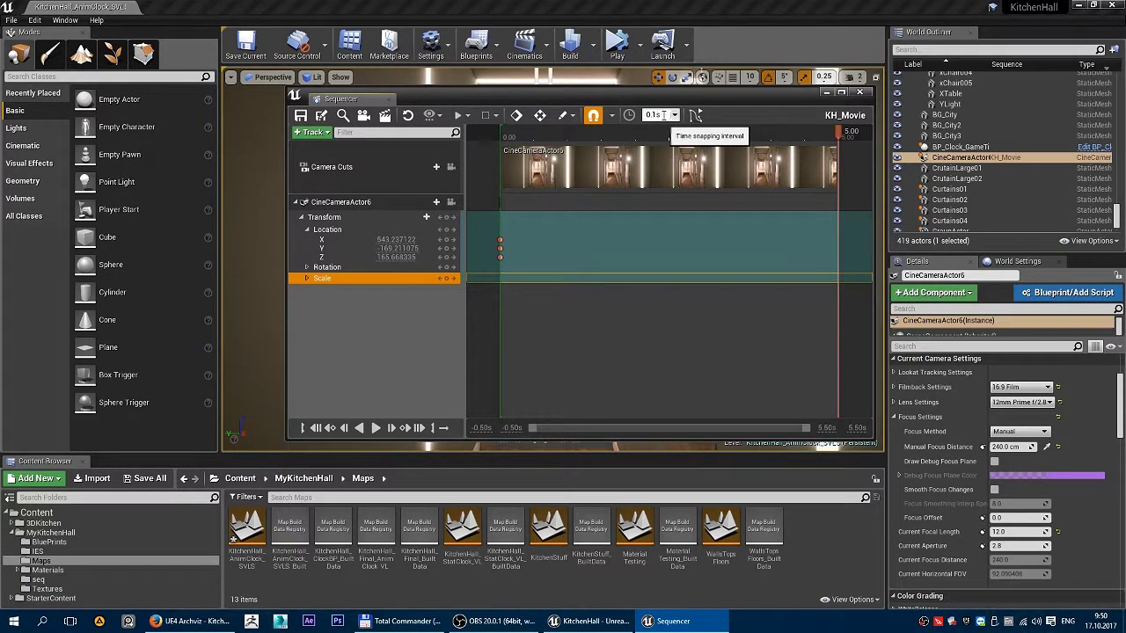
Turn the view to the camera body in the hallway, place the Sequencer window below it and resize it wide and low.
{"action": "left_click_drag", "start_coordinate": [663, 97], "coordinate": [910, 105]}
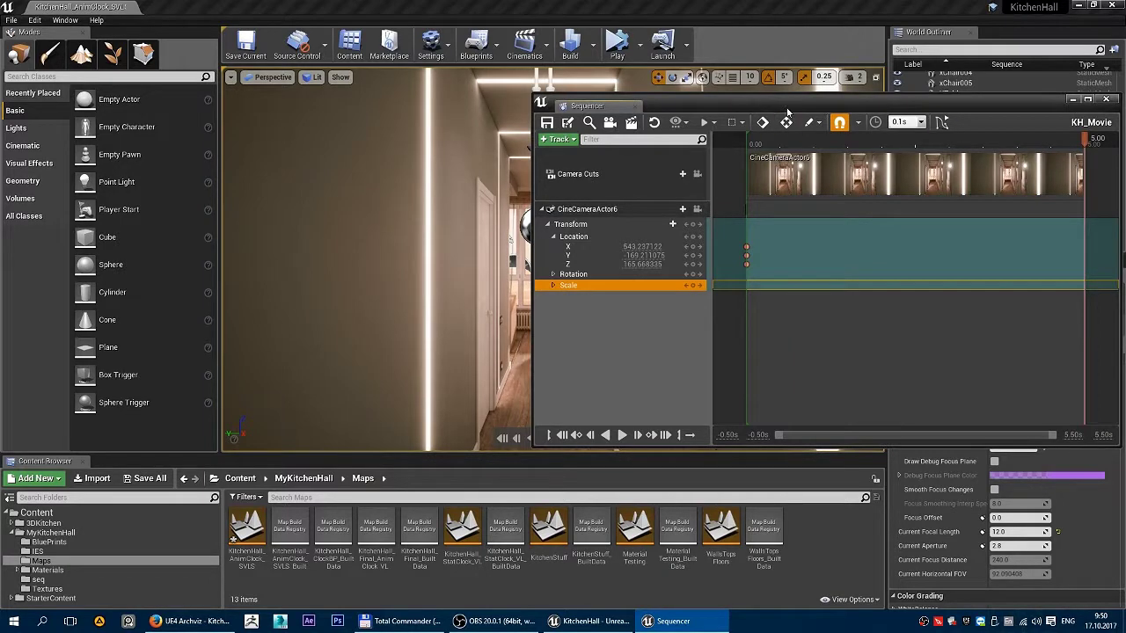
{"action": "left_click_drag", "start_coordinate": [788, 112], "coordinate": [1070, 120]}
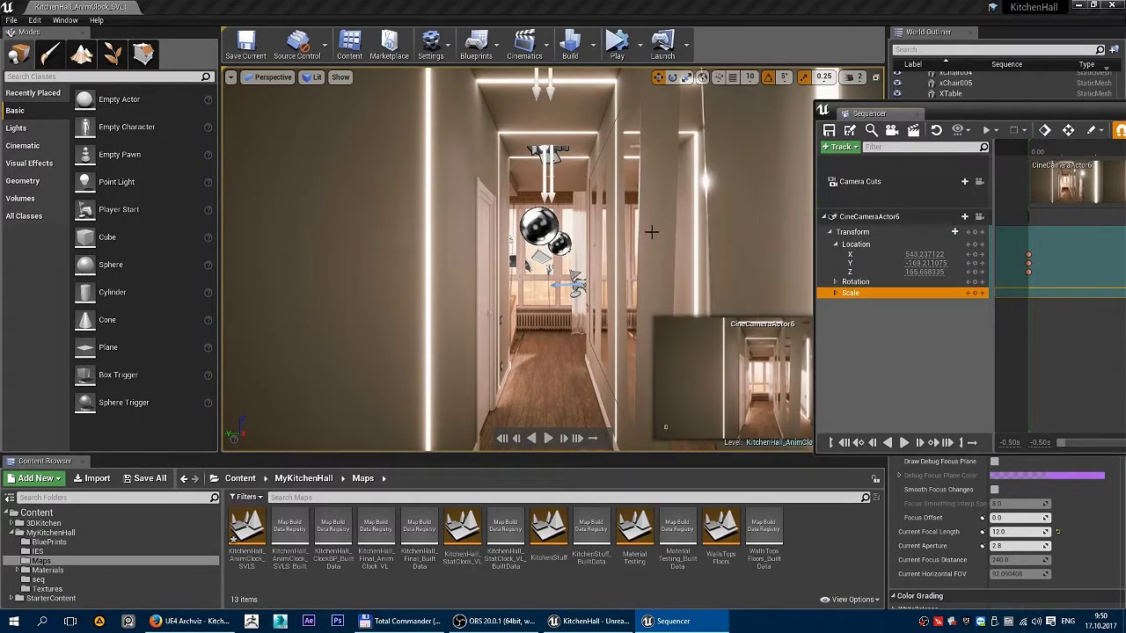
{"action": "mouse_move", "coordinate": [570, 238]}
{"action": "right_mouse_down"}
{"action": "mouse_move", "coordinate": [669, 264]}
{"action": "mouse_move", "coordinate": [791, 264]}
{"action": "mouse_move", "coordinate": [566, 238]}
{"action": "right_mouse_up"}
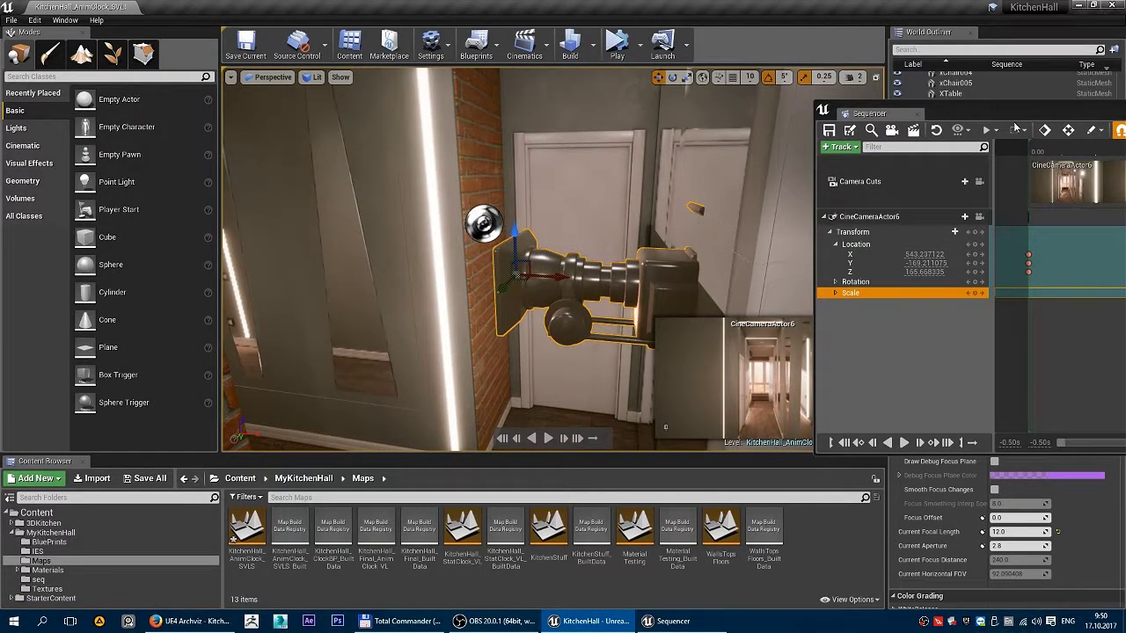
{"action": "left_click_drag", "start_coordinate": [1045, 118], "coordinate": [543, 245]}
{"action": "left_click_drag", "start_coordinate": [787, 251], "coordinate": [459, 259]}
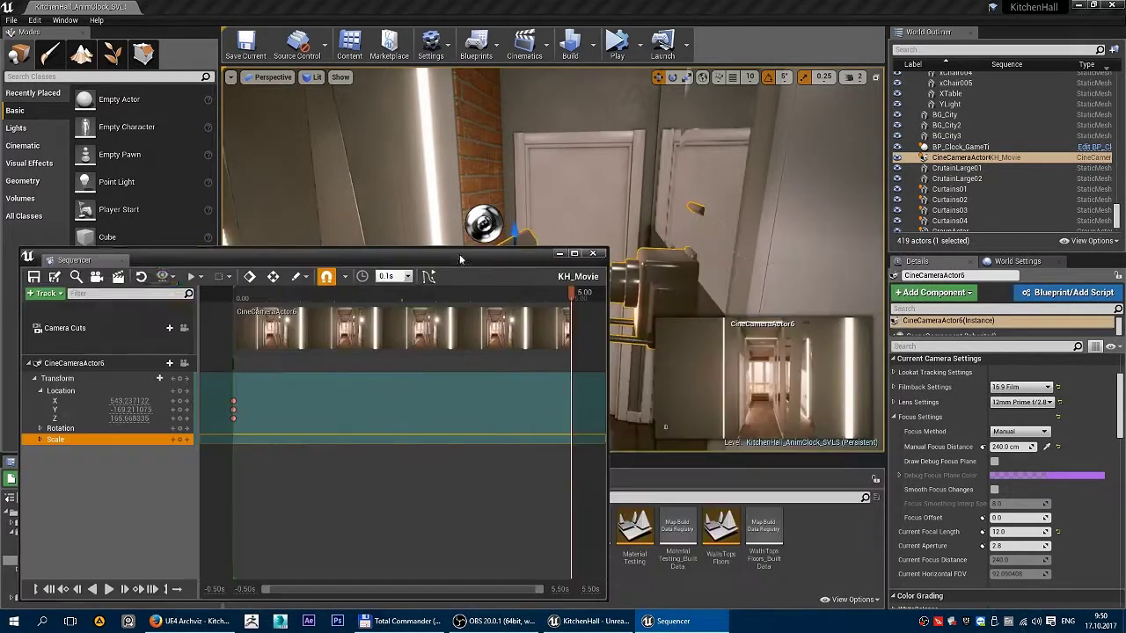
{"action": "left_click_drag", "start_coordinate": [606, 248], "coordinate": [884, 380]}
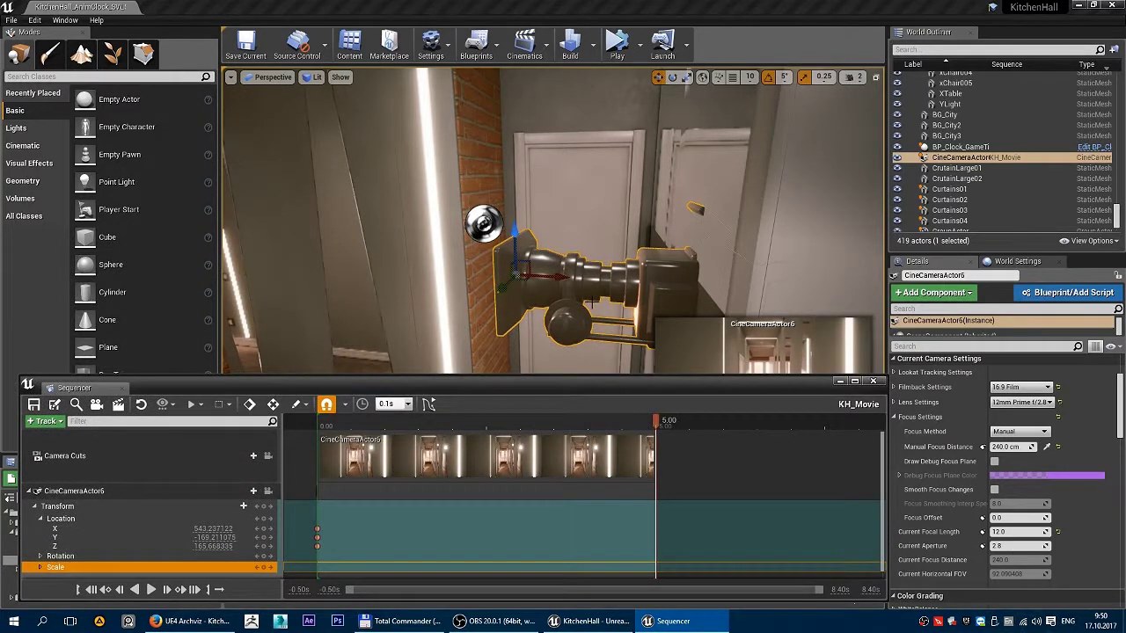
Try to move CineCameraActor6 along the hallway toward the window at 5.00 s without setting a key.
{"action": "right_click_drag", "start_coordinate": [595, 350], "coordinate": [648, 373]}
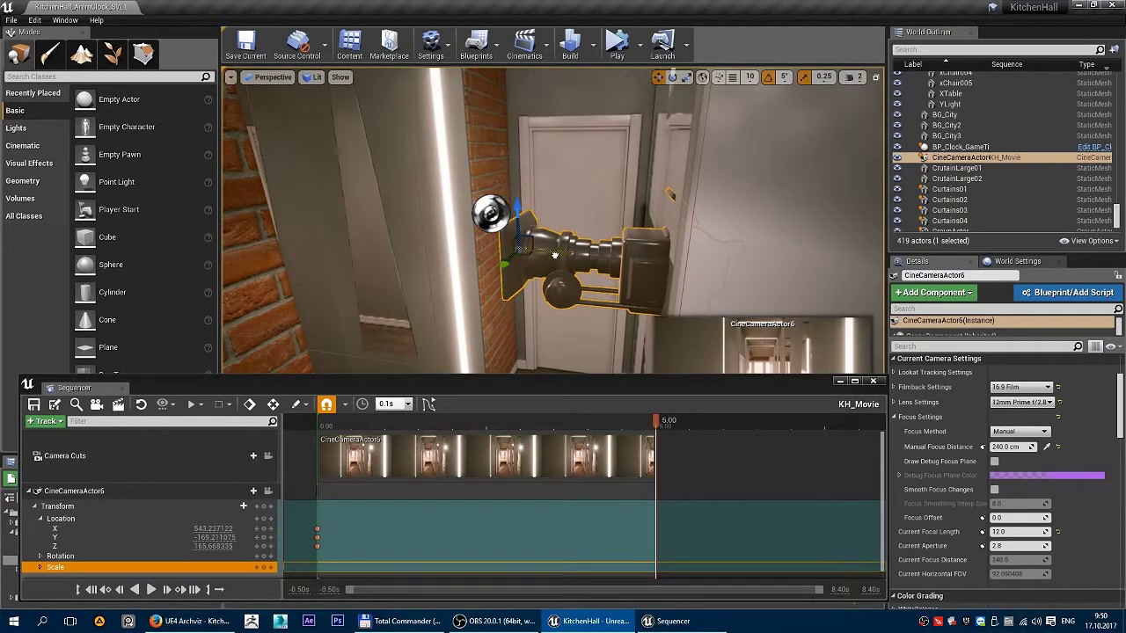
{"action": "left_click_drag", "start_coordinate": [555, 255], "coordinate": [445, 217]}
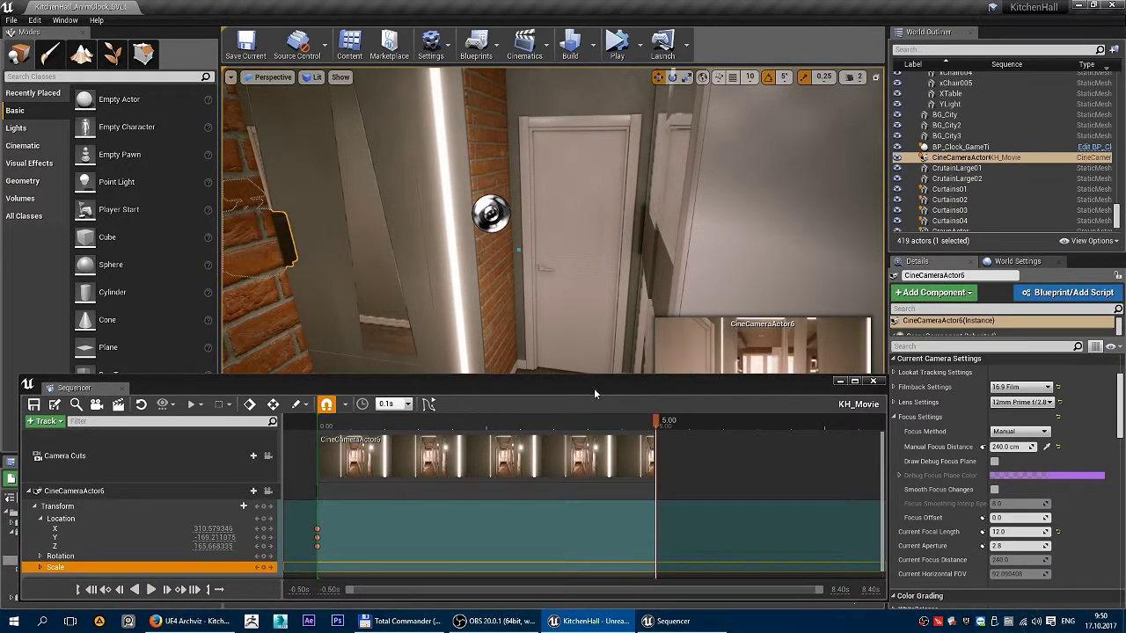
{"action": "left_click_drag", "start_coordinate": [604, 374], "coordinate": [604, 437]}
{"action": "mouse_move", "coordinate": [552, 252]}
{"action": "right_mouse_down"}
{"action": "mouse_move", "coordinate": [492, 252]}
{"action": "mouse_move", "coordinate": [519, 238]}
{"action": "mouse_move", "coordinate": [422, 290]}
{"action": "mouse_move", "coordinate": [528, 246]}
{"action": "mouse_move", "coordinate": [457, 264]}
{"action": "mouse_move", "coordinate": [553, 268]}
{"action": "right_mouse_up"}
{"action": "left_click_drag", "start_coordinate": [552, 269], "coordinate": [416, 158]}
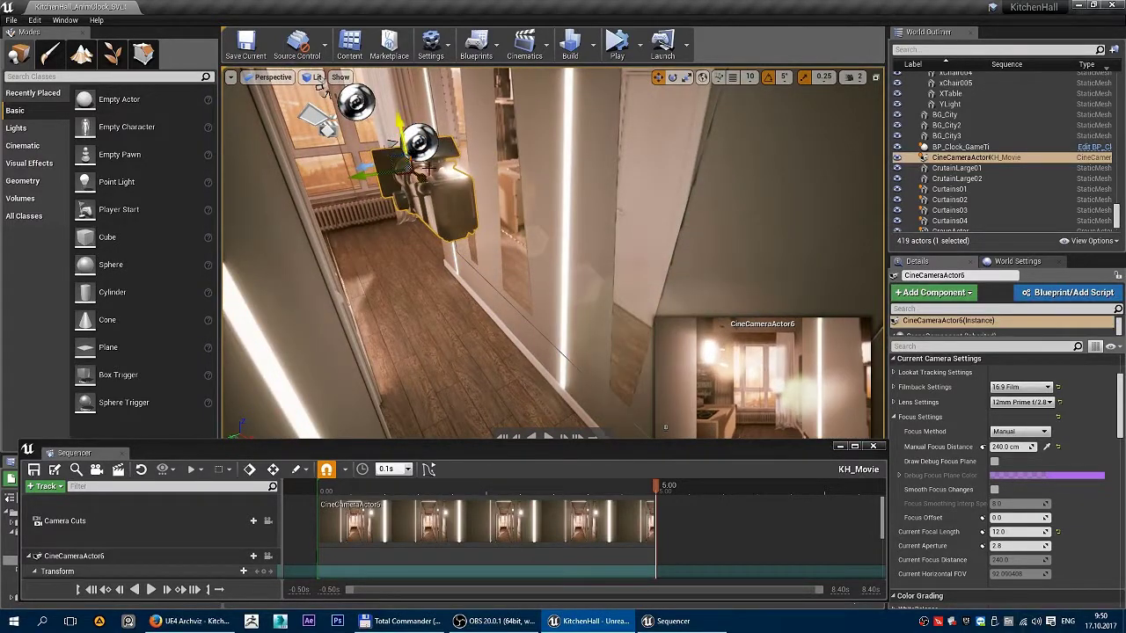
{"action": "left_click_drag", "start_coordinate": [646, 438], "coordinate": [635, 354]}
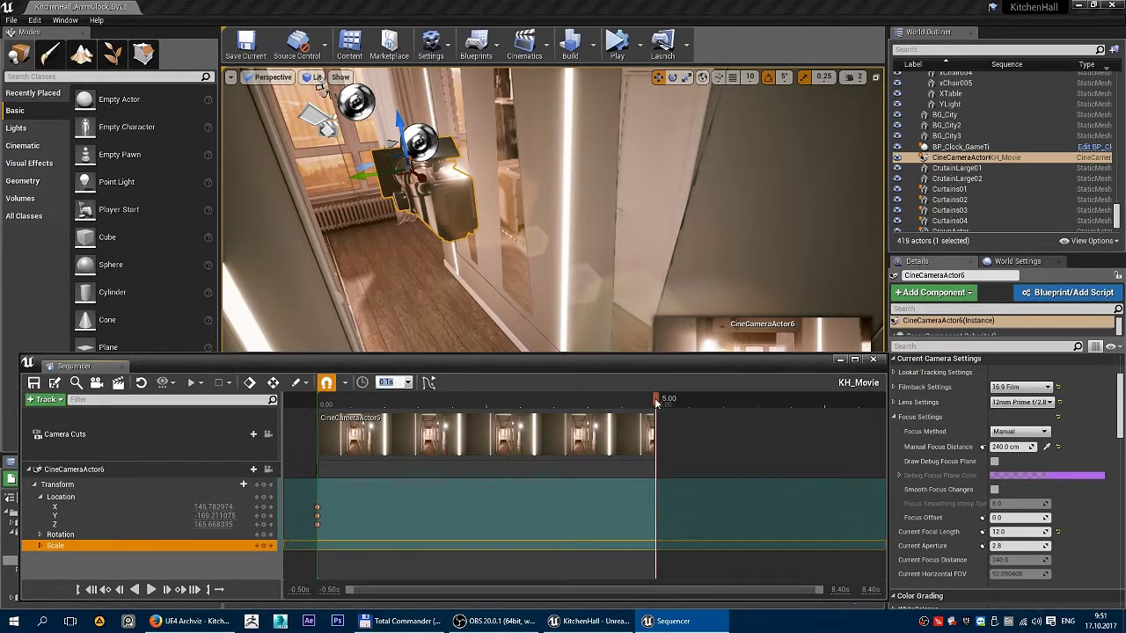
{"action": "mouse_move", "coordinate": [656, 401]}
{"action": "left_mouse_down"}
{"action": "mouse_move", "coordinate": [626, 403]}
{"action": "mouse_move", "coordinate": [655, 405]}
{"action": "left_mouse_up"}
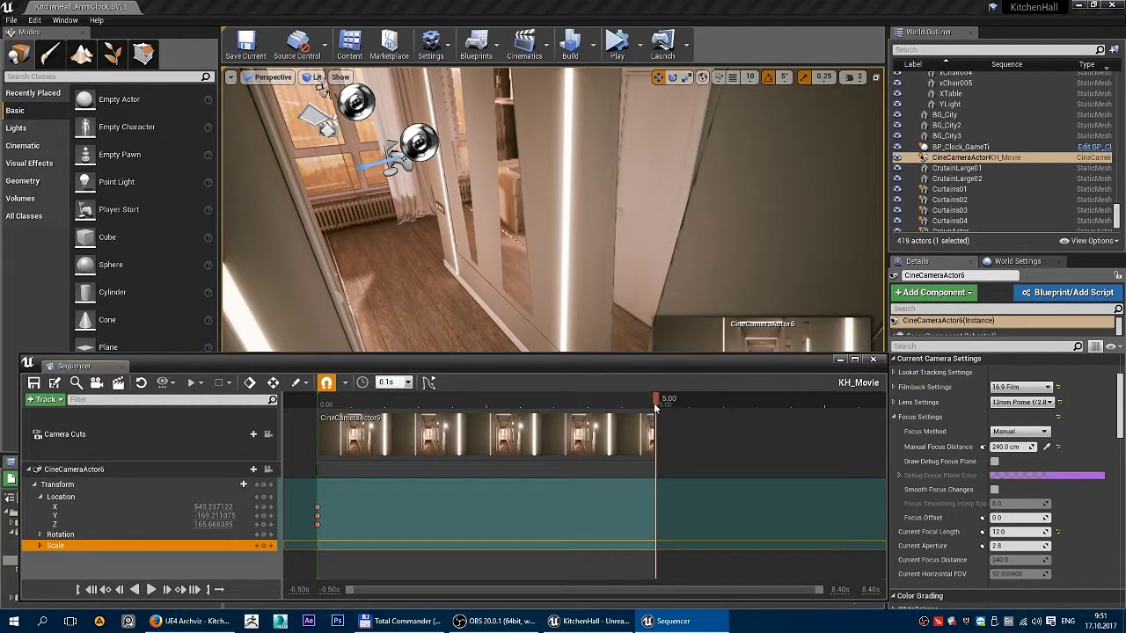
Enable auto-keying and move CineCameraActor6 forward along the hallway to key its Location at 5.00 s.
{"action": "mouse_move", "coordinate": [517, 235]}
{"action": "right_mouse_down"}
{"action": "mouse_move", "coordinate": [517, 167]}
{"action": "mouse_move", "coordinate": [563, 281]}
{"action": "mouse_move", "coordinate": [501, 255]}
{"action": "mouse_move", "coordinate": [536, 235]}
{"action": "right_mouse_up"}
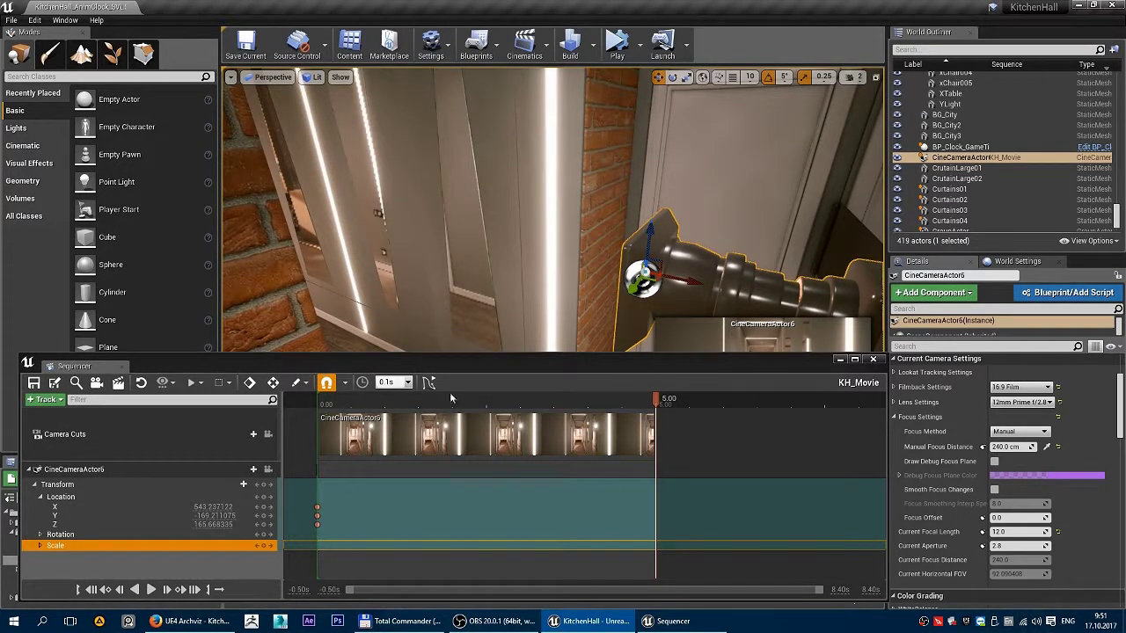
{"action": "left_click", "coordinate": [274, 384]}
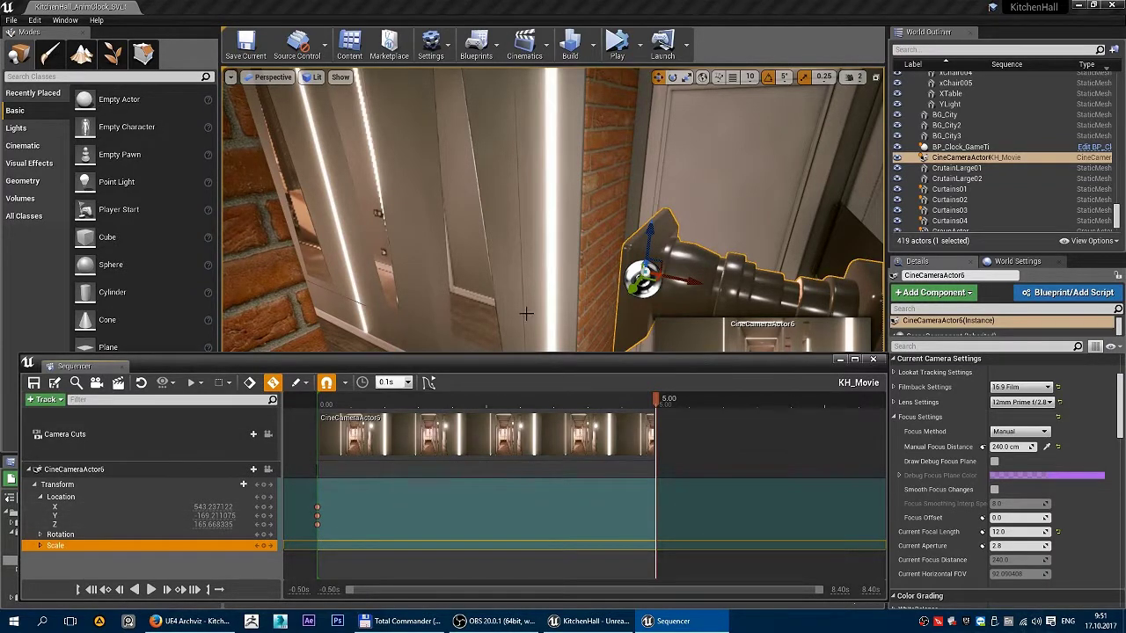
{"action": "right_click_drag", "start_coordinate": [489, 280], "coordinate": [494, 287]}
{"action": "left_click_drag", "start_coordinate": [669, 274], "coordinate": [387, 207]}
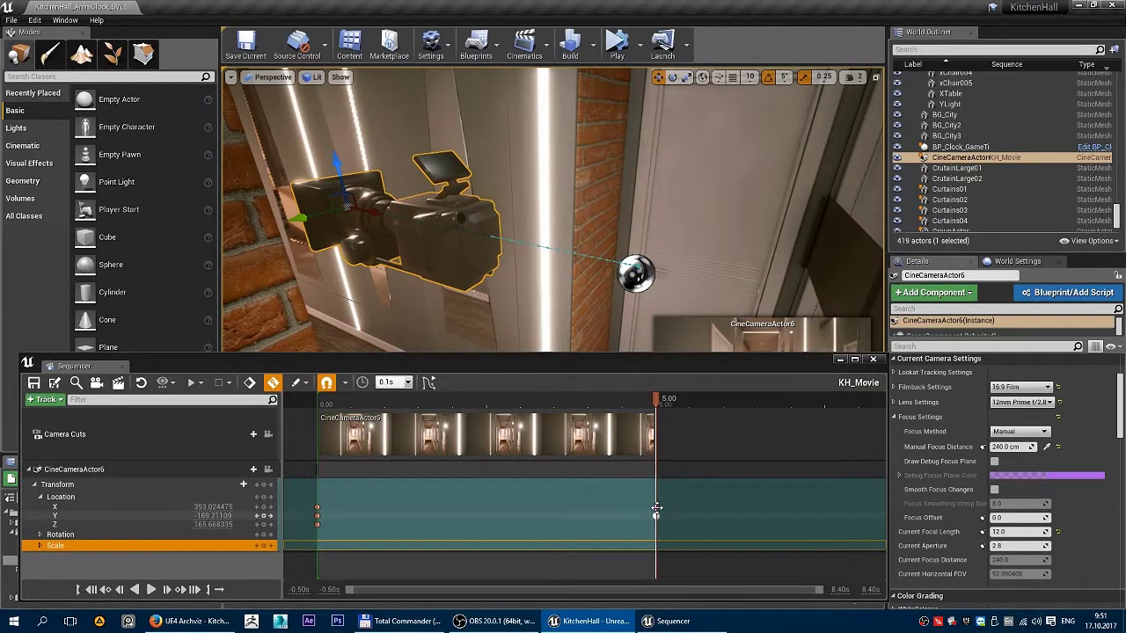
{"action": "right_click_drag", "start_coordinate": [561, 261], "coordinate": [572, 281]}
{"action": "right_click_drag", "start_coordinate": [589, 238], "coordinate": [511, 191]}
{"action": "left_click_drag", "start_coordinate": [373, 184], "coordinate": [230, 146]}
Lower the Sequencer window's height and advance the camera's 5.00 s end position further toward the kitchen window.
{"action": "right_click_drag", "start_coordinate": [396, 220], "coordinate": [325, 176]}
{"action": "right_click_drag", "start_coordinate": [563, 211], "coordinate": [663, 323]}
{"action": "left_click_drag", "start_coordinate": [607, 358], "coordinate": [598, 444]}
{"action": "right_click_drag", "start_coordinate": [563, 291], "coordinate": [537, 247]}
{"action": "right_click_drag", "start_coordinate": [407, 286], "coordinate": [361, 237]}
{"action": "right_click_drag", "start_coordinate": [572, 264], "coordinate": [641, 297]}
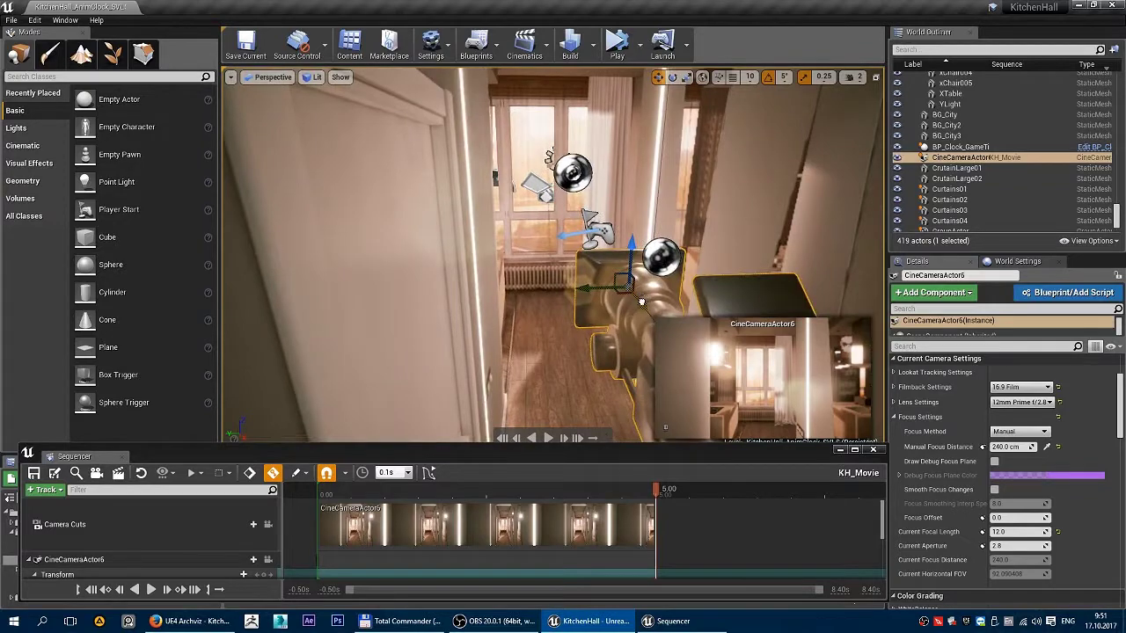
{"action": "left_click_drag", "start_coordinate": [641, 302], "coordinate": [613, 274]}
{"action": "right_click_drag", "start_coordinate": [613, 274], "coordinate": [694, 299]}
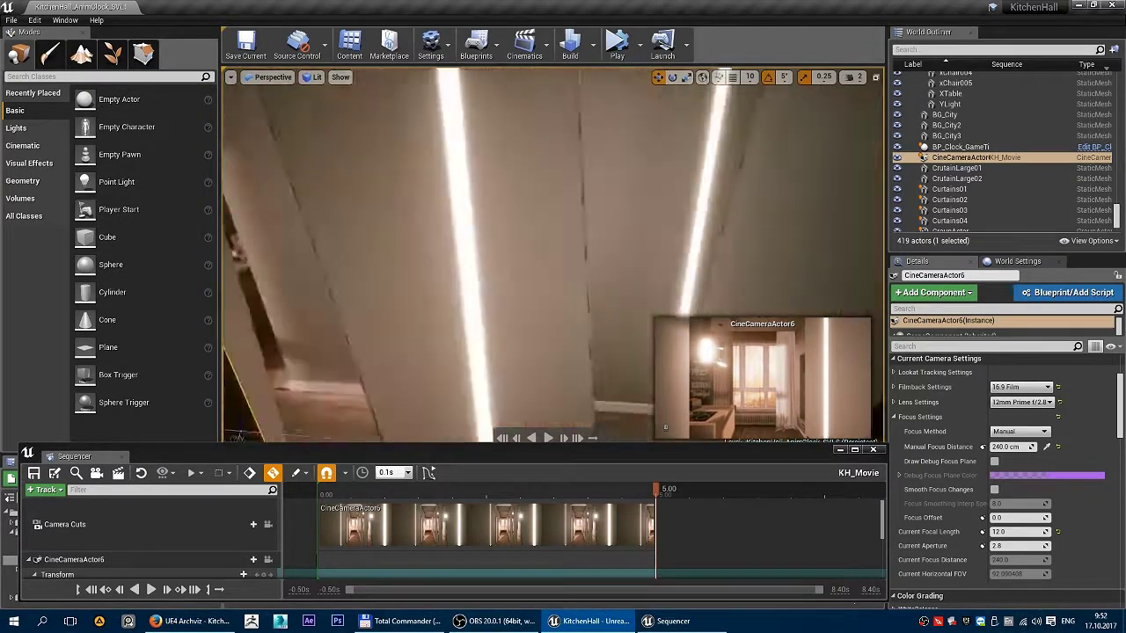
{"action": "right_click_drag", "start_coordinate": [669, 263], "coordinate": [616, 268]}
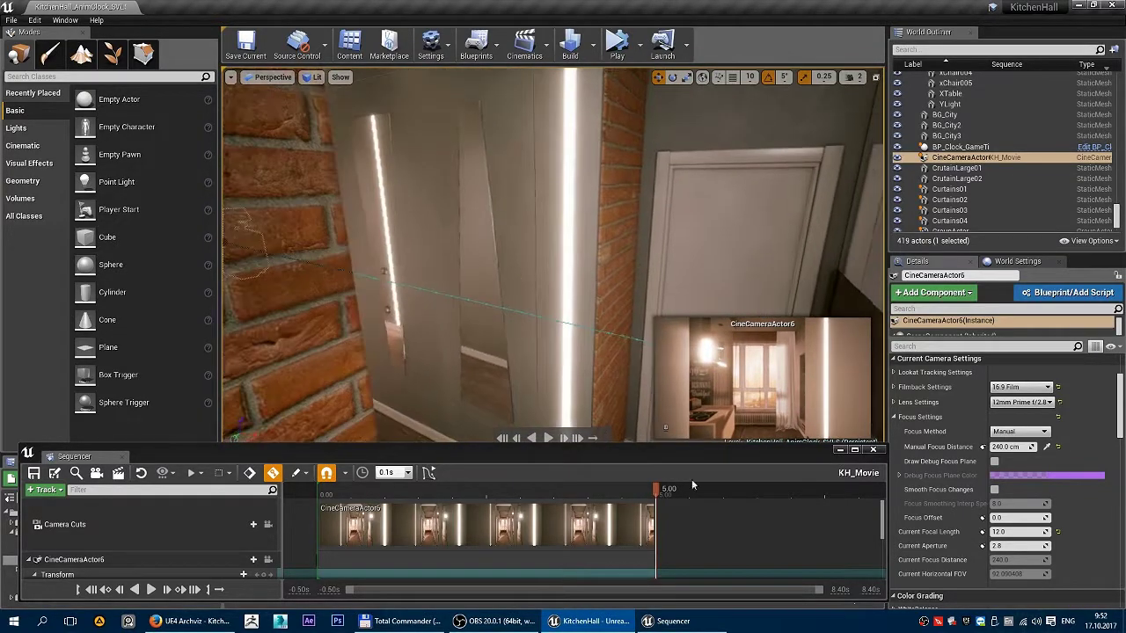
Play the keyed camera move from the start of the sequence and scrub through it to 1.80 s.
{"action": "left_click_drag", "start_coordinate": [661, 489], "coordinate": [371, 498]}
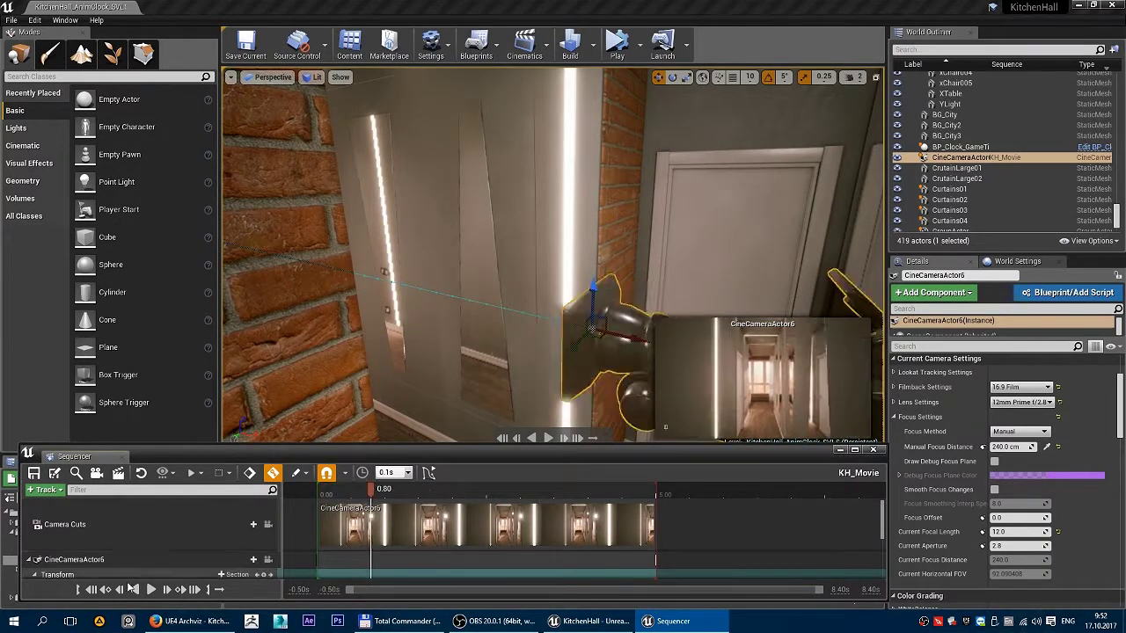
{"action": "left_click", "coordinate": [121, 590]}
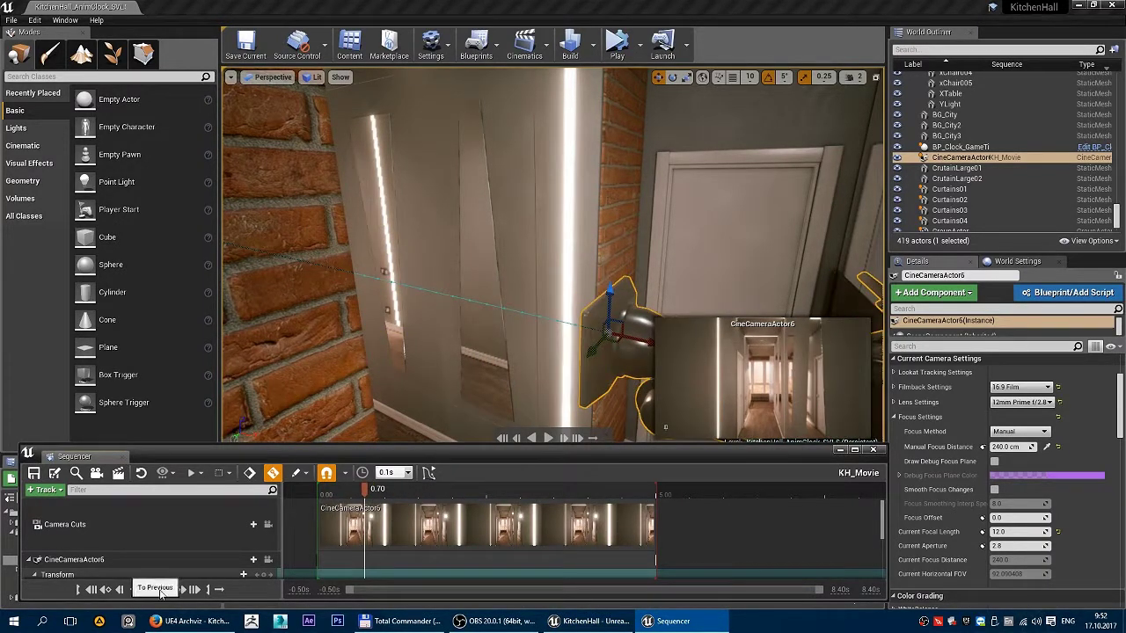
{"action": "left_click", "coordinate": [90, 590]}
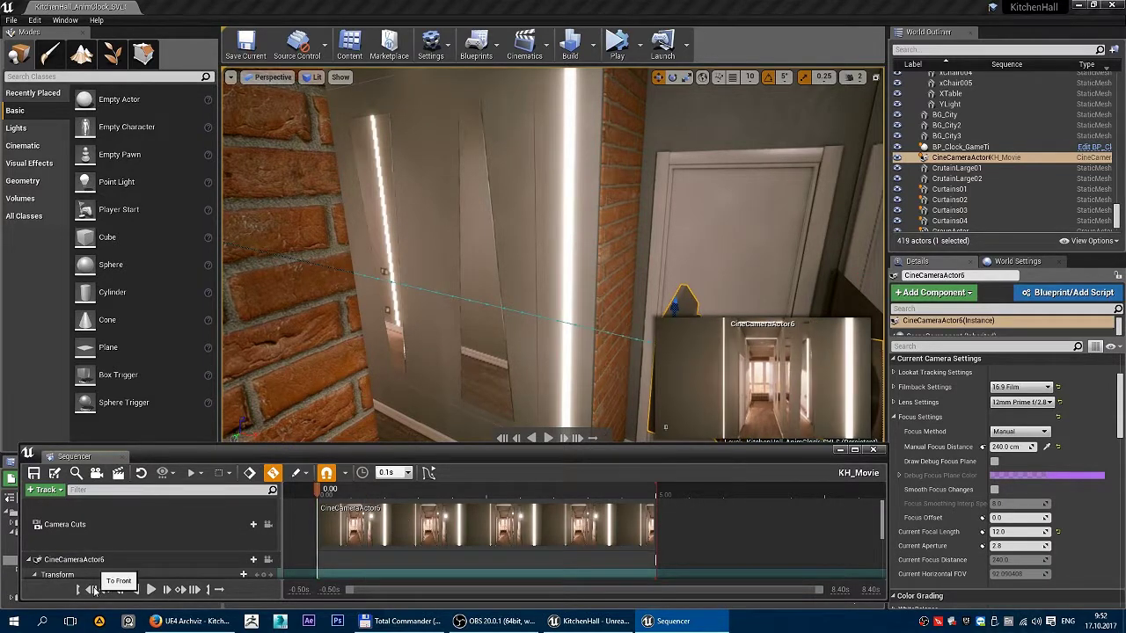
{"action": "left_click", "coordinate": [151, 590]}
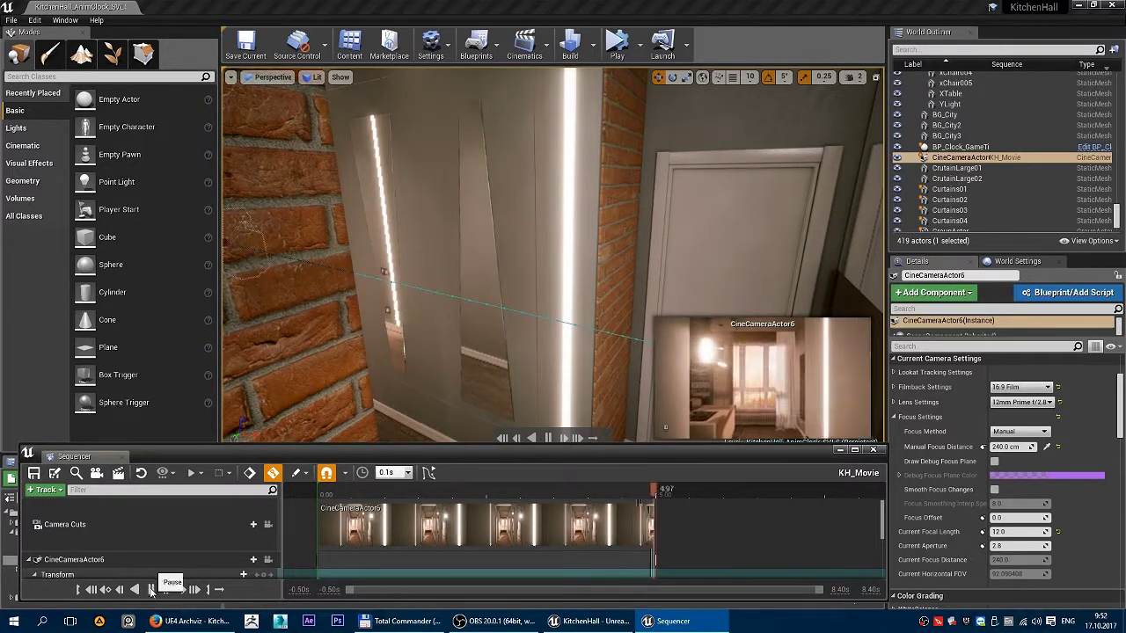
{"action": "left_click", "coordinate": [151, 590]}
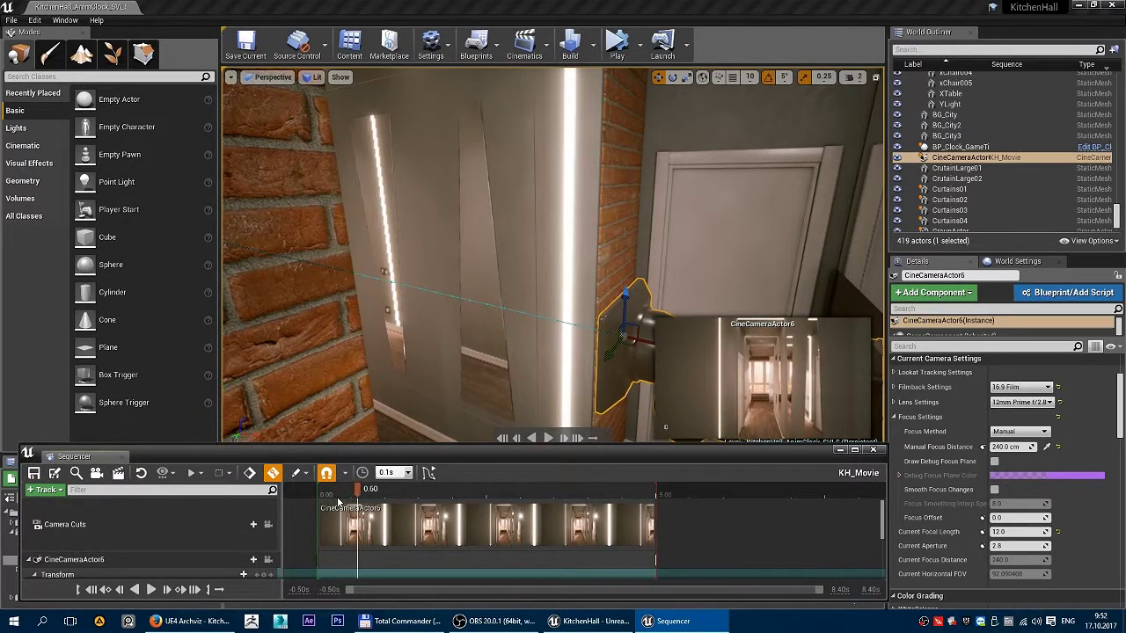
{"action": "left_click_drag", "start_coordinate": [338, 497], "coordinate": [441, 504]}
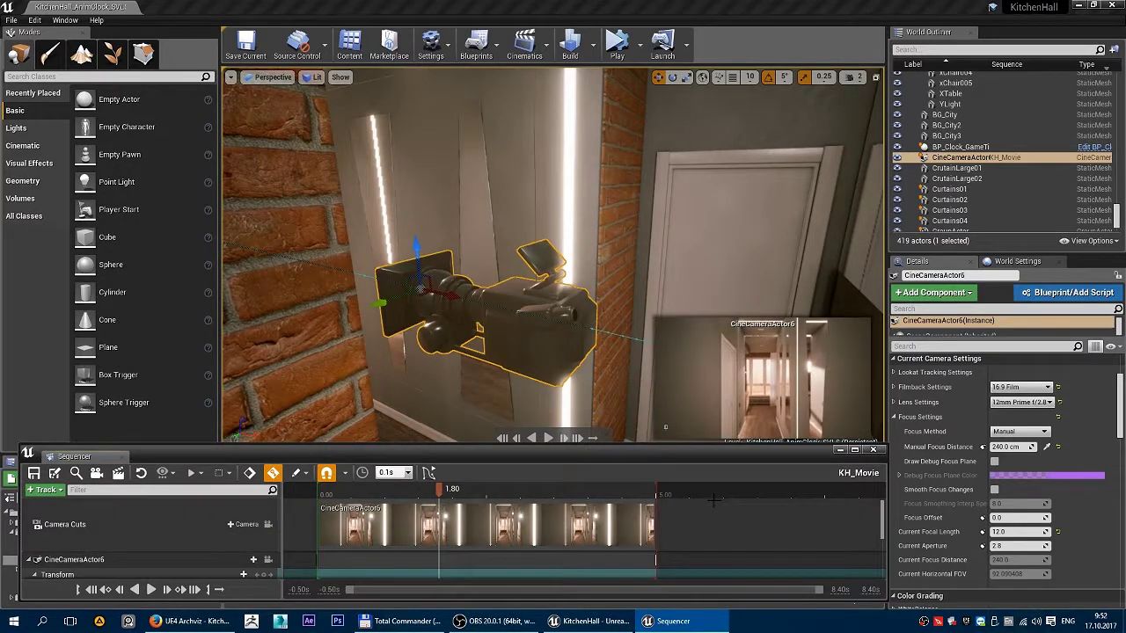
Extend the end of the sequence's playback range to about 7.5 s.
{"action": "mouse_move", "coordinate": [738, 517]}
{"action": "right_mouse_down"}
{"action": "mouse_move", "coordinate": [706, 502]}
{"action": "mouse_move", "coordinate": [715, 528]}
{"action": "right_mouse_up"}
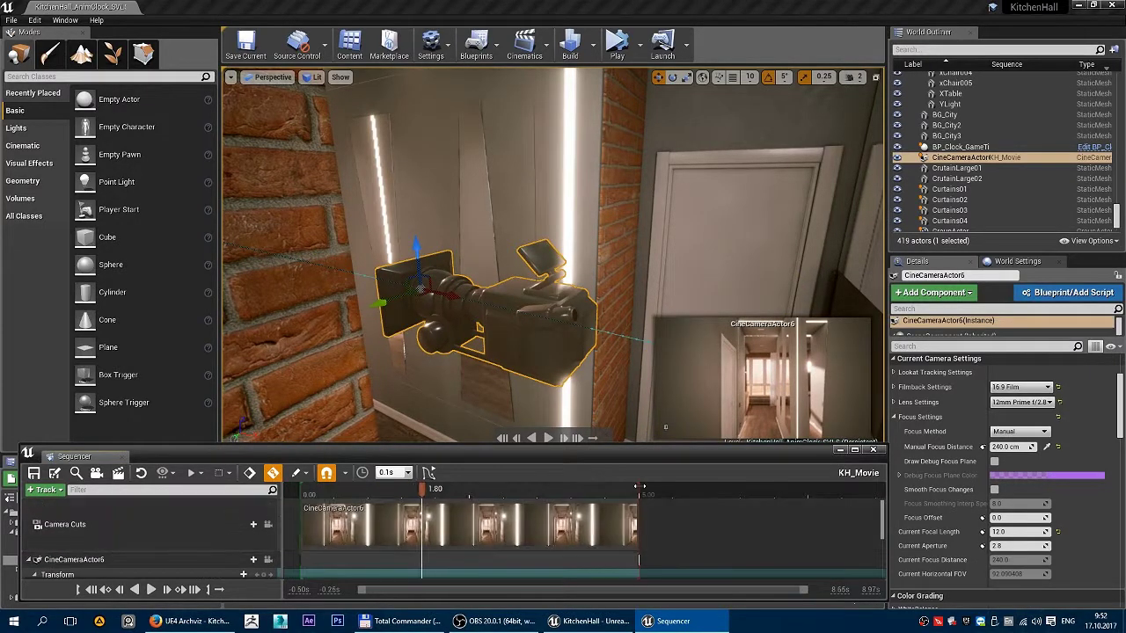
{"action": "left_click_drag", "start_coordinate": [651, 487], "coordinate": [810, 495]}
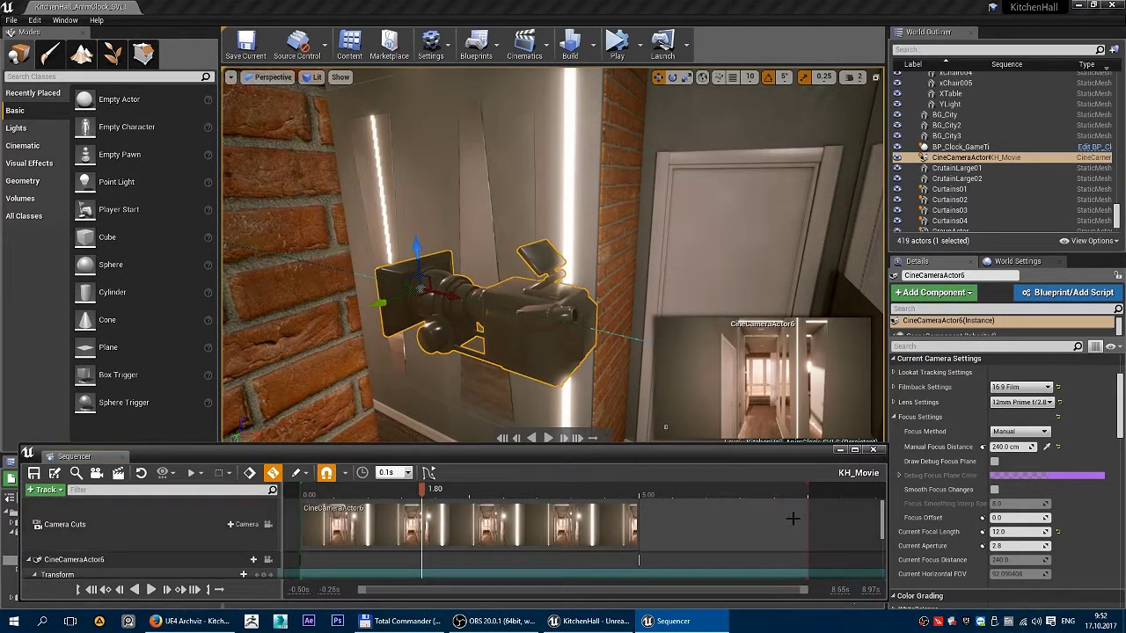
Move the playhead to 8.00 s and extend the end of the CineCameraActor6 camera cut to that time.
{"action": "mouse_move", "coordinate": [791, 519]}
{"action": "right_mouse_down"}
{"action": "mouse_move", "coordinate": [690, 490]}
{"action": "mouse_move", "coordinate": [662, 522]}
{"action": "mouse_move", "coordinate": [585, 542]}
{"action": "right_mouse_up"}
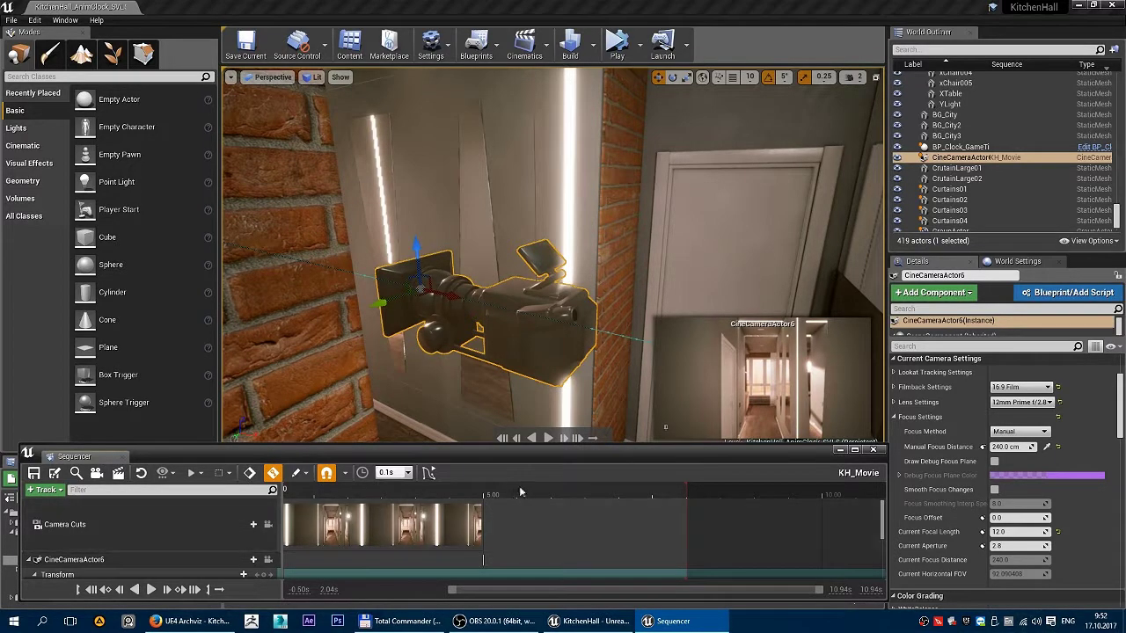
{"action": "left_click", "coordinate": [572, 491]}
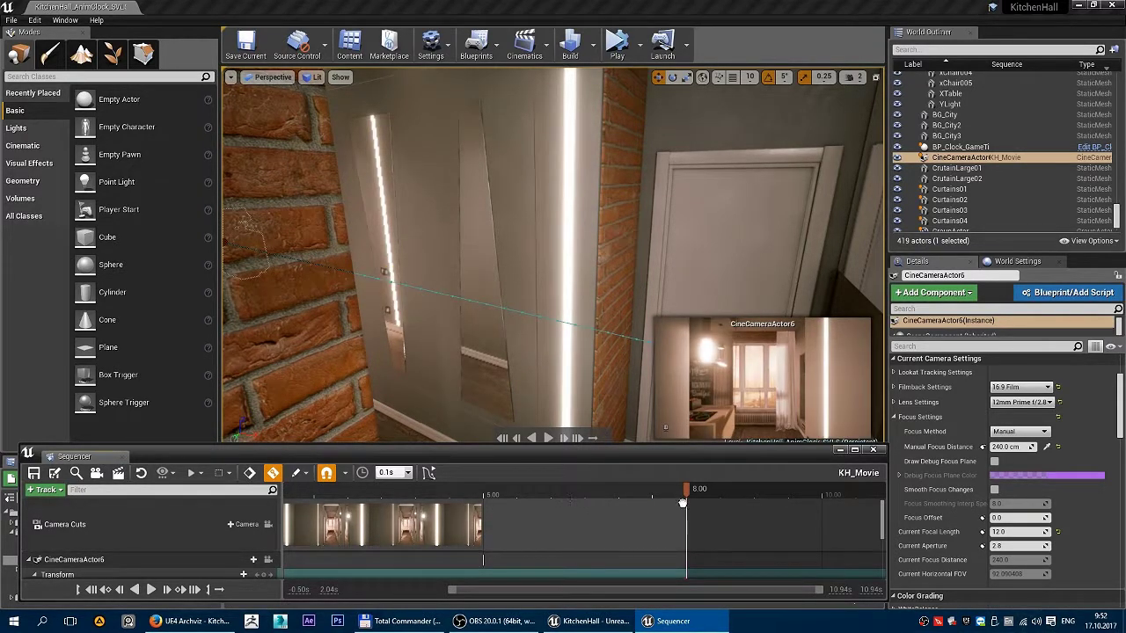
{"action": "right_click_drag", "start_coordinate": [556, 510], "coordinate": [650, 513]}
{"action": "right_click_drag", "start_coordinate": [523, 521], "coordinate": [681, 513]}
{"action": "left_click", "coordinate": [403, 522]}
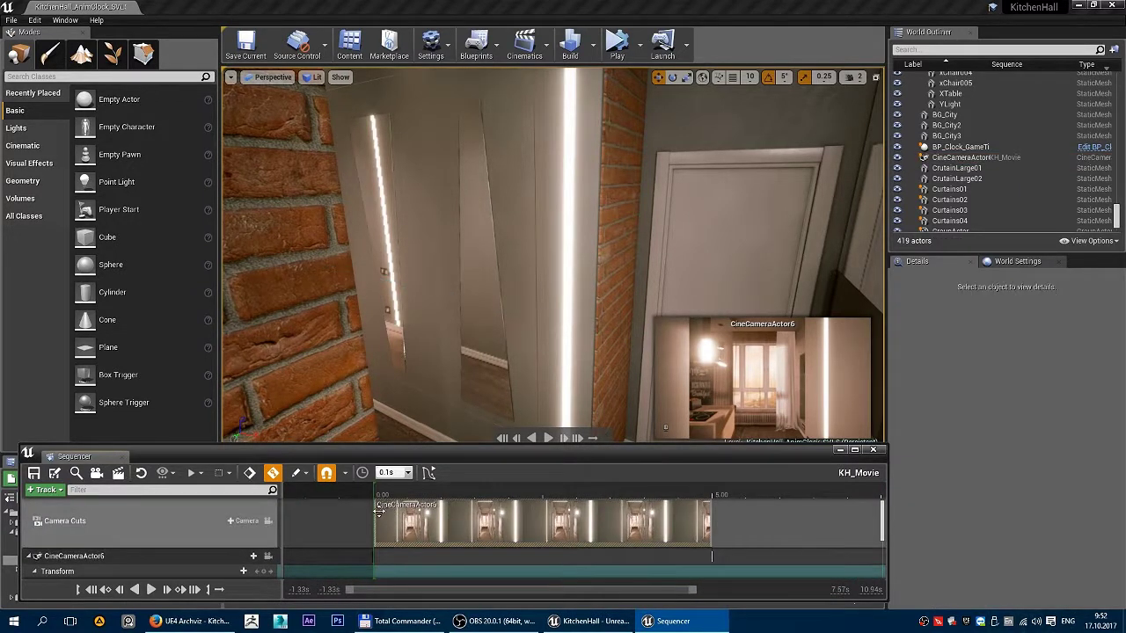
{"action": "right_click_drag", "start_coordinate": [738, 514], "coordinate": [559, 511]}
{"action": "left_click_drag", "start_coordinate": [553, 516], "coordinate": [749, 516]}
Move the camera's 5.00 s Location X and Y keys to 8.00 s and set the playhead to 1.80 s.
{"action": "right_click_drag", "start_coordinate": [771, 514], "coordinate": [820, 436]}
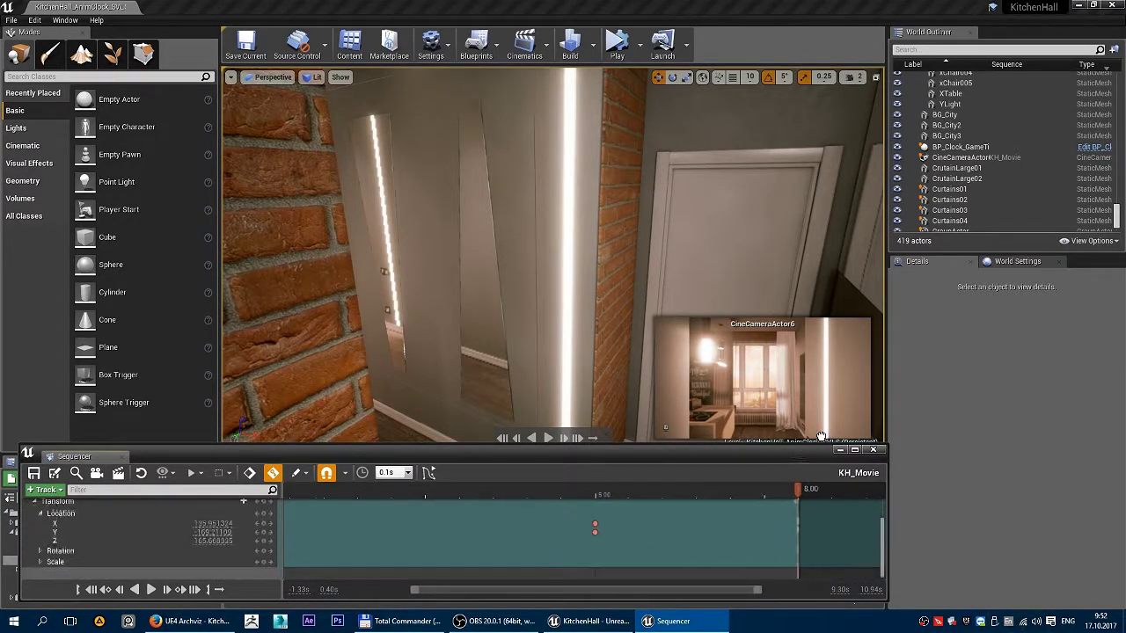
{"action": "left_click", "coordinate": [595, 528]}
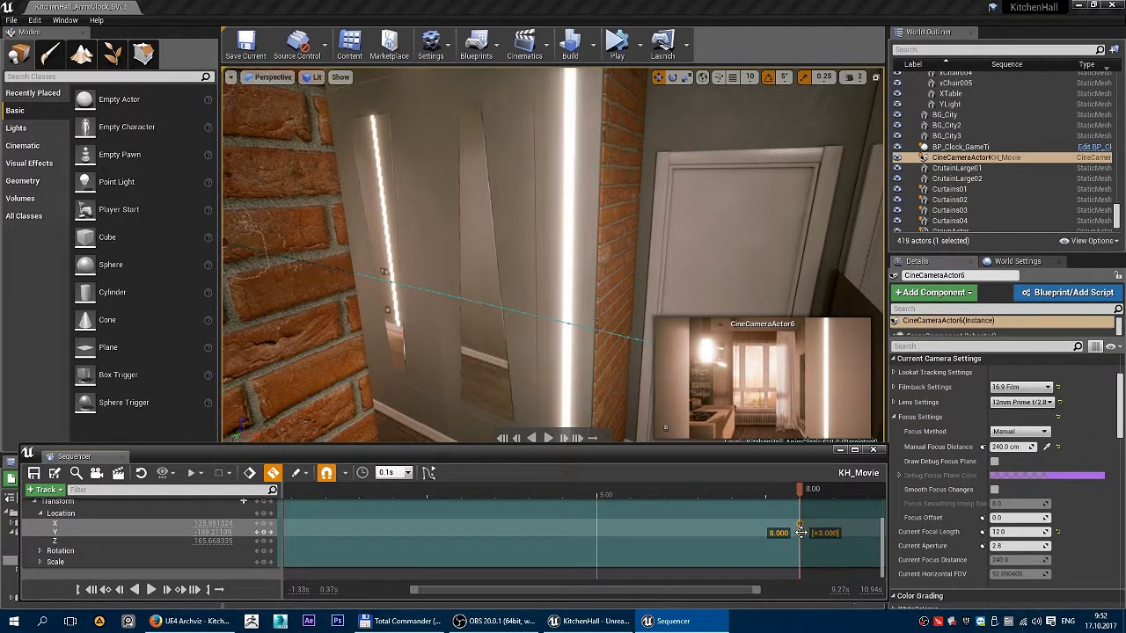
{"action": "right_click_drag", "start_coordinate": [832, 519], "coordinate": [840, 524]}
{"action": "left_click_drag", "start_coordinate": [808, 494], "coordinate": [387, 519]}
Examine the camera's Location keys and the playback range on the timeline, both close up and across the full working range.
{"action": "mouse_move", "coordinate": [663, 535]}
{"action": "right_mouse_down"}
{"action": "mouse_move", "coordinate": [795, 536]}
{"action": "mouse_move", "coordinate": [675, 536]}
{"action": "right_mouse_up"}
{"action": "right_click_drag", "start_coordinate": [433, 519], "coordinate": [463, 522]}
{"action": "left_click_drag", "start_coordinate": [610, 593], "coordinate": [513, 595]}
{"action": "left_click_drag", "start_coordinate": [646, 594], "coordinate": [817, 592]}
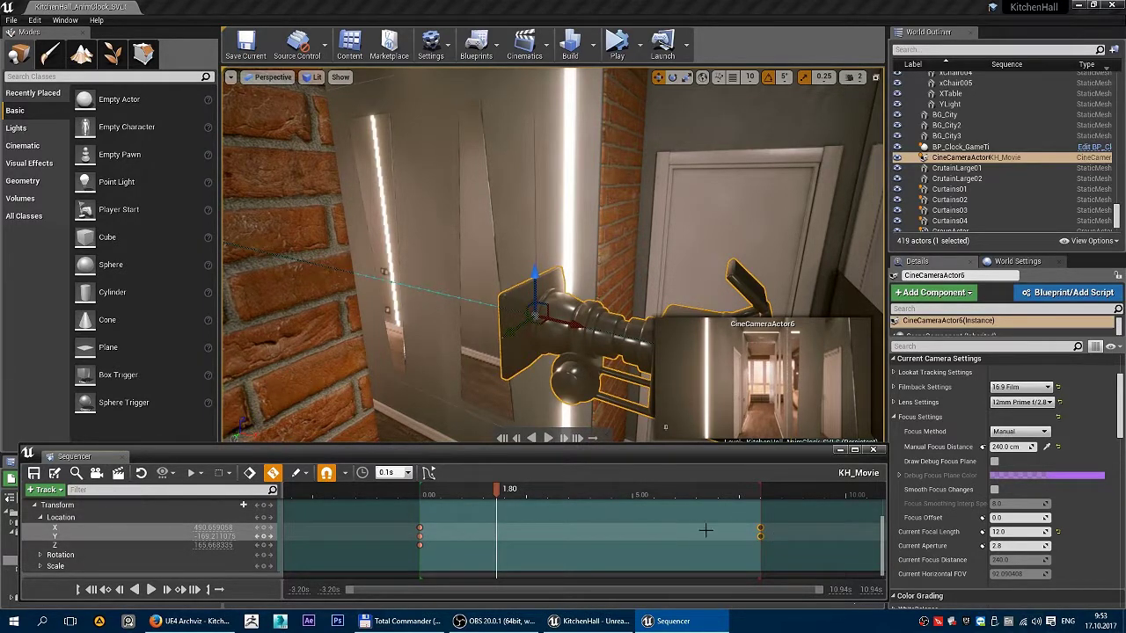
{"action": "scroll", "coordinate": [598, 531], "scroll_direction": "up", "scroll_amount": 2}
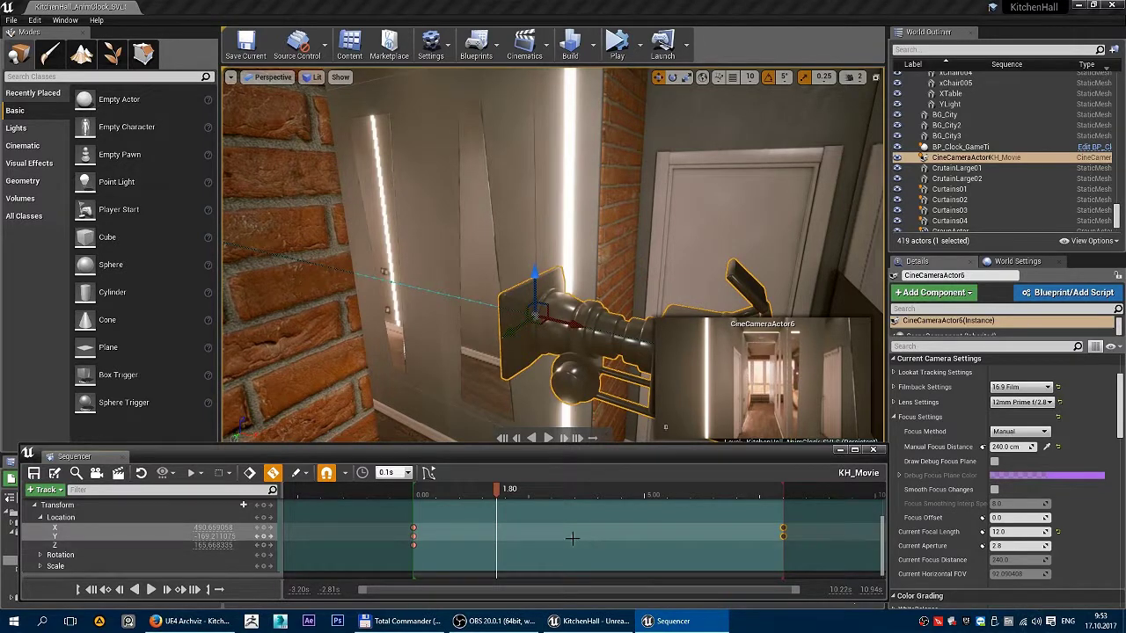
{"action": "scroll", "coordinate": [580, 537], "scroll_direction": "up", "scroll_amount": 2}
{"action": "scroll", "coordinate": [666, 525], "scroll_direction": "down", "scroll_amount": 1}
{"action": "scroll", "coordinate": [681, 526], "scroll_direction": "up", "scroll_amount": 3}
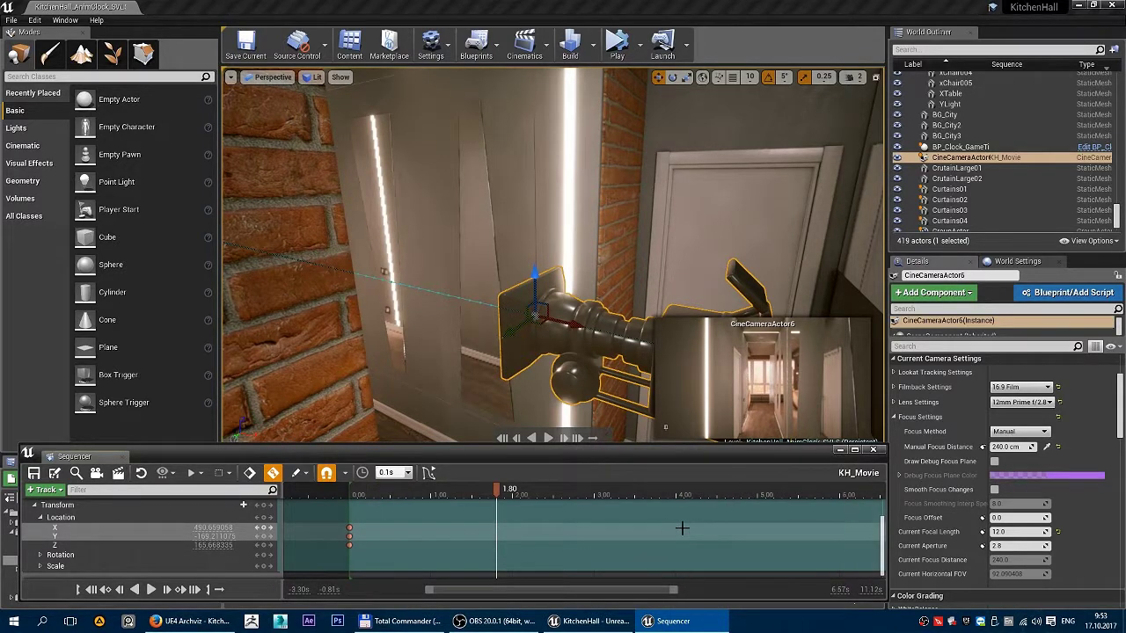
{"action": "scroll", "coordinate": [681, 528], "scroll_direction": "down", "scroll_amount": 1}
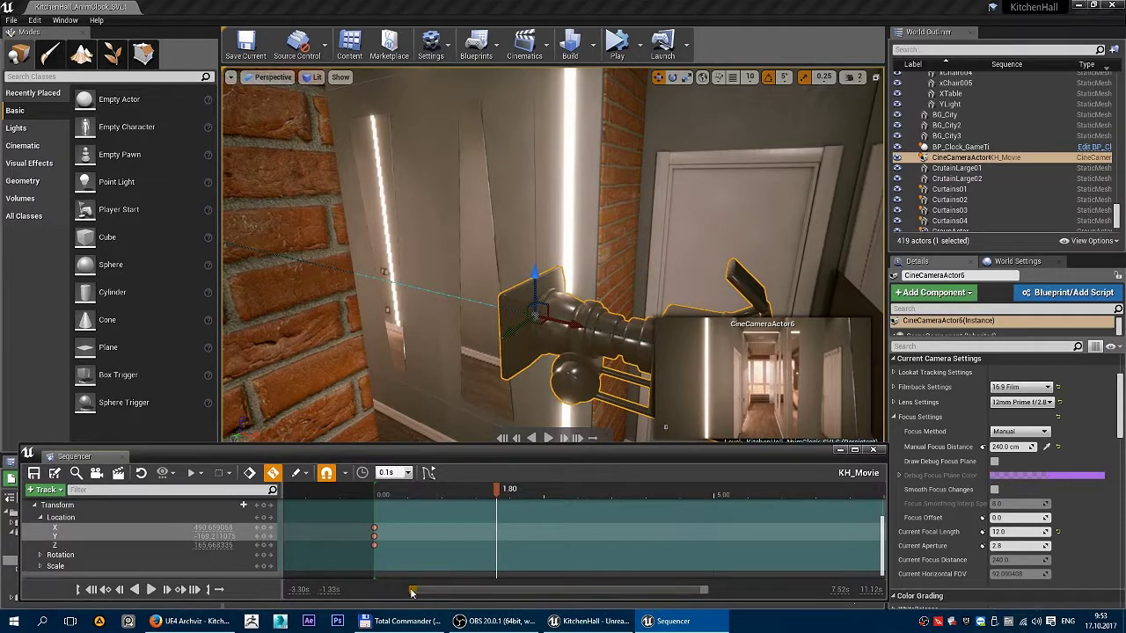
{"action": "left_click_drag", "start_coordinate": [411, 593], "coordinate": [349, 591]}
{"action": "left_click_drag", "start_coordinate": [704, 593], "coordinate": [822, 591]}
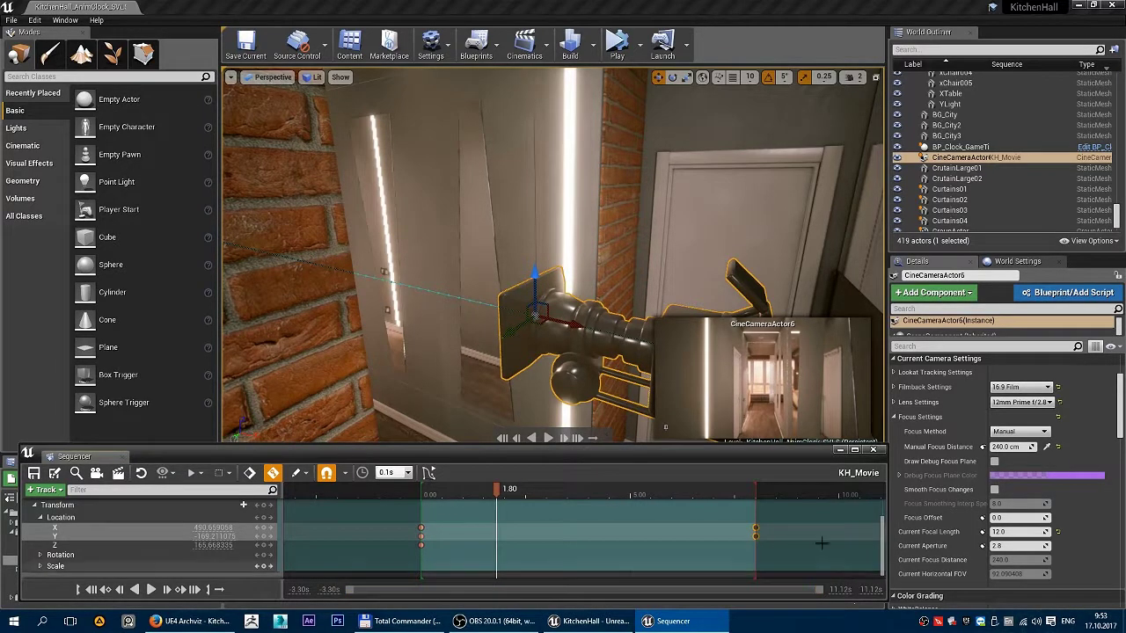
Try to set the sequence's playback End to 30 s in the playback options.
{"action": "right_click_drag", "start_coordinate": [762, 526], "coordinate": [337, 525]}
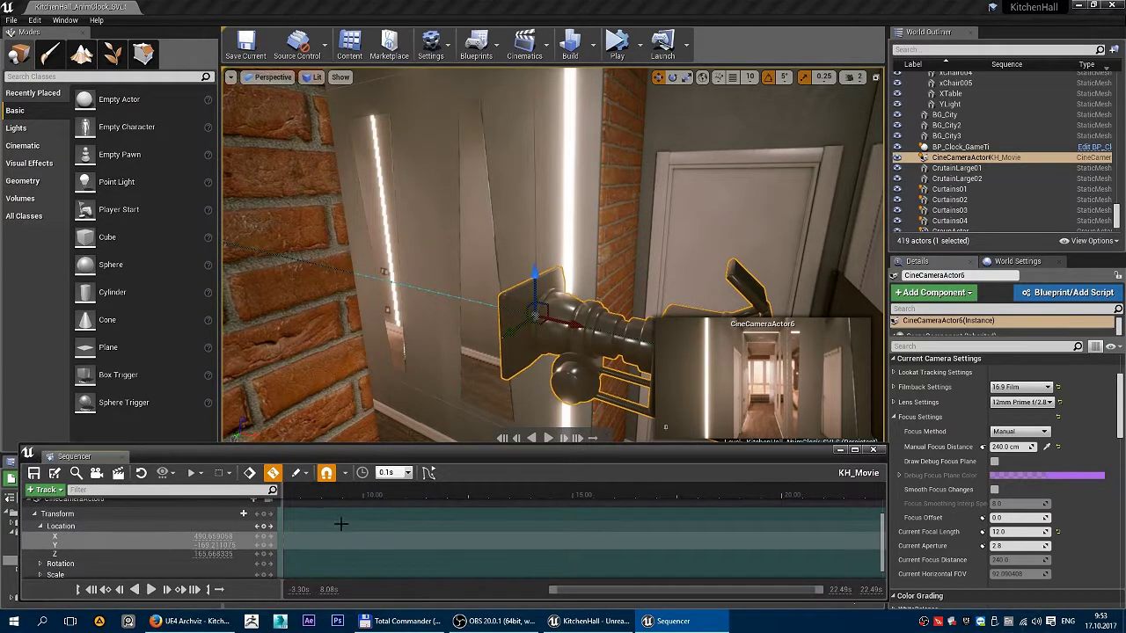
{"action": "right_click_drag", "start_coordinate": [809, 531], "coordinate": [870, 528]}
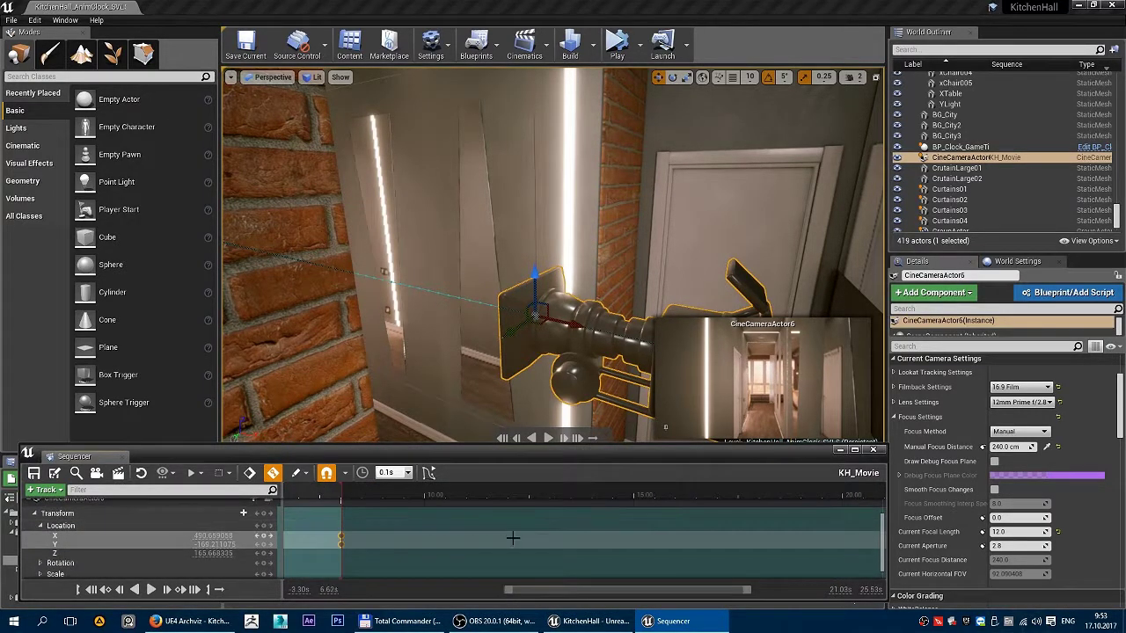
{"action": "right_click_drag", "start_coordinate": [513, 538], "coordinate": [559, 528]}
{"action": "right_click_drag", "start_coordinate": [470, 523], "coordinate": [571, 515]}
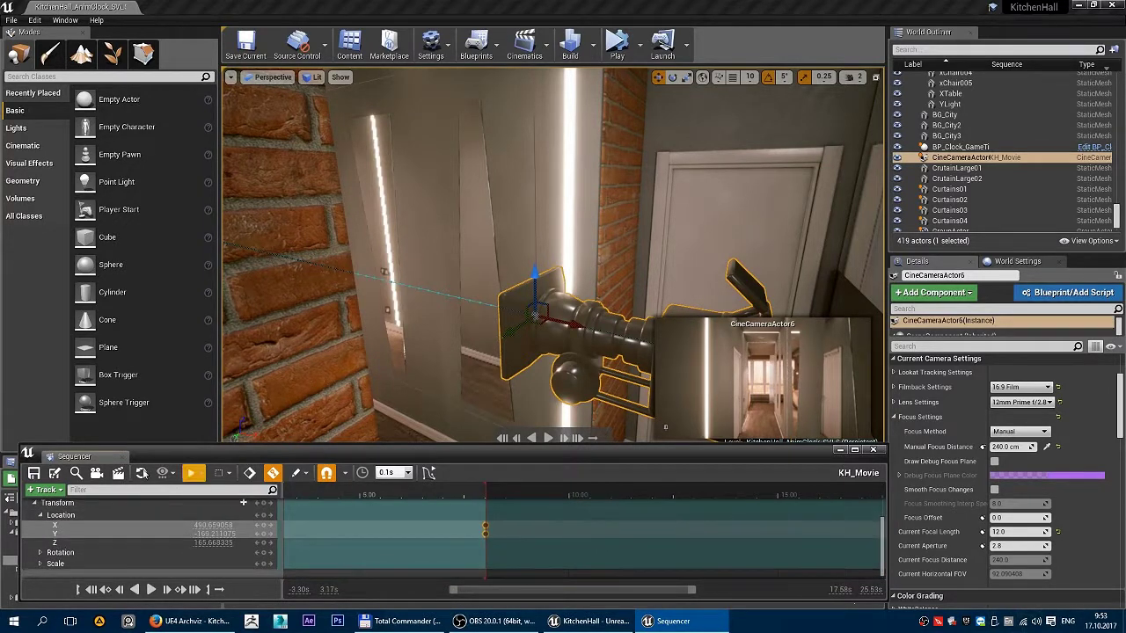
{"action": "left_click", "coordinate": [163, 474]}
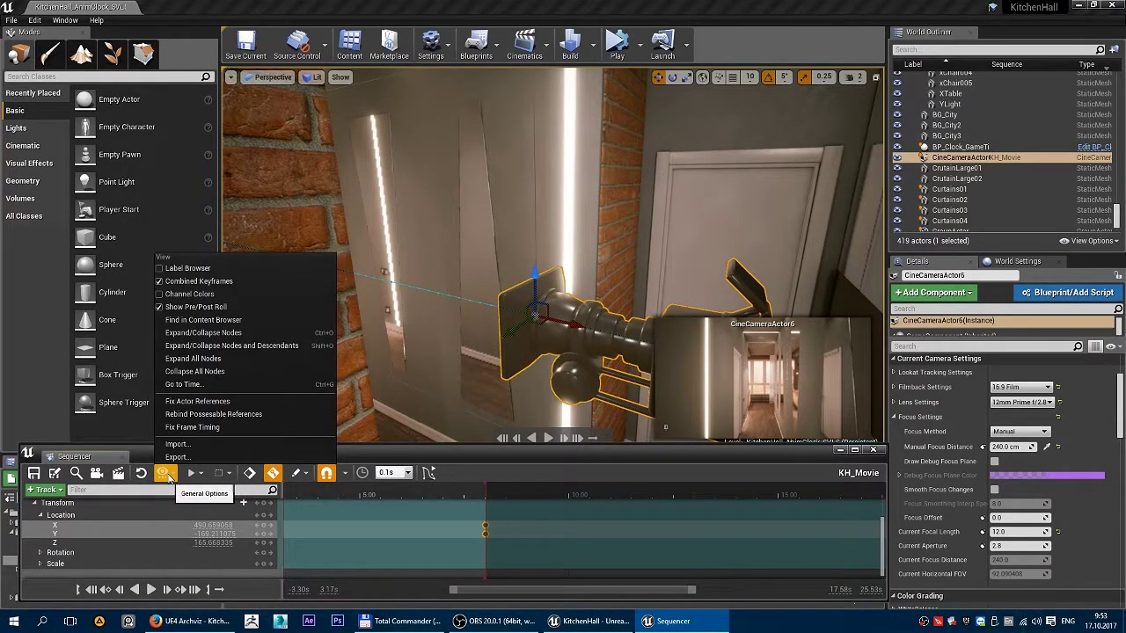
{"action": "left_click", "coordinate": [202, 477]}
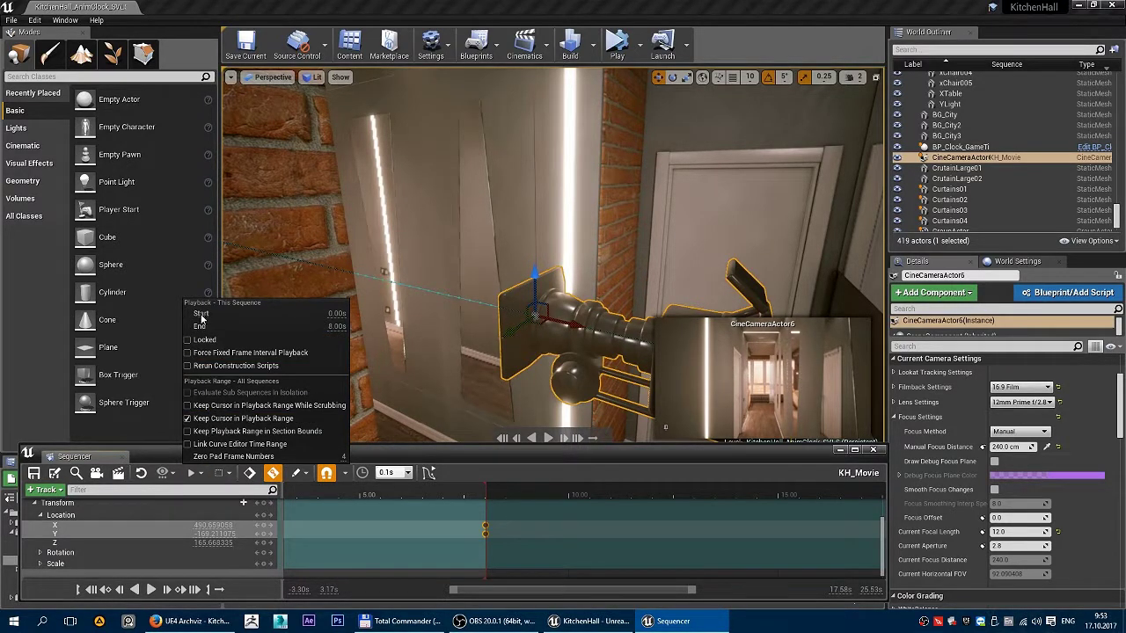
{"action": "left_click", "coordinate": [335, 327]}
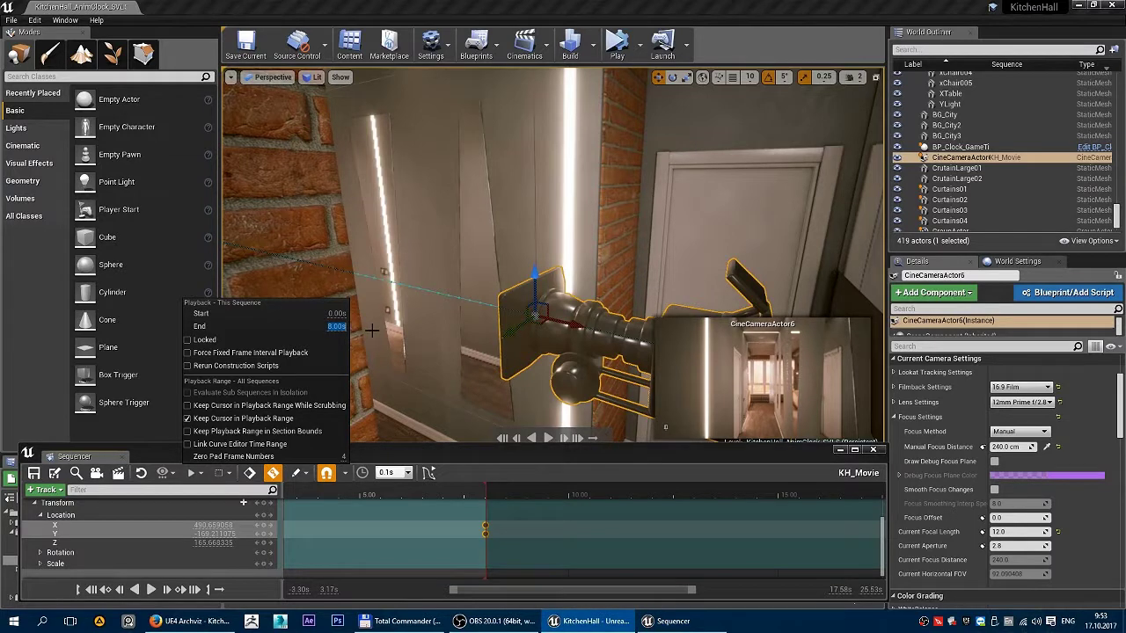
{"action": "type", "text": "30"}
{"action": "key", "text": "Return"}
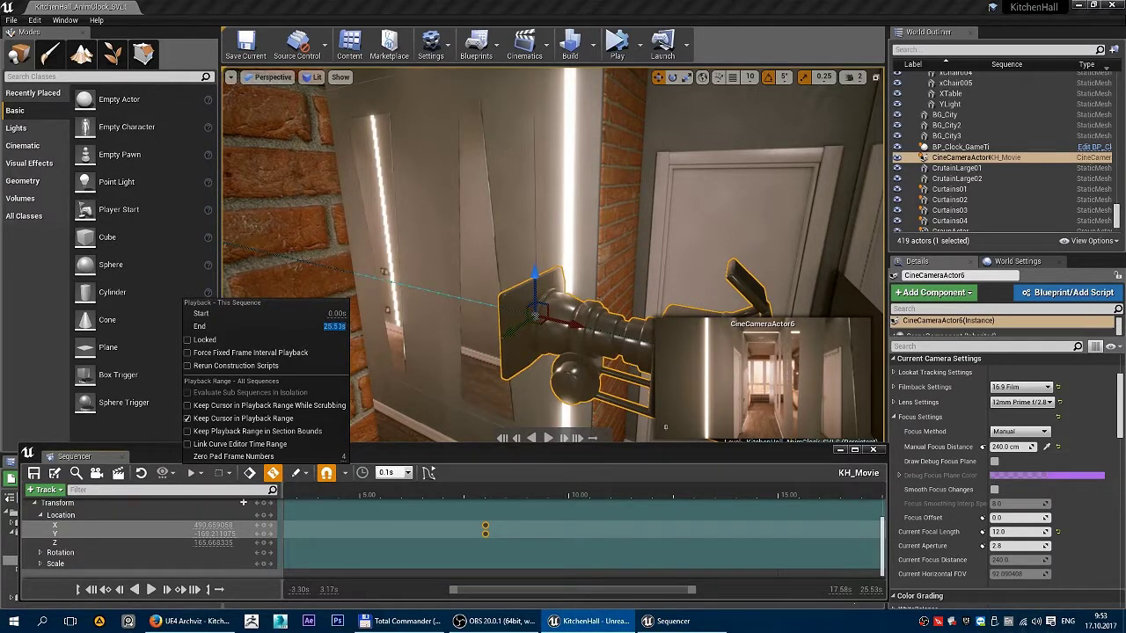
Extend the timeline's working range past 30 s and set the sequence's playback End to 30 s.
{"action": "right_click_drag", "start_coordinate": [786, 530], "coordinate": [614, 527]}
{"action": "right_click_drag", "start_coordinate": [776, 523], "coordinate": [543, 525]}
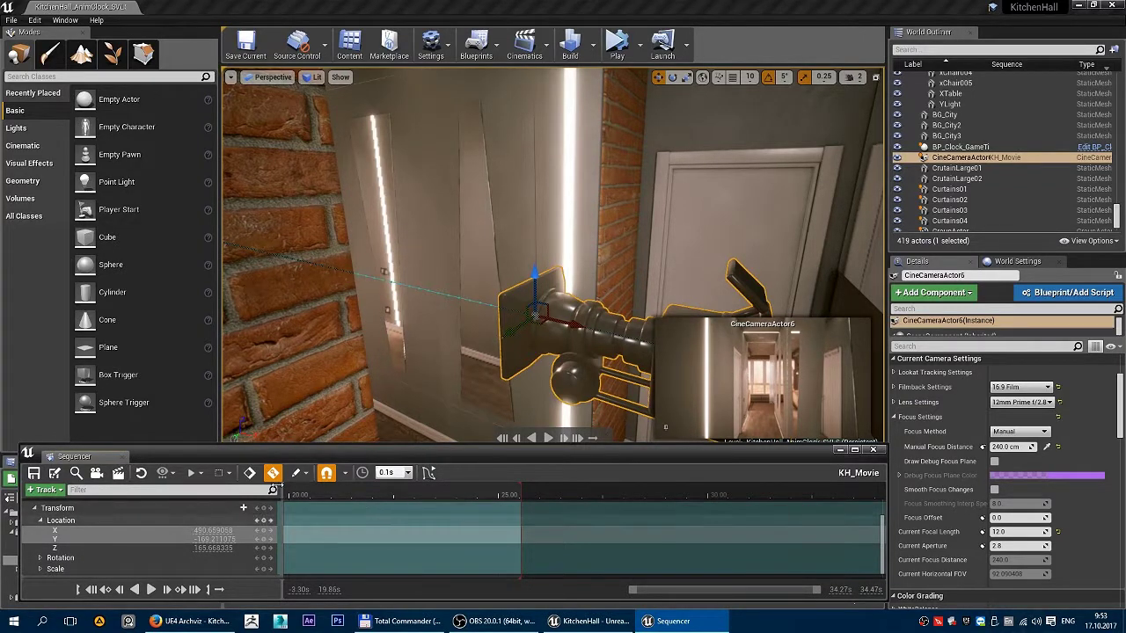
{"action": "left_click", "coordinate": [191, 473]}
{"action": "left_click", "coordinate": [333, 328]}
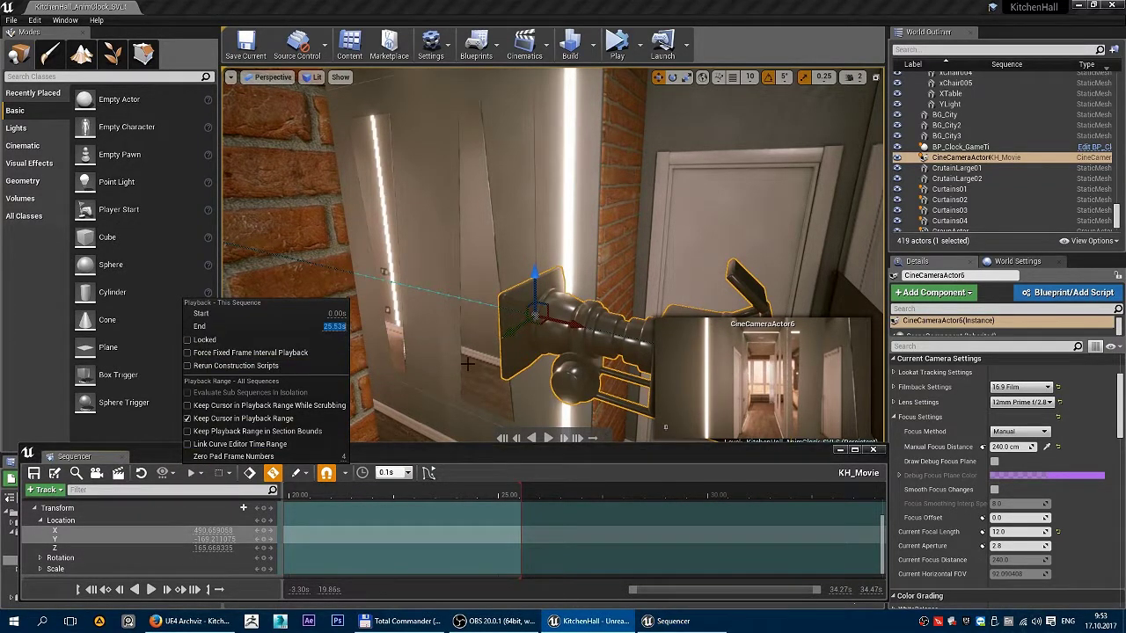
{"action": "type", "text": "30"}
{"action": "key", "text": "Return"}
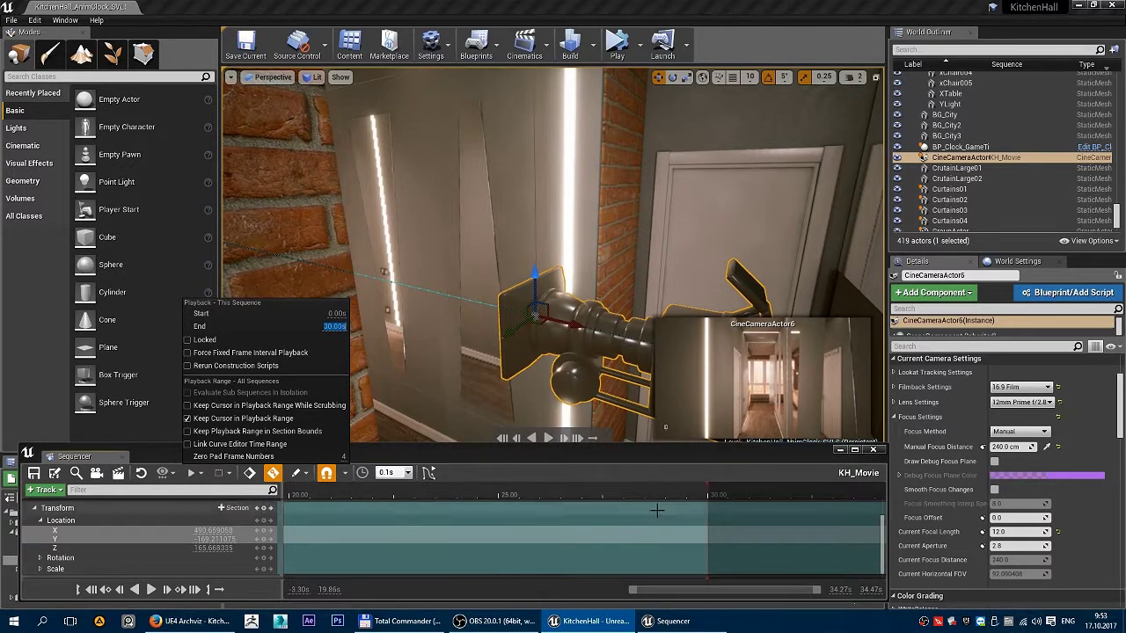
Examine the whole playback range on the timeline, from the camera keys to the 30 s end.
{"action": "right_click_drag", "start_coordinate": [522, 522], "coordinate": [841, 524]}
{"action": "scroll", "coordinate": [736, 525], "scroll_direction": "down", "scroll_amount": 3}
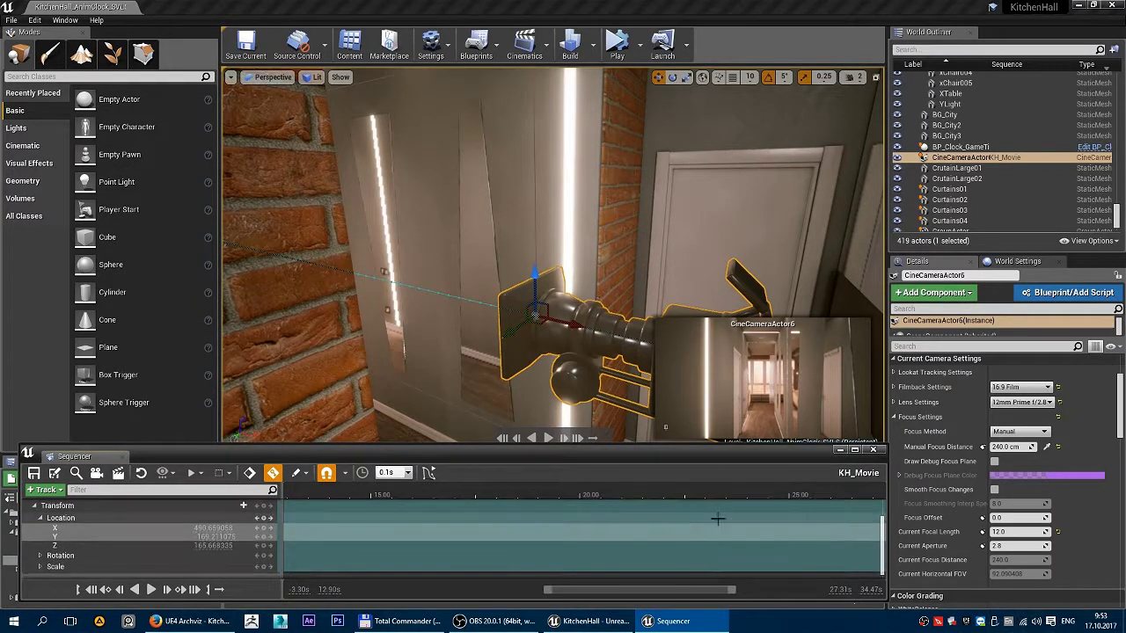
{"action": "scroll", "coordinate": [737, 526], "scroll_direction": "down", "scroll_amount": 3}
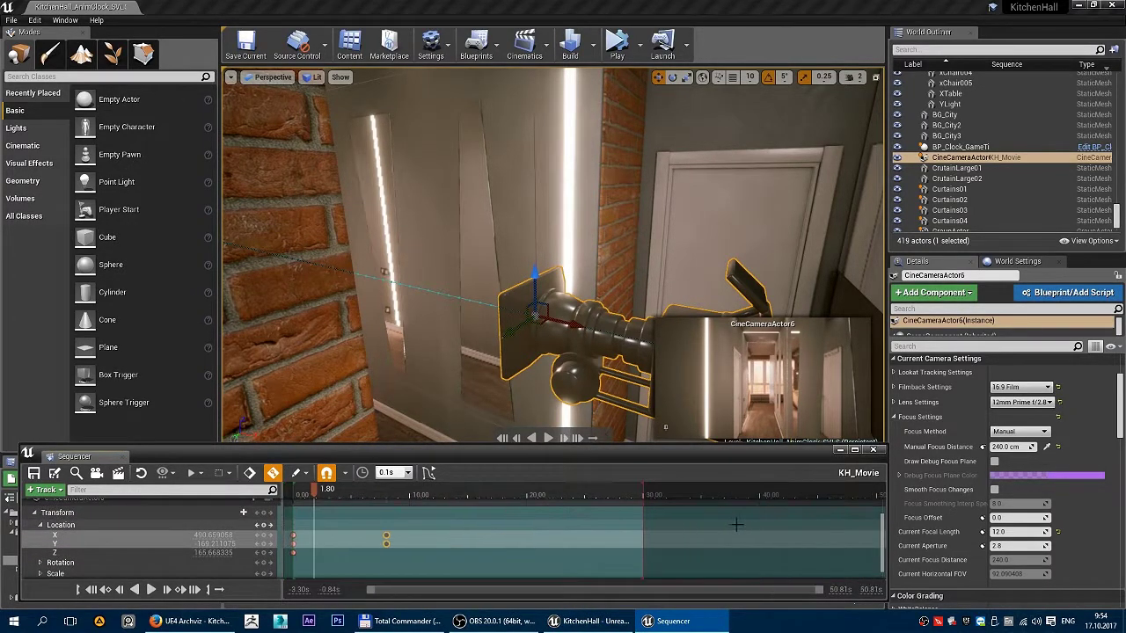
{"action": "scroll", "coordinate": [570, 533], "scroll_direction": "down", "scroll_amount": 5}
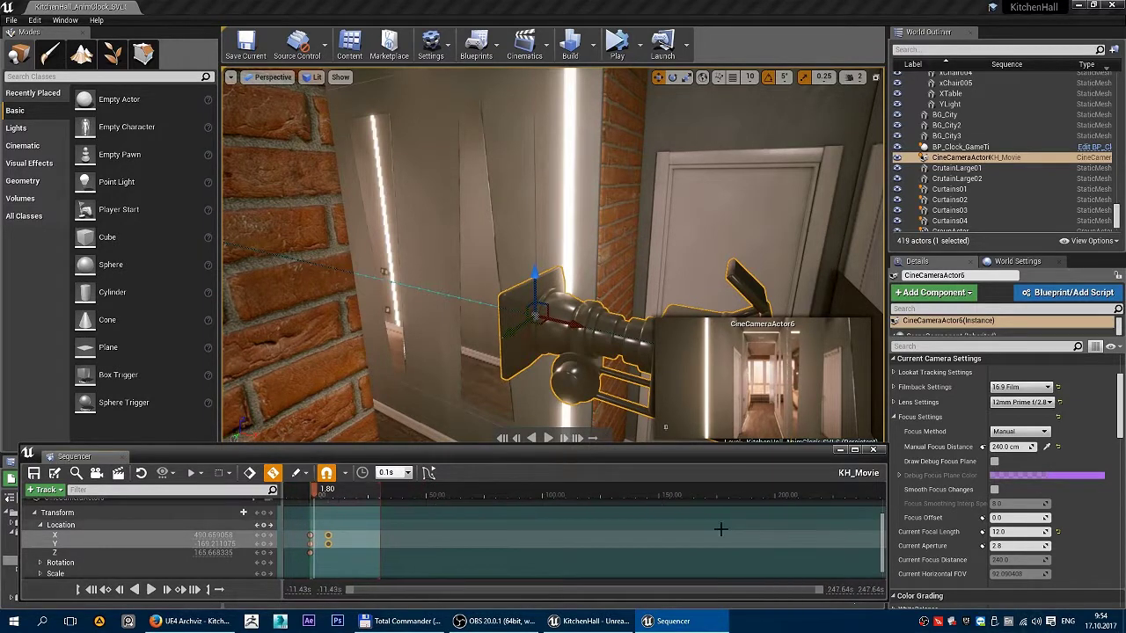
{"action": "scroll", "coordinate": [437, 531], "scroll_direction": "up", "scroll_amount": 1}
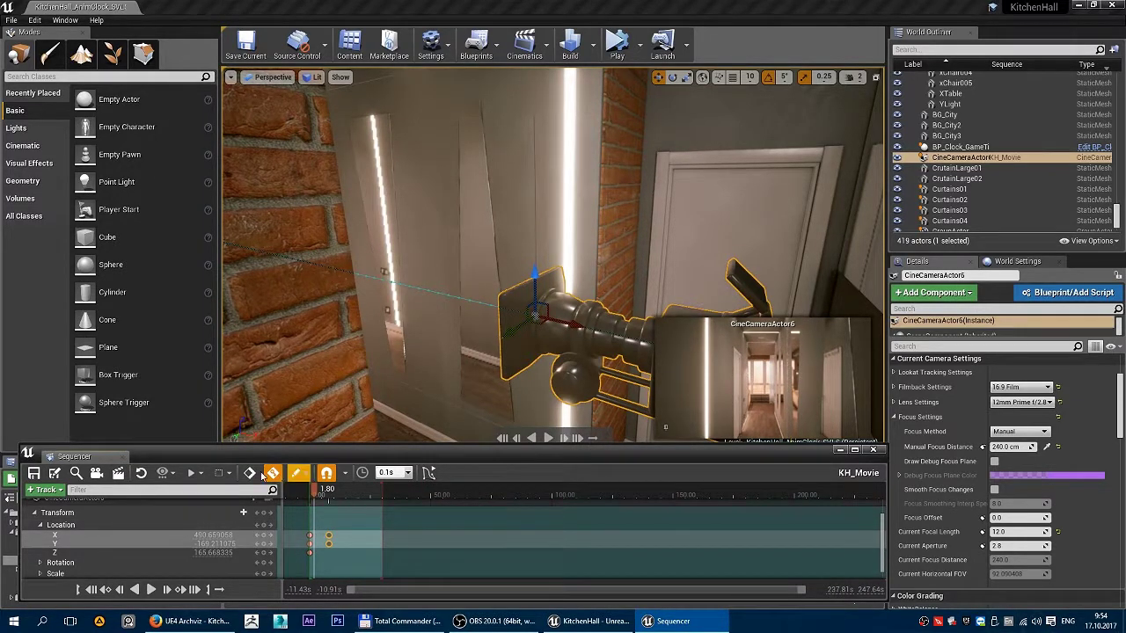
{"action": "scroll", "coordinate": [357, 520], "scroll_direction": "up", "scroll_amount": 3}
{"action": "right_click_drag", "start_coordinate": [655, 520], "coordinate": [908, 533]}
{"action": "scroll", "coordinate": [619, 513], "scroll_direction": "up", "scroll_amount": 3}
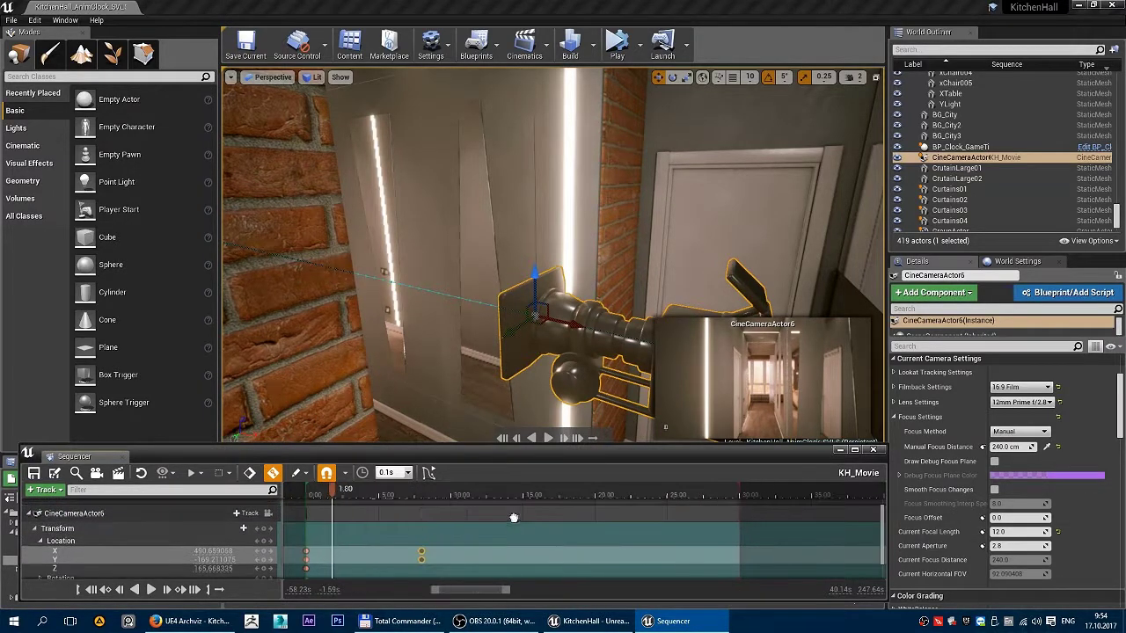
{"action": "right_click_drag", "start_coordinate": [619, 514], "coordinate": [621, 513]}
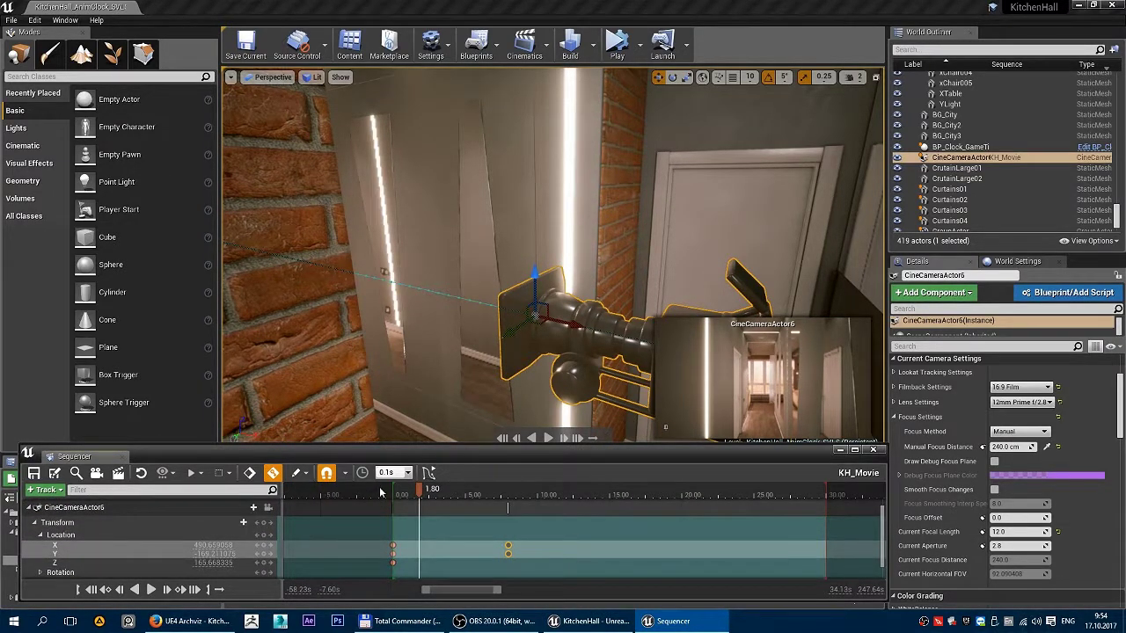
Try a playback End beyond the timeline's working range and restore the End to 30 s.
{"action": "left_click", "coordinate": [189, 472]}
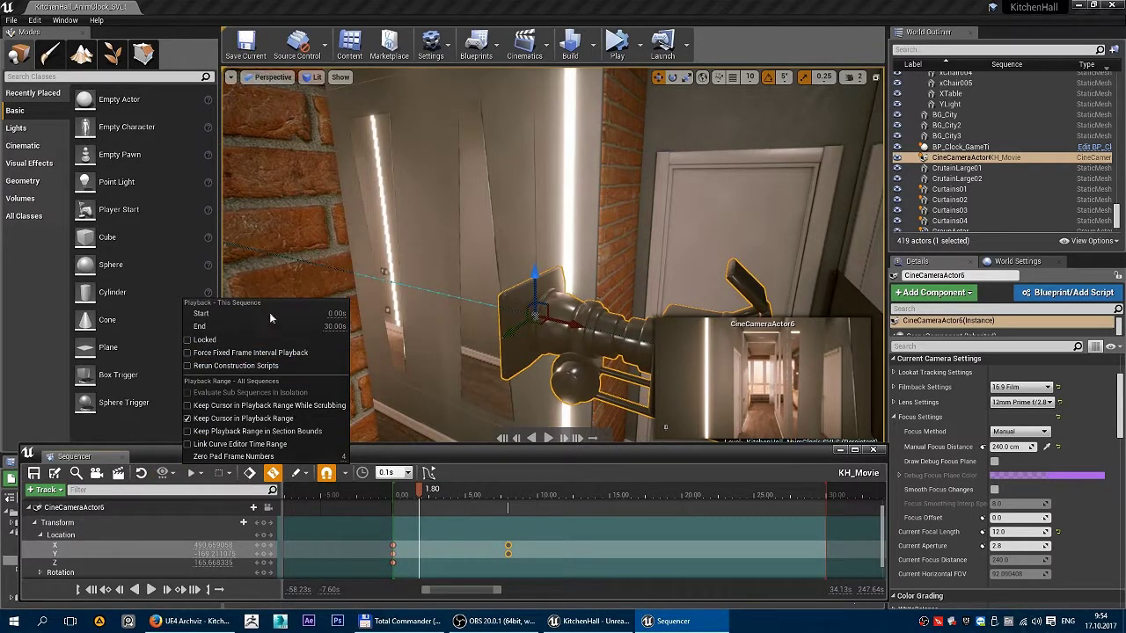
{"action": "left_click", "coordinate": [333, 325]}
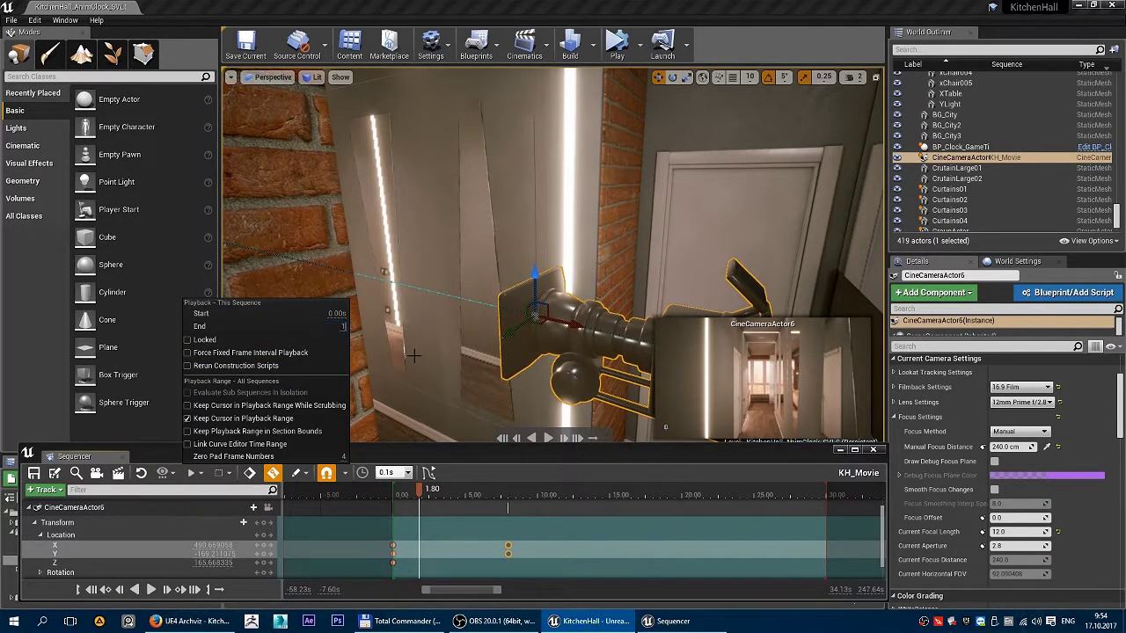
{"action": "key", "text": "Return"}
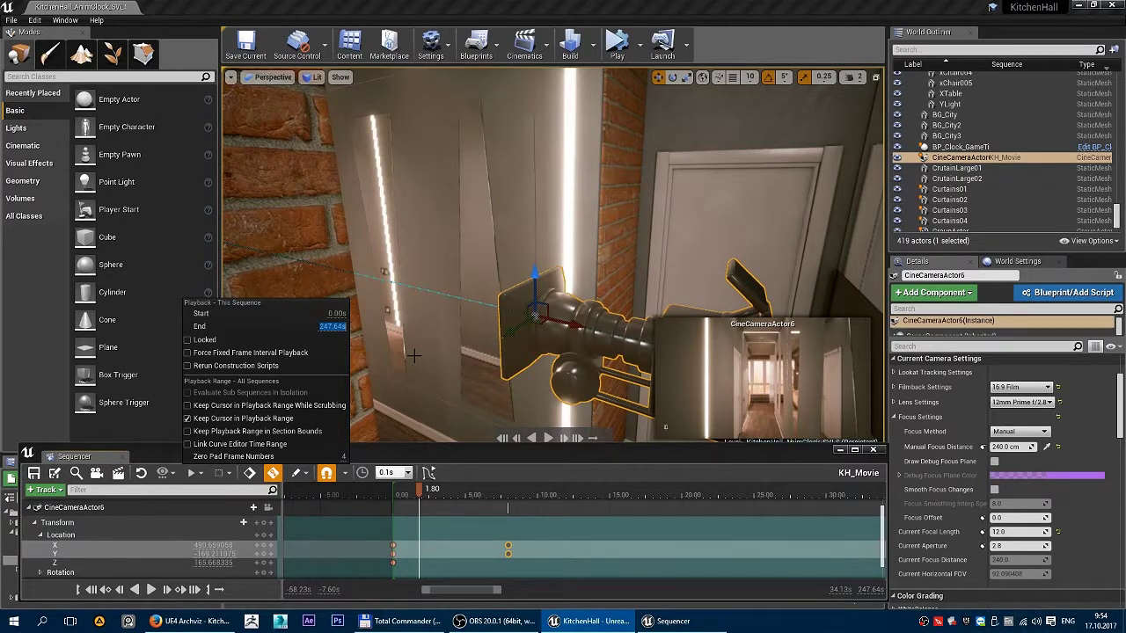
{"action": "type", "text": "30"}
{"action": "key", "text": "Return"}
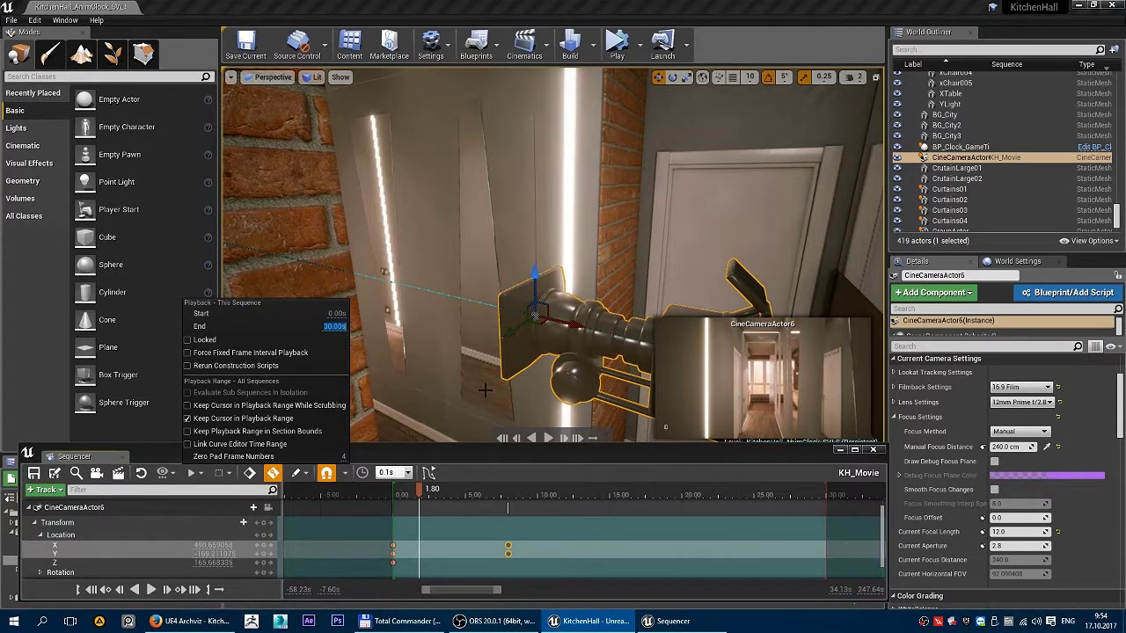
Move the playhead to the last Location keys at 8.00 s and collapse the CineCameraActor6 track.
{"action": "right_click_drag", "start_coordinate": [543, 537], "coordinate": [475, 518]}
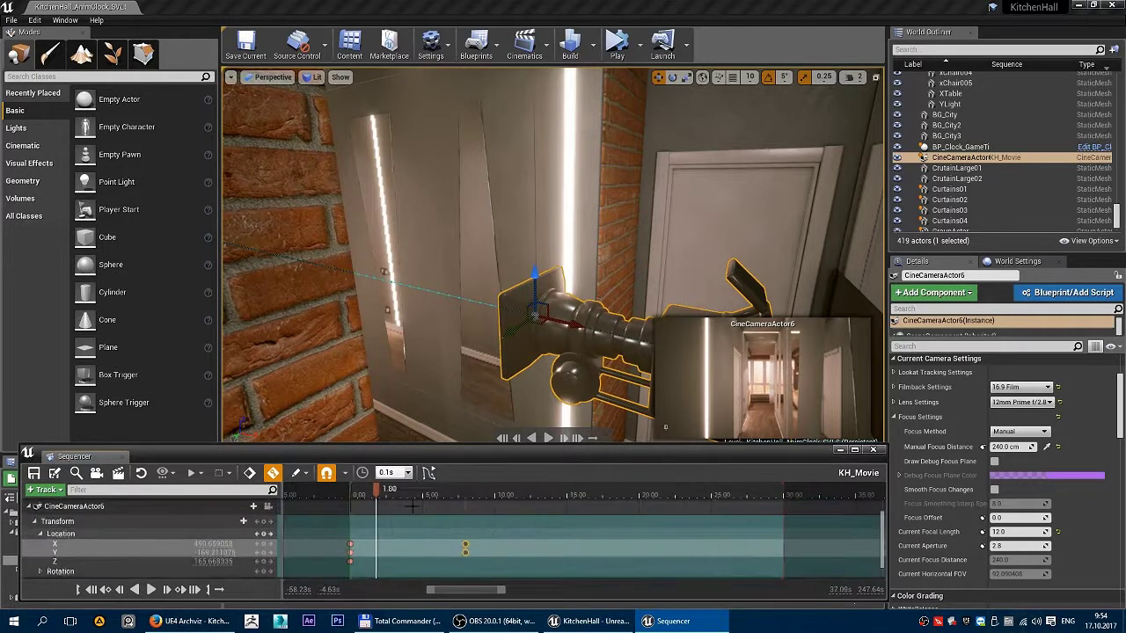
{"action": "left_click_drag", "start_coordinate": [375, 492], "coordinate": [465, 524]}
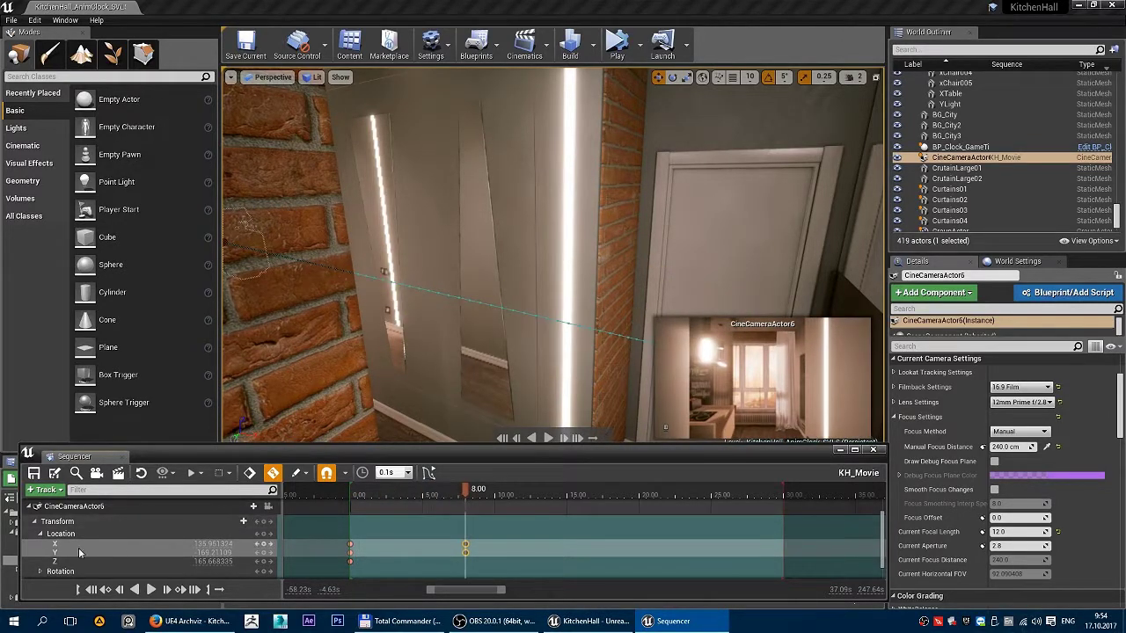
{"action": "left_click", "coordinate": [36, 508]}
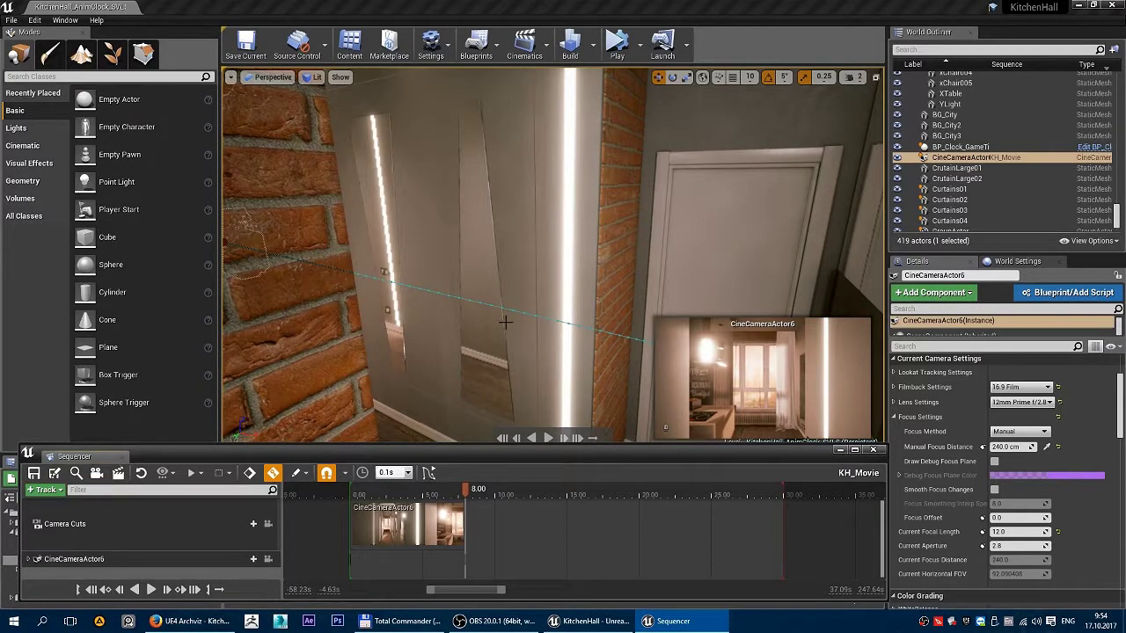
Search the placeable actors for "cine" and place a Cine Camera Actor on the kitchen floor beside the island.
{"action": "key", "text": "f"}
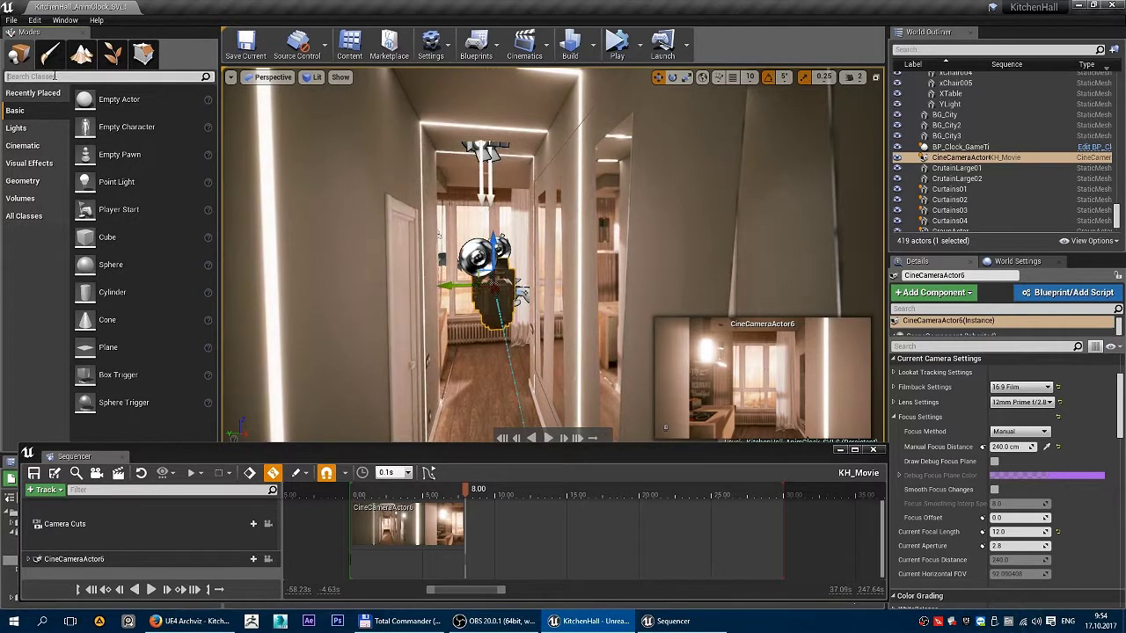
{"action": "left_click", "coordinate": [56, 76]}
{"action": "type", "text": "cine"}
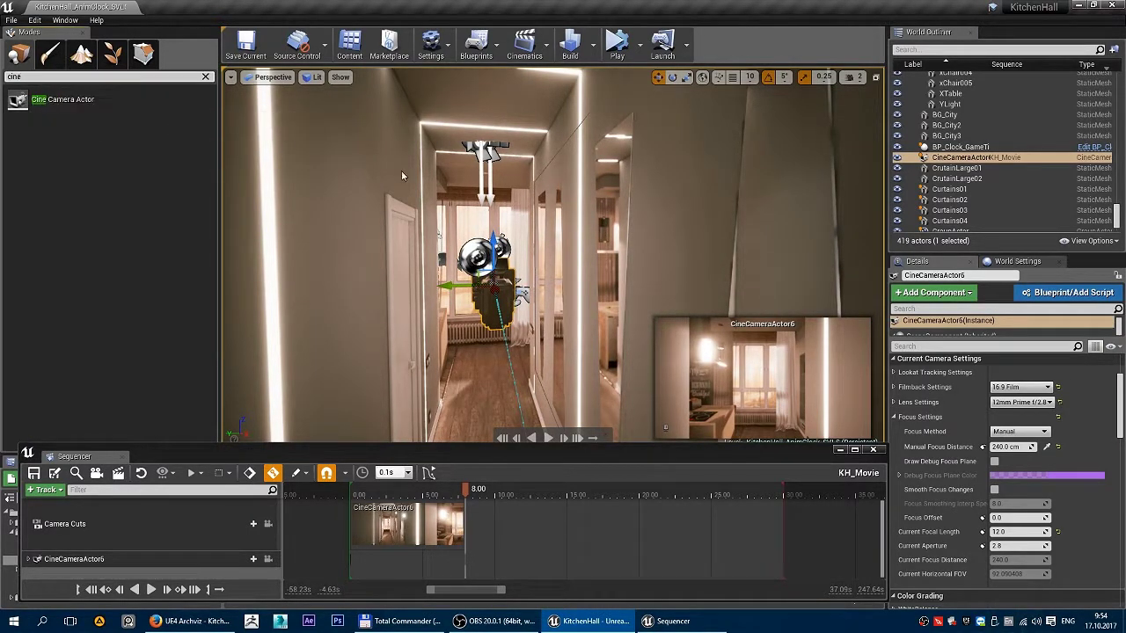
{"action": "right_click_drag", "start_coordinate": [402, 176], "coordinate": [352, 158]}
{"action": "key", "text": "w"}
{"action": "key", "text": "w"}
{"action": "right_click_drag", "start_coordinate": [466, 270], "coordinate": [444, 273]}
{"action": "left_click_drag", "start_coordinate": [61, 100], "coordinate": [567, 281]}
{"action": "right_click_drag", "start_coordinate": [568, 282], "coordinate": [598, 343]}
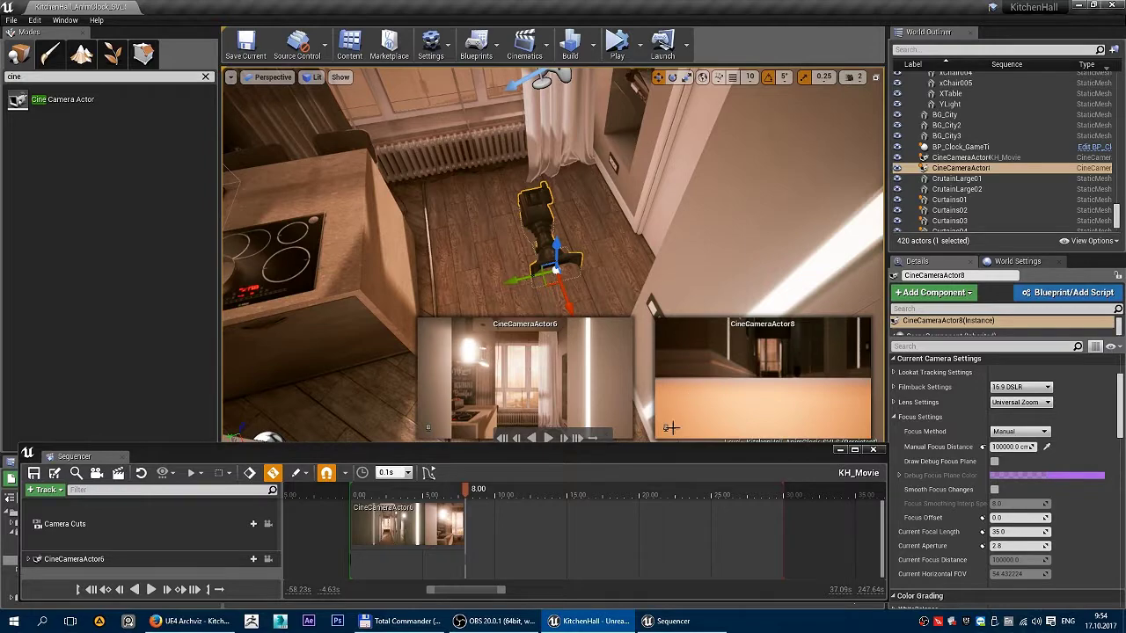
Unpin the CineCameraActor6 preview and pin the preview of the newly placed camera.
{"action": "left_click", "coordinate": [665, 427]}
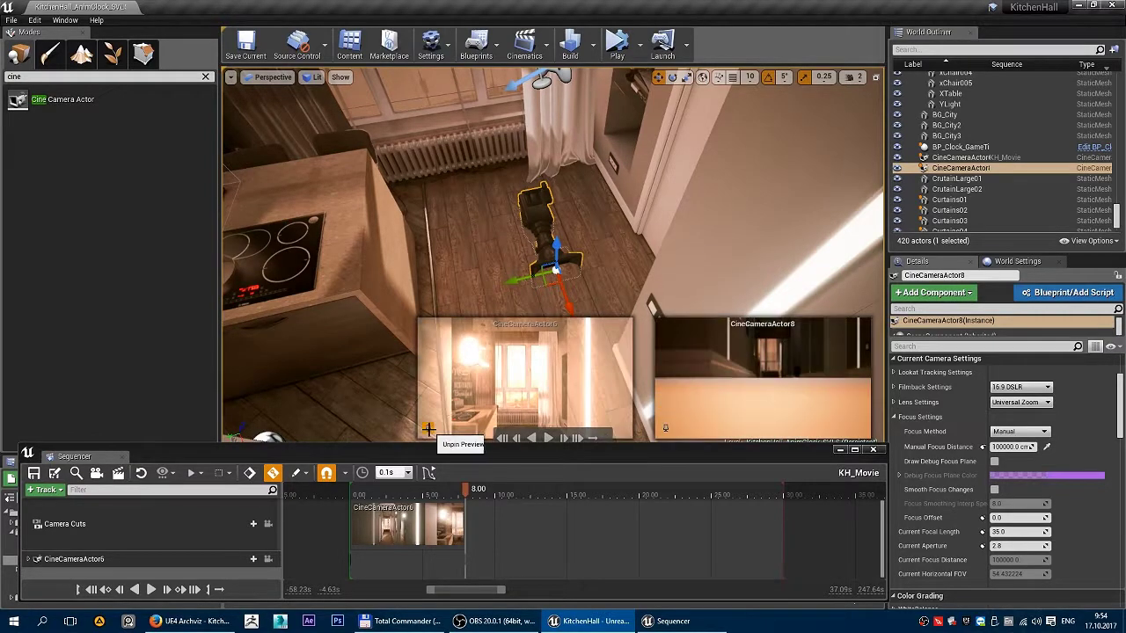
{"action": "left_click", "coordinate": [428, 428]}
{"action": "right_click_drag", "start_coordinate": [602, 172], "coordinate": [571, 99]}
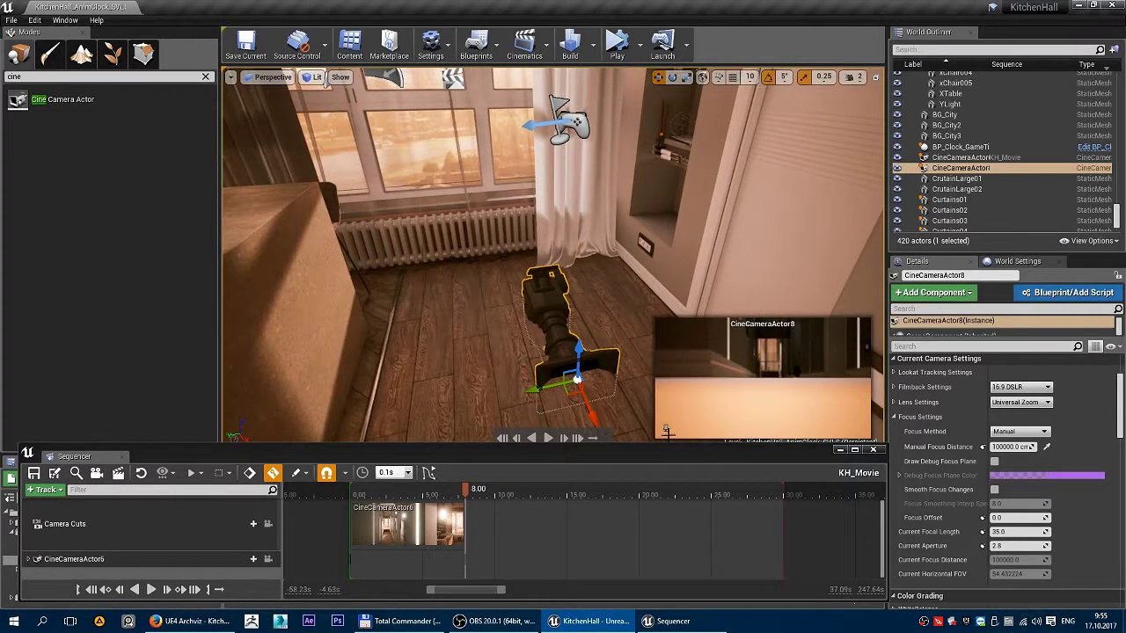
{"action": "left_click", "coordinate": [665, 428]}
Rotate the new camera 90° about the vertical axis and raise it above the floor to look across the kitchen.
{"action": "mouse_move", "coordinate": [585, 417]}
{"action": "right_mouse_down"}
{"action": "mouse_move", "coordinate": [602, 409]}
{"action": "mouse_move", "coordinate": [592, 387]}
{"action": "mouse_move", "coordinate": [607, 439]}
{"action": "mouse_move", "coordinate": [605, 427]}
{"action": "right_mouse_up"}
{"action": "key", "text": "e"}
{"action": "left_click_drag", "start_coordinate": [578, 396], "coordinate": [466, 353]}
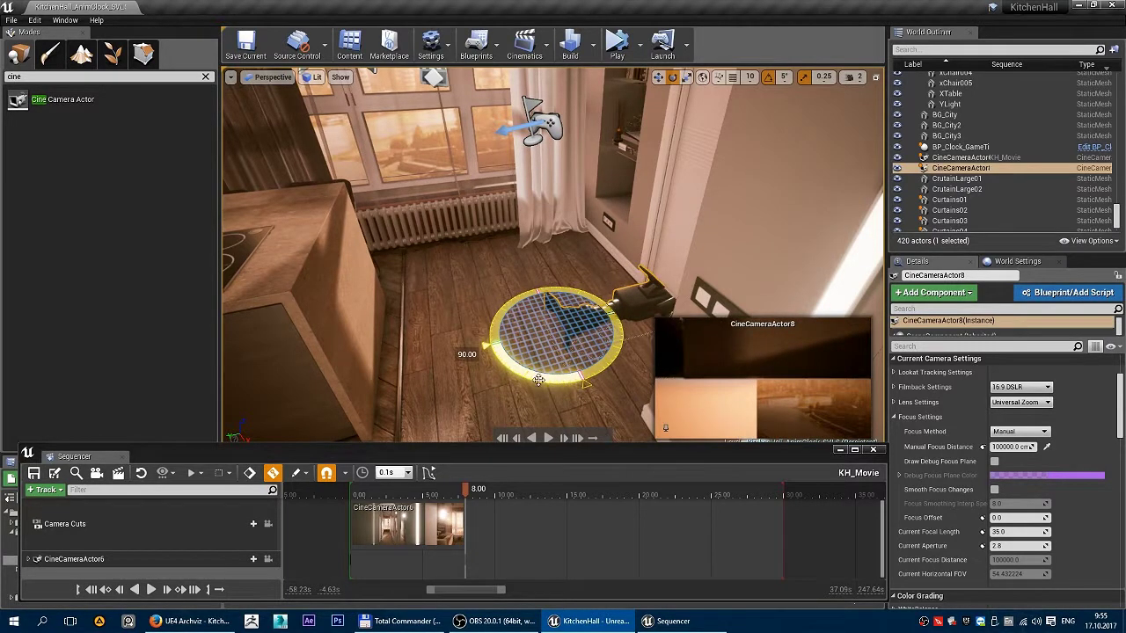
{"action": "key", "text": "w"}
{"action": "left_click_drag", "start_coordinate": [558, 290], "coordinate": [560, 92]}
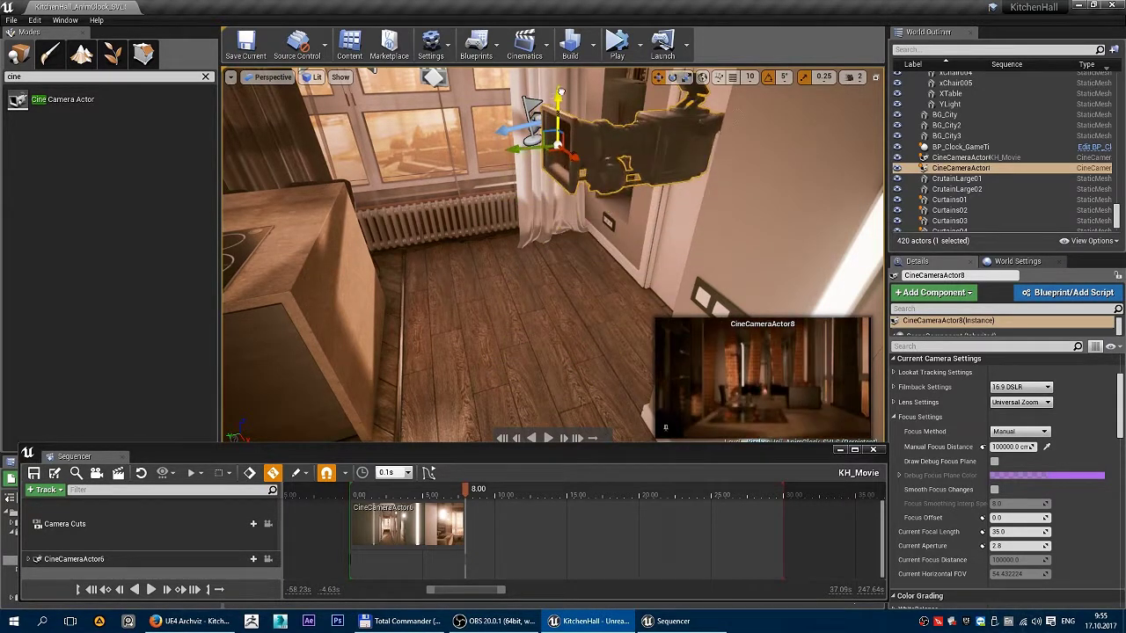
{"action": "right_click_drag", "start_coordinate": [542, 181], "coordinate": [660, 151]}
{"action": "right_click_drag", "start_coordinate": [537, 202], "coordinate": [758, 238]}
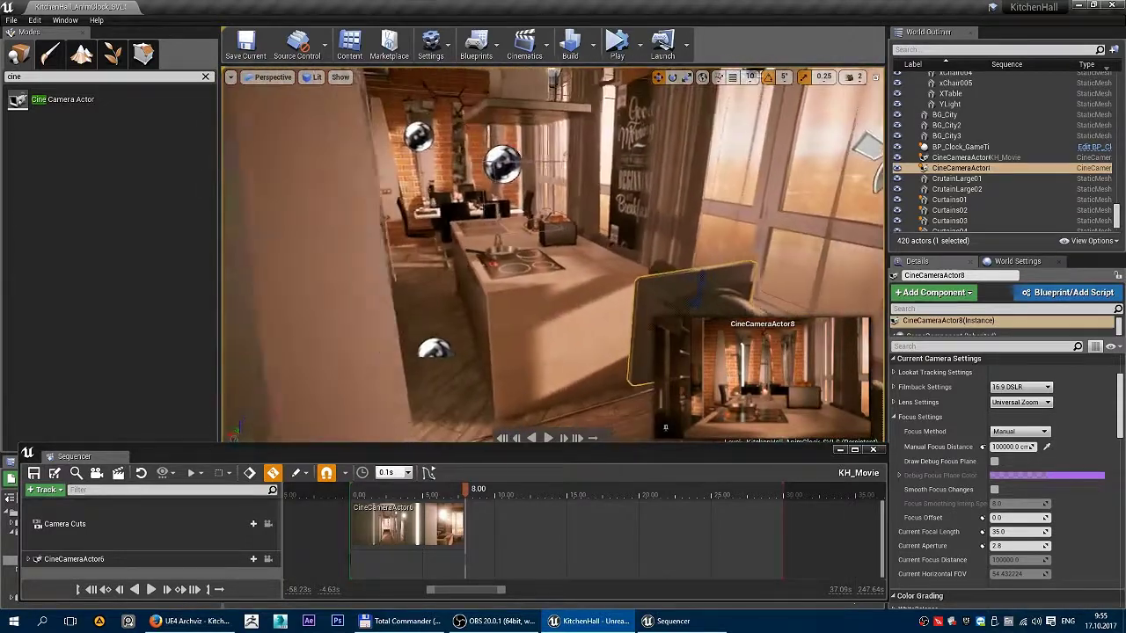
Try the 16:9 Film filmback preset on the new camera and set it to 16:9 Digital Film.
{"action": "left_click", "coordinate": [1020, 387]}
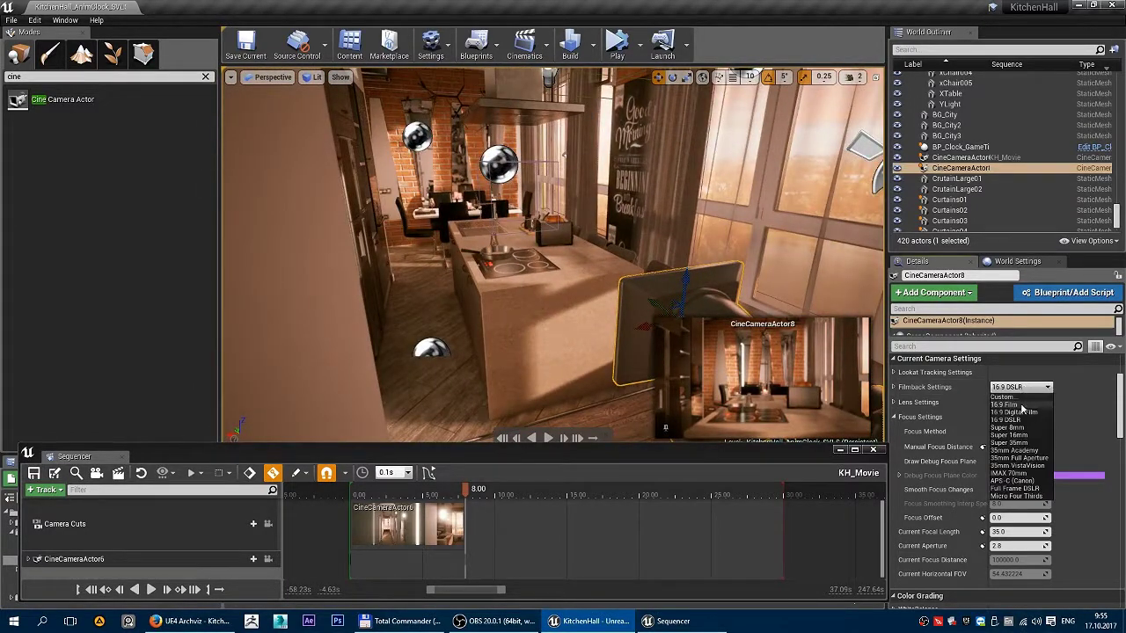
{"action": "left_click", "coordinate": [1023, 405]}
{"action": "left_click", "coordinate": [1020, 387]}
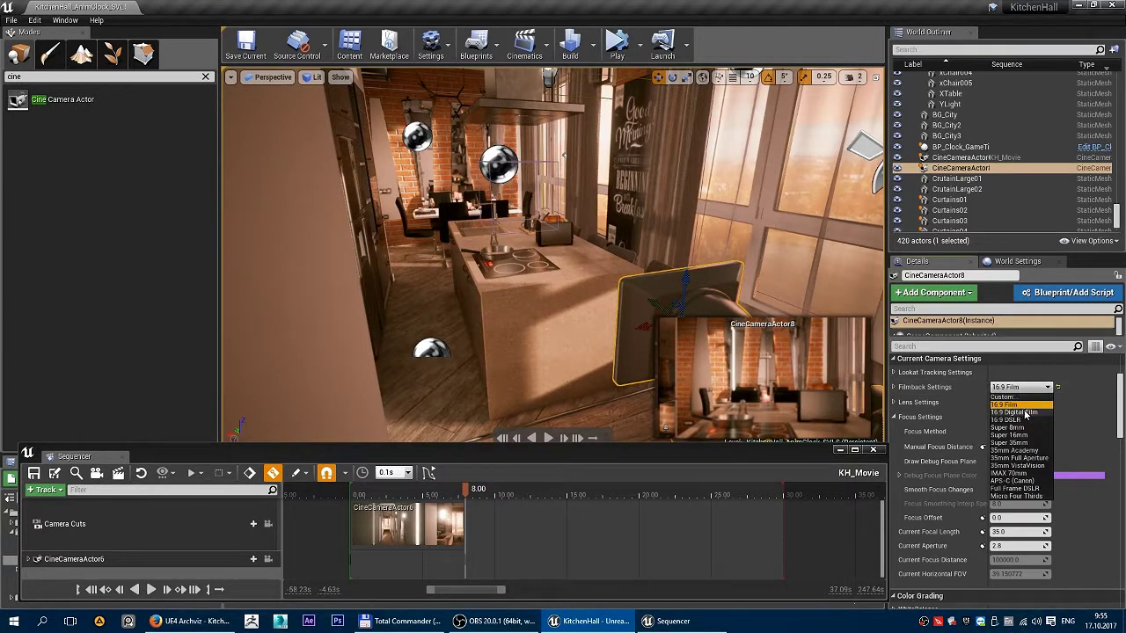
{"action": "left_click", "coordinate": [1025, 415]}
{"action": "left_click", "coordinate": [1023, 387]}
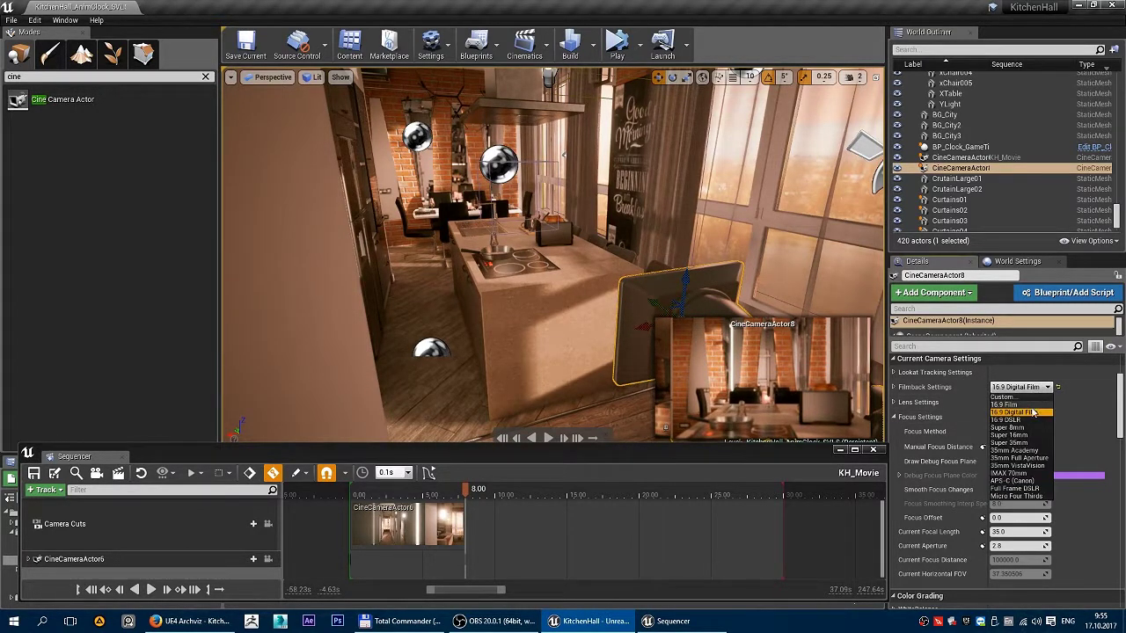
{"action": "left_click", "coordinate": [1035, 412]}
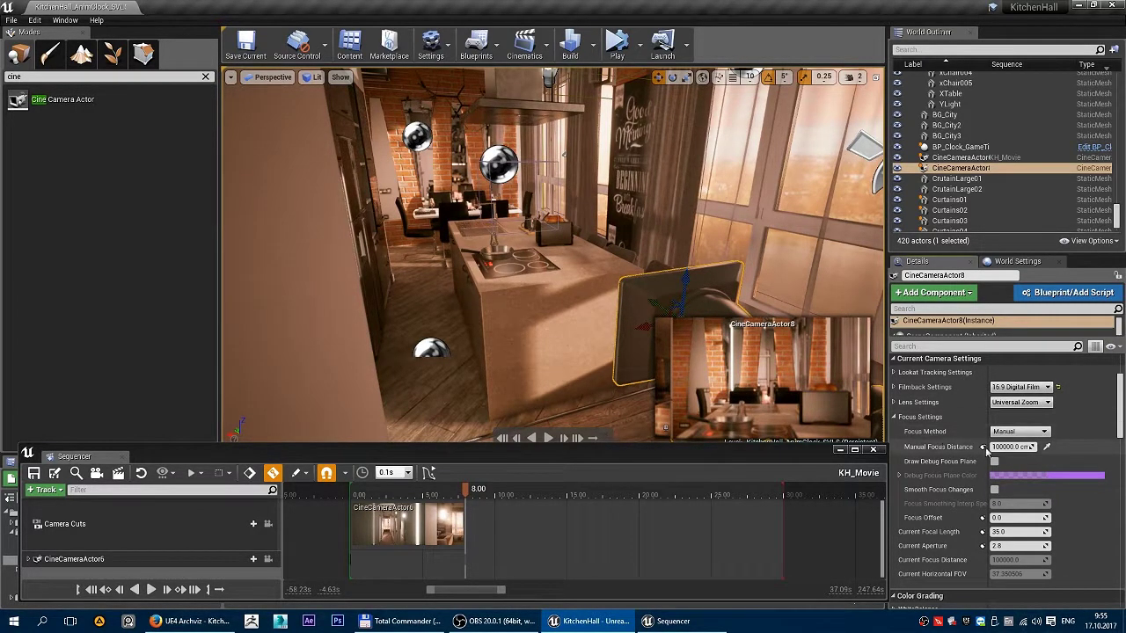
Try the 12mm Prime f/2.8 lens preset on the new camera and set it to 30mm Prime f/1.4.
{"action": "left_click", "coordinate": [895, 402]}
{"action": "left_click", "coordinate": [897, 404]}
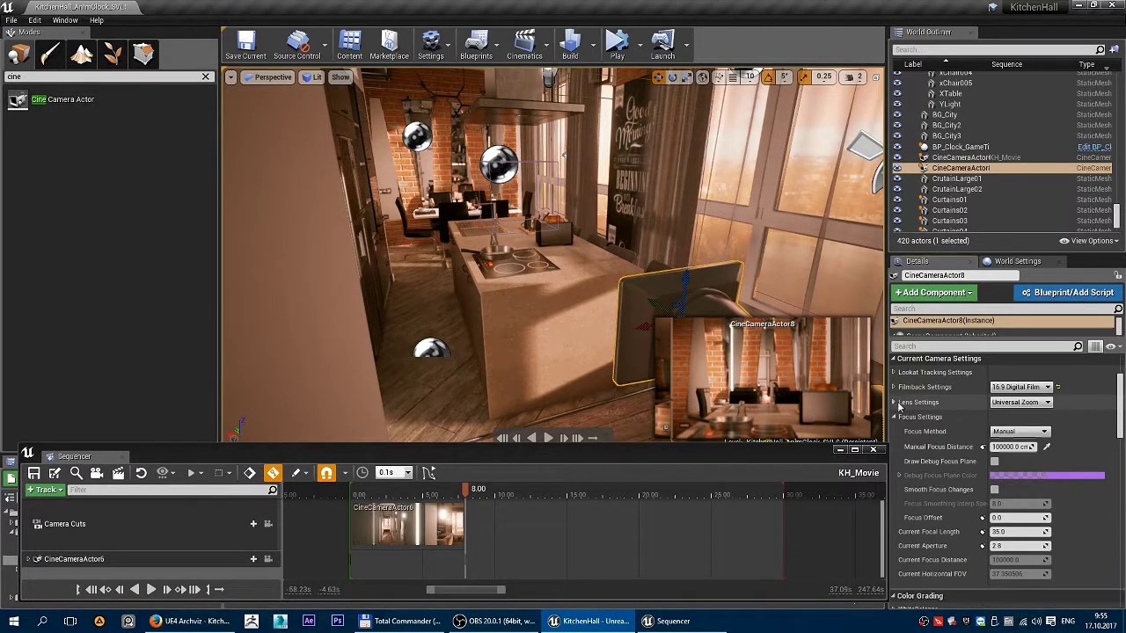
{"action": "left_click", "coordinate": [1045, 403]}
{"action": "left_click", "coordinate": [1038, 420]}
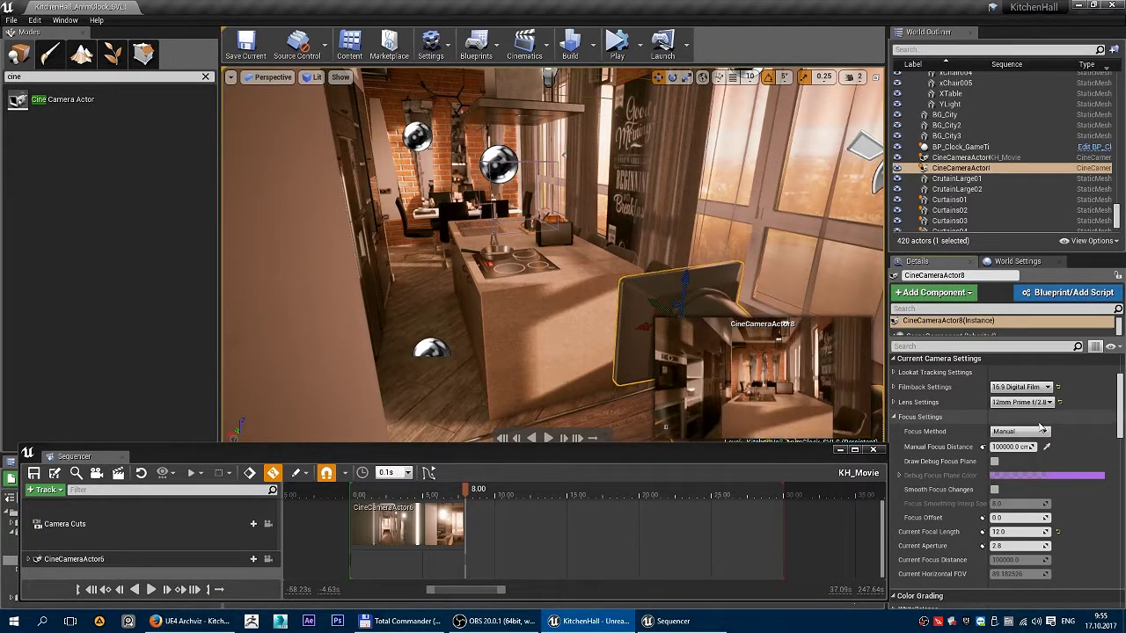
{"action": "left_click", "coordinate": [1042, 406]}
{"action": "left_click", "coordinate": [1025, 428]}
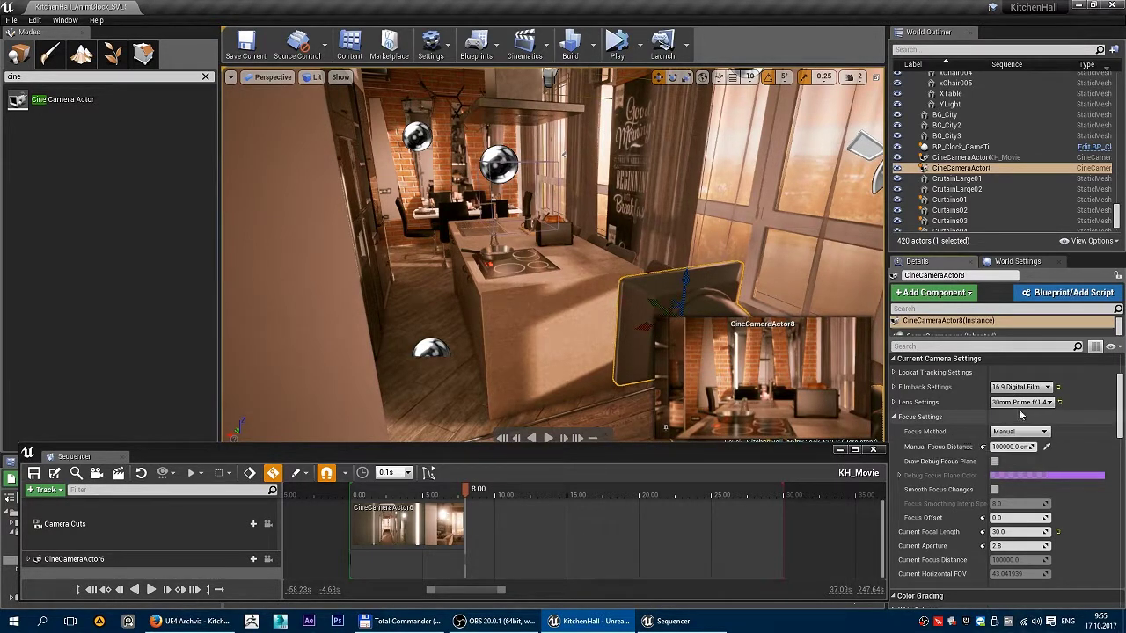
Expand the camera's Lens and Filmback settings and examine the focal length limits, f-stops, sensor size and current focal length.
{"action": "left_click", "coordinate": [919, 402]}
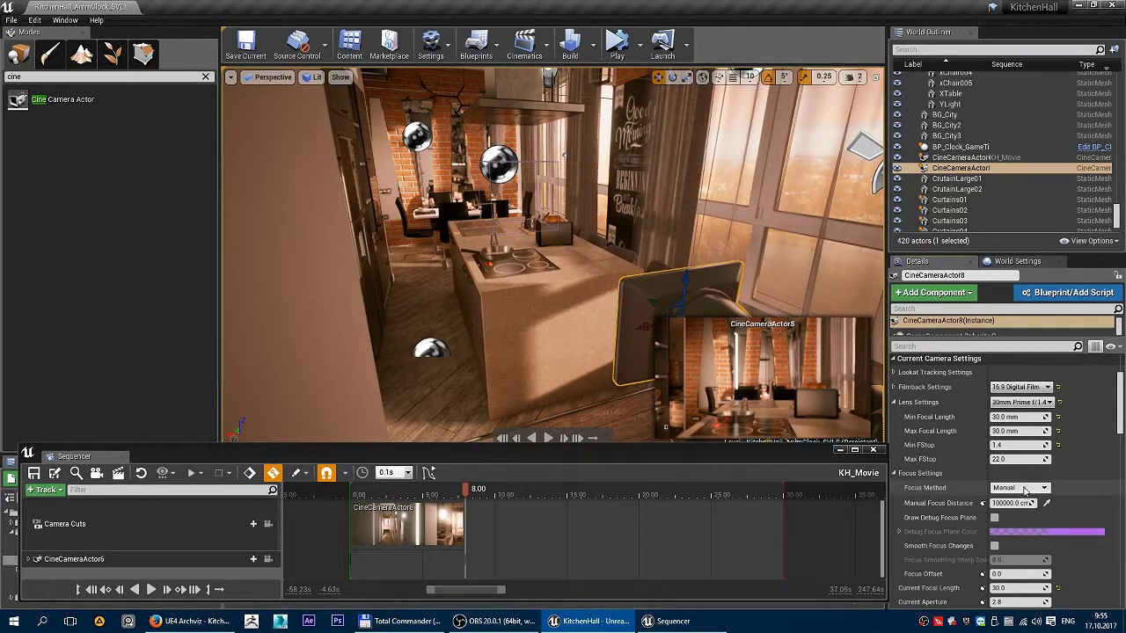
{"action": "scroll", "coordinate": [1012, 488], "scroll_direction": "down", "scroll_amount": 2}
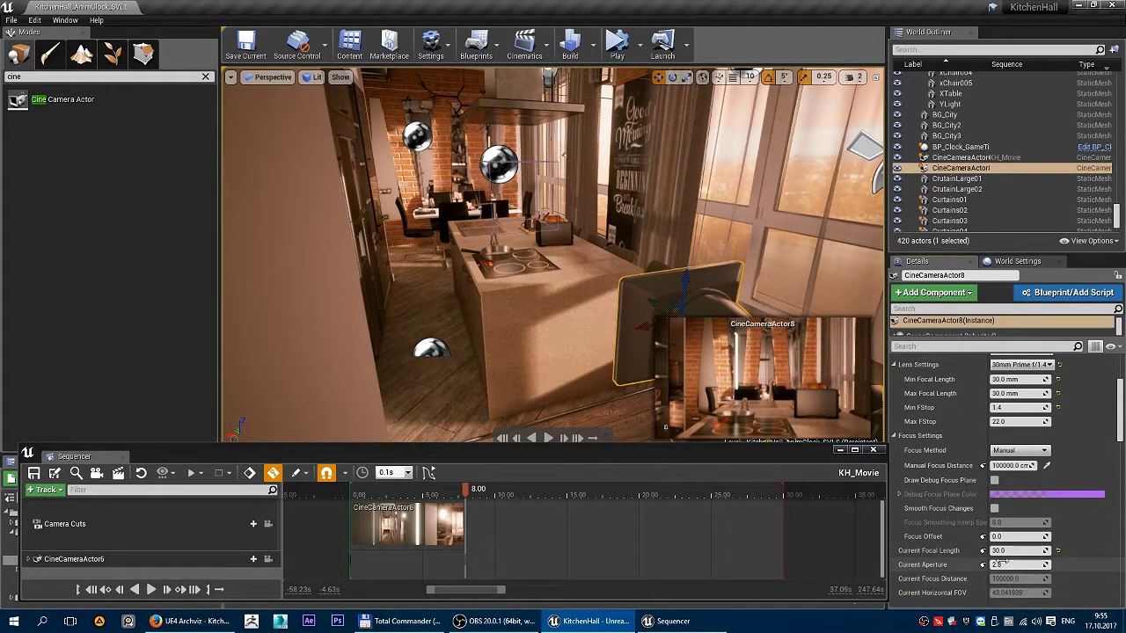
{"action": "left_click", "coordinate": [1016, 551]}
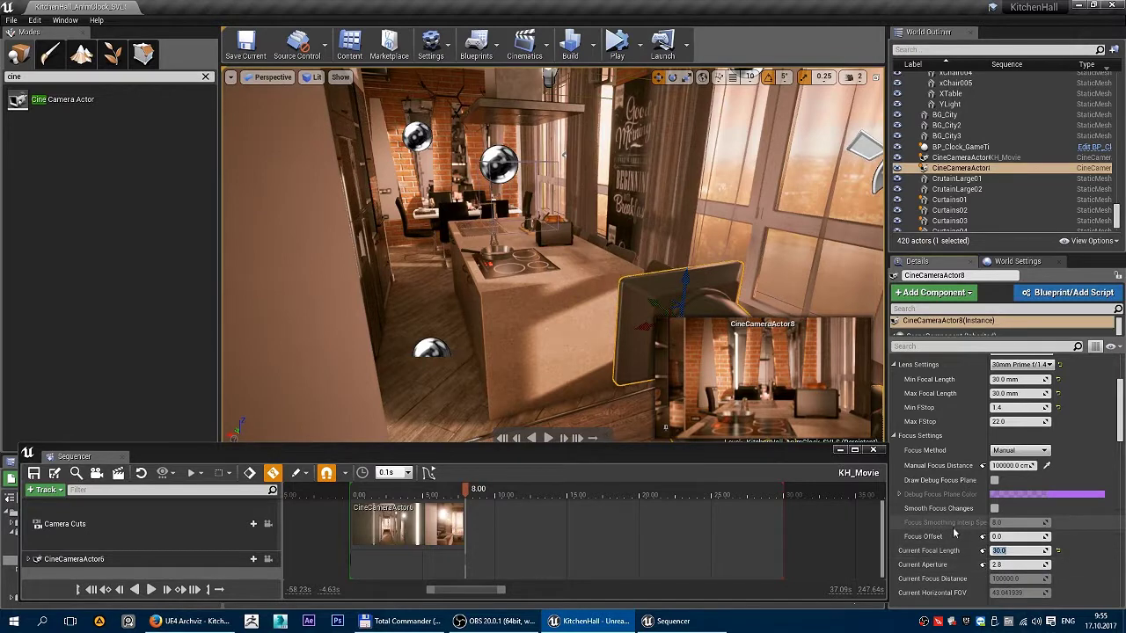
{"action": "scroll", "coordinate": [934, 501], "scroll_direction": "up", "scroll_amount": 2}
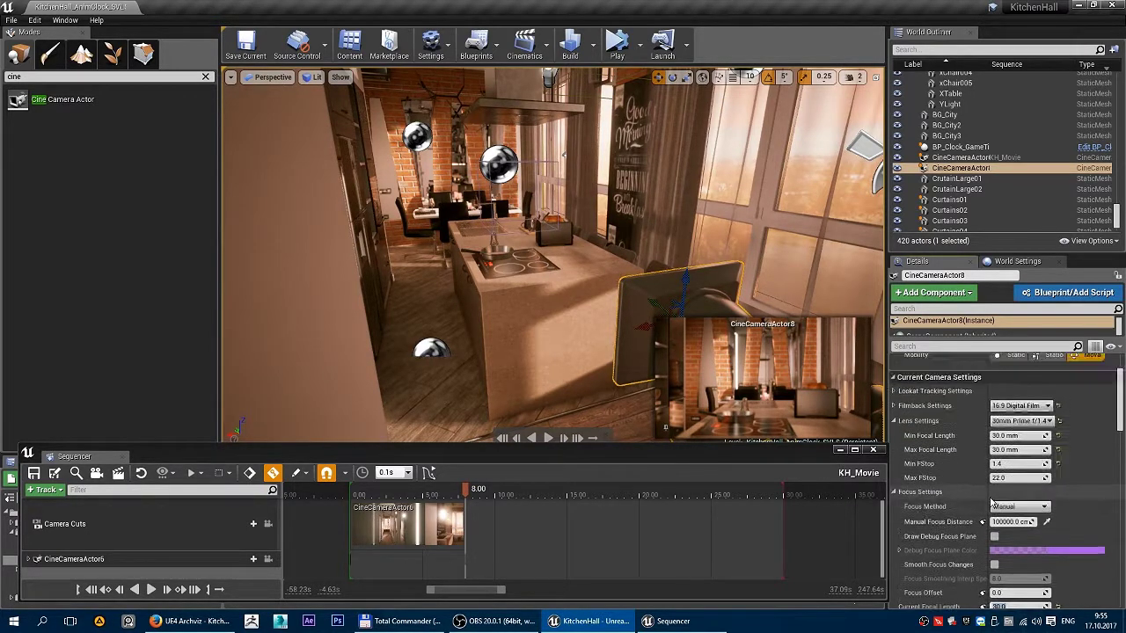
{"action": "left_click", "coordinate": [895, 407]}
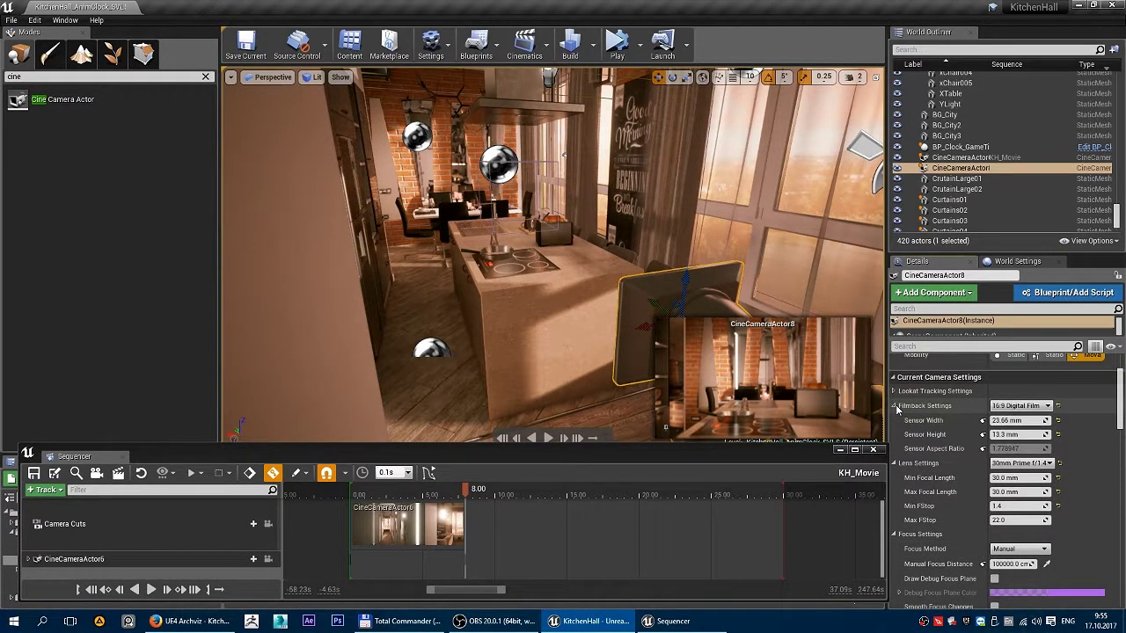
{"action": "scroll", "coordinate": [950, 479], "scroll_direction": "down", "scroll_amount": 4}
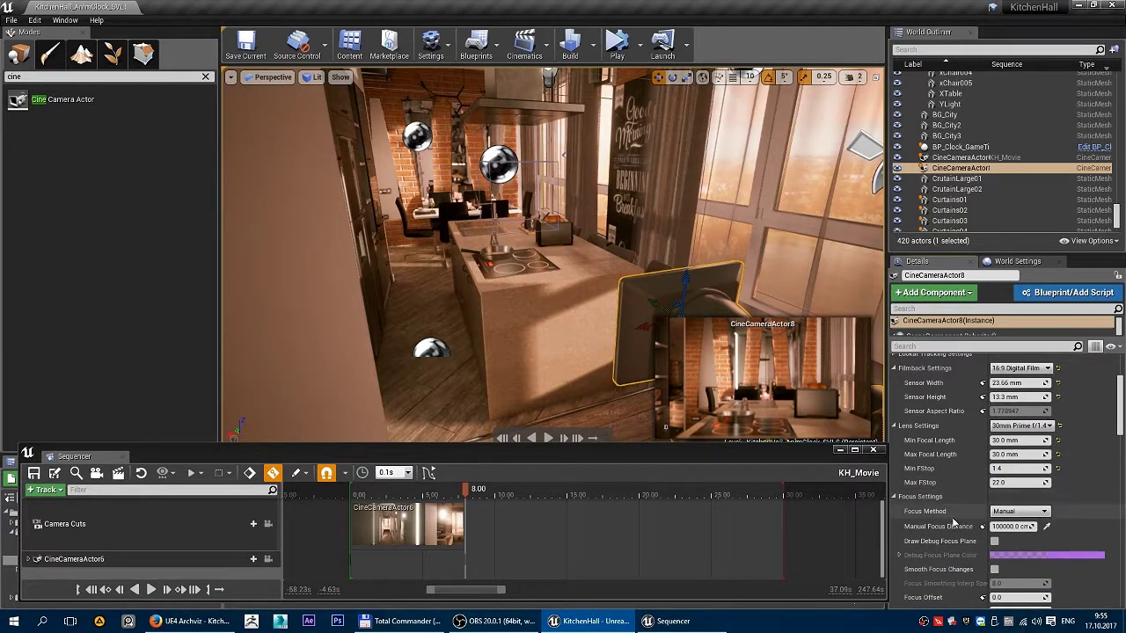
{"action": "scroll", "coordinate": [958, 525], "scroll_direction": "up", "scroll_amount": 3}
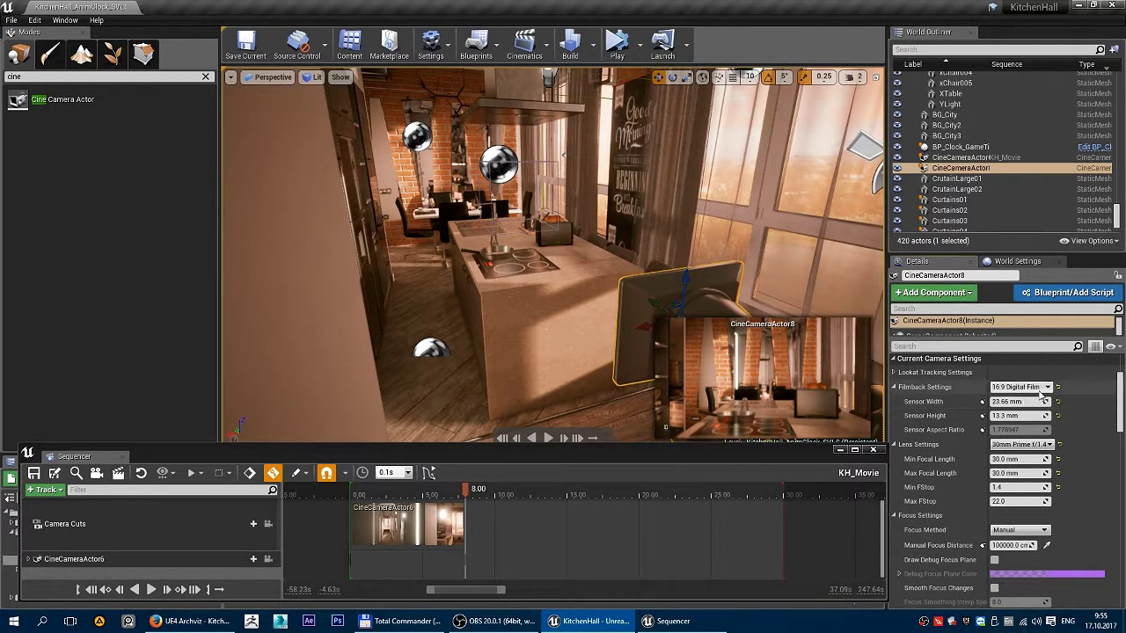
{"action": "left_click", "coordinate": [1021, 445]}
{"action": "left_click", "coordinate": [1024, 455]}
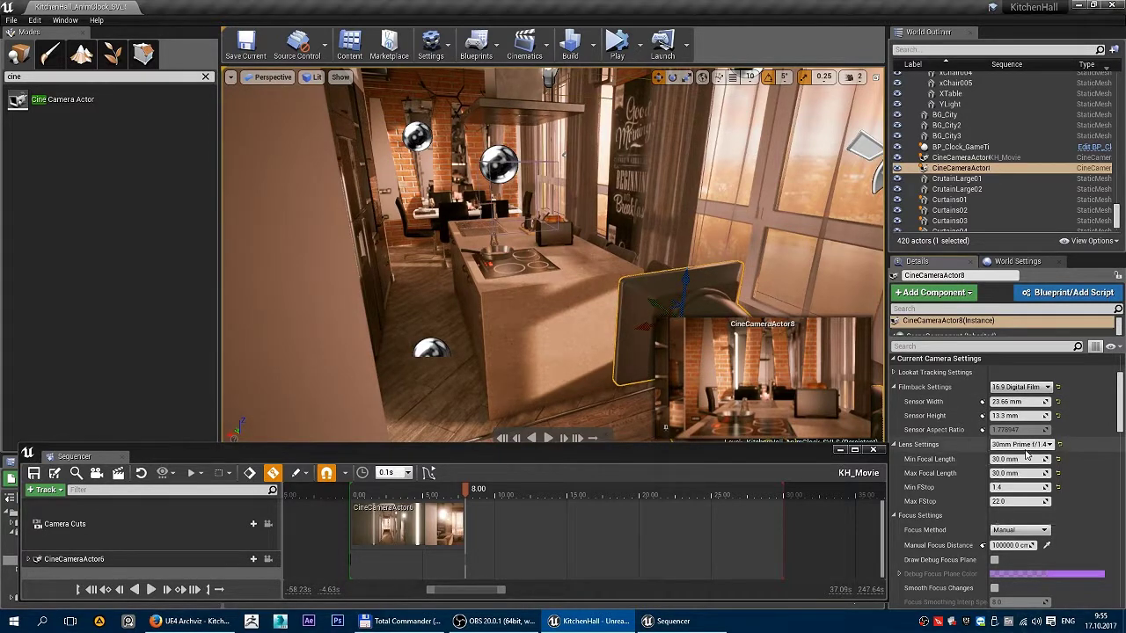
{"action": "scroll", "coordinate": [952, 493], "scroll_direction": "down", "scroll_amount": 2}
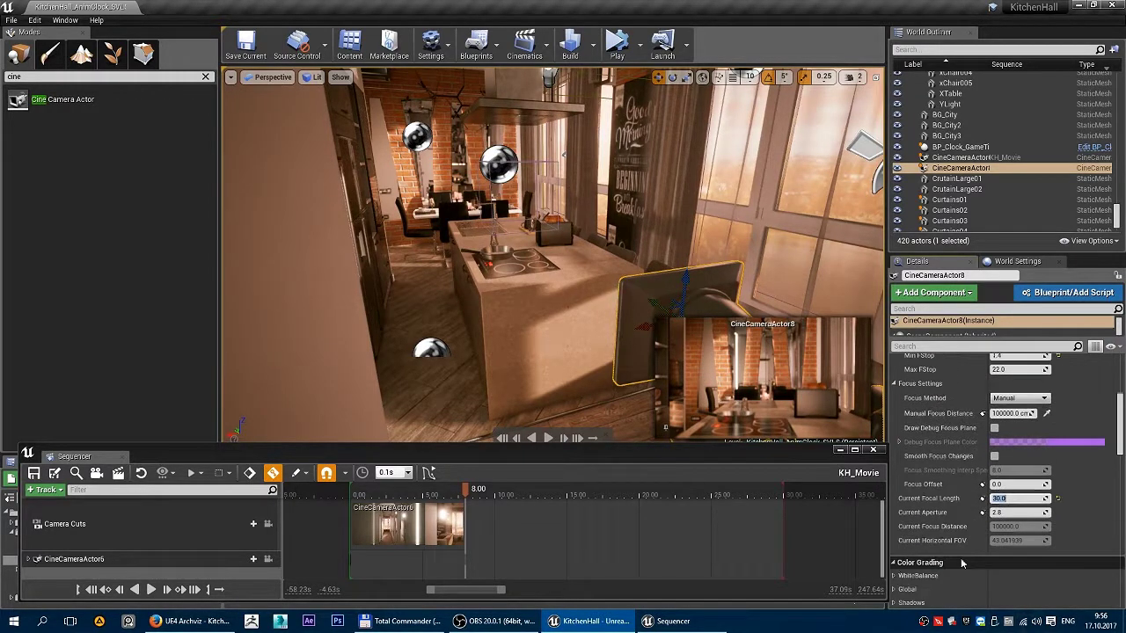
{"action": "scroll", "coordinate": [991, 531], "scroll_direction": "up", "scroll_amount": 1}
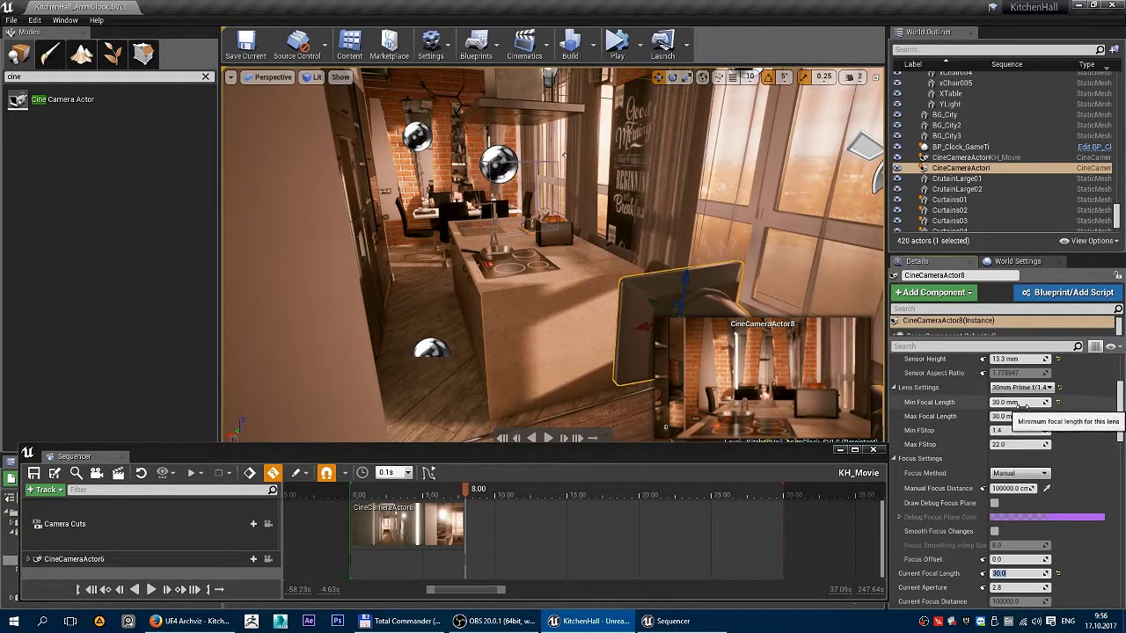
Try a lower Min Focal Length for the lens and reset it to the default 4.0 mm.
{"action": "mouse_move", "coordinate": [1017, 402]}
{"action": "left_mouse_down"}
{"action": "mouse_move", "coordinate": [985, 402]}
{"action": "mouse_move", "coordinate": [1030, 402]}
{"action": "left_mouse_up"}
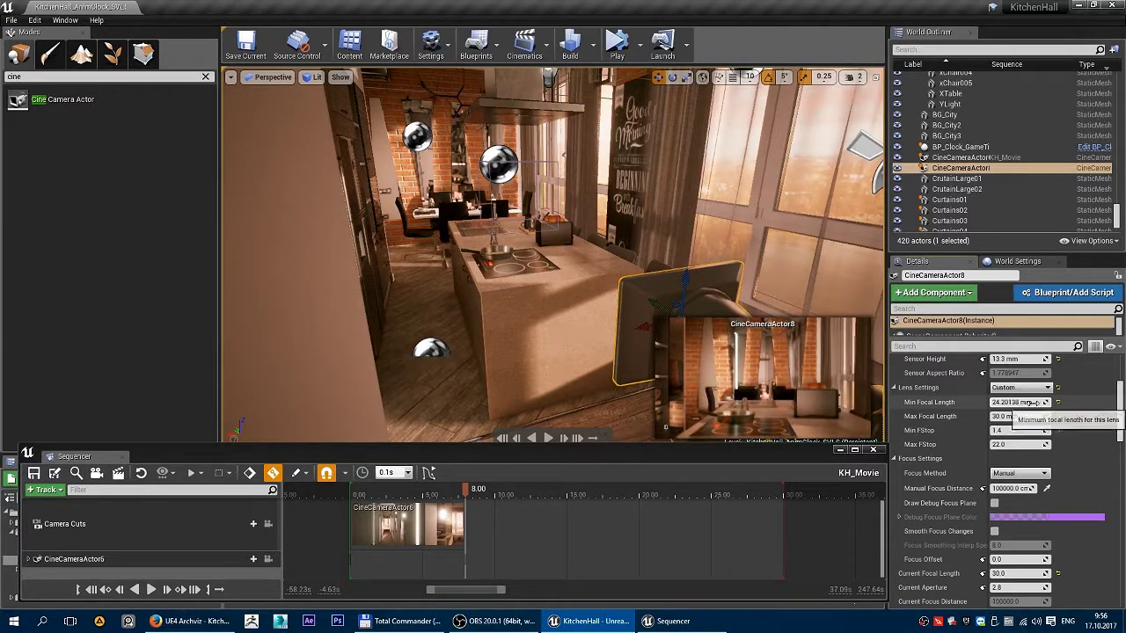
{"action": "left_click", "coordinate": [1058, 402]}
{"action": "scroll", "coordinate": [983, 415], "scroll_direction": "up", "scroll_amount": 2}
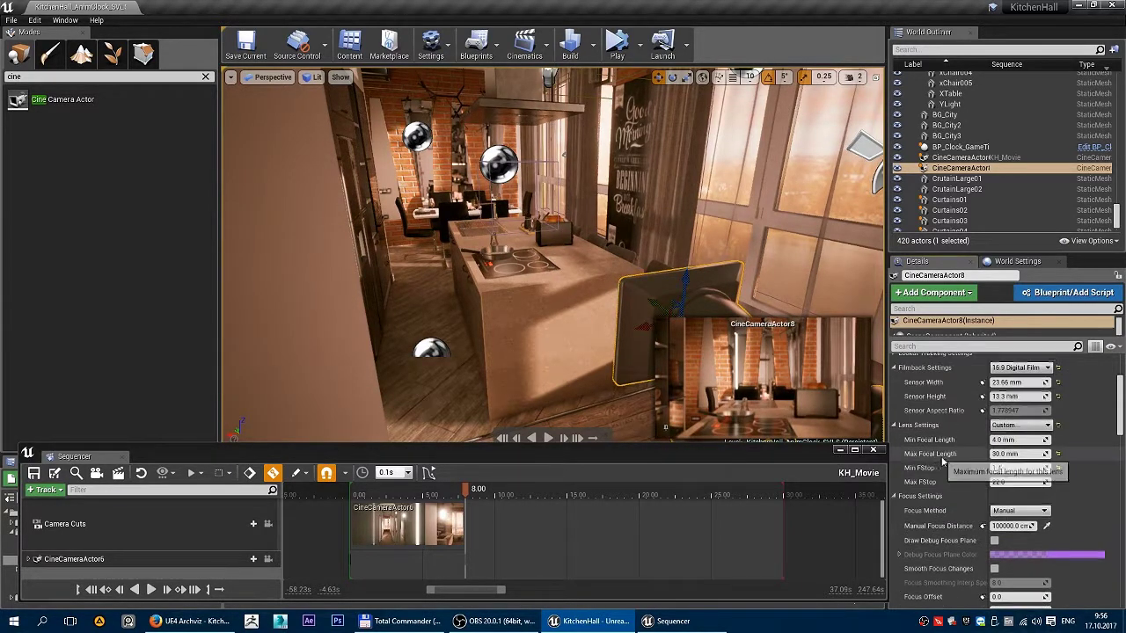
Try a Current Focal Length of 24 on the new camera and set it back to 30.
{"action": "scroll", "coordinate": [994, 440], "scroll_direction": "down", "scroll_amount": 6}
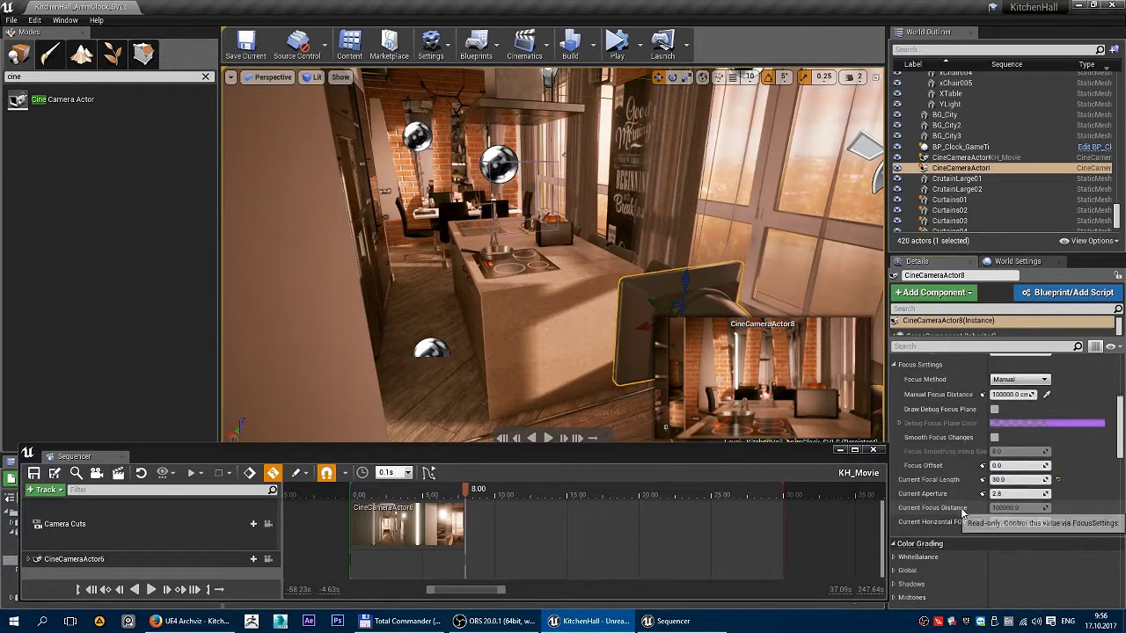
{"action": "left_click_drag", "start_coordinate": [1020, 479], "coordinate": [998, 479]}
{"action": "left_click", "coordinate": [1018, 479]}
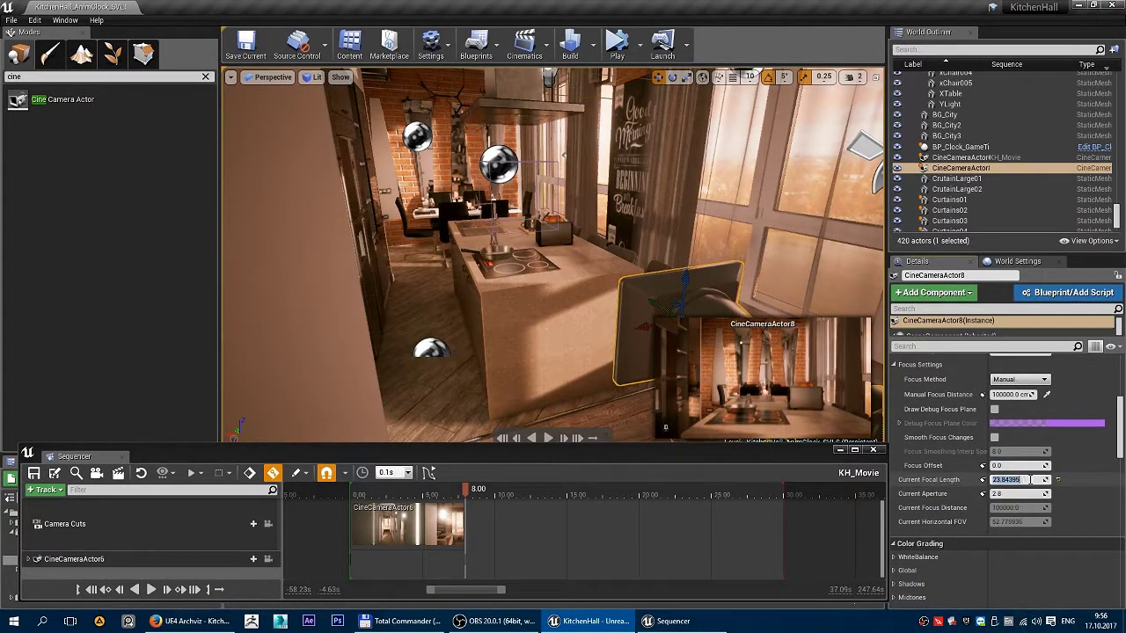
{"action": "type", "text": "24"}
{"action": "key", "text": "Return"}
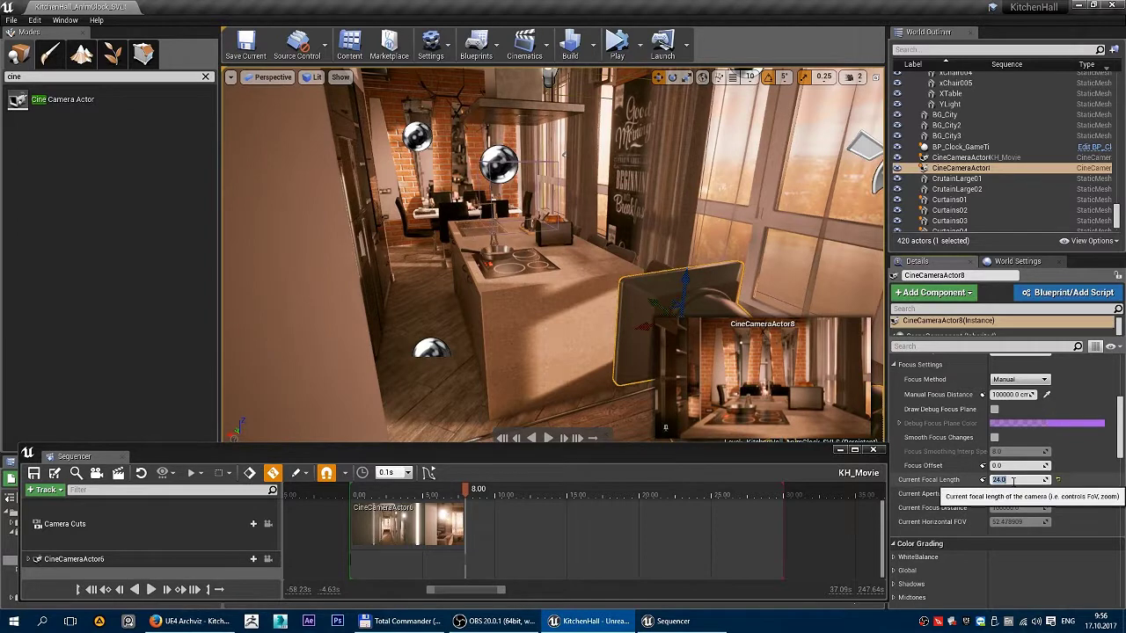
{"action": "type", "text": "30"}
{"action": "key", "text": "Return"}
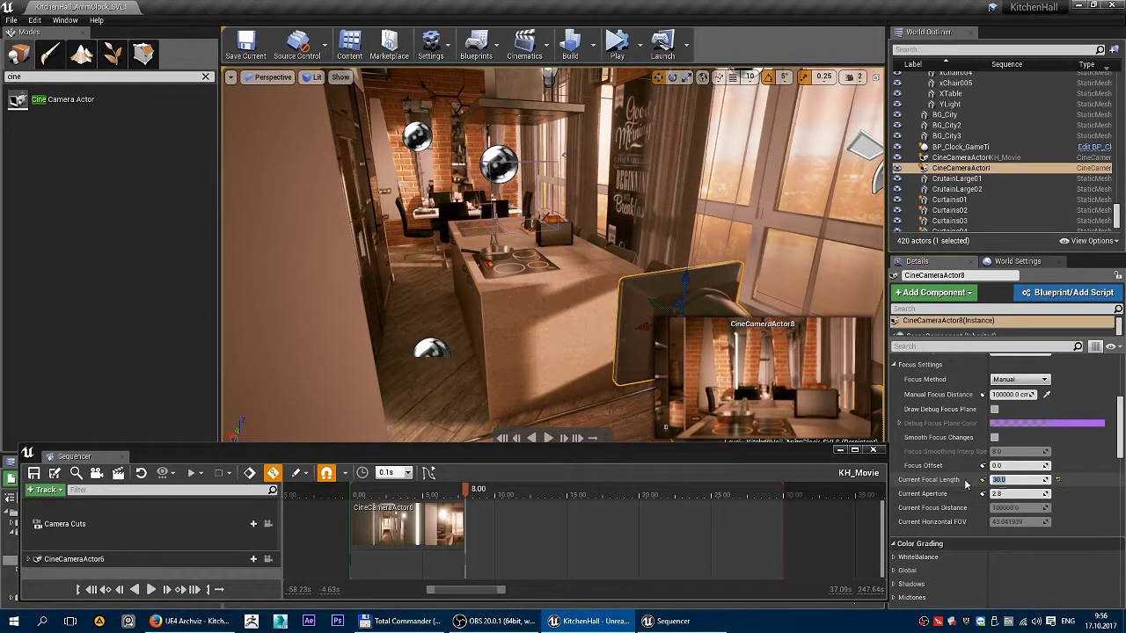
Set the new camera's Current Focal Length to 24.
{"action": "scroll", "coordinate": [950, 497], "scroll_direction": "up", "scroll_amount": 3}
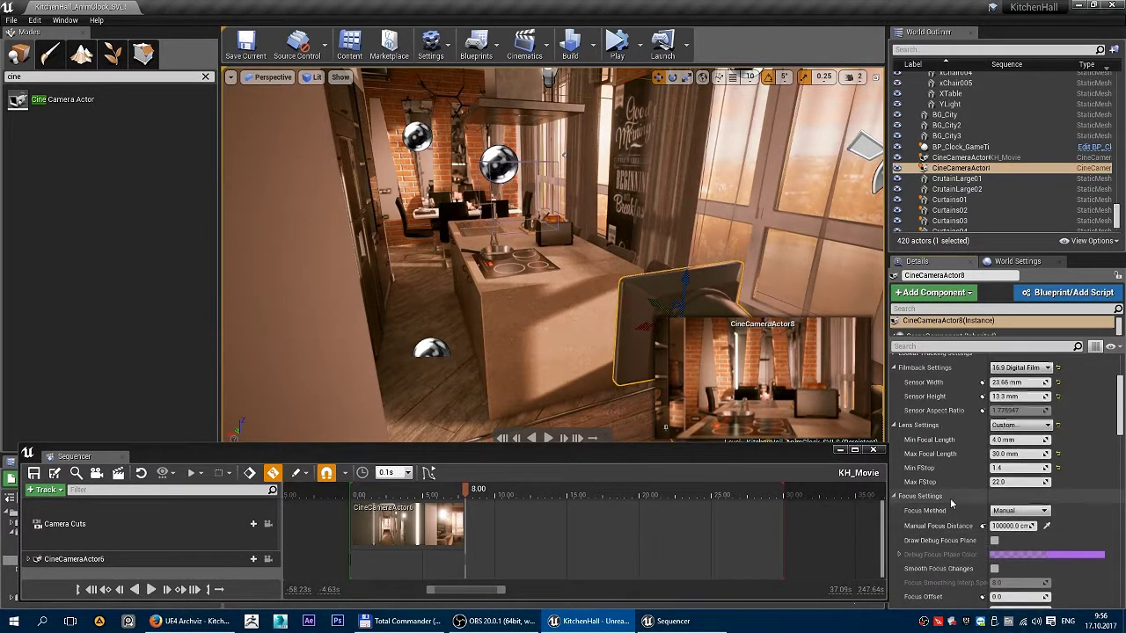
{"action": "scroll", "coordinate": [1021, 428], "scroll_direction": "down", "scroll_amount": 3}
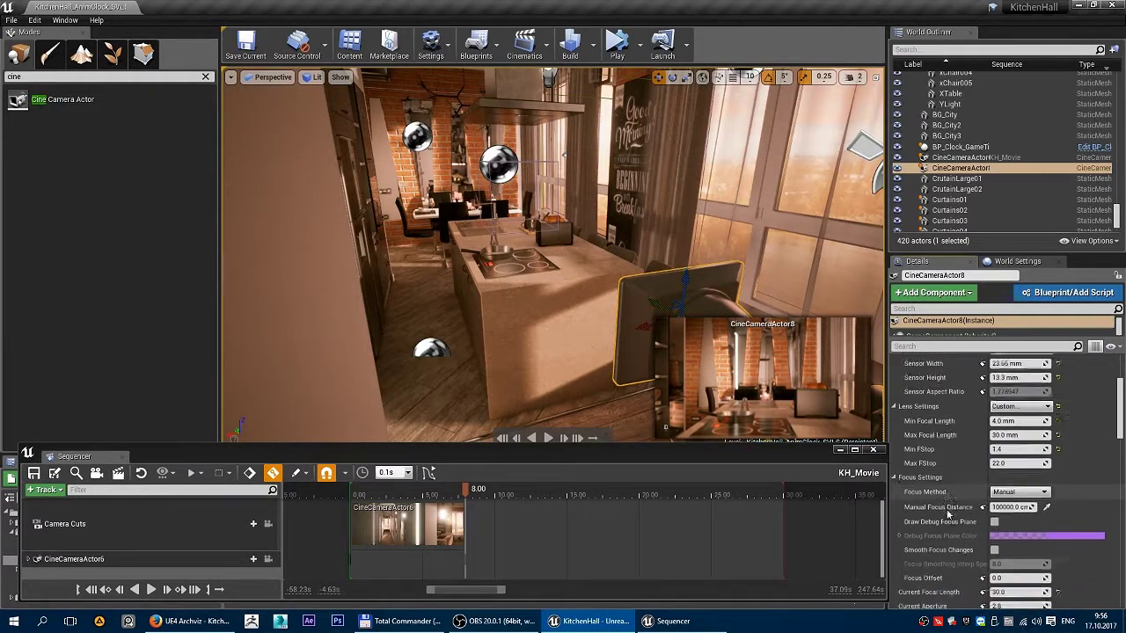
{"action": "left_click_drag", "start_coordinate": [1015, 498], "coordinate": [1014, 500]}
{"action": "left_click", "coordinate": [1015, 499]}
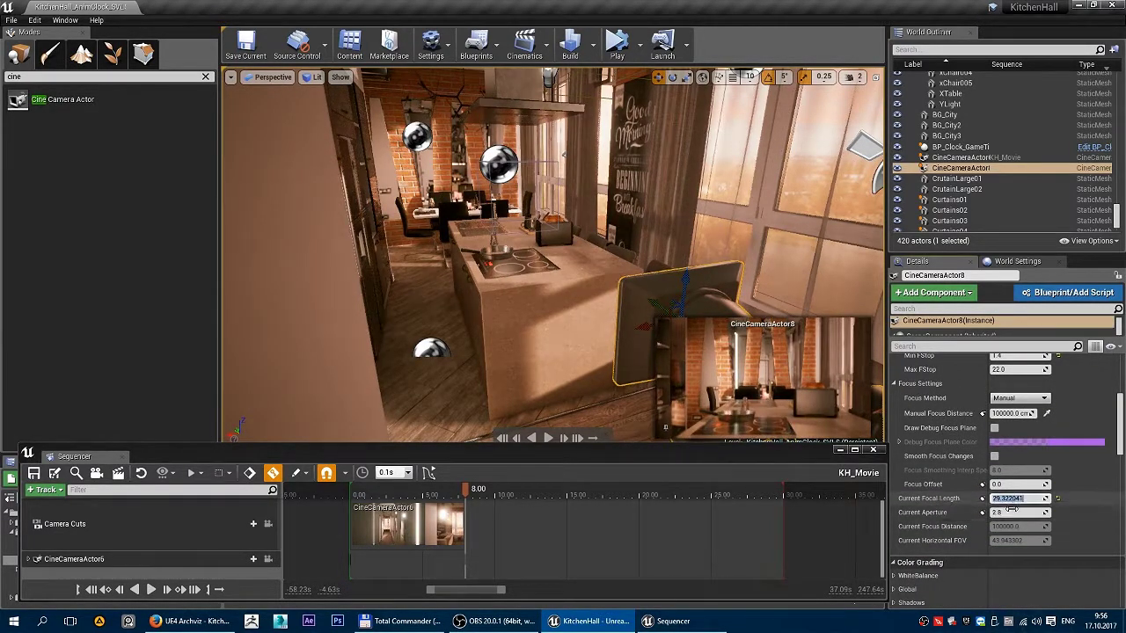
{"action": "type", "text": "24"}
{"action": "key", "text": "Return"}
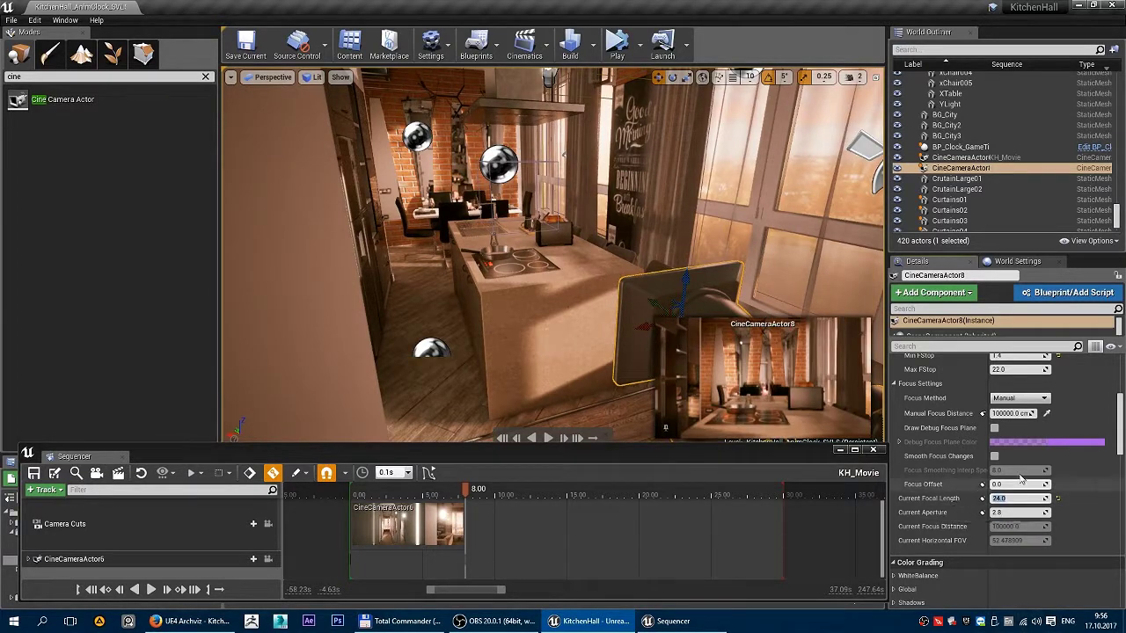
Turn on Draw Debug Focus Plane for CineCameraActor8 and set its Manual Focus Distance to 240 cm.
{"action": "right_click_drag", "start_coordinate": [589, 237], "coordinate": [619, 244]}
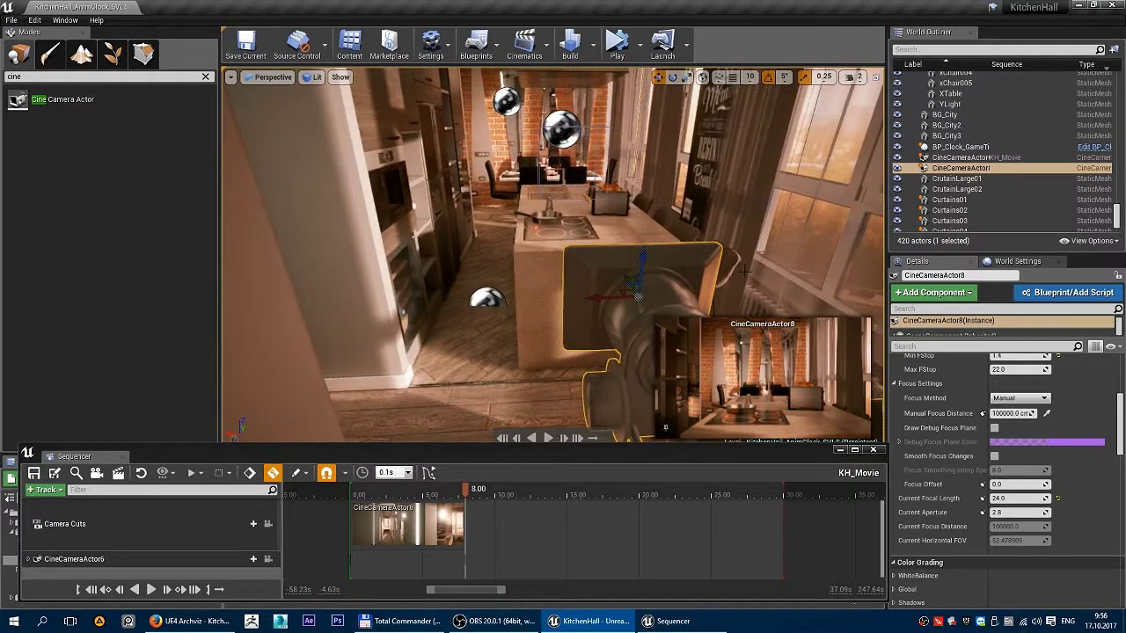
{"action": "left_click", "coordinate": [994, 427]}
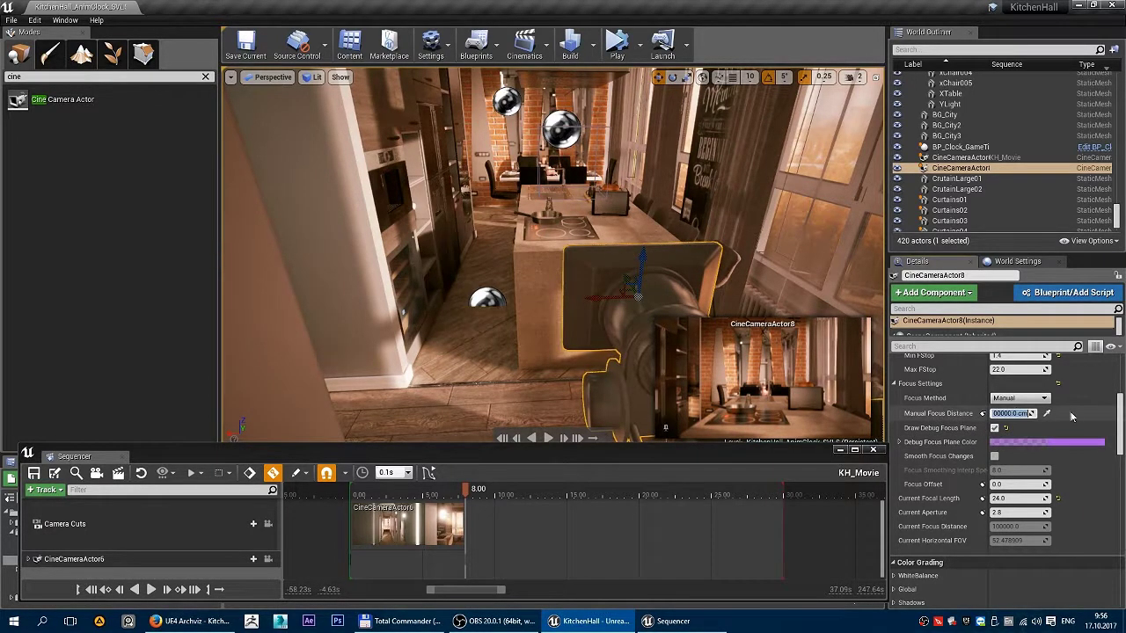
{"action": "type", "text": "240"}
{"action": "key", "text": "Return"}
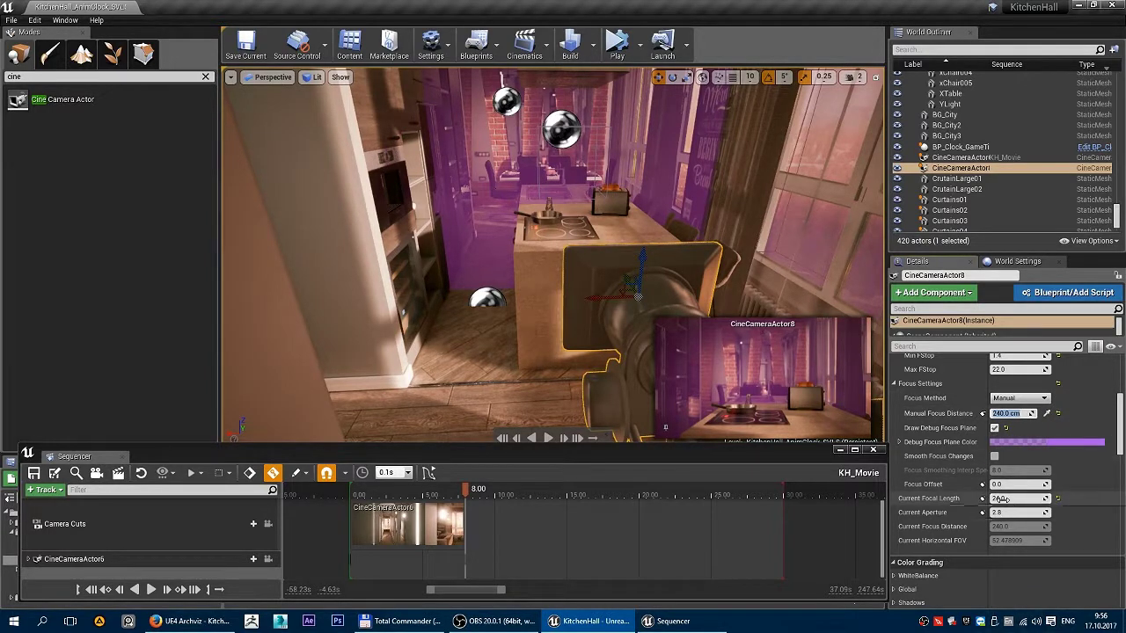
Raise the kitchen camera slightly and set its Current Focal Length to 18.
{"action": "left_click_drag", "start_coordinate": [640, 273], "coordinate": [649, 243]}
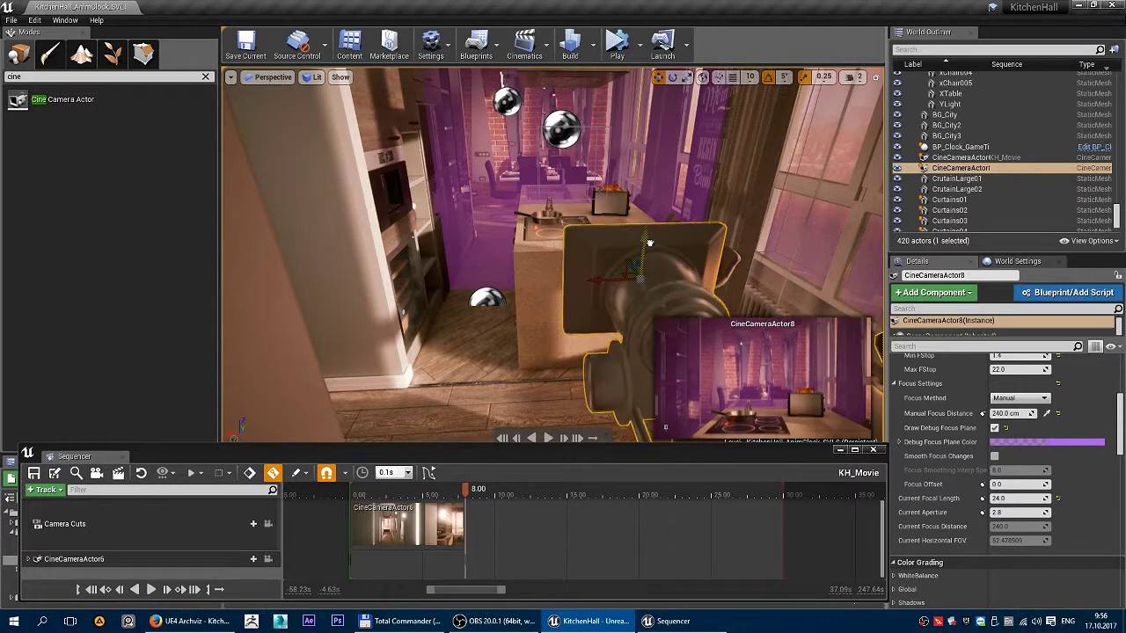
{"action": "left_click", "coordinate": [1014, 497]}
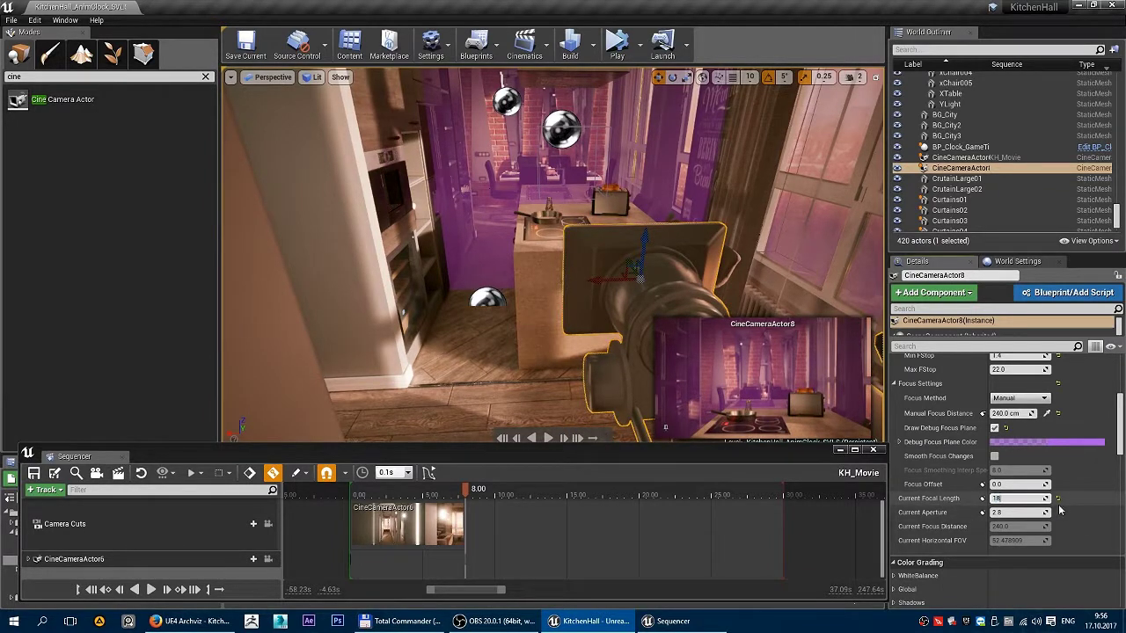
{"action": "type", "text": "18"}
{"action": "key", "text": "Return"}
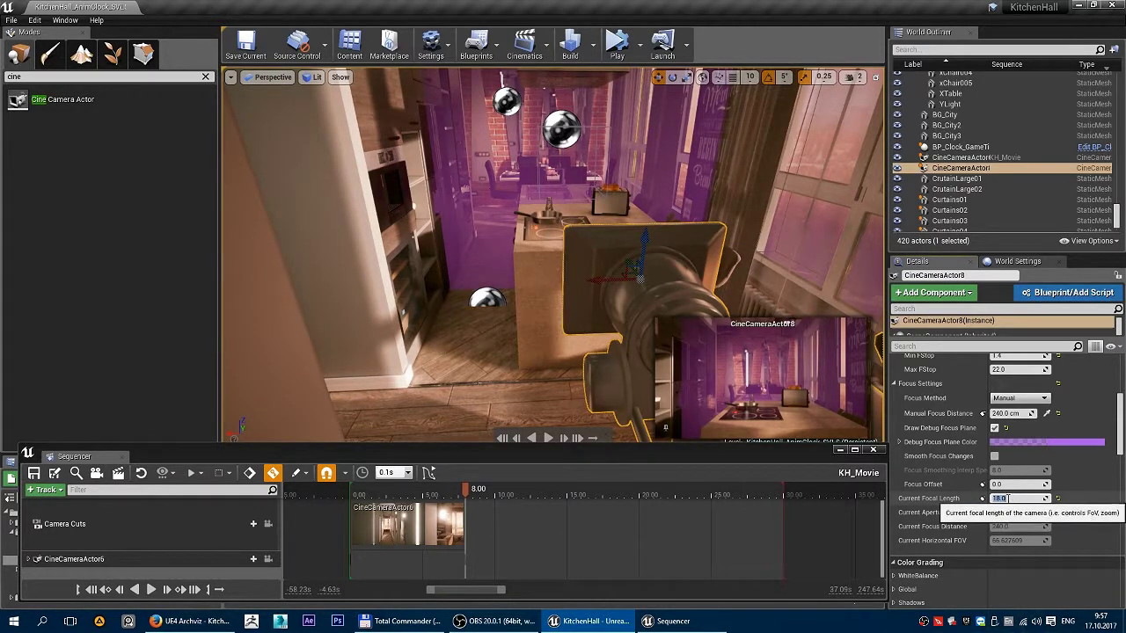
Turn off the debug focus plane and fine-tune the kitchen camera's height and rotation beside the wall.
{"action": "left_click", "coordinate": [994, 428]}
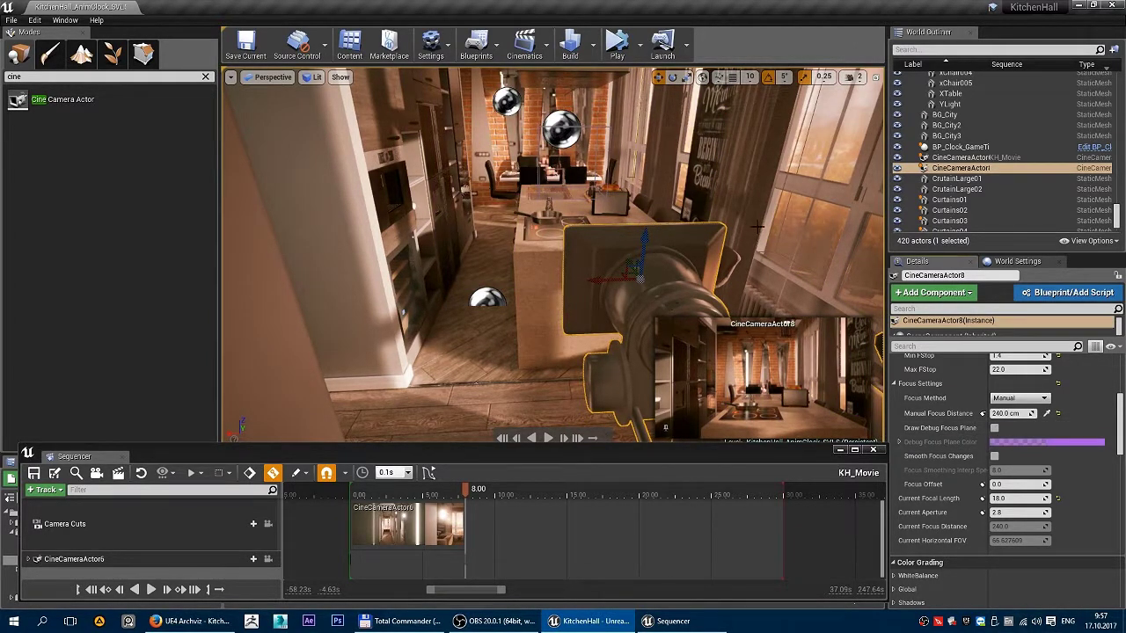
{"action": "right_click_drag", "start_coordinate": [757, 227], "coordinate": [585, 220]}
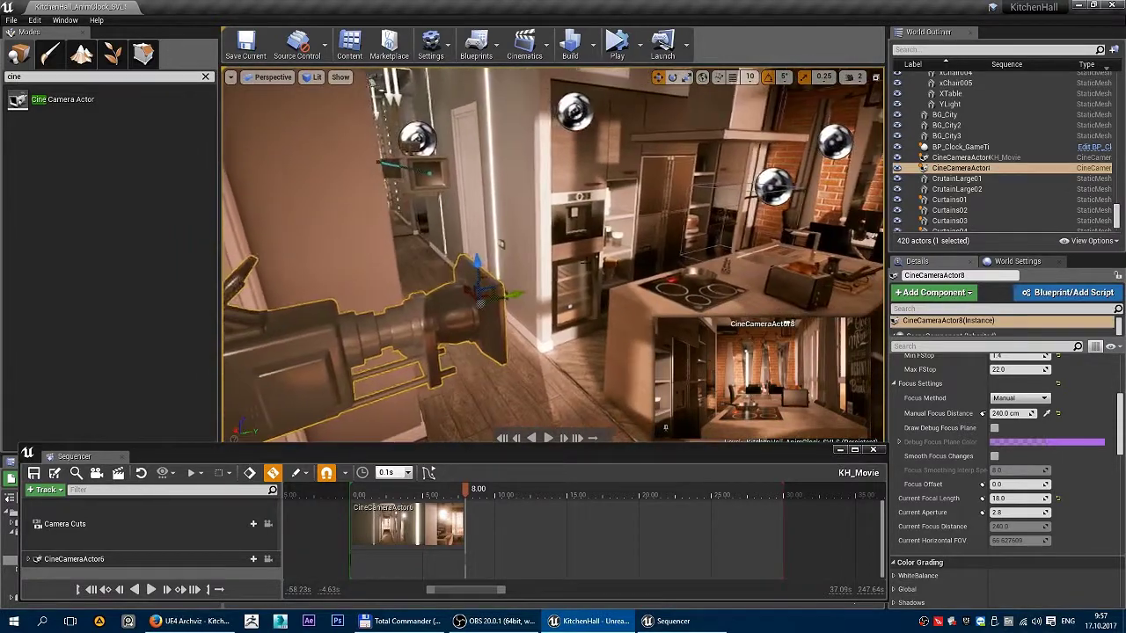
{"action": "left_click_drag", "start_coordinate": [479, 274], "coordinate": [476, 248]}
{"action": "right_click_drag", "start_coordinate": [483, 264], "coordinate": [616, 290]}
{"action": "key", "text": "e"}
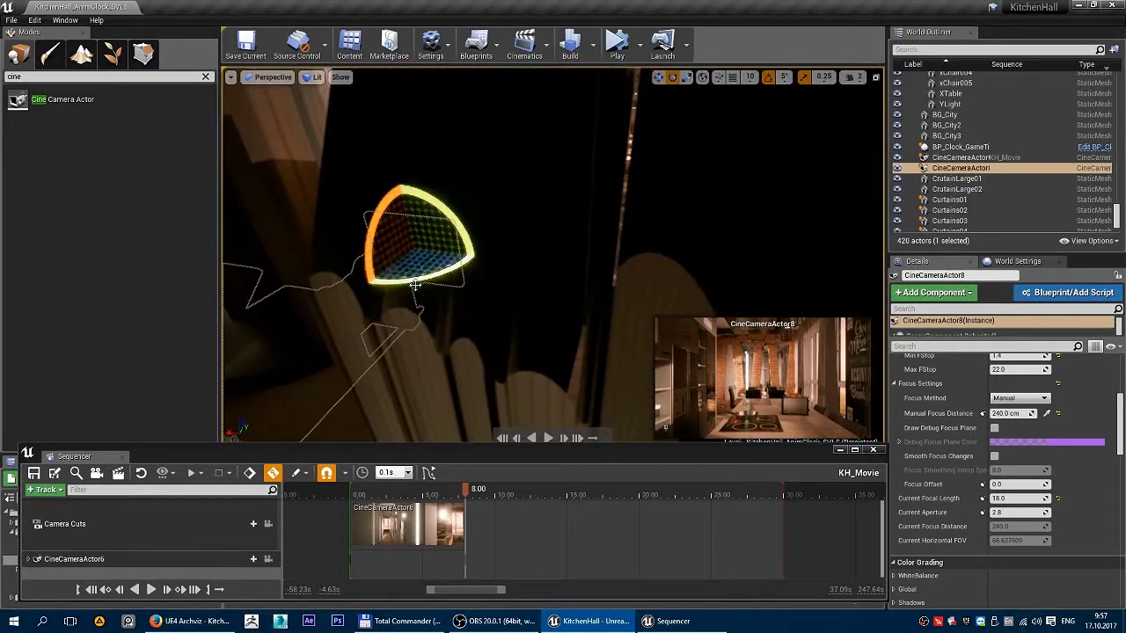
{"action": "left_click_drag", "start_coordinate": [419, 283], "coordinate": [367, 277]}
{"action": "right_click_drag", "start_coordinate": [493, 281], "coordinate": [343, 211]}
{"action": "key", "text": "w"}
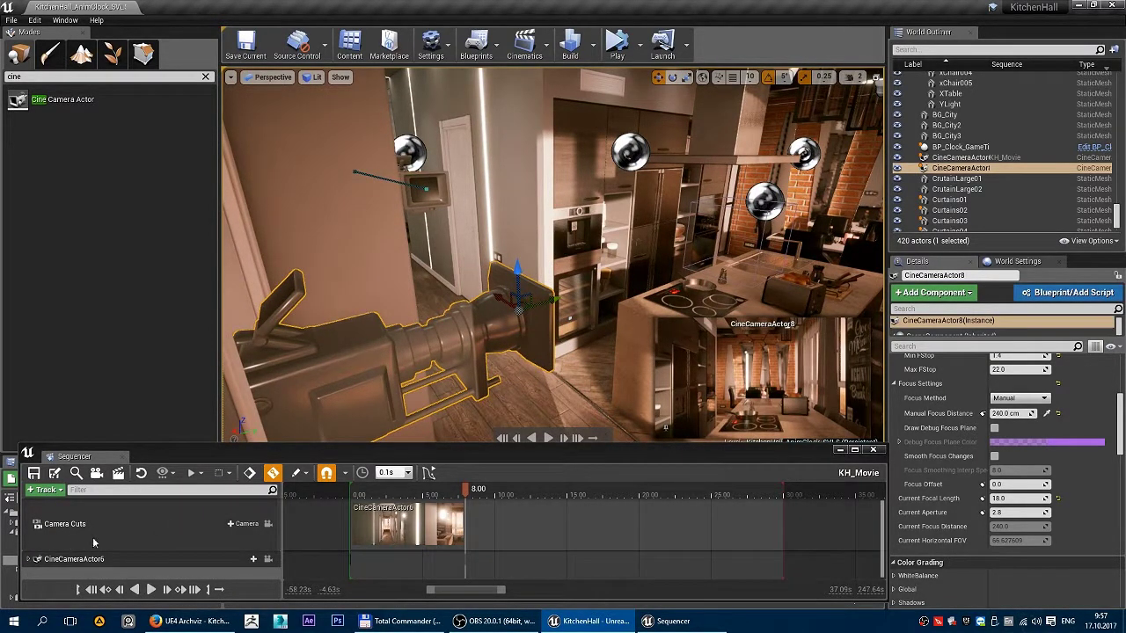
Add CineCameraActor8 to the Camera Cuts track at 8.00 seconds.
{"action": "left_click", "coordinate": [51, 494]}
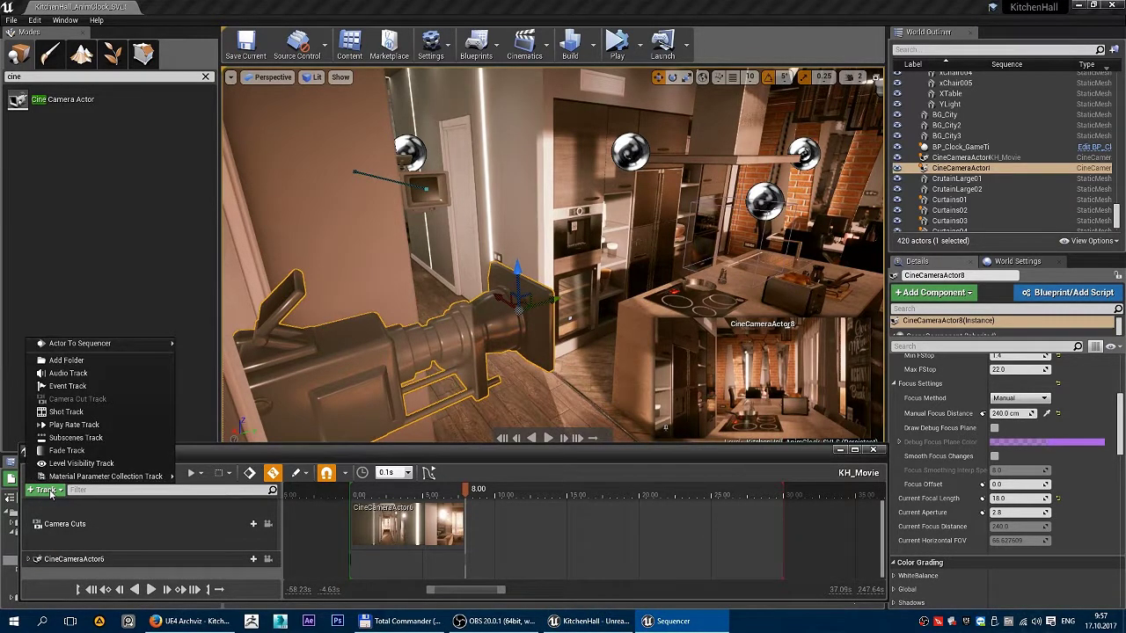
{"action": "left_click", "coordinate": [245, 525]}
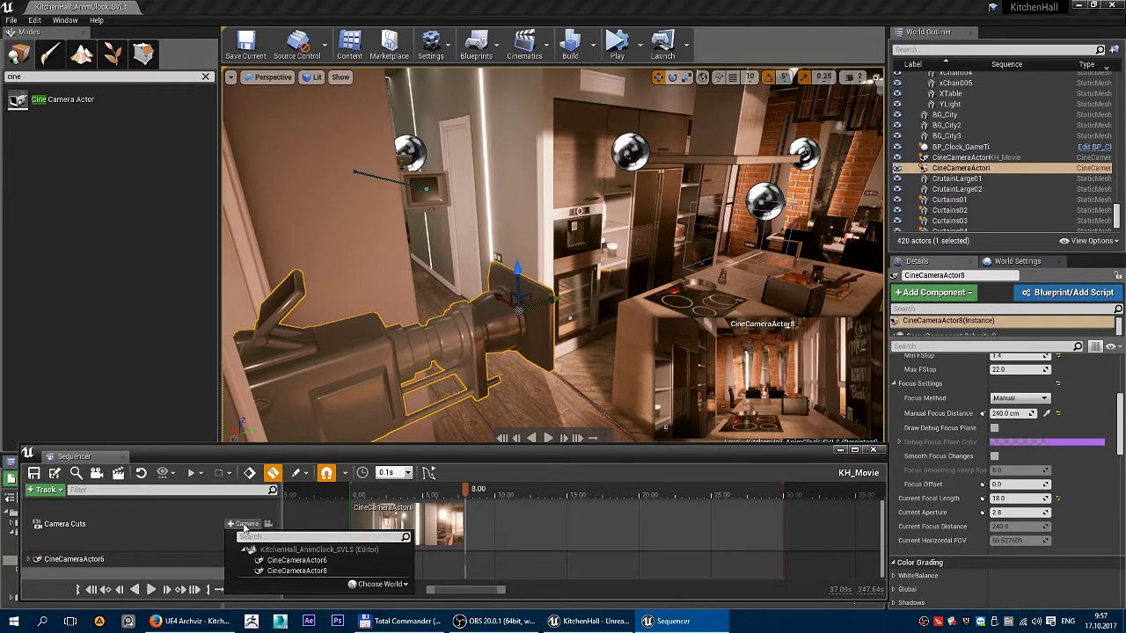
{"action": "left_click", "coordinate": [324, 572]}
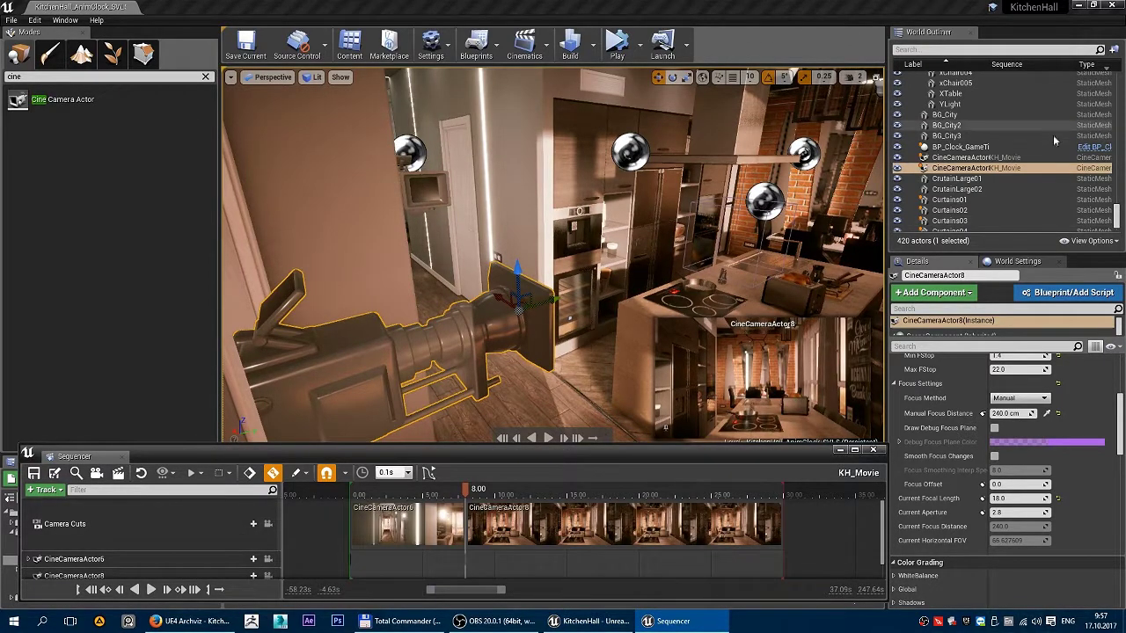
Scrub back through the hallway camera's section to check its movement, stopping at 4.00 seconds.
{"action": "right_click_drag", "start_coordinate": [553, 255], "coordinate": [576, 268]}
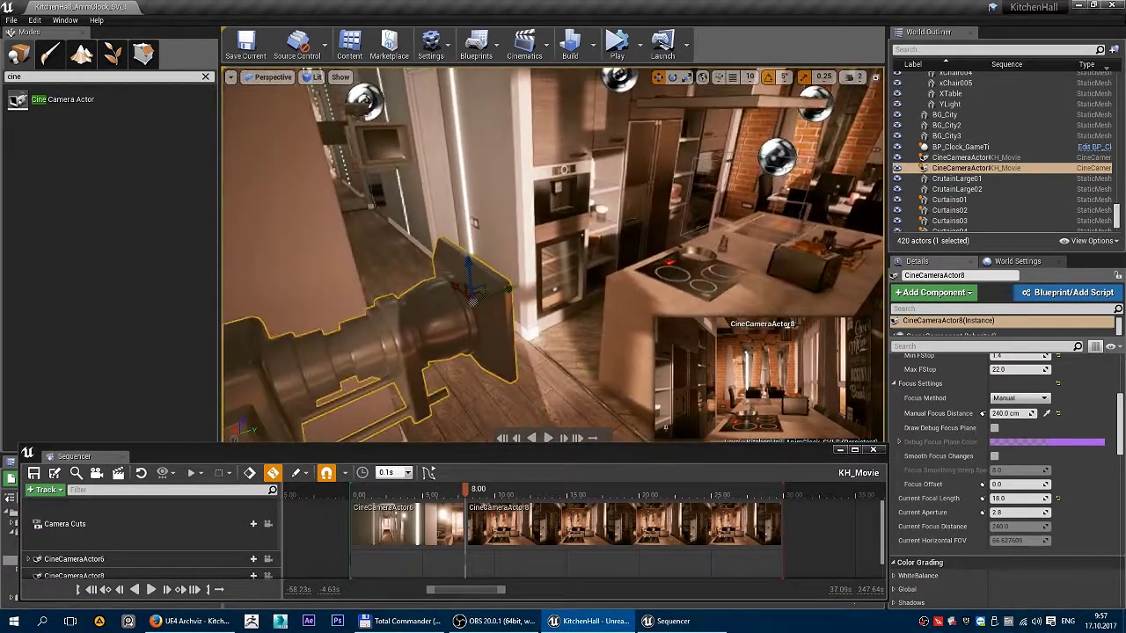
{"action": "left_click_drag", "start_coordinate": [468, 490], "coordinate": [475, 498]}
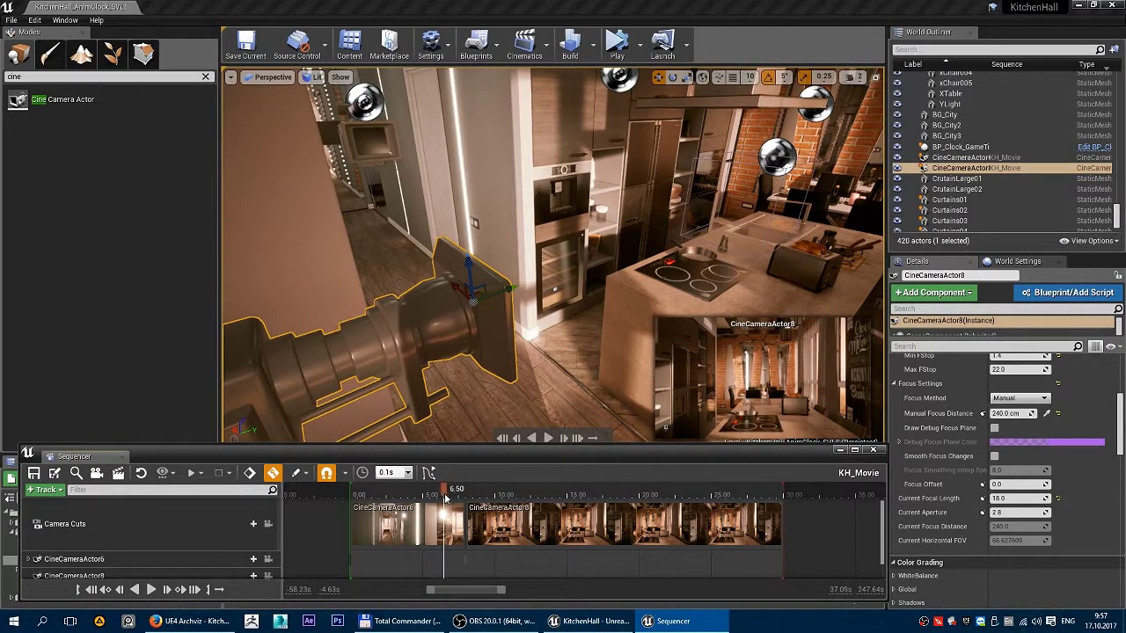
{"action": "left_click_drag", "start_coordinate": [427, 498], "coordinate": [413, 497]}
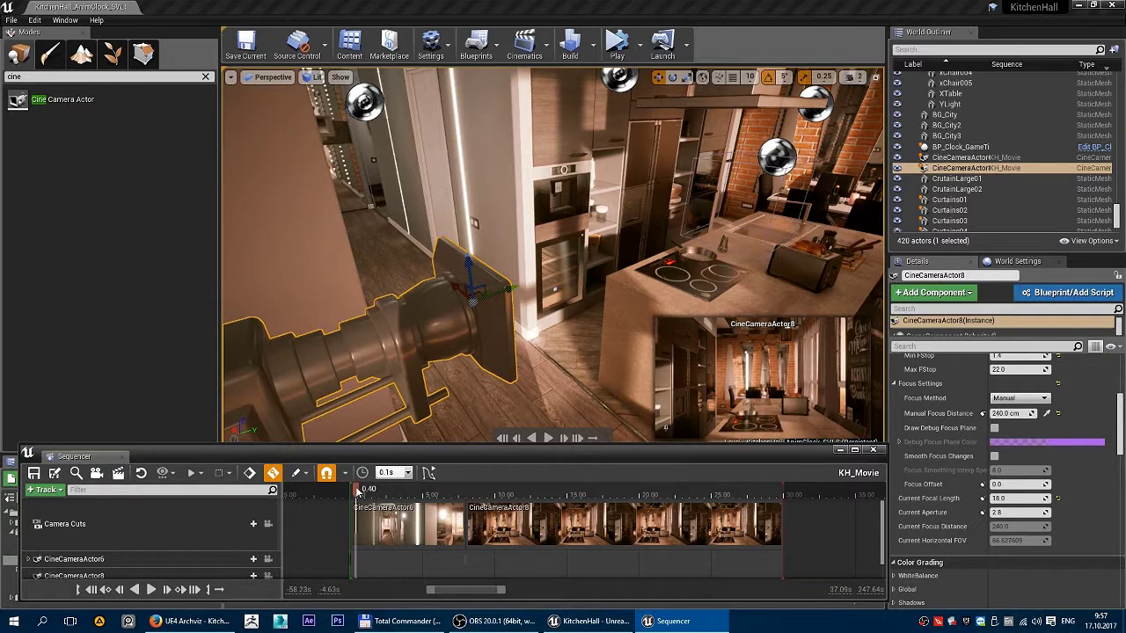
{"action": "mouse_move", "coordinate": [416, 488]}
{"action": "left_mouse_down"}
{"action": "mouse_move", "coordinate": [455, 489]}
{"action": "mouse_move", "coordinate": [408, 489]}
{"action": "left_mouse_up"}
Try shifting the cut between the two camera sections along the timeline and set it back to 8.00 seconds.
{"action": "left_click", "coordinate": [518, 531]}
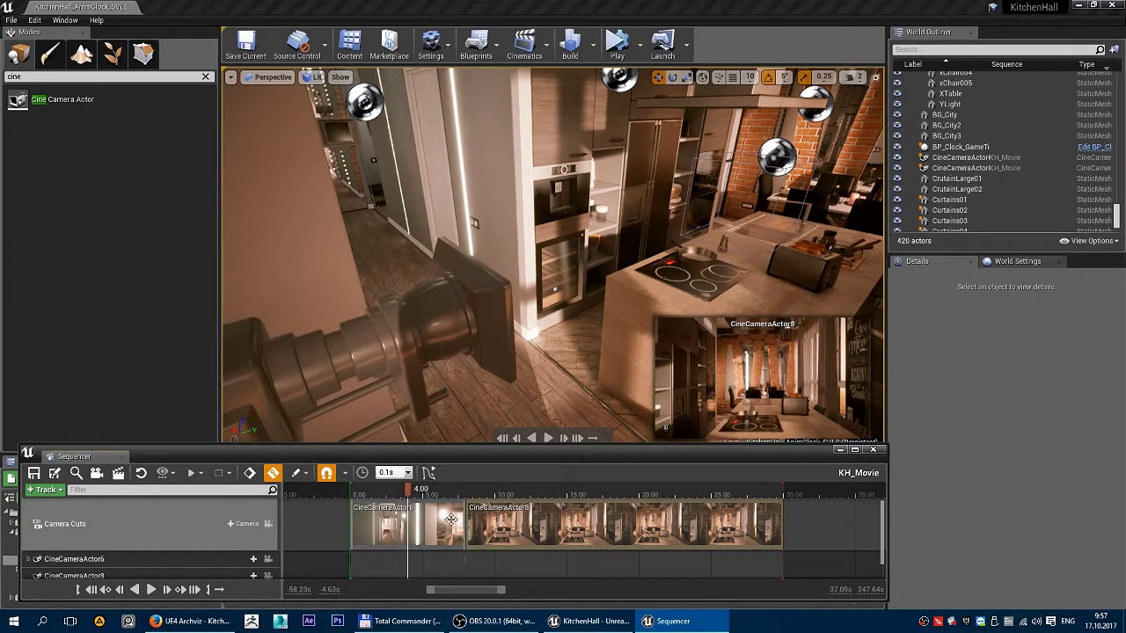
{"action": "left_click_drag", "start_coordinate": [457, 522], "coordinate": [528, 520]}
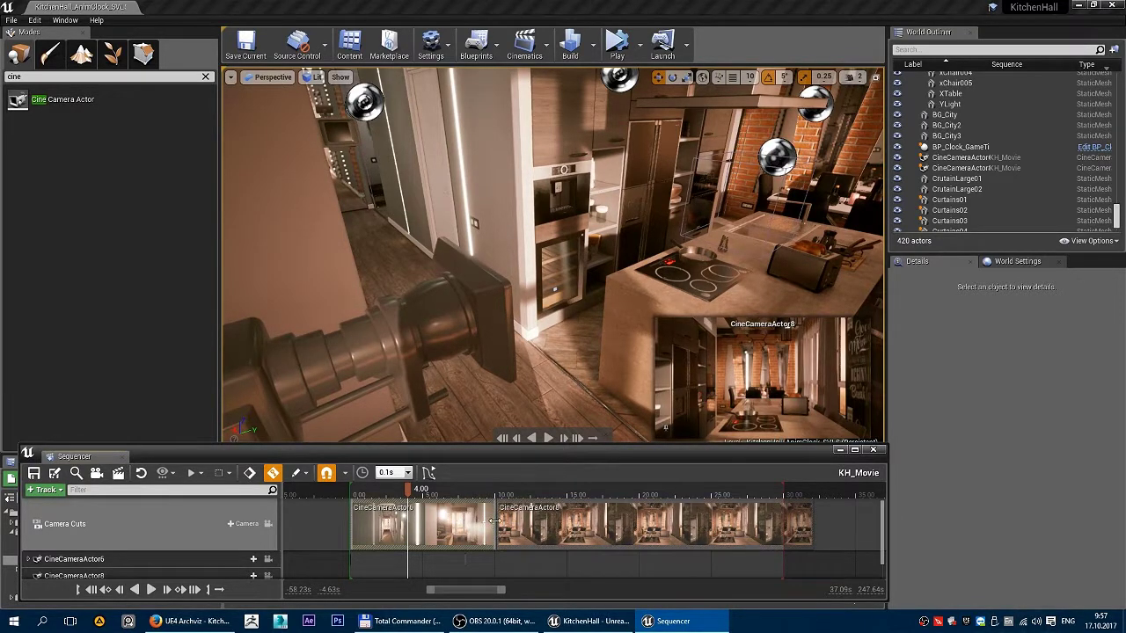
{"action": "left_click_drag", "start_coordinate": [494, 522], "coordinate": [436, 521]}
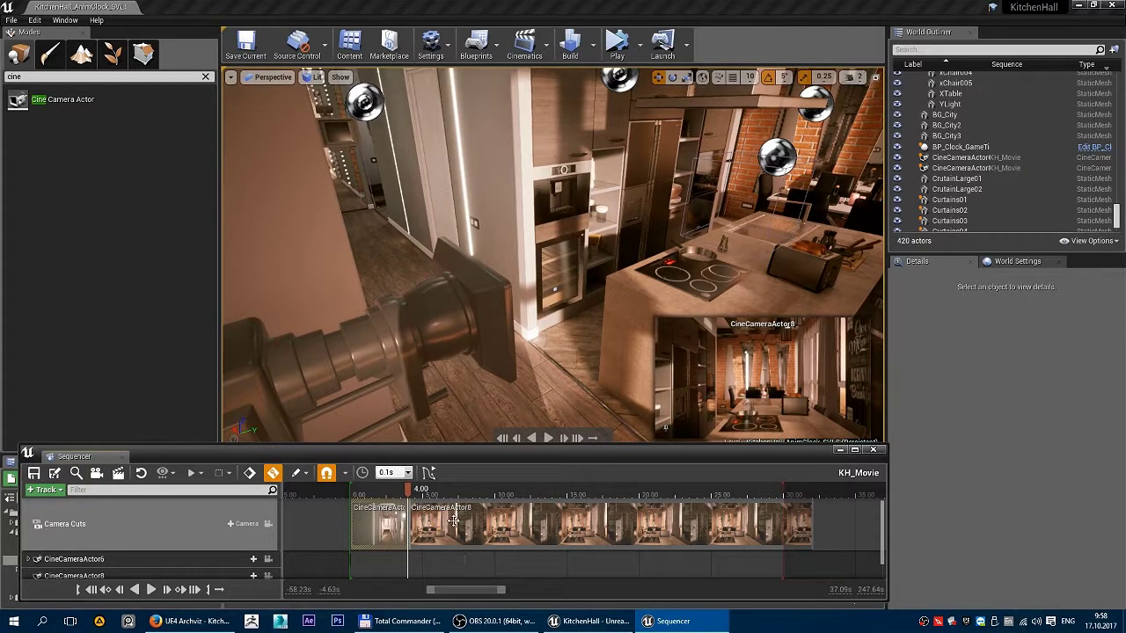
{"action": "left_click_drag", "start_coordinate": [454, 520], "coordinate": [545, 521]}
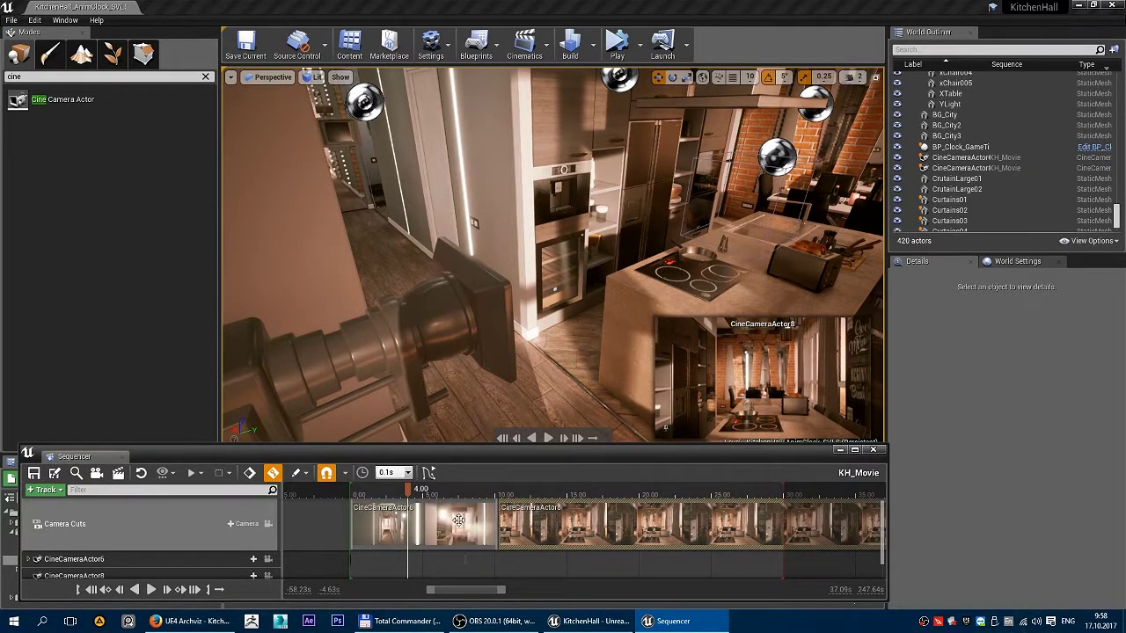
{"action": "left_click", "coordinate": [422, 507]}
{"action": "left_click_drag", "start_coordinate": [408, 490], "coordinate": [462, 506]}
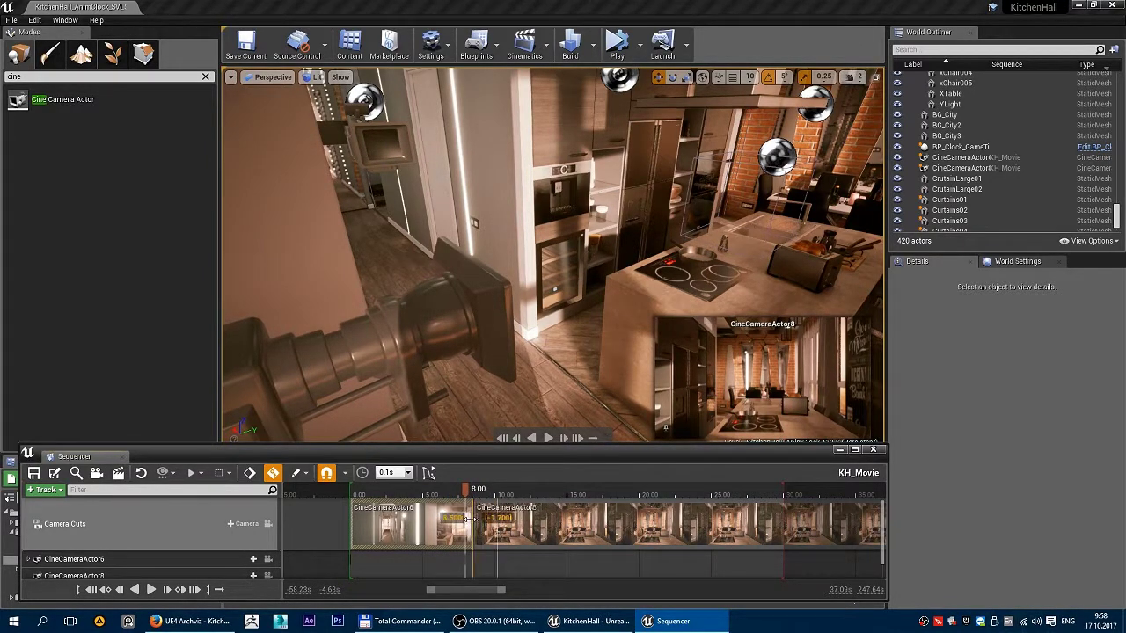
{"action": "left_click_drag", "start_coordinate": [468, 519], "coordinate": [465, 519]}
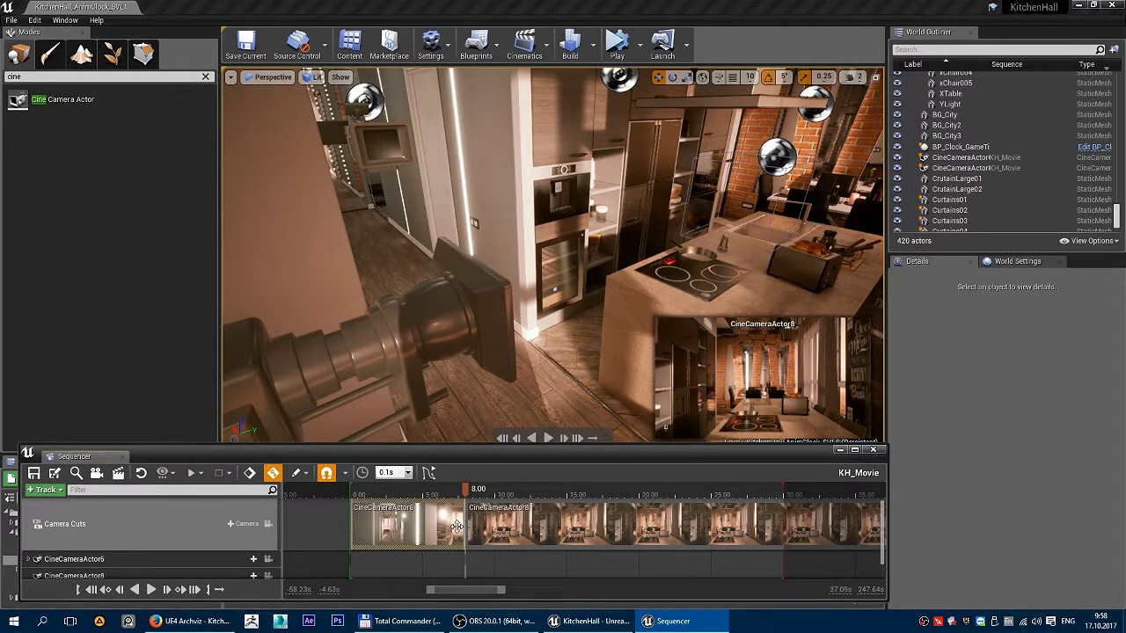
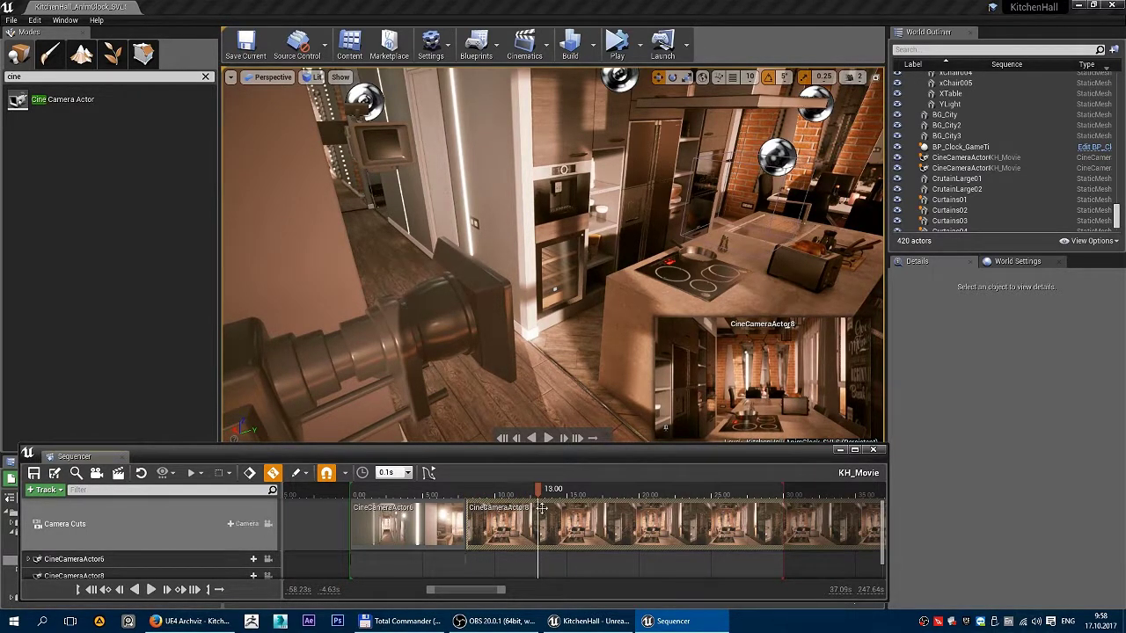
Trim the end of CineCameraActor8's section in the Camera Cuts track to 13.00 seconds.
{"action": "right_click_drag", "start_coordinate": [796, 546], "coordinate": [730, 558]}
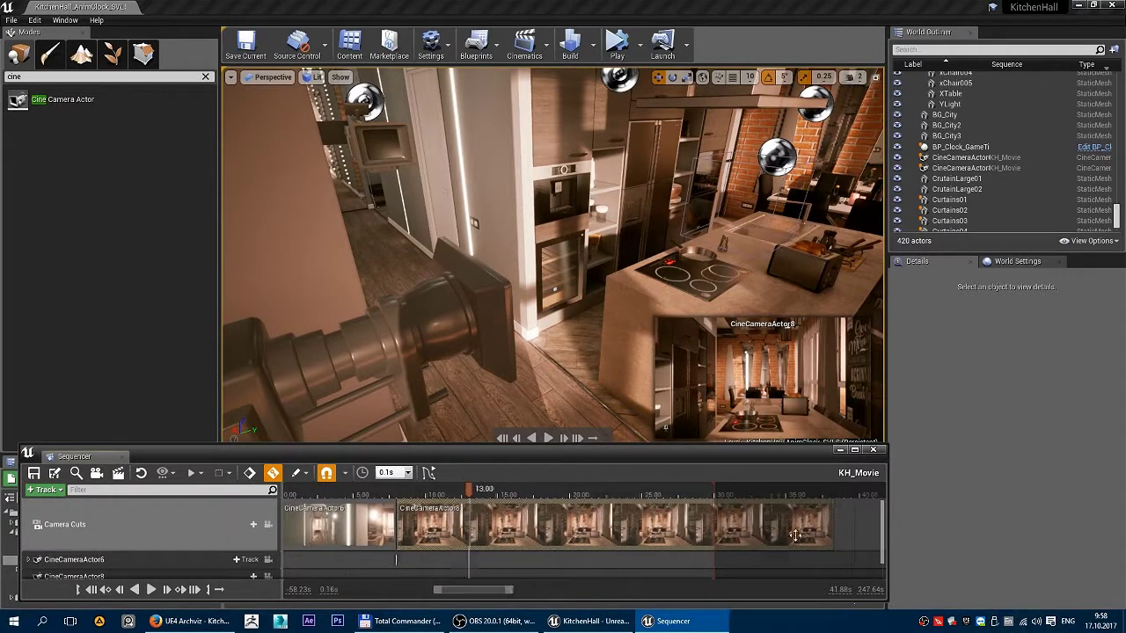
{"action": "left_click_drag", "start_coordinate": [832, 523], "coordinate": [463, 531]}
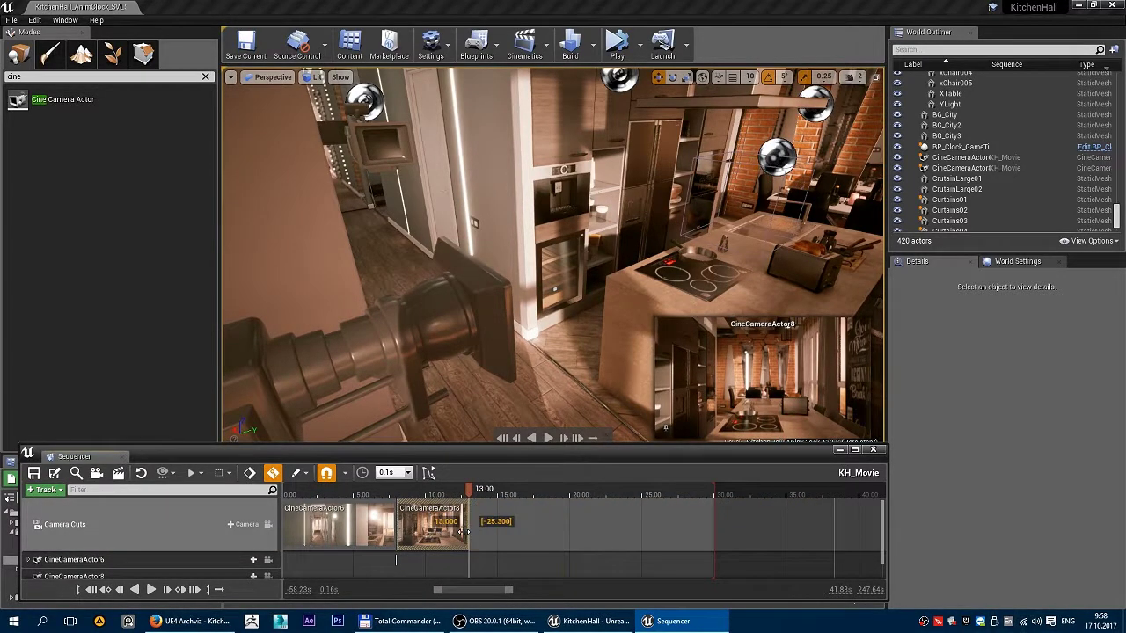
{"action": "right_click_drag", "start_coordinate": [542, 536], "coordinate": [679, 525]}
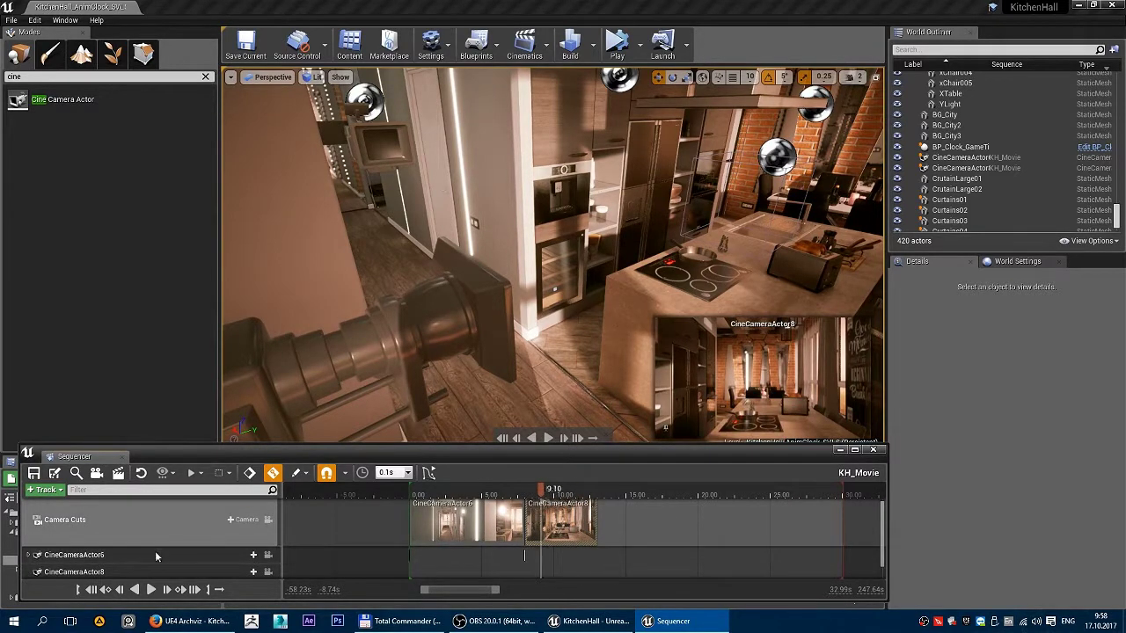
Add a Transform track to CineCameraActor8 and place a Location keyframe at 9.10 seconds.
{"action": "left_click", "coordinate": [110, 566]}
{"action": "left_click", "coordinate": [250, 560]}
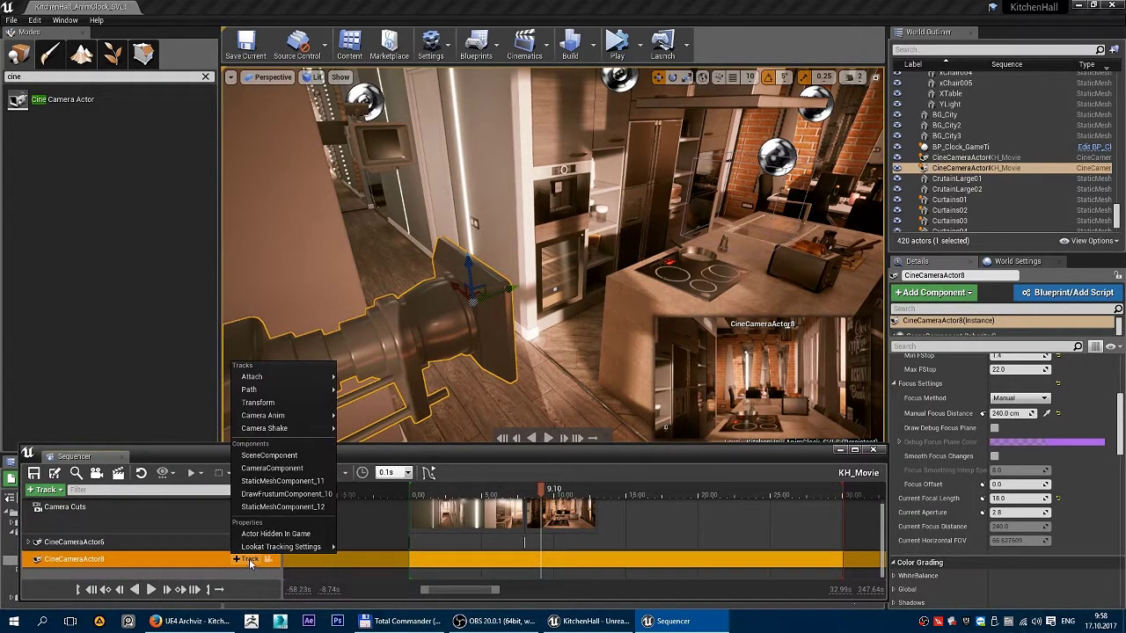
{"action": "left_click", "coordinate": [264, 404]}
{"action": "scroll", "coordinate": [85, 554], "scroll_direction": "down", "scroll_amount": 1}
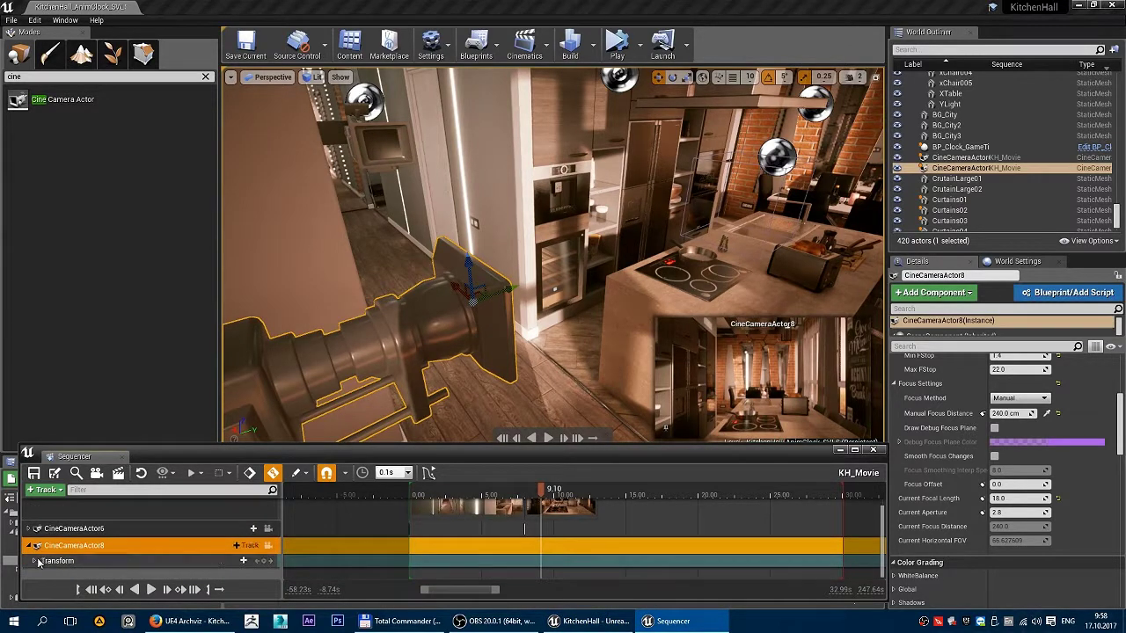
{"action": "left_click", "coordinate": [35, 560]}
{"action": "scroll", "coordinate": [122, 547], "scroll_direction": "down", "scroll_amount": 2}
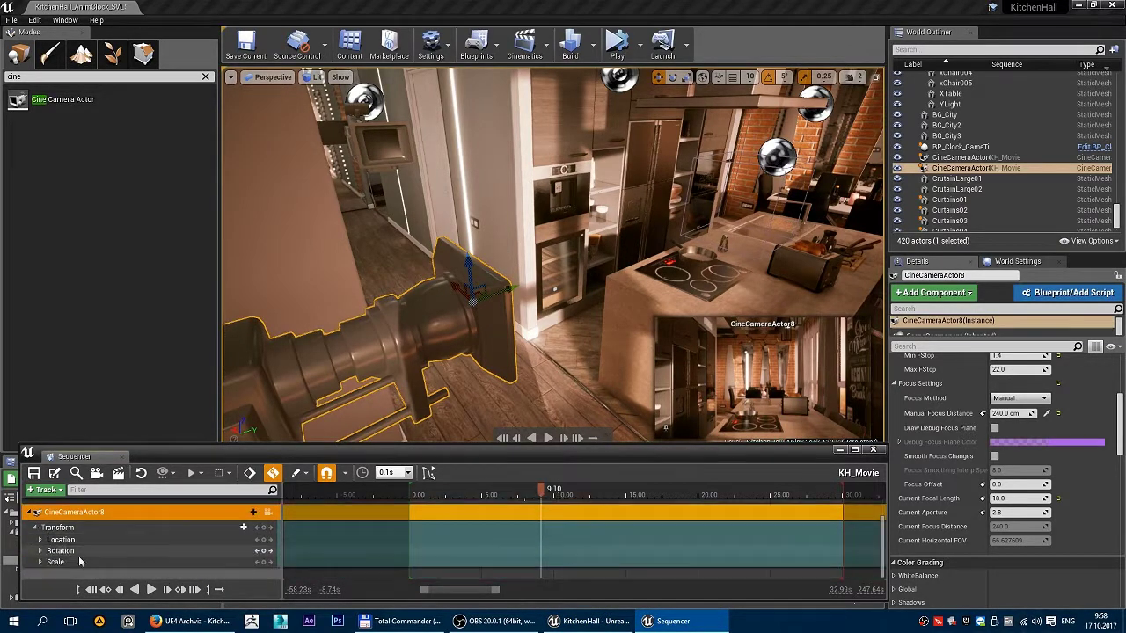
{"action": "left_click", "coordinate": [268, 541]}
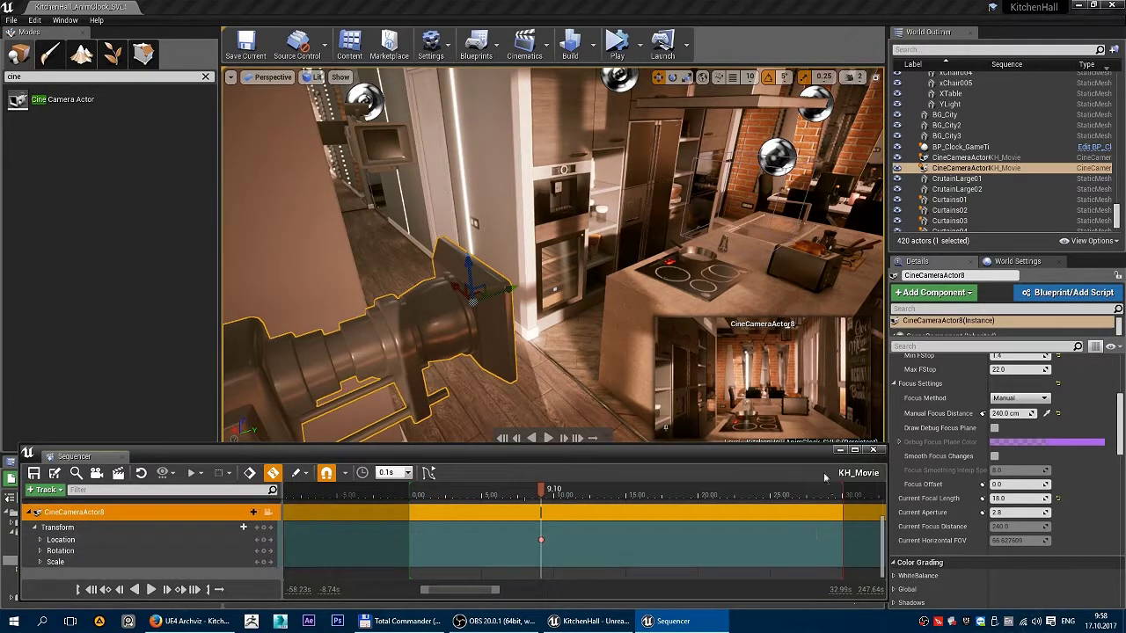
Enlarge the Sequencer, expand CineCameraActor6's tracks, and shift CineCameraActor8's Location keyframe to 8.00 seconds.
{"action": "left_click_drag", "start_coordinate": [790, 444], "coordinate": [789, 323]}
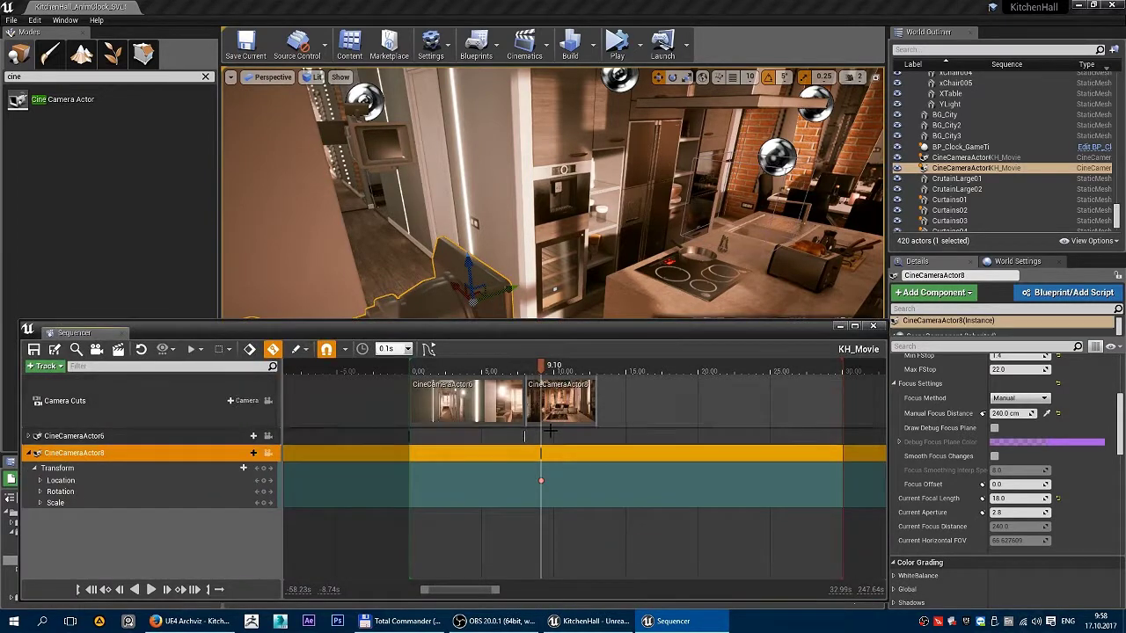
{"action": "left_click", "coordinate": [28, 436]}
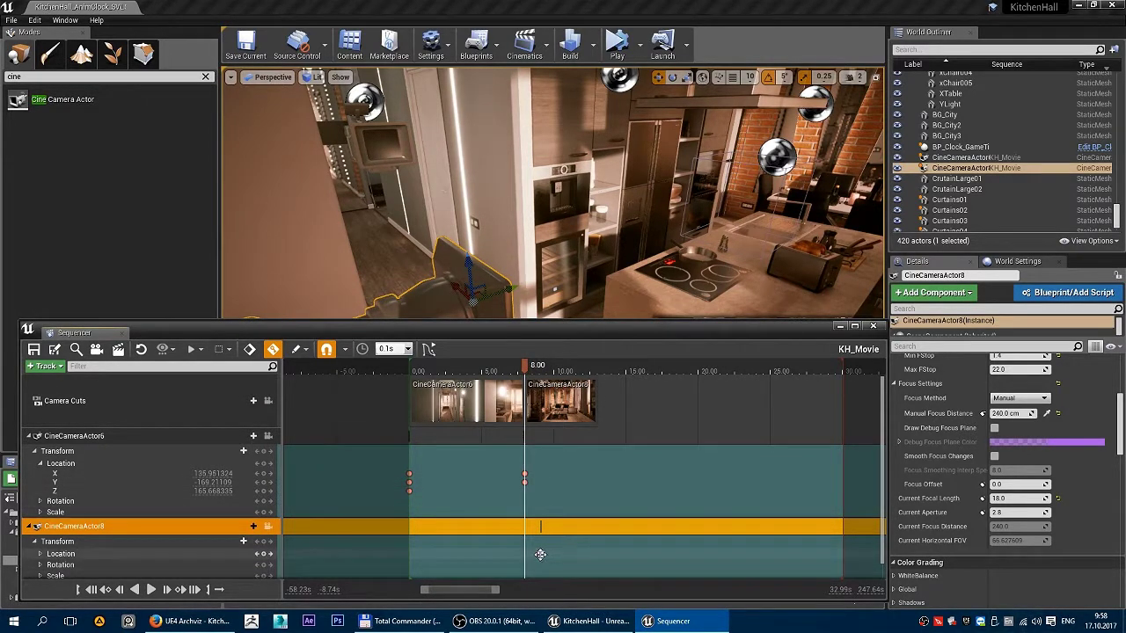
{"action": "left_click_drag", "start_coordinate": [540, 554], "coordinate": [527, 554]}
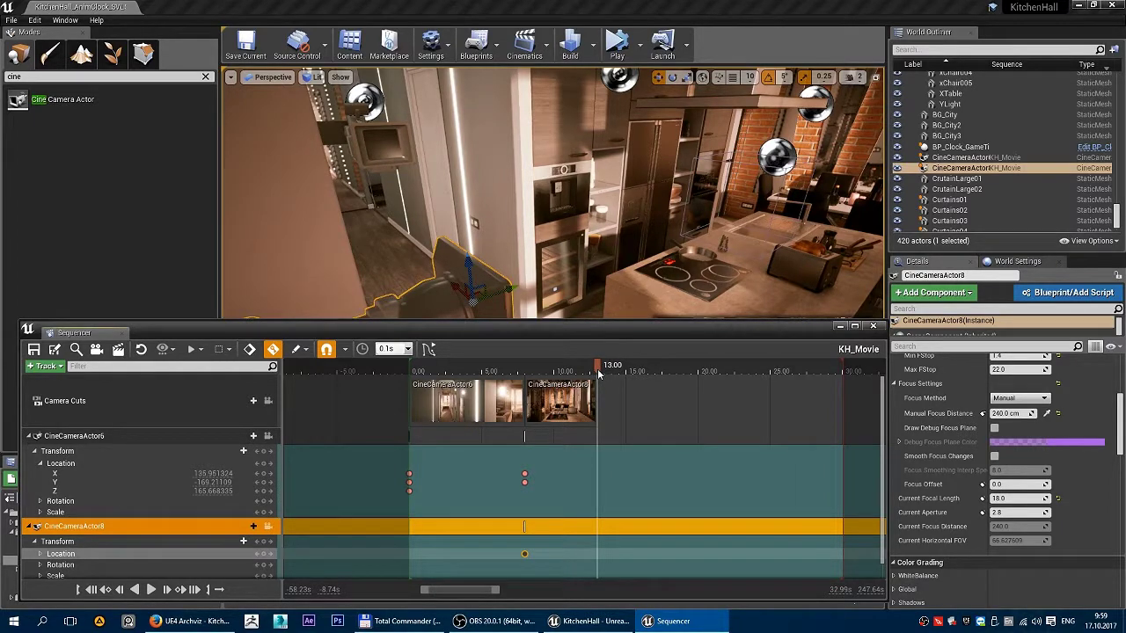
Move CineCameraActor8 forward over the kitchen island at 13.00 seconds to set its second Location keyframe.
{"action": "right_click_drag", "start_coordinate": [552, 193], "coordinate": [607, 281]}
{"action": "right_click_drag", "start_coordinate": [519, 215], "coordinate": [528, 220]}
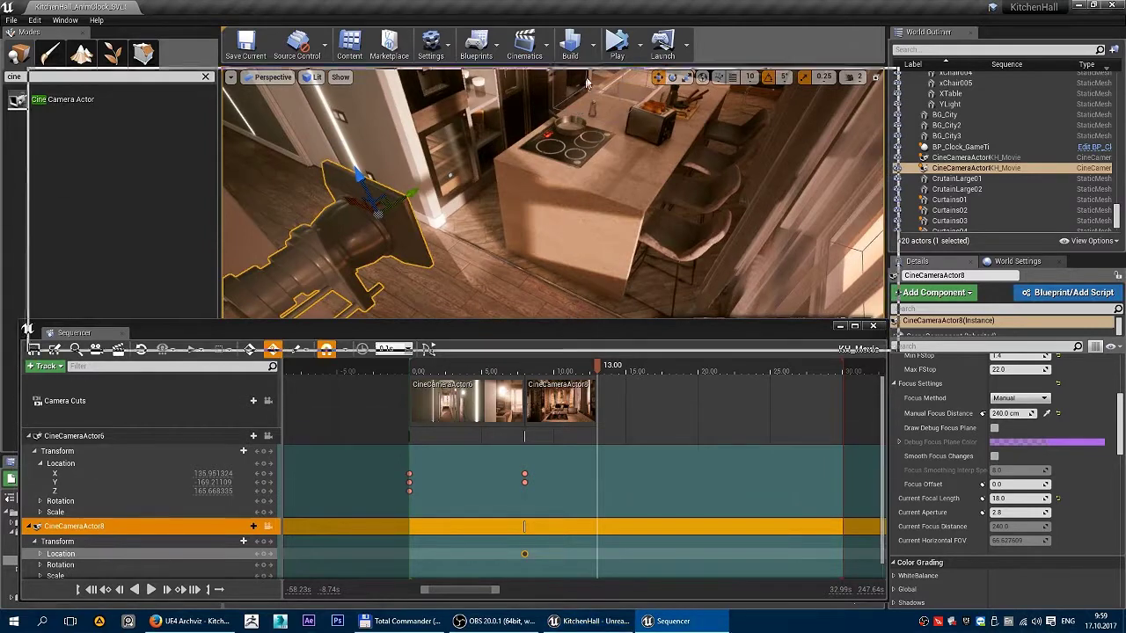
{"action": "left_click_drag", "start_coordinate": [578, 333], "coordinate": [622, 52]}
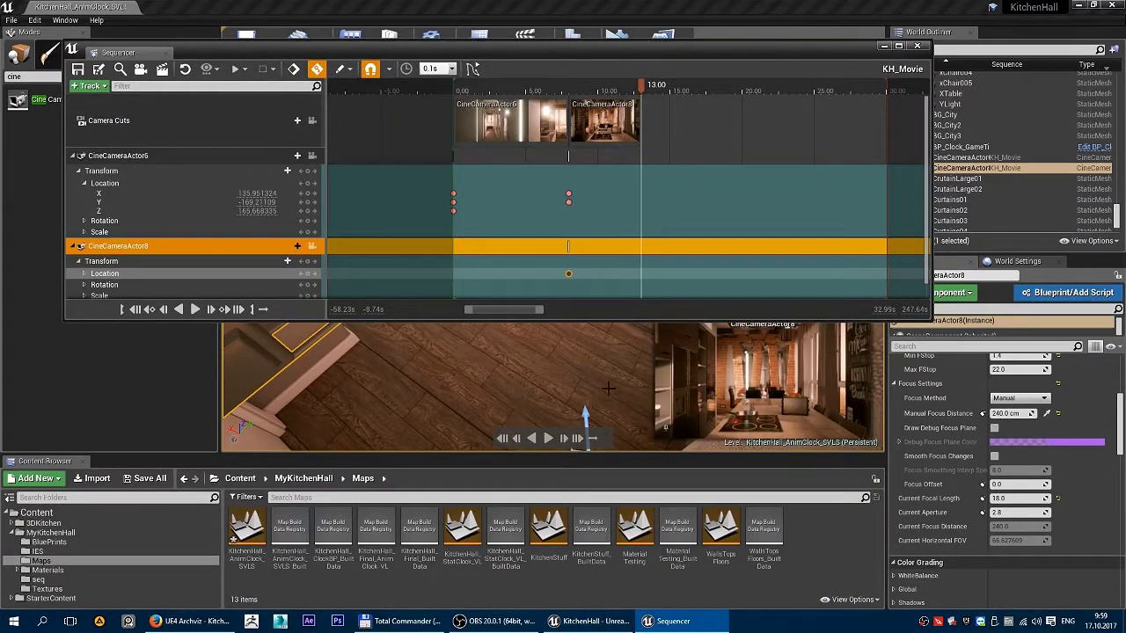
{"action": "right_click_drag", "start_coordinate": [608, 388], "coordinate": [601, 416]}
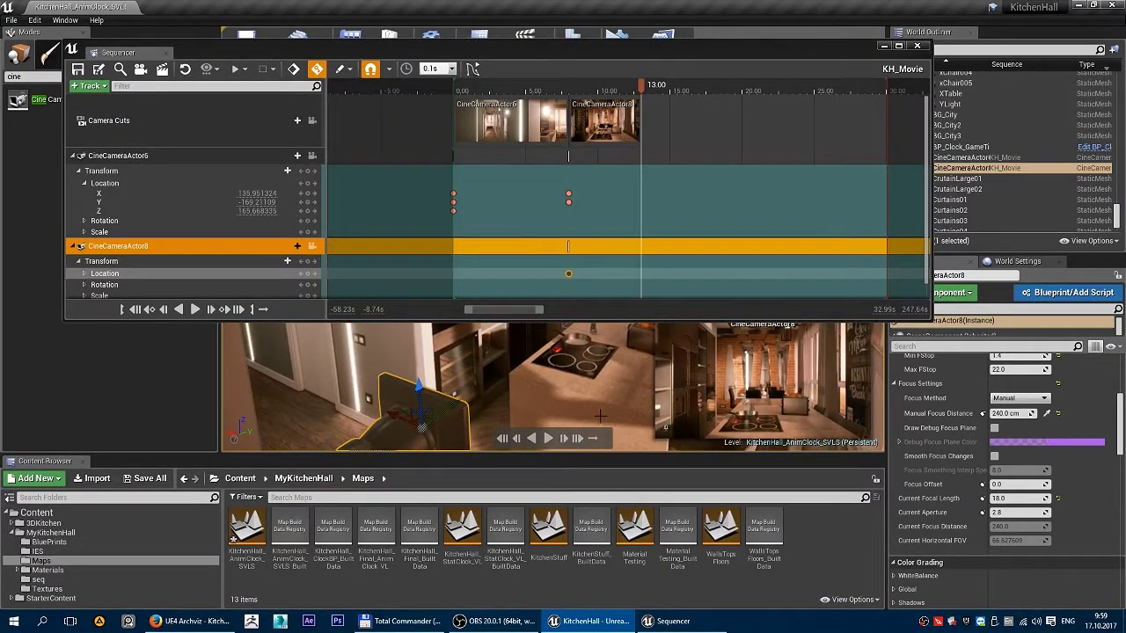
{"action": "right_click_drag", "start_coordinate": [504, 369], "coordinate": [504, 369]}
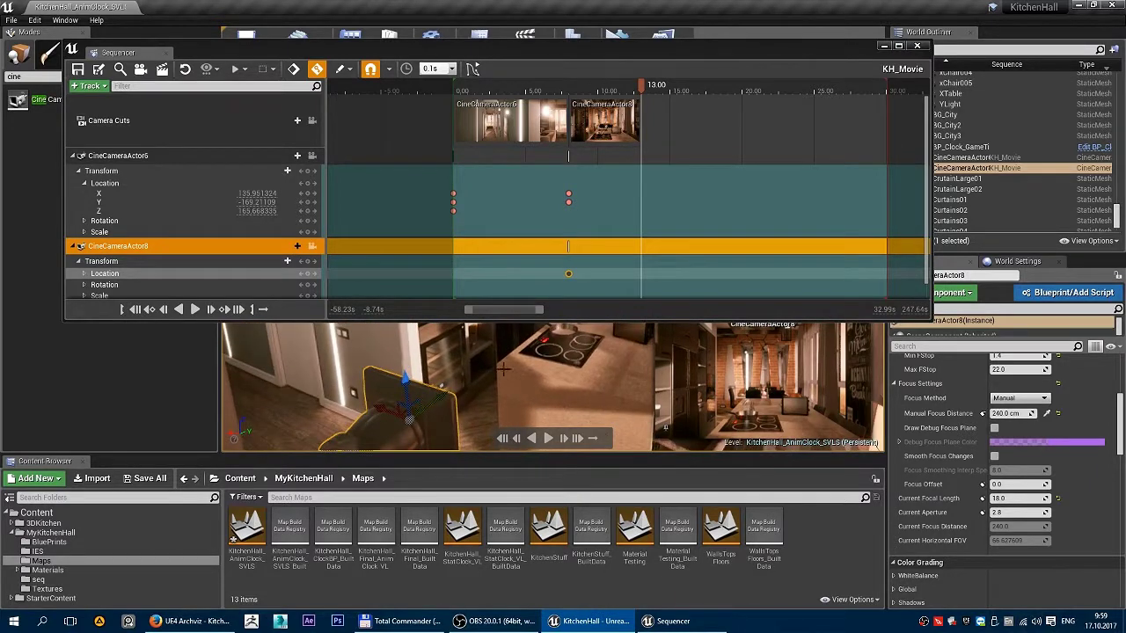
{"action": "left_click_drag", "start_coordinate": [438, 400], "coordinate": [628, 280]}
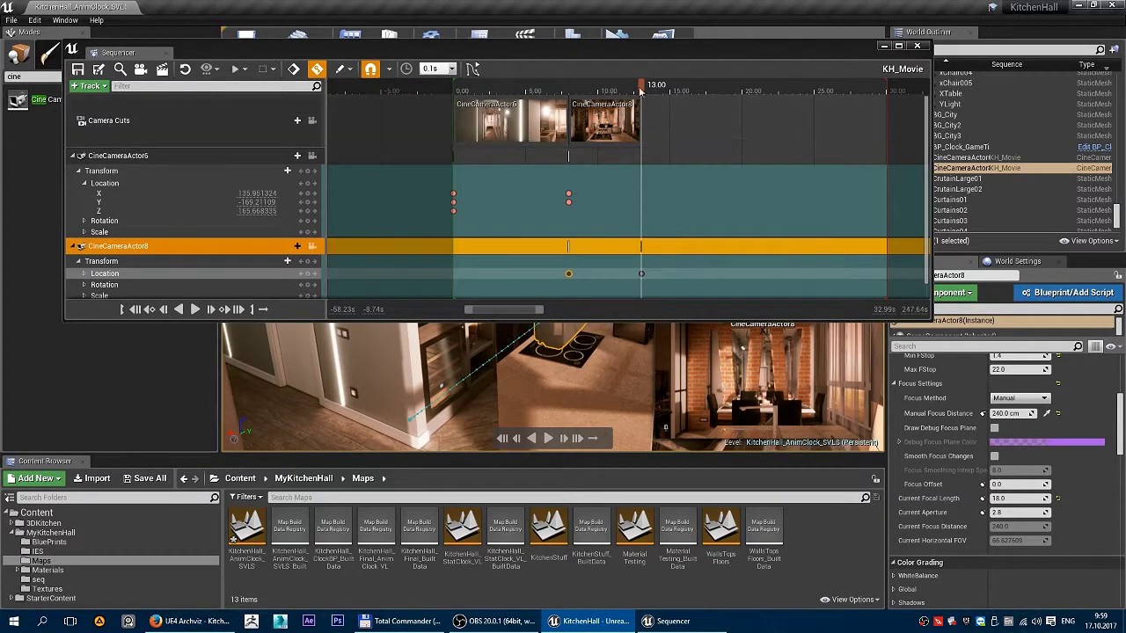
Lock the viewport to the Camera Cuts track and briefly play the sequence from the start.
{"action": "left_click", "coordinate": [606, 91]}
{"action": "left_click_drag", "start_coordinate": [606, 90], "coordinate": [556, 92]}
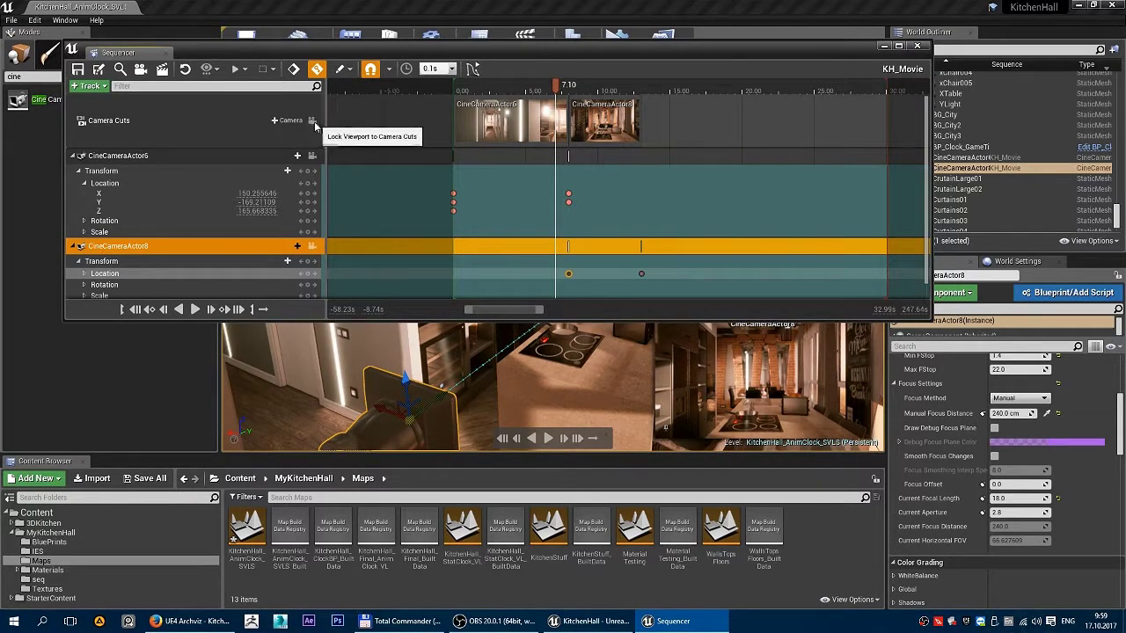
{"action": "left_click", "coordinate": [313, 121]}
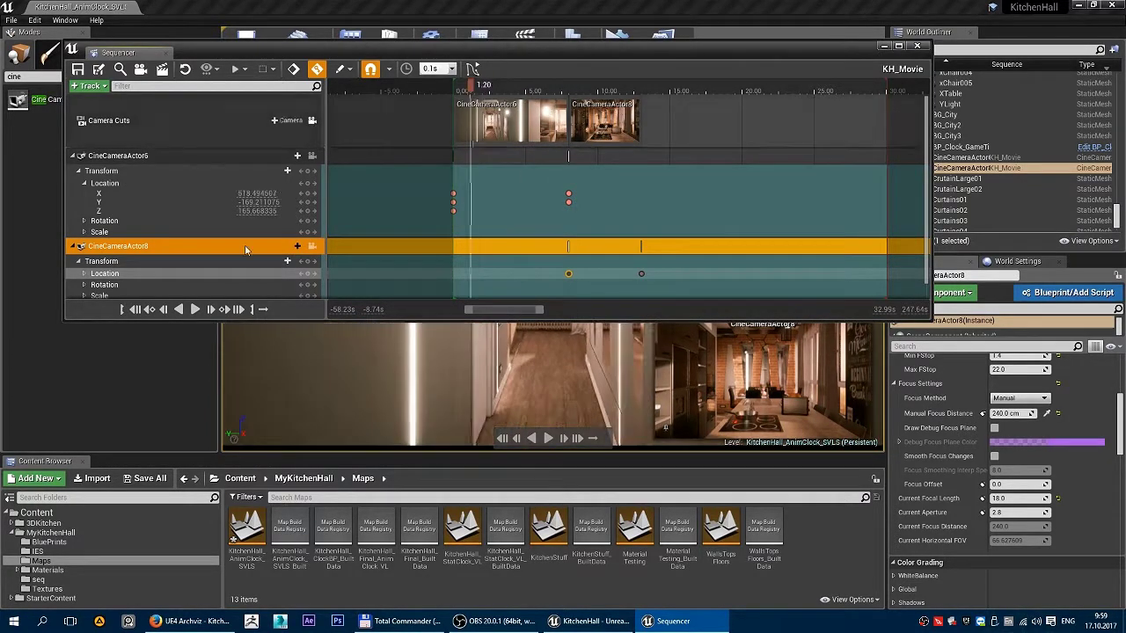
{"action": "left_click", "coordinate": [136, 309]}
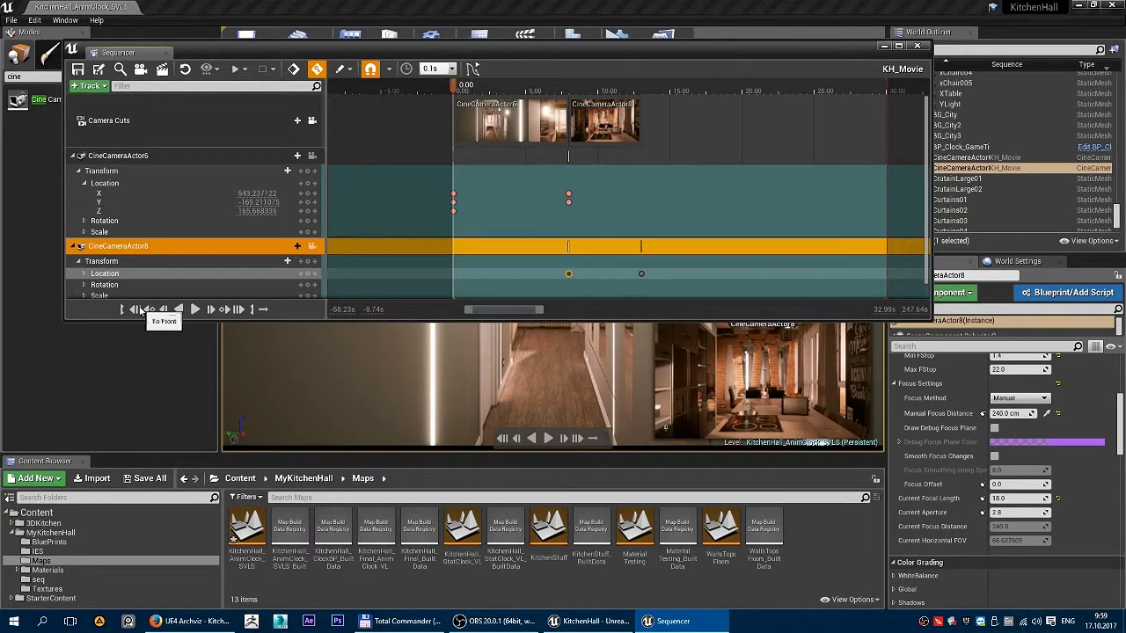
{"action": "left_click", "coordinate": [196, 310]}
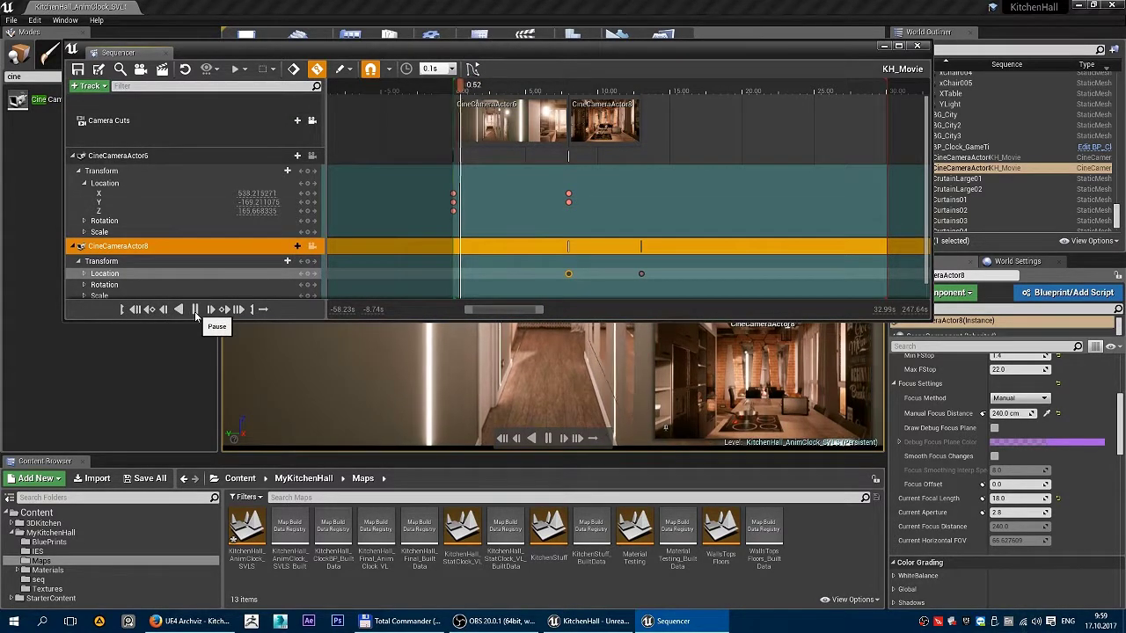
{"action": "left_click", "coordinate": [195, 310]}
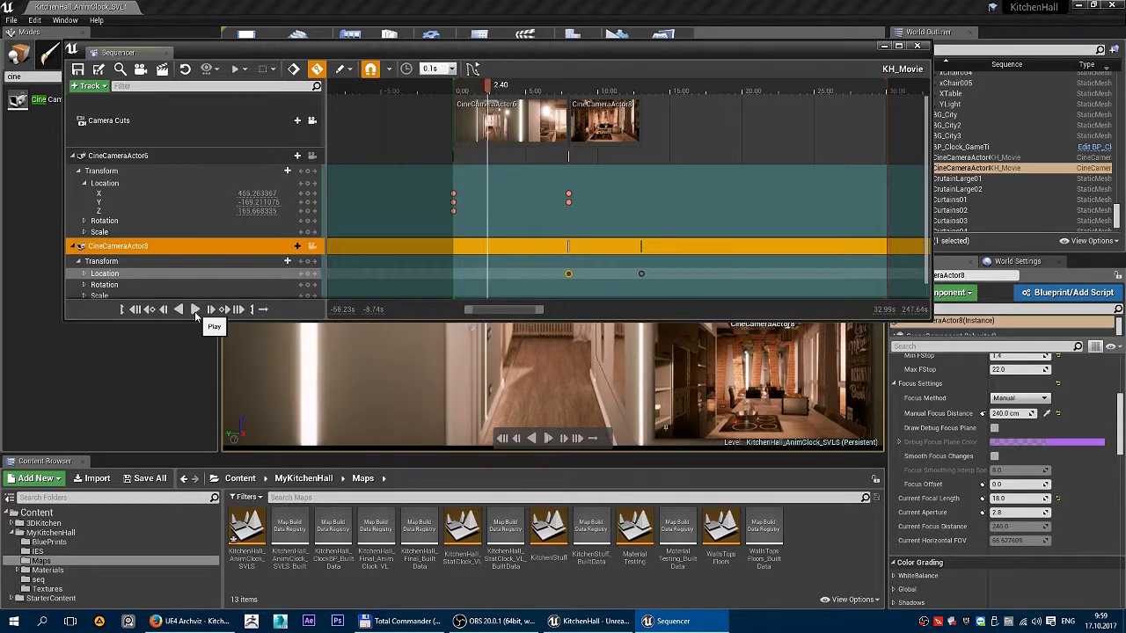
Minimise the Sequencer and play the sequence from its beginning in the unobstructed level viewport.
{"action": "left_click_drag", "start_coordinate": [640, 56], "coordinate": [652, 367]}
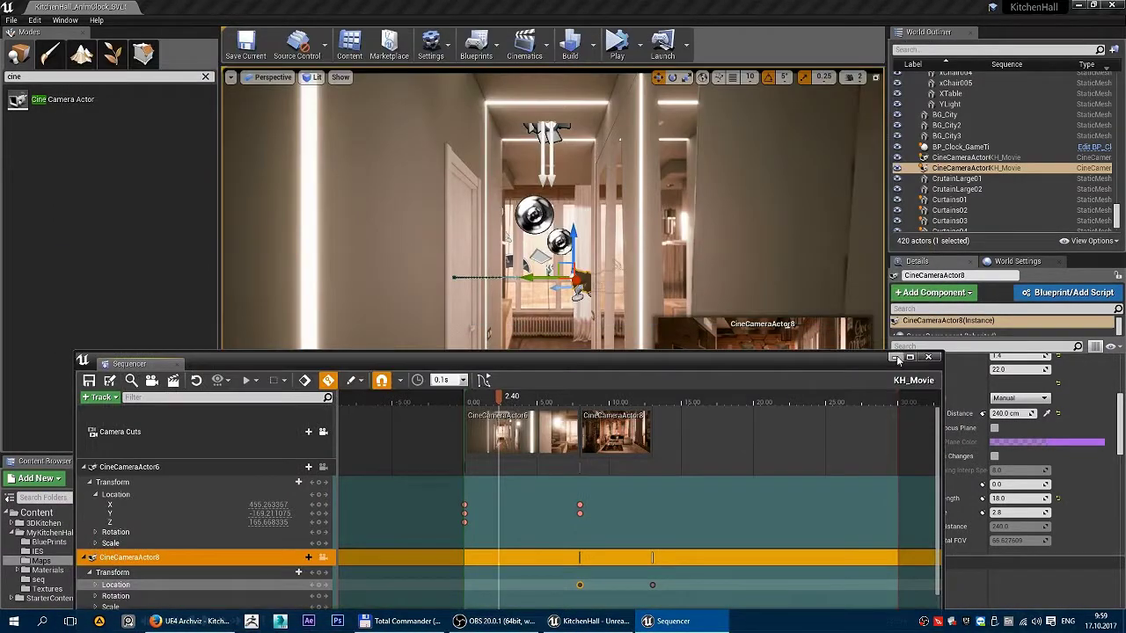
{"action": "left_click", "coordinate": [895, 358]}
{"action": "left_click", "coordinate": [503, 439]}
{"action": "left_click", "coordinate": [547, 438]}
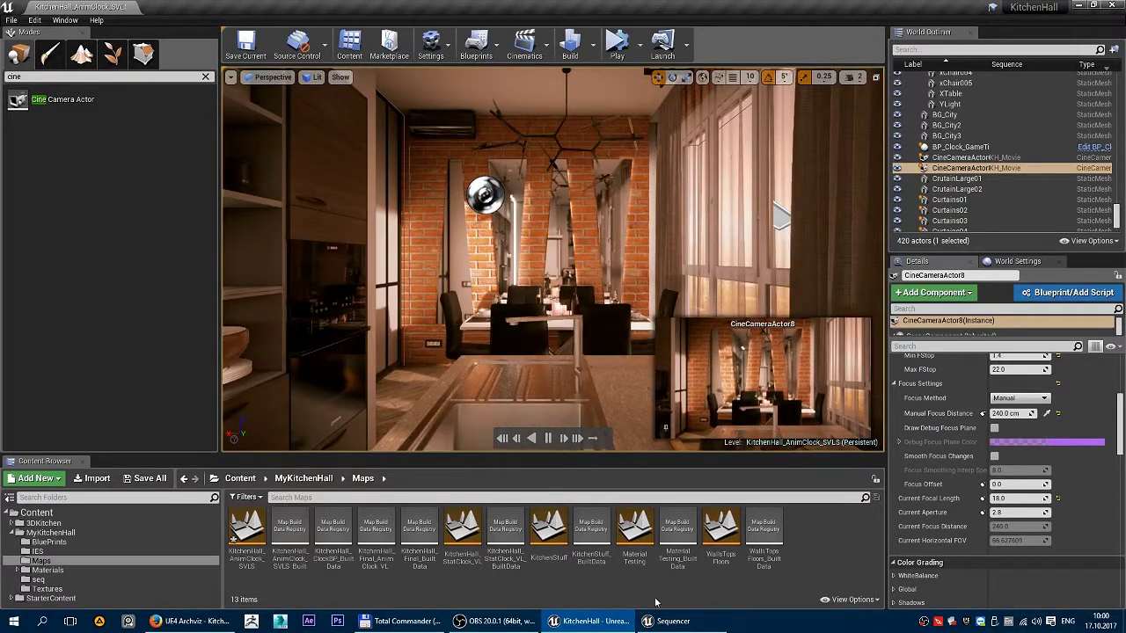
Restore the Sequencer, scrub back to 9.60 seconds, and collapse the CineCameraActor6 and CineCameraActor8 tracks.
{"action": "left_click", "coordinate": [691, 626]}
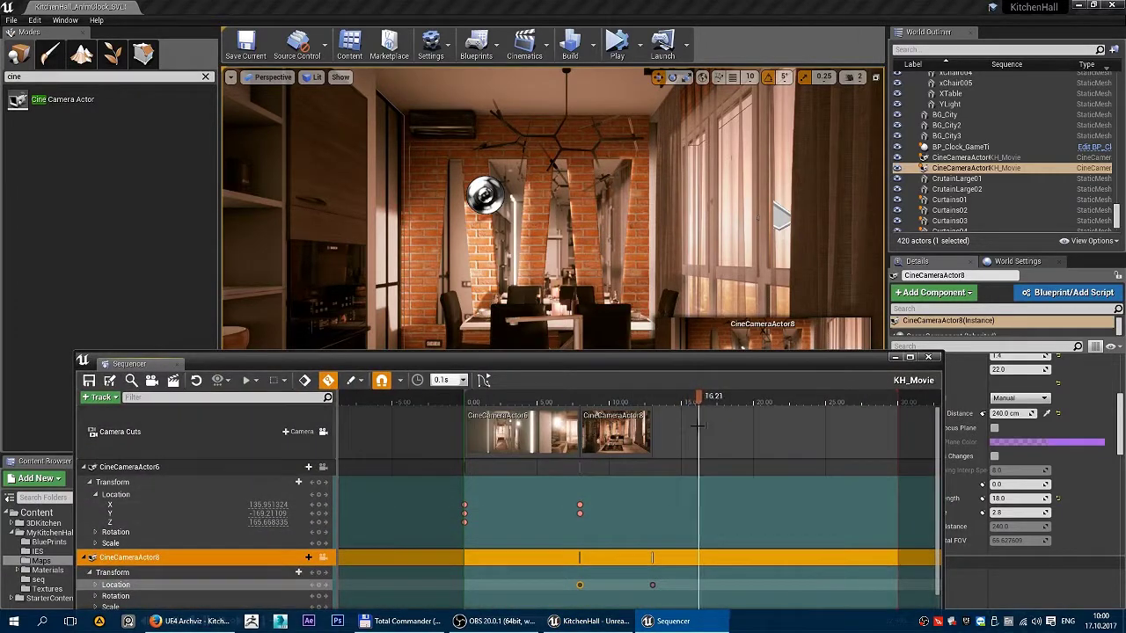
{"action": "left_click_drag", "start_coordinate": [682, 402], "coordinate": [603, 402]}
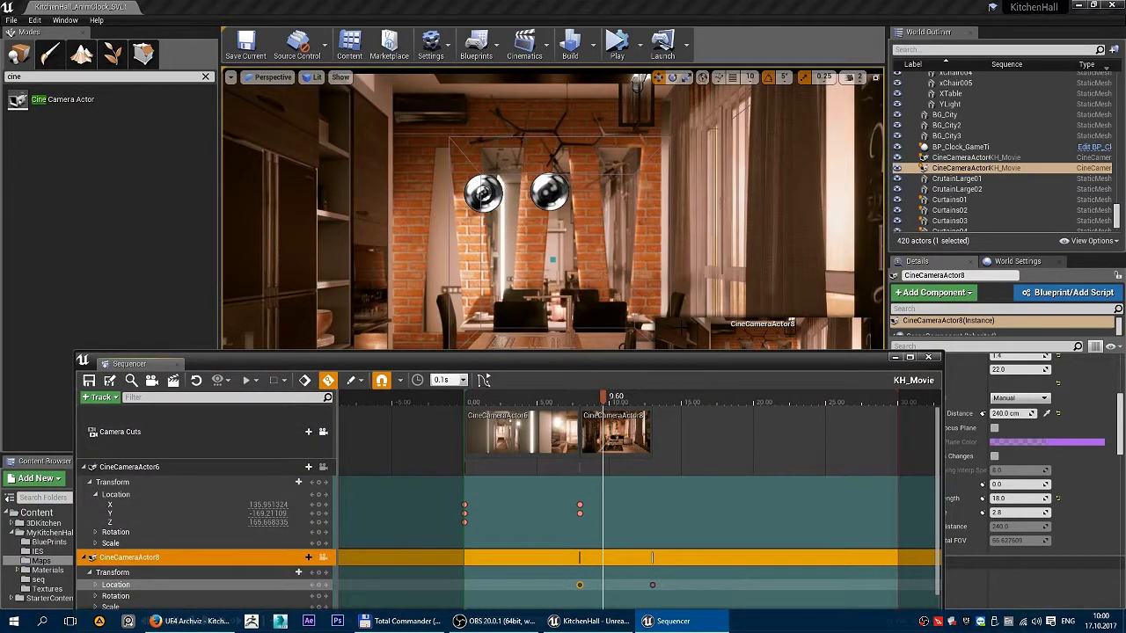
{"action": "left_click_drag", "start_coordinate": [714, 369], "coordinate": [741, 143]}
{"action": "left_click", "coordinate": [111, 240]}
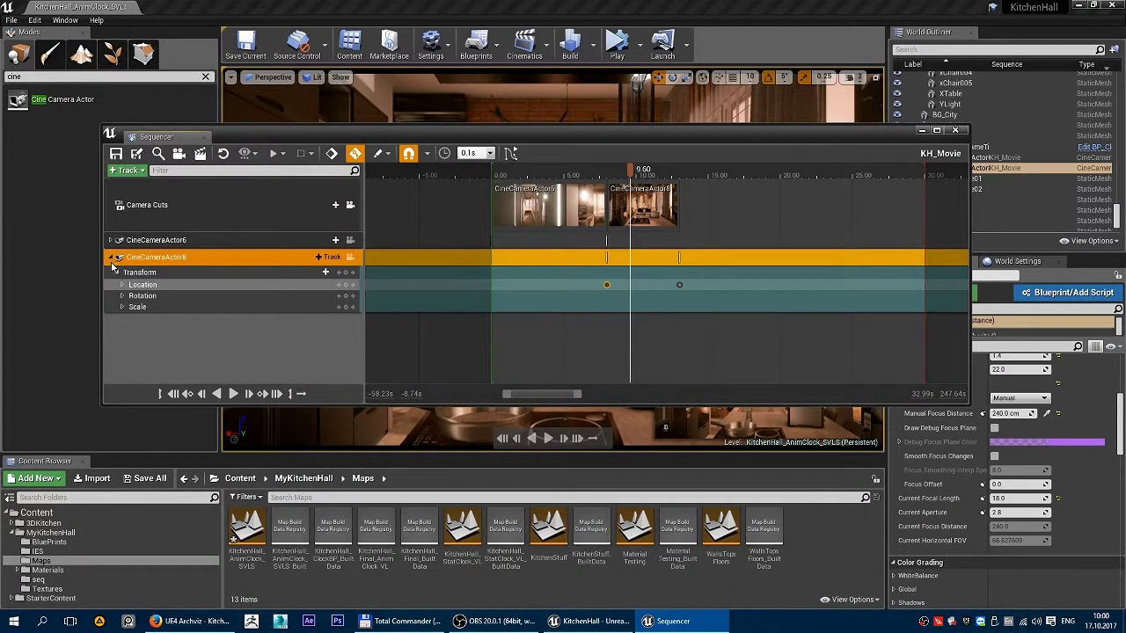
{"action": "left_click", "coordinate": [110, 256]}
{"action": "left_click", "coordinate": [391, 278]}
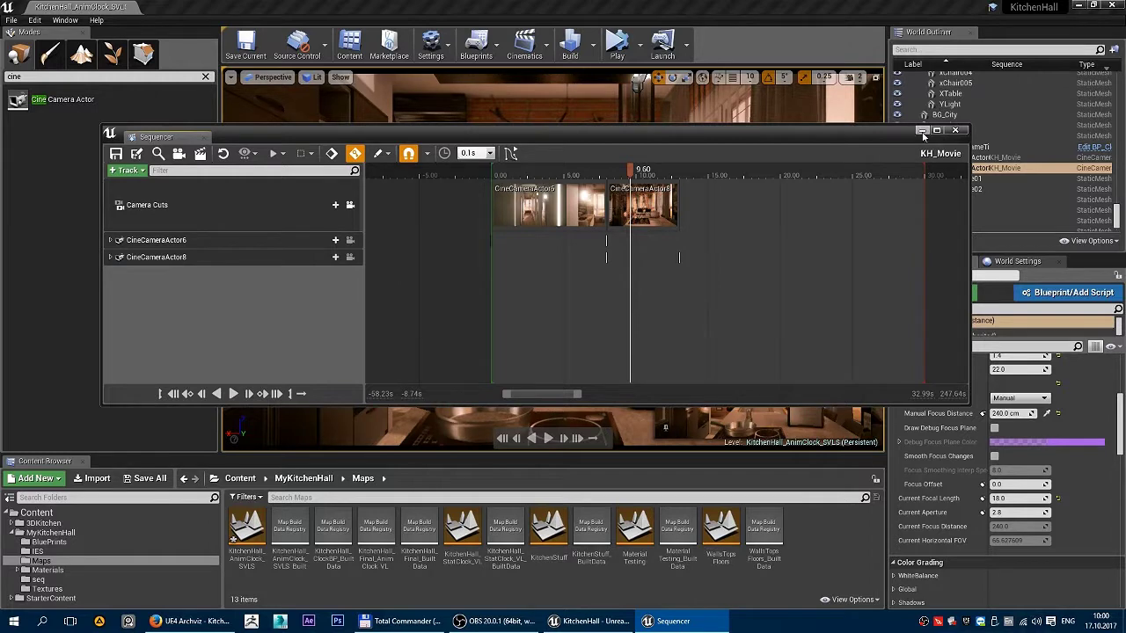
Check the camera framing at 13.00 seconds, then unlock the viewport from the Camera Cuts track and minimise the Sequencer.
{"action": "left_click_drag", "start_coordinate": [634, 175], "coordinate": [680, 179]}
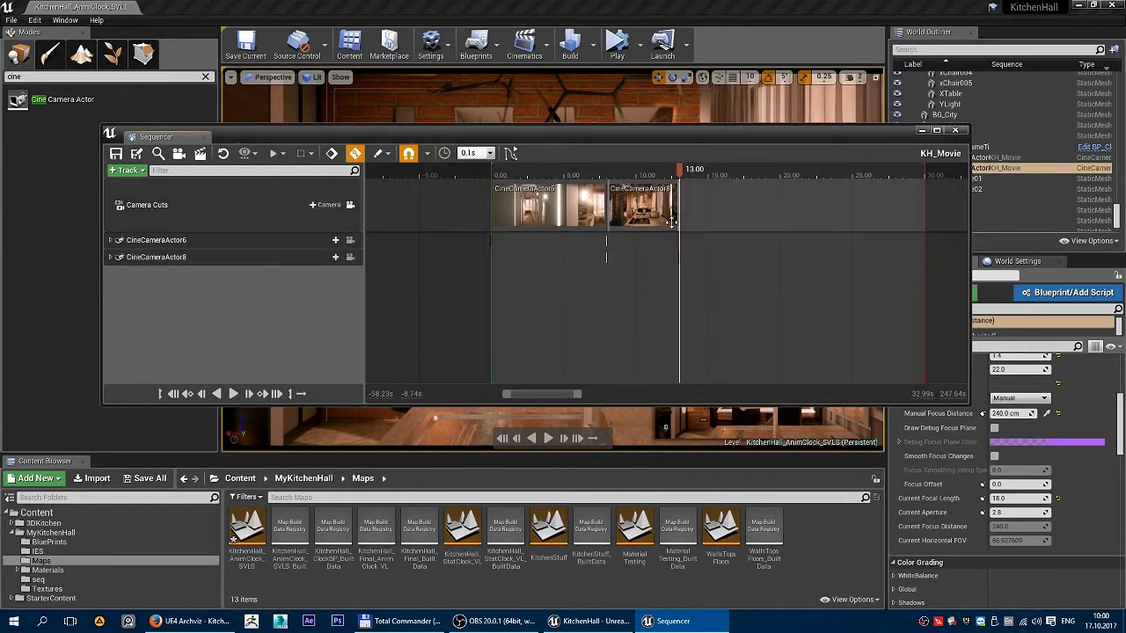
{"action": "left_click", "coordinate": [921, 130]}
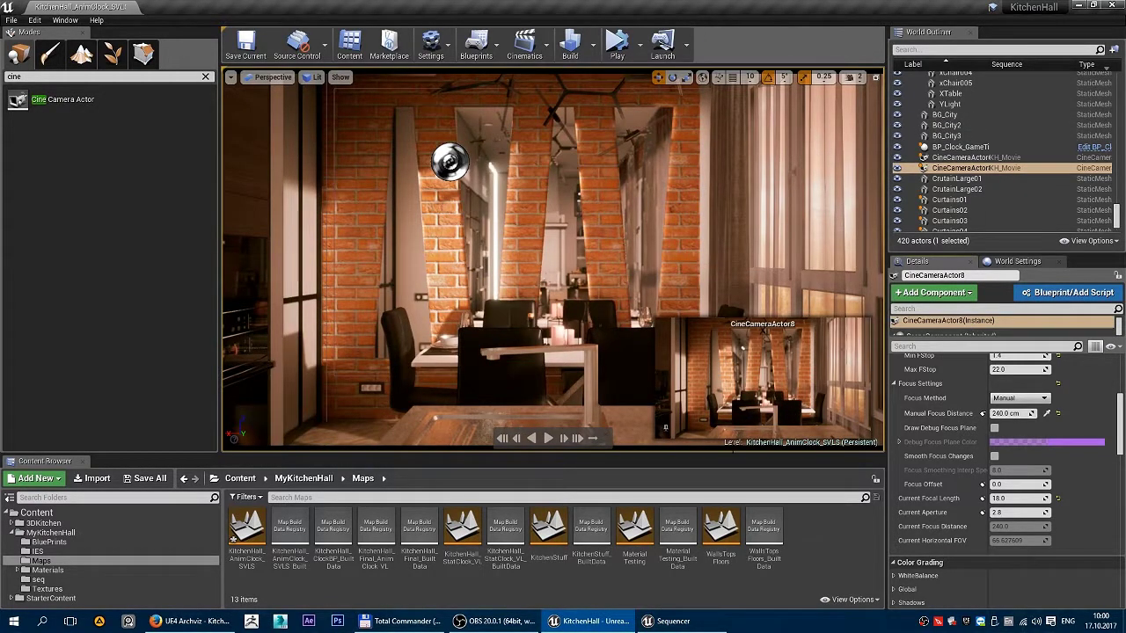
{"action": "left_click", "coordinate": [673, 621]}
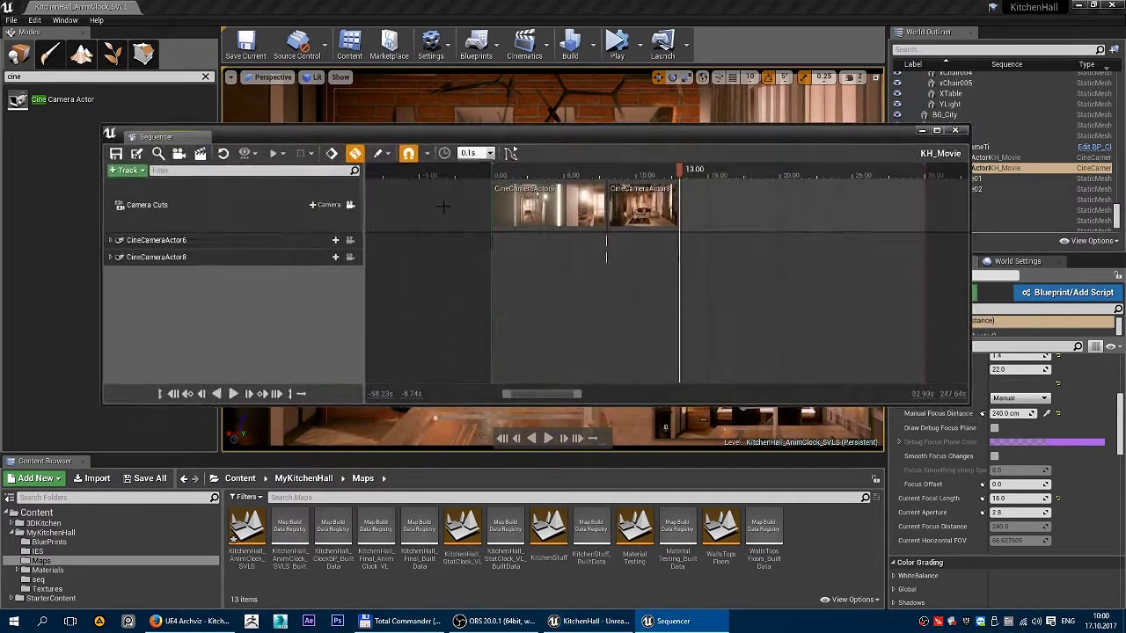
{"action": "left_click", "coordinate": [350, 204]}
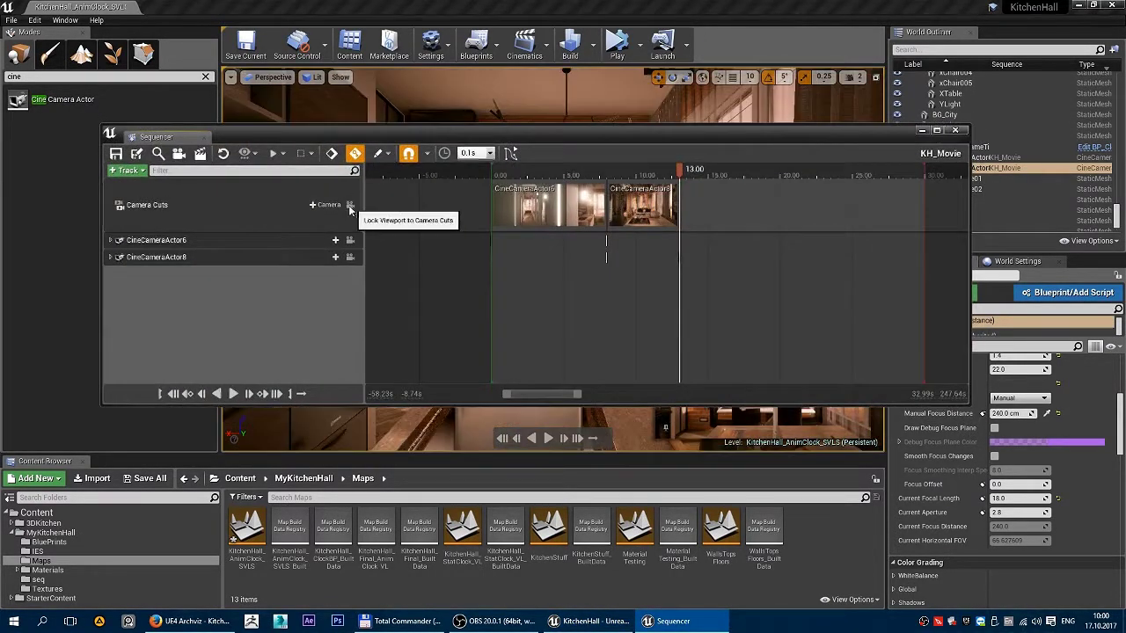
{"action": "left_click", "coordinate": [922, 130]}
Switch to the browser and review the UE4 Archviz - Kitchen reference video up to the wall clock shot at 0:14.
{"action": "right_click_drag", "start_coordinate": [780, 221], "coordinate": [669, 290]}
{"action": "right_click_drag", "start_coordinate": [545, 264], "coordinate": [545, 264]}
{"action": "left_click", "coordinate": [187, 621]}
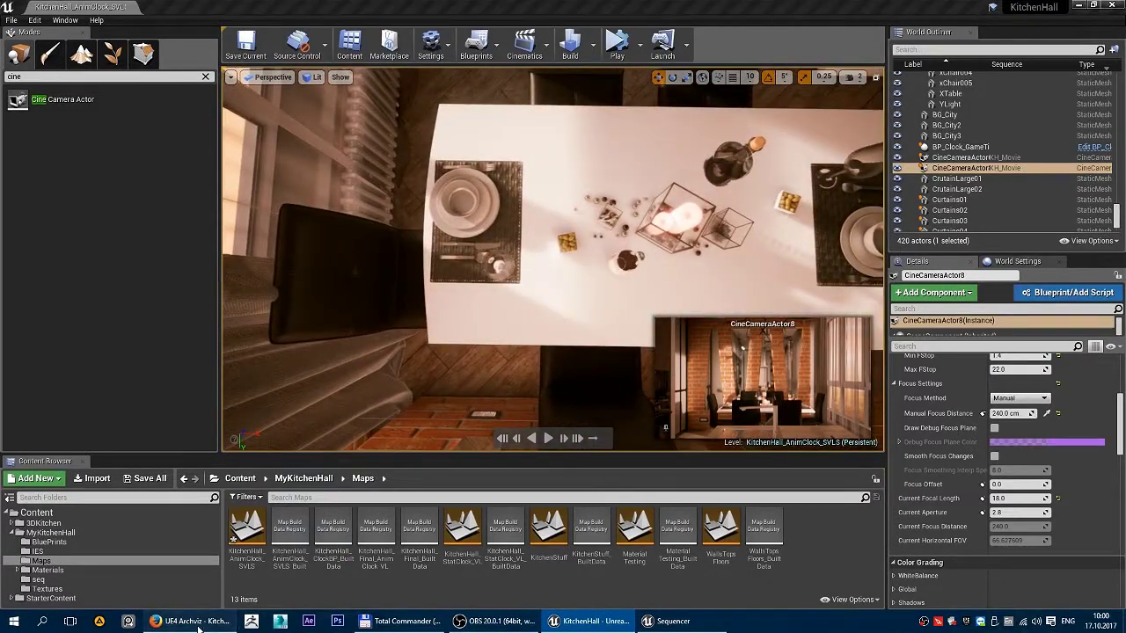
{"action": "left_click", "coordinate": [209, 434]}
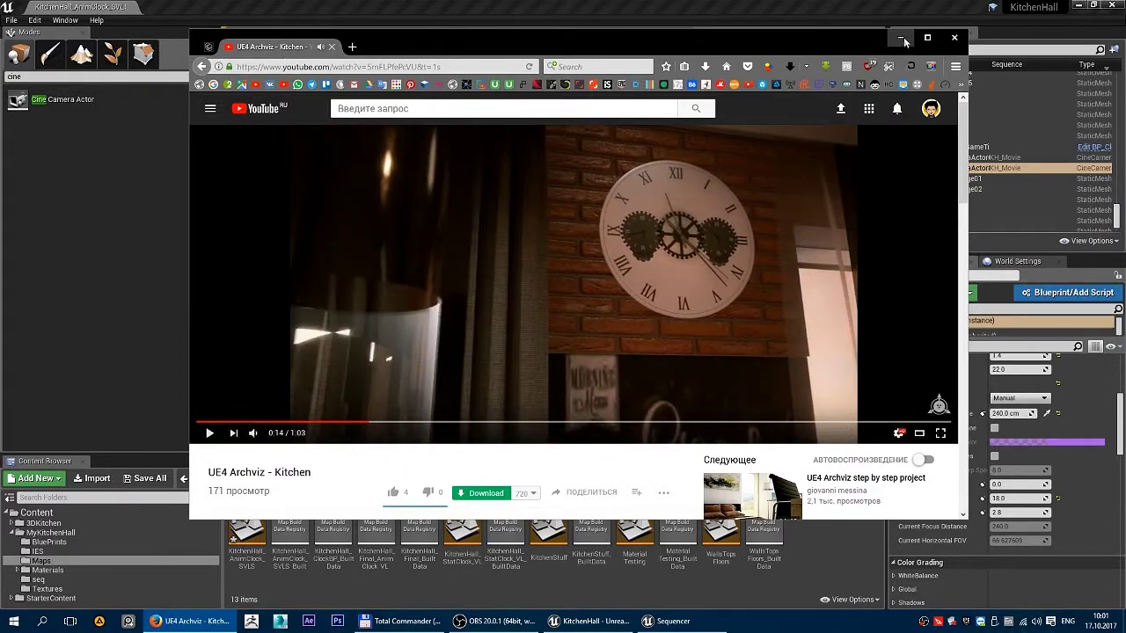
{"action": "left_click", "coordinate": [899, 36]}
Place a third Cine Camera Actor in the kitchen beside the island's sink.
{"action": "right_click_drag", "start_coordinate": [651, 236], "coordinate": [739, 160]}
{"action": "key", "text": "w"}
{"action": "key", "text": "w"}
{"action": "key", "text": "s"}
{"action": "key", "text": "w"}
{"action": "right_click_drag", "start_coordinate": [789, 300], "coordinate": [789, 300]}
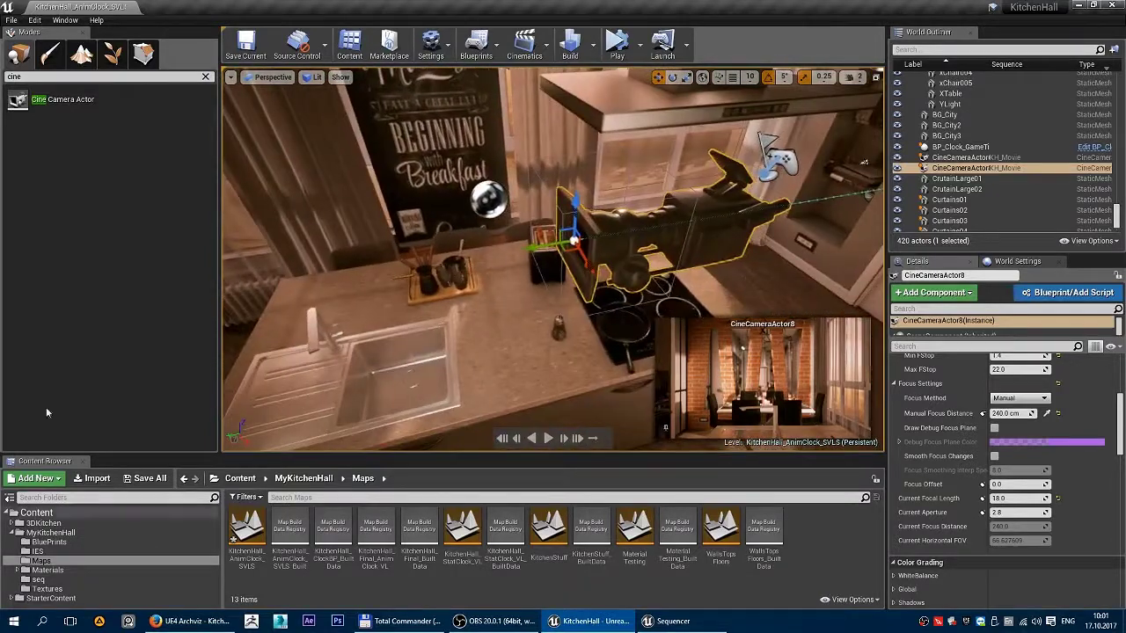
{"action": "left_click_drag", "start_coordinate": [70, 101], "coordinate": [548, 406]}
{"action": "left_click_drag", "start_coordinate": [534, 367], "coordinate": [534, 368]}
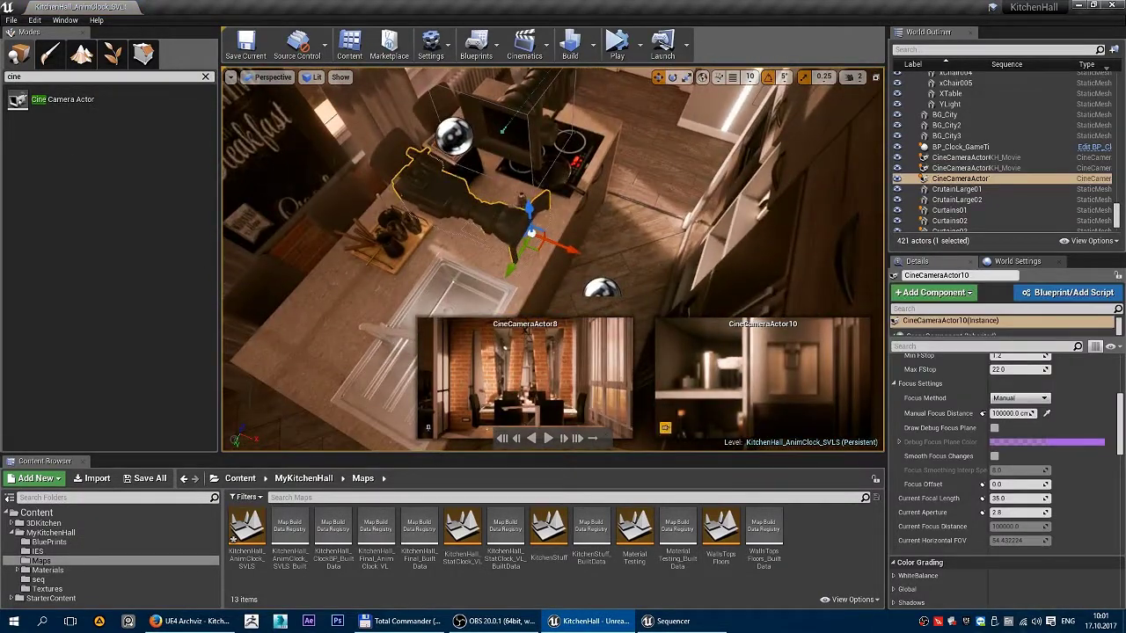
Unpin CineCameraActor8's preview and rotate the new cine camera to face the Breakfast chalkboard.
{"action": "left_click", "coordinate": [428, 428]}
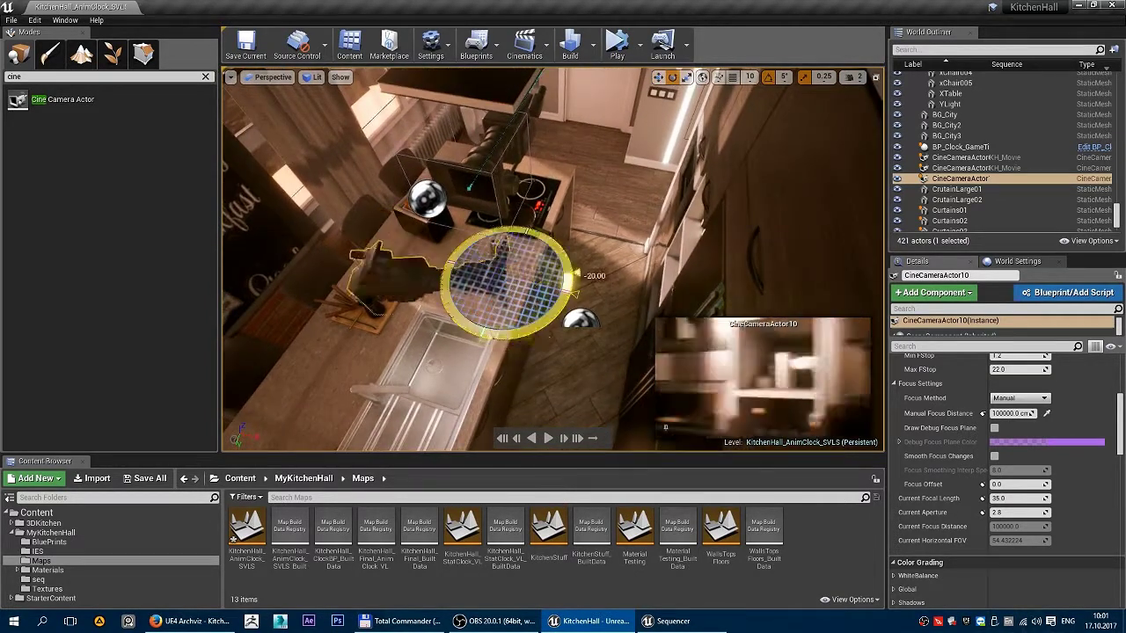
{"action": "left_click_drag", "start_coordinate": [573, 294], "coordinate": [565, 326]}
{"action": "key", "text": "w"}
{"action": "right_click_drag", "start_coordinate": [565, 326], "coordinate": [550, 242]}
Set the new cine camera's filmback to 16:9 Digital Film and look through the lens presets.
{"action": "scroll", "coordinate": [996, 469], "scroll_direction": "up", "scroll_amount": 3}
{"action": "left_click", "coordinate": [1029, 388]}
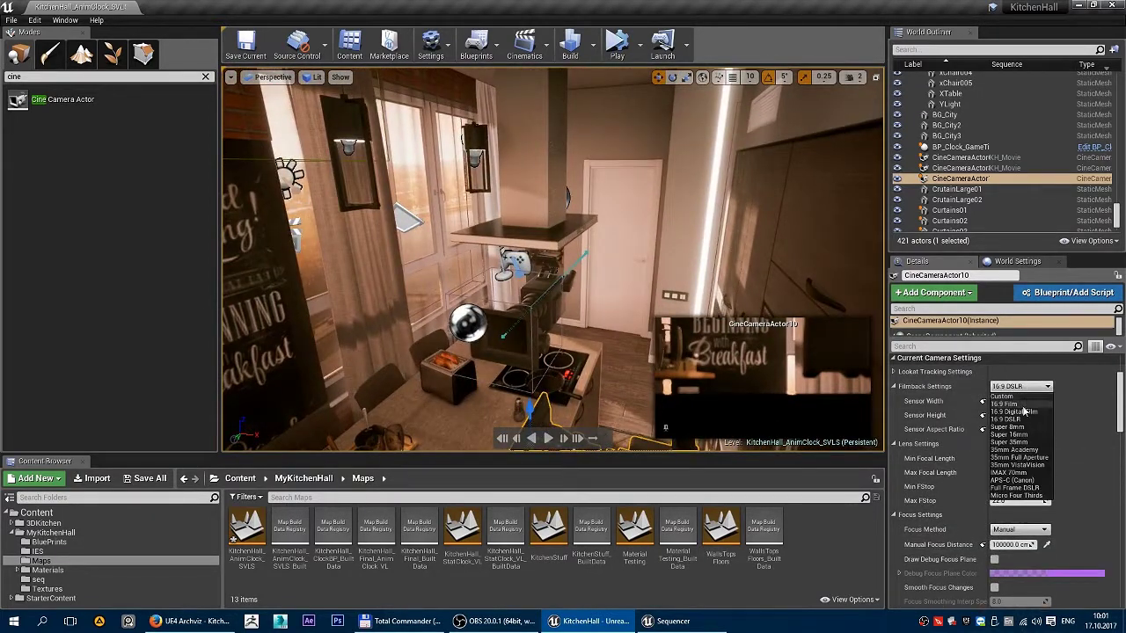
{"action": "left_click", "coordinate": [1021, 412]}
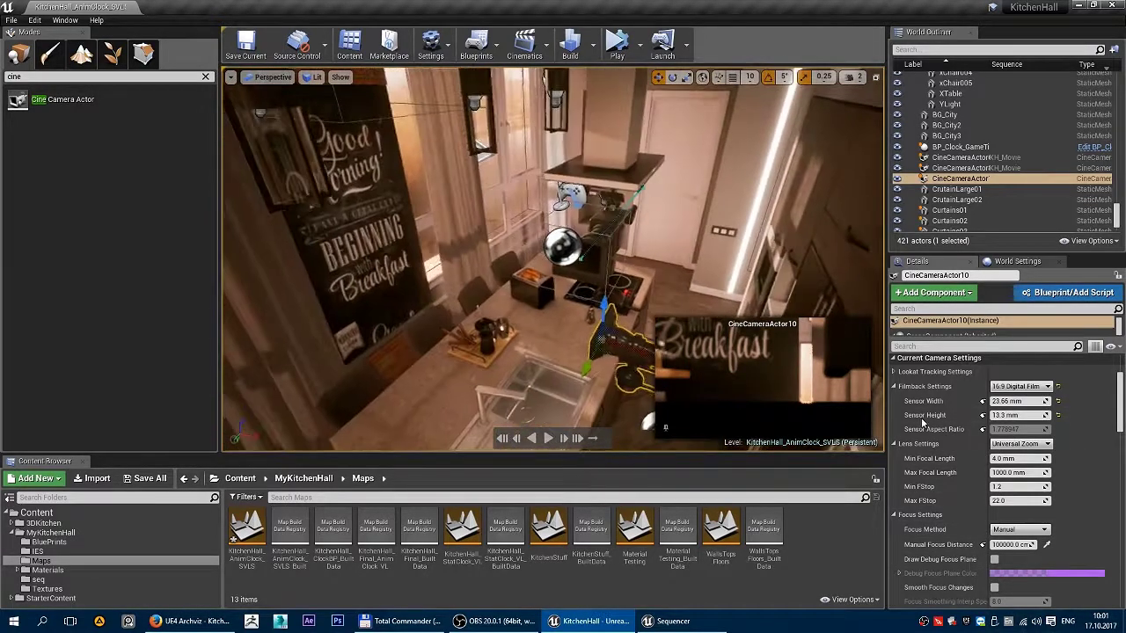
{"action": "left_click", "coordinate": [1024, 444]}
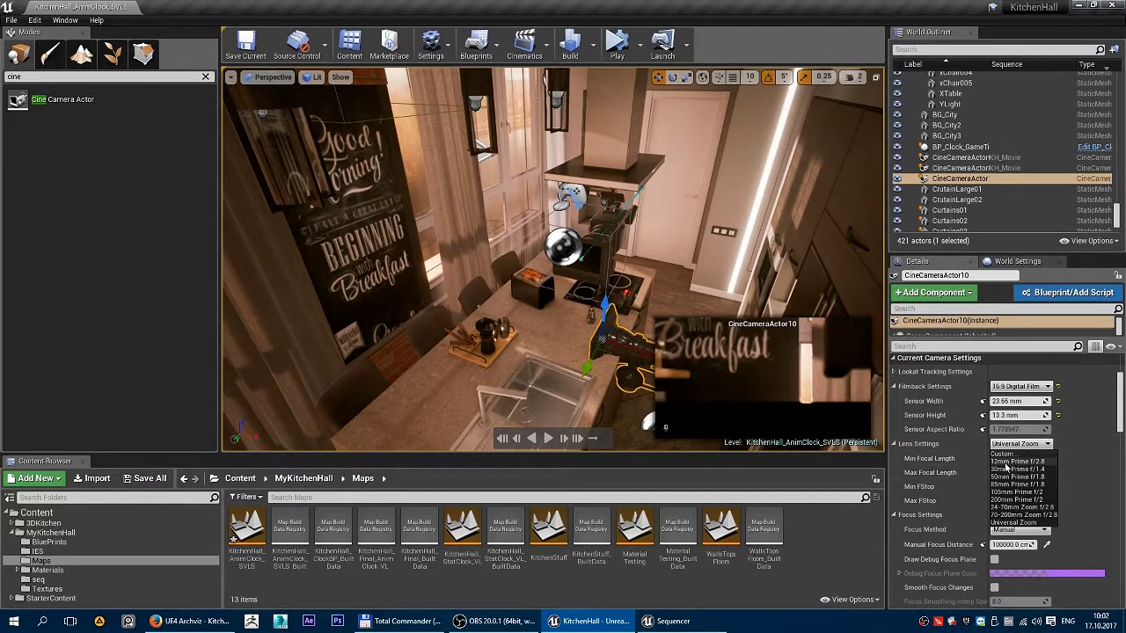
Raise the new cine camera close to the ceiling and position it beside the cooker hood column.
{"action": "right_click_drag", "start_coordinate": [563, 349], "coordinate": [620, 305]}
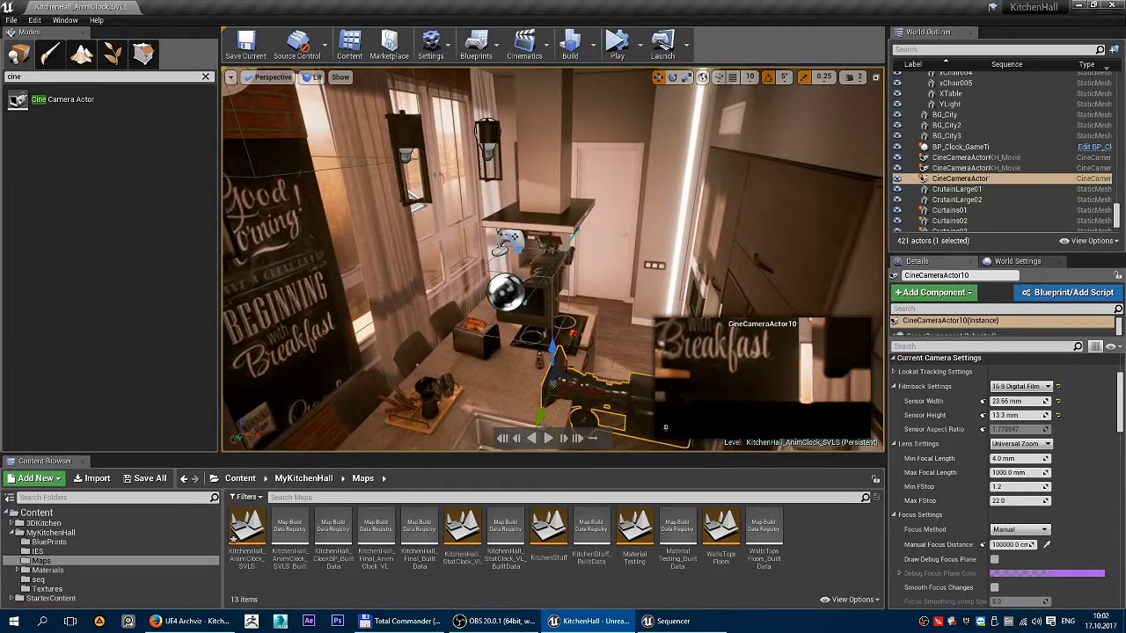
{"action": "left_click_drag", "start_coordinate": [552, 350], "coordinate": [554, 118]}
{"action": "right_click_drag", "start_coordinate": [555, 120], "coordinate": [405, 193]}
{"action": "left_click_drag", "start_coordinate": [446, 253], "coordinate": [699, 108]}
{"action": "right_click_drag", "start_coordinate": [711, 118], "coordinate": [553, 168]}
{"action": "left_click_drag", "start_coordinate": [553, 171], "coordinate": [582, 172]}
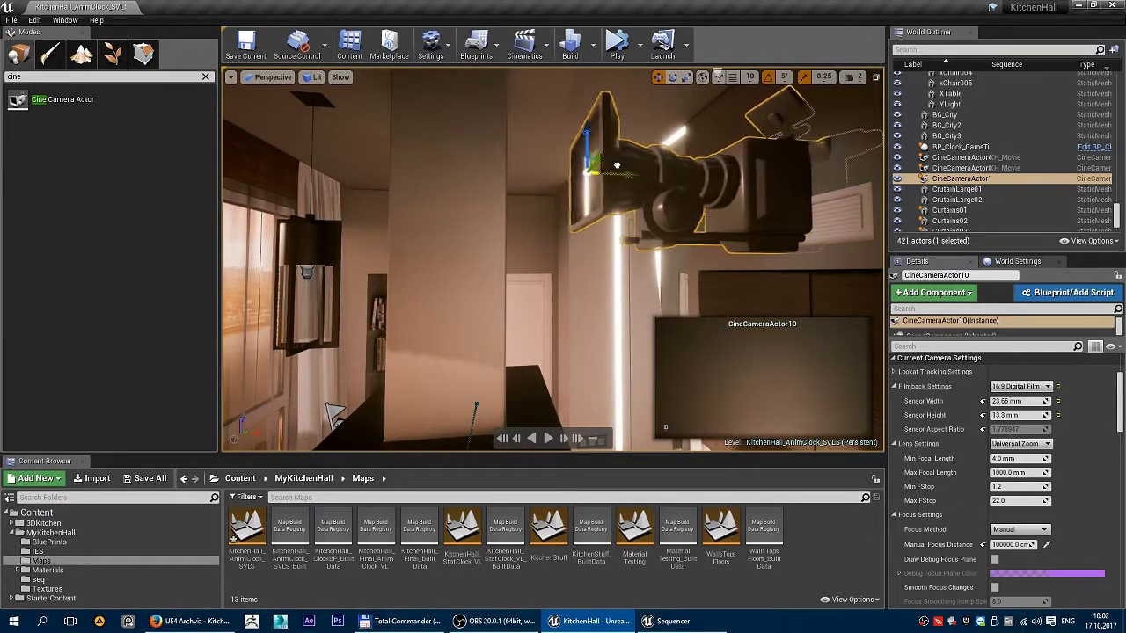
{"action": "left_click_drag", "start_coordinate": [689, 166], "coordinate": [530, 162]}
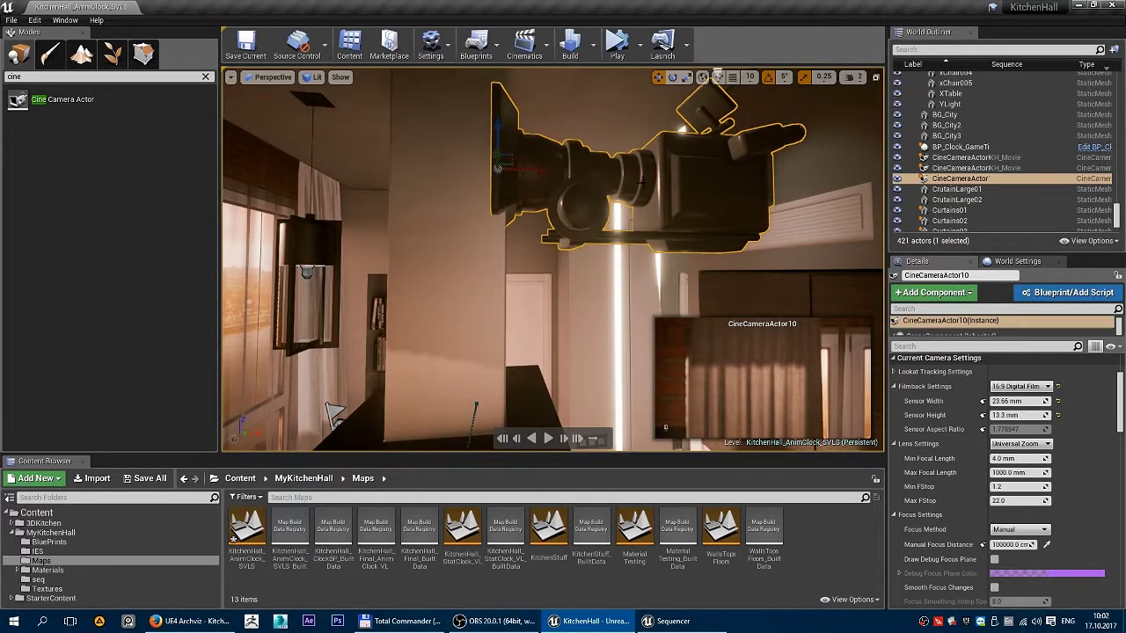
Shift the new cine camera sideways around the hood column so its preview frames the wall clock.
{"action": "right_click_drag", "start_coordinate": [643, 183], "coordinate": [598, 128]}
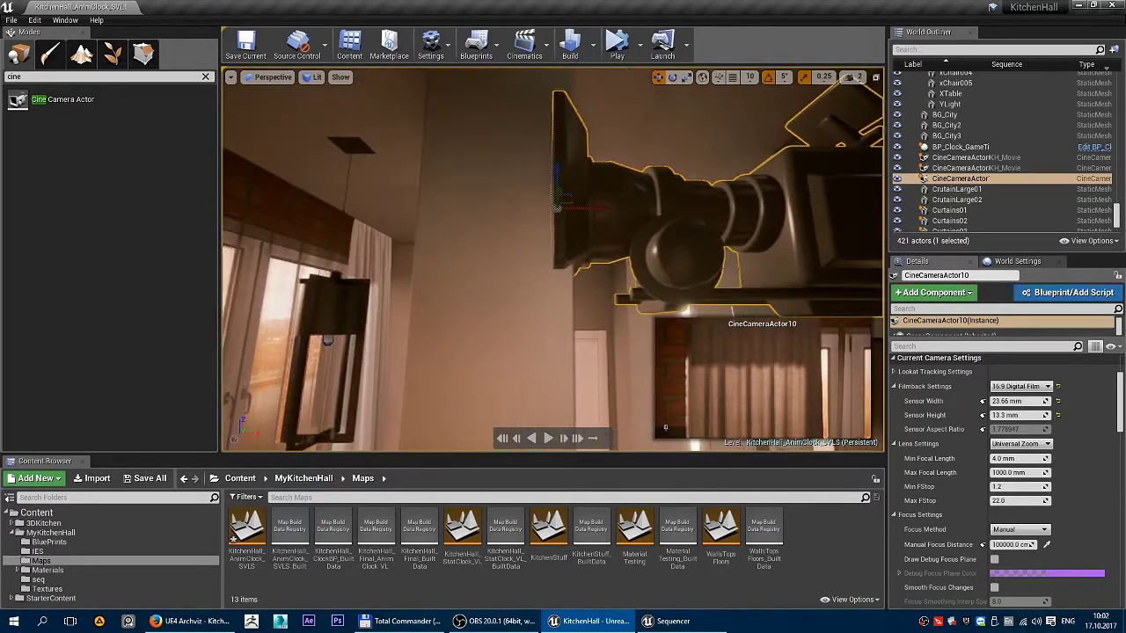
{"action": "left_click_drag", "start_coordinate": [599, 207], "coordinate": [785, 218]}
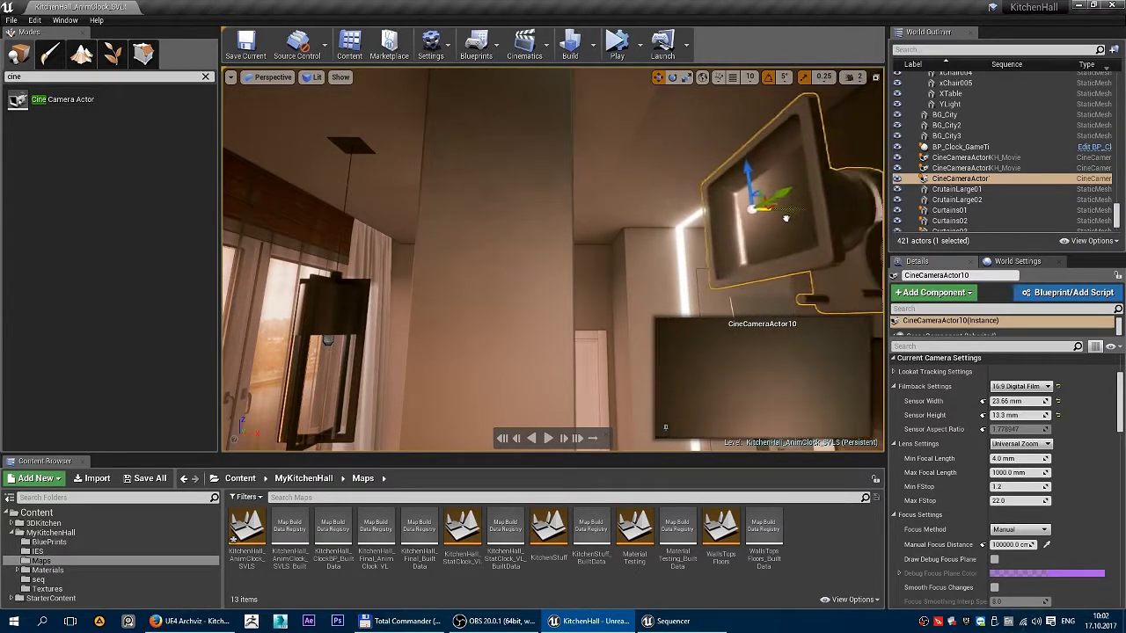
{"action": "right_click_drag", "start_coordinate": [784, 219], "coordinate": [897, 176]}
{"action": "right_click_drag", "start_coordinate": [657, 155], "coordinate": [642, 158]}
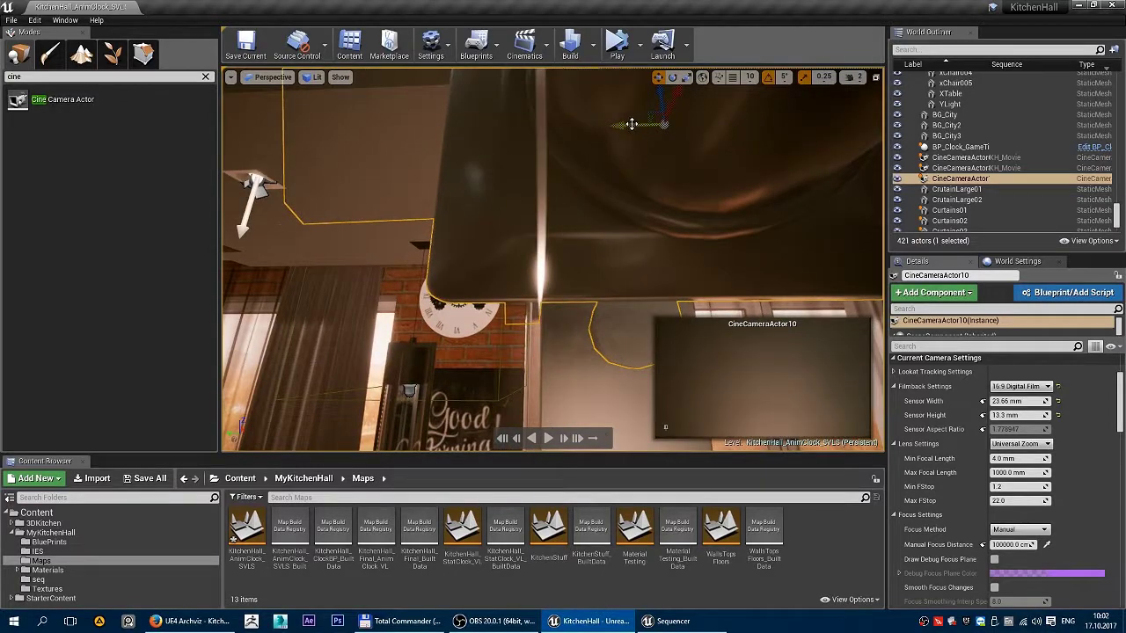
{"action": "left_click_drag", "start_coordinate": [631, 124], "coordinate": [213, 137]}
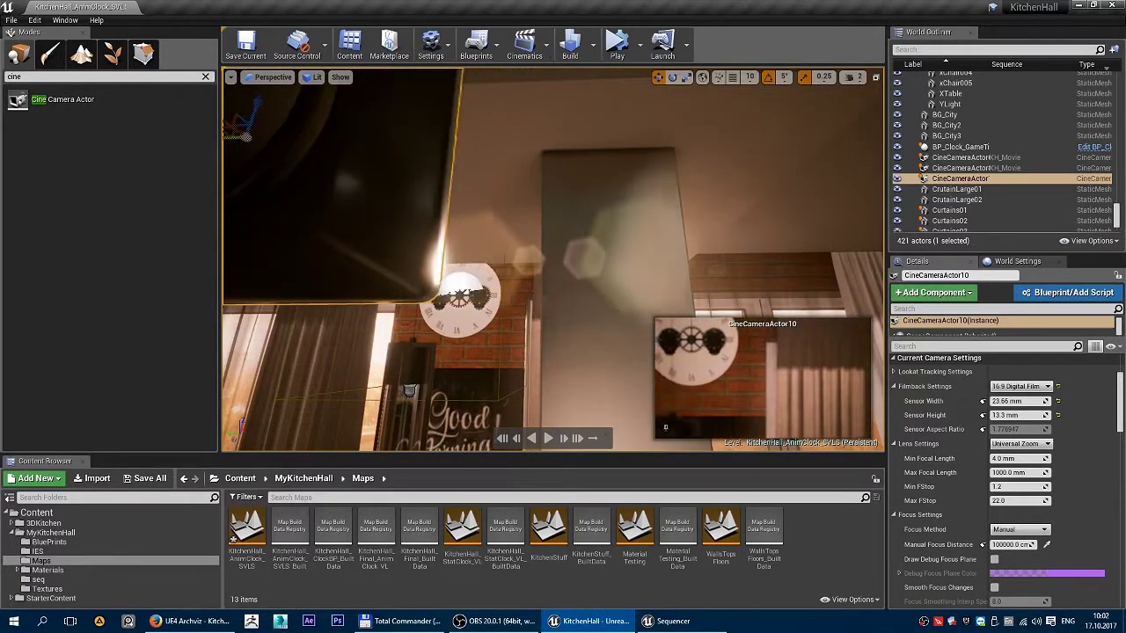
Tilt CineCameraActor10 upward and lower it well below the ceiling so it looks up towards the wall clock.
{"action": "key", "text": "f"}
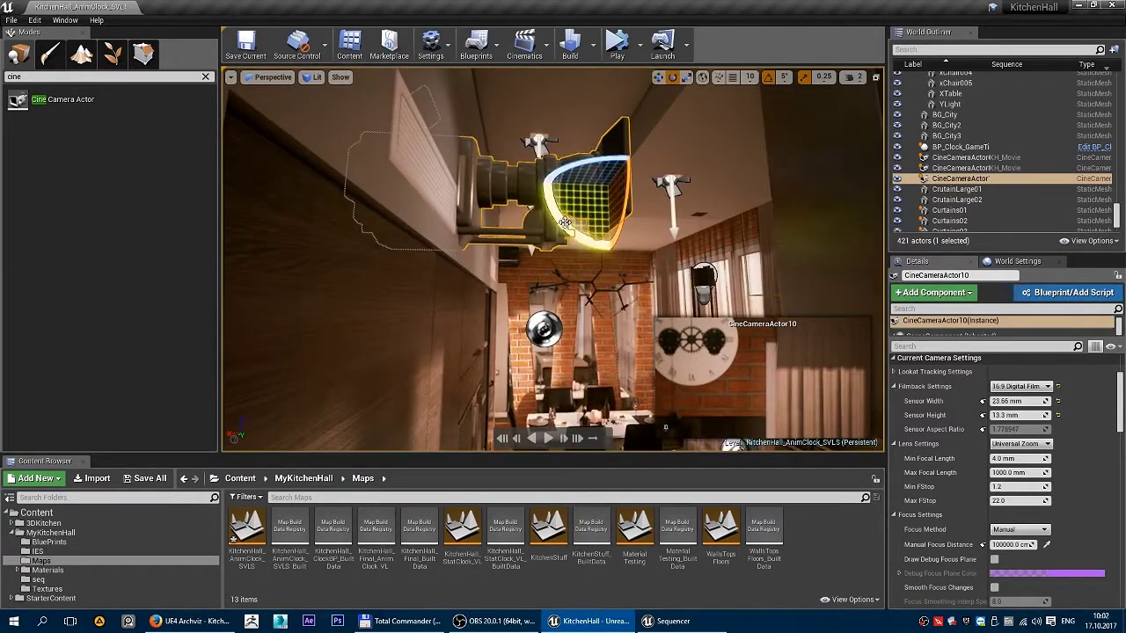
{"action": "left_click_drag", "start_coordinate": [536, 189], "coordinate": [537, 198]}
{"action": "key", "text": "w"}
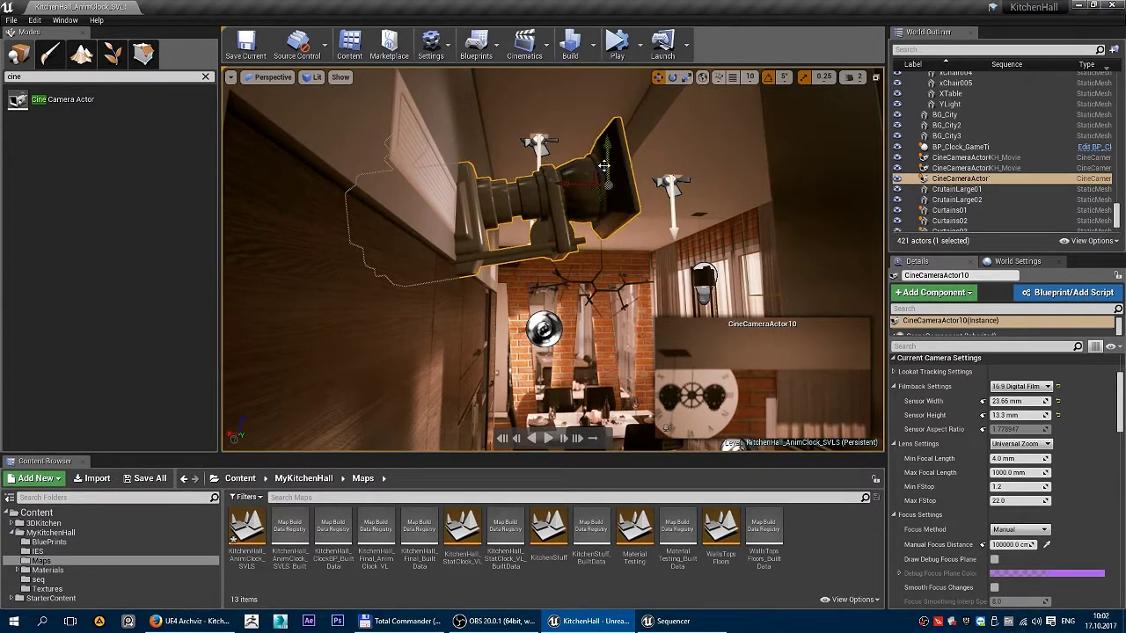
{"action": "left_click_drag", "start_coordinate": [608, 149], "coordinate": [552, 351]}
{"action": "key", "text": "e"}
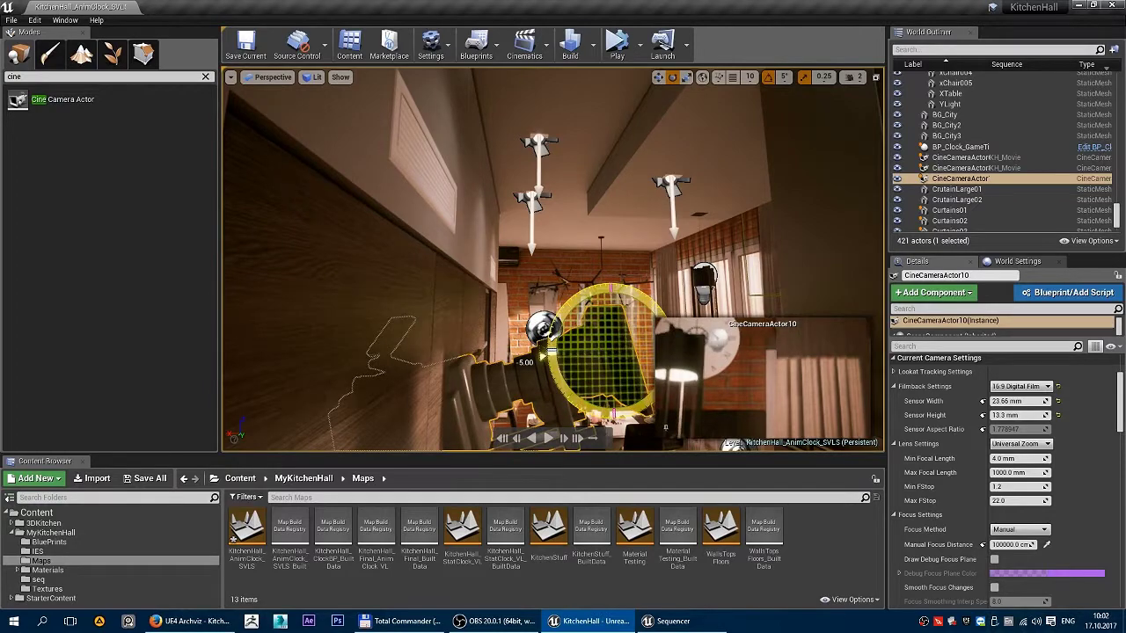
{"action": "key", "text": "w"}
Move CineCameraActor10 sideways over the sink and rotate it to bring the wall clock fully into its preview.
{"action": "right_click_drag", "start_coordinate": [552, 350], "coordinate": [629, 394]}
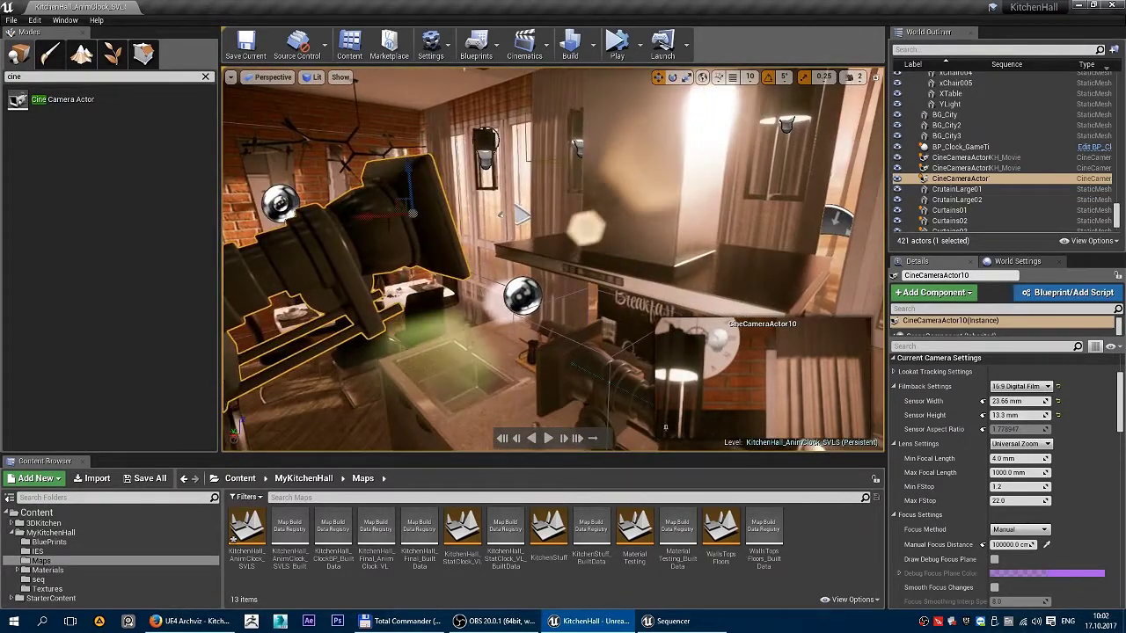
{"action": "mouse_move", "coordinate": [462, 238]}
{"action": "right_mouse_down"}
{"action": "mouse_move", "coordinate": [475, 176]}
{"action": "mouse_move", "coordinate": [528, 211]}
{"action": "mouse_move", "coordinate": [484, 255]}
{"action": "mouse_move", "coordinate": [462, 238]}
{"action": "right_mouse_up"}
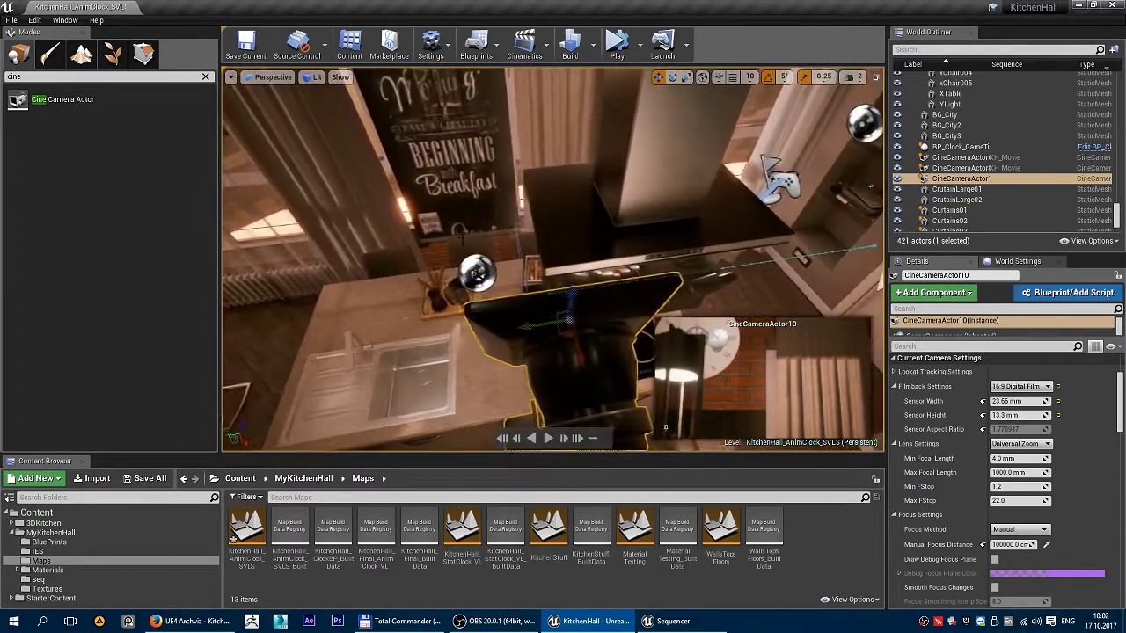
{"action": "left_click_drag", "start_coordinate": [567, 321], "coordinate": [262, 337]}
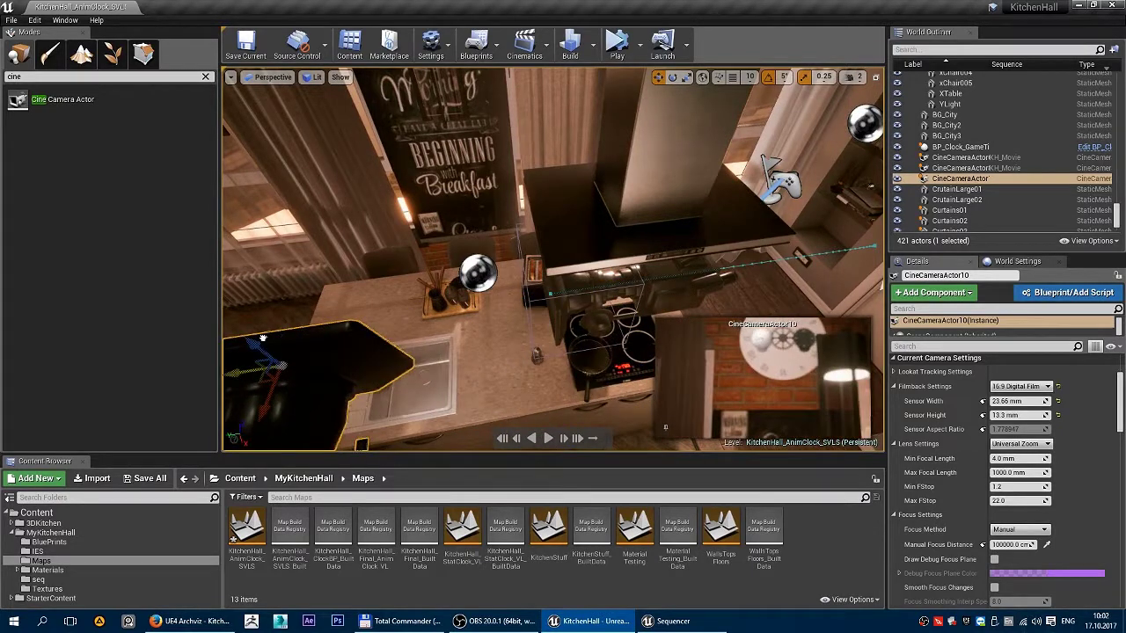
{"action": "key", "text": "e"}
{"action": "left_click_drag", "start_coordinate": [299, 387], "coordinate": [316, 429]}
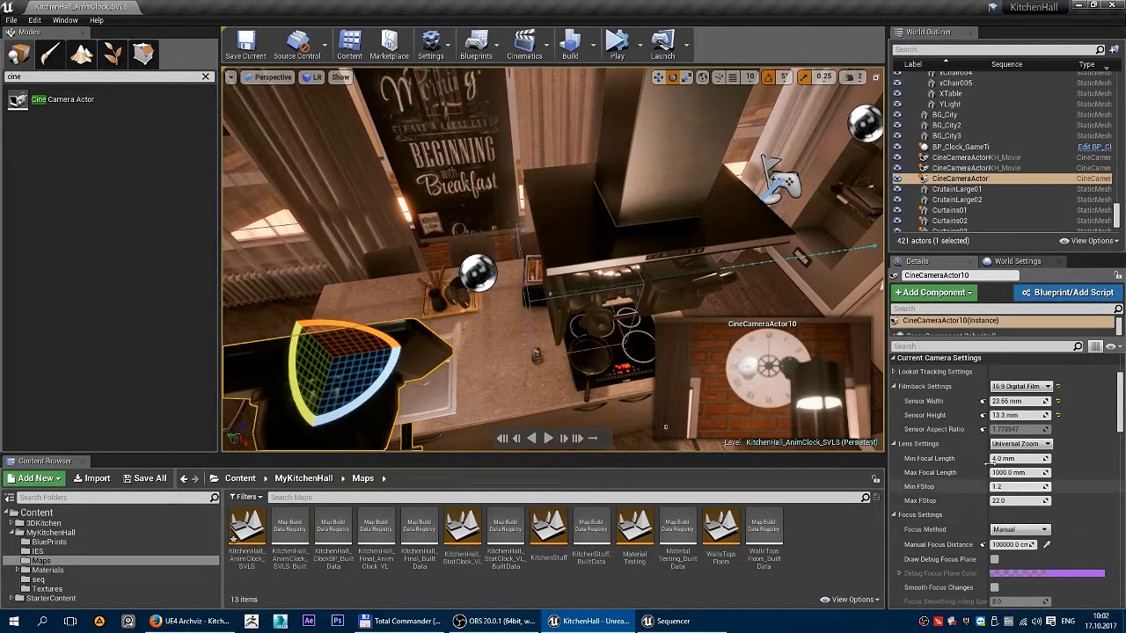
Set CineCameraActor10's lens to 30mm Prime f/1.4 and turn on its debug focus plane.
{"action": "scroll", "coordinate": [954, 442], "scroll_direction": "down", "scroll_amount": 1}
{"action": "left_click", "coordinate": [1020, 407]}
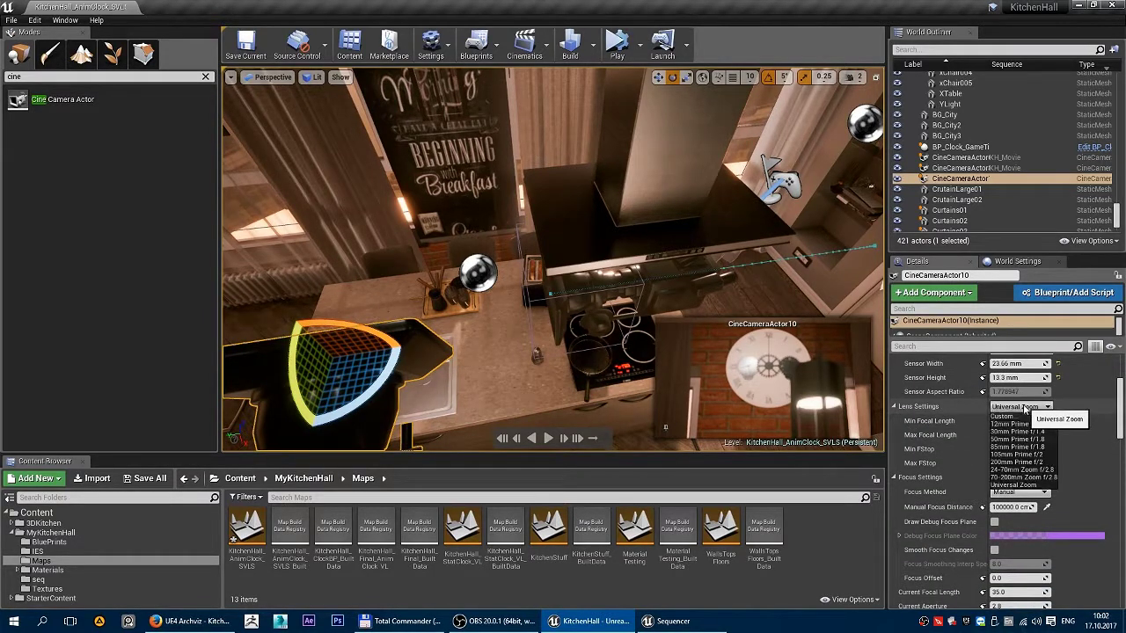
{"action": "left_click", "coordinate": [1029, 431]}
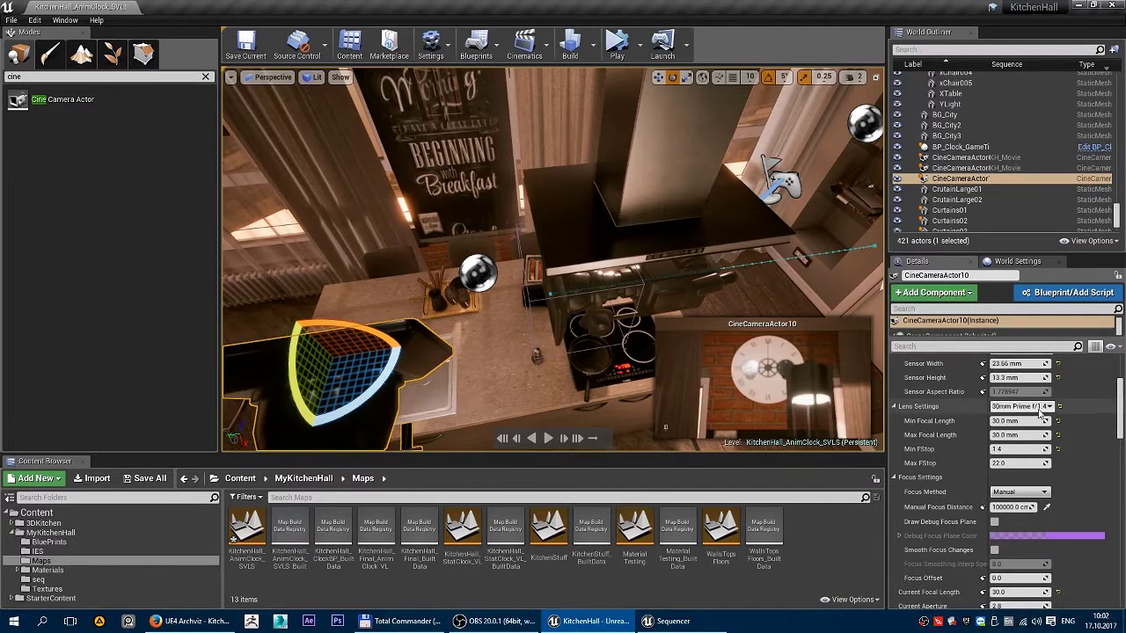
{"action": "left_click", "coordinate": [994, 522]}
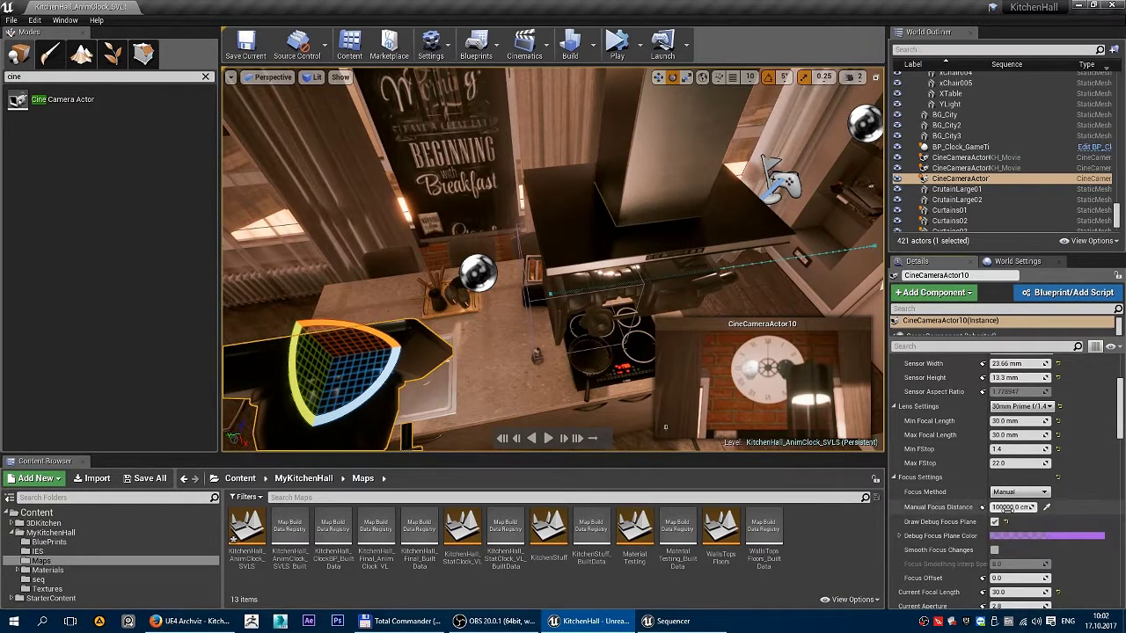
Widen the outliner's Label column to read the full camera names and look through CineCameraActor10 in the viewport.
{"action": "right_click_drag", "start_coordinate": [552, 260], "coordinate": [396, 259]}
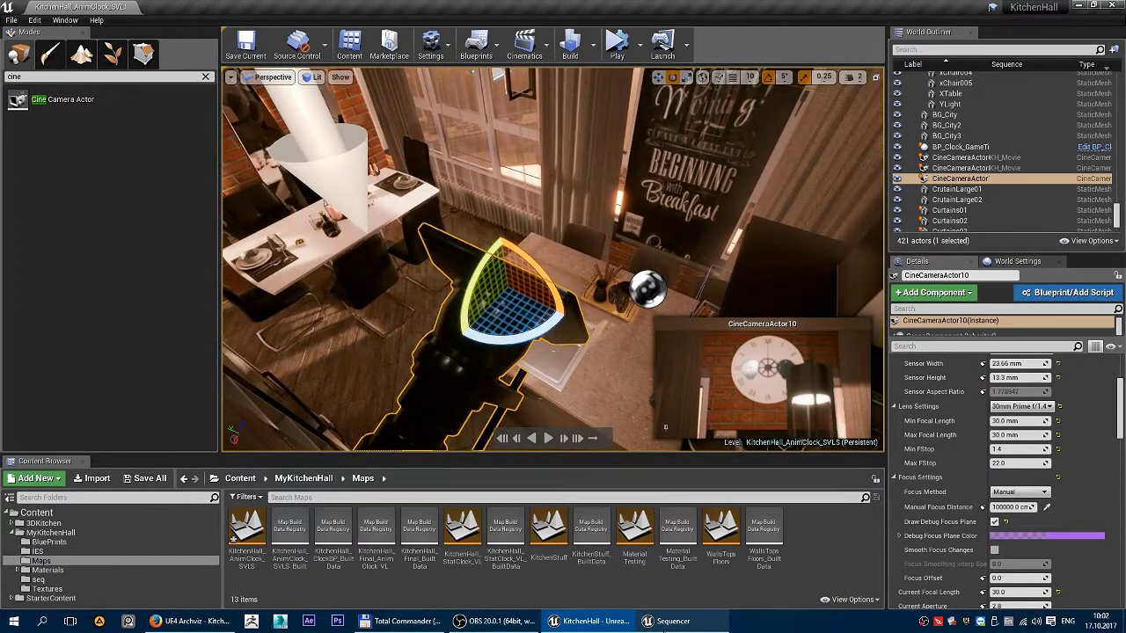
{"action": "left_click", "coordinate": [672, 621]}
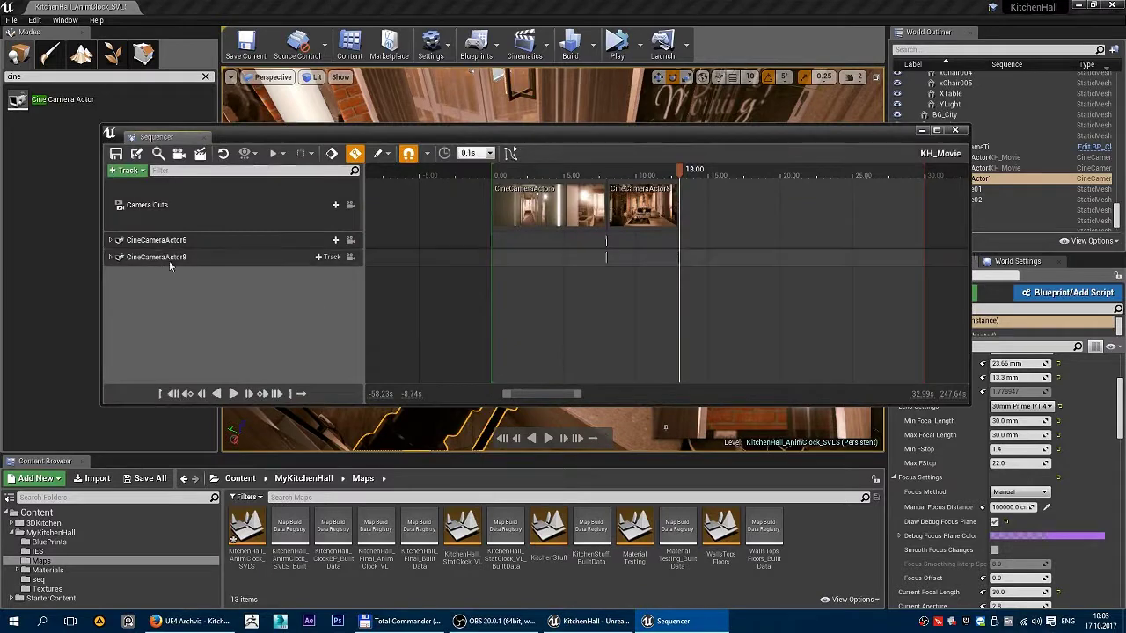
{"action": "left_click", "coordinate": [923, 132]}
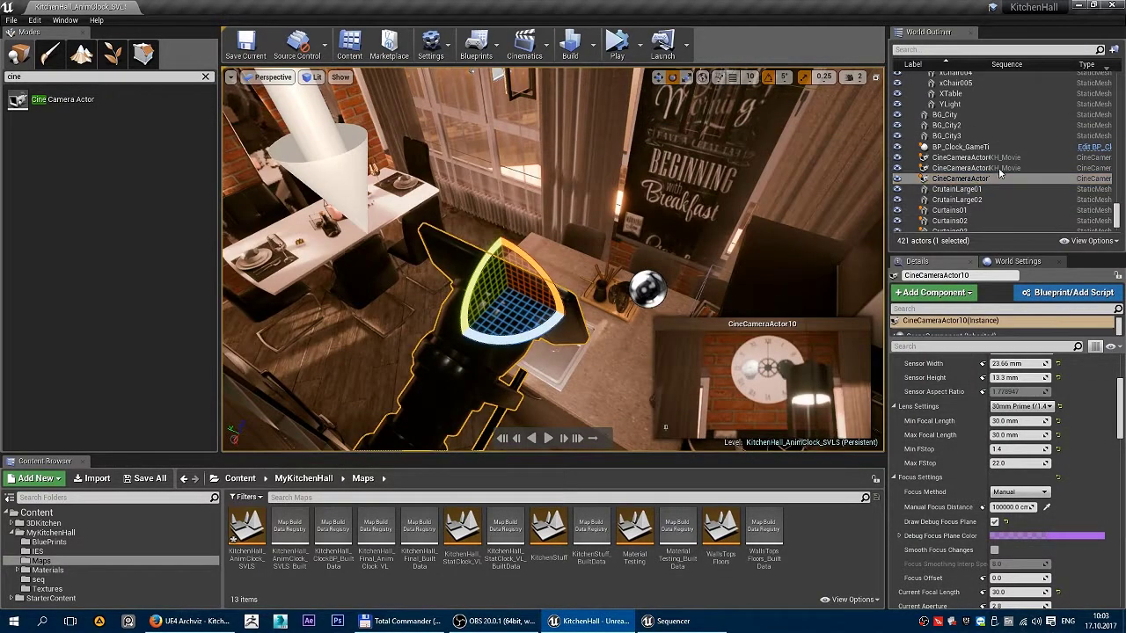
{"action": "left_click_drag", "start_coordinate": [993, 66], "coordinate": [1002, 66]}
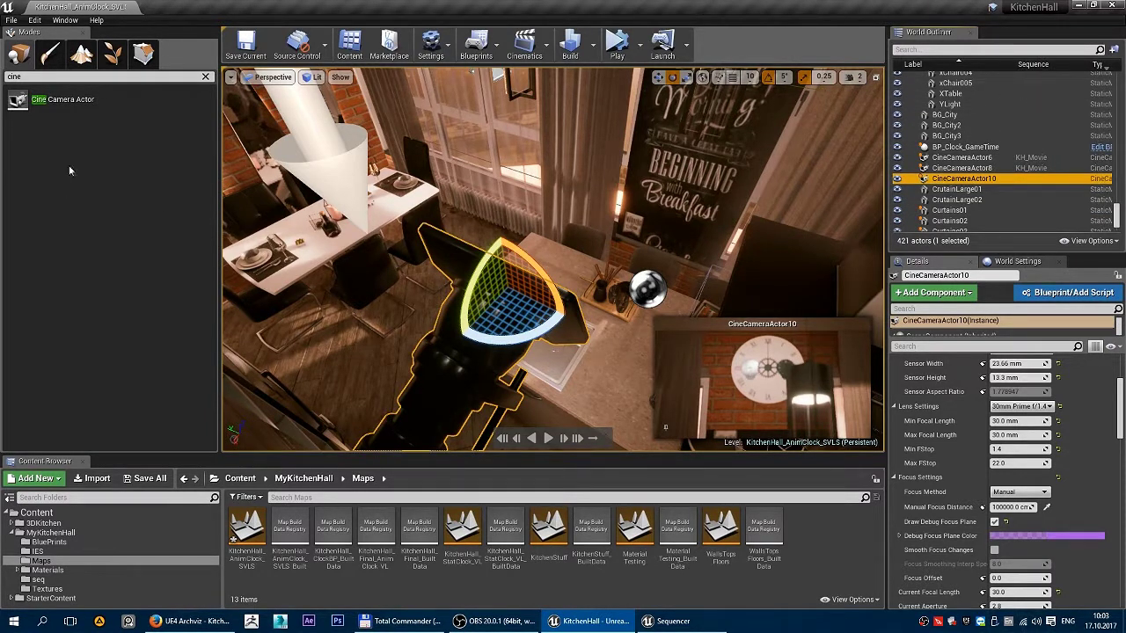
{"action": "left_click", "coordinate": [230, 78]}
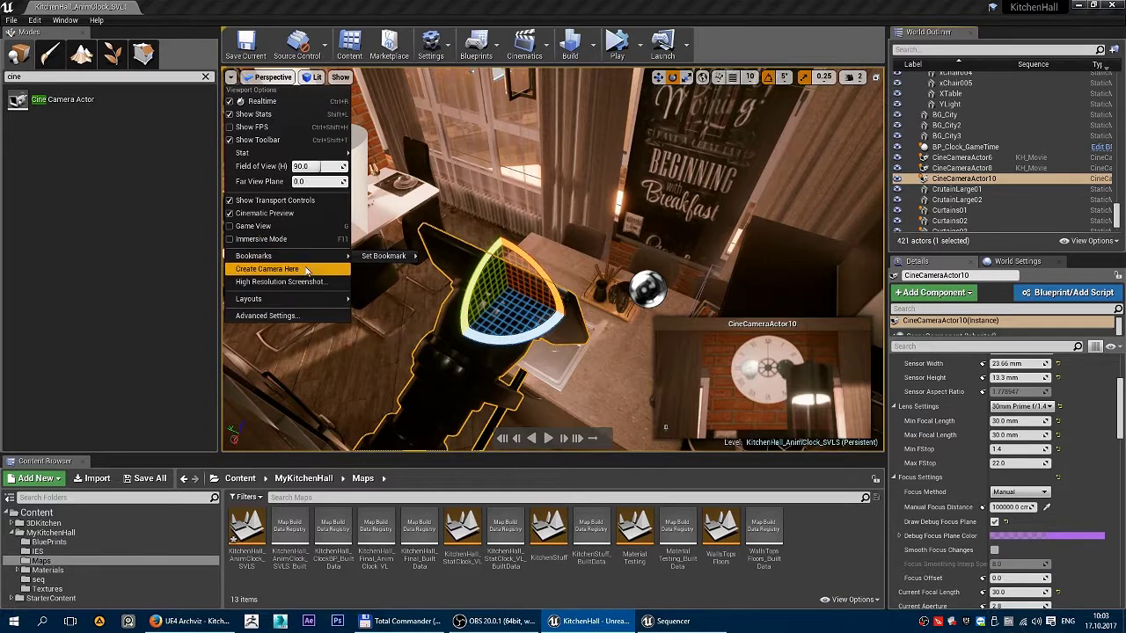
{"action": "left_click", "coordinate": [270, 78]}
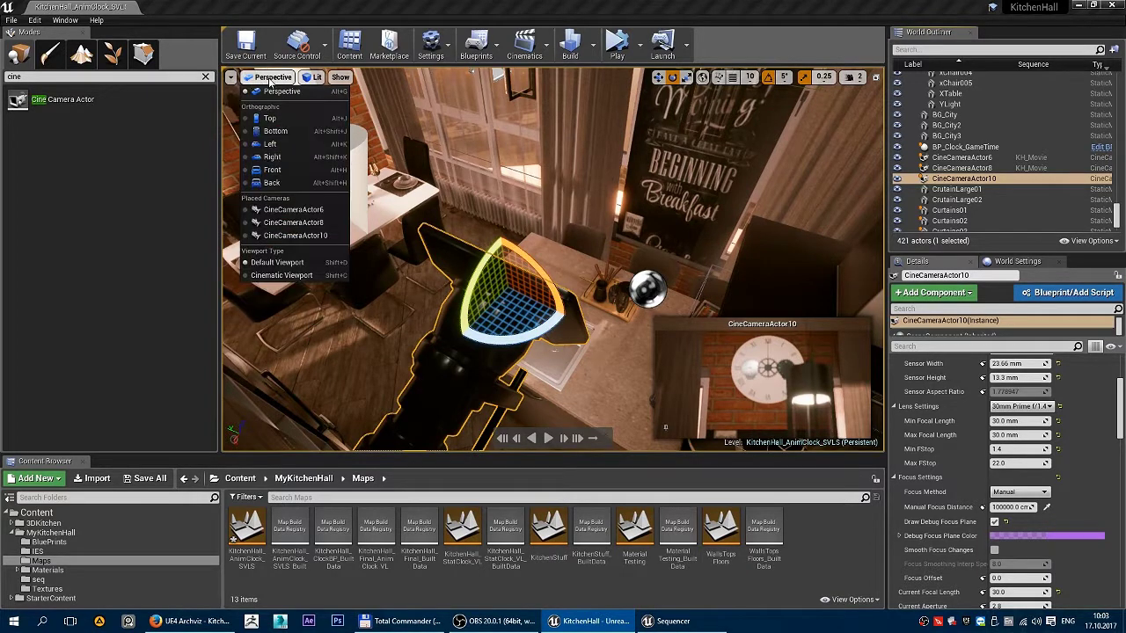
{"action": "left_click", "coordinate": [299, 236]}
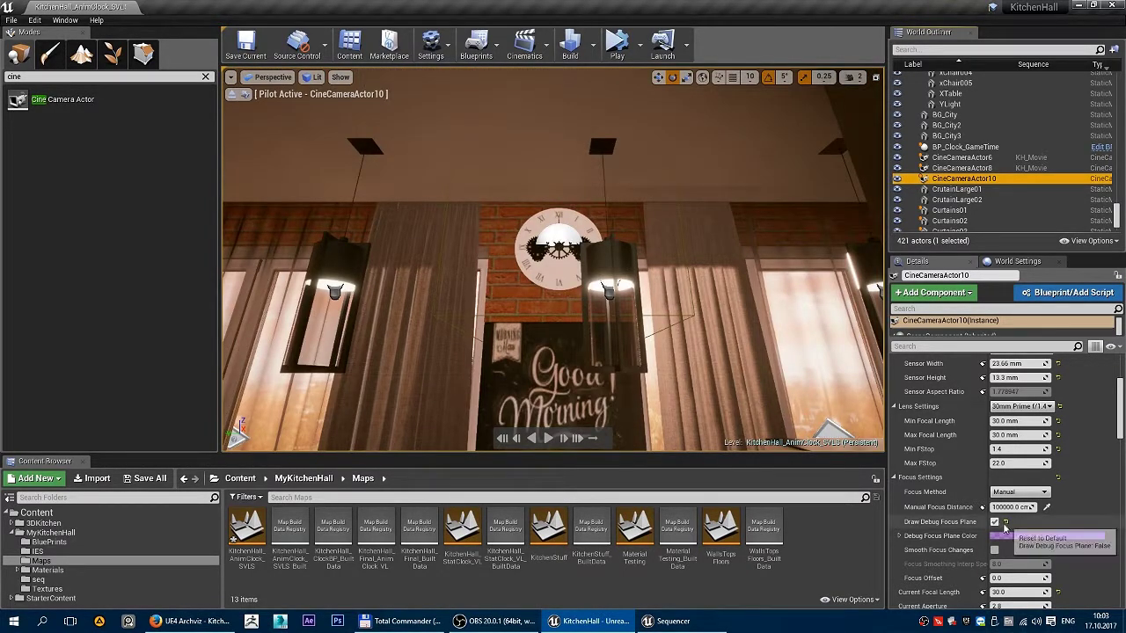
Set the manual focus distance to 240 cm, fine-tune it to about 231 cm, and turn off the debug focus plane.
{"action": "left_click", "coordinate": [1014, 507]}
{"action": "type", "text": "24"}
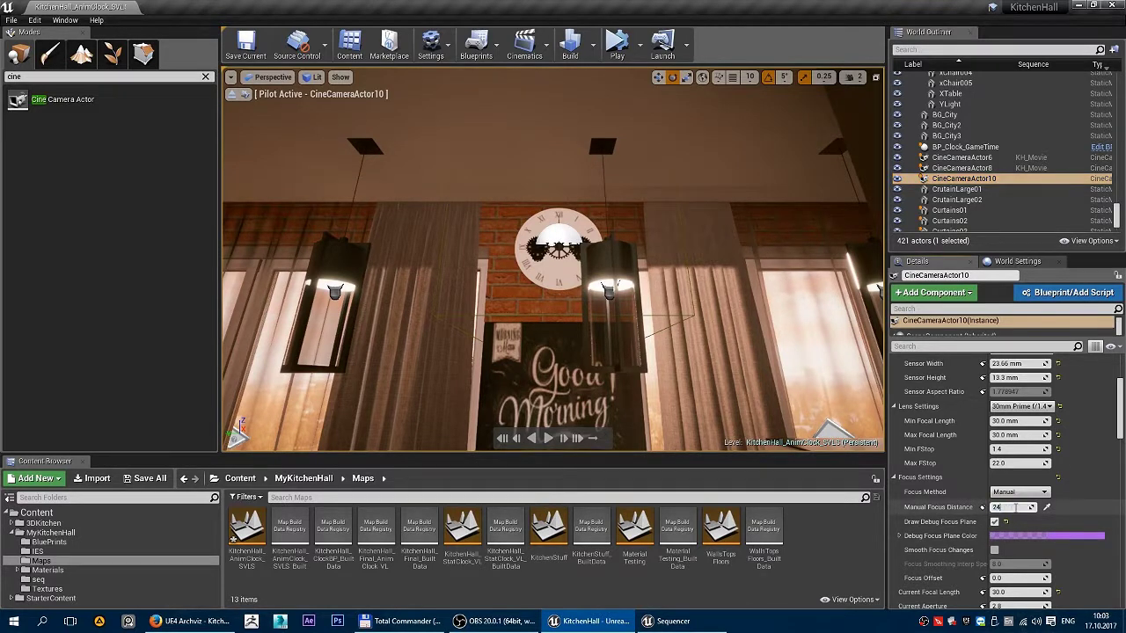
{"action": "type", "text": "0"}
{"action": "key", "text": "Return"}
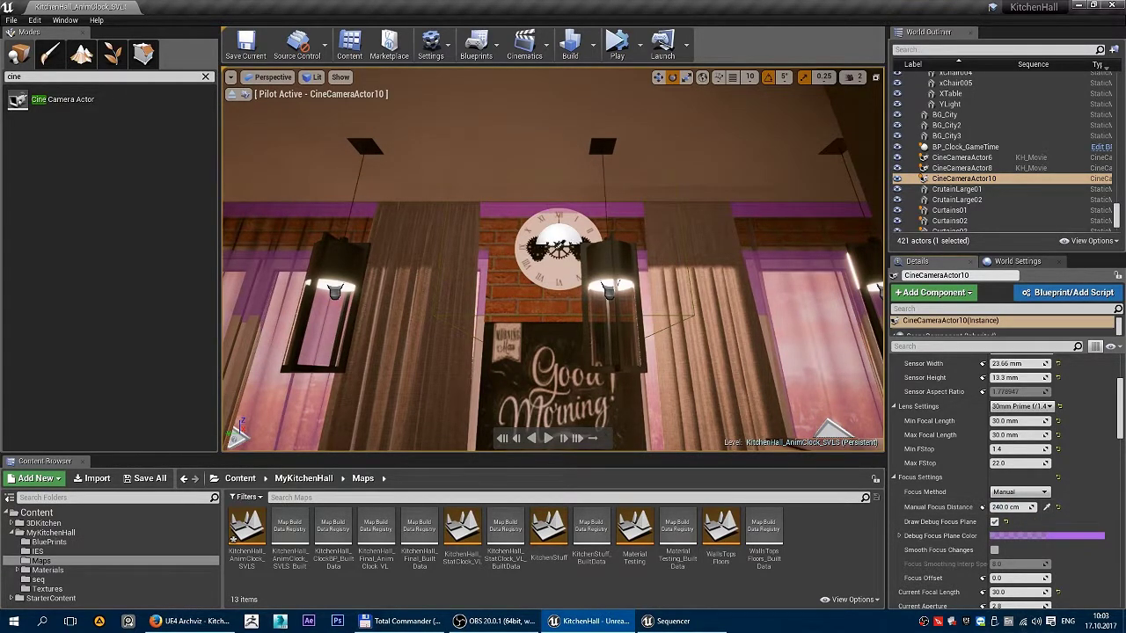
{"action": "left_click_drag", "start_coordinate": [1013, 507], "coordinate": [1003, 507]}
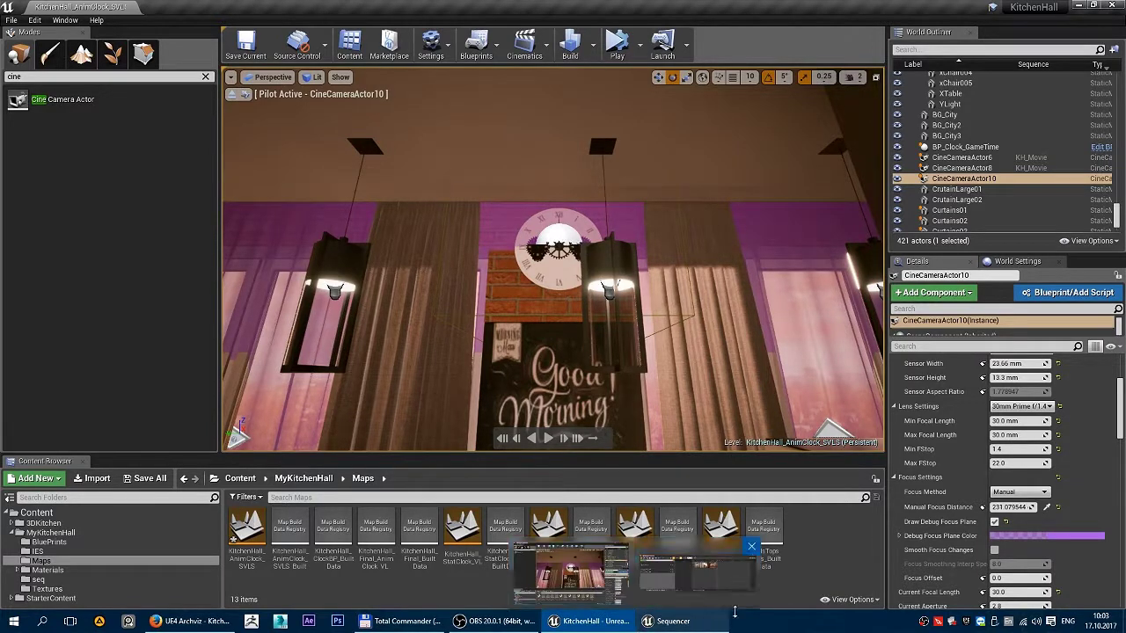
{"action": "left_click", "coordinate": [994, 522]}
Add CineCameraActor10 to the KH_Movie camera cuts at 13.00 seconds and select its track.
{"action": "left_click", "coordinate": [673, 621]}
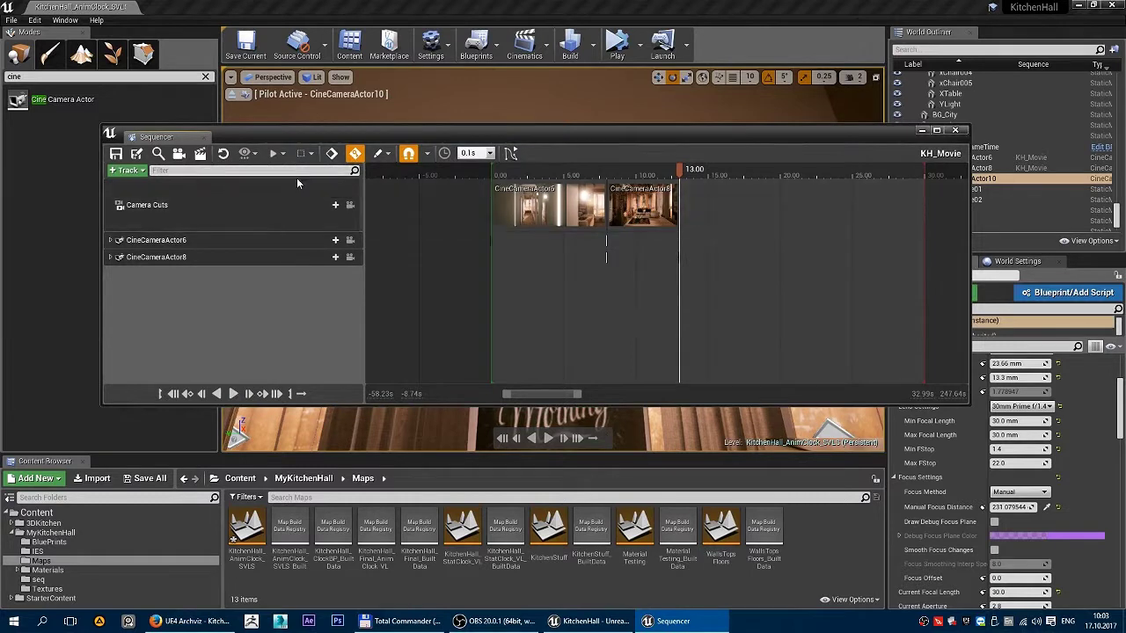
{"action": "left_click", "coordinate": [330, 205]}
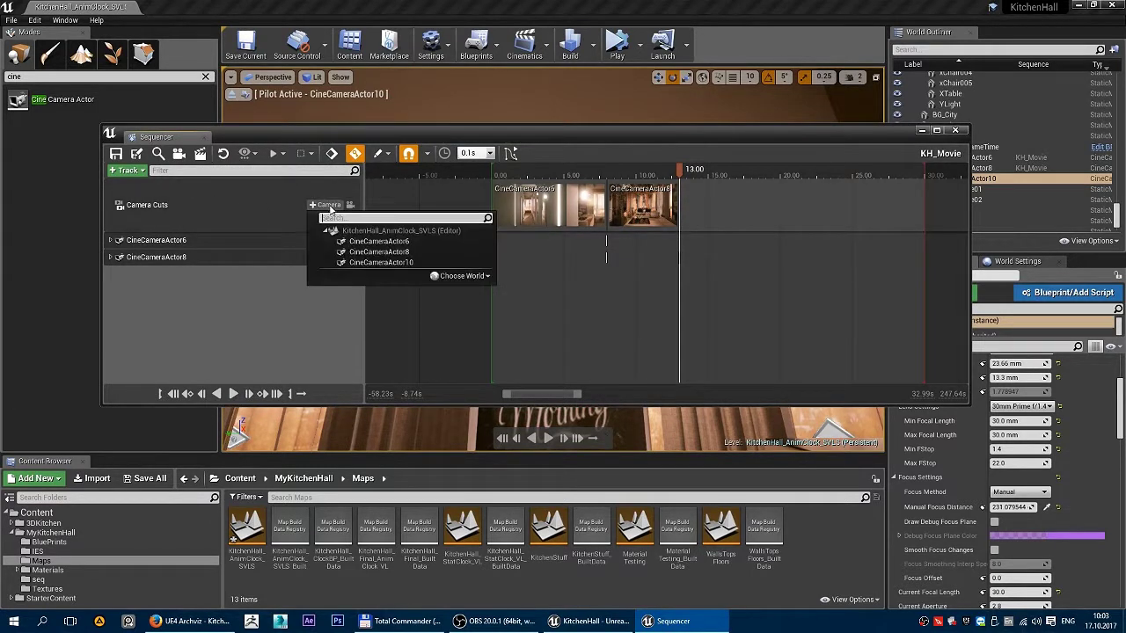
{"action": "left_click", "coordinate": [407, 263]}
{"action": "left_click", "coordinate": [192, 242]}
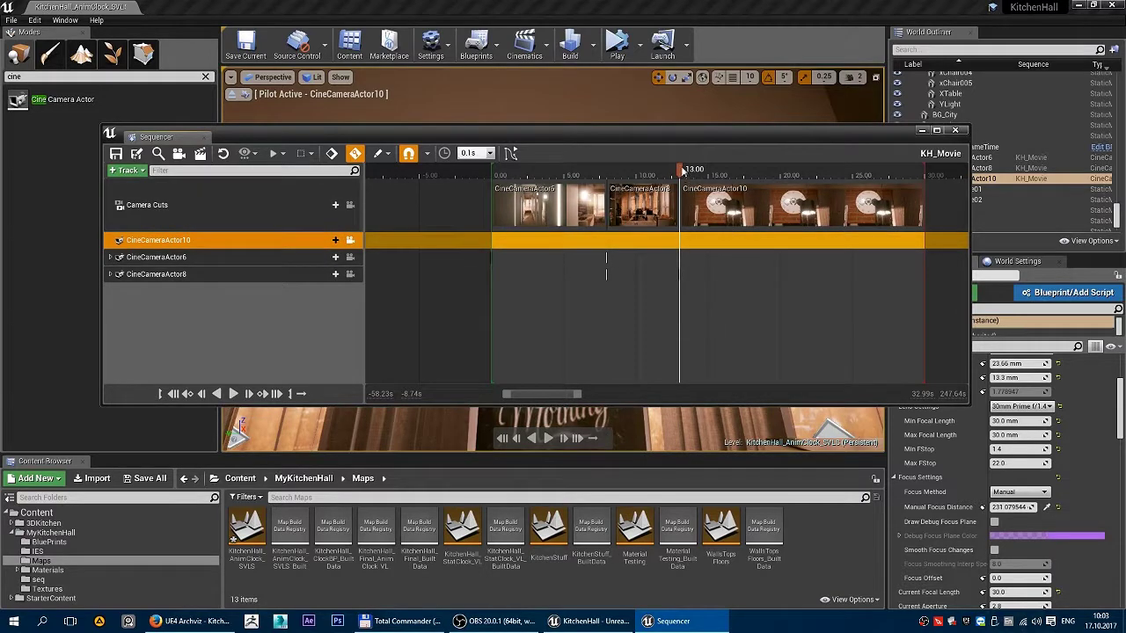
Lock the viewport to the Camera Cuts track and move the Sequencer window down to check the clock shot.
{"action": "left_click_drag", "start_coordinate": [711, 137], "coordinate": [713, 322]}
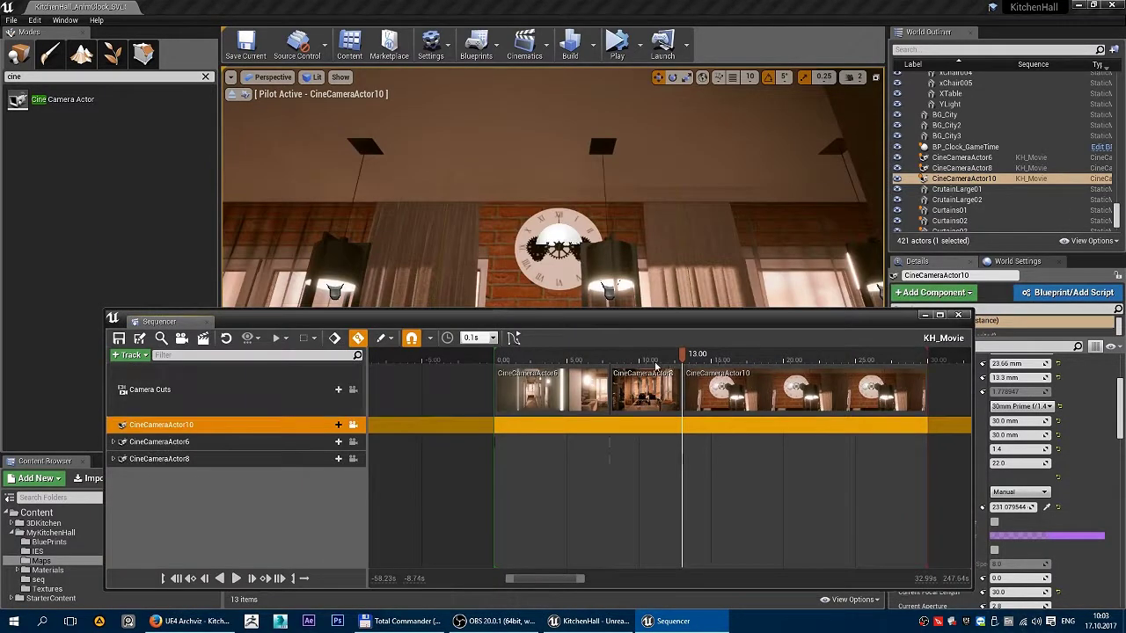
{"action": "left_click", "coordinate": [353, 389]}
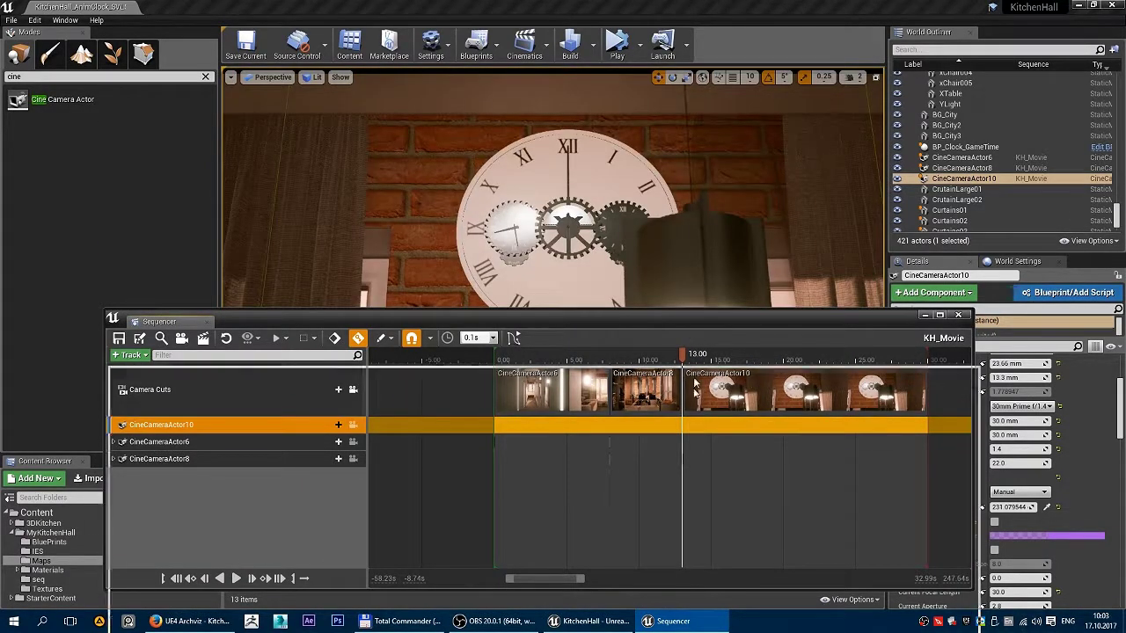
{"action": "left_click_drag", "start_coordinate": [669, 323], "coordinate": [692, 489]}
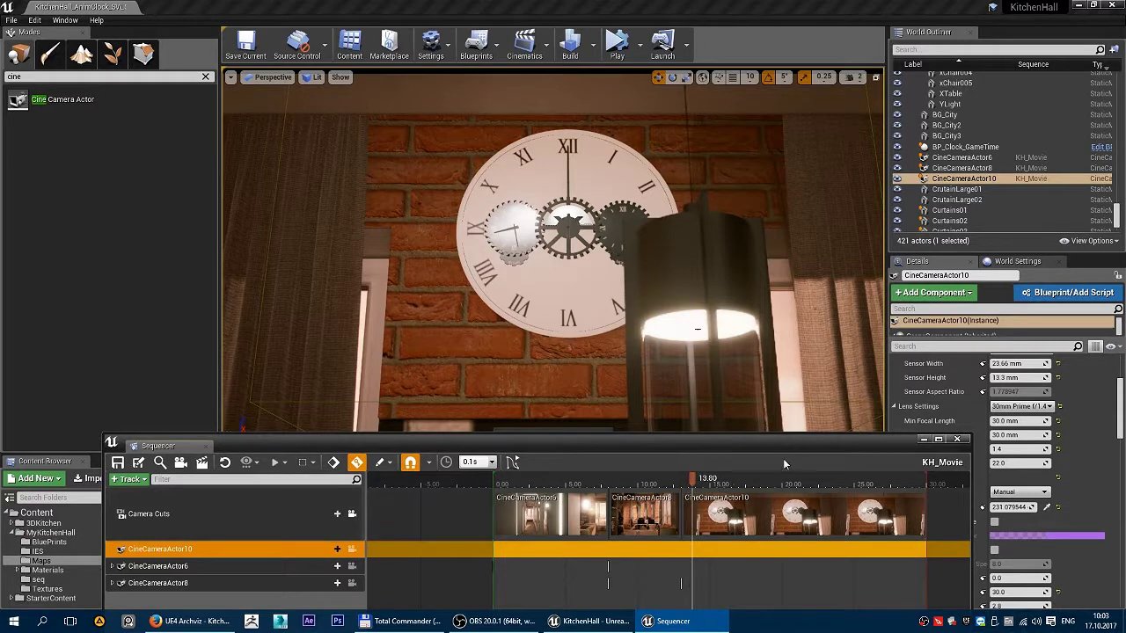
{"action": "left_click", "coordinate": [923, 440]}
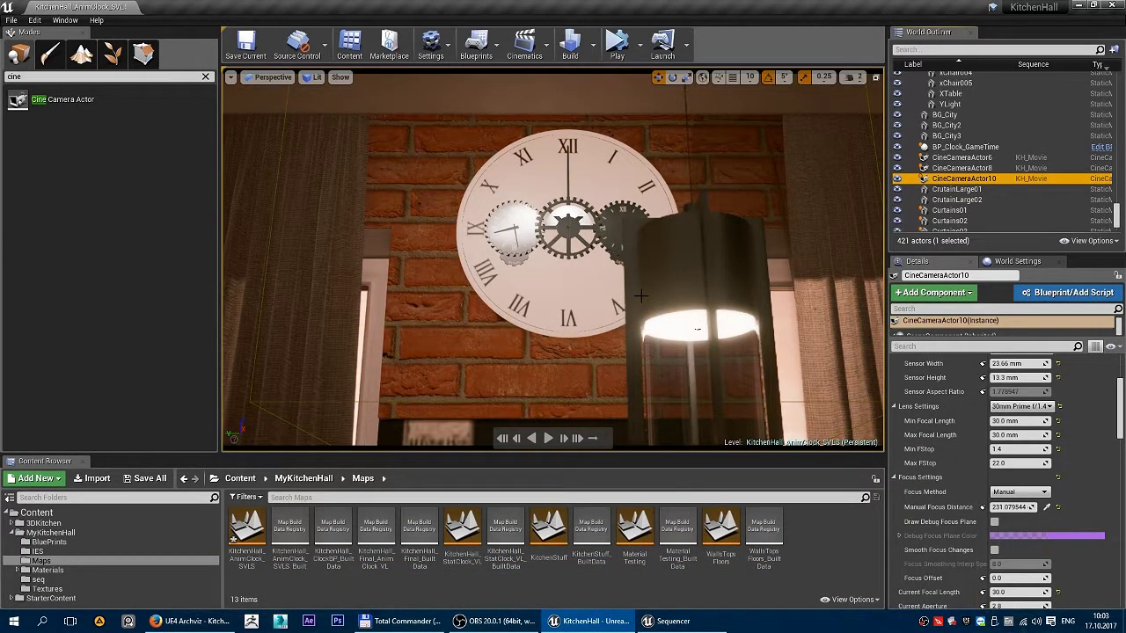
{"action": "left_click", "coordinate": [704, 625]}
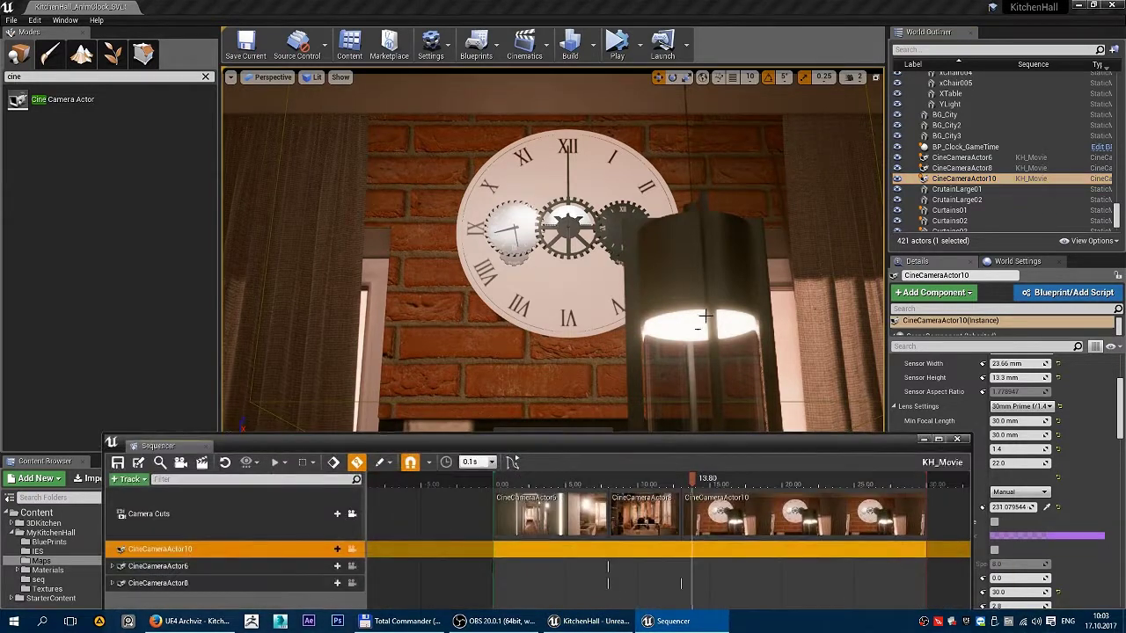
Bring the whole timeline into view and trim the CineCameraActor10 camera cut to end at 18.00 seconds.
{"action": "left_click_drag", "start_coordinate": [733, 446], "coordinate": [595, 244]}
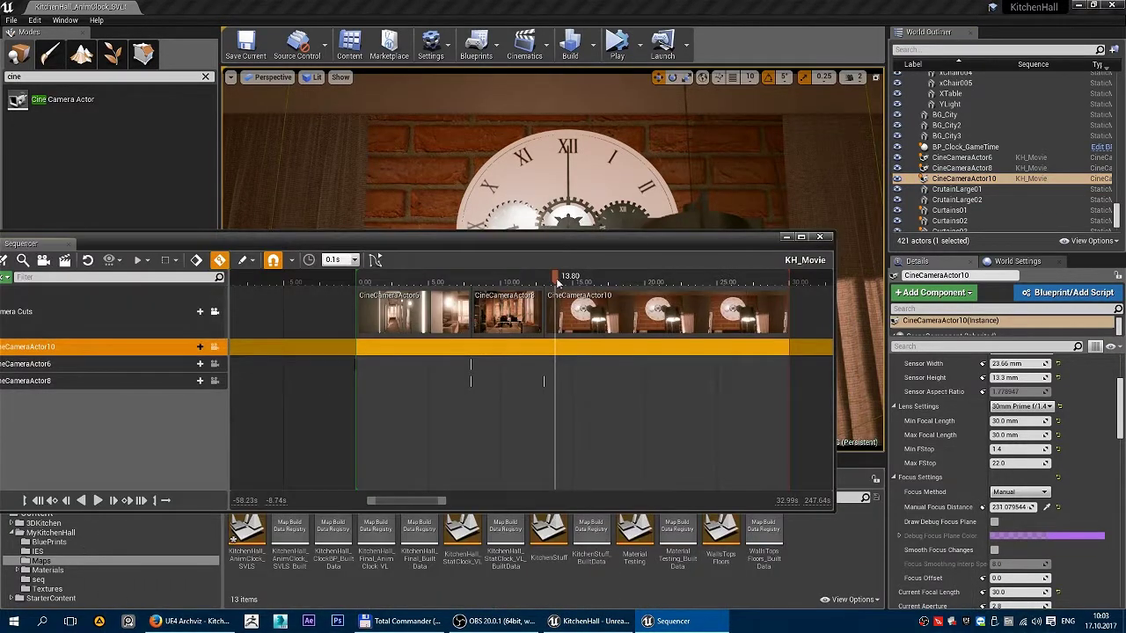
{"action": "left_click_drag", "start_coordinate": [552, 280], "coordinate": [567, 282]}
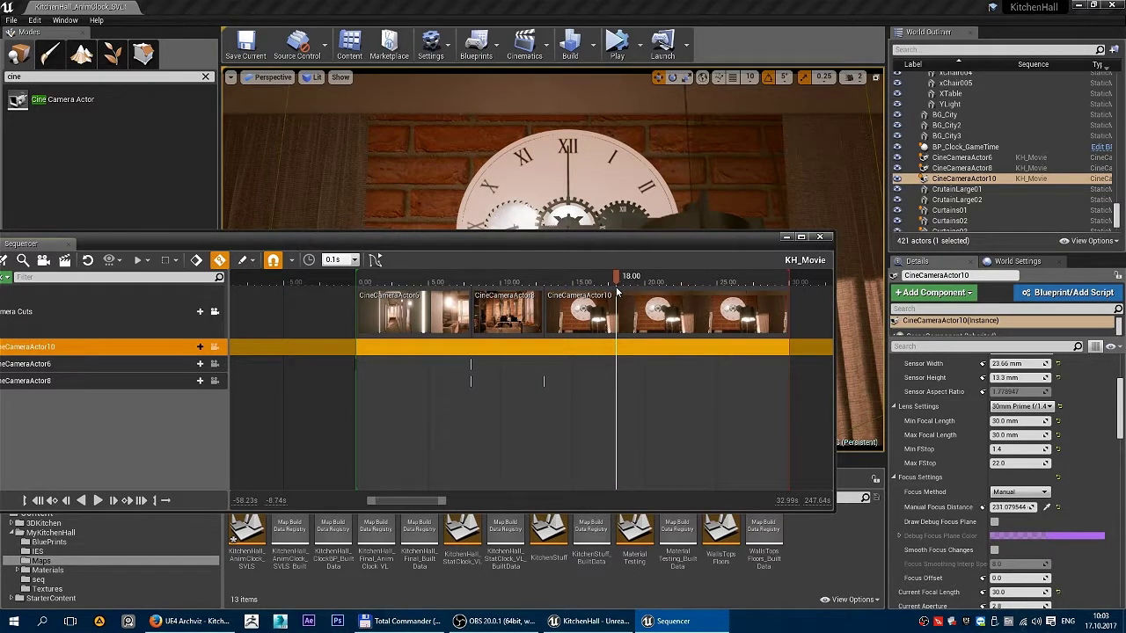
{"action": "left_click_drag", "start_coordinate": [778, 318], "coordinate": [655, 316]}
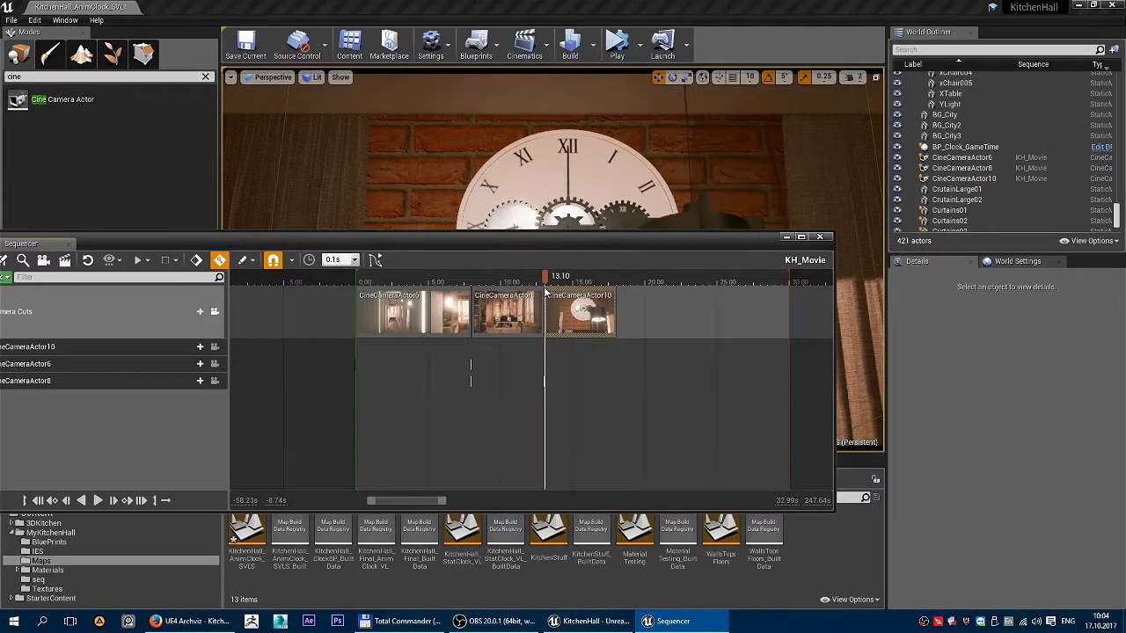
Add a Transform track to CineCameraActor10 and key its Location at 13.00 seconds.
{"action": "left_click", "coordinate": [66, 346]}
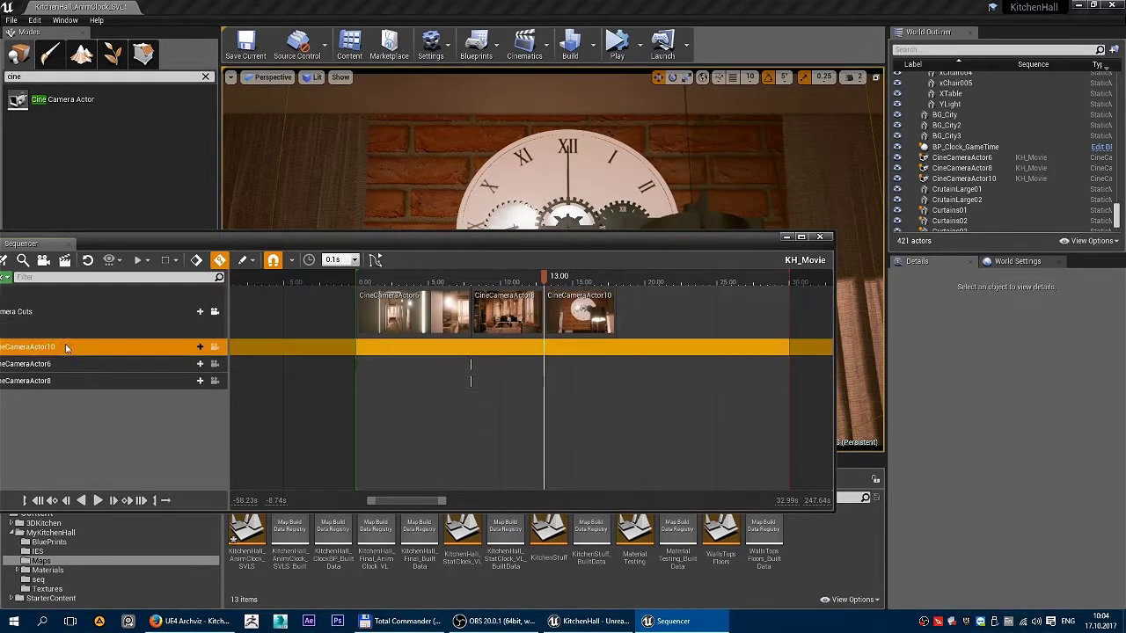
{"action": "left_click_drag", "start_coordinate": [213, 242], "coordinate": [403, 207]}
{"action": "left_click", "coordinate": [384, 313]}
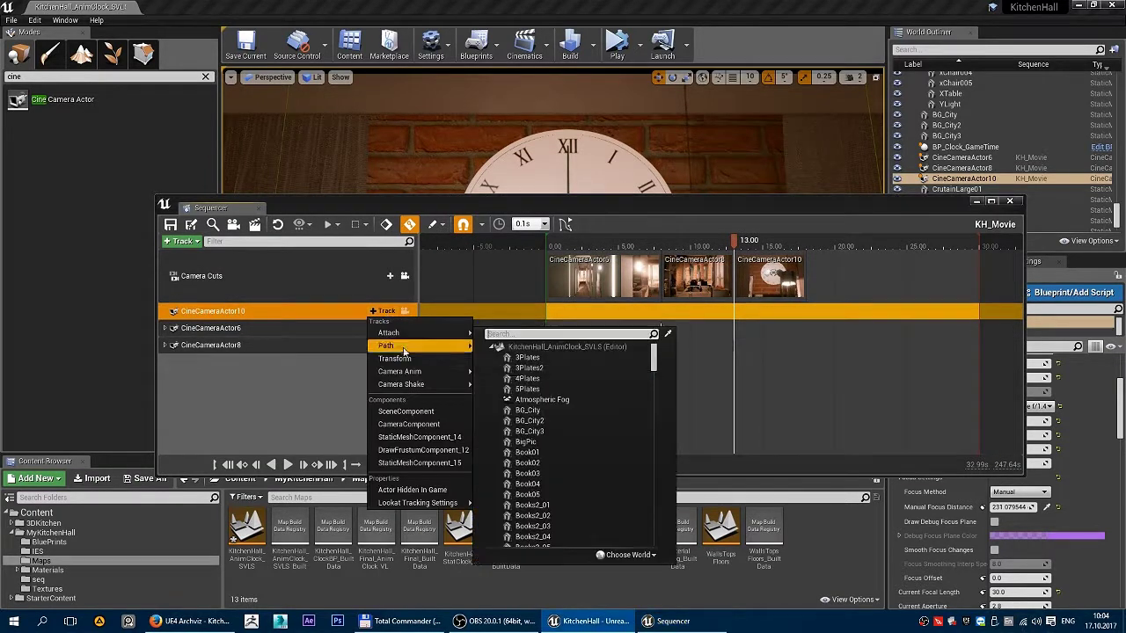
{"action": "left_click", "coordinate": [396, 358]}
{"action": "left_click", "coordinate": [172, 326]}
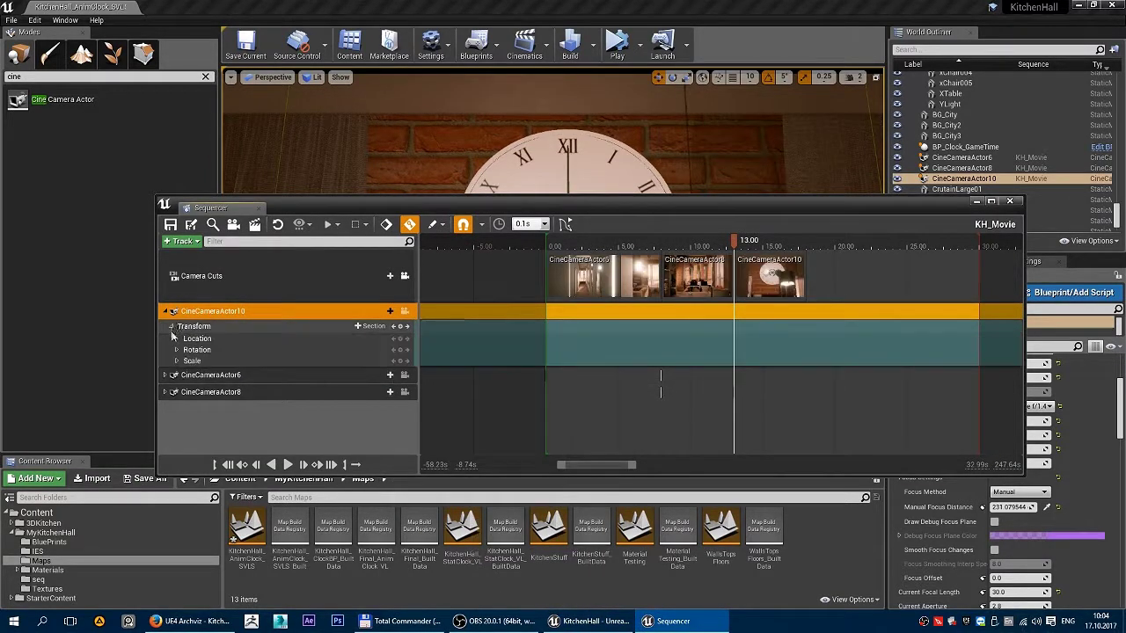
{"action": "left_click", "coordinate": [401, 339]}
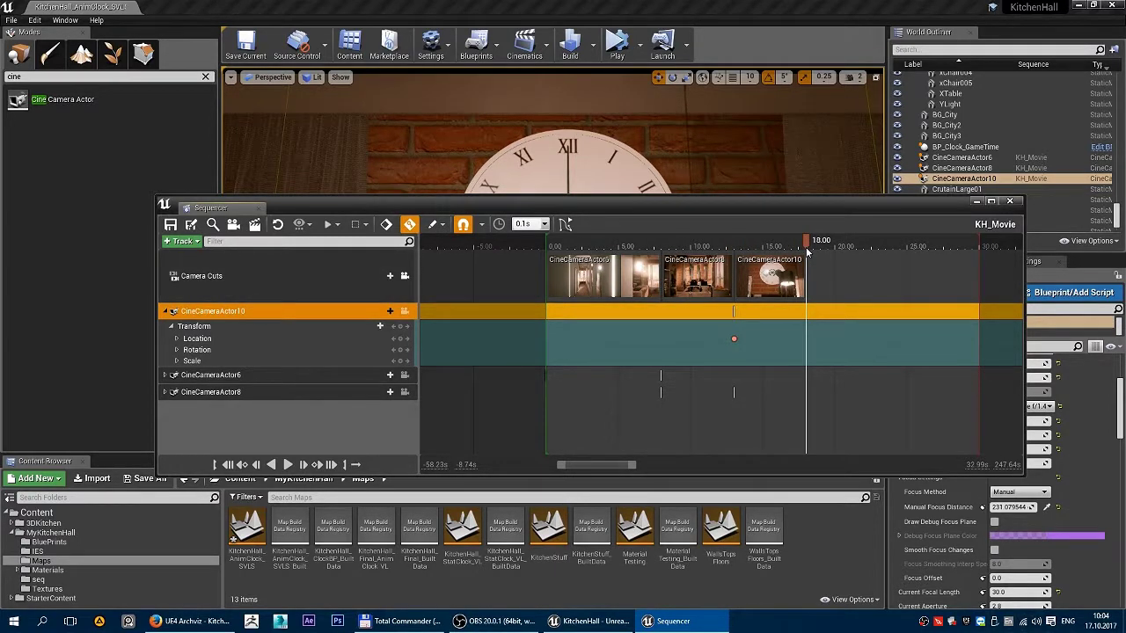
Key CineCameraActor10's end position at 18.00 seconds by moving it along its Y axis toward the dining area, with the Sequencer window clear of the camera preview.
{"action": "left_click", "coordinate": [978, 202]}
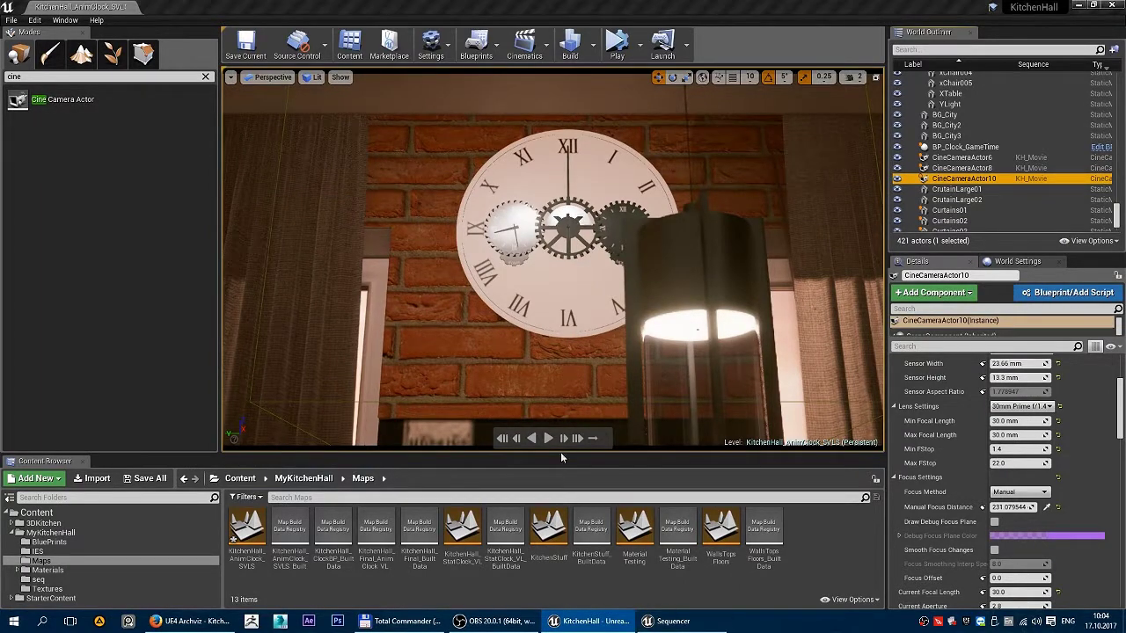
{"action": "left_click", "coordinate": [671, 621]}
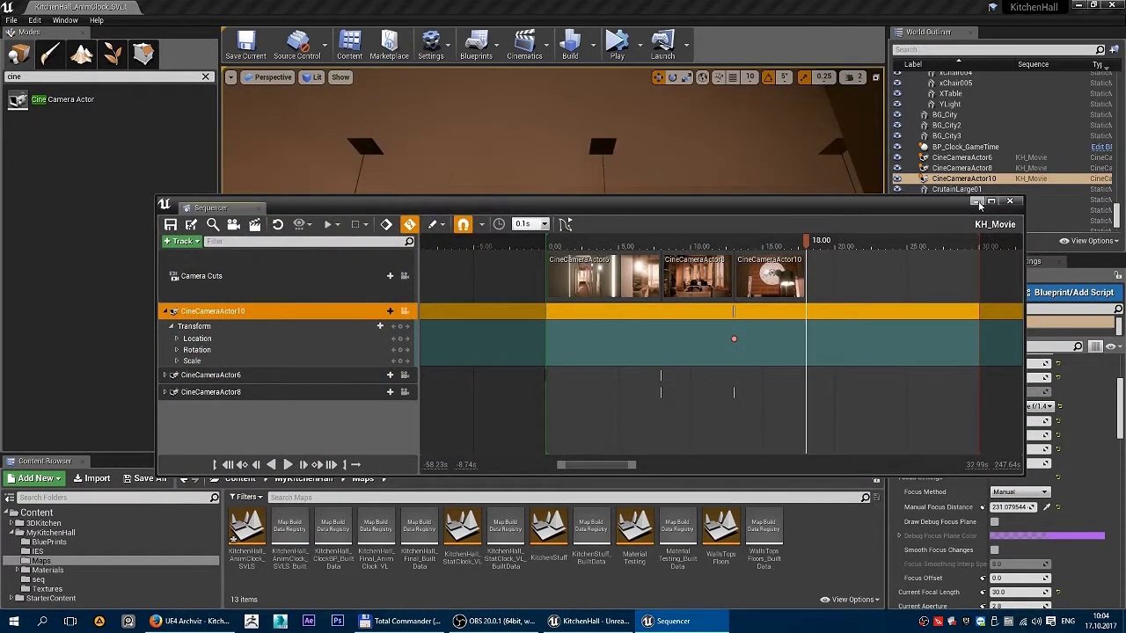
{"action": "left_click", "coordinate": [978, 202]}
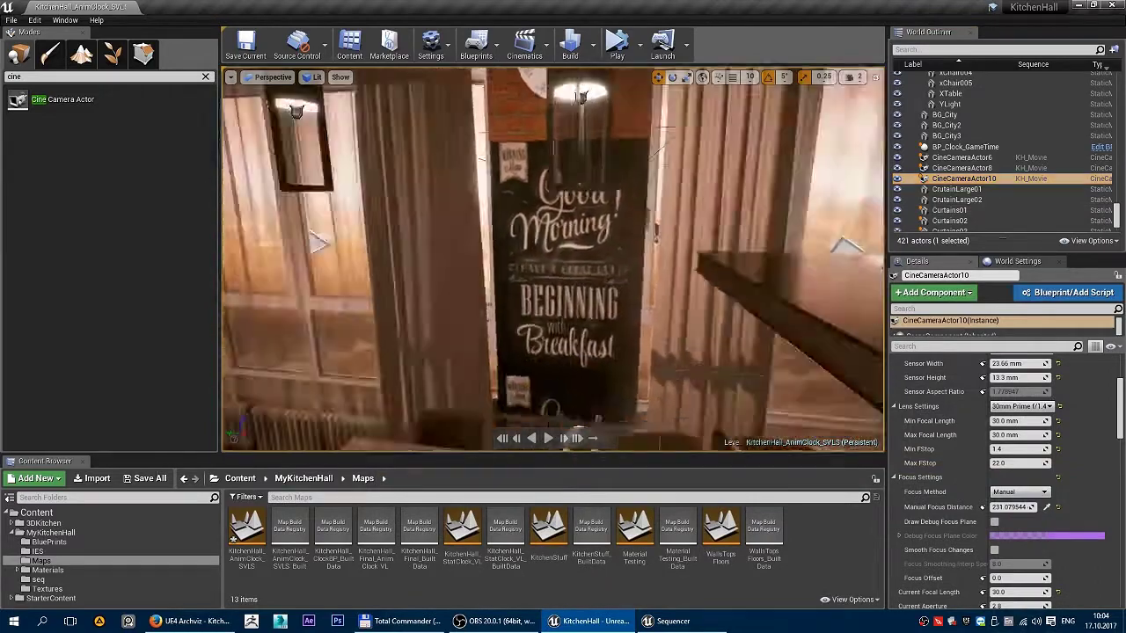
{"action": "mouse_move", "coordinate": [528, 235]}
{"action": "right_mouse_down"}
{"action": "mouse_move", "coordinate": [554, 235]}
{"action": "mouse_move", "coordinate": [559, 282]}
{"action": "mouse_move", "coordinate": [528, 234]}
{"action": "right_mouse_up"}
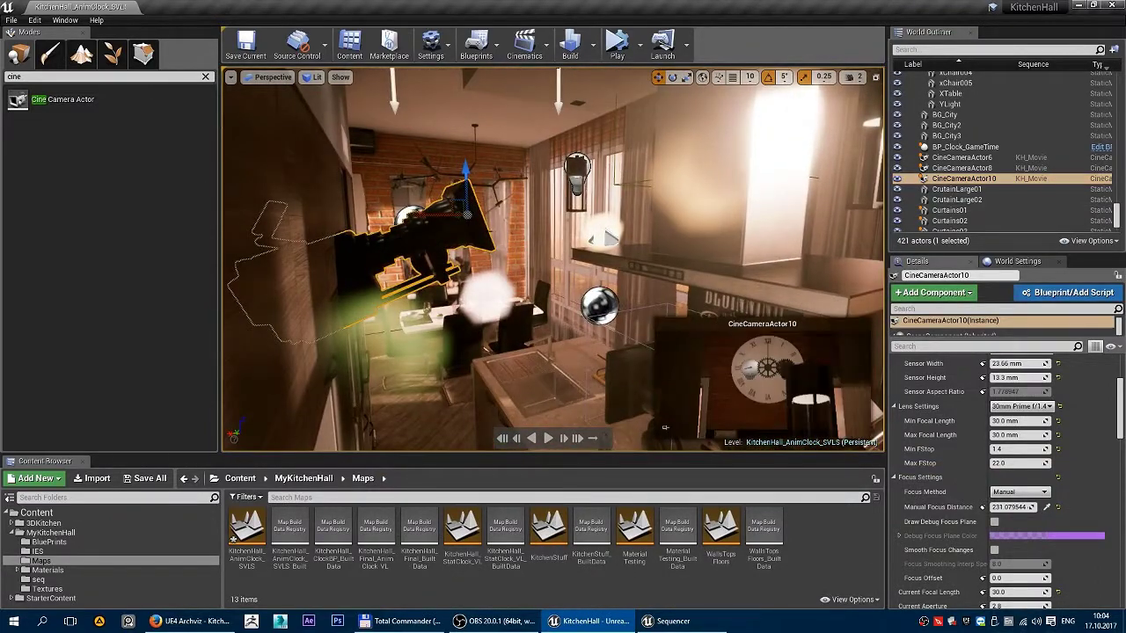
{"action": "right_click_drag", "start_coordinate": [406, 216], "coordinate": [549, 192]}
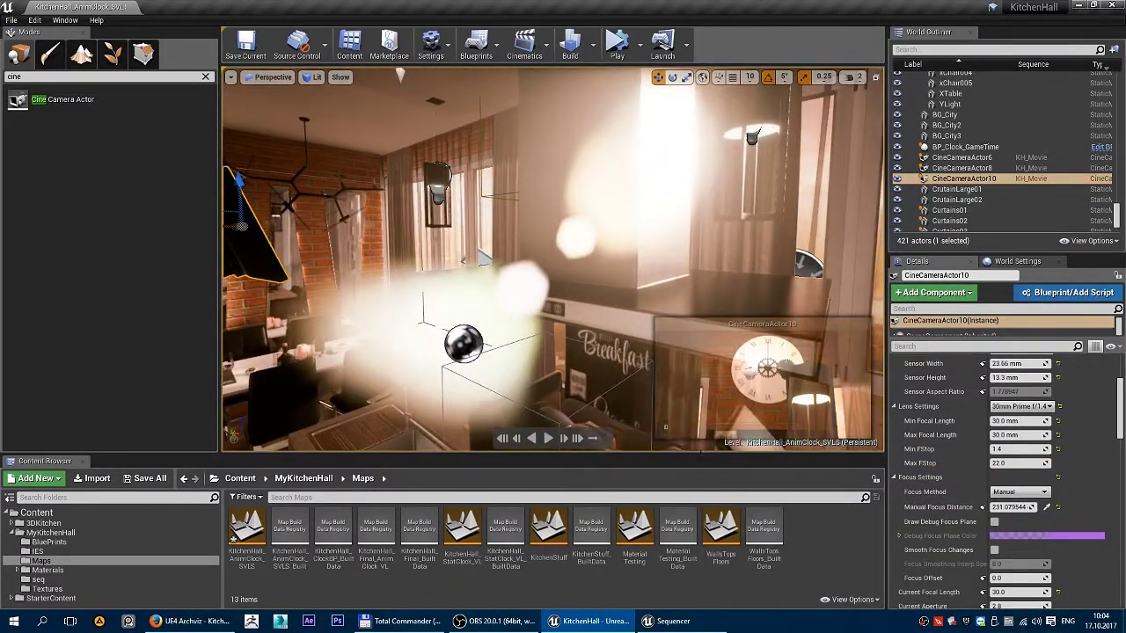
{"action": "left_click", "coordinate": [691, 624]}
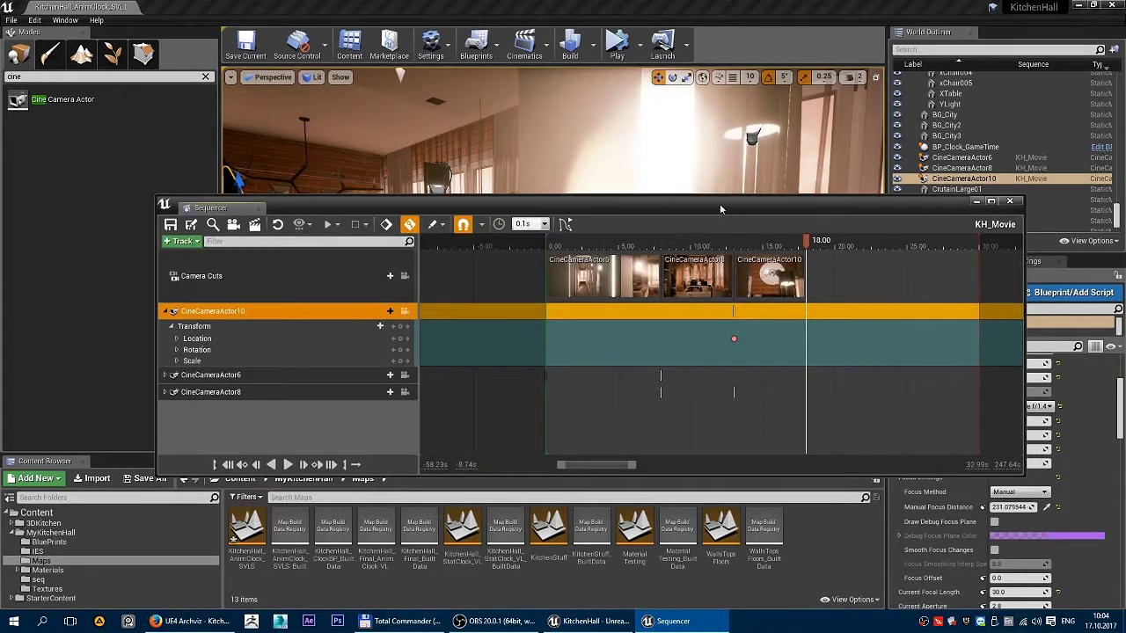
{"action": "left_click_drag", "start_coordinate": [720, 203], "coordinate": [695, 36]}
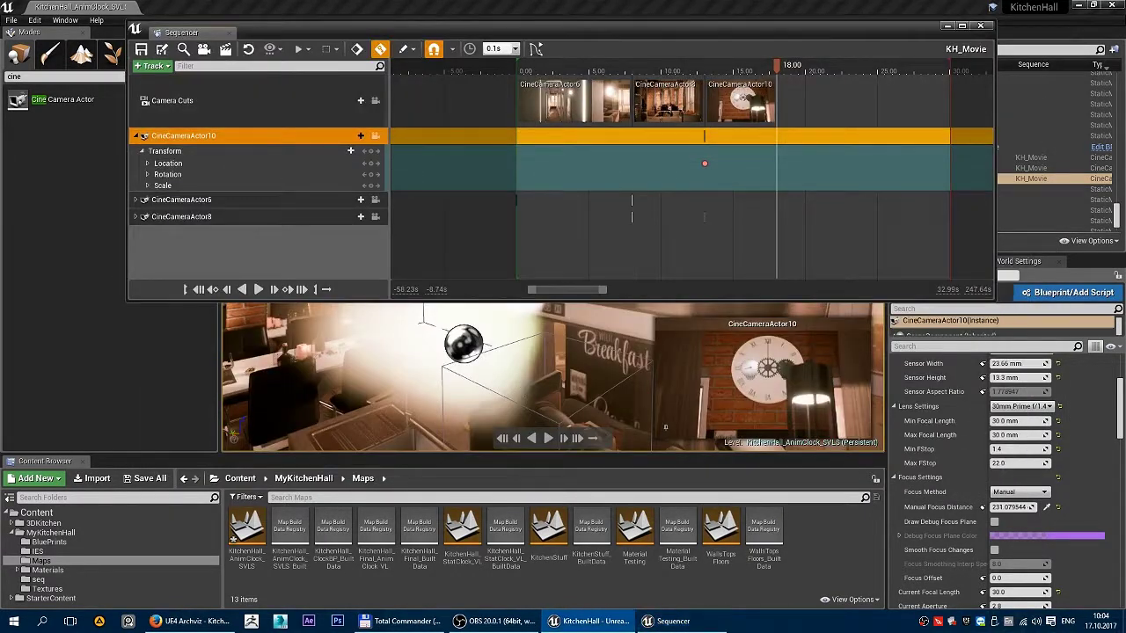
{"action": "right_click_drag", "start_coordinate": [552, 379], "coordinate": [431, 409]}
{"action": "left_click_drag", "start_coordinate": [413, 388], "coordinate": [258, 371]}
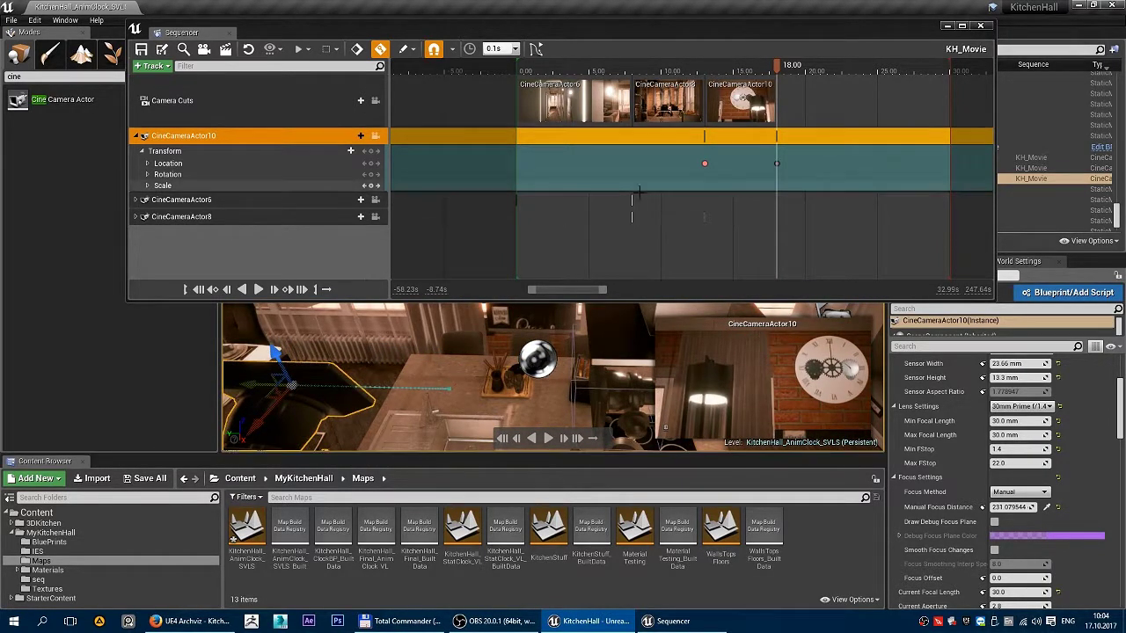
At the 13.00-second Location key, move CineCameraActor10 along Y past the kitchen counter to set its start position, and play back the shot.
{"action": "left_click", "coordinate": [705, 162]}
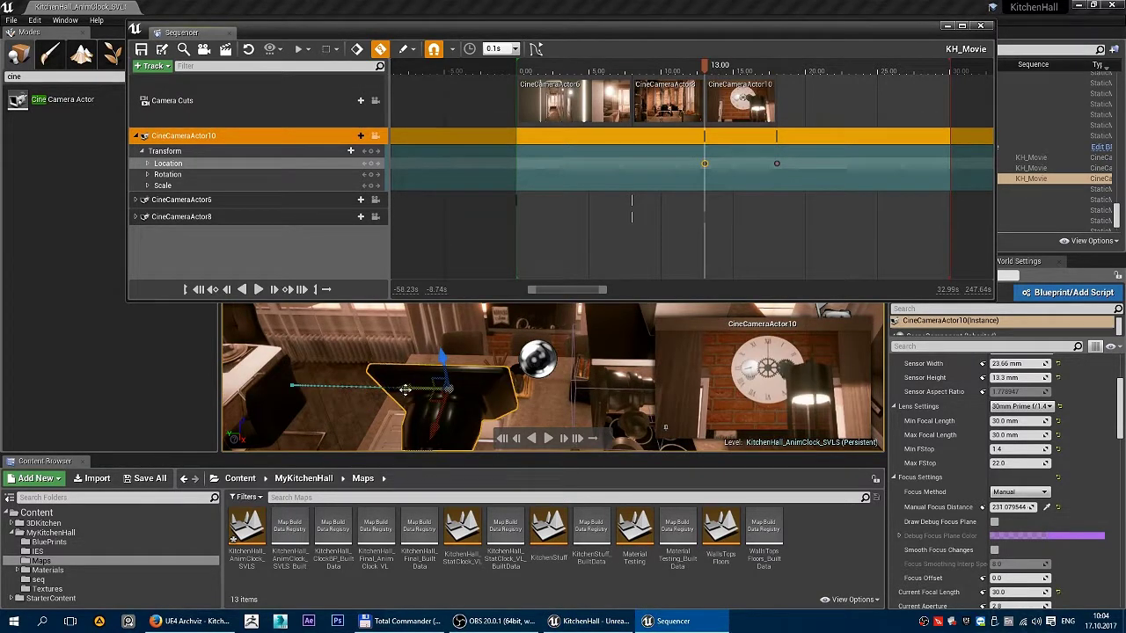
{"action": "left_click_drag", "start_coordinate": [405, 390], "coordinate": [723, 390]}
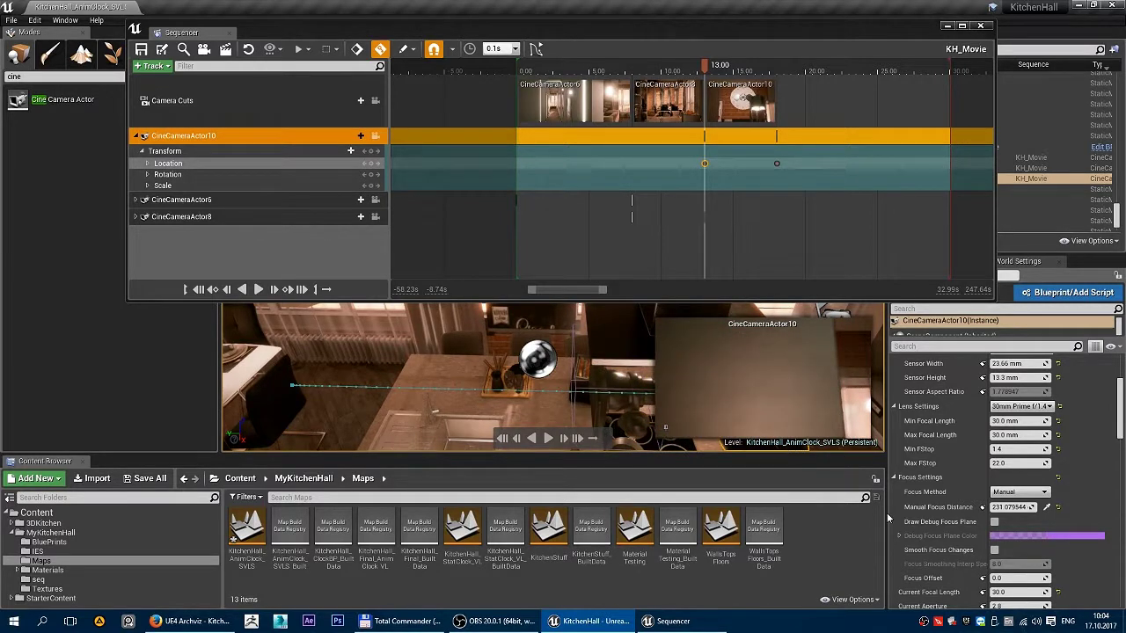
{"action": "mouse_move", "coordinate": [704, 66]}
{"action": "left_mouse_down"}
{"action": "mouse_move", "coordinate": [694, 67]}
{"action": "mouse_move", "coordinate": [708, 70]}
{"action": "left_mouse_up"}
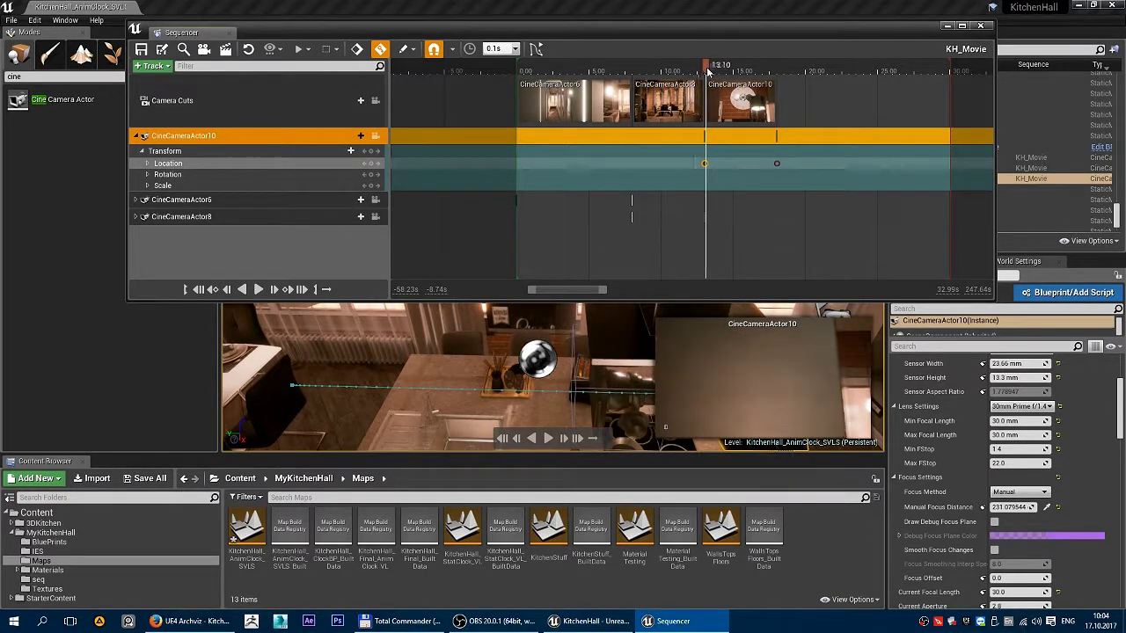
{"action": "left_click", "coordinate": [259, 290]}
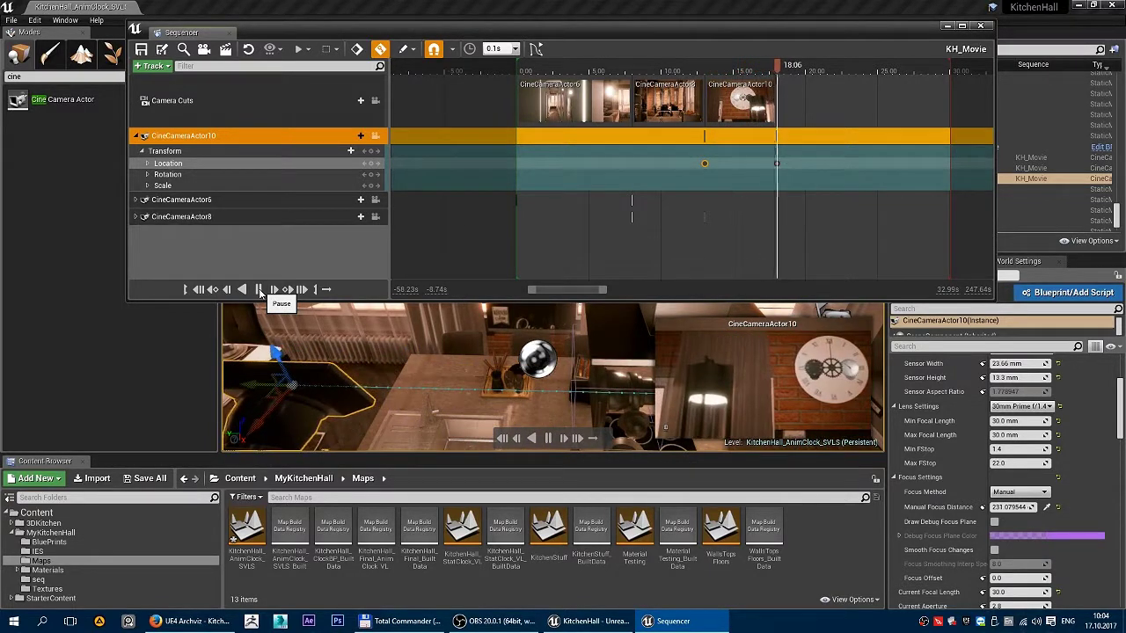
{"action": "left_click_drag", "start_coordinate": [790, 73], "coordinate": [706, 82]}
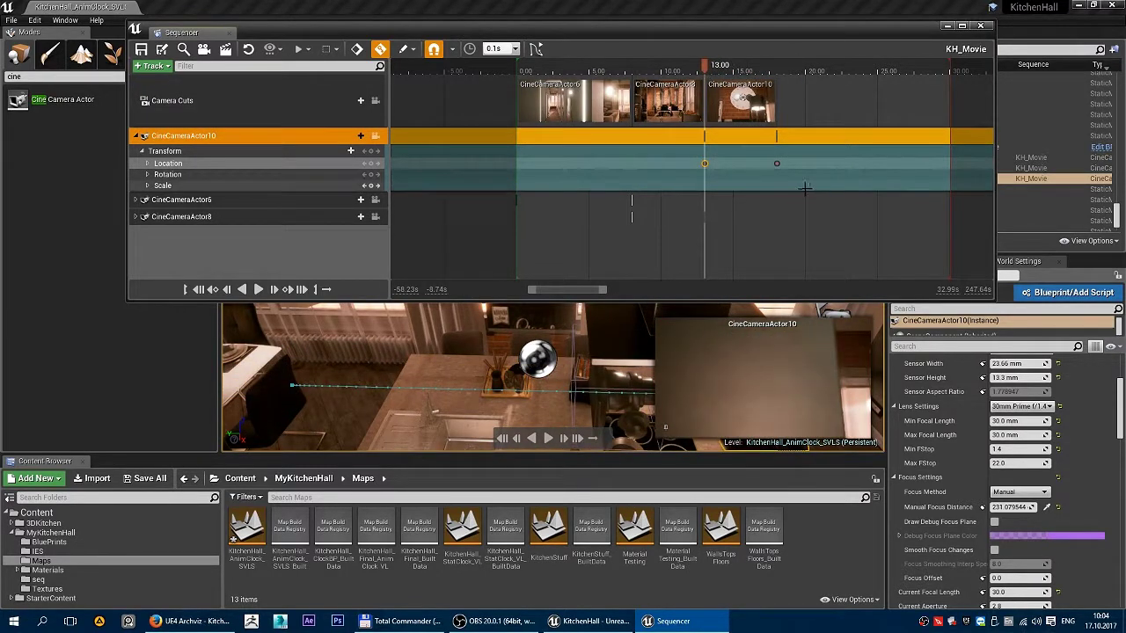
{"action": "left_click_drag", "start_coordinate": [706, 68], "coordinate": [756, 78]}
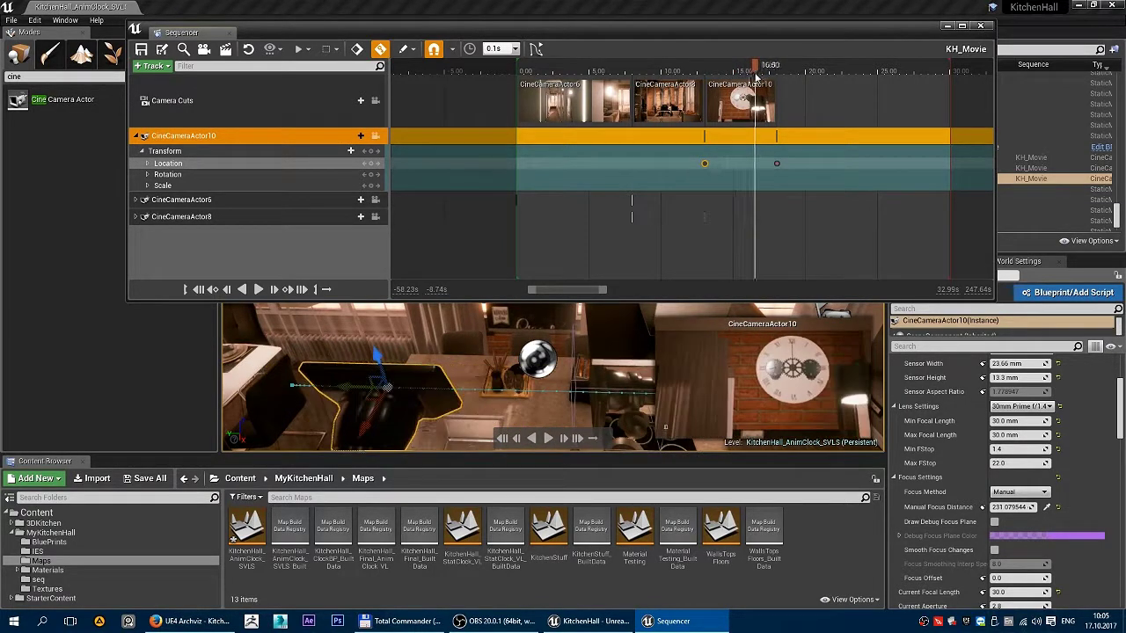
Set CineCameraActor10's Location key at 18.00 seconds to Linear interpolation.
{"action": "left_click", "coordinate": [779, 163]}
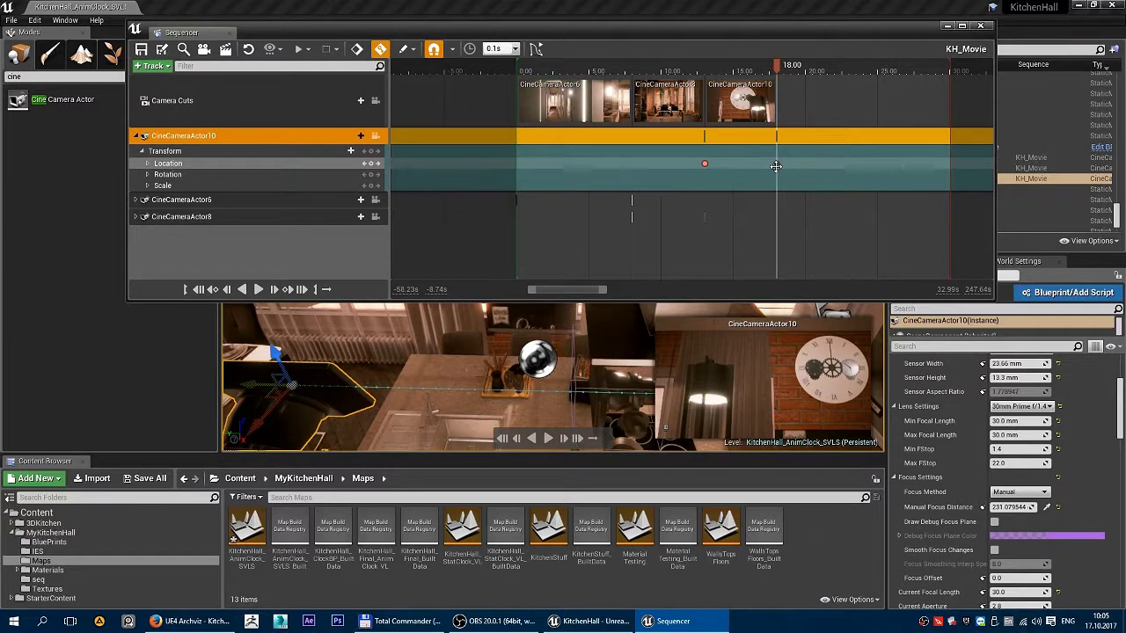
{"action": "right_click", "coordinate": [776, 164]}
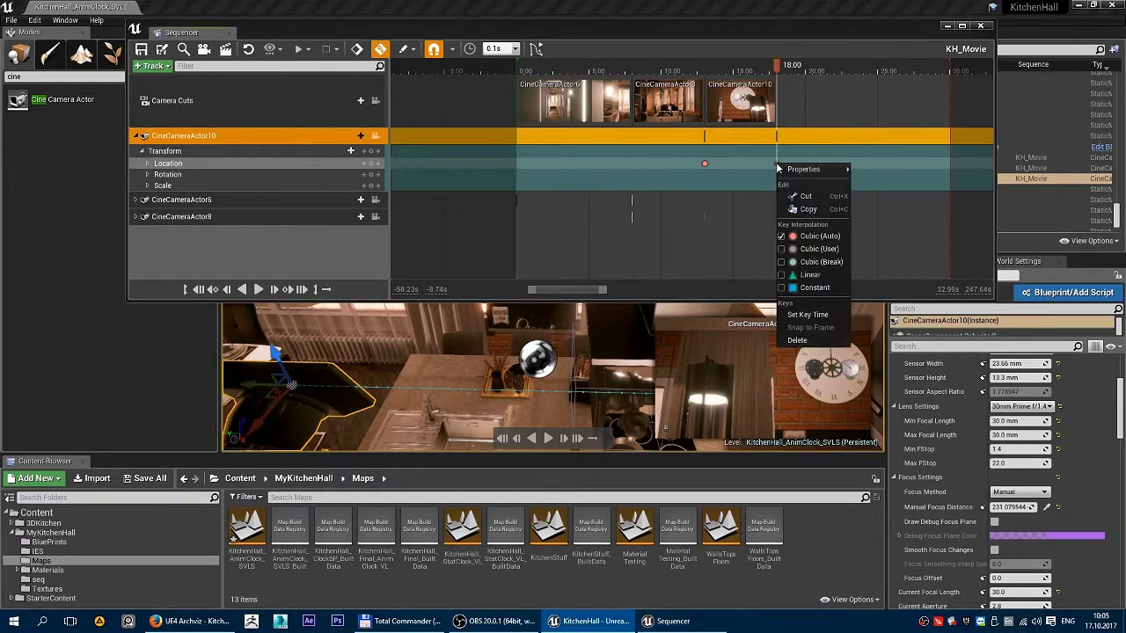
{"action": "mouse_move", "coordinate": [779, 171]}
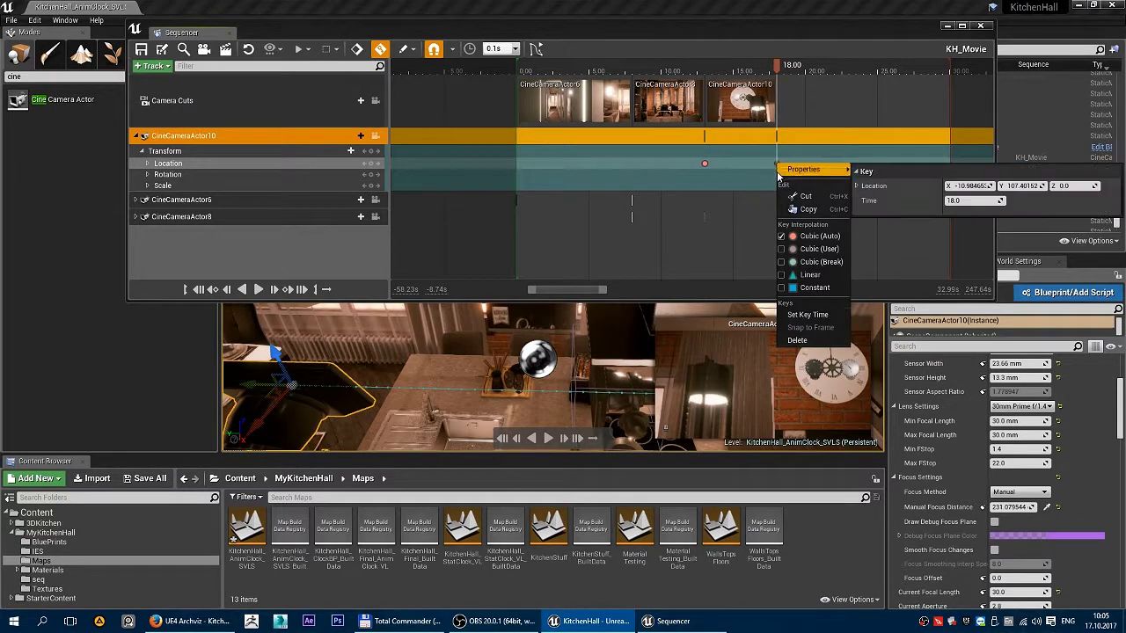
{"action": "left_click", "coordinate": [813, 276]}
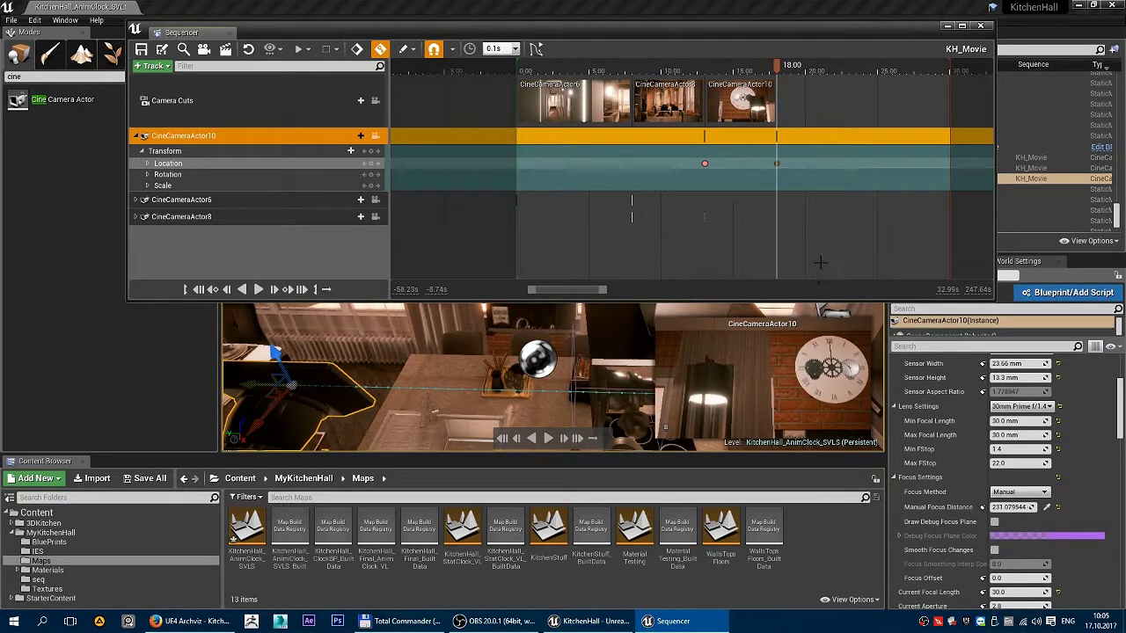
Expand CineCameraActor10's Location into its X, Y and Z channels and play the clock shot from 13.00 seconds.
{"action": "left_click", "coordinate": [146, 164]}
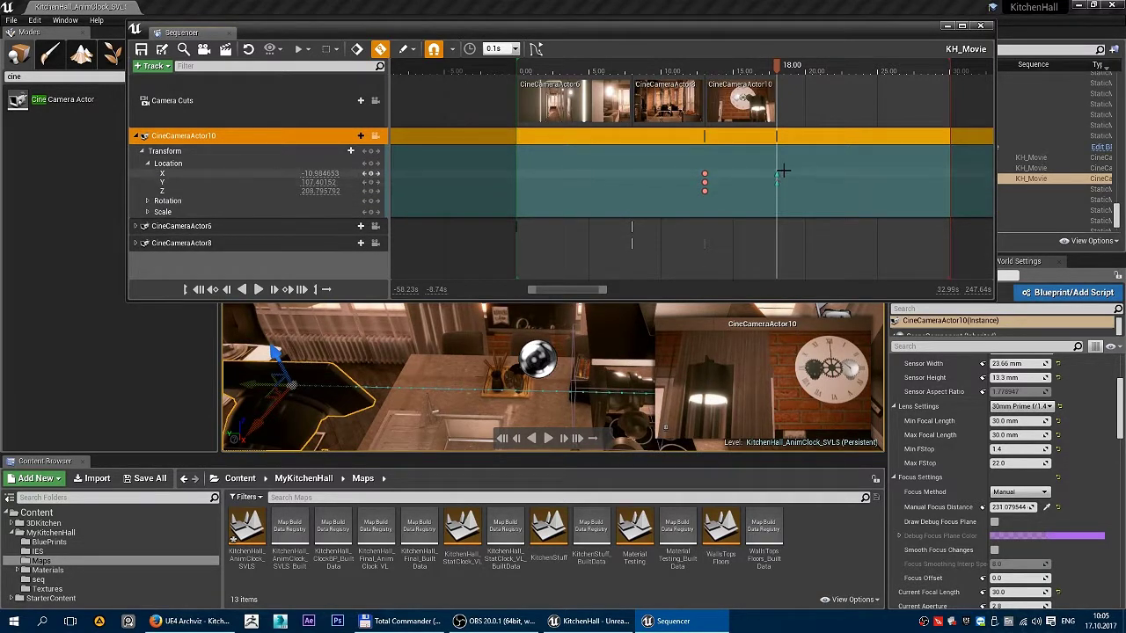
{"action": "left_click_drag", "start_coordinate": [777, 68], "coordinate": [702, 70]}
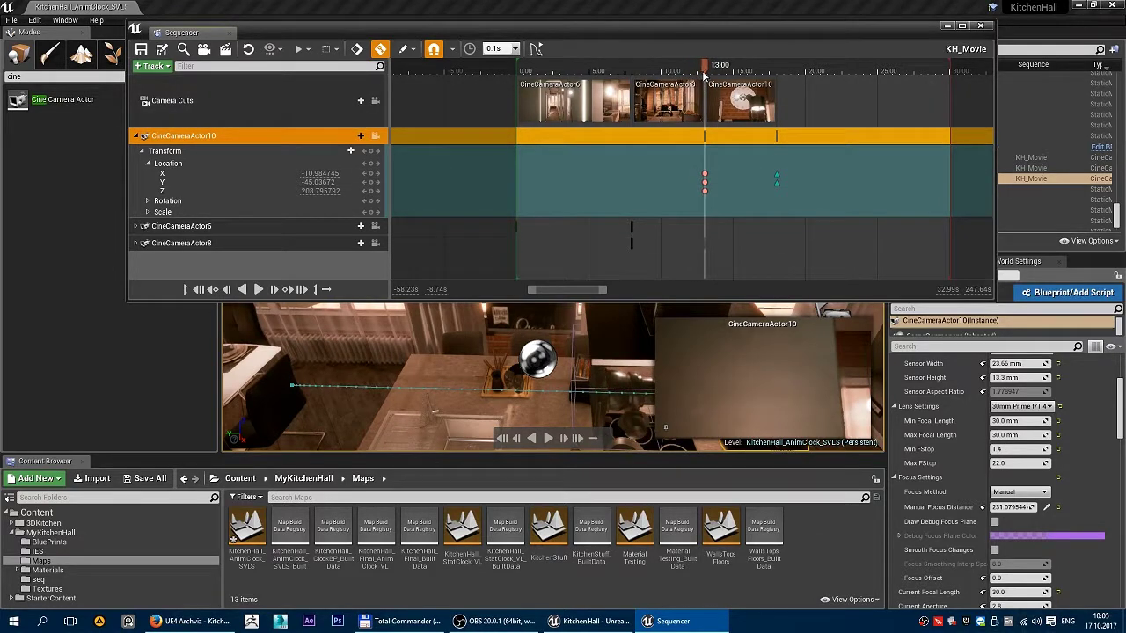
{"action": "left_click", "coordinate": [259, 288]}
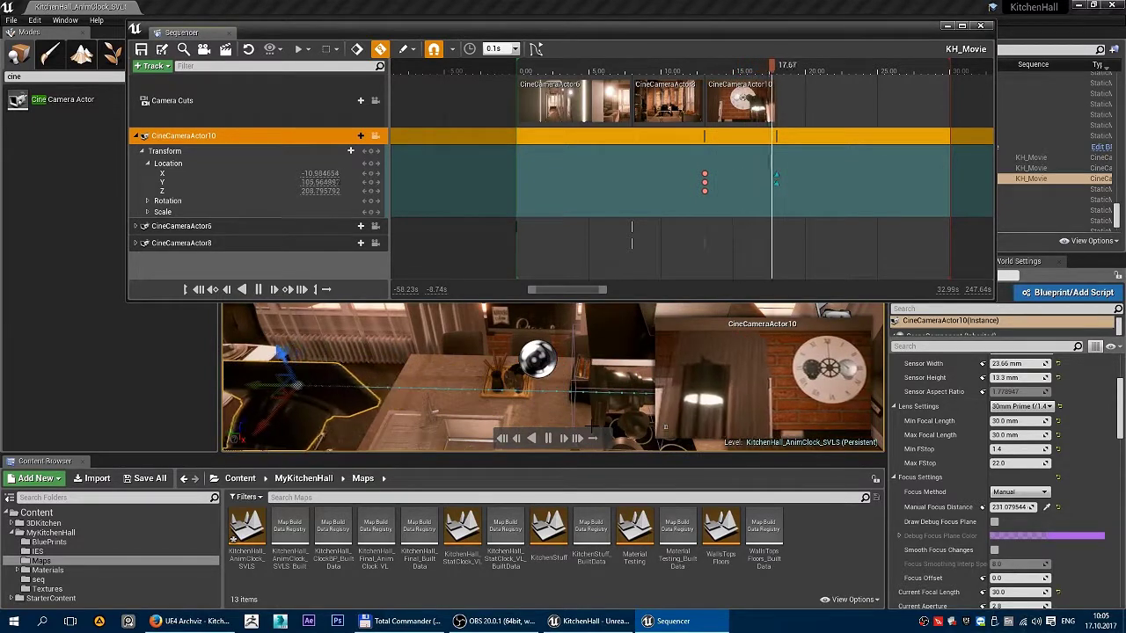
{"action": "left_click_drag", "start_coordinate": [796, 71], "coordinate": [746, 83]}
{"action": "left_click", "coordinate": [705, 67]}
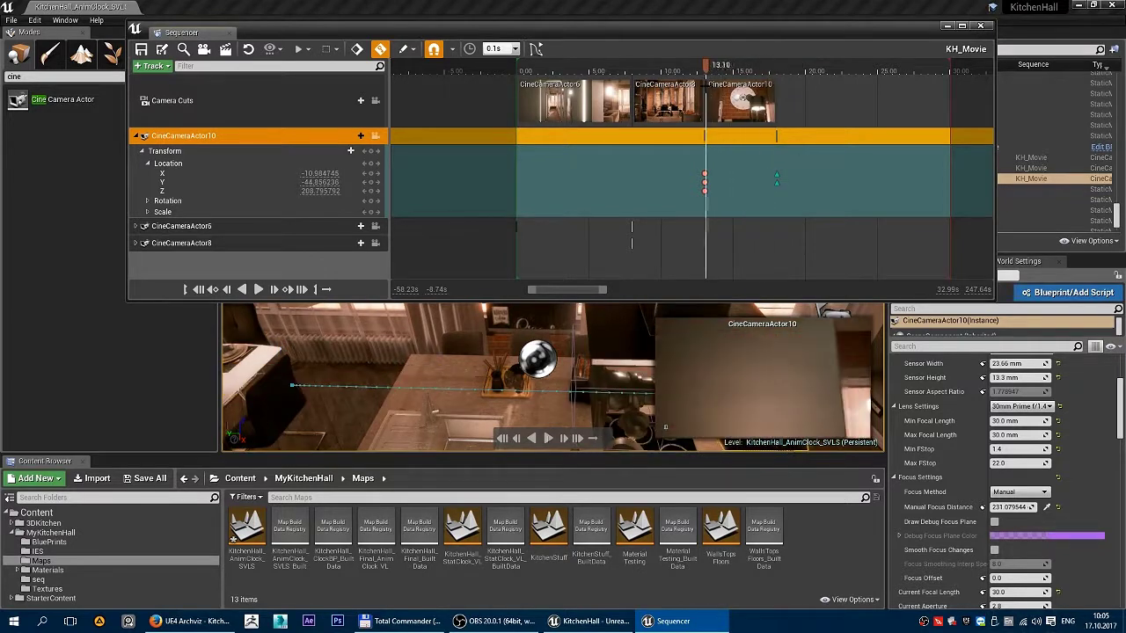
Set CineCameraActor10's X, Y and Z Location keys at 13.00 seconds to Linear interpolation and play the shot from its start.
{"action": "left_click", "coordinate": [704, 187]}
{"action": "left_click", "coordinate": [712, 184]}
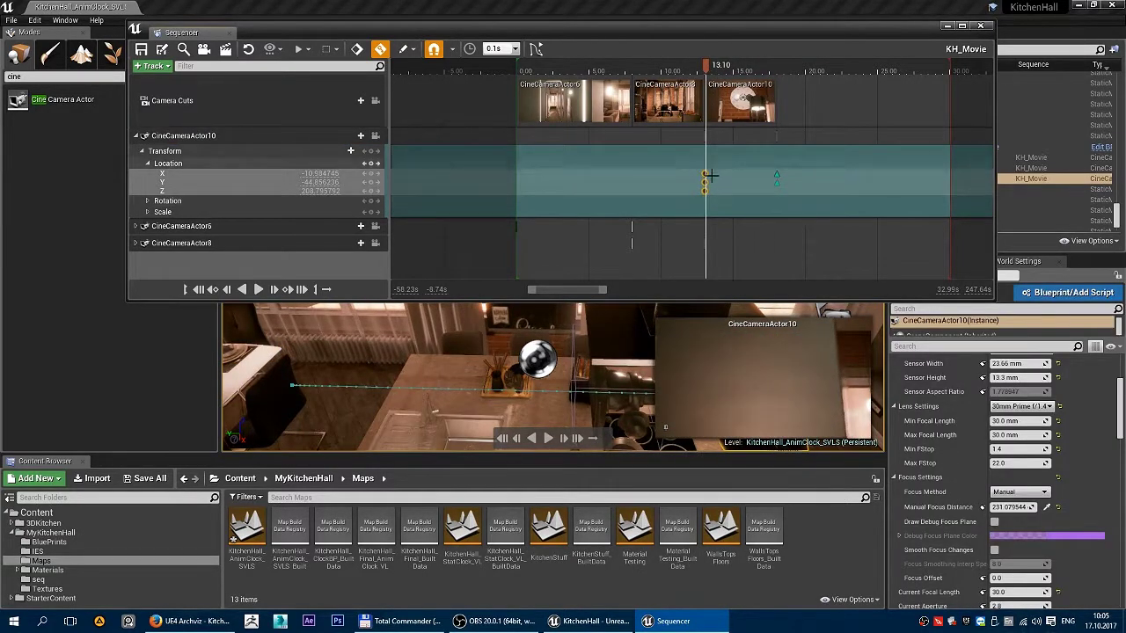
{"action": "left_click", "coordinate": [703, 182]}
{"action": "right_click", "coordinate": [705, 181]}
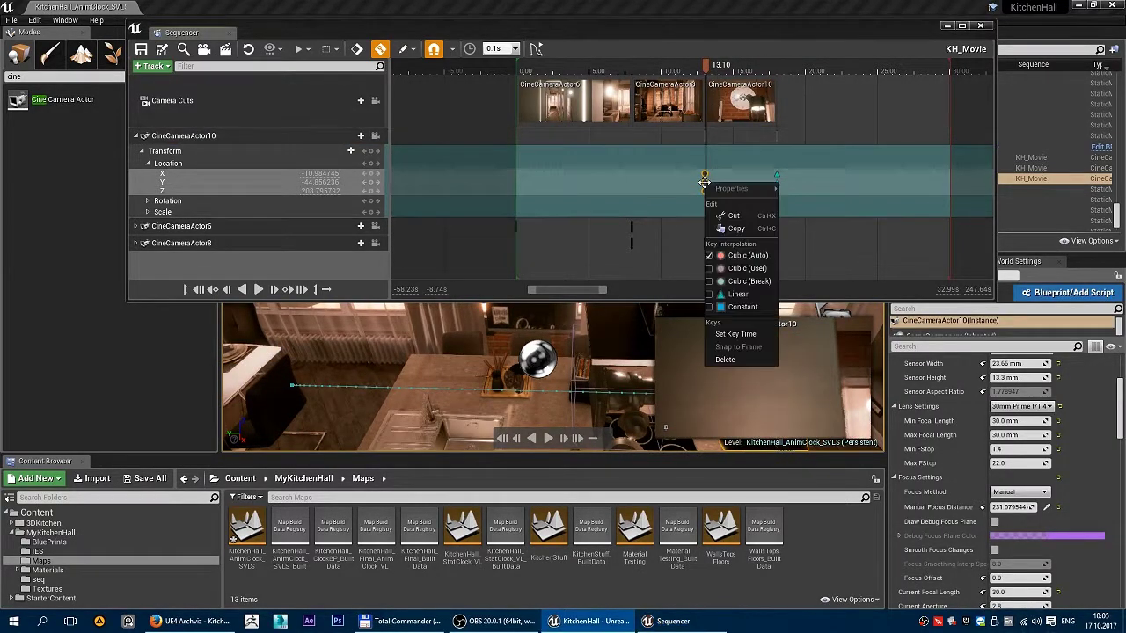
{"action": "left_click", "coordinate": [739, 296]}
{"action": "left_click", "coordinate": [695, 240]}
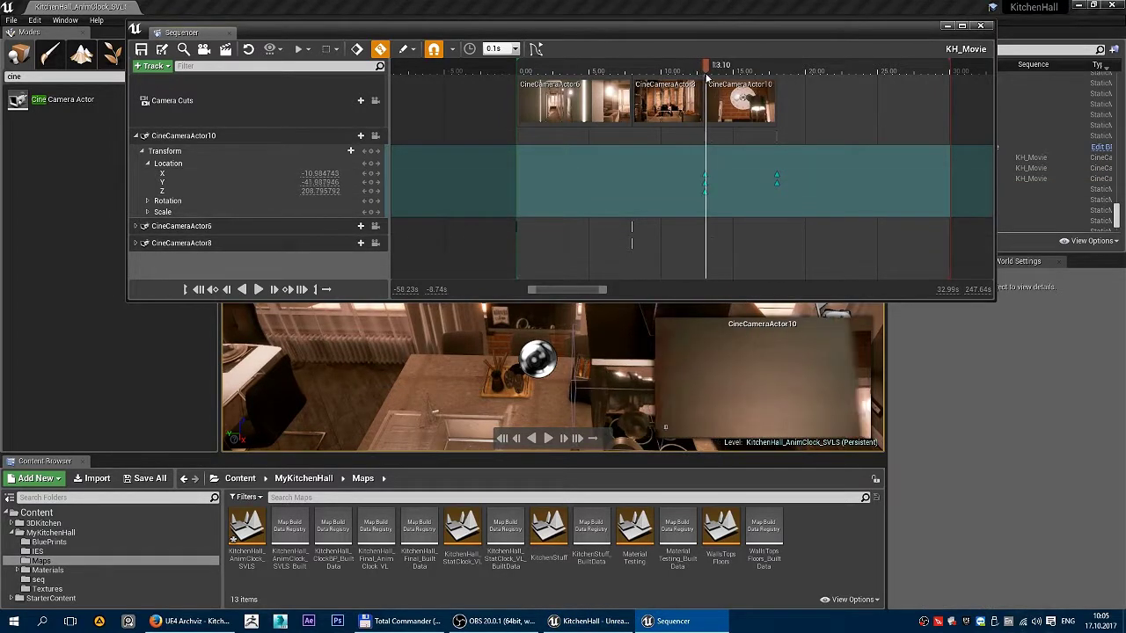
{"action": "left_click_drag", "start_coordinate": [709, 70], "coordinate": [701, 68]}
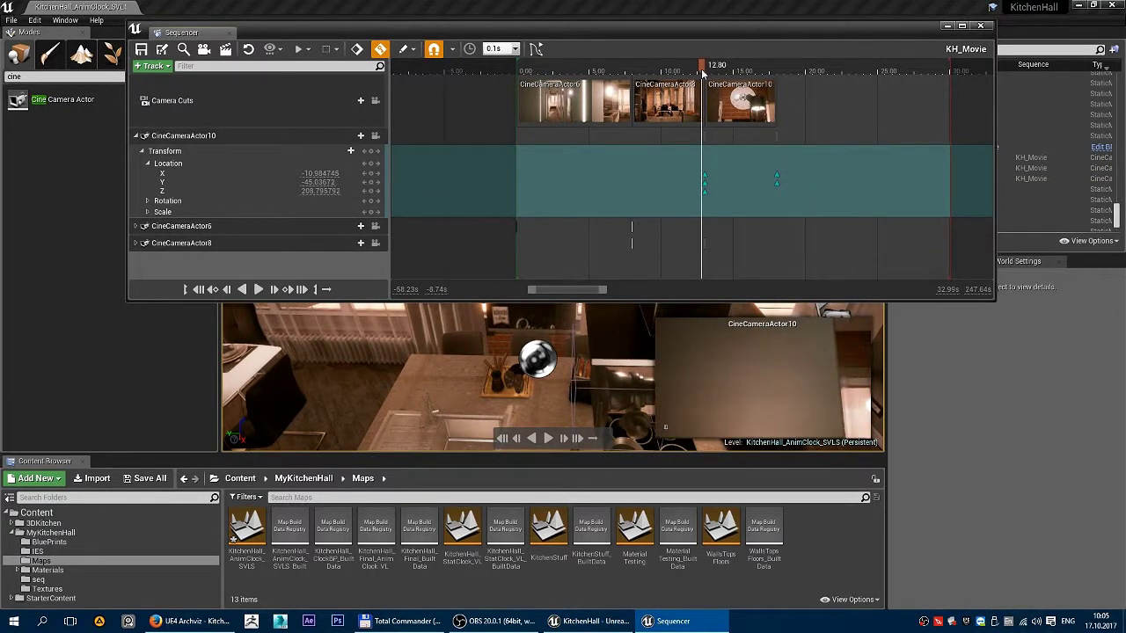
{"action": "left_click", "coordinate": [548, 439]}
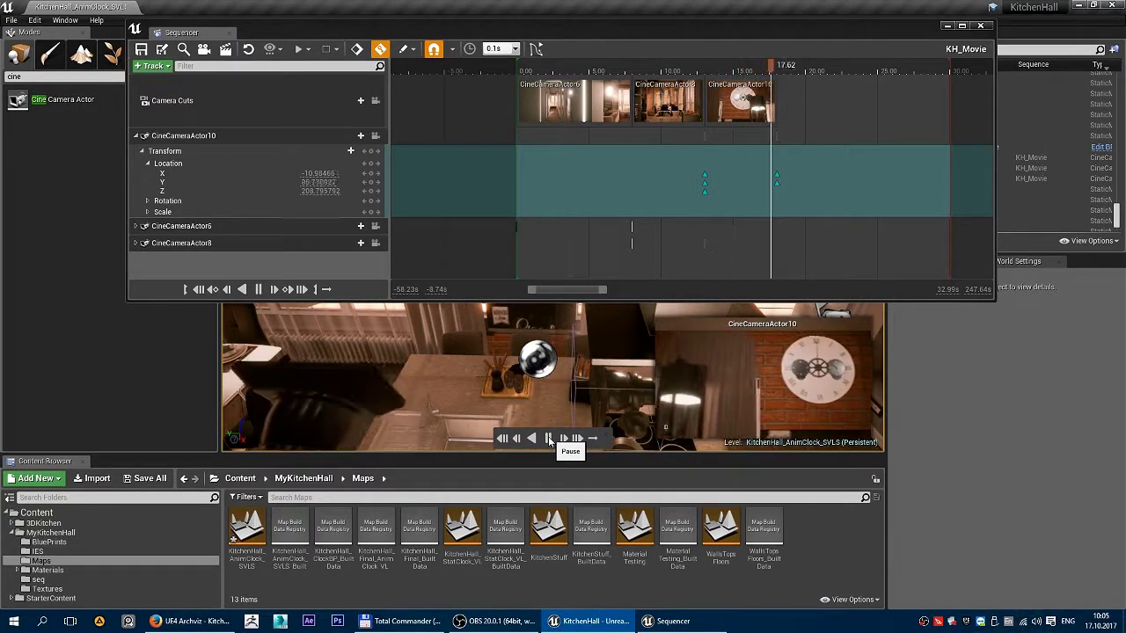
Set CineCameraActor10's X and Y Location keys at 18.00 seconds to Cubic (Auto) interpolation and play the shot to check the motion.
{"action": "left_click_drag", "start_coordinate": [799, 67], "coordinate": [702, 95]}
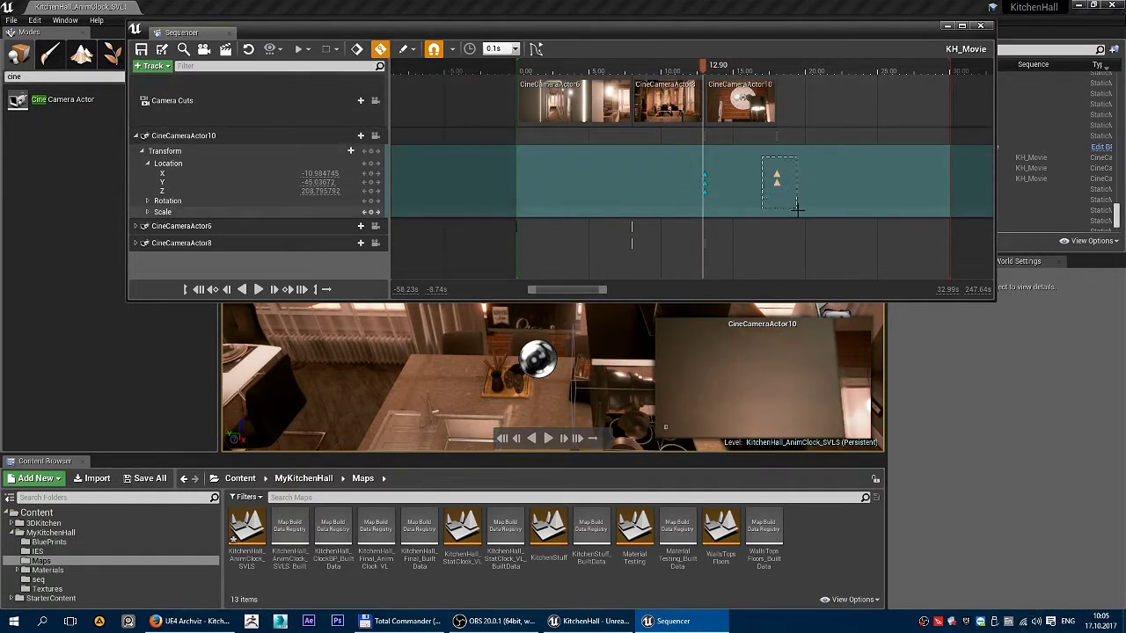
{"action": "left_click", "coordinate": [777, 183]}
{"action": "right_click", "coordinate": [778, 183]}
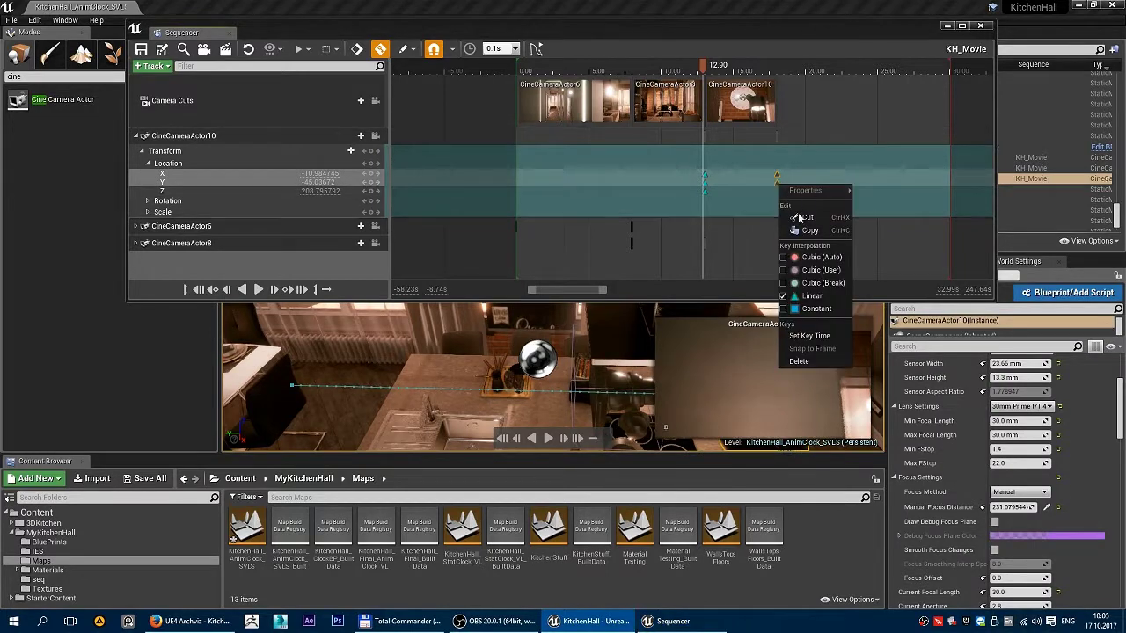
{"action": "left_click", "coordinate": [839, 258]}
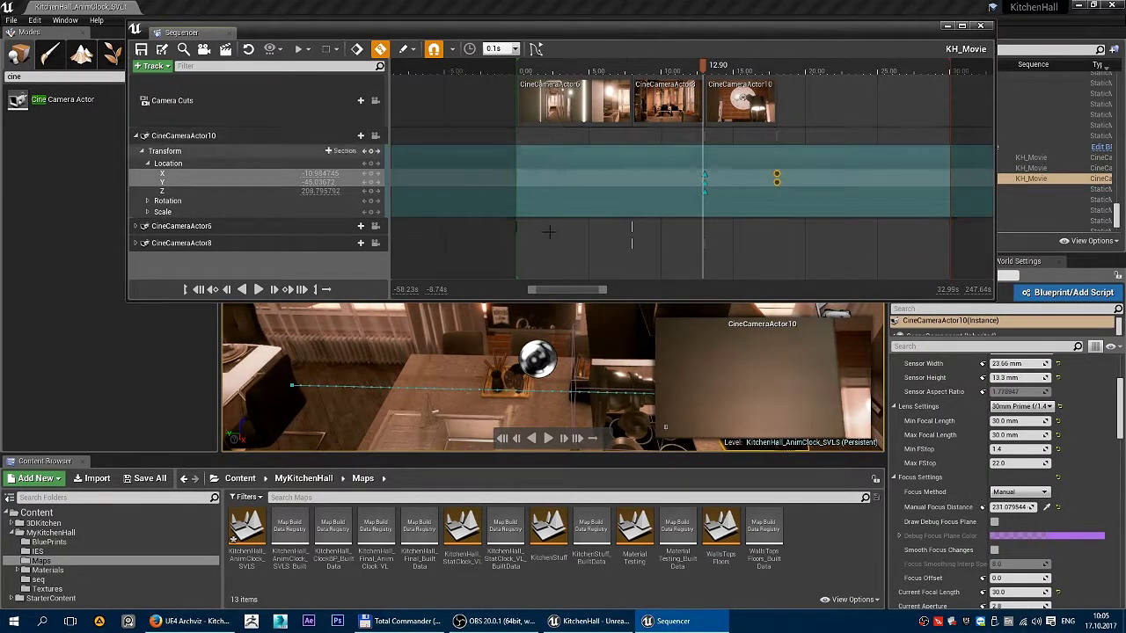
{"action": "left_click", "coordinate": [259, 290]}
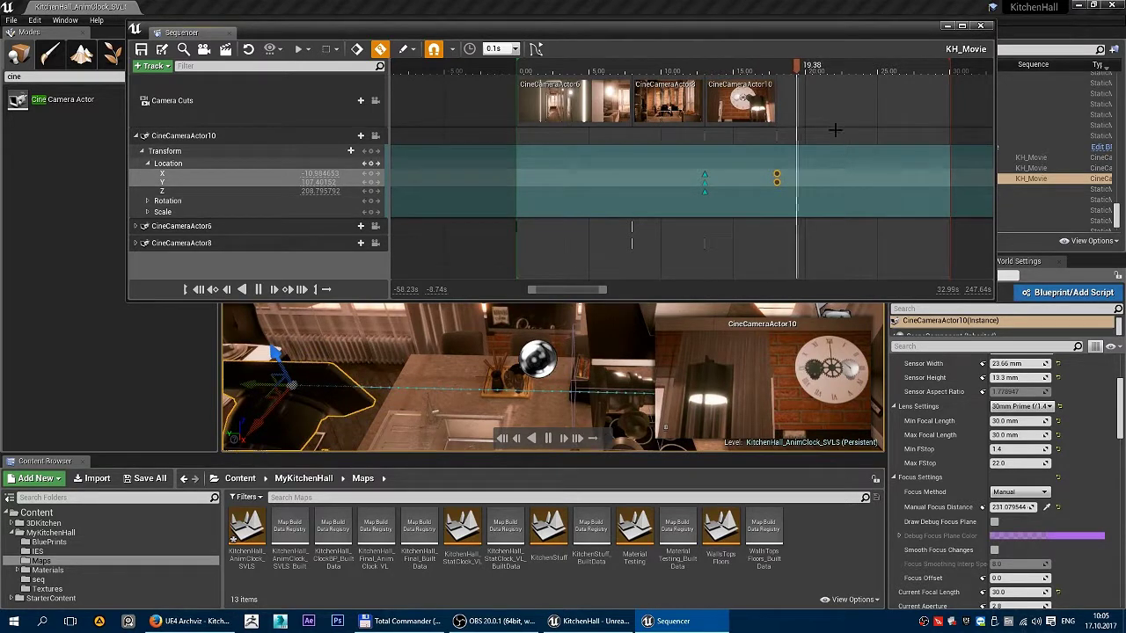
{"action": "left_click_drag", "start_coordinate": [805, 67], "coordinate": [740, 109]}
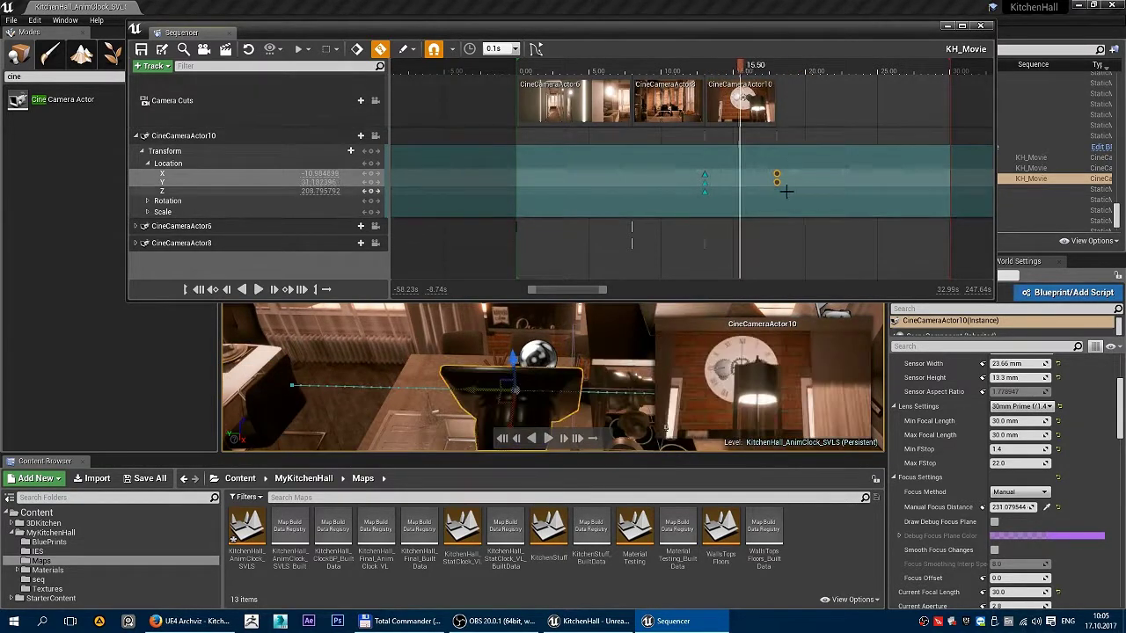
Show the curve editor and examine the Y and X Location curves of CineCameraActor10.
{"action": "left_click", "coordinate": [239, 183]}
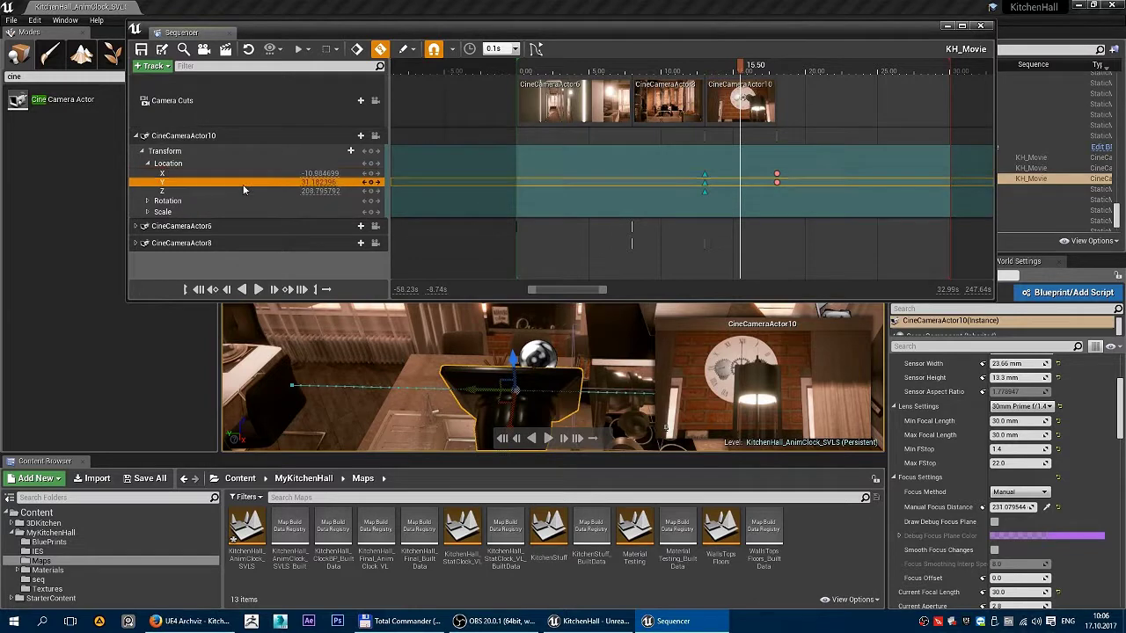
{"action": "left_click", "coordinate": [536, 50]}
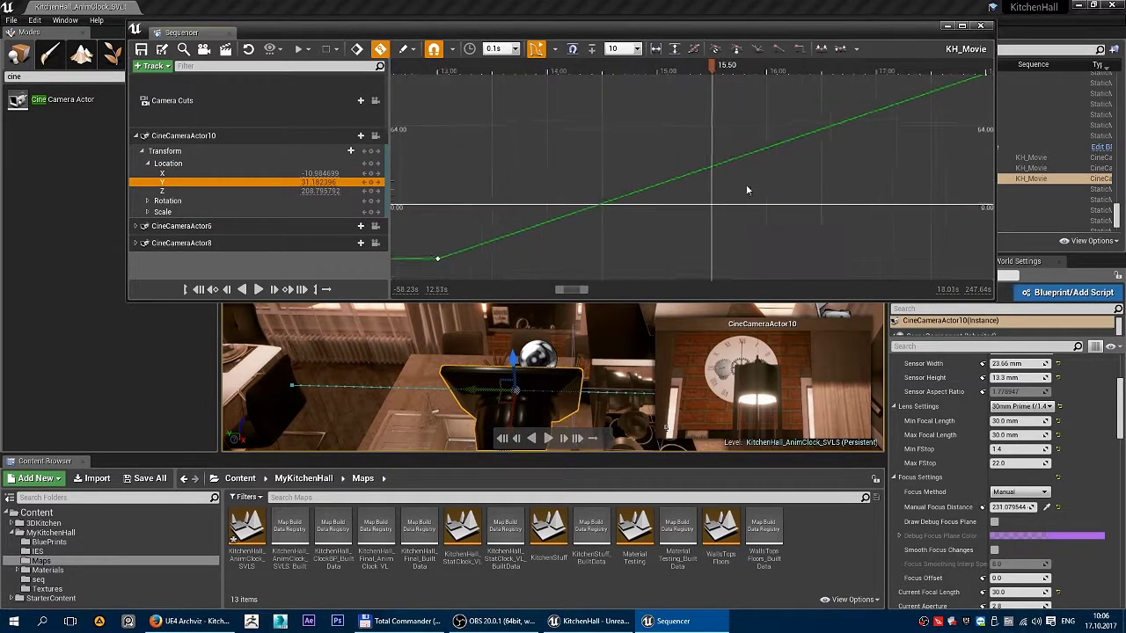
{"action": "left_click", "coordinate": [233, 174]}
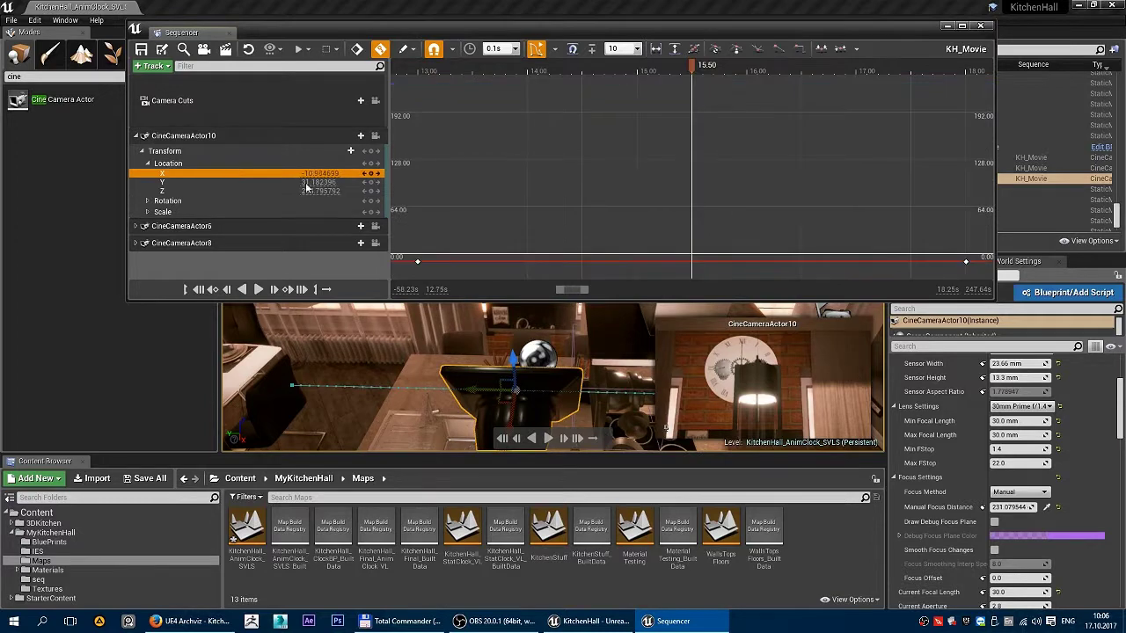
Examine CineCameraActor10's Y, Z and X Location curves individually and then together in the curve editor.
{"action": "left_click", "coordinate": [191, 183]}
{"action": "left_click", "coordinate": [185, 191]}
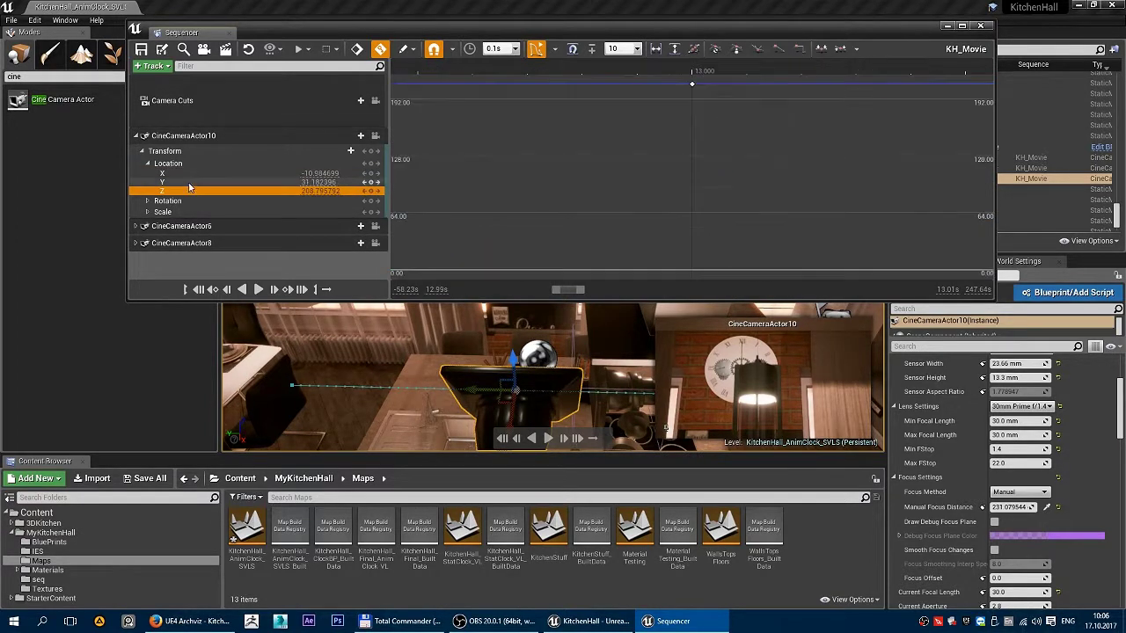
{"action": "left_click", "coordinate": [193, 174]}
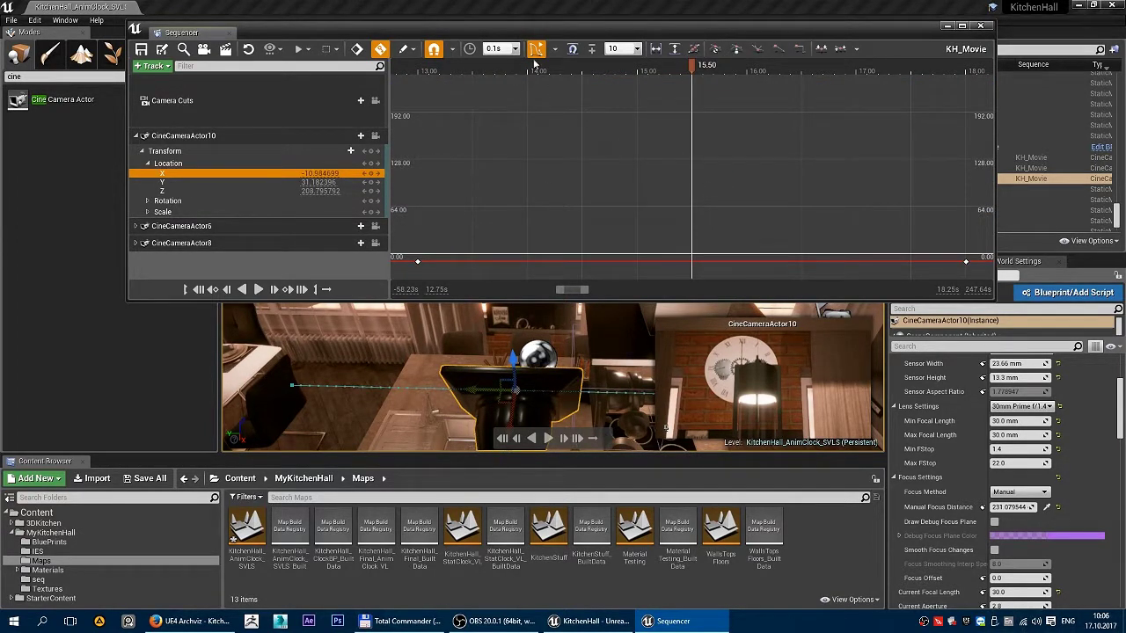
{"action": "left_click", "coordinate": [183, 164]}
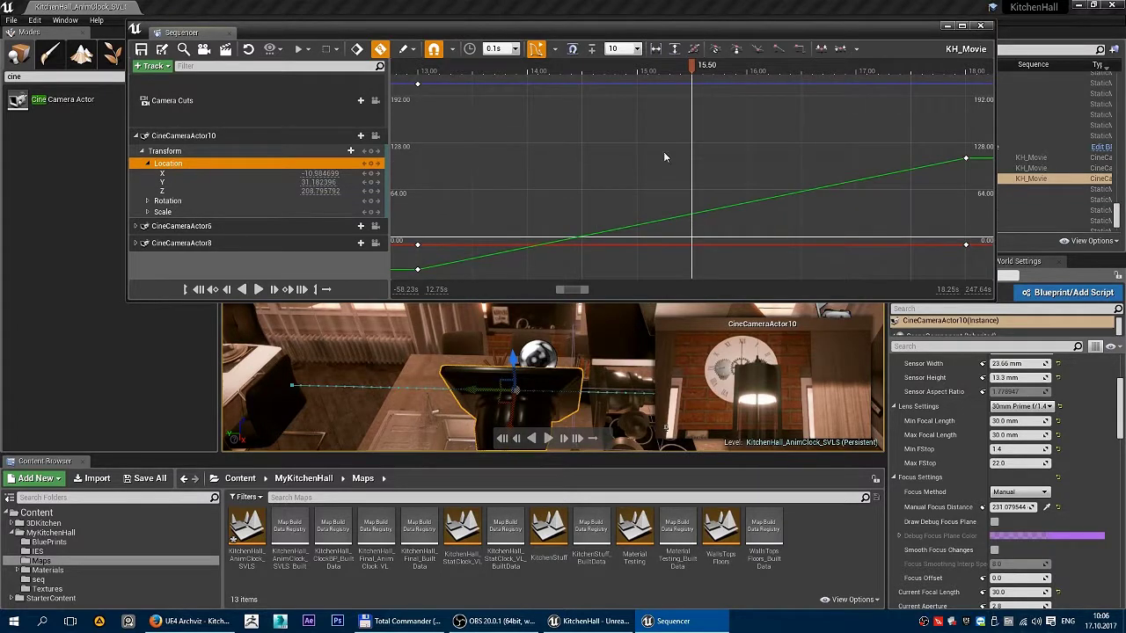
Set CineCameraActor10's X, Y and Z Location keys at 13.00 seconds to Cubic (Auto) interpolation and show the Y curve.
{"action": "left_click", "coordinate": [535, 48]}
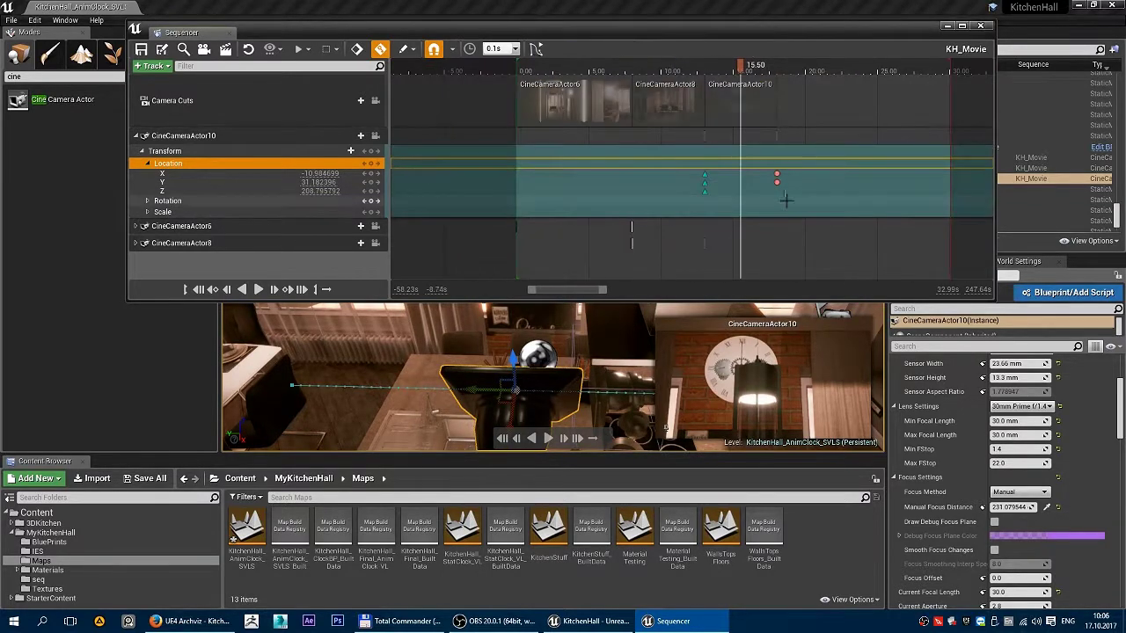
{"action": "left_click", "coordinate": [712, 199]}
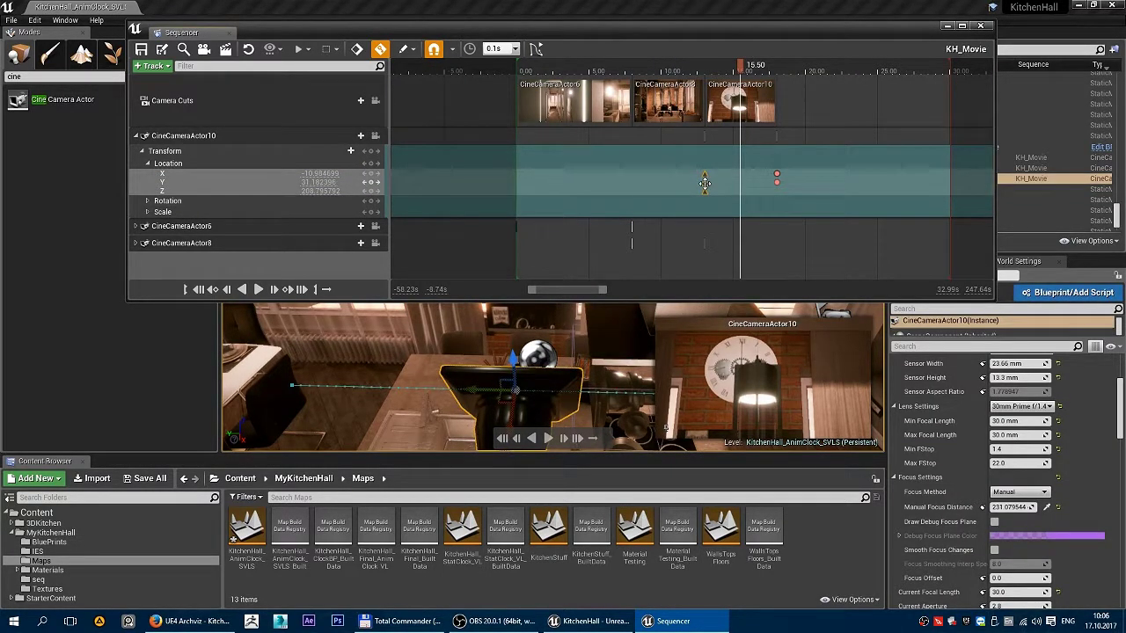
{"action": "right_click", "coordinate": [704, 182]}
{"action": "left_click", "coordinate": [748, 256]}
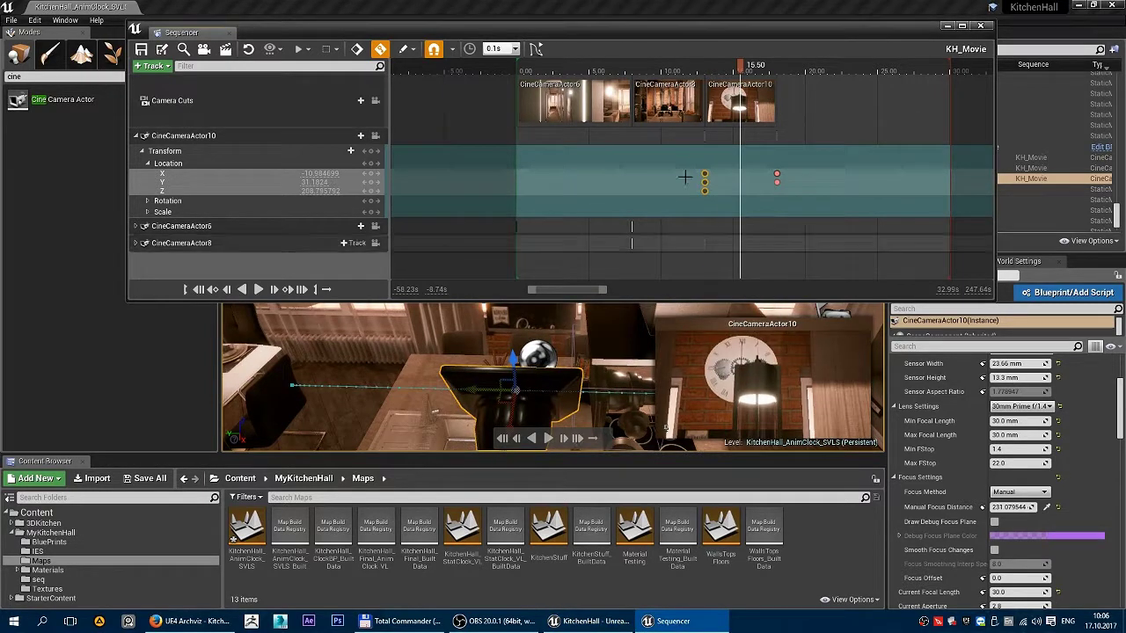
{"action": "left_click", "coordinate": [536, 48]}
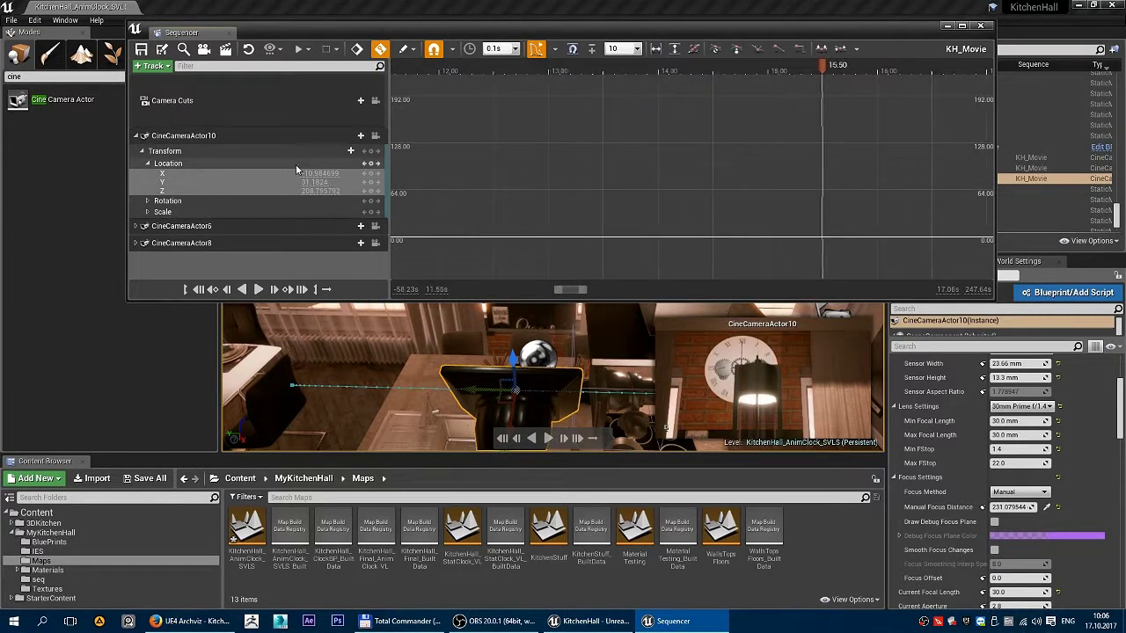
{"action": "left_click", "coordinate": [228, 175]}
{"action": "left_click", "coordinate": [219, 183]}
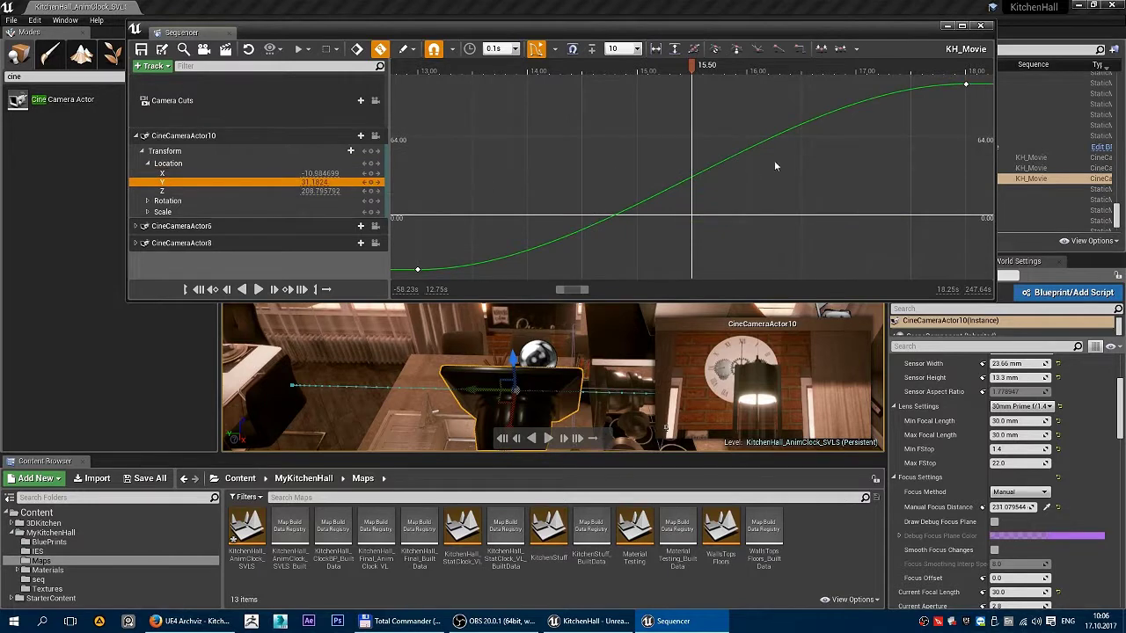
Tilt the tangent of CineCameraActor10's Y Location key at 18.00 seconds so the curve rises more steeply into the key.
{"action": "right_click_drag", "start_coordinate": [914, 117], "coordinate": [886, 139]}
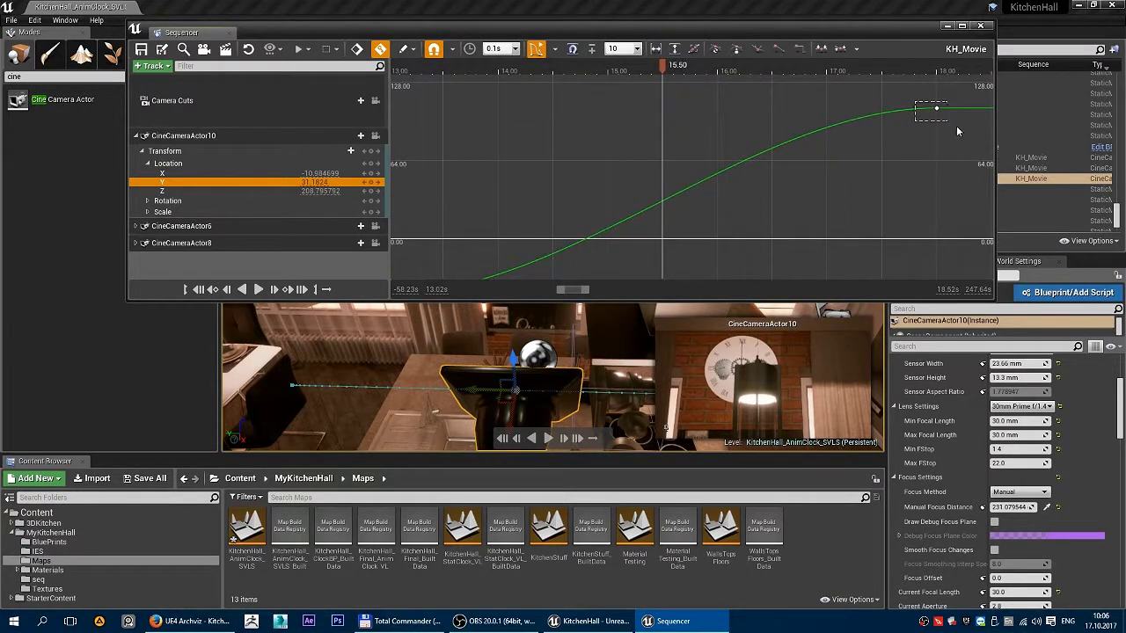
{"action": "left_click_drag", "start_coordinate": [959, 131], "coordinate": [959, 132]}
{"action": "right_click_drag", "start_coordinate": [919, 139], "coordinate": [917, 130]}
{"action": "left_click", "coordinate": [903, 101]}
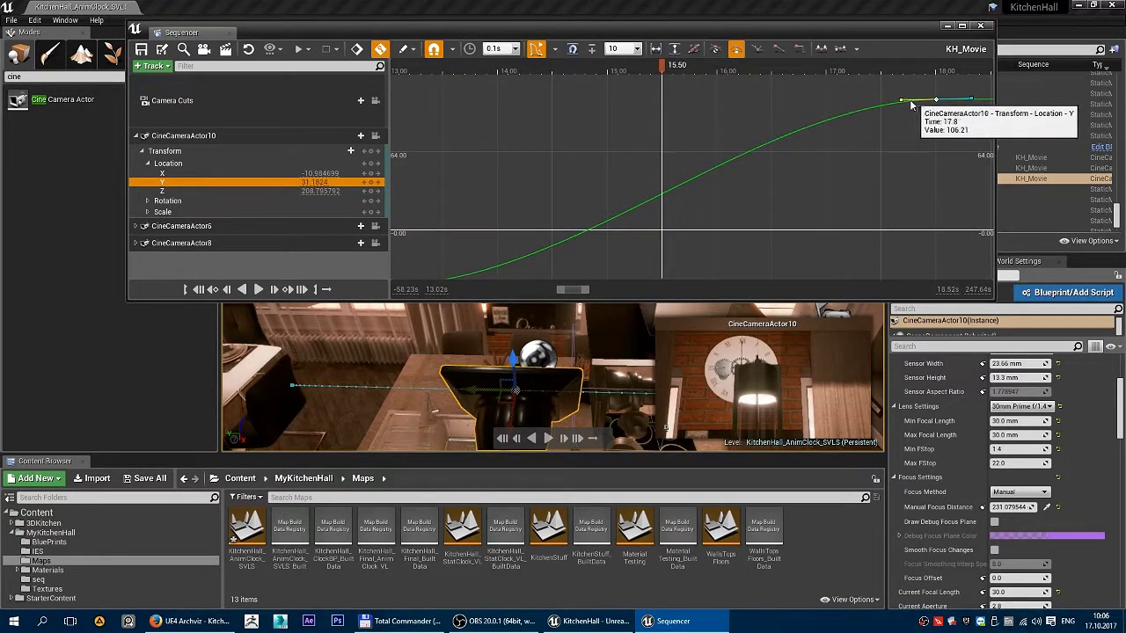
{"action": "key", "text": "ctrl+z"}
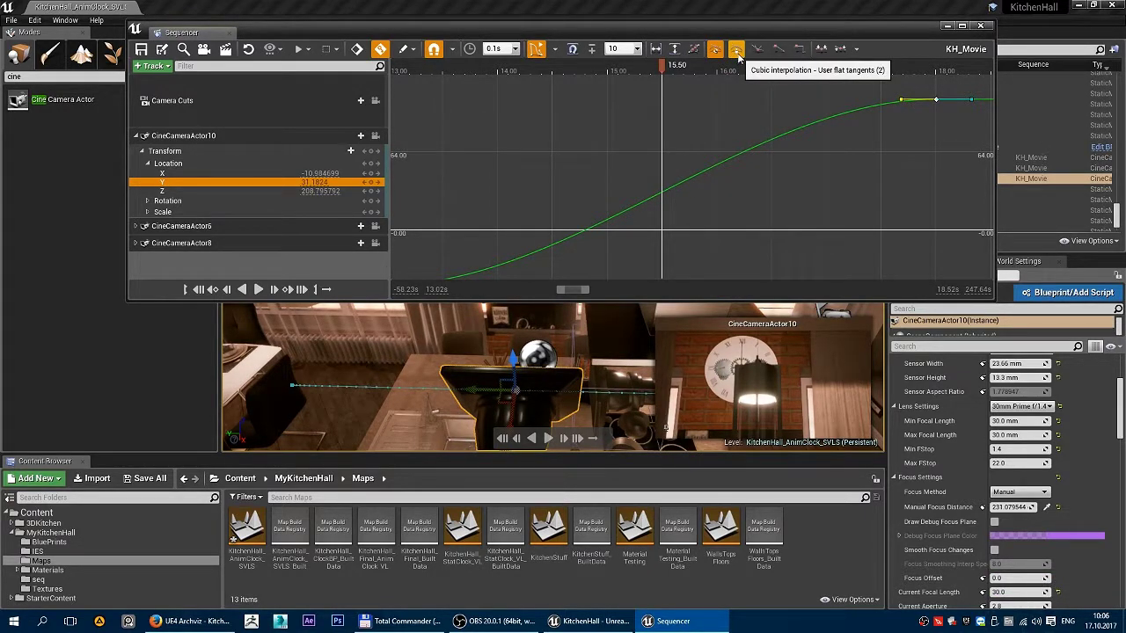
{"action": "mouse_move", "coordinate": [902, 103]}
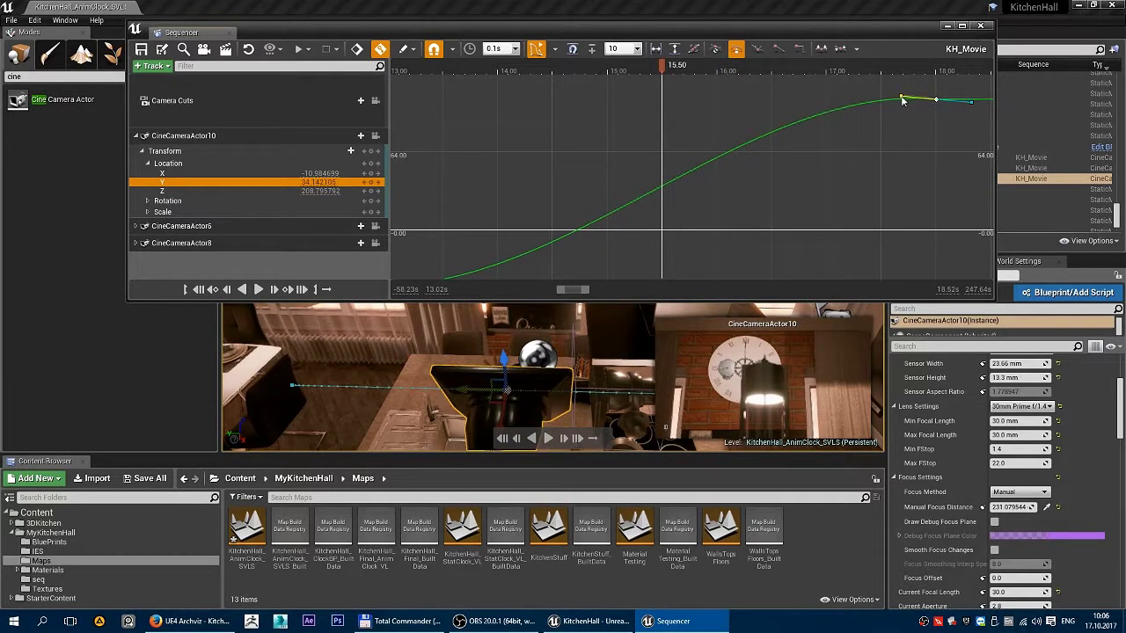
{"action": "left_click_drag", "start_coordinate": [903, 105], "coordinate": [877, 120]}
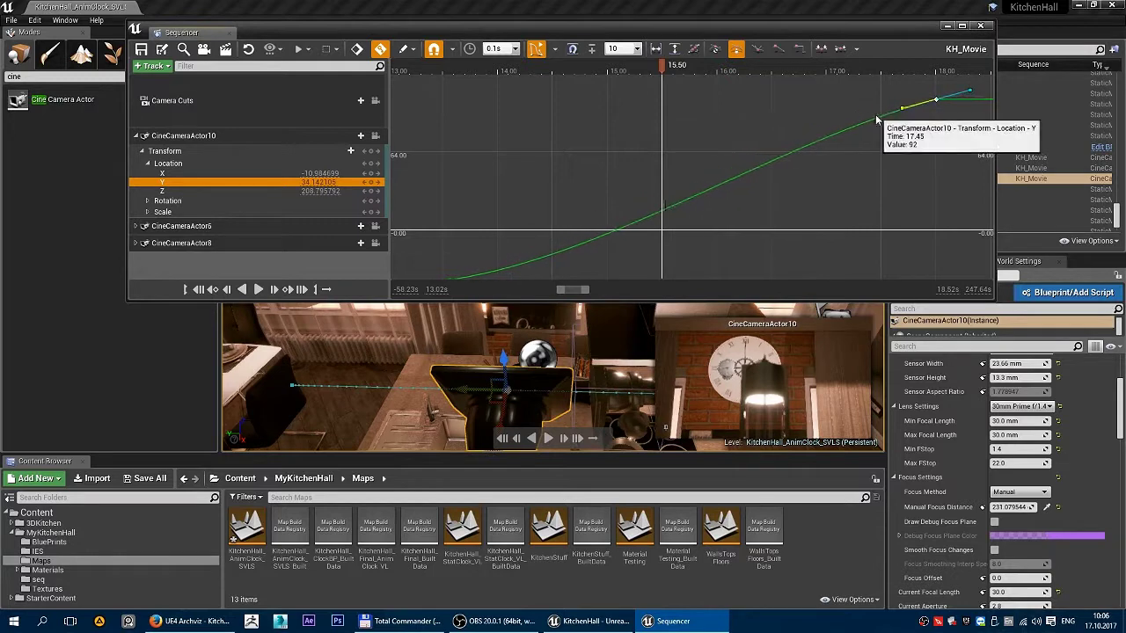
{"action": "right_click_drag", "start_coordinate": [892, 152], "coordinate": [905, 143]}
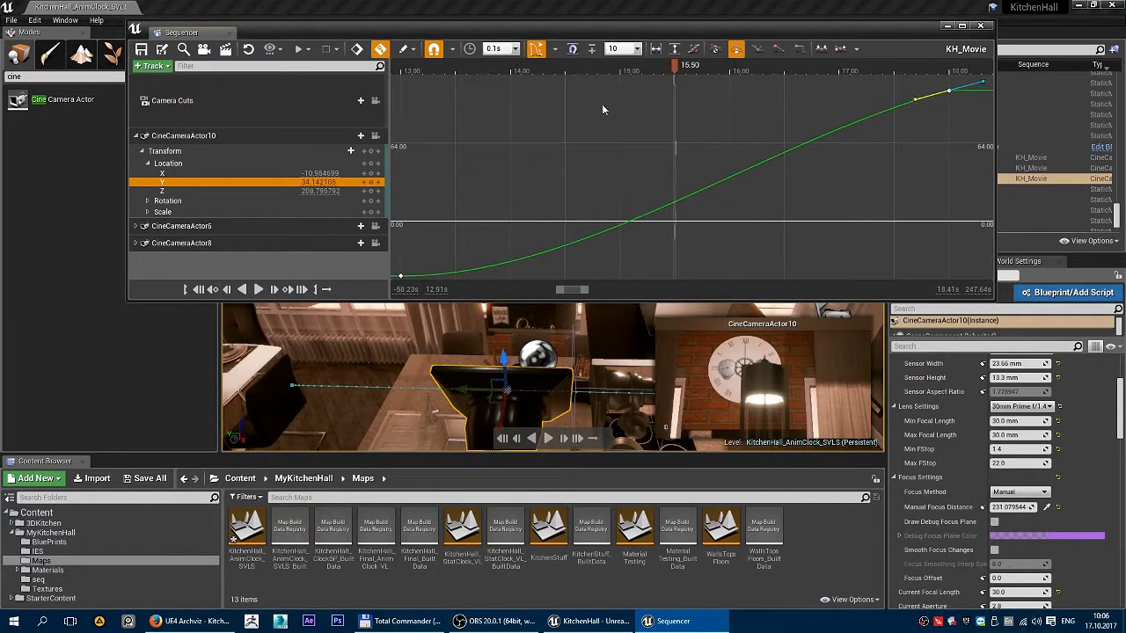
Compare the separate X, Y and Z Location curves of CineCameraActor10.
{"action": "left_click", "coordinate": [288, 175]}
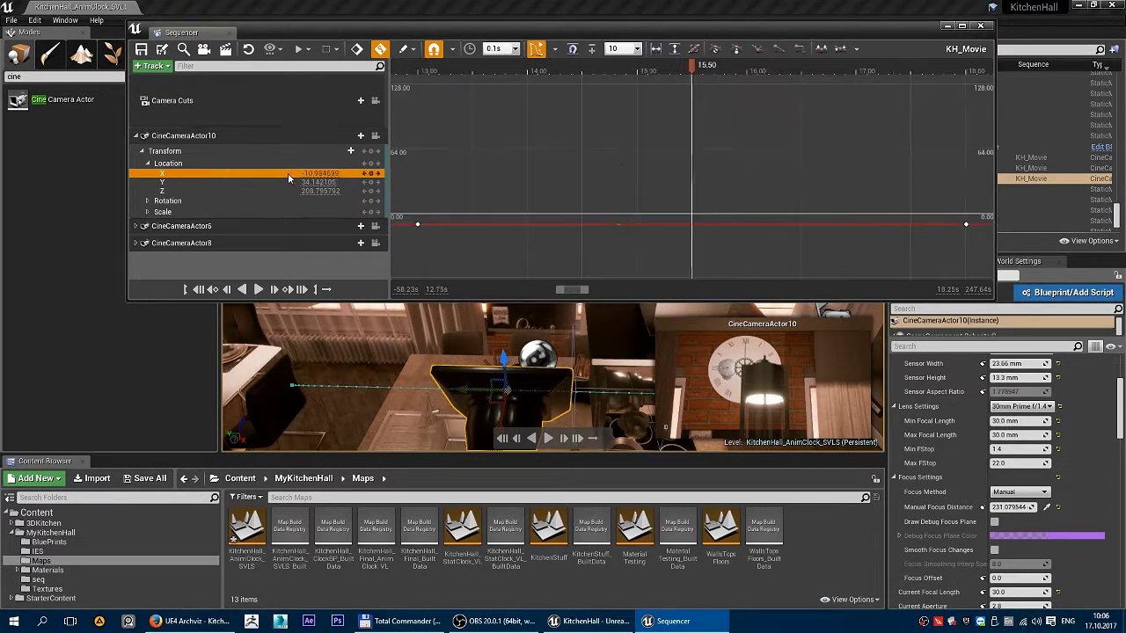
{"action": "left_click", "coordinate": [176, 183]}
{"action": "left_click", "coordinate": [328, 191]}
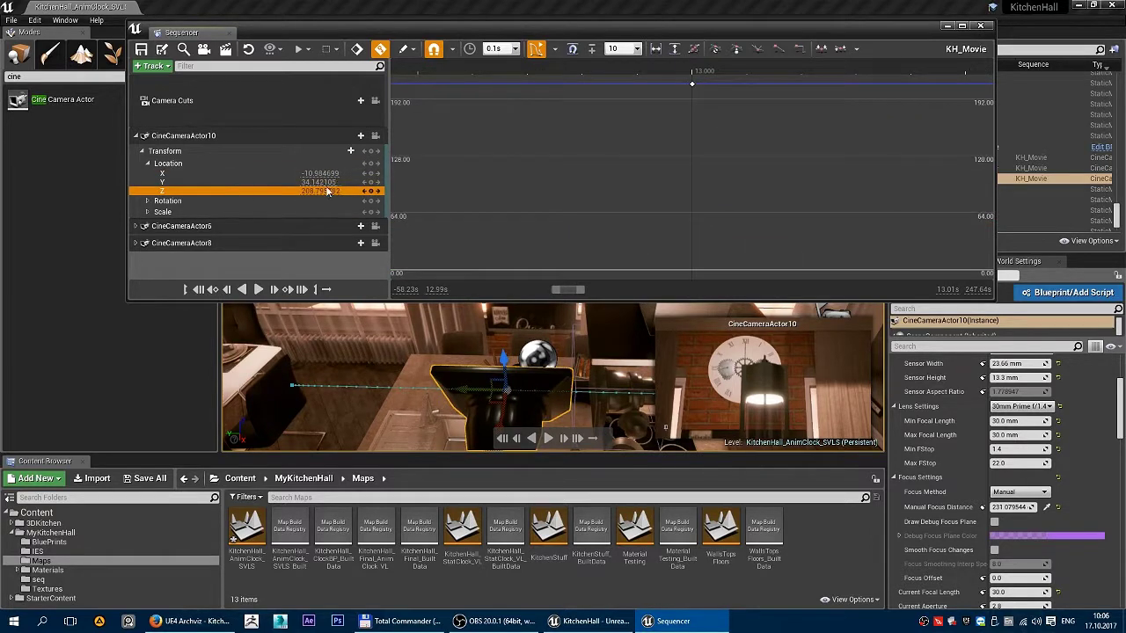
{"action": "left_click", "coordinate": [178, 176]}
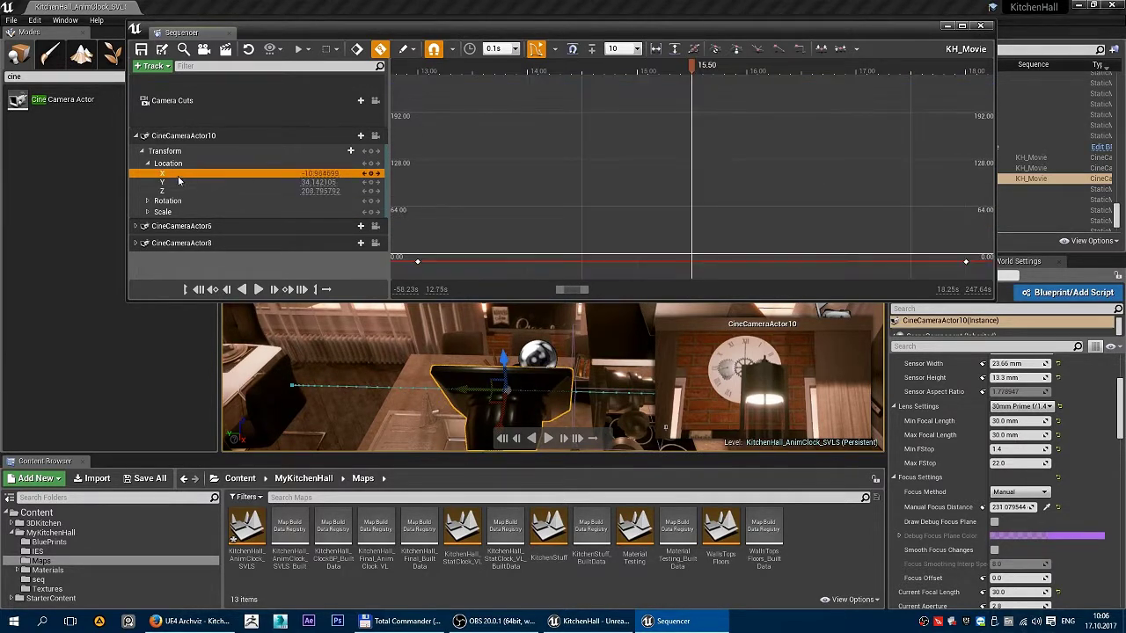
{"action": "left_click", "coordinate": [180, 183]}
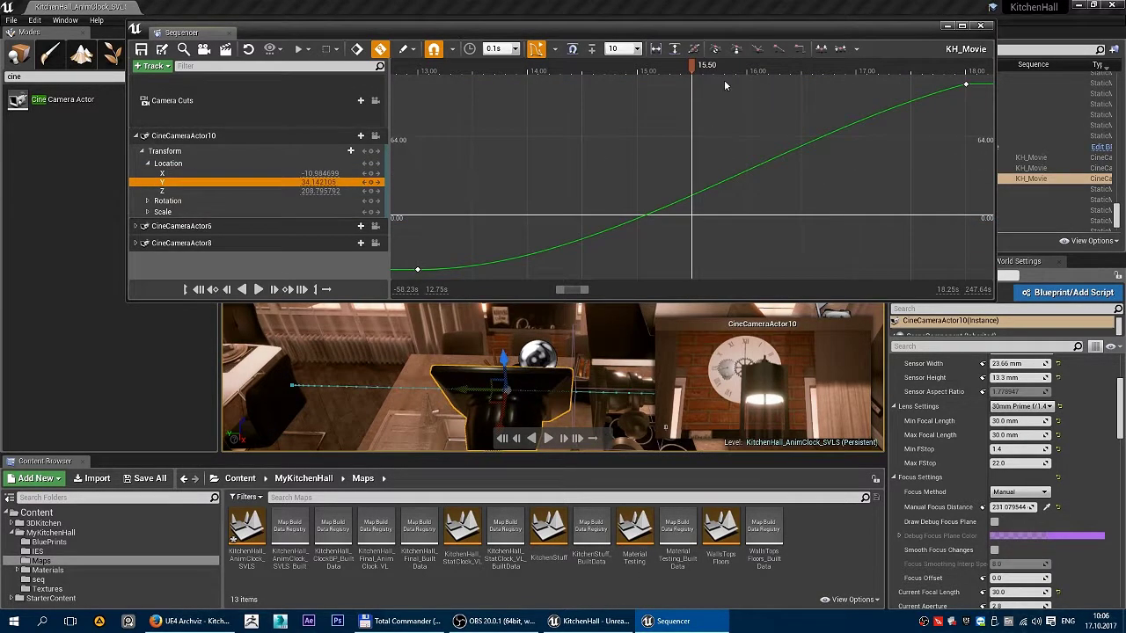
Return to the keyframe view, play the clock shot from its start and scrub back through it to check the motion.
{"action": "left_click", "coordinate": [536, 49]}
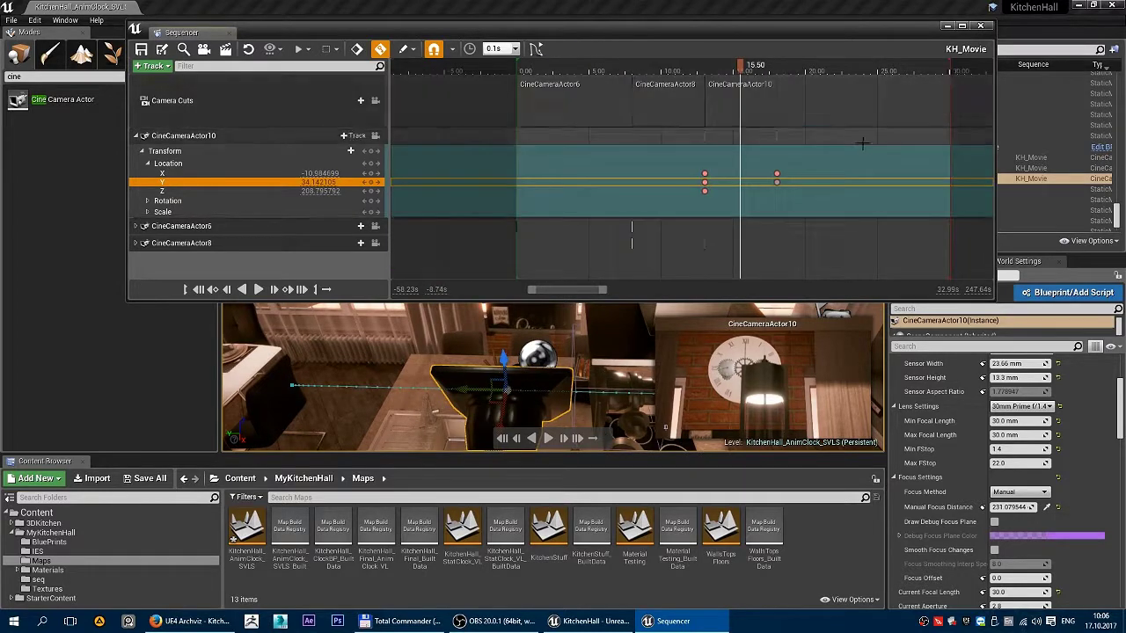
{"action": "left_click_drag", "start_coordinate": [747, 67], "coordinate": [701, 73]}
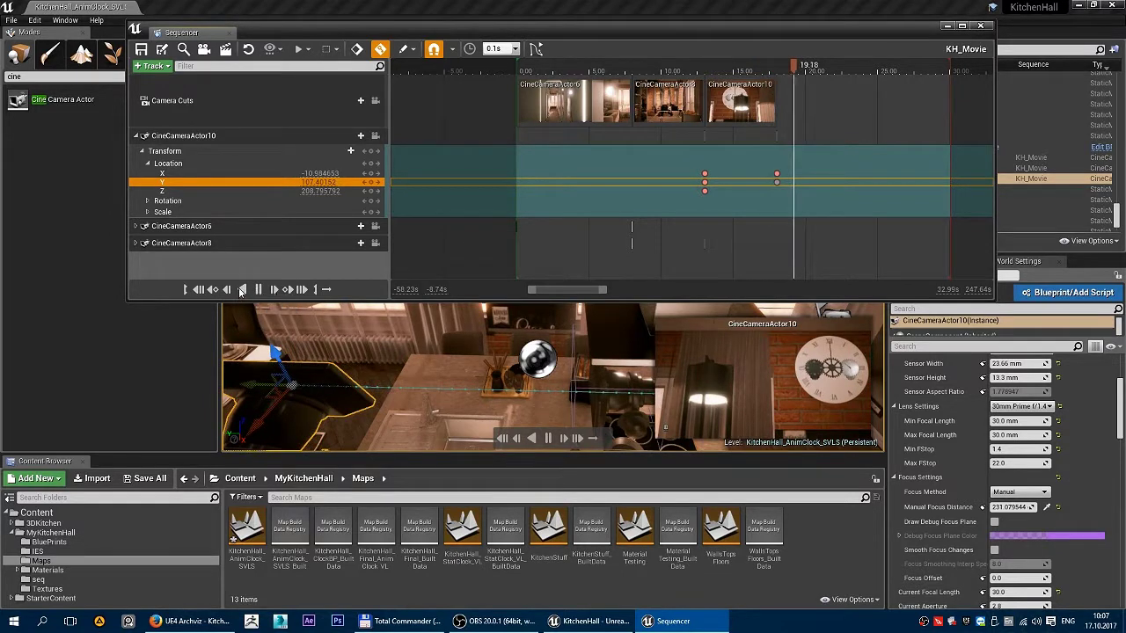
{"action": "left_click", "coordinate": [260, 290]}
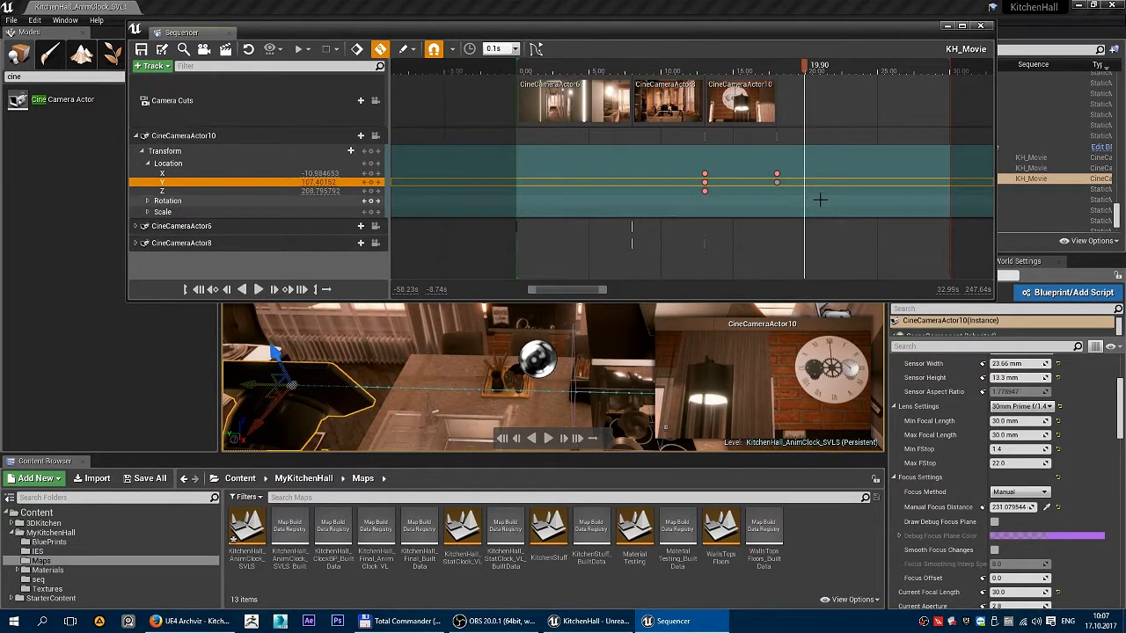
{"action": "left_click_drag", "start_coordinate": [789, 77], "coordinate": [754, 70]}
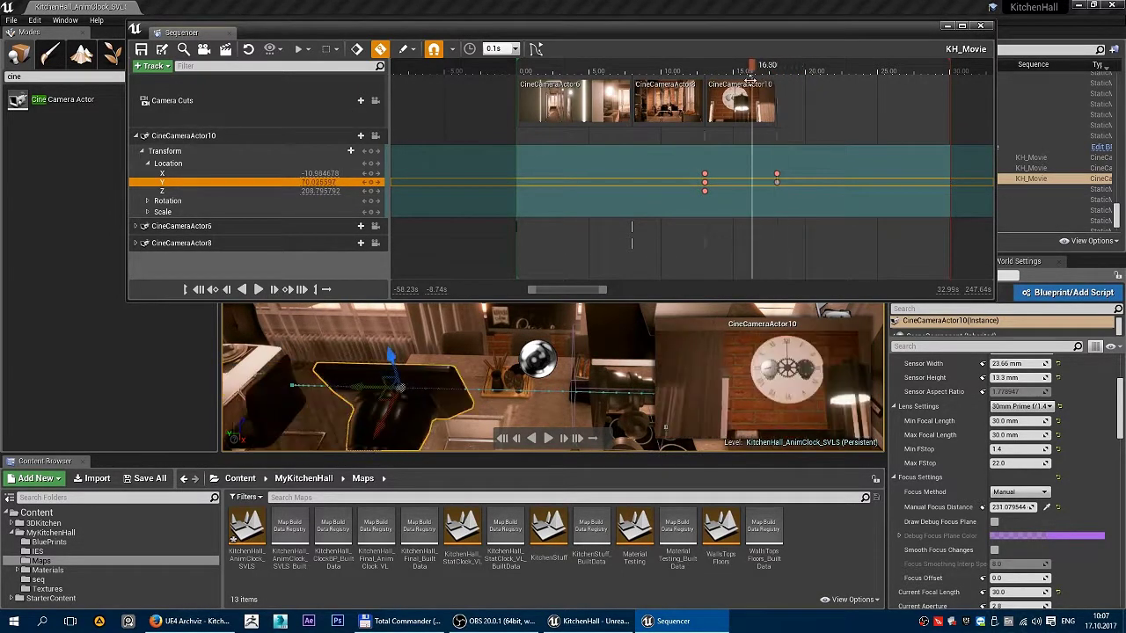
Set all of CineCameraActor10's Location keys at 13.00 and 18.00 seconds to Linear interpolation.
{"action": "left_click", "coordinate": [704, 189]}
{"action": "left_click_drag", "start_coordinate": [705, 190], "coordinate": [804, 202]}
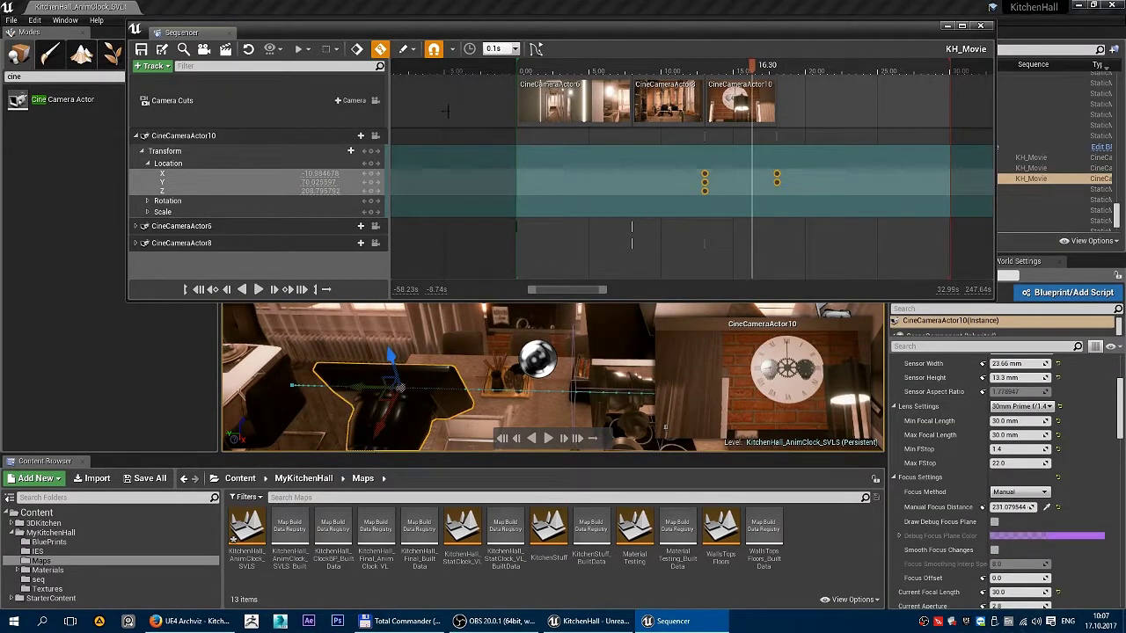
{"action": "right_click", "coordinate": [705, 182]}
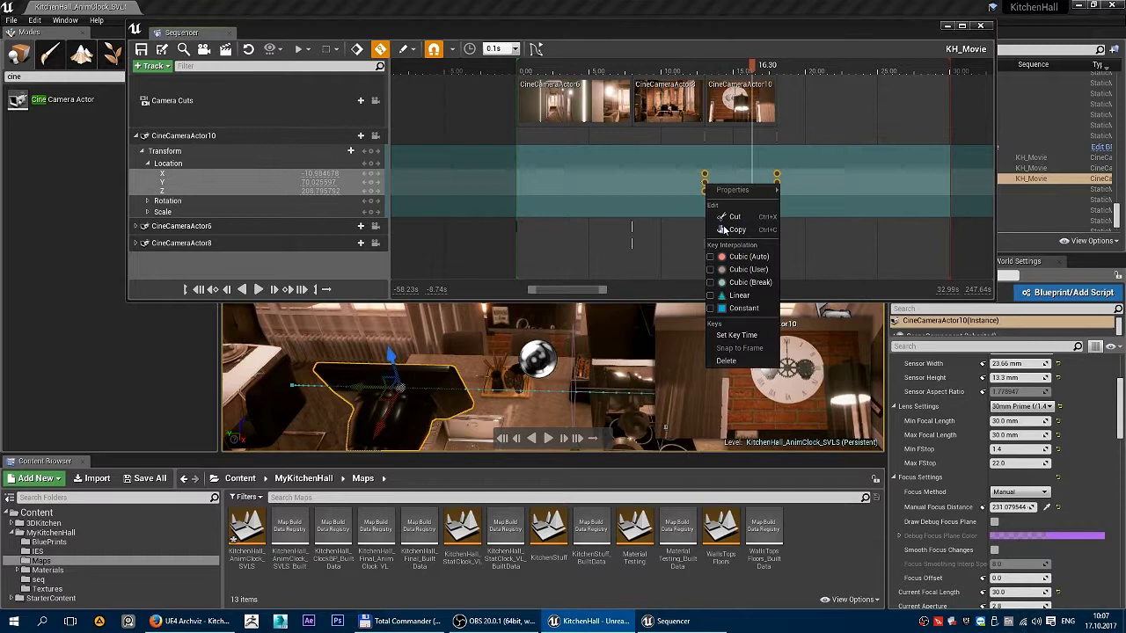
{"action": "left_click", "coordinate": [751, 295]}
{"action": "left_click", "coordinate": [762, 167]}
Play the clock shot from its start, scrub back to 9.20 seconds and collapse the CineCameraActor10 tracks.
{"action": "left_click_drag", "start_coordinate": [752, 72], "coordinate": [714, 81]}
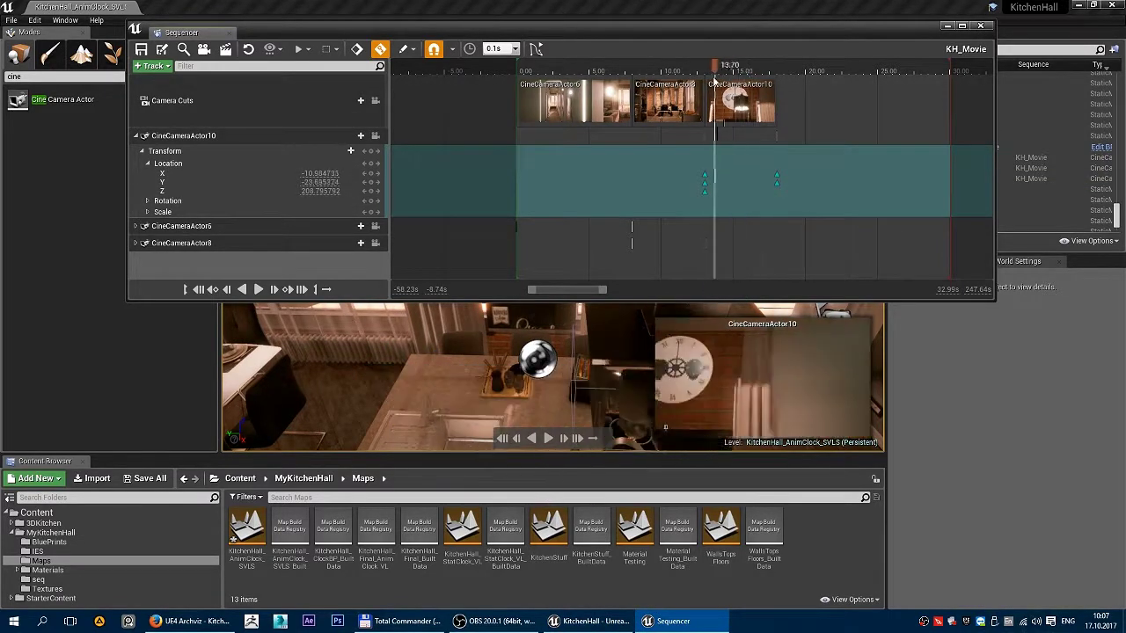
{"action": "key", "text": "space"}
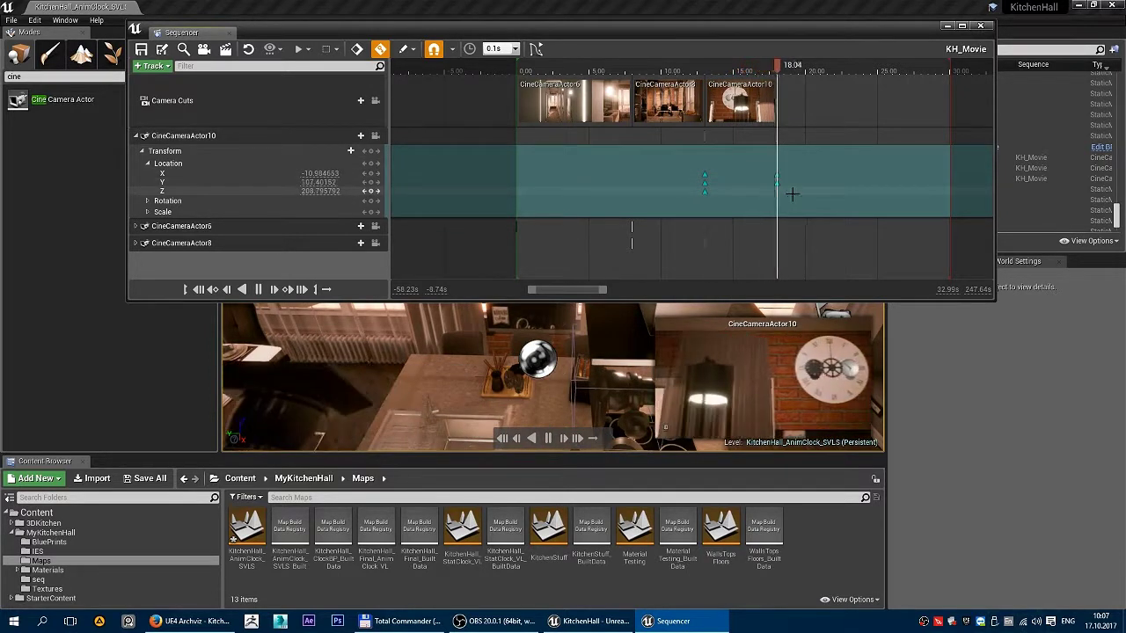
{"action": "left_click_drag", "start_coordinate": [782, 70], "coordinate": [650, 77]}
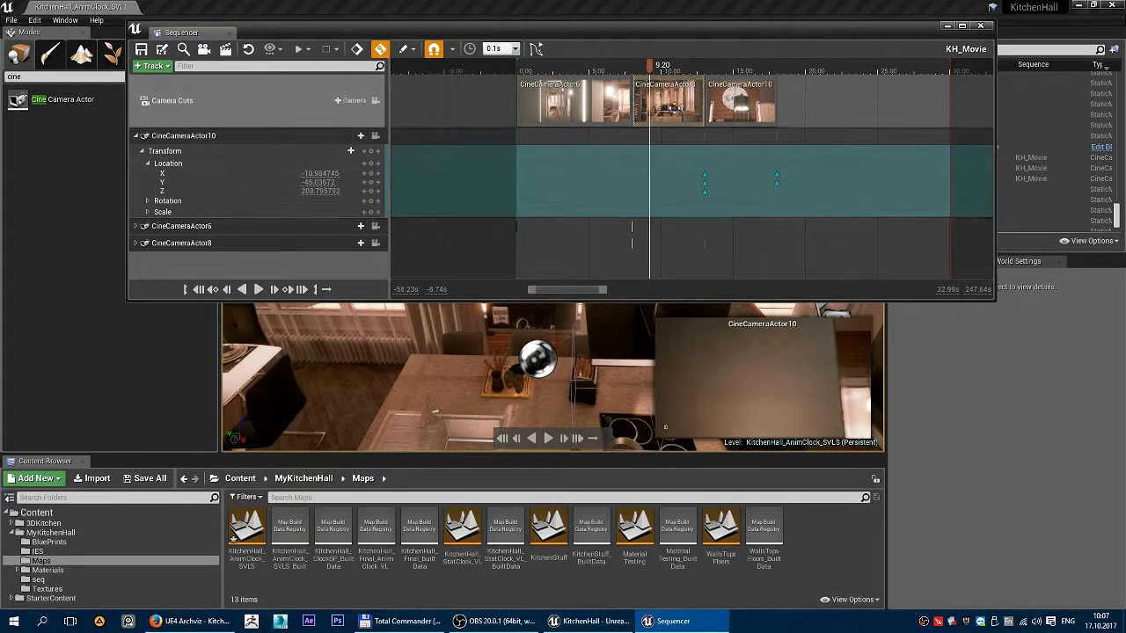
{"action": "left_click", "coordinate": [136, 136]}
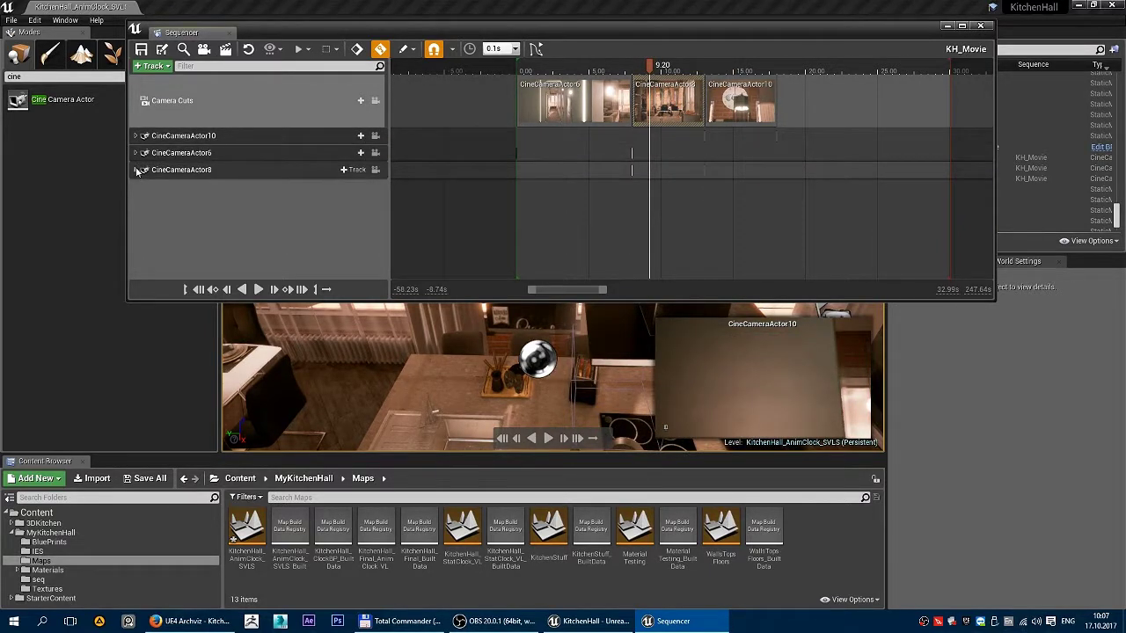
Set the key interpolation of both CineCameraActor8 location keys to Linear and collapse that camera's track.
{"action": "left_click", "coordinate": [136, 169]}
{"action": "left_click", "coordinate": [705, 198]}
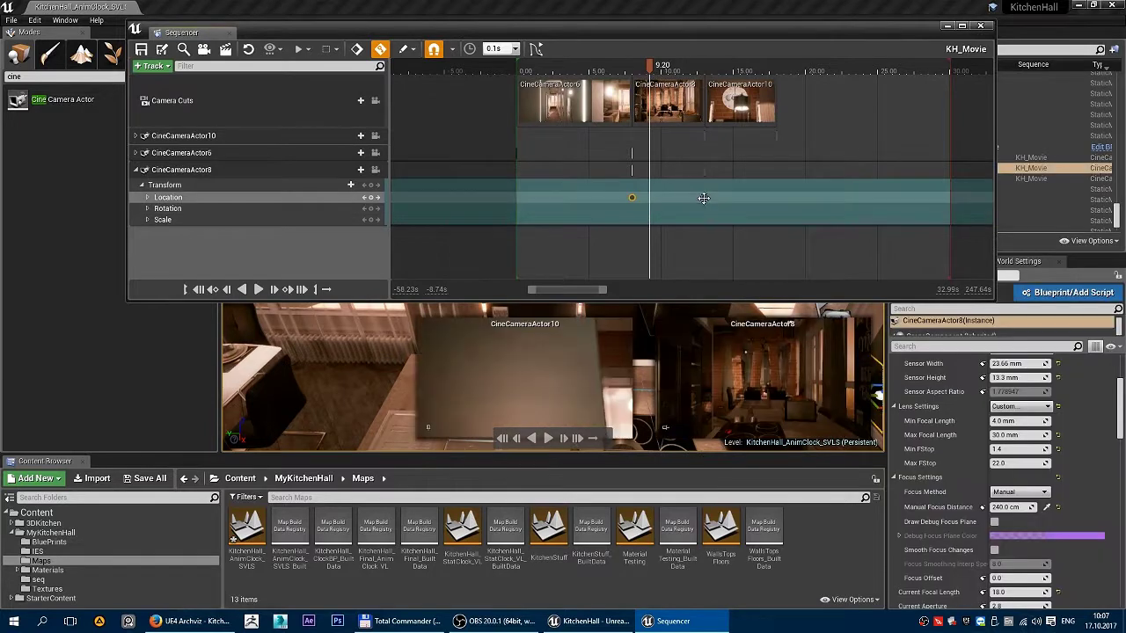
{"action": "right_click", "coordinate": [706, 201]}
{"action": "left_click", "coordinate": [734, 308]}
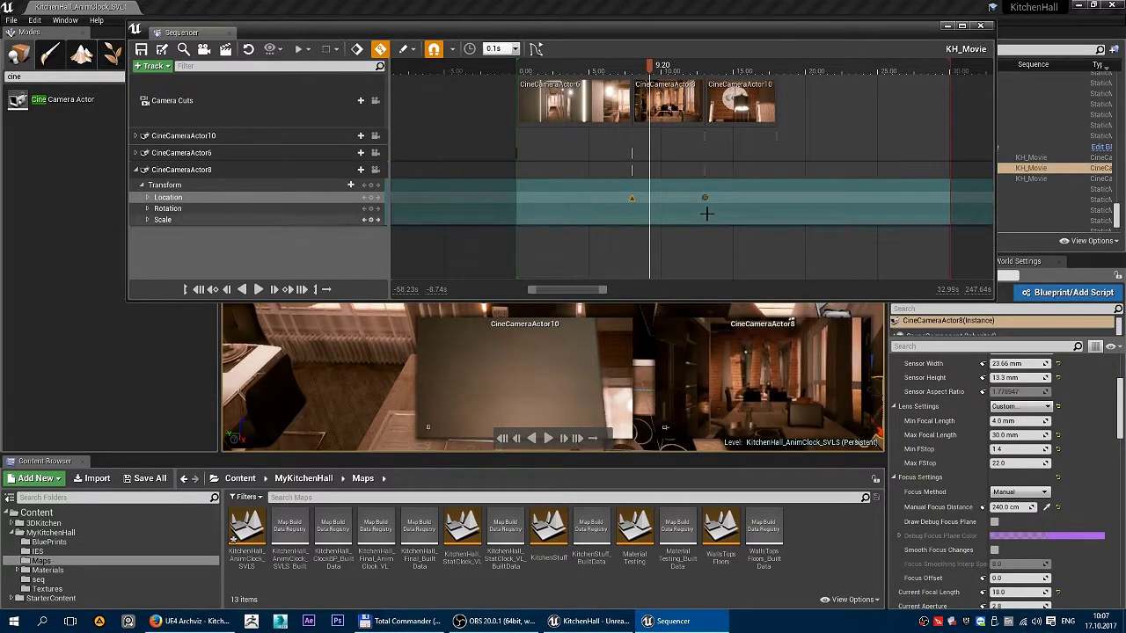
{"action": "left_click", "coordinate": [136, 169]}
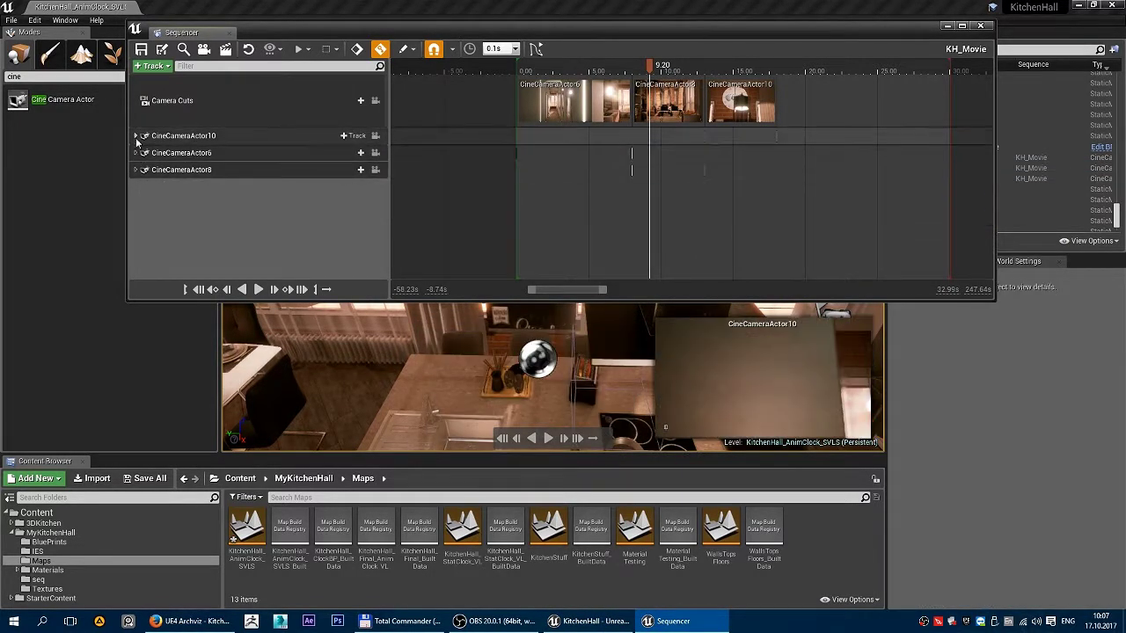
Set the interpolation of all CineCameraActor6 location keys to Linear.
{"action": "left_click", "coordinate": [136, 153]}
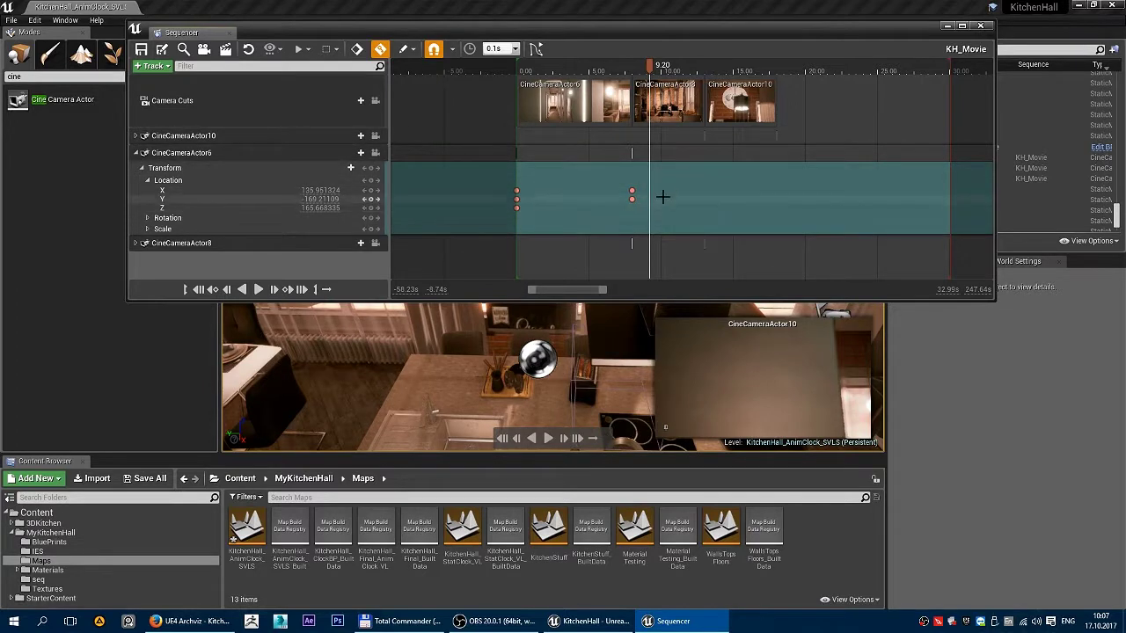
{"action": "left_click_drag", "start_coordinate": [517, 208], "coordinate": [517, 208]}
{"action": "right_click", "coordinate": [518, 207]}
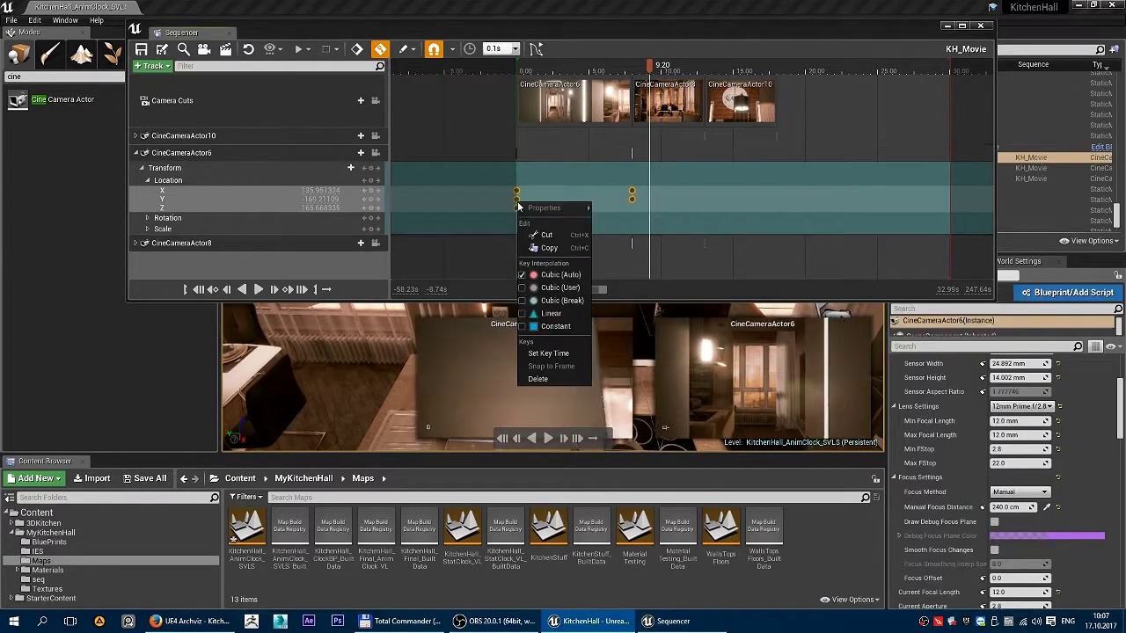
{"action": "left_click", "coordinate": [547, 314]}
{"action": "left_click", "coordinate": [548, 245]}
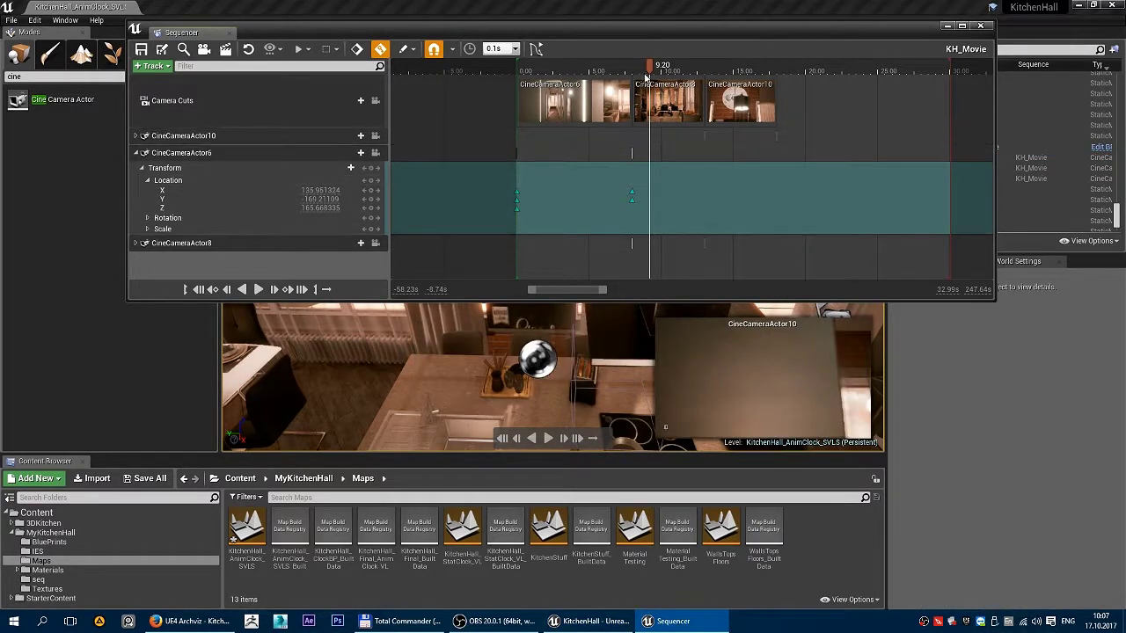
Play the sequence from the start with the viewport locked to the camera cuts and watch the shots.
{"action": "left_click_drag", "start_coordinate": [578, 74], "coordinate": [515, 69]}
{"action": "left_click", "coordinate": [376, 102]}
{"action": "key", "text": "space"}
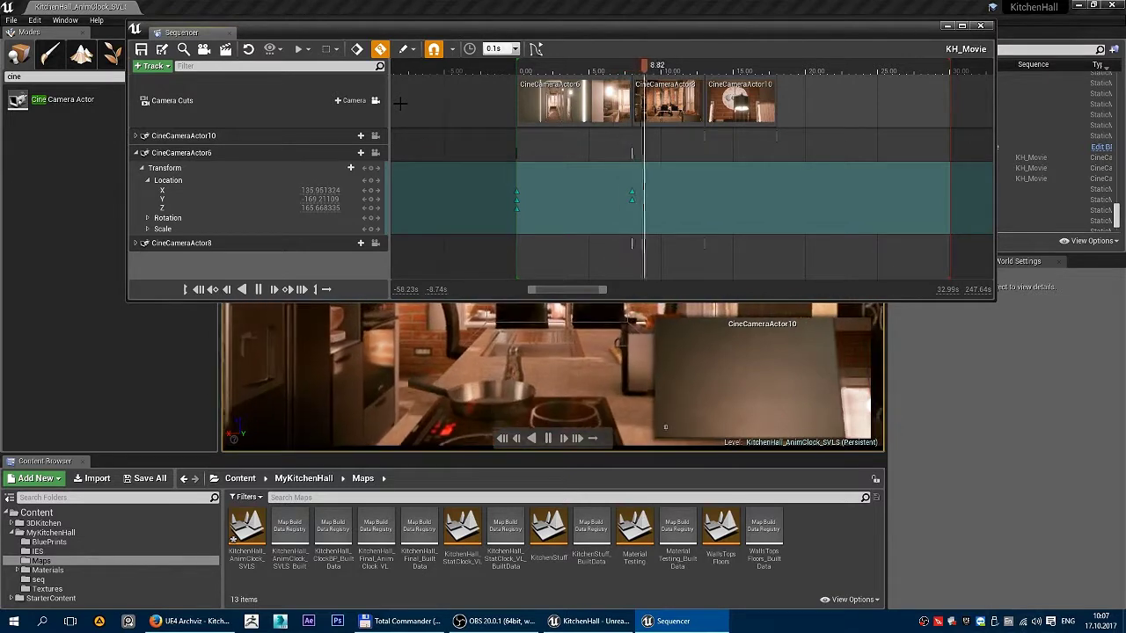
{"action": "left_click", "coordinate": [946, 27]}
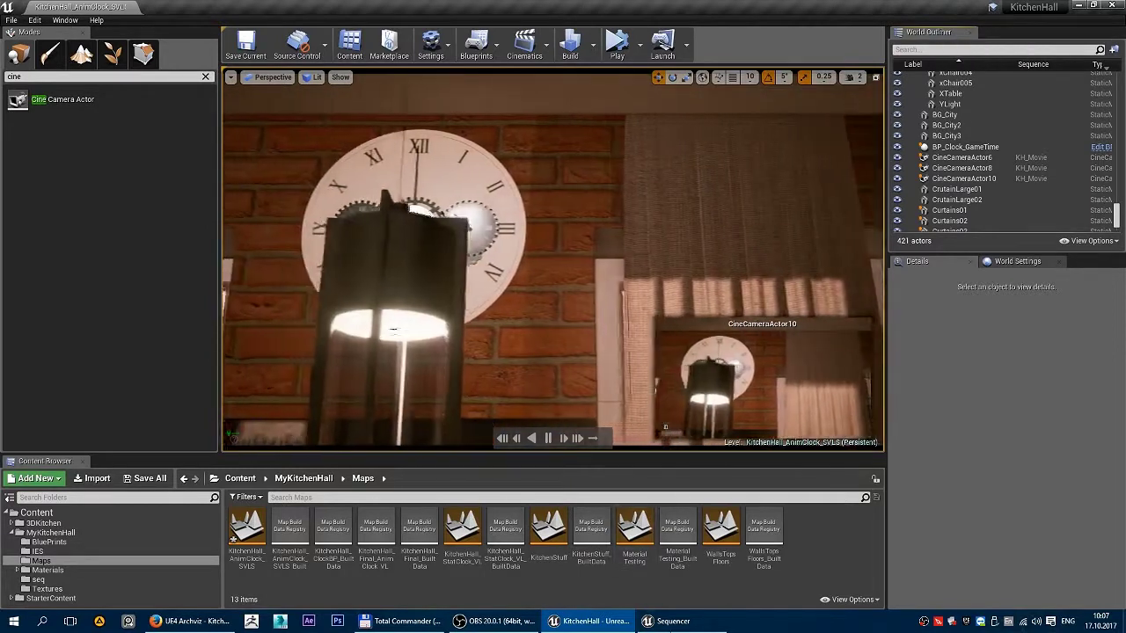
{"action": "left_click", "coordinate": [700, 626]}
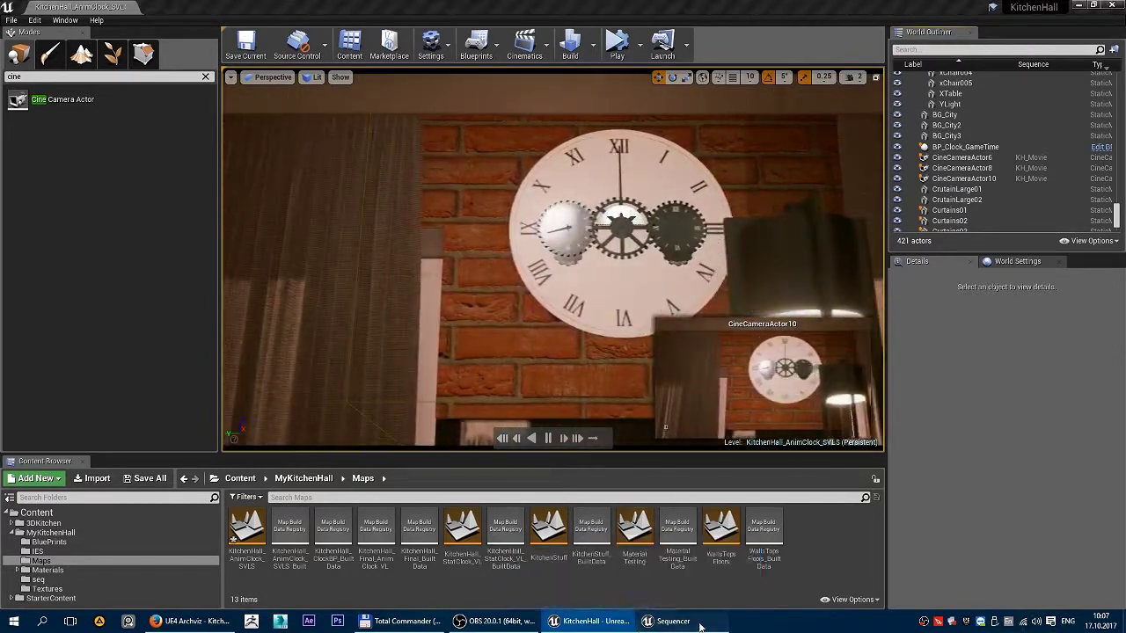
Scrub through the CineCameraActor10 shot and place the playhead at its end, 18.00.
{"action": "left_click", "coordinate": [775, 74]}
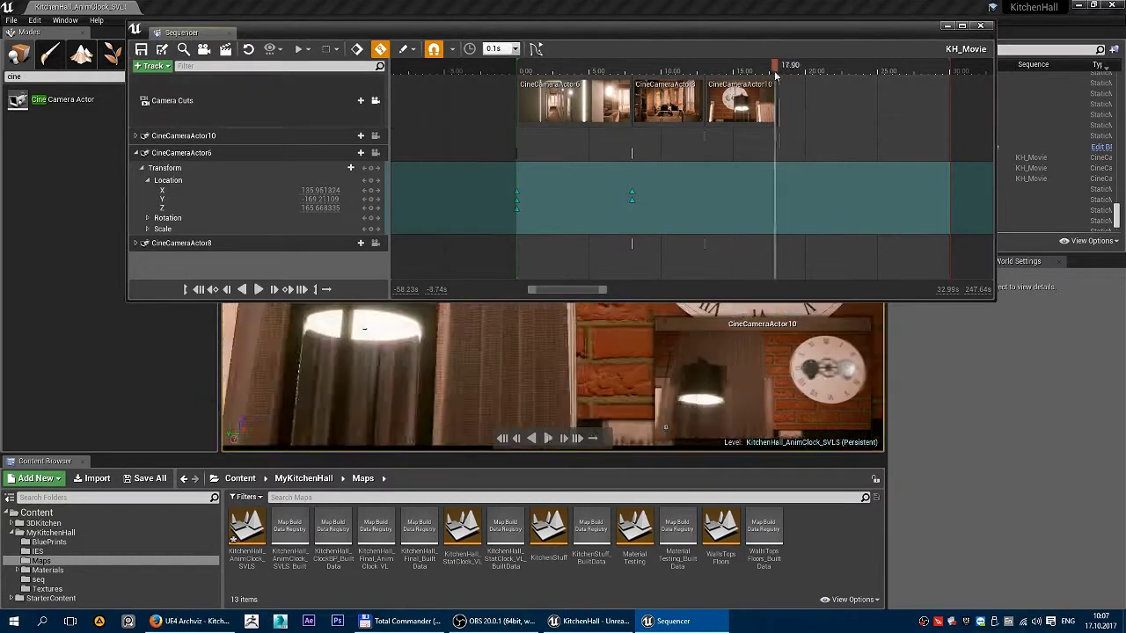
{"action": "left_click_drag", "start_coordinate": [769, 74], "coordinate": [706, 93]}
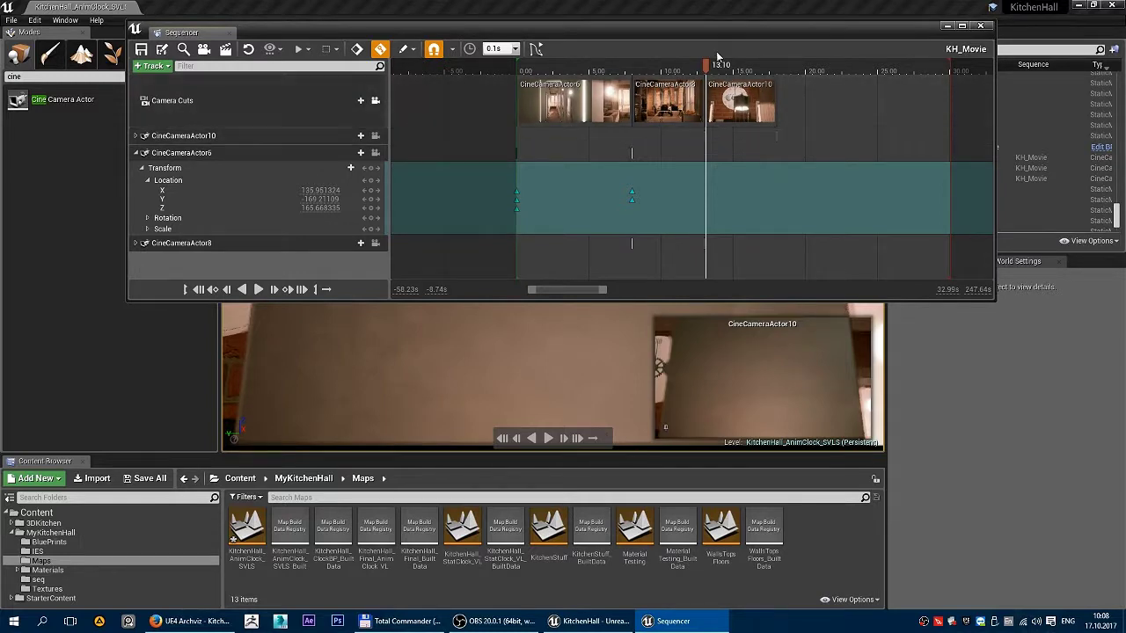
{"action": "left_click_drag", "start_coordinate": [710, 67], "coordinate": [779, 72]}
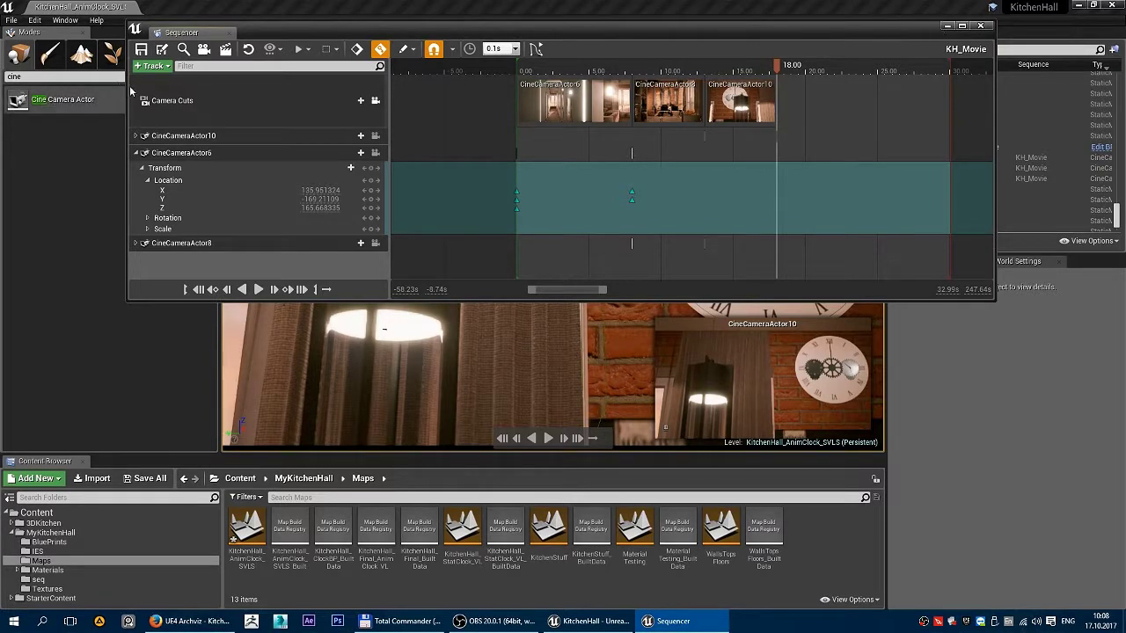
Unlock the viewport from the camera cuts and minimize the Sequencer window.
{"action": "left_click", "coordinate": [947, 27]}
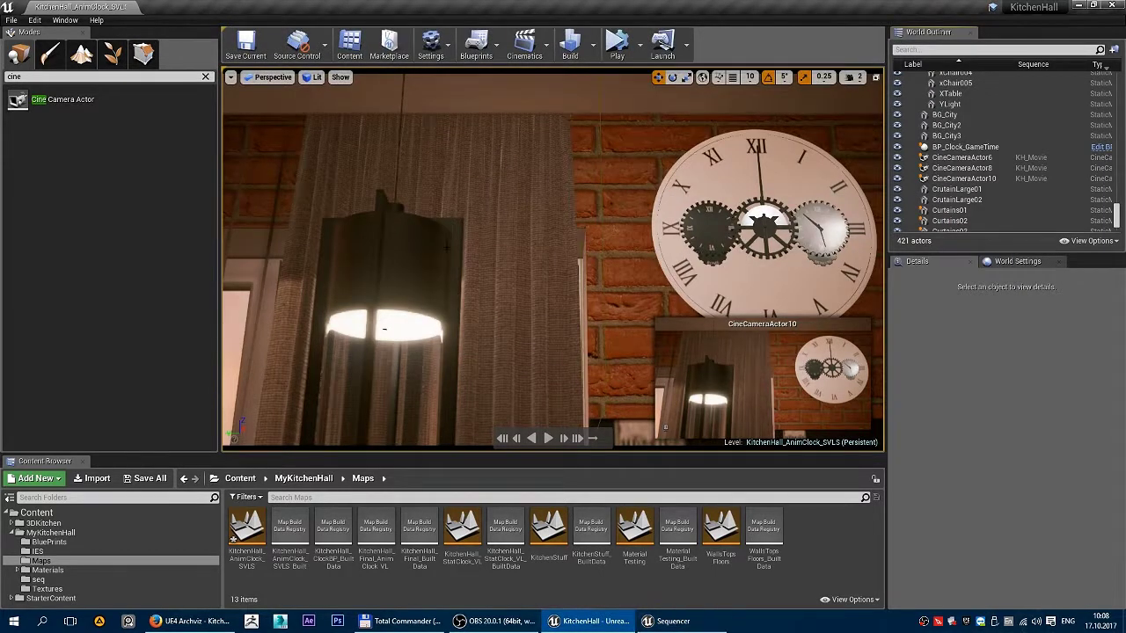
{"action": "key", "text": "alt+Tab"}
{"action": "left_click", "coordinate": [376, 100]}
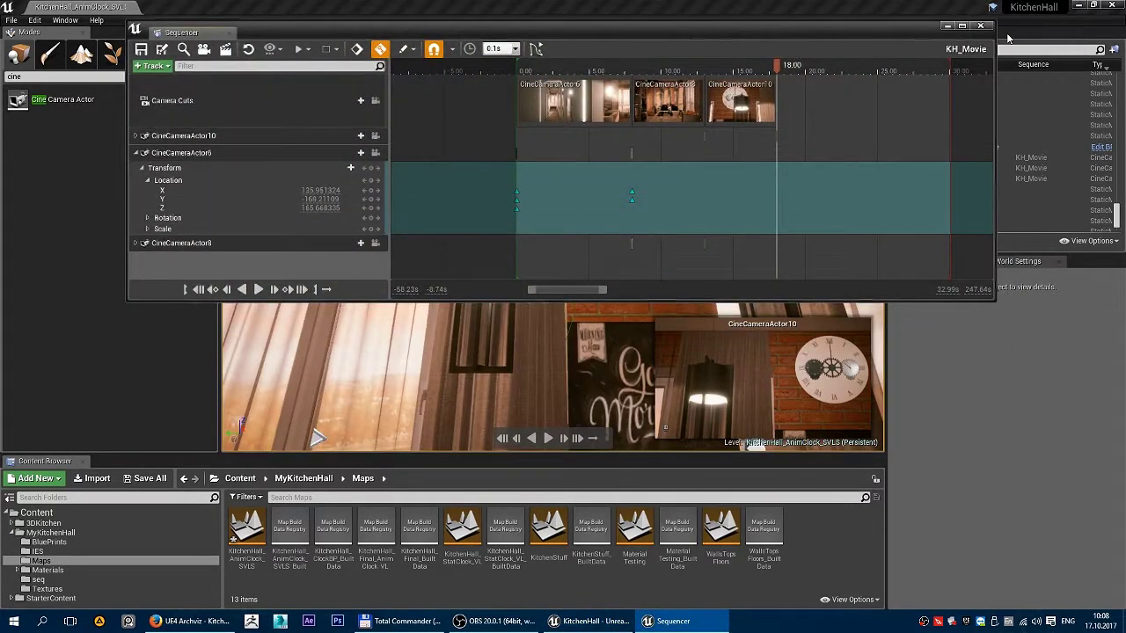
{"action": "left_click", "coordinate": [947, 27]}
Place a new Cine Camera Actor on the hallway floor near the entrance.
{"action": "right_click_drag", "start_coordinate": [494, 123], "coordinate": [495, 123]}
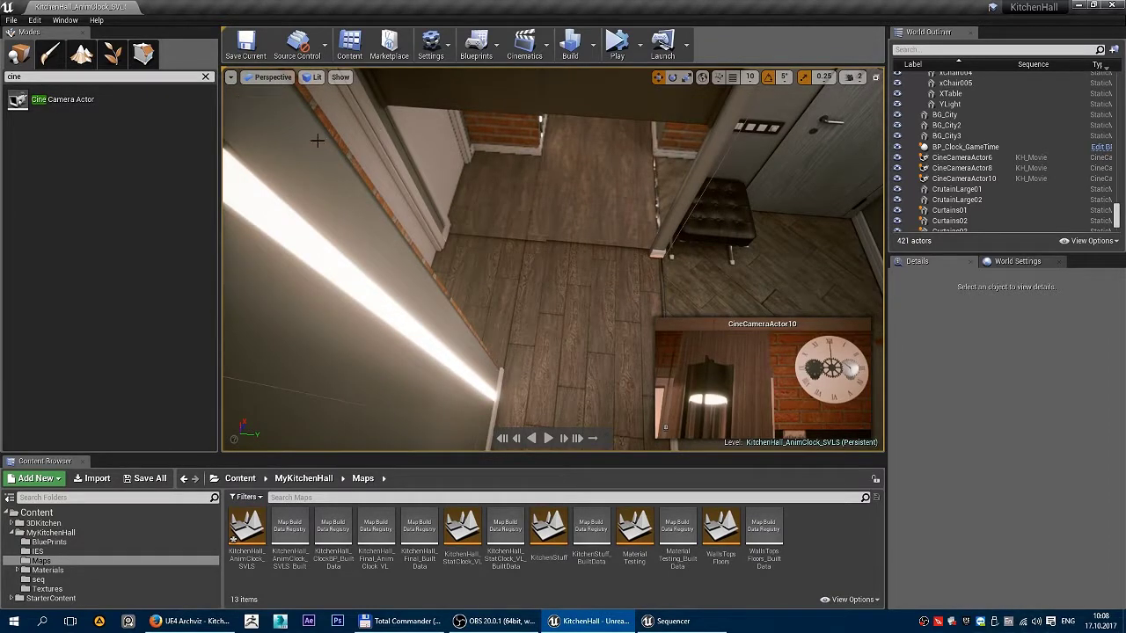
{"action": "left_click_drag", "start_coordinate": [68, 100], "coordinate": [528, 255]}
{"action": "right_click_drag", "start_coordinate": [556, 284], "coordinate": [555, 285]}
Rotate the new camera about its vertical axis to face the entrance door and raise it above the floor.
{"action": "key", "text": "e"}
{"action": "left_click_drag", "start_coordinate": [576, 260], "coordinate": [510, 299]}
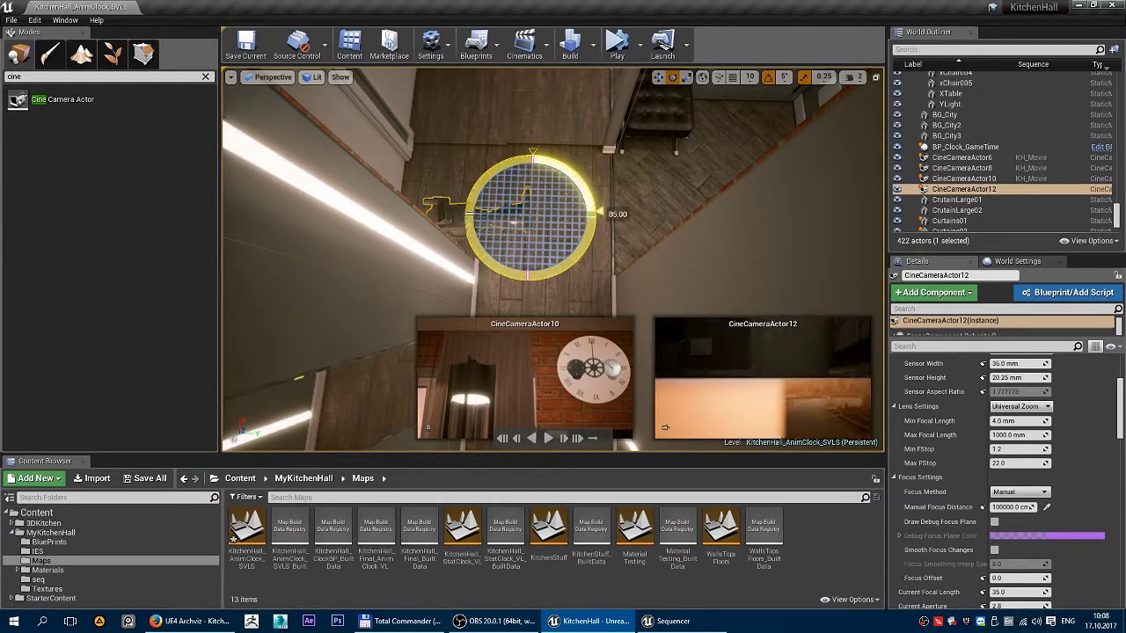
{"action": "left_click_drag", "start_coordinate": [600, 212], "coordinate": [598, 198]}
{"action": "key", "text": "w"}
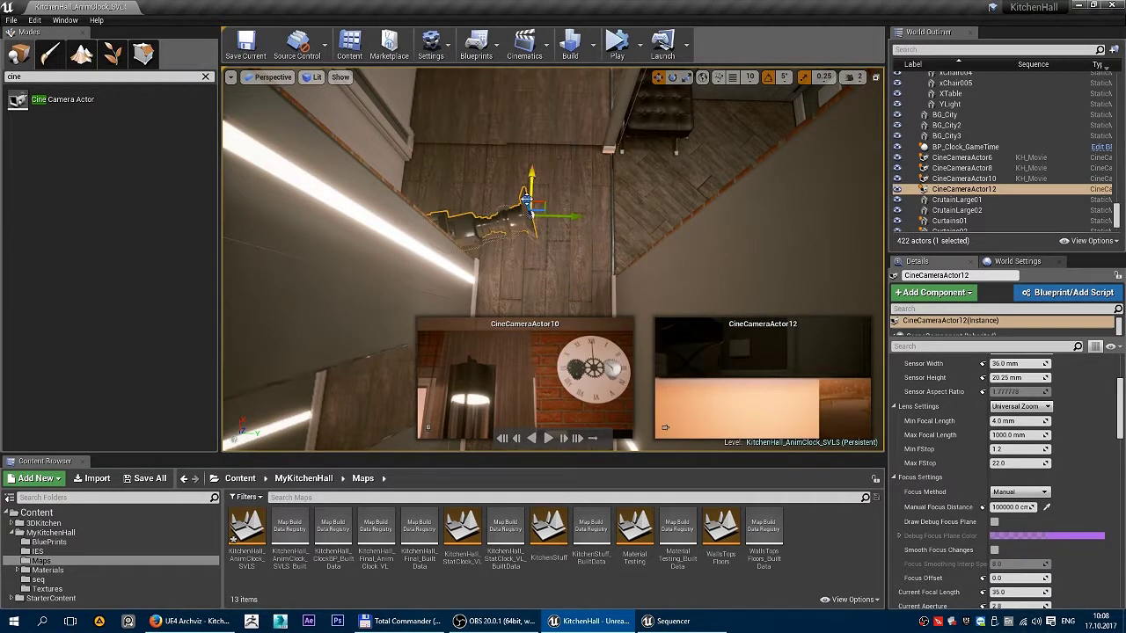
{"action": "left_click_drag", "start_coordinate": [527, 202], "coordinate": [517, 128]}
Set CineCameraActor12's filmback to 16:9 Digital Film and its lens to 12mm Prime f/2.8.
{"action": "scroll", "coordinate": [971, 446], "scroll_direction": "up", "scroll_amount": 2}
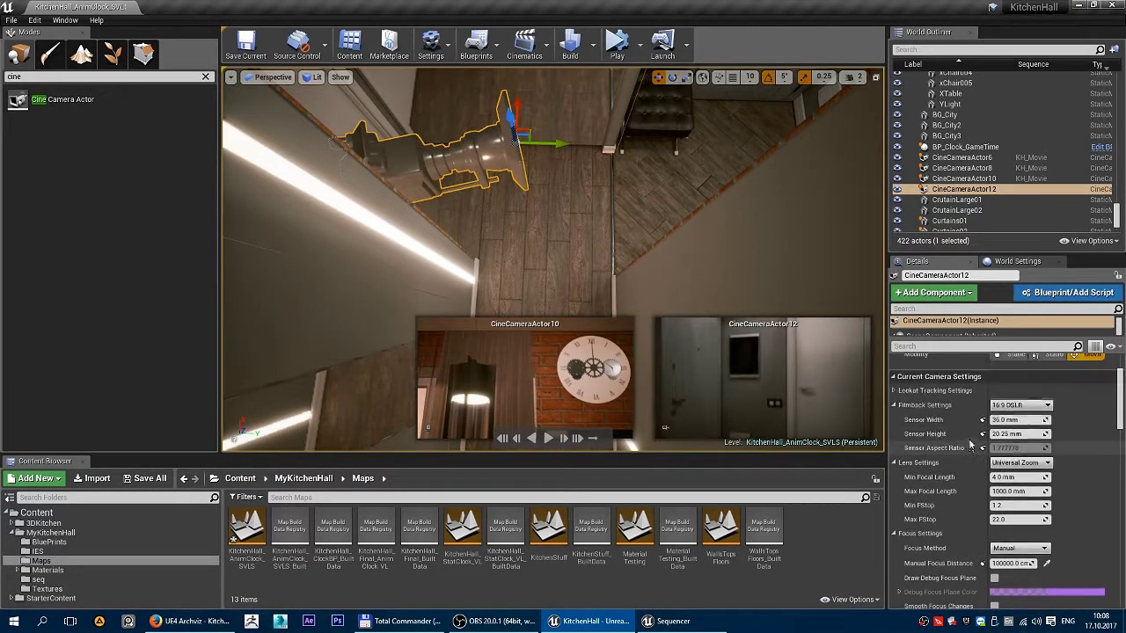
{"action": "left_click", "coordinate": [1044, 425]}
{"action": "left_click", "coordinate": [1034, 450]}
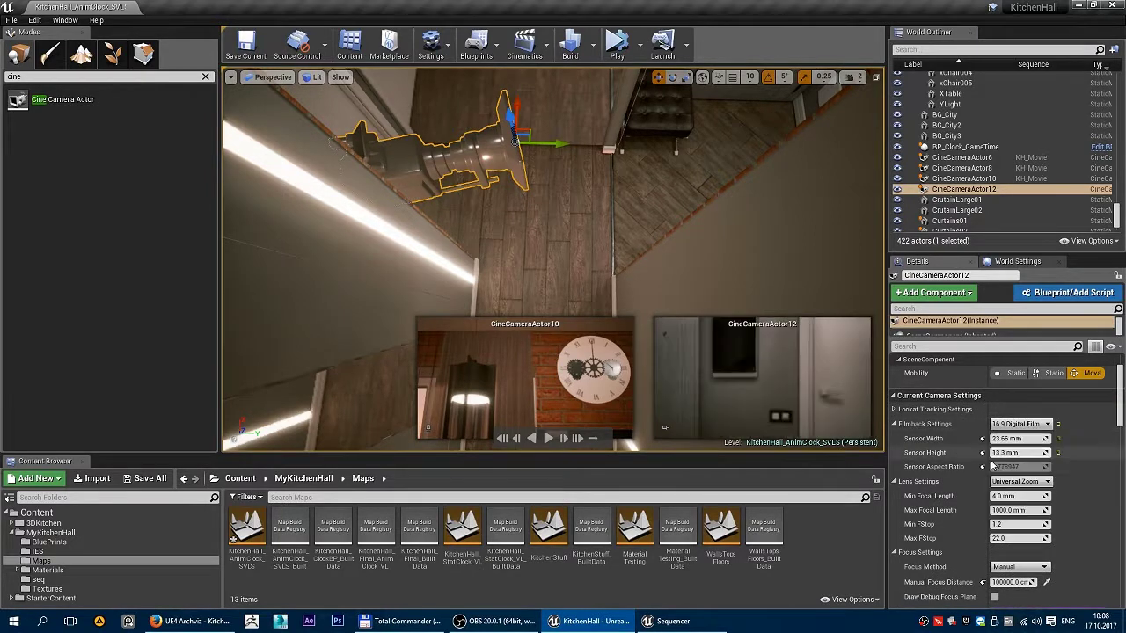
{"action": "scroll", "coordinate": [1011, 458], "scroll_direction": "down", "scroll_amount": 1}
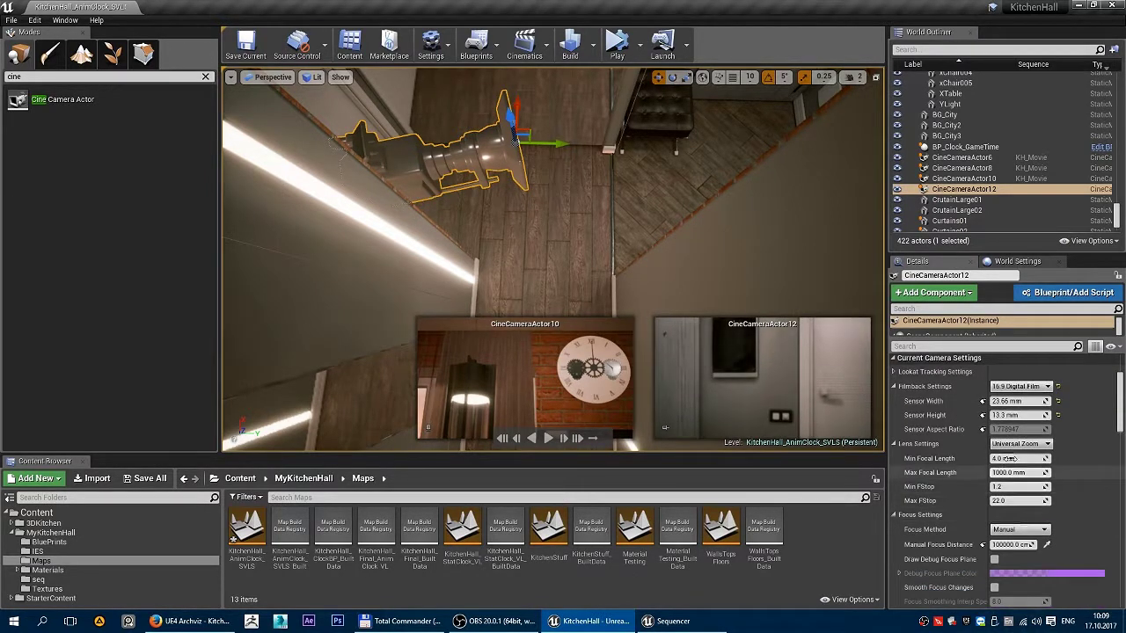
{"action": "left_click", "coordinate": [1021, 443]}
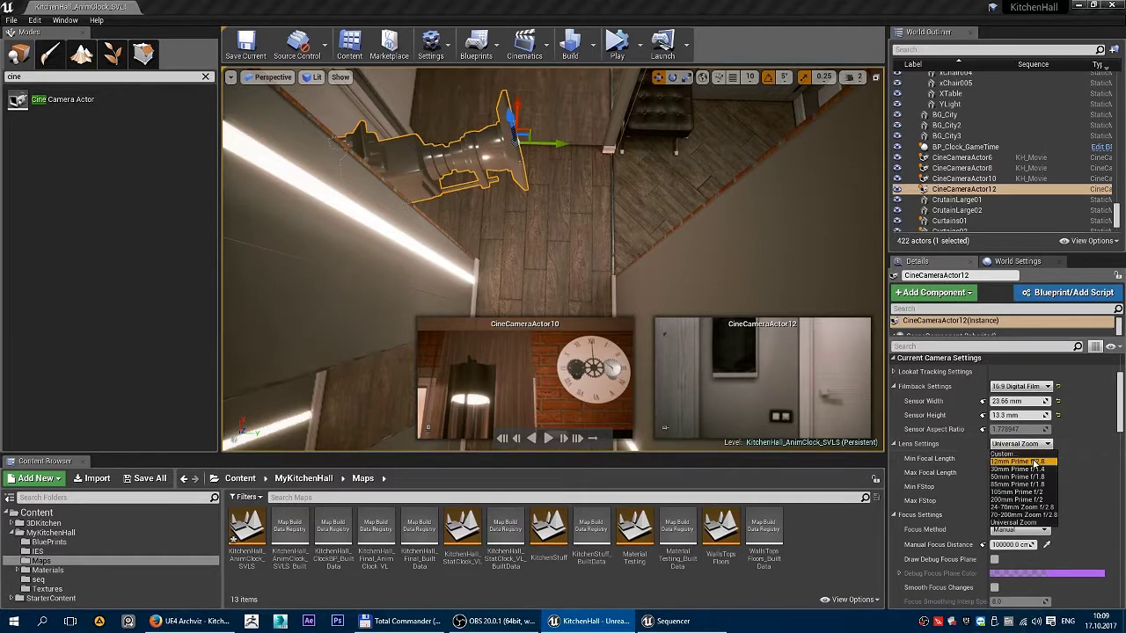
{"action": "left_click", "coordinate": [1025, 461]}
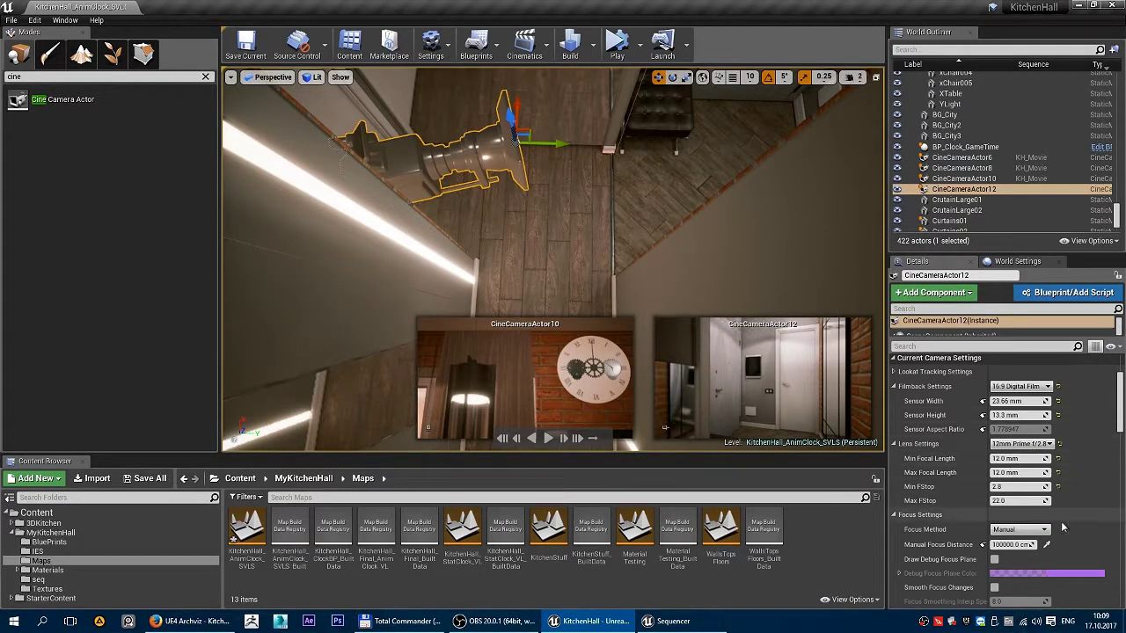
Set CineCameraActor12's manual focus distance to 200 cm, showing the debug focus plane only while adjusting it.
{"action": "left_click", "coordinate": [1020, 545]}
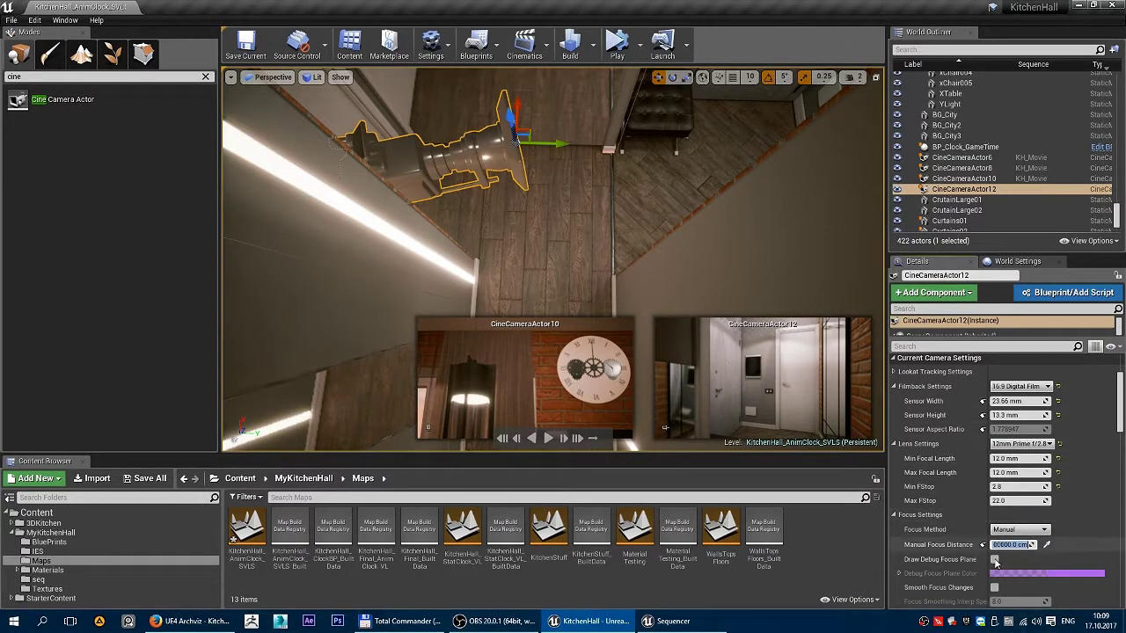
{"action": "left_click", "coordinate": [995, 560]}
{"action": "left_click", "coordinate": [1018, 547]}
{"action": "type", "text": "240"}
{"action": "key", "text": "Return"}
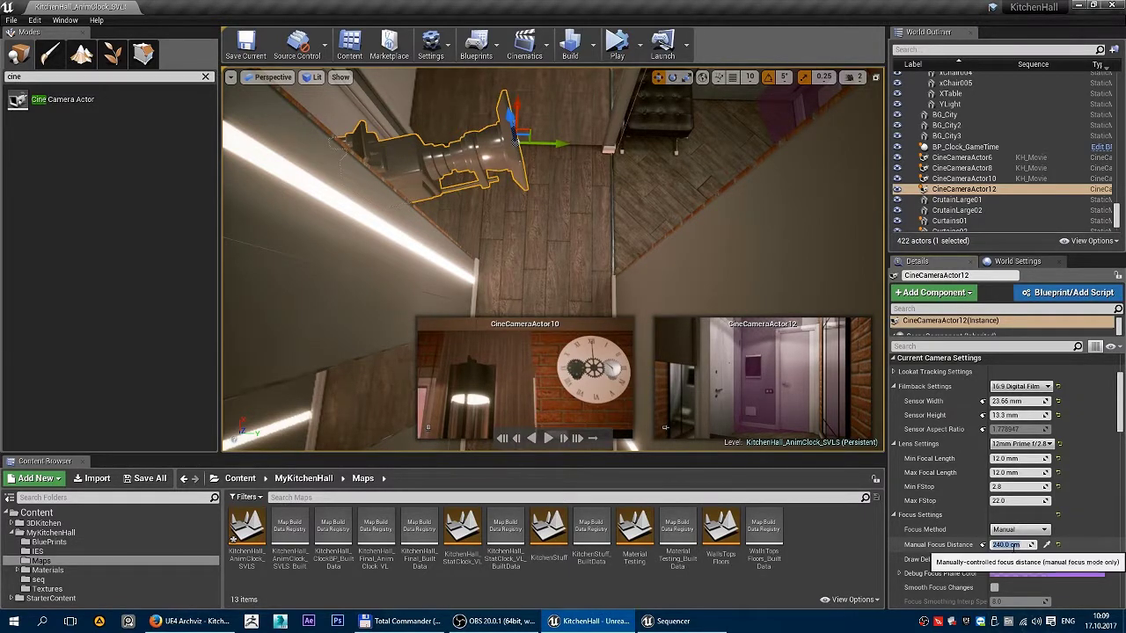
{"action": "key", "text": "Return"}
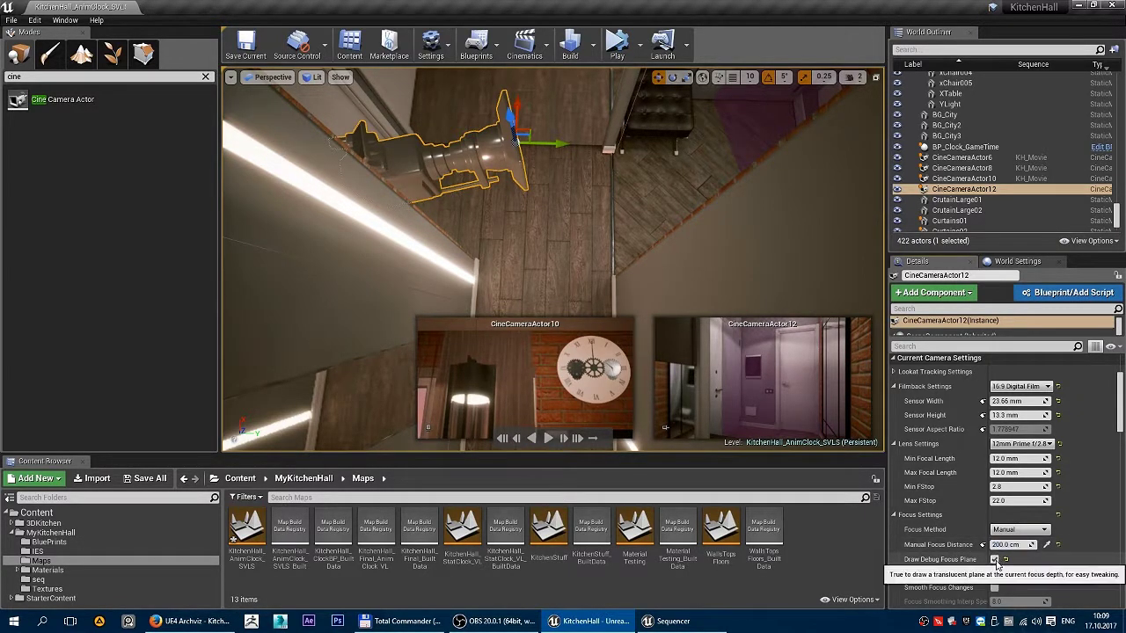
{"action": "left_click", "coordinate": [995, 561]}
Pin the CineCameraActor12 preview in place of the CineCameraActor10 one and raise the new camera until the ceiling lamp is in its view.
{"action": "mouse_move", "coordinate": [538, 286]}
{"action": "right_mouse_down"}
{"action": "mouse_move", "coordinate": [538, 159]}
{"action": "mouse_move", "coordinate": [538, 285]}
{"action": "right_mouse_up"}
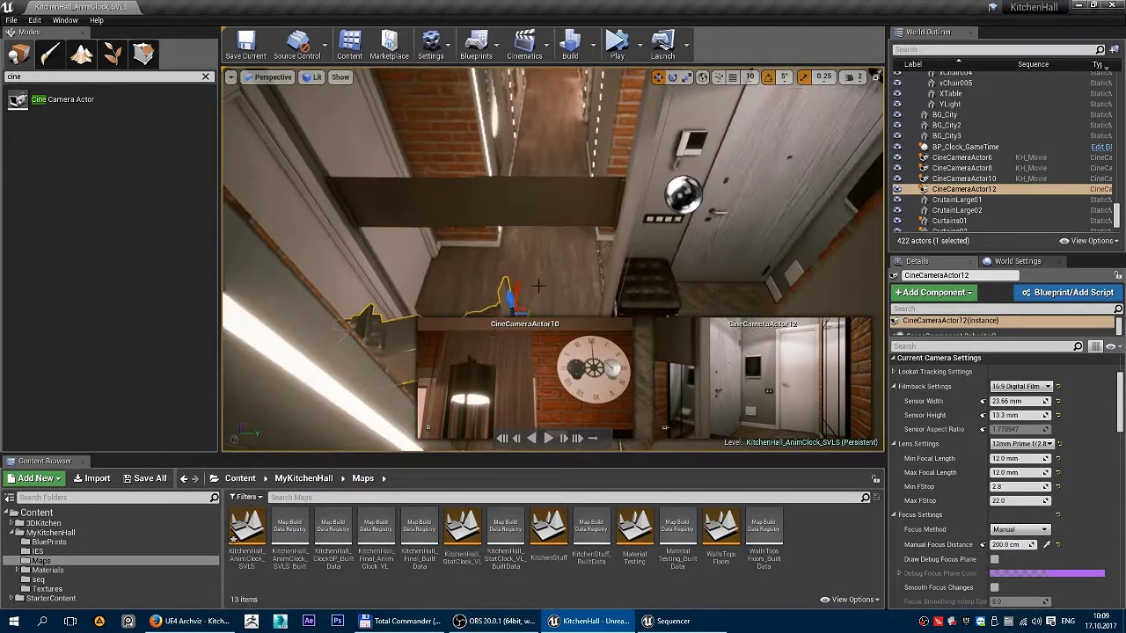
{"action": "left_click", "coordinate": [427, 427]}
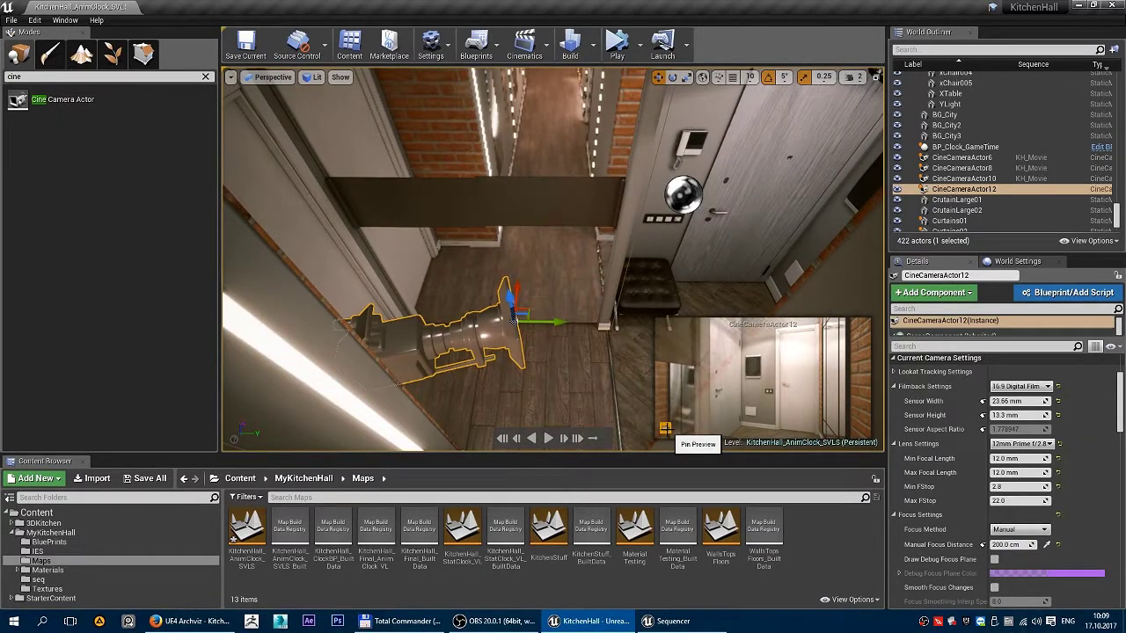
{"action": "mouse_move", "coordinate": [538, 263]}
{"action": "right_mouse_down"}
{"action": "mouse_move", "coordinate": [538, 414]}
{"action": "mouse_move", "coordinate": [538, 225]}
{"action": "mouse_move", "coordinate": [539, 343]}
{"action": "mouse_move", "coordinate": [537, 285]}
{"action": "right_mouse_up"}
{"action": "key", "text": "w"}
{"action": "left_click_drag", "start_coordinate": [535, 280], "coordinate": [557, 150]}
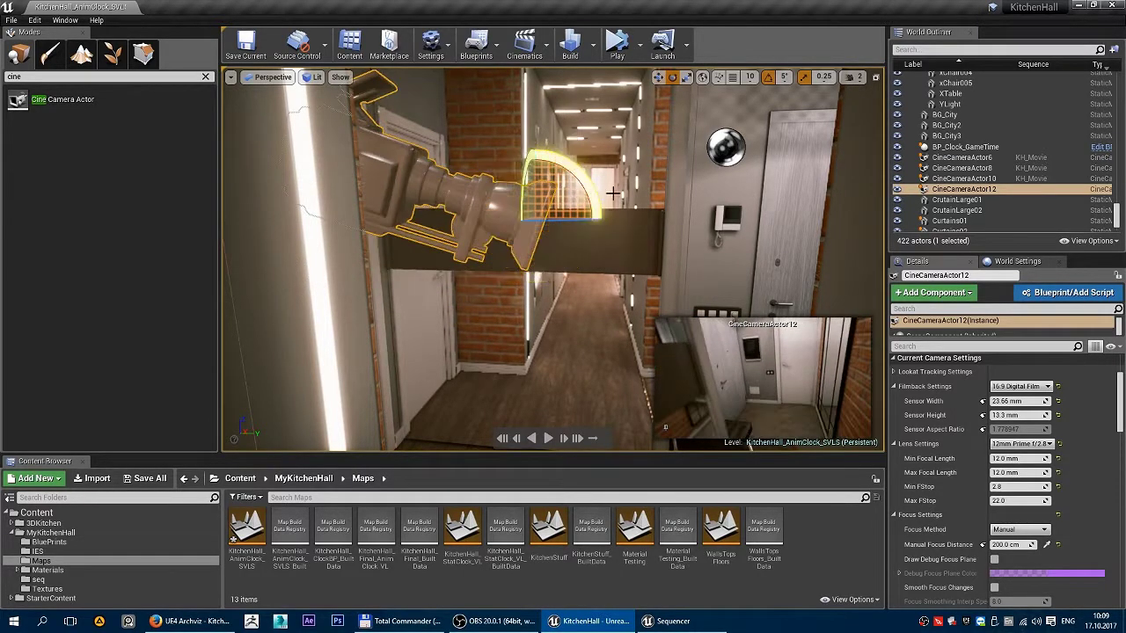
Switch the transform gizmo to local space, undoing the trial rotations of CineCameraActor12.
{"action": "key", "text": "ctrl+z"}
{"action": "right_click_drag", "start_coordinate": [582, 171], "coordinate": [738, 237]}
{"action": "left_click_drag", "start_coordinate": [510, 396], "coordinate": [483, 392], "text": "alt"}
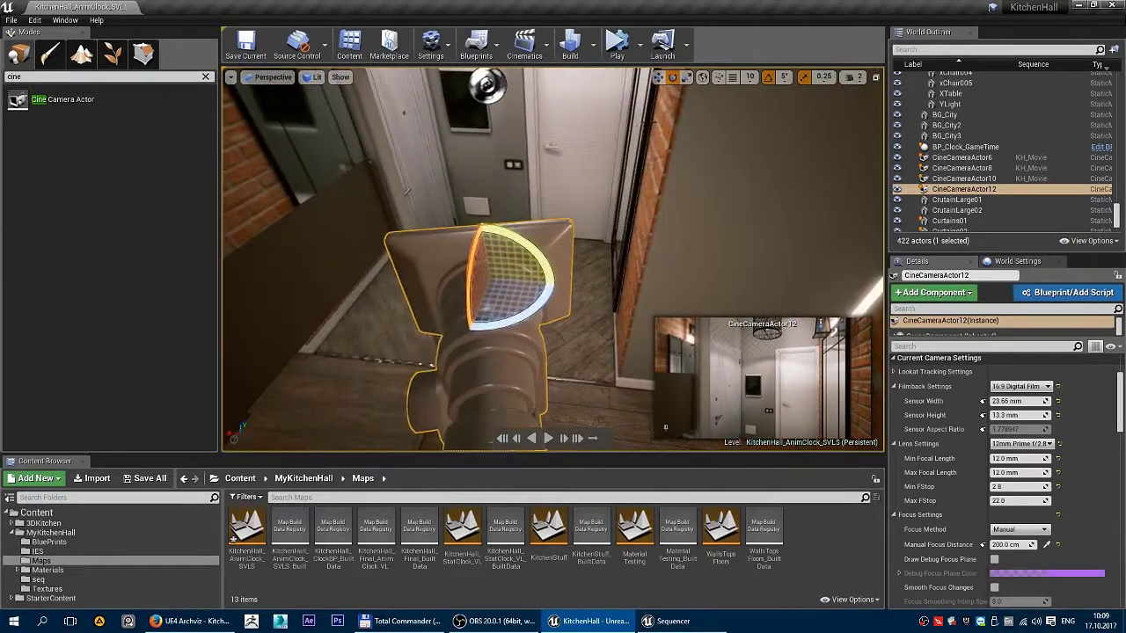
{"action": "left_click", "coordinate": [702, 77]}
{"action": "left_click_drag", "start_coordinate": [616, 264], "coordinate": [584, 172], "text": "alt"}
{"action": "key", "text": "ctrl+z"}
Move CineCameraActor12 slightly higher along its vertical axis.
{"action": "key", "text": "w"}
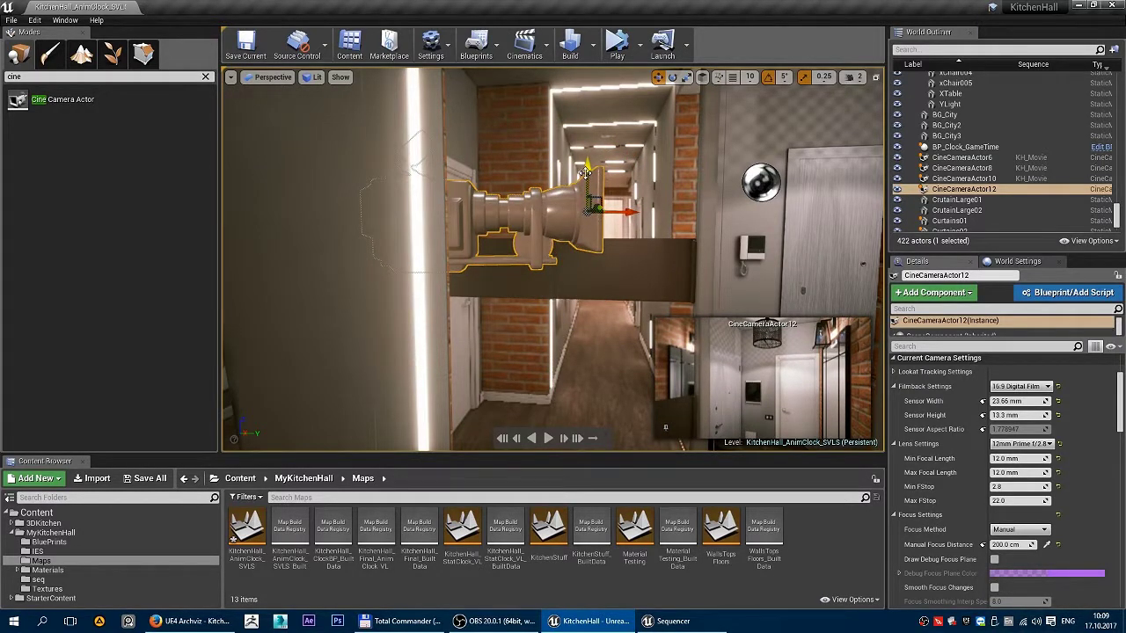
{"action": "left_click_drag", "start_coordinate": [587, 182], "coordinate": [586, 138]}
{"action": "right_click_drag", "start_coordinate": [661, 307], "coordinate": [806, 317]}
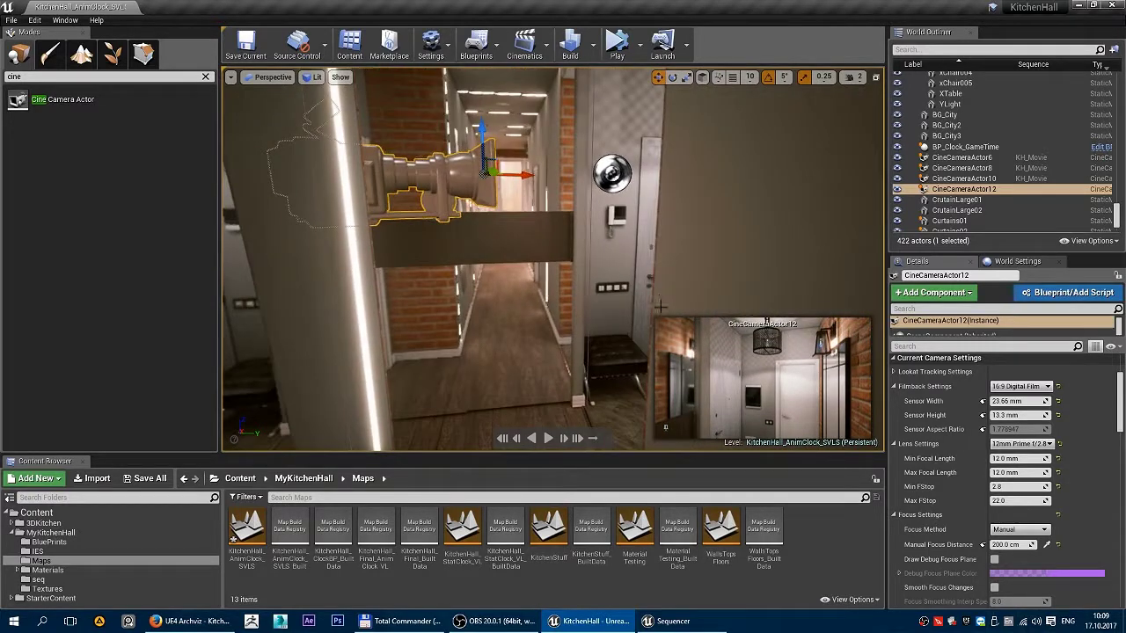
Add CineCameraActor12 to the Camera Cuts track at 18.00 in the Sequencer.
{"action": "left_click", "coordinate": [688, 628]}
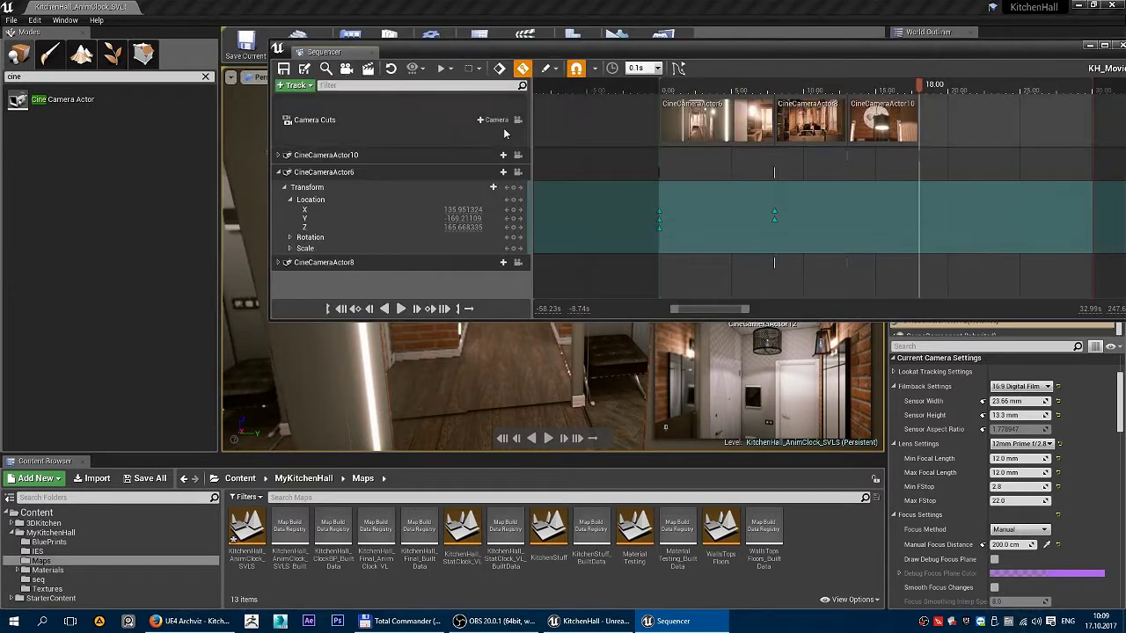
{"action": "left_click", "coordinate": [495, 120]}
{"action": "left_click", "coordinate": [528, 191]}
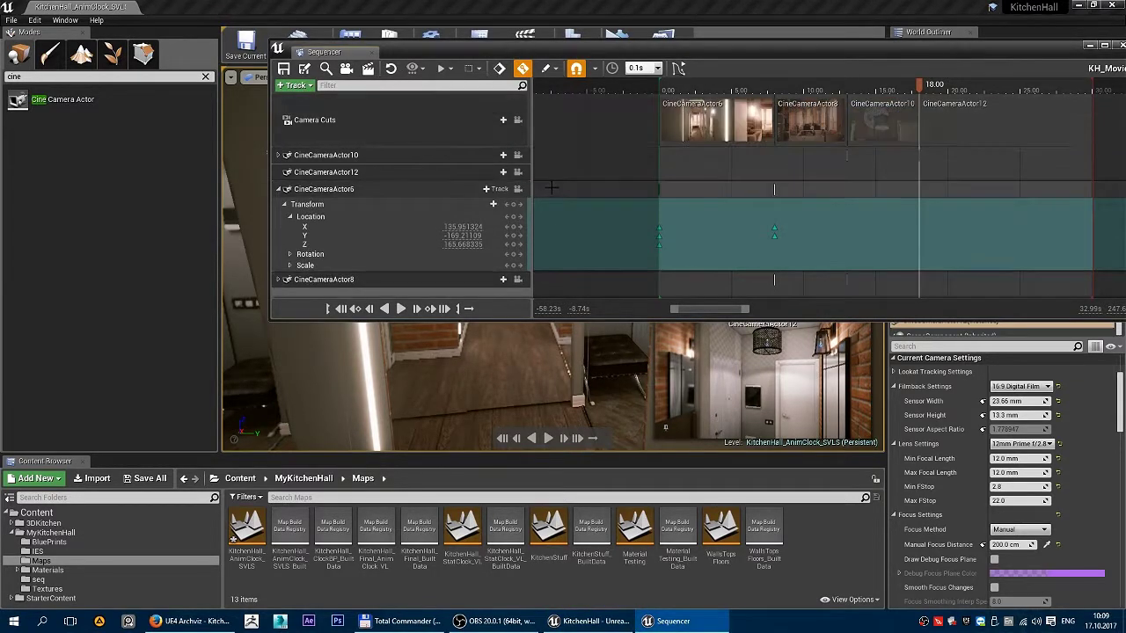
Collapse the CineCameraActor6 track and add a Transform track to CineCameraActor12.
{"action": "left_click", "coordinate": [279, 189]}
{"action": "left_click", "coordinate": [336, 171]}
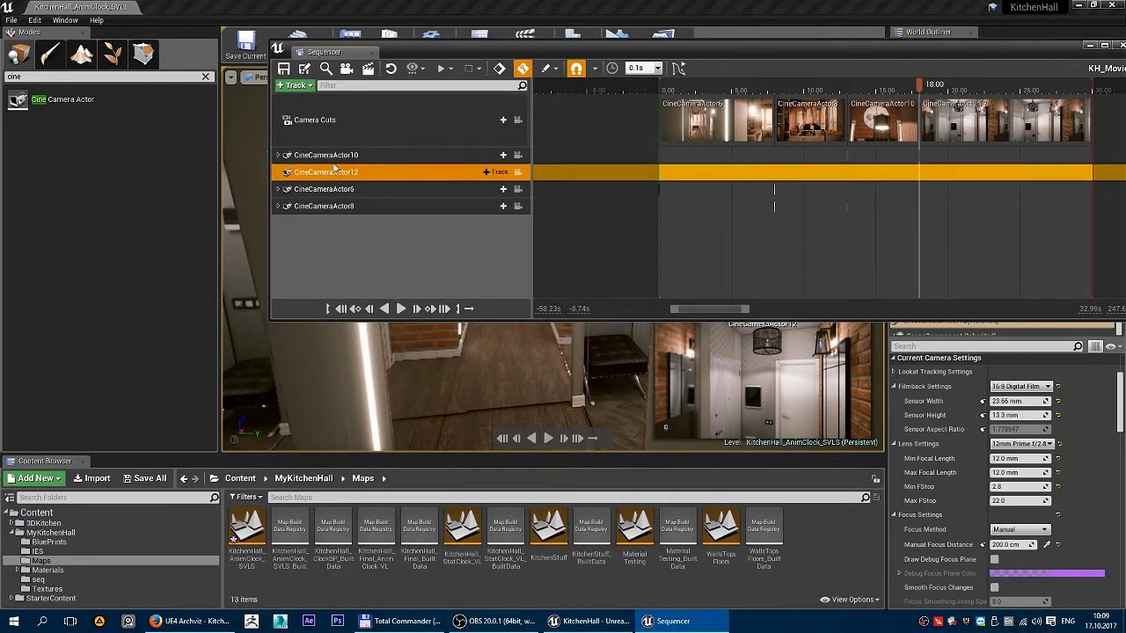
{"action": "left_click", "coordinate": [498, 172]}
{"action": "left_click", "coordinate": [515, 211]}
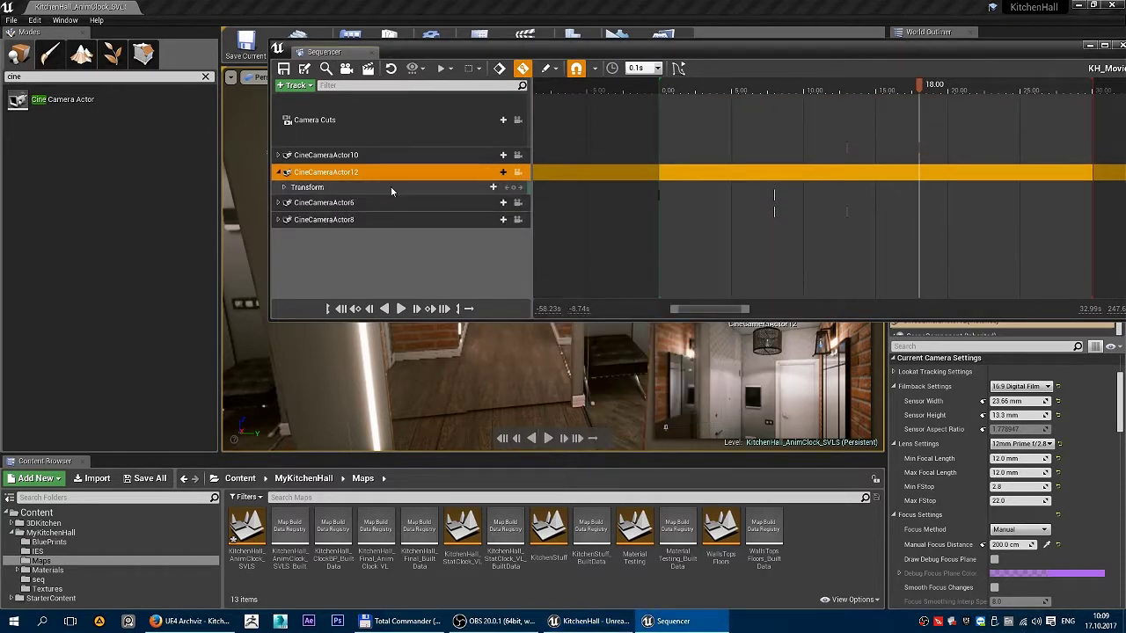
Expand CineCameraActor12's Transform track and add Location and Rotation keys at 18.00.
{"action": "left_click", "coordinate": [299, 188]}
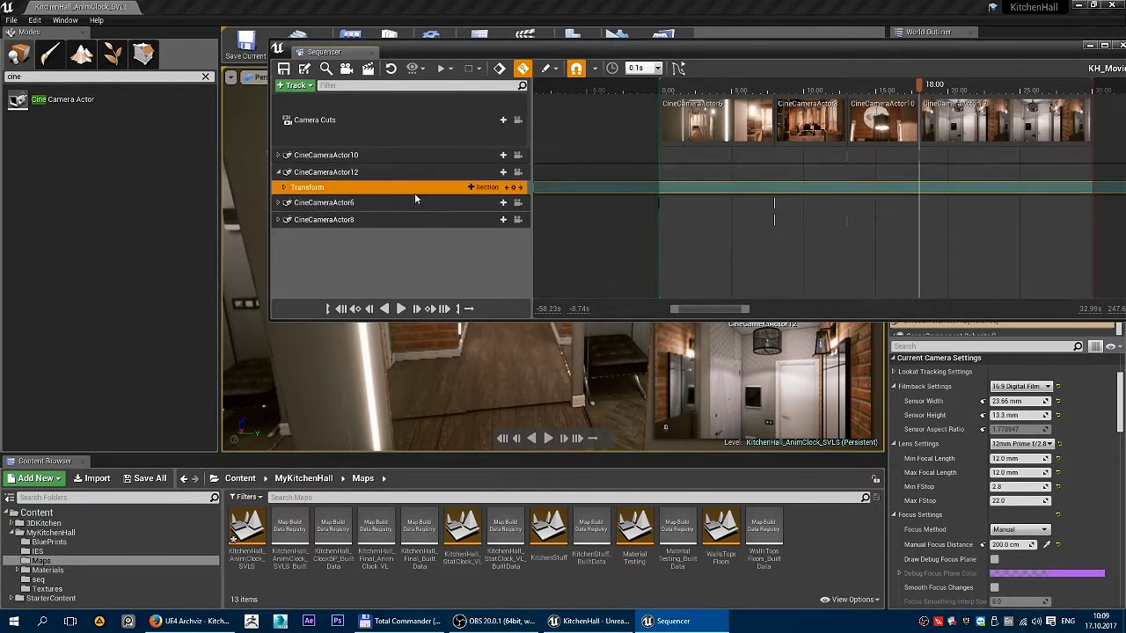
{"action": "left_click", "coordinate": [284, 188]}
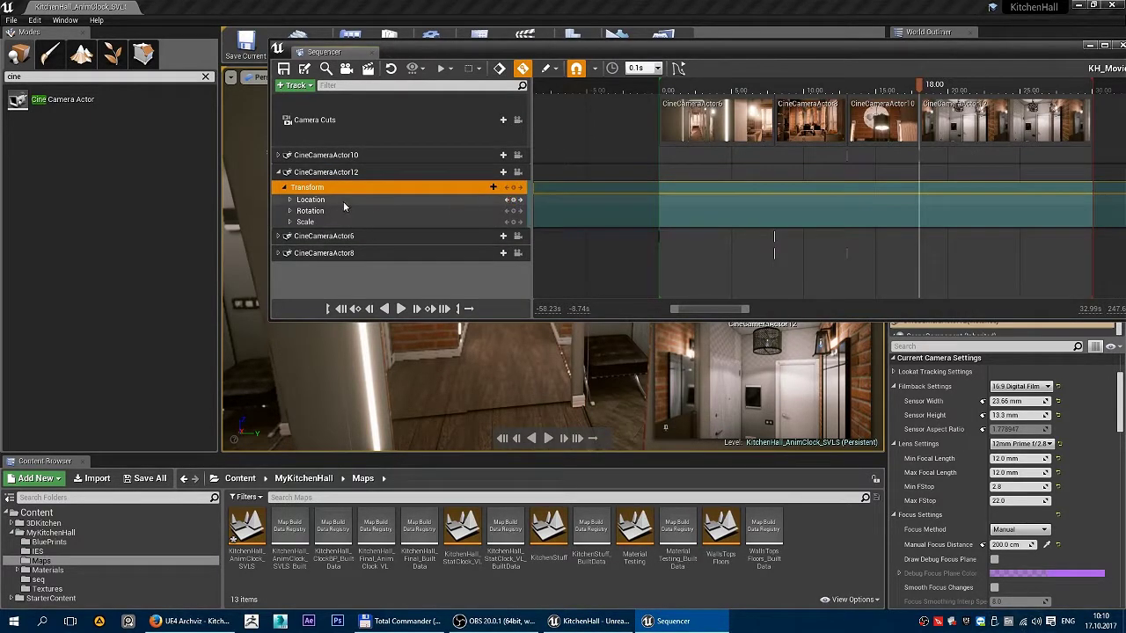
{"action": "left_click", "coordinate": [514, 201]}
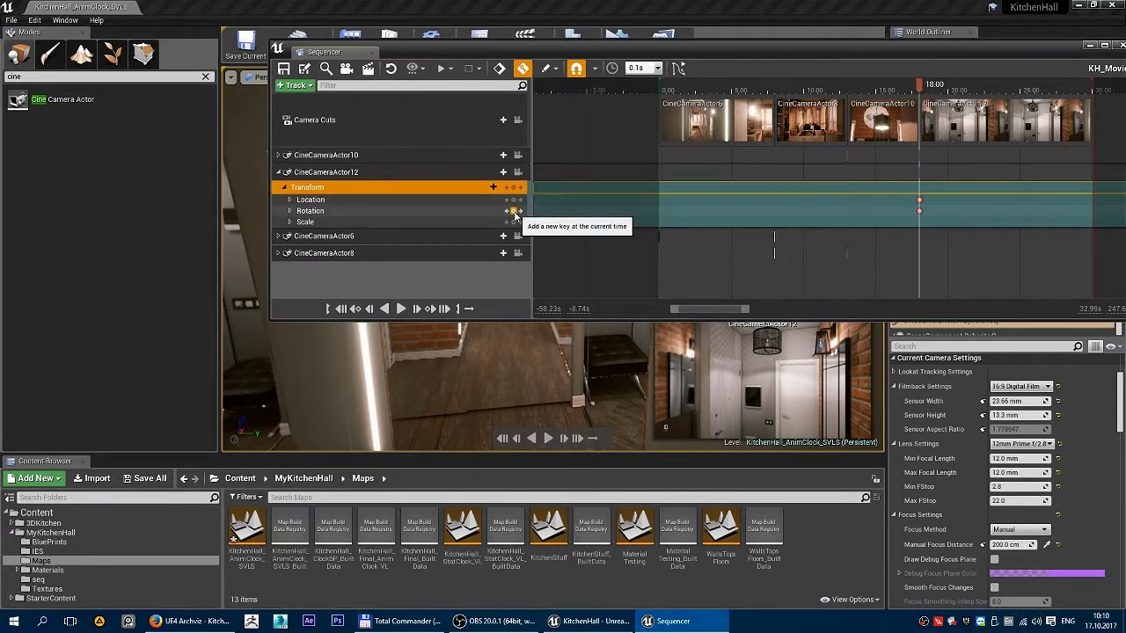
Rotate CineCameraActor12 at 18.00 so that it looks down towards the hallway floor.
{"action": "right_click_drag", "start_coordinate": [982, 228], "coordinate": [745, 233]}
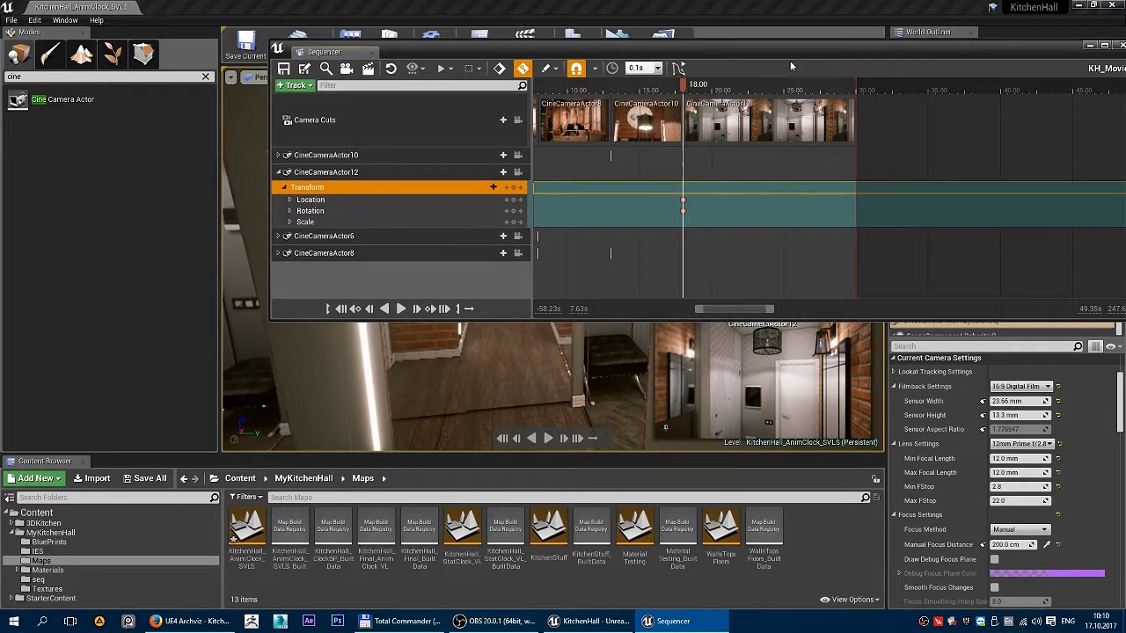
{"action": "left_click_drag", "start_coordinate": [729, 53], "coordinate": [637, 360]}
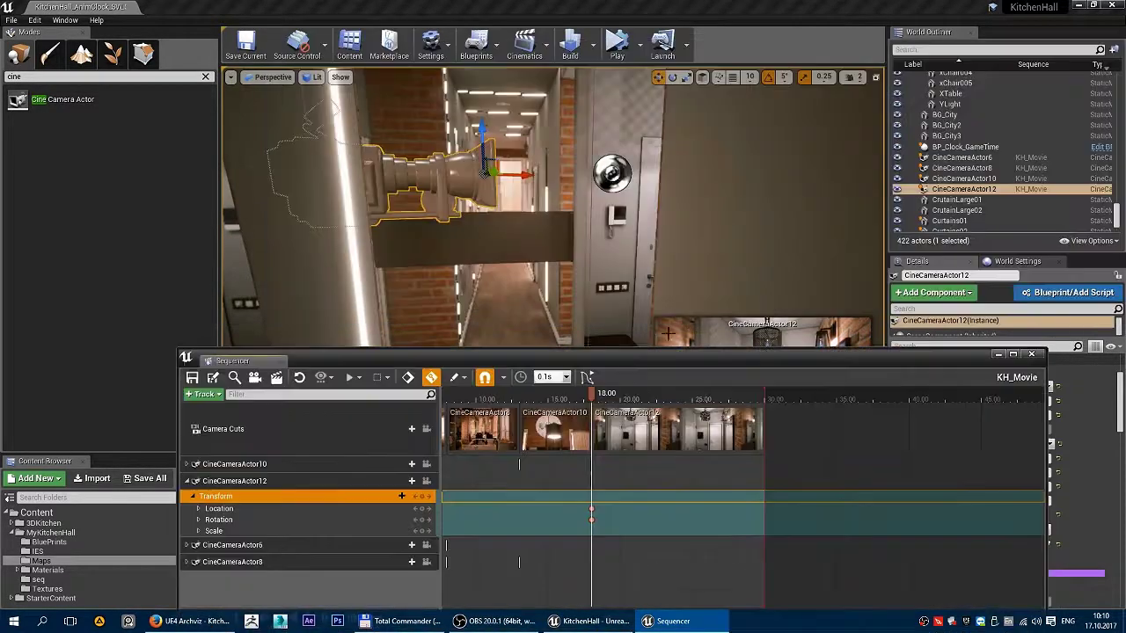
{"action": "right_click_drag", "start_coordinate": [694, 271], "coordinate": [694, 265]}
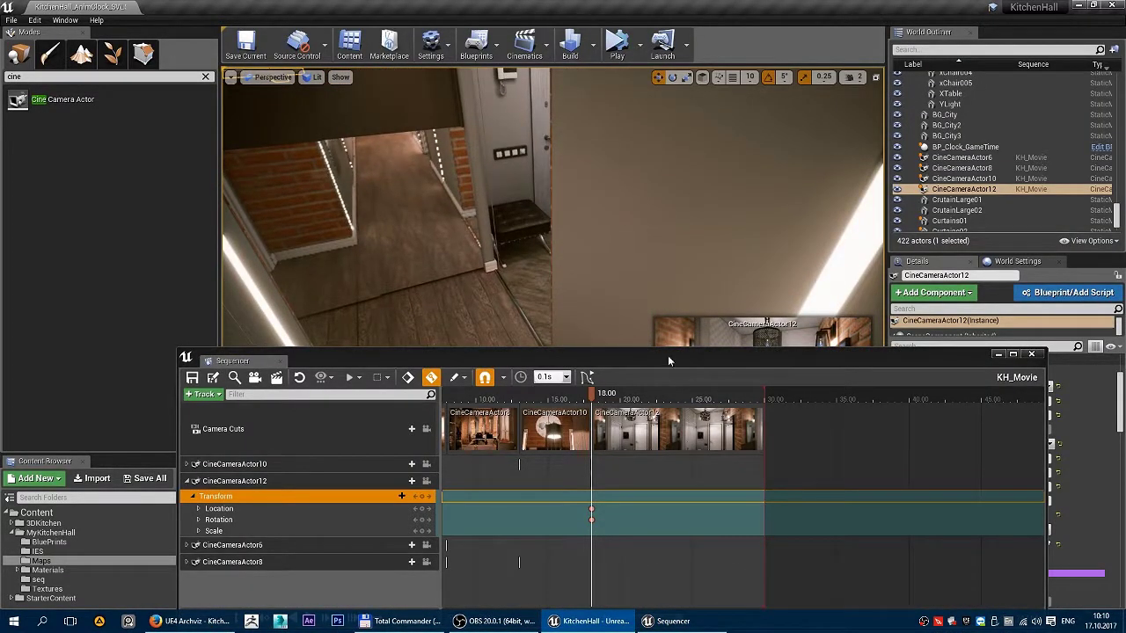
{"action": "left_click_drag", "start_coordinate": [668, 361], "coordinate": [669, 37]}
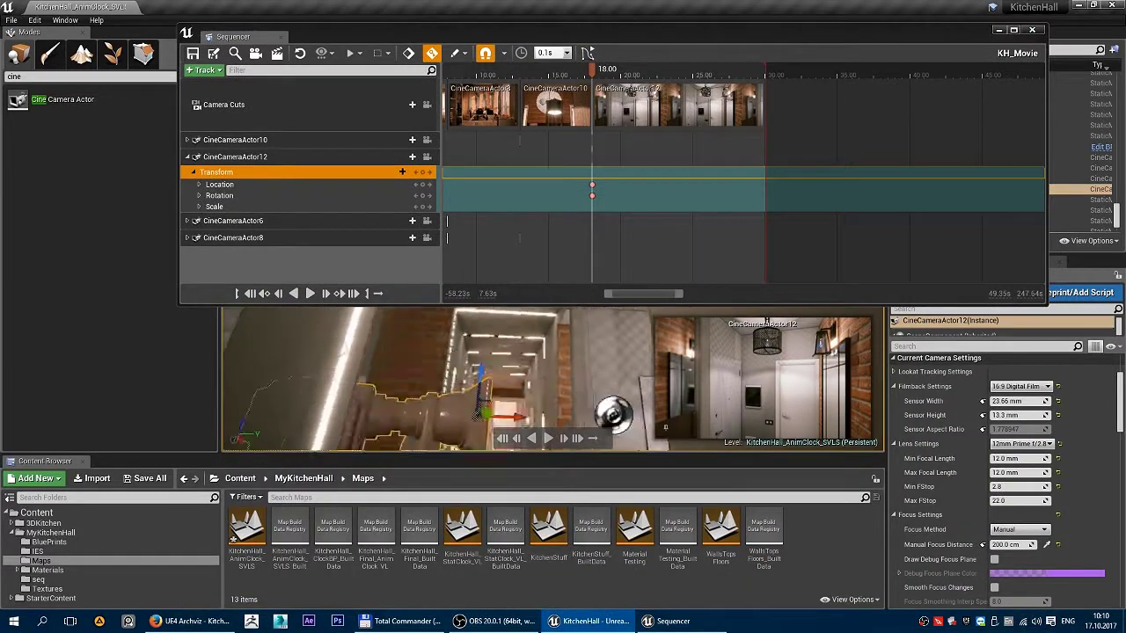
{"action": "right_click_drag", "start_coordinate": [516, 387], "coordinate": [515, 439]}
{"action": "key", "text": "e"}
{"action": "mouse_move", "coordinate": [517, 397]}
{"action": "left_mouse_down"}
{"action": "mouse_move", "coordinate": [540, 380]}
{"action": "mouse_move", "coordinate": [534, 393]}
{"action": "left_mouse_up"}
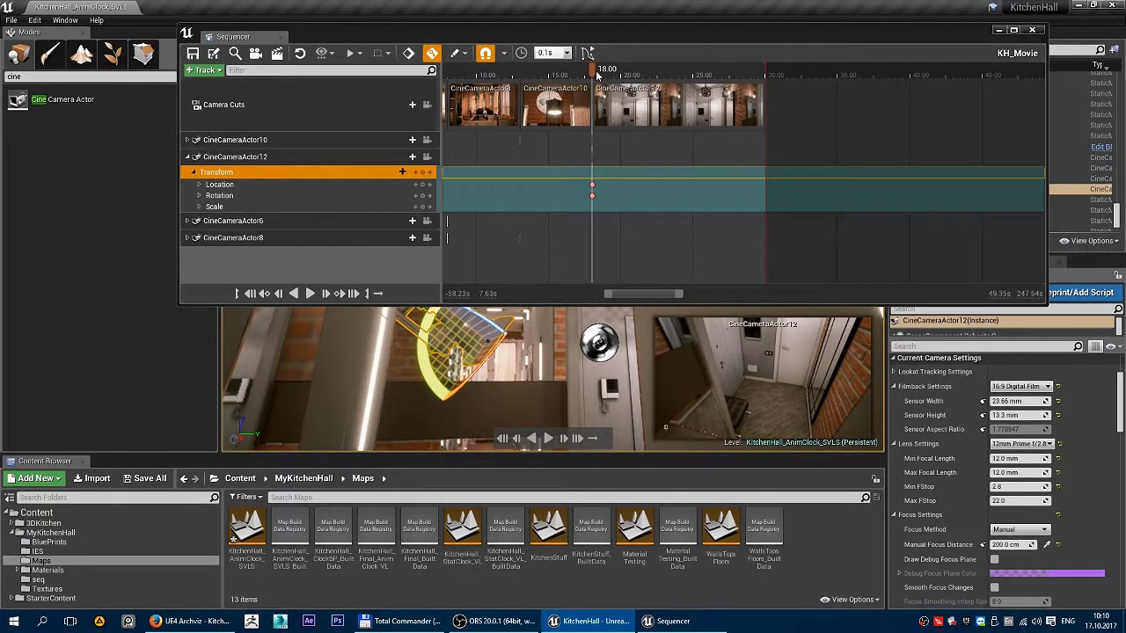
Move the playhead to 24.00 and trim the end of the CineCameraActor12 camera cut to that time.
{"action": "left_click_drag", "start_coordinate": [598, 75], "coordinate": [626, 76]}
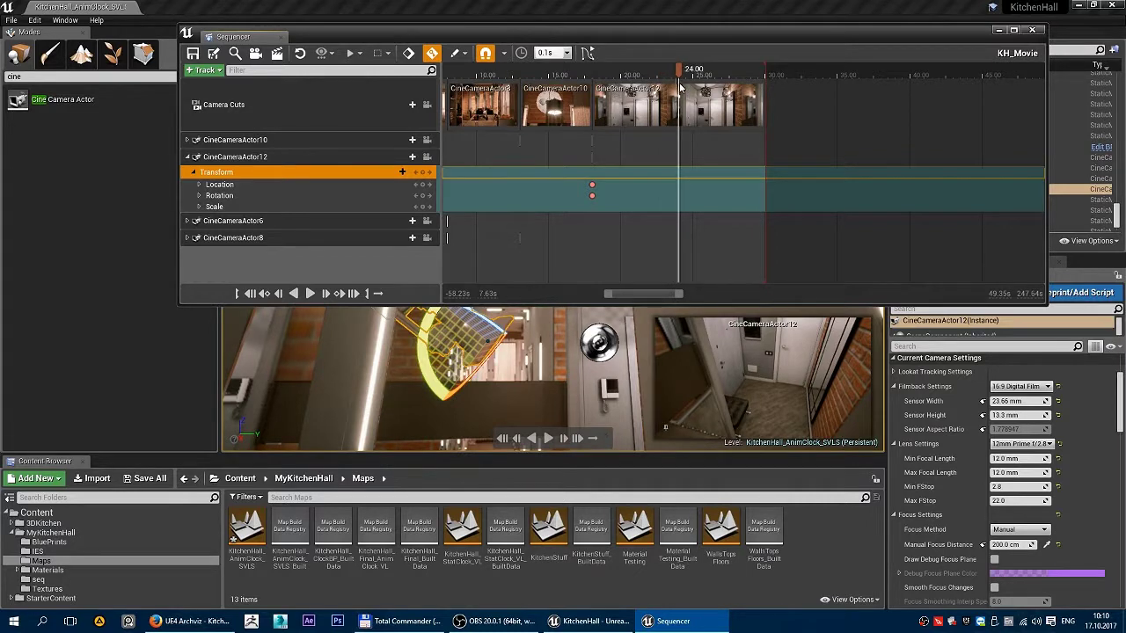
{"action": "left_click_drag", "start_coordinate": [759, 93], "coordinate": [686, 95]}
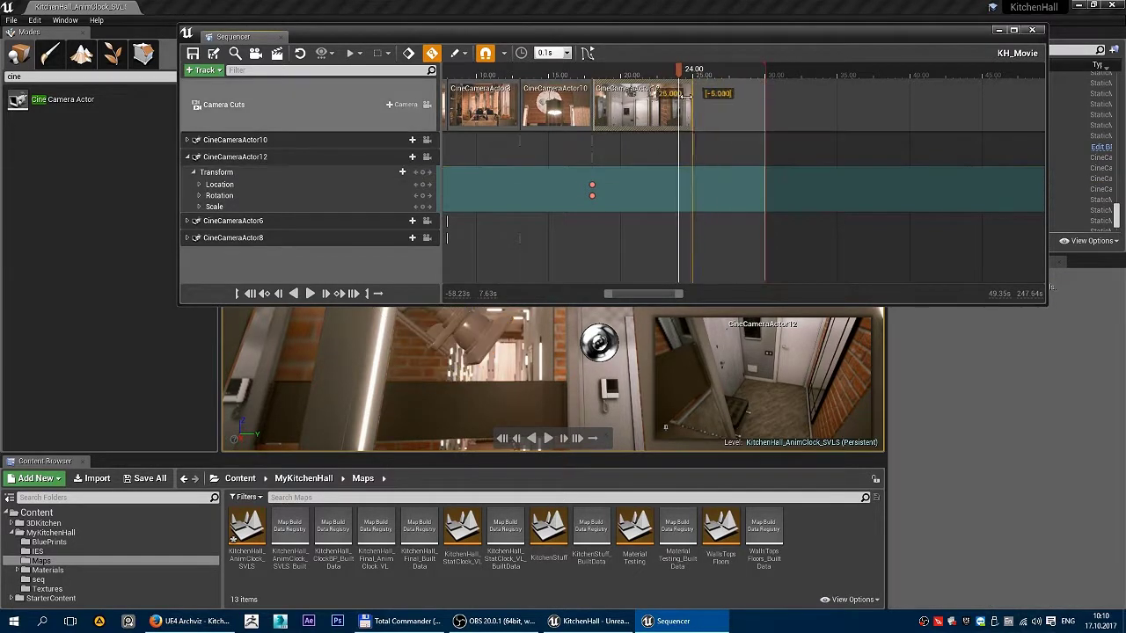
Rotate CineCameraActor12 at 24.00 so that it looks up towards the hallway's ceiling lamp.
{"action": "right_click_drag", "start_coordinate": [614, 378], "coordinate": [561, 395]}
{"action": "left_click", "coordinate": [563, 365]}
{"action": "left_click_drag", "start_coordinate": [514, 361], "coordinate": [547, 380]}
{"action": "right_click_drag", "start_coordinate": [541, 352], "coordinate": [594, 321]}
Switch the transform gizmo to world space and lower CineCameraActor12 along the vertical axis at 24.00.
{"action": "key", "text": "w"}
{"action": "left_click_drag", "start_coordinate": [705, 34], "coordinate": [660, 153]}
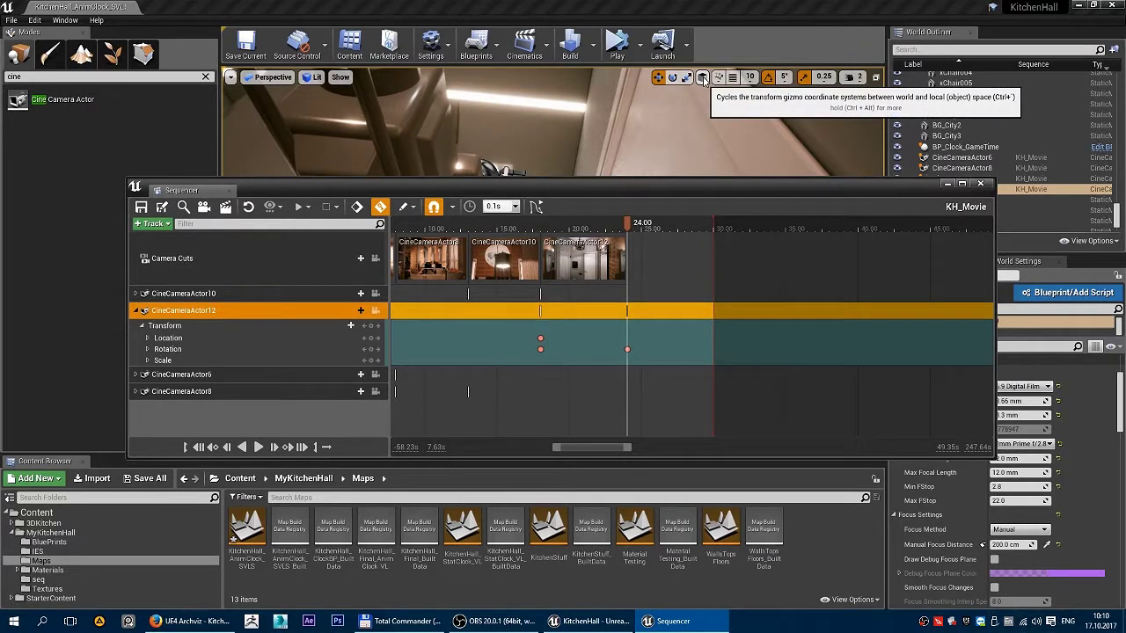
{"action": "left_click", "coordinate": [702, 78]}
{"action": "left_click_drag", "start_coordinate": [669, 186], "coordinate": [680, 27]}
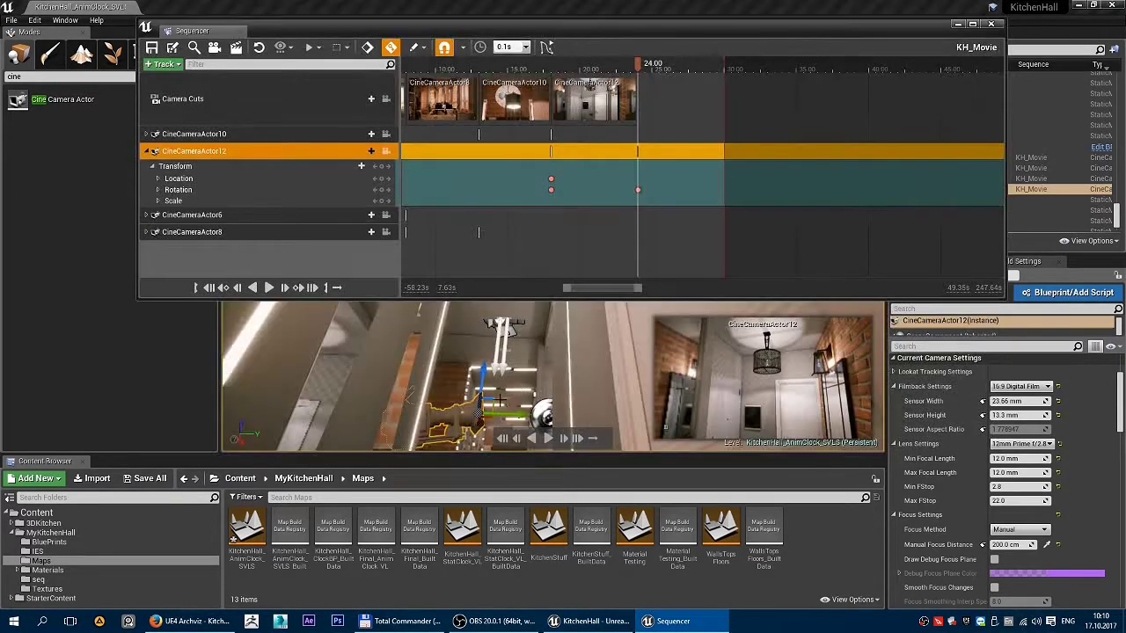
{"action": "left_click_drag", "start_coordinate": [524, 310], "coordinate": [531, 367]}
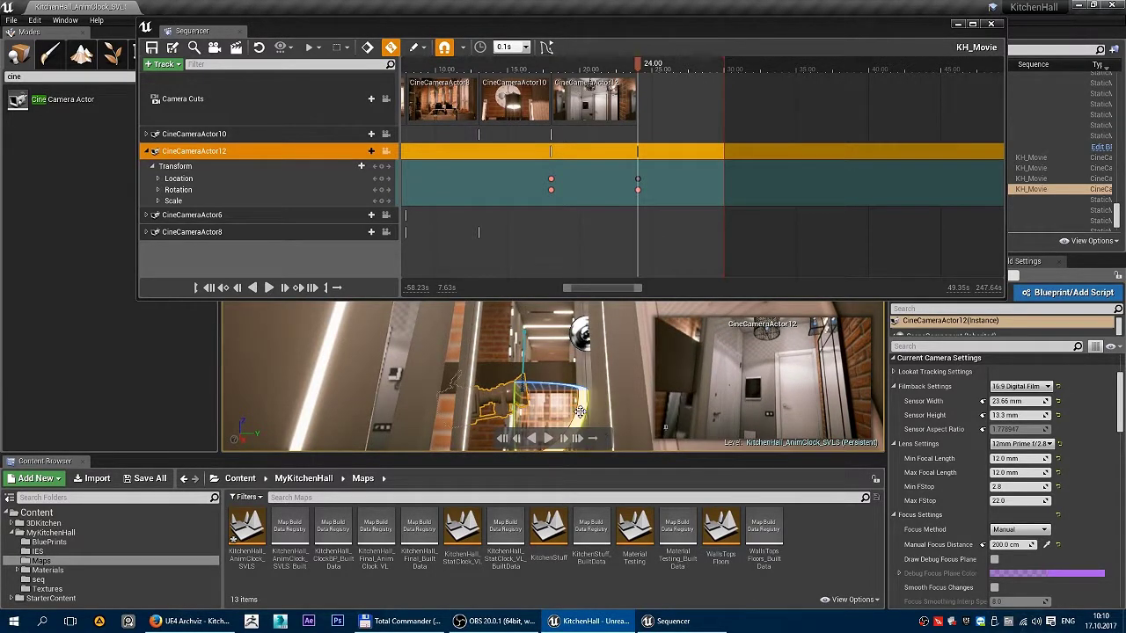
Switch the gizmo back to local space and tilt CineCameraActor12 further up towards the ceiling lamp at 24.00.
{"action": "left_click_drag", "start_coordinate": [674, 31], "coordinate": [662, 97]}
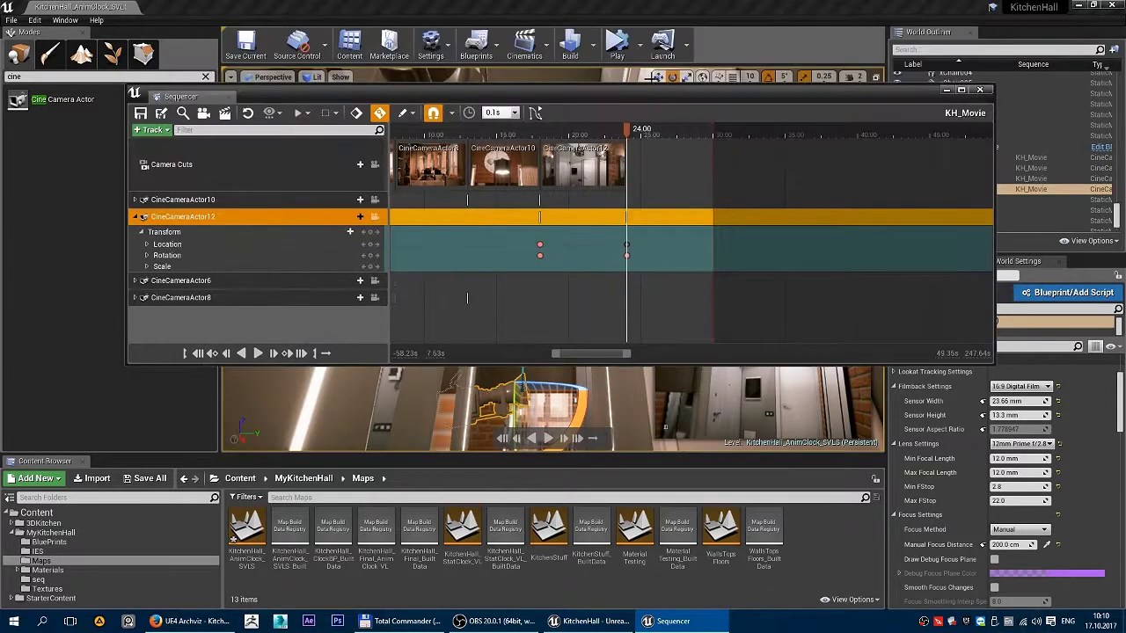
{"action": "left_click", "coordinate": [703, 78]}
{"action": "left_click_drag", "start_coordinate": [473, 429], "coordinate": [568, 373]}
{"action": "left_click_drag", "start_coordinate": [750, 93], "coordinate": [749, 44]}
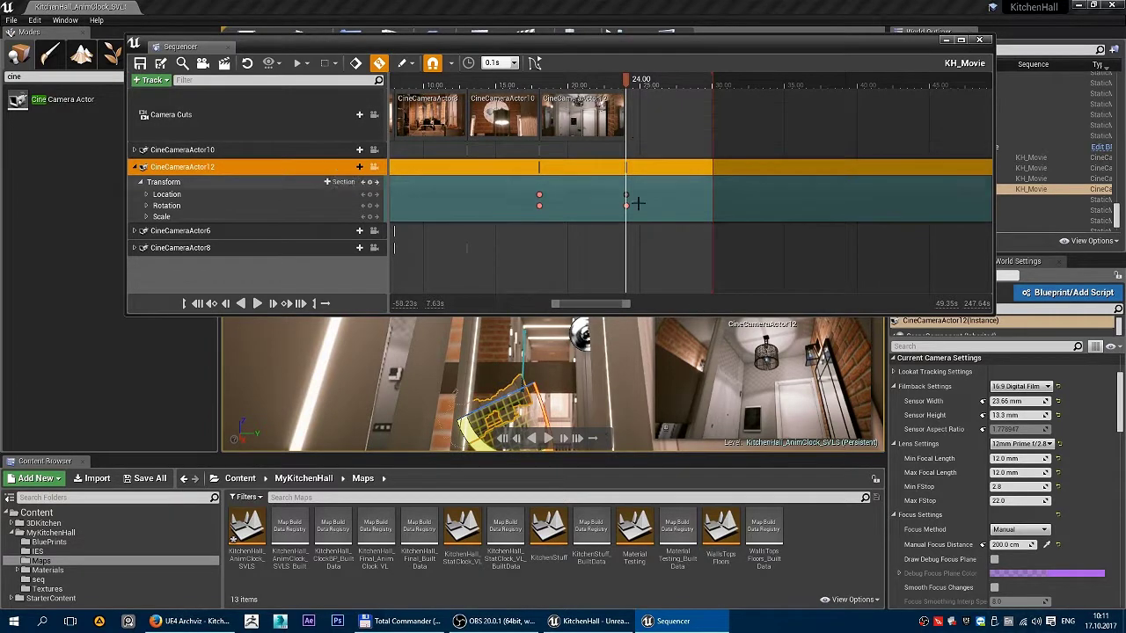
Scrub between 17.90 and 24.00 to preview the CineCameraActor12 shot, and collapse its track.
{"action": "left_click_drag", "start_coordinate": [635, 81], "coordinate": [538, 91]}
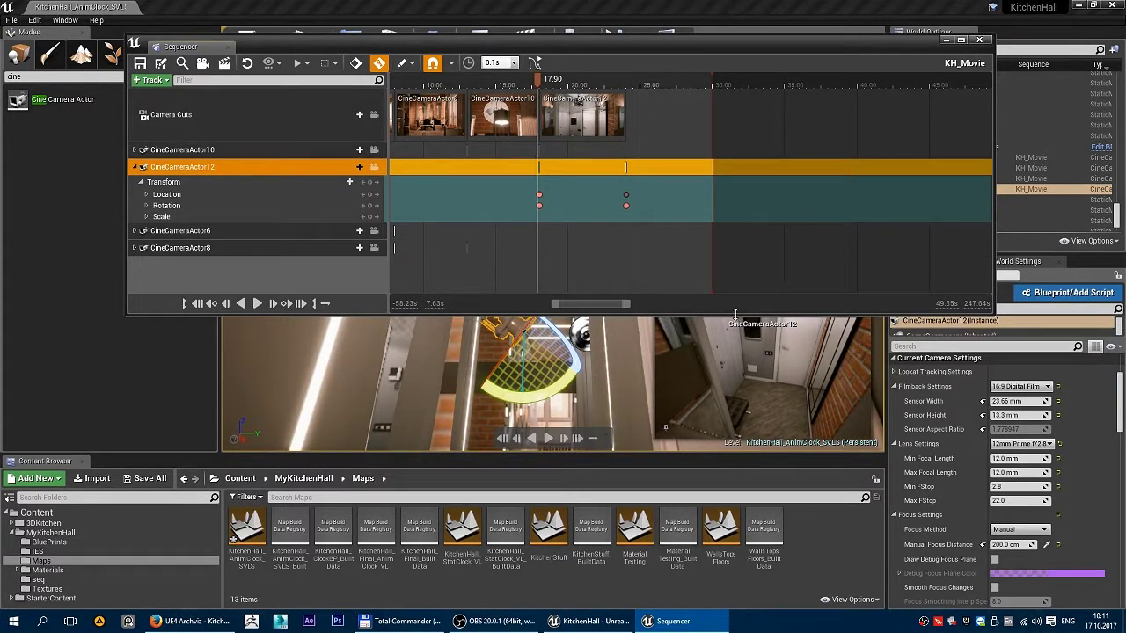
{"action": "left_click_drag", "start_coordinate": [735, 313], "coordinate": [736, 249]}
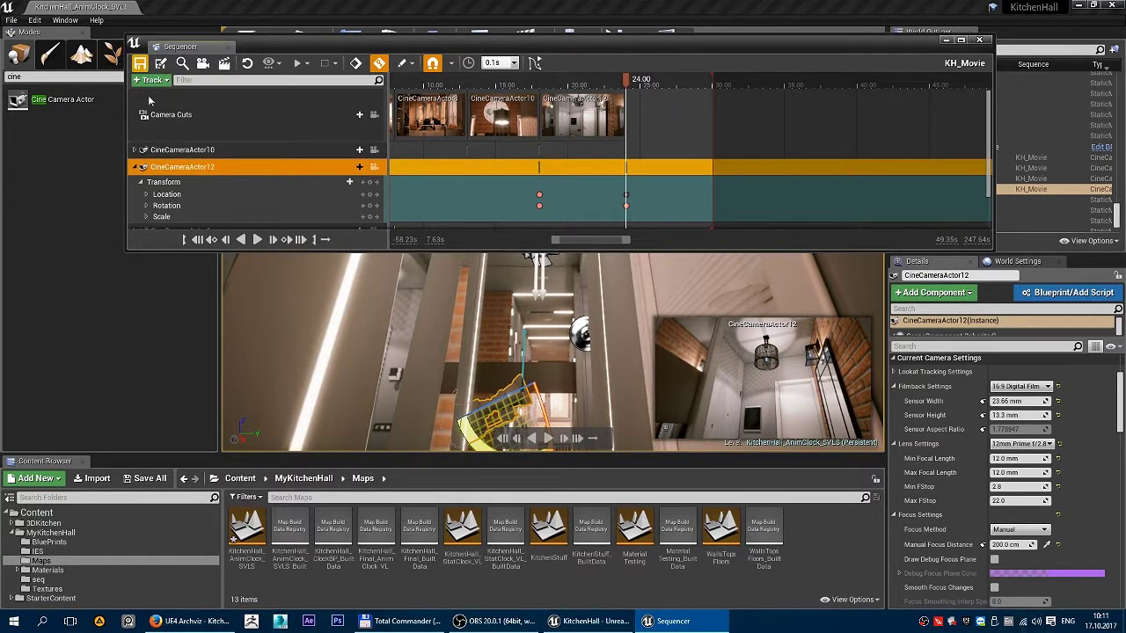
{"action": "mouse_move", "coordinate": [440, 351]}
{"action": "right_mouse_down"}
{"action": "mouse_move", "coordinate": [598, 352]}
{"action": "mouse_move", "coordinate": [528, 404]}
{"action": "mouse_move", "coordinate": [458, 352]}
{"action": "mouse_move", "coordinate": [440, 352]}
{"action": "right_mouse_up"}
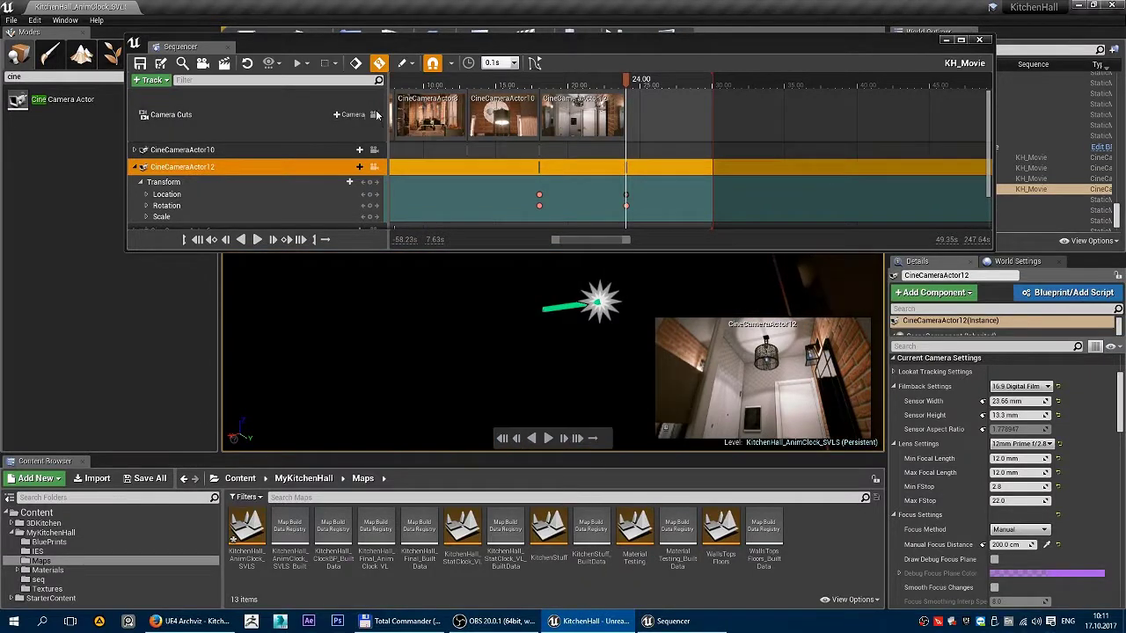
{"action": "left_click", "coordinate": [136, 167]}
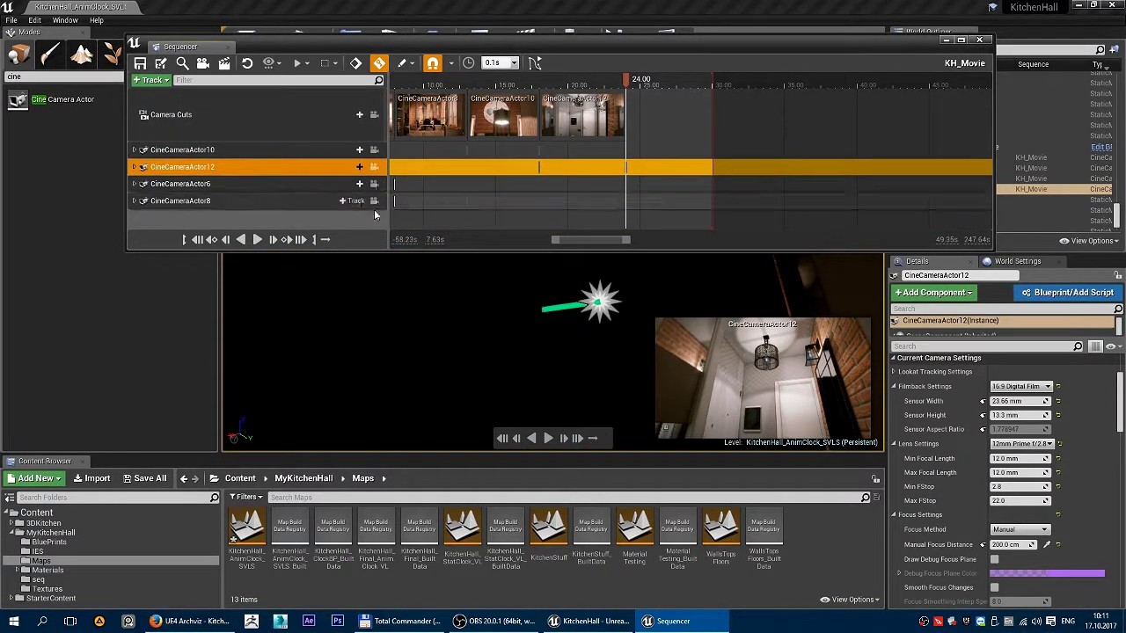
Minimize the Sequencer and place a new Cine Camera Actor on the floor near the bookshelf and white door.
{"action": "right_click_drag", "start_coordinate": [493, 351], "coordinate": [519, 365]}
{"action": "right_click_drag", "start_coordinate": [708, 380], "coordinate": [721, 389]}
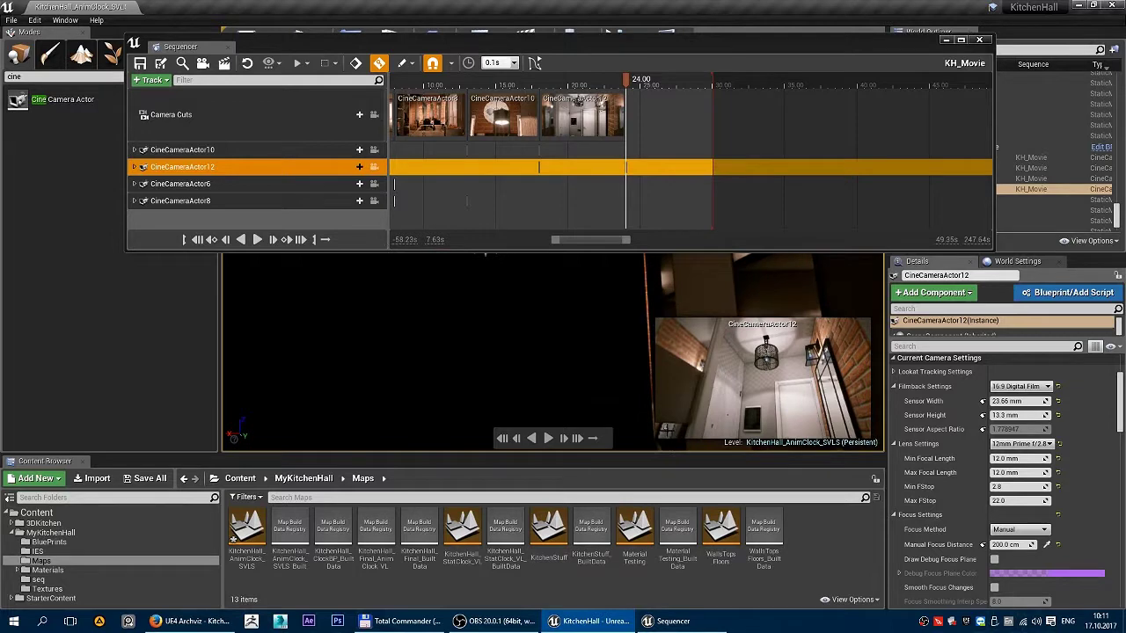
{"action": "right_click_drag", "start_coordinate": [665, 428], "coordinate": [616, 369]}
{"action": "left_click", "coordinate": [947, 42]}
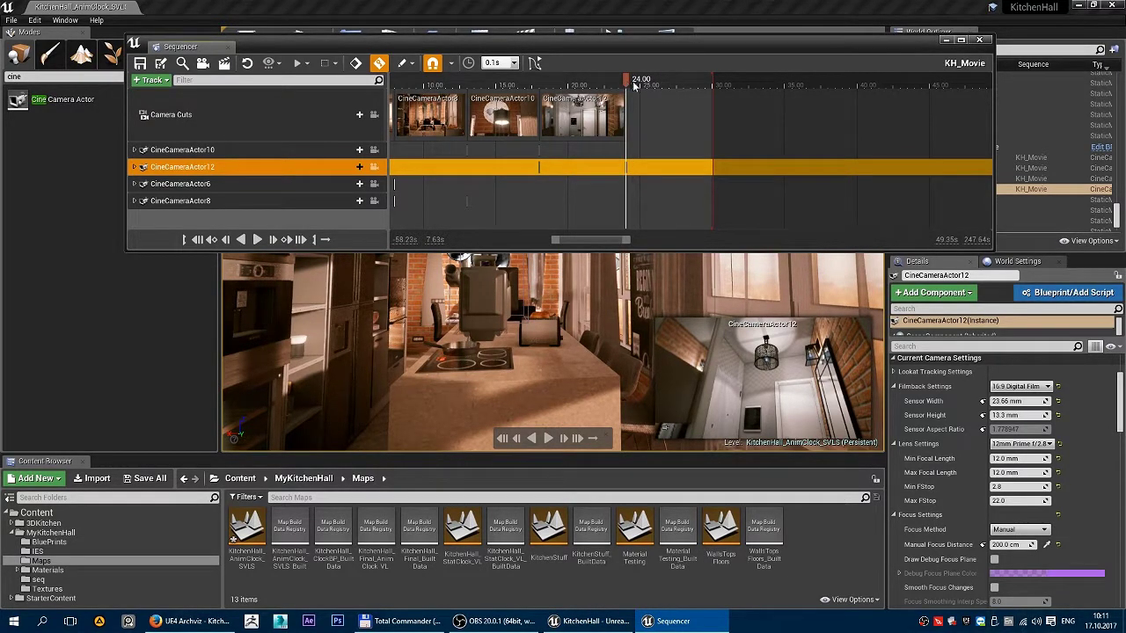
{"action": "left_click", "coordinate": [948, 41]}
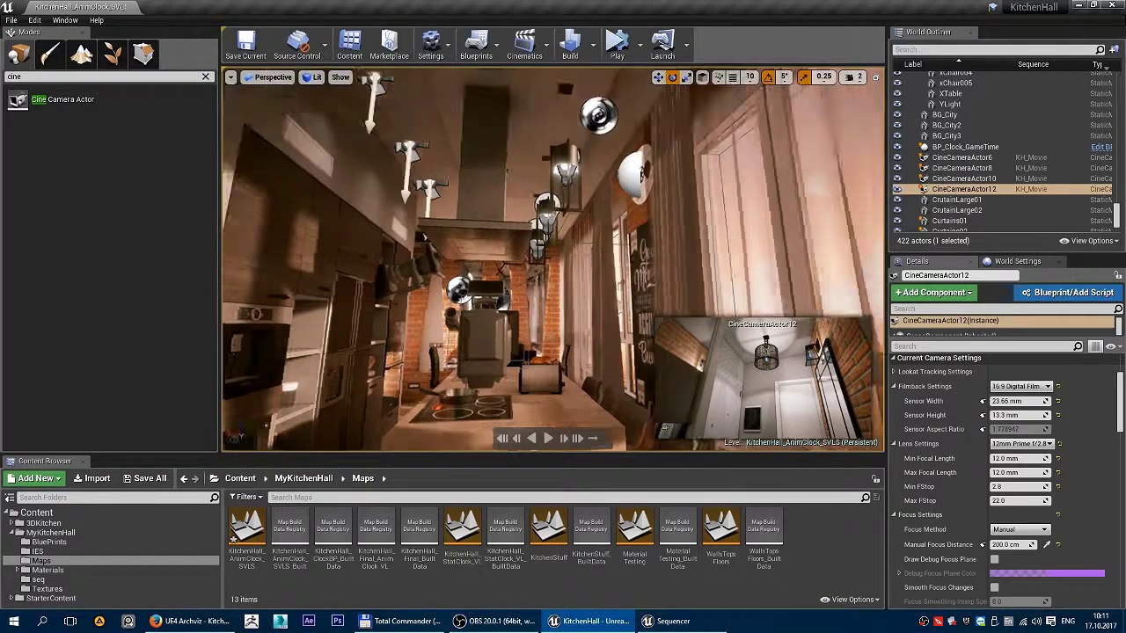
{"action": "mouse_move", "coordinate": [552, 260]}
{"action": "right_mouse_down"}
{"action": "mouse_move", "coordinate": [440, 291]}
{"action": "mouse_move", "coordinate": [563, 299]}
{"action": "mouse_move", "coordinate": [634, 255]}
{"action": "mouse_move", "coordinate": [607, 273]}
{"action": "mouse_move", "coordinate": [484, 260]}
{"action": "mouse_move", "coordinate": [568, 259]}
{"action": "mouse_move", "coordinate": [545, 268]}
{"action": "mouse_move", "coordinate": [554, 263]}
{"action": "right_mouse_up"}
{"action": "left_click_drag", "start_coordinate": [52, 100], "coordinate": [528, 352]}
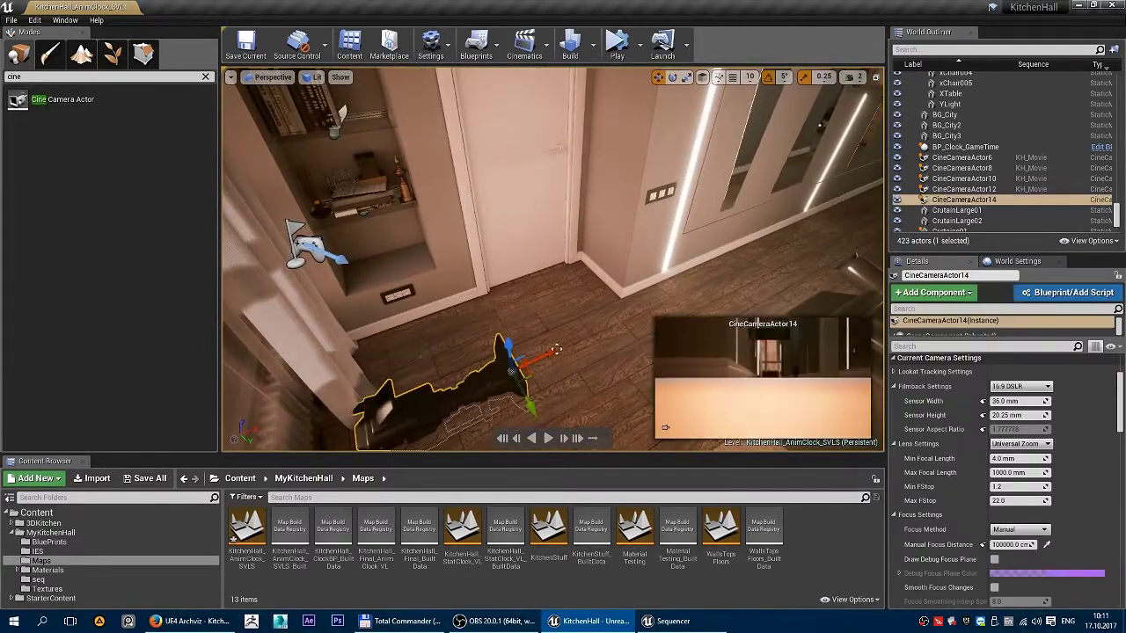
Rotate the new CineCameraActor14 towards the kitchen and raise it well above the floor.
{"action": "right_click_drag", "start_coordinate": [555, 349], "coordinate": [581, 365]}
{"action": "key", "text": "e"}
{"action": "left_click_drag", "start_coordinate": [509, 377], "coordinate": [552, 341]}
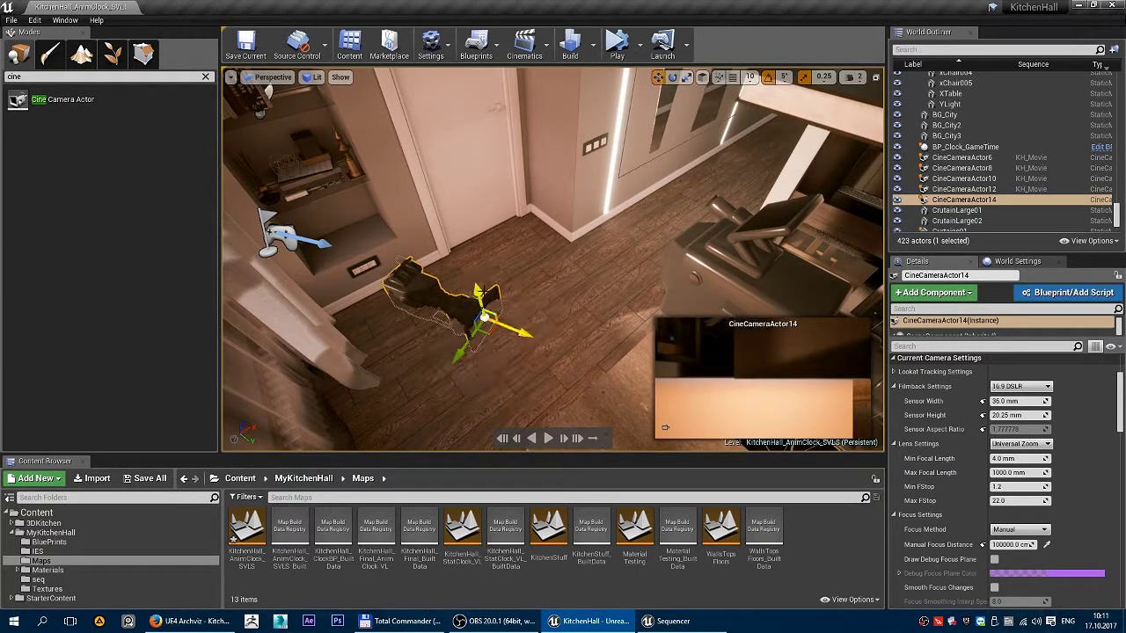
{"action": "left_click_drag", "start_coordinate": [479, 297], "coordinate": [445, 163]}
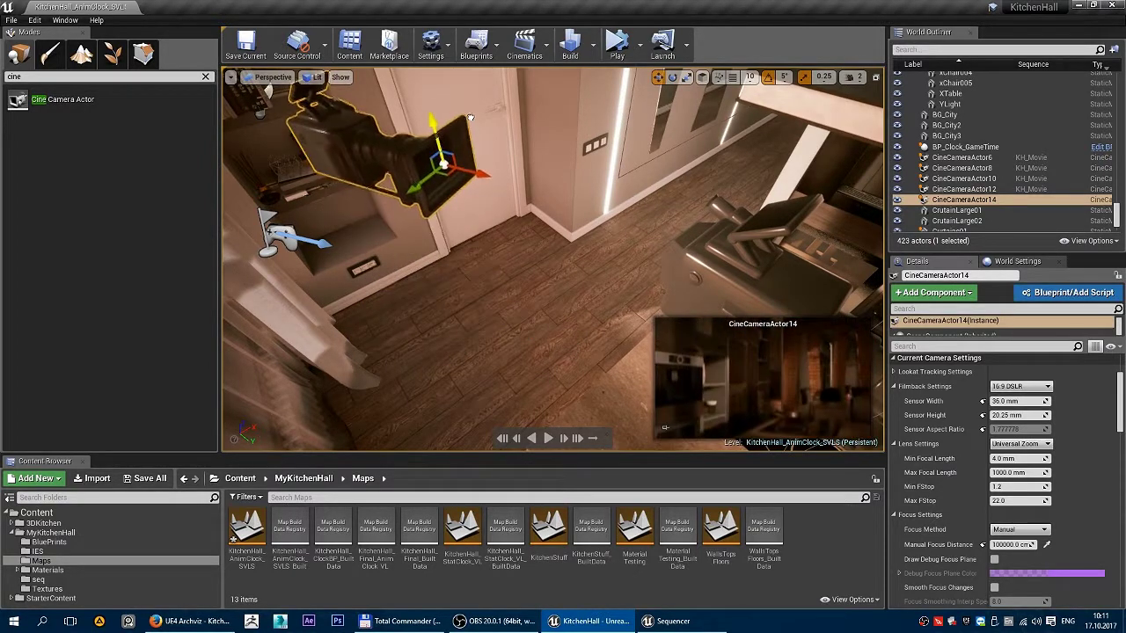
Set CineCameraActor14's filmback to 16:9 Digital Film and its lens to 12mm Prime f/2.8.
{"action": "left_click", "coordinate": [1025, 387]}
{"action": "left_click", "coordinate": [1013, 411]}
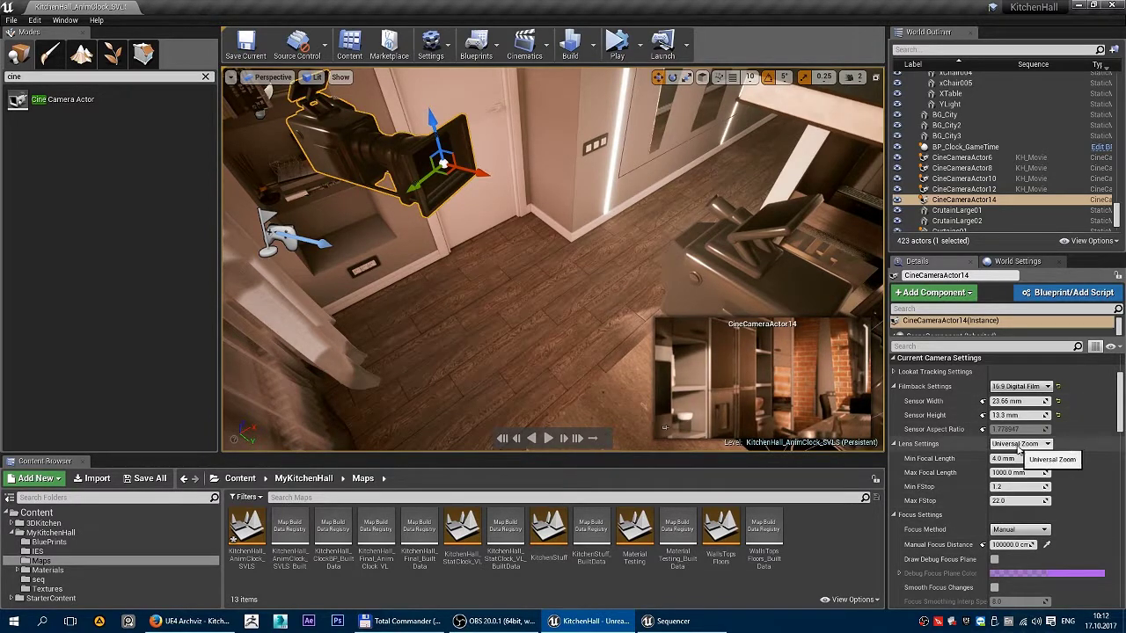
{"action": "left_click", "coordinate": [1021, 445]}
{"action": "left_click", "coordinate": [1019, 461]}
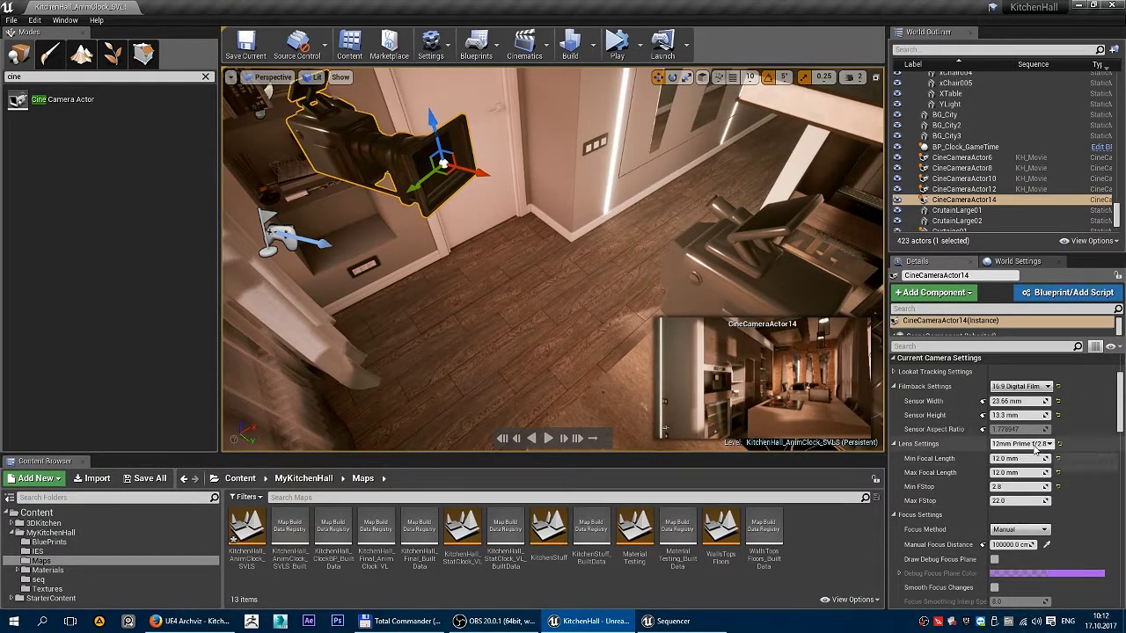
Move CineCameraActor14 sideways towards the curtained window.
{"action": "right_click_drag", "start_coordinate": [624, 245], "coordinate": [550, 105]}
{"action": "right_click_drag", "start_coordinate": [523, 276], "coordinate": [514, 294]}
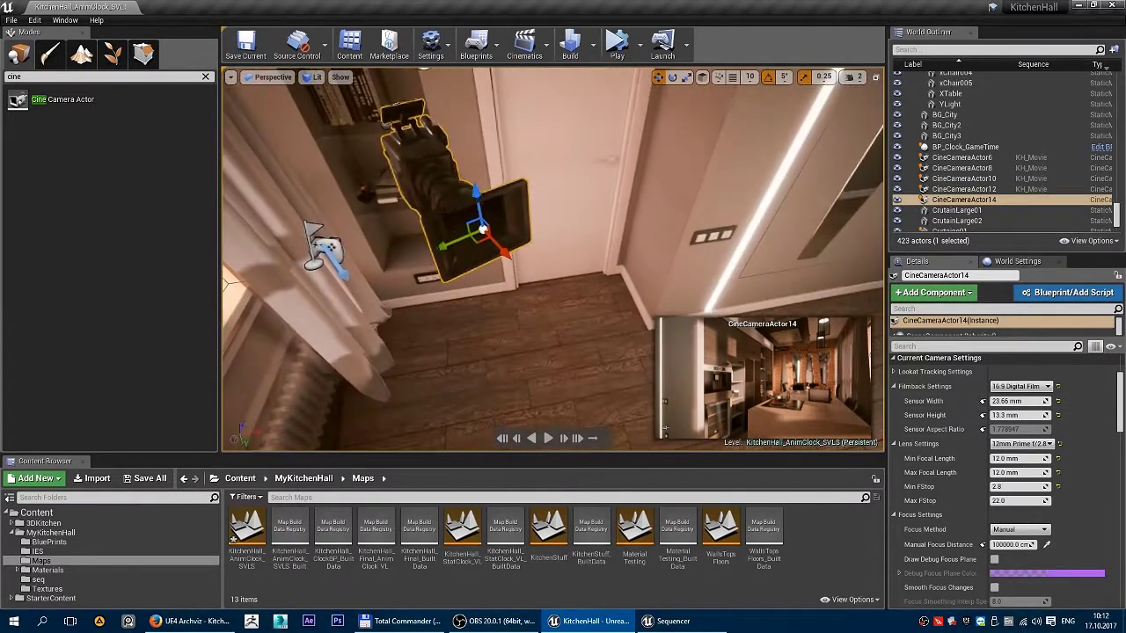
{"action": "left_click_drag", "start_coordinate": [461, 239], "coordinate": [339, 280]}
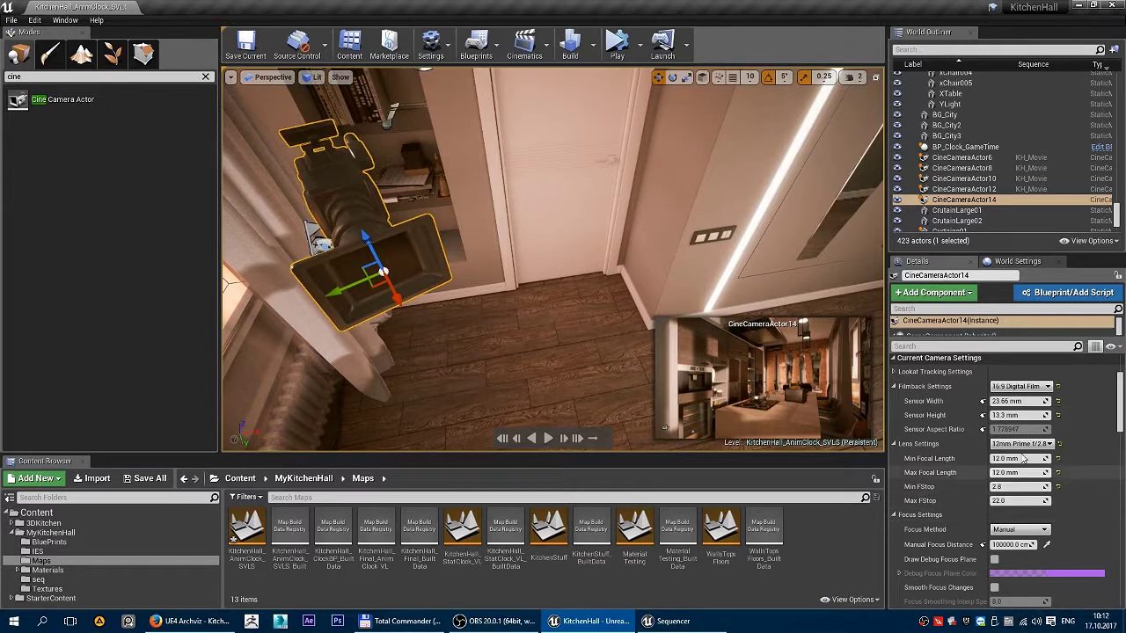
Reapply the 12mm Prime f/2.8 lens preset to CineCameraActor14.
{"action": "left_click", "coordinate": [1023, 444]}
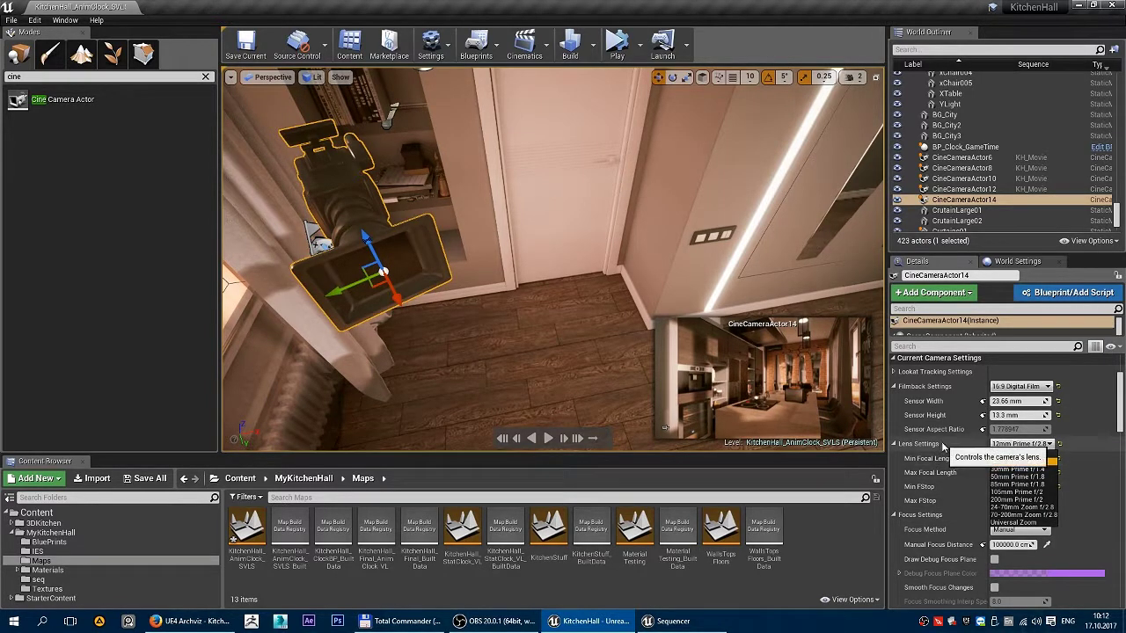
{"action": "left_click", "coordinate": [1016, 462]}
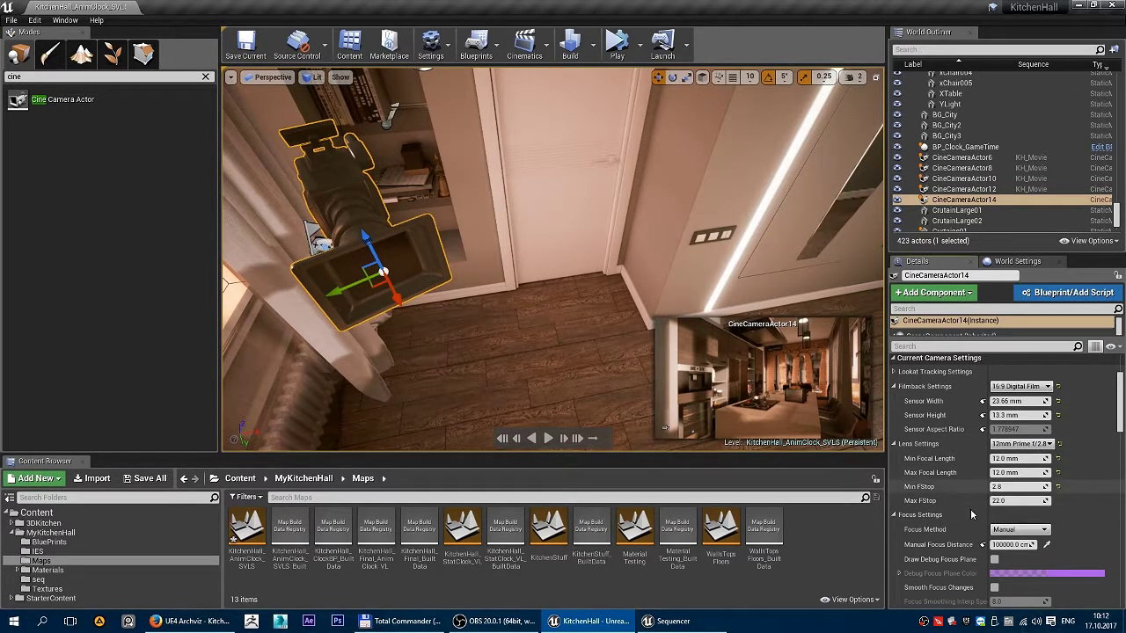
{"action": "scroll", "coordinate": [1012, 537], "scroll_direction": "down", "scroll_amount": 3}
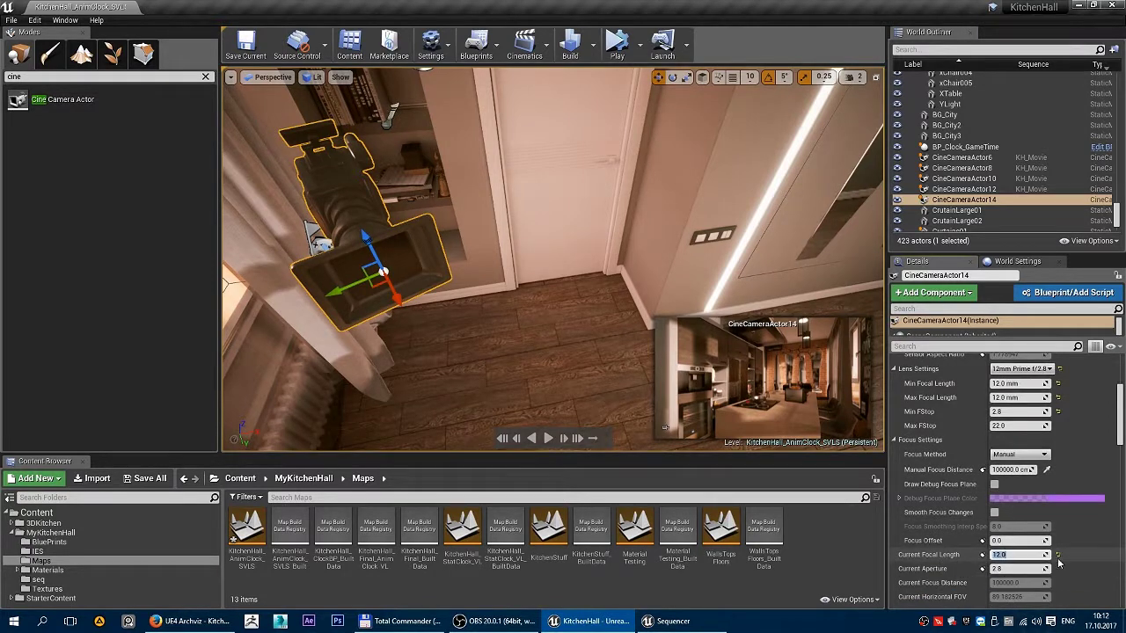
{"action": "left_click", "coordinate": [1043, 555]}
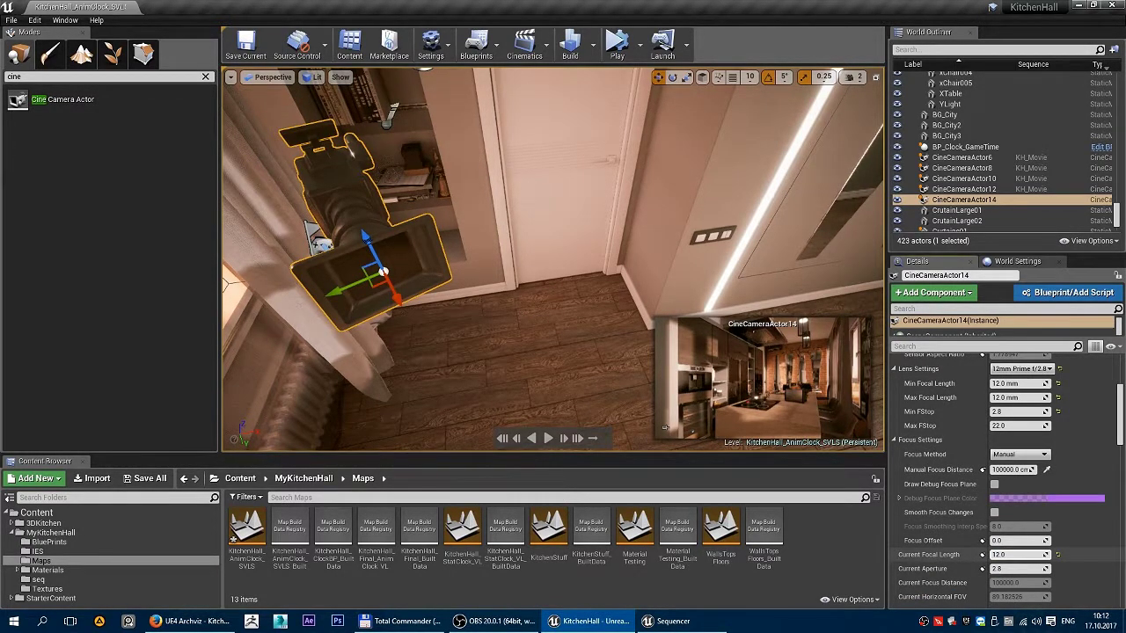
{"action": "scroll", "coordinate": [1008, 536], "scroll_direction": "up", "scroll_amount": 2}
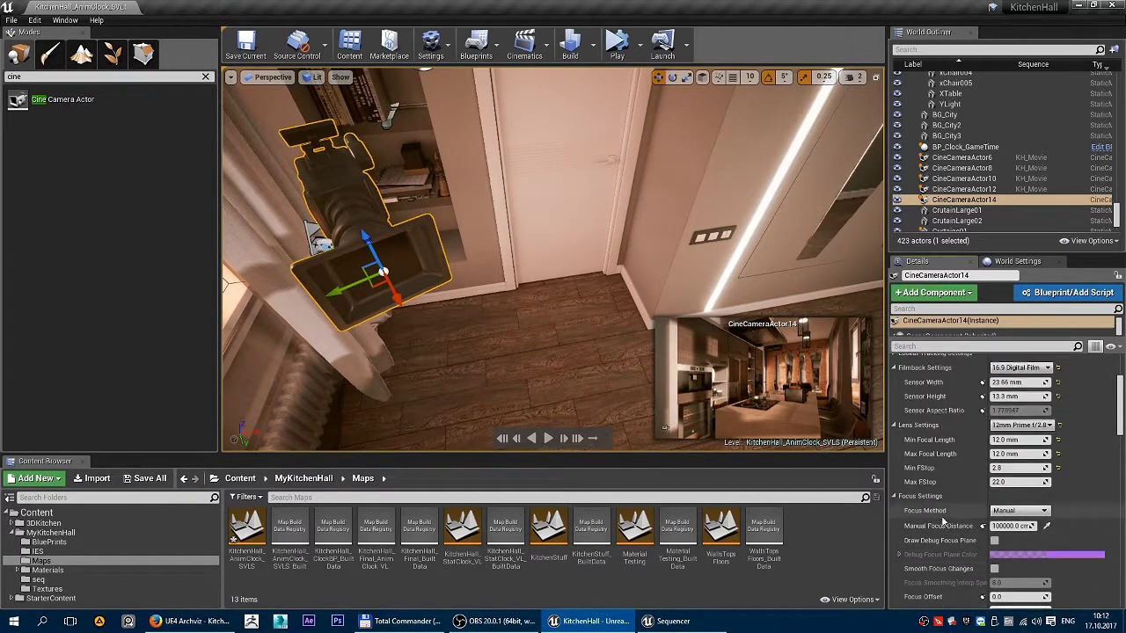
{"action": "left_click", "coordinate": [1029, 425]}
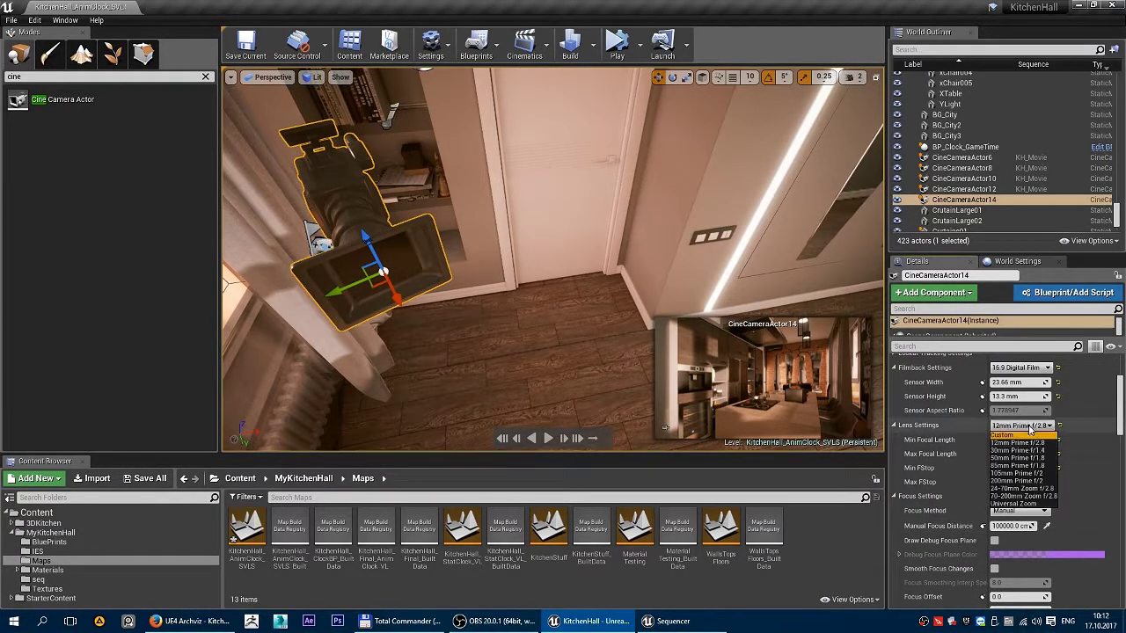
{"action": "left_click", "coordinate": [1029, 443]}
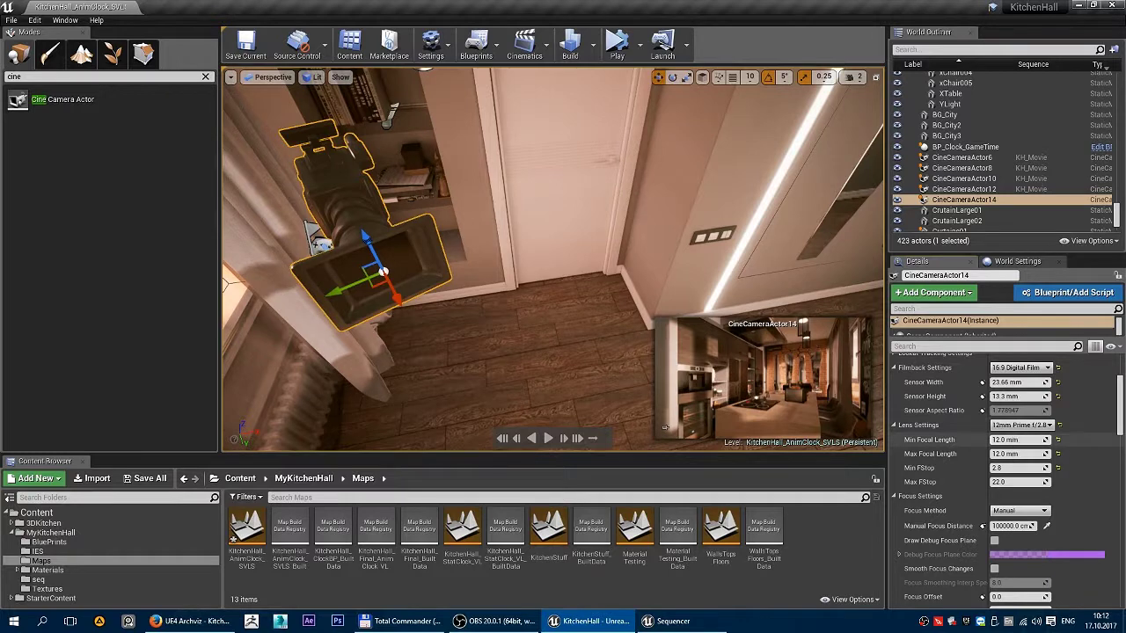
Enter 12 mm as the minimum focal length and try the 30mm Prime f/1.4 lens preset.
{"action": "mouse_move", "coordinate": [1025, 441]}
{"action": "left_mouse_down"}
{"action": "mouse_move", "coordinate": [1047, 441]}
{"action": "mouse_move", "coordinate": [1026, 442]}
{"action": "left_mouse_up"}
{"action": "left_click", "coordinate": [1026, 442]}
{"action": "type", "text": "12"}
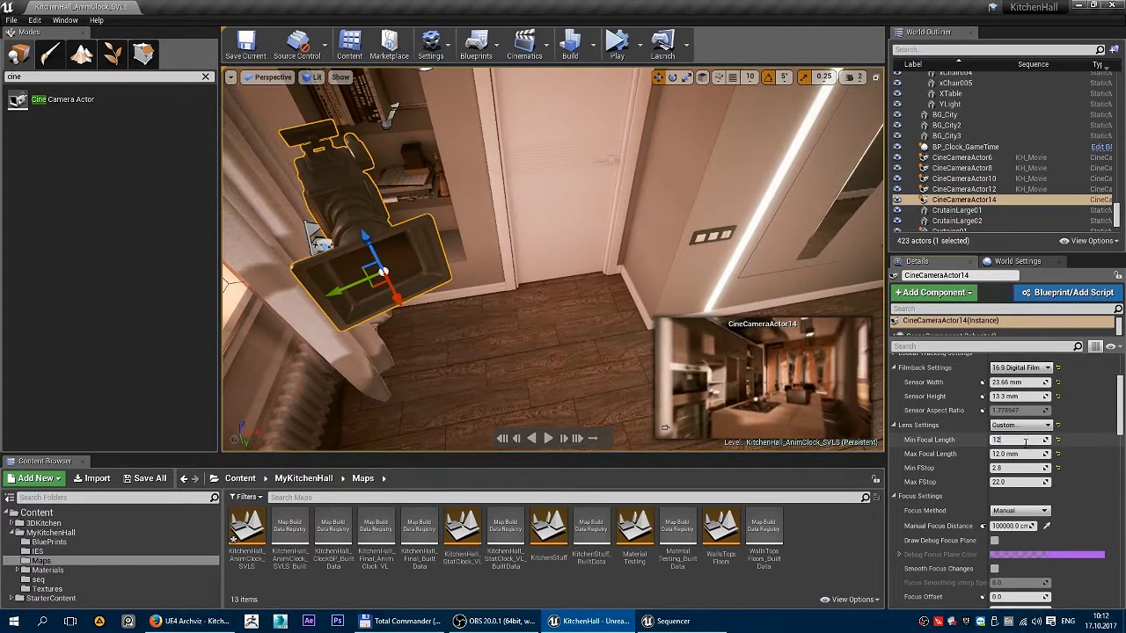
{"action": "key", "text": "Return"}
{"action": "left_click", "coordinate": [1021, 426]}
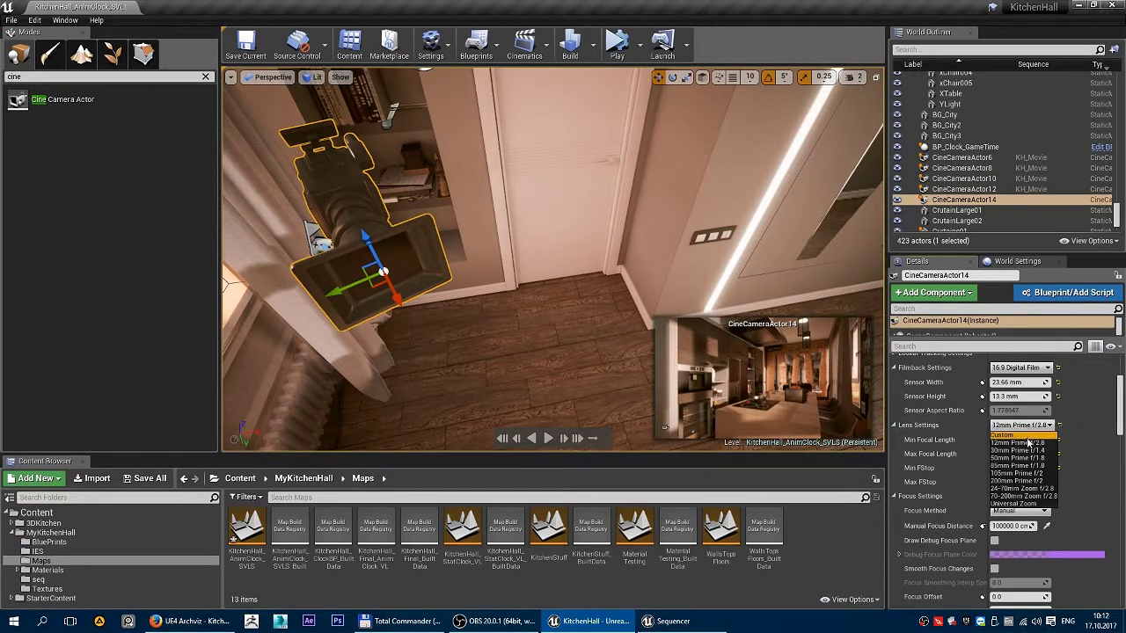
{"action": "left_click", "coordinate": [1027, 438]}
{"action": "left_click", "coordinate": [1025, 426]}
{"action": "left_click", "coordinate": [1028, 443]}
{"action": "left_click", "coordinate": [1024, 425]}
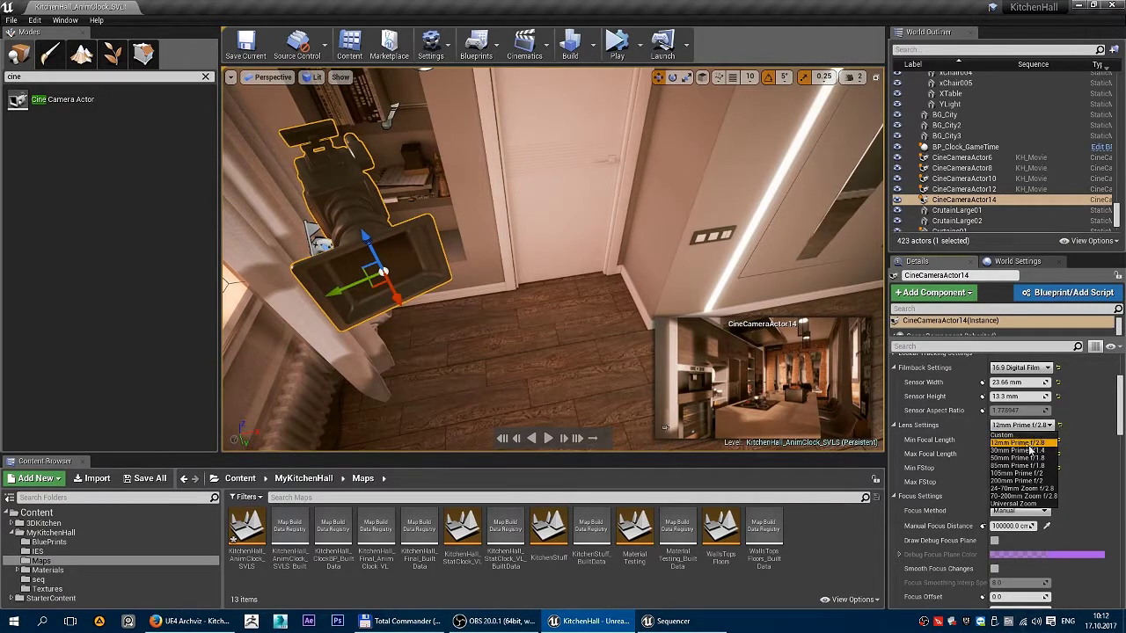
{"action": "left_click", "coordinate": [1031, 451]}
Return CineCameraActor14's lens preset to 12mm Prime f/2.8.
{"action": "left_click", "coordinate": [1022, 426]}
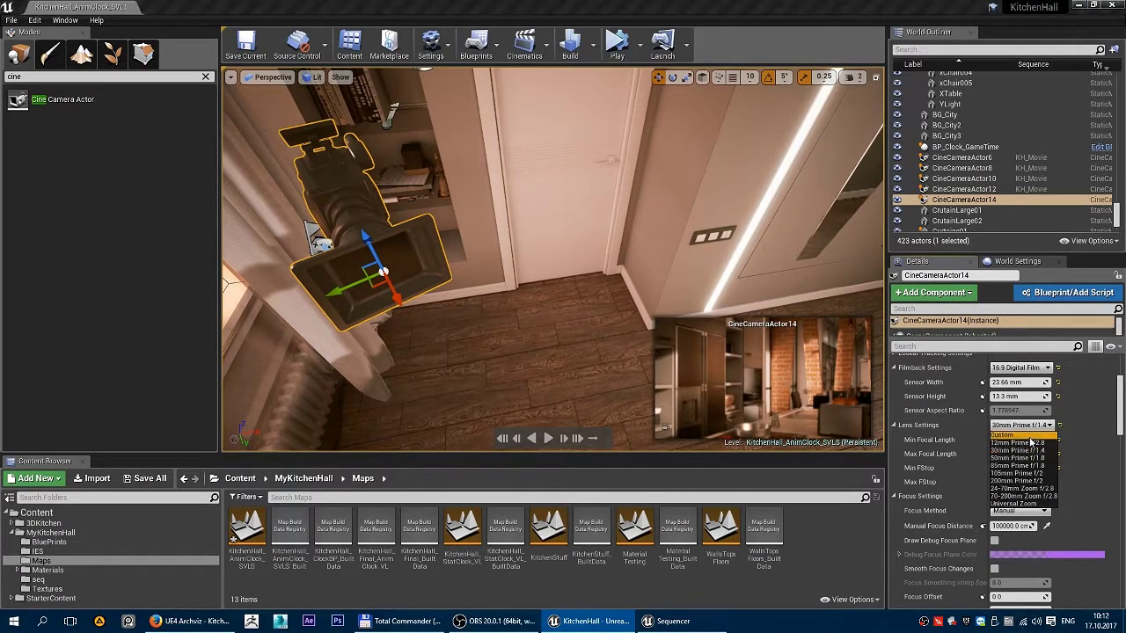
{"action": "left_click", "coordinate": [1030, 439]}
{"action": "left_click", "coordinate": [1026, 426]}
{"action": "left_click", "coordinate": [1033, 443]}
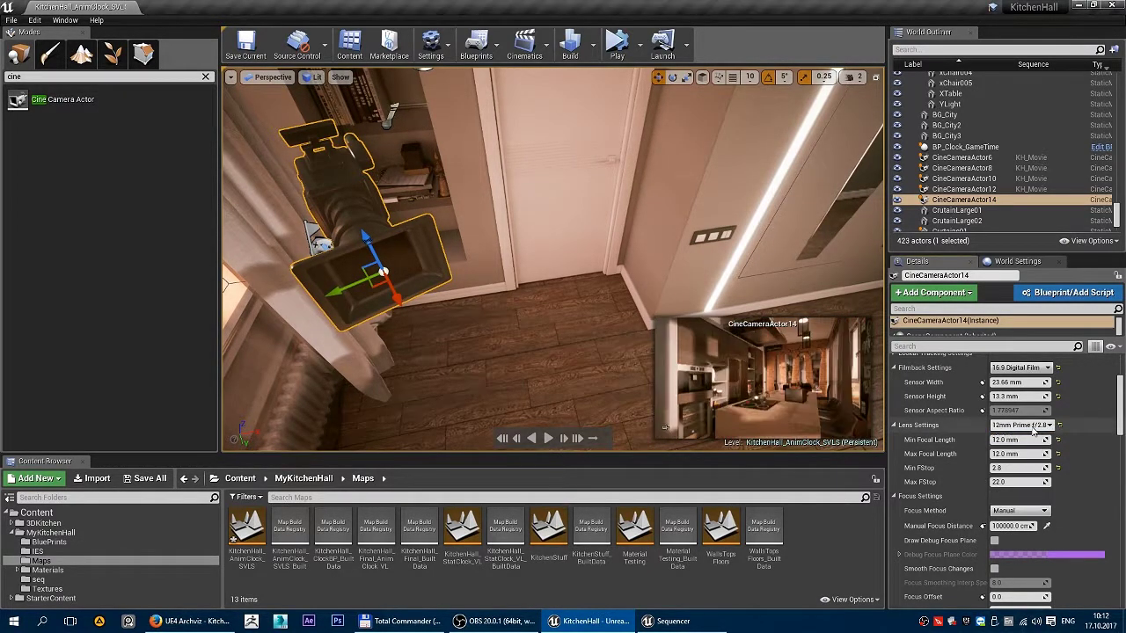
{"action": "left_click", "coordinate": [1034, 426]}
{"action": "left_click", "coordinate": [1035, 427]}
{"action": "left_click", "coordinate": [1036, 427]}
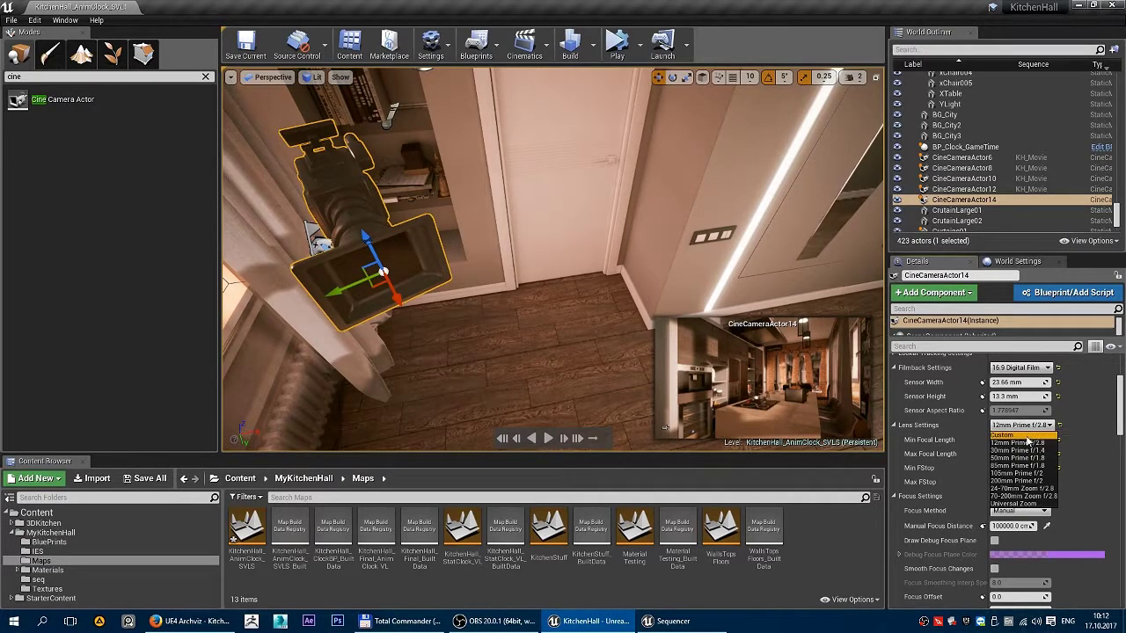
{"action": "left_click", "coordinate": [1018, 442]}
{"action": "scroll", "coordinate": [950, 473], "scroll_direction": "down", "scroll_amount": 3}
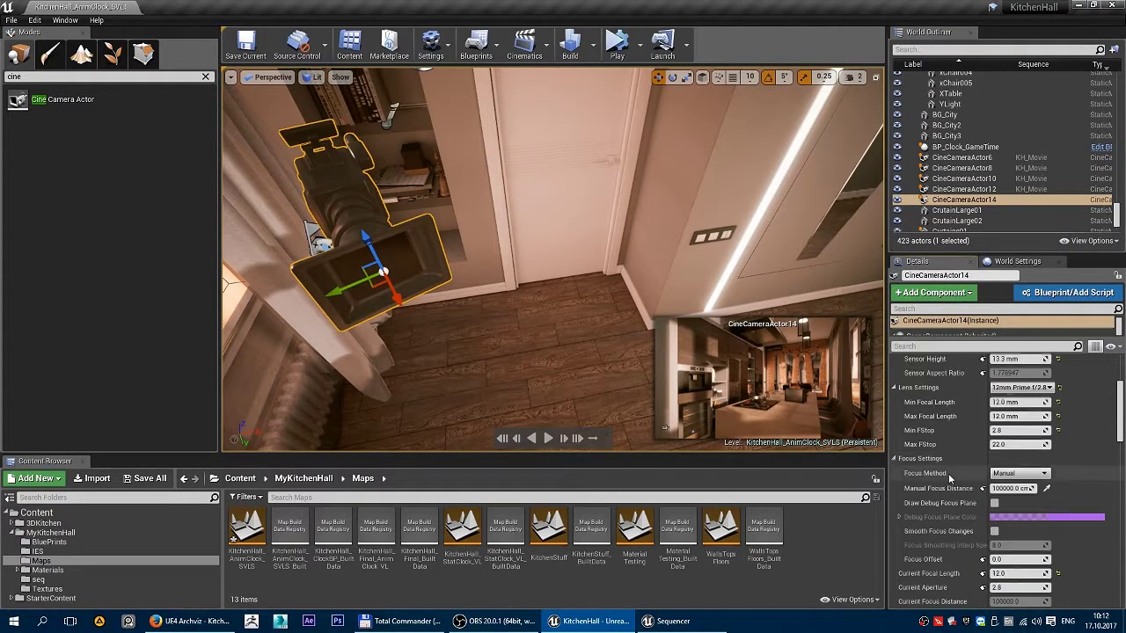
{"action": "scroll", "coordinate": [993, 514], "scroll_direction": "up", "scroll_amount": 2}
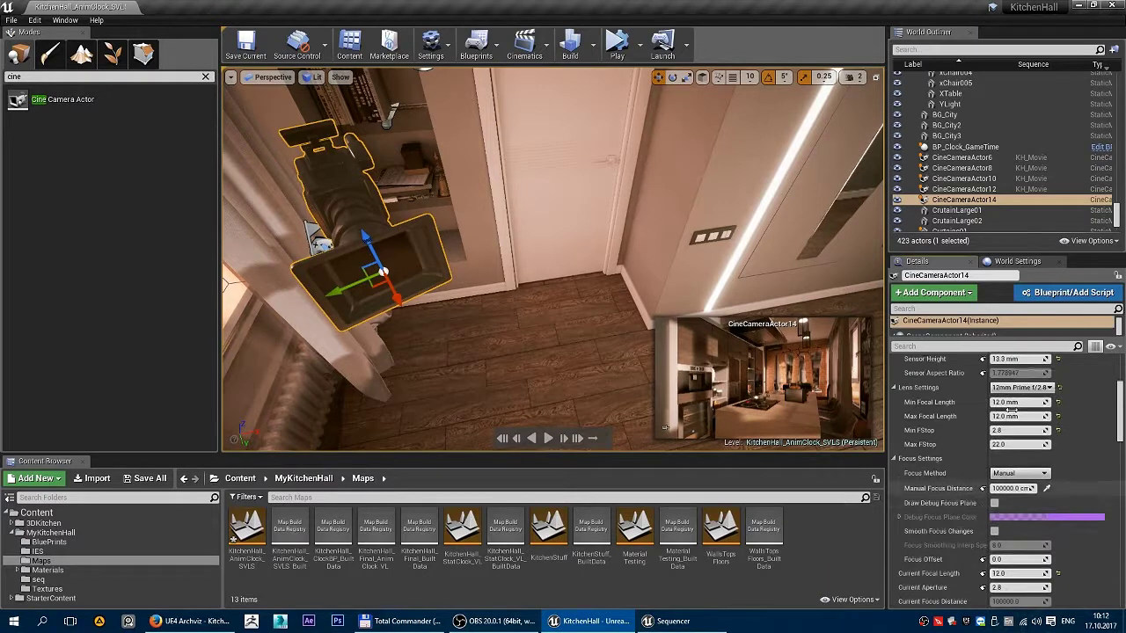
Try minimum focal lengths of 11 mm and 12 mm for CineCameraActor14's lens.
{"action": "left_click", "coordinate": [1025, 402]}
{"action": "type", "text": "11"}
{"action": "key", "text": "Return"}
{"action": "scroll", "coordinate": [962, 545], "scroll_direction": "down", "scroll_amount": 1}
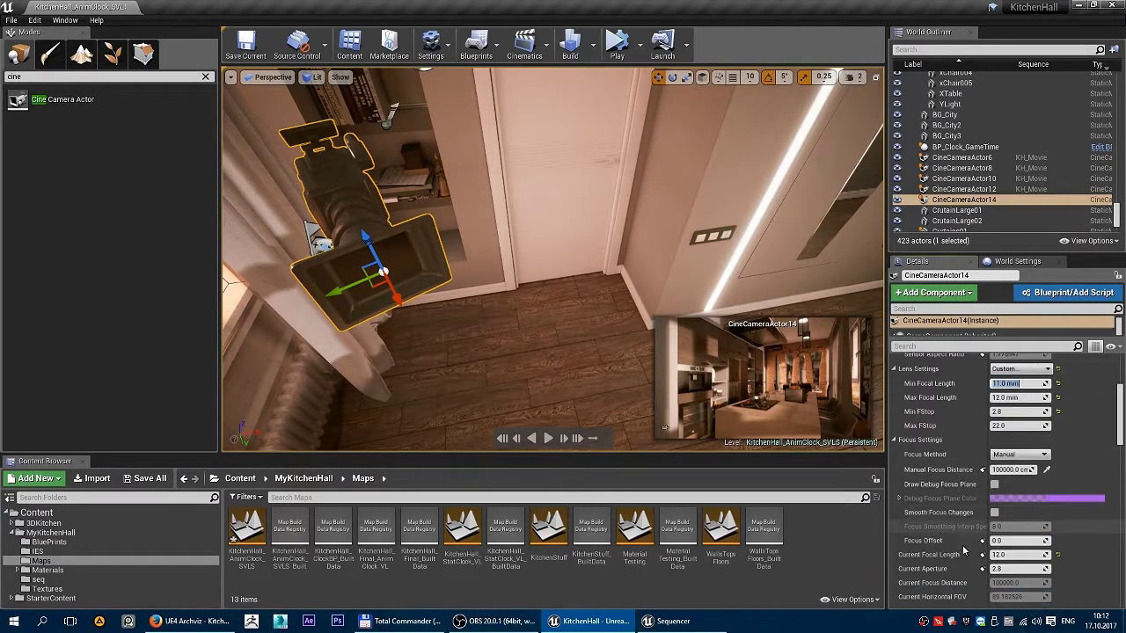
{"action": "left_click", "coordinate": [1014, 554]}
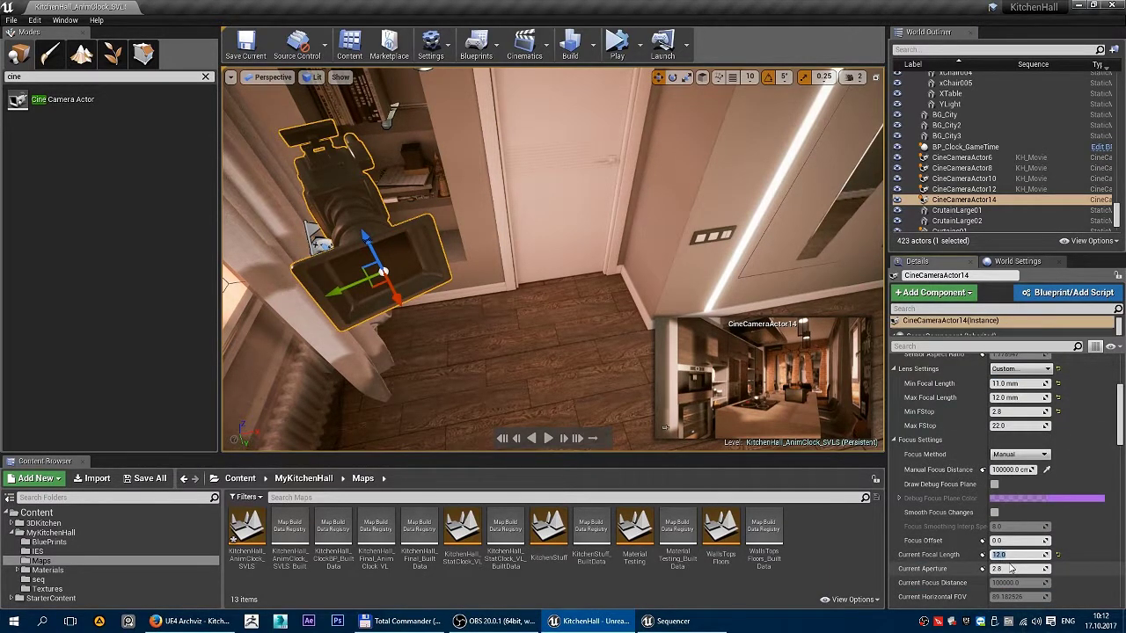
{"action": "scroll", "coordinate": [1016, 528], "scroll_direction": "up", "scroll_amount": 3}
{"action": "left_click", "coordinate": [1025, 440]}
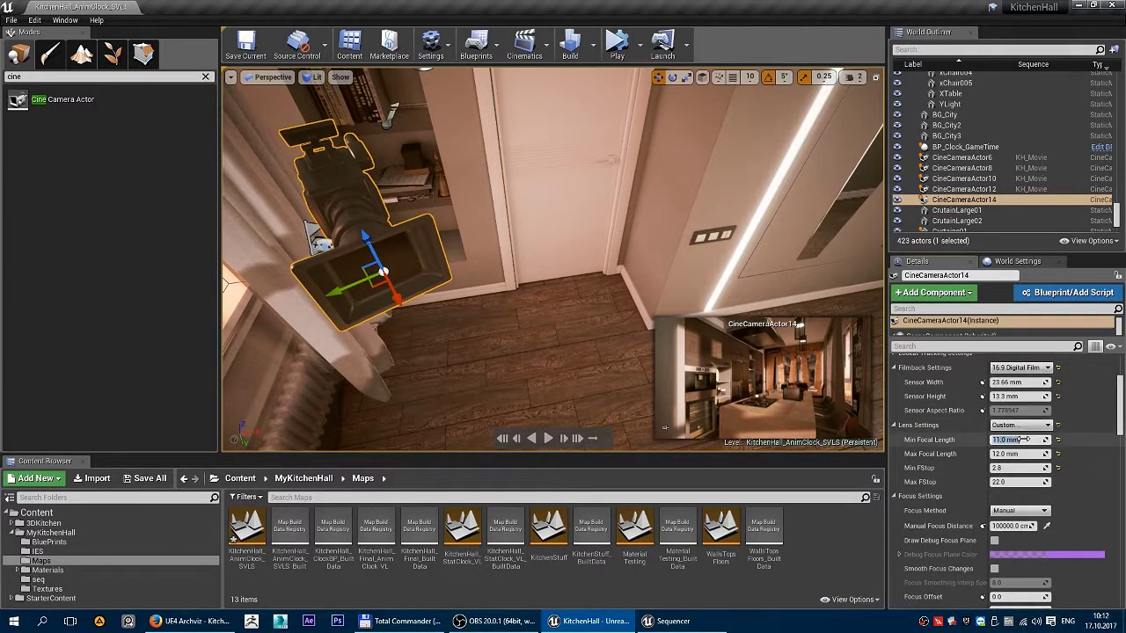
{"action": "type", "text": "12"}
{"action": "key", "text": "Return"}
{"action": "scroll", "coordinate": [924, 510], "scroll_direction": "down", "scroll_amount": 2}
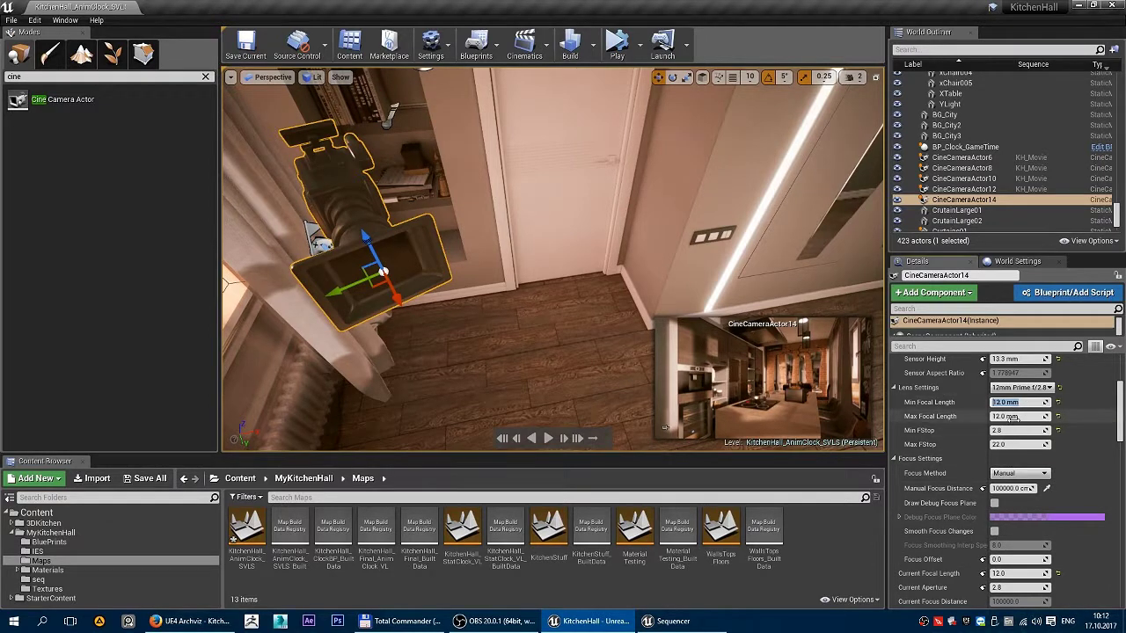
{"action": "key", "text": "Return"}
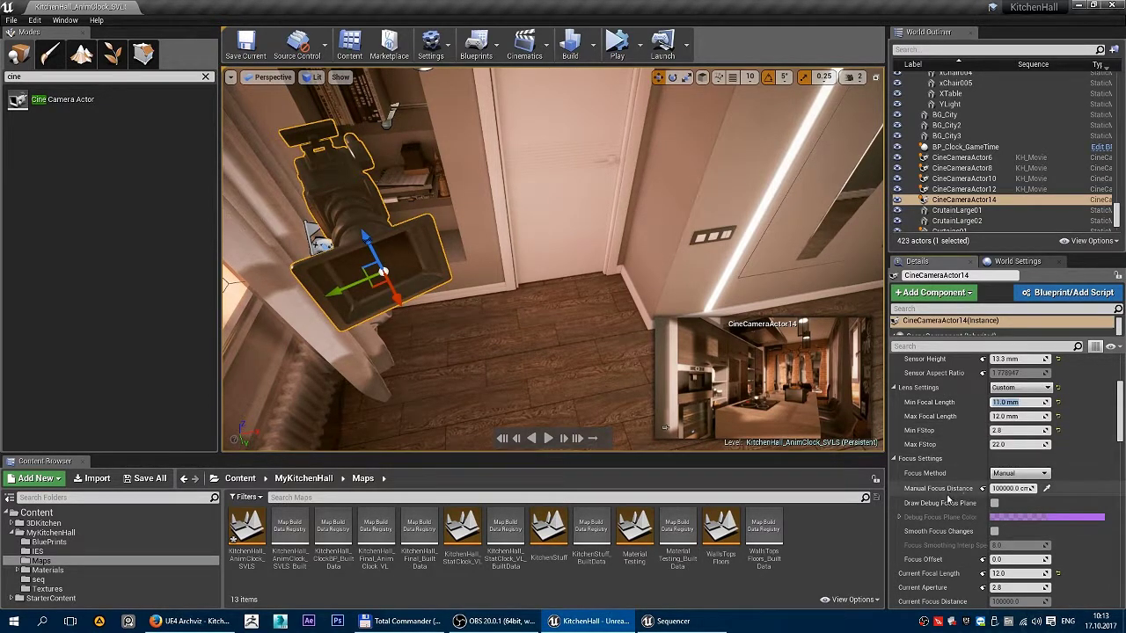
{"action": "scroll", "coordinate": [947, 500], "scroll_direction": "down", "scroll_amount": 2}
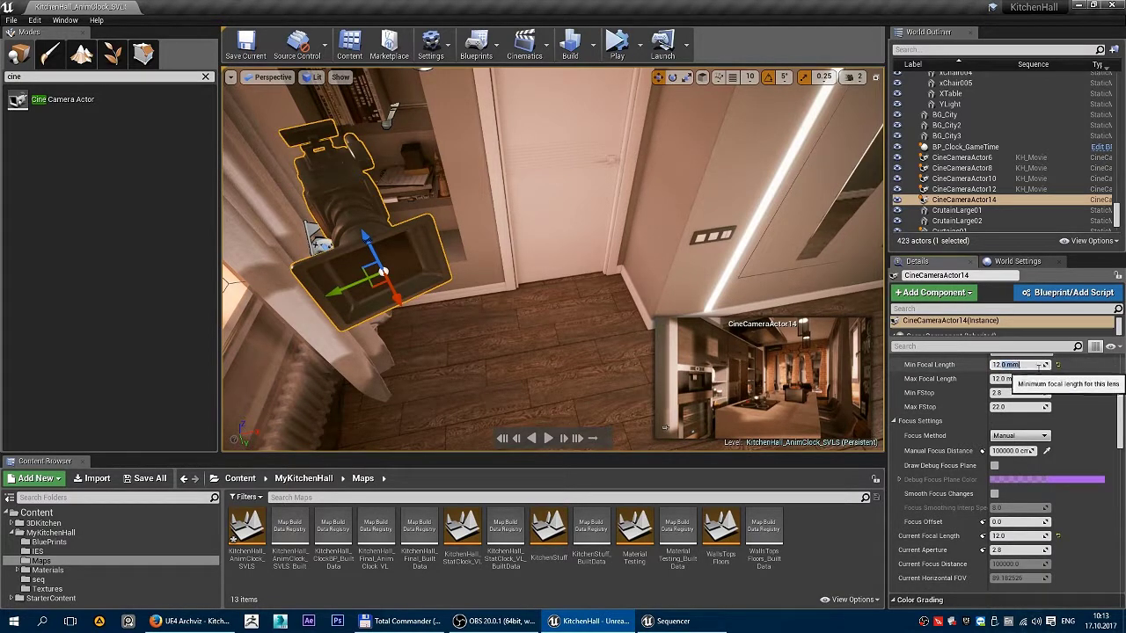
Try a minimum focal length of 12.1 mm and restore it to 12 mm.
{"action": "type", "text": "12.1"}
{"action": "key", "text": "Return"}
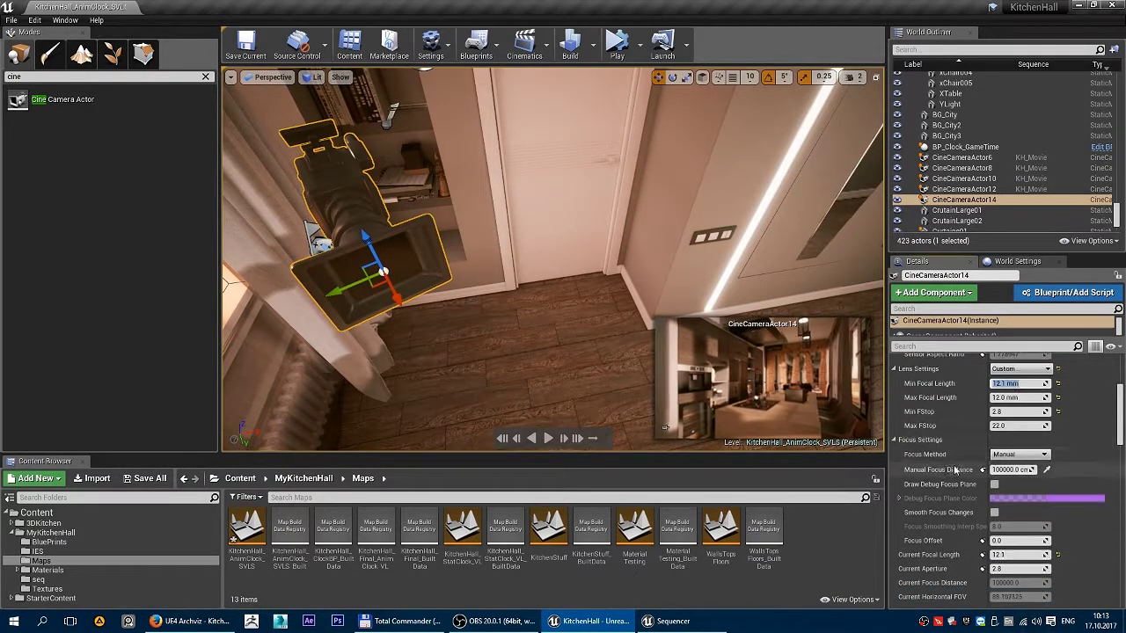
{"action": "type", "text": "12"}
{"action": "key", "text": "Return"}
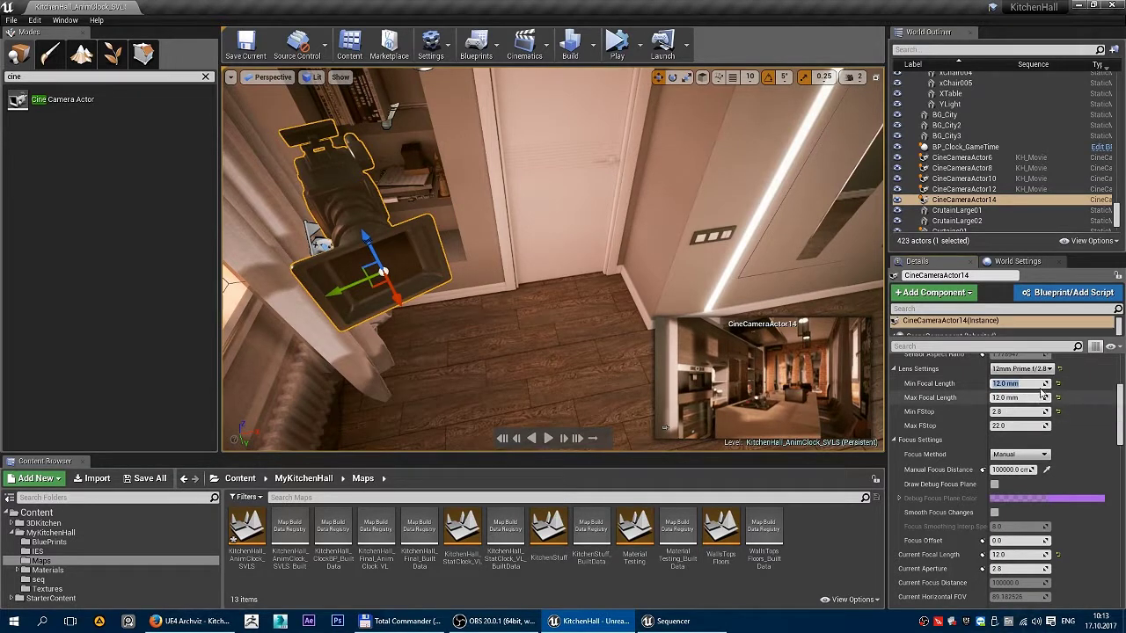
Switch CineCameraActor14's lens preset to Universal Zoom.
{"action": "left_click", "coordinate": [1048, 370]}
{"action": "left_click", "coordinate": [1041, 387]}
{"action": "left_click", "coordinate": [1043, 369]}
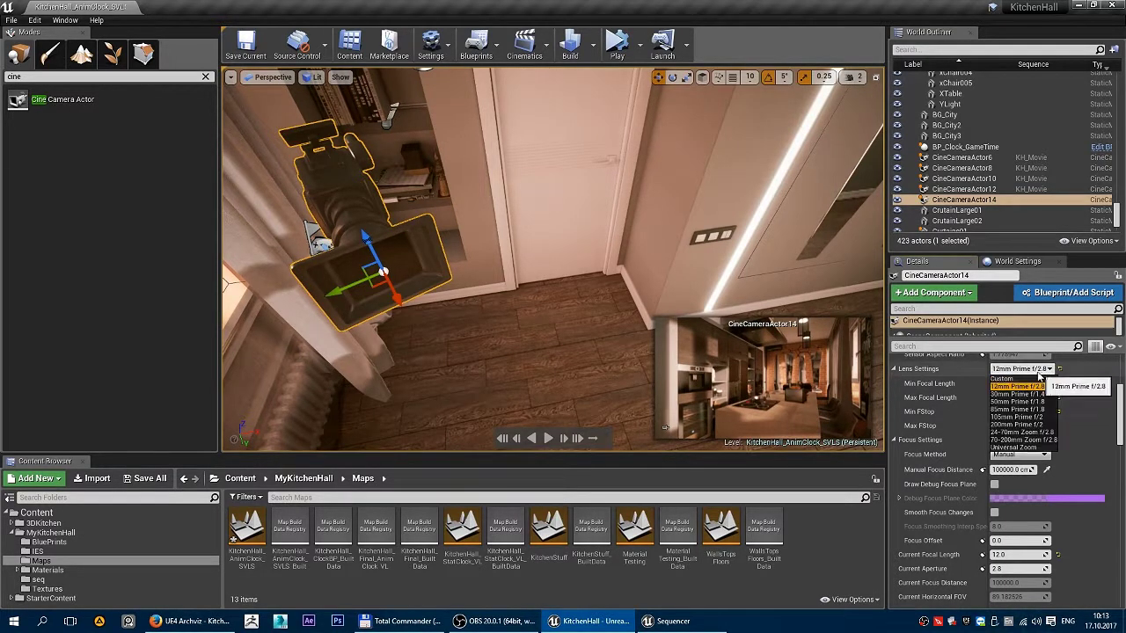
{"action": "left_click", "coordinate": [1021, 448]}
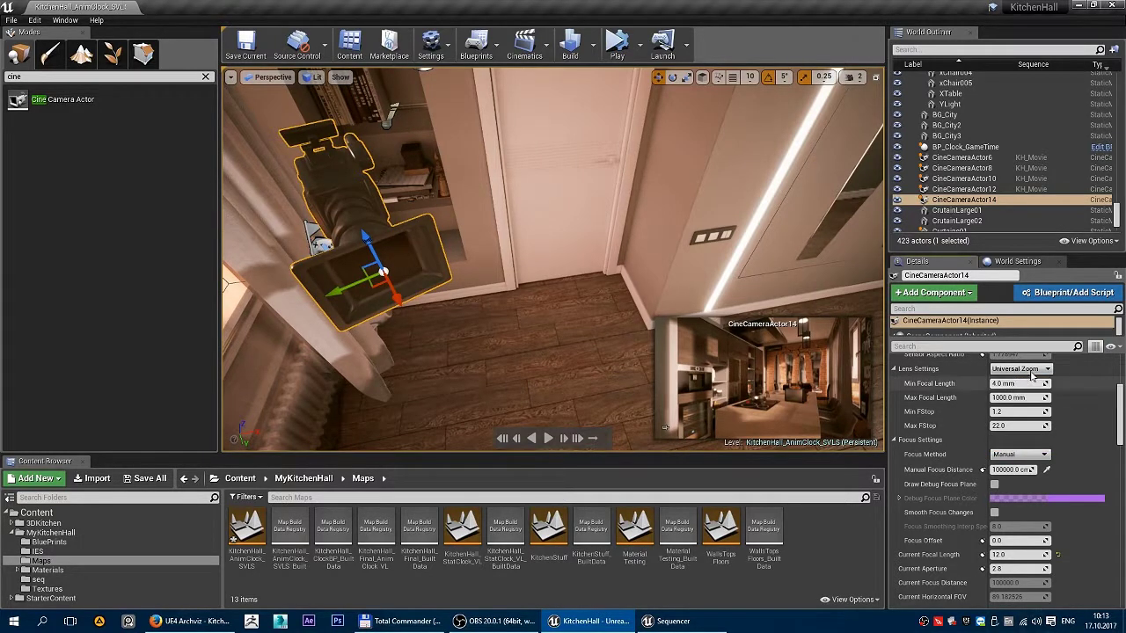
Try a current focal length of 12, then reduce it to 8 for a wider kitchen view.
{"action": "left_click_drag", "start_coordinate": [1012, 555], "coordinate": [1016, 555]}
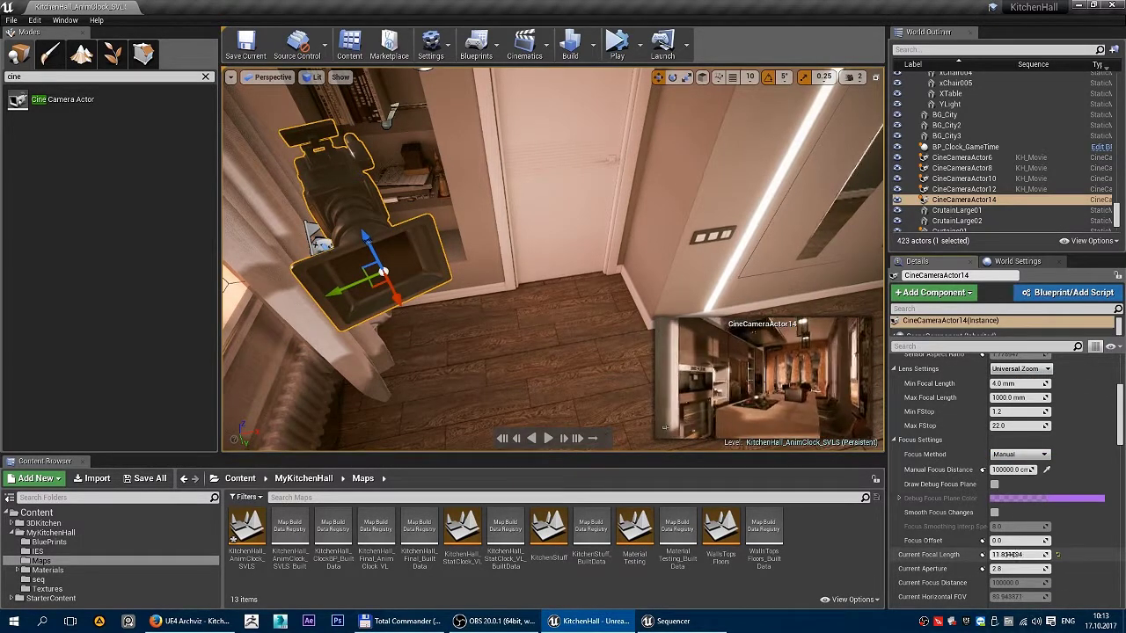
{"action": "left_click", "coordinate": [1012, 555]}
{"action": "type", "text": "12"}
{"action": "key", "text": "Return"}
{"action": "type", "text": "8"}
{"action": "key", "text": "Return"}
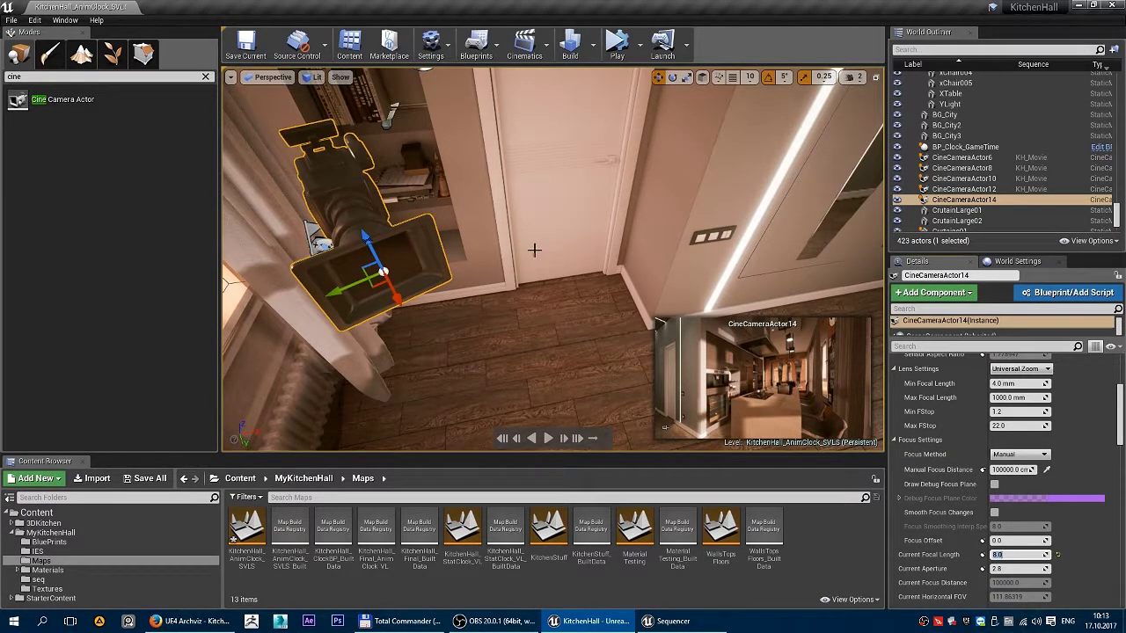
Move CineCameraActor14 forward from the bookshelf towards the kitchen and set its current focal length to 10.
{"action": "mouse_move", "coordinate": [535, 250]}
{"action": "right_mouse_down"}
{"action": "mouse_move", "coordinate": [774, 250]}
{"action": "mouse_move", "coordinate": [791, 220]}
{"action": "mouse_move", "coordinate": [792, 299]}
{"action": "mouse_move", "coordinate": [534, 249]}
{"action": "right_mouse_up"}
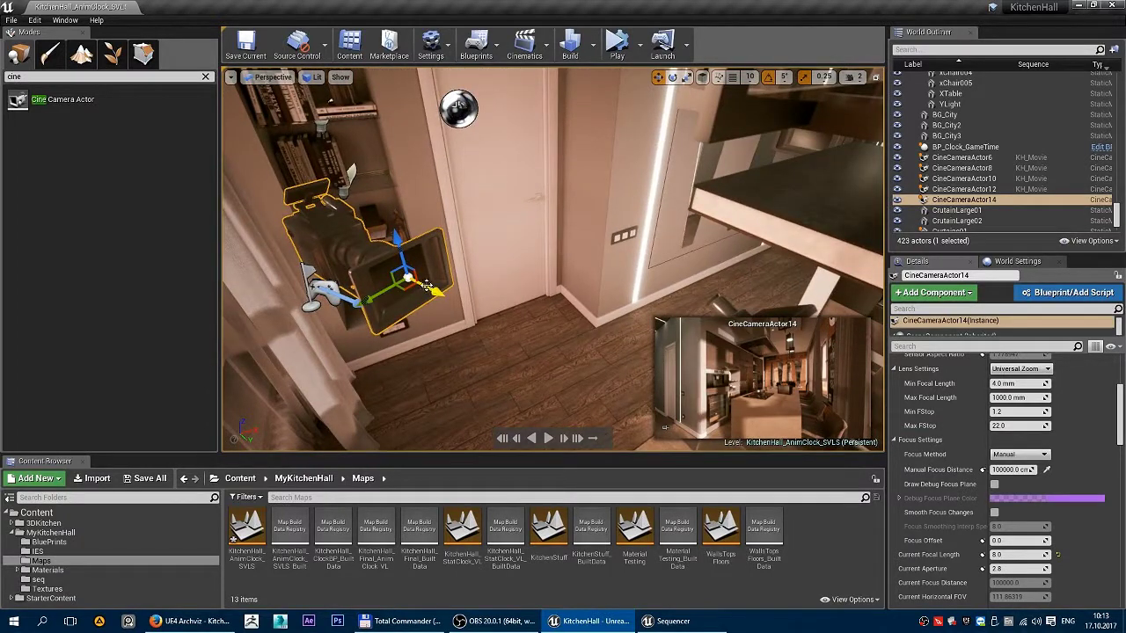
{"action": "left_click_drag", "start_coordinate": [426, 286], "coordinate": [562, 353]}
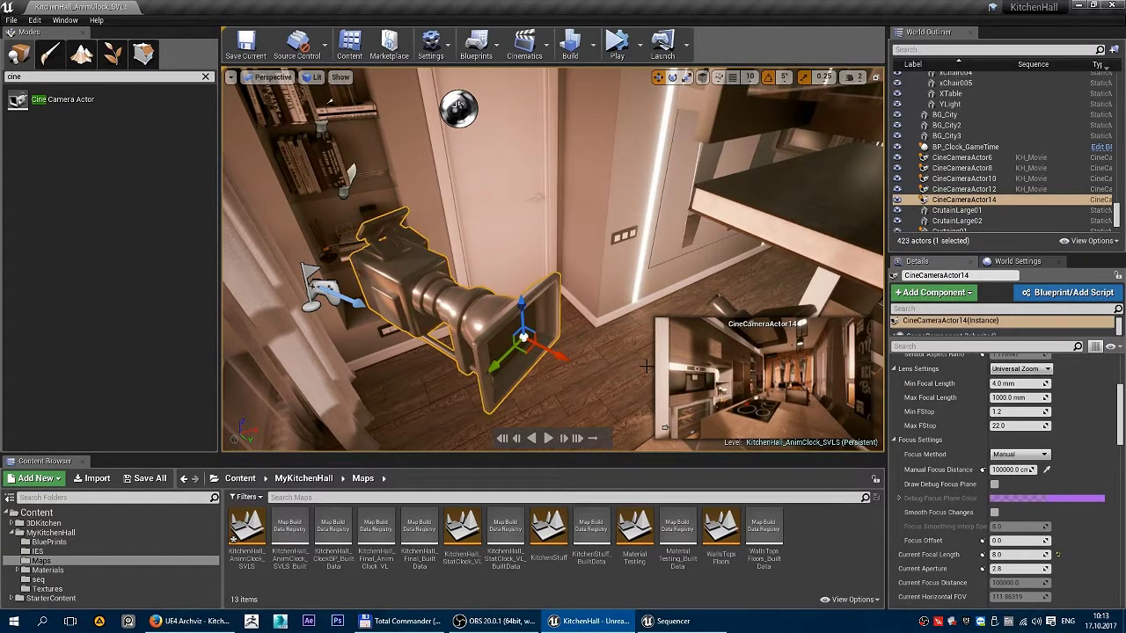
{"action": "left_click", "coordinate": [1012, 555]}
{"action": "key", "text": "Return"}
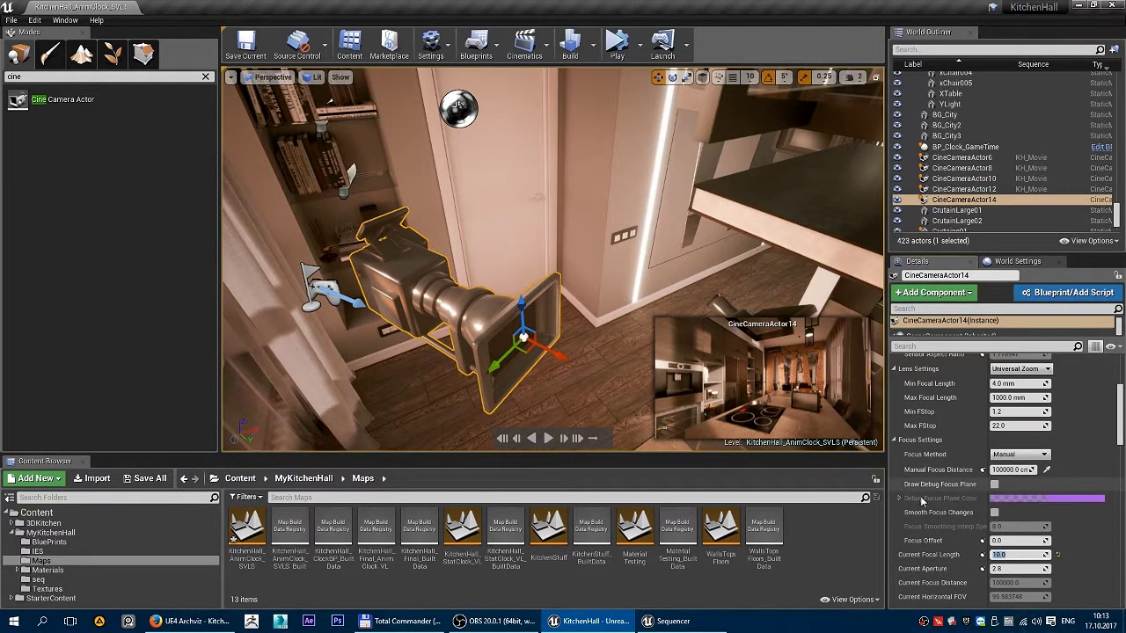
Enable the debug focus plane and try manual focus distances of 240 cm and 0 cm.
{"action": "left_click", "coordinate": [994, 484]}
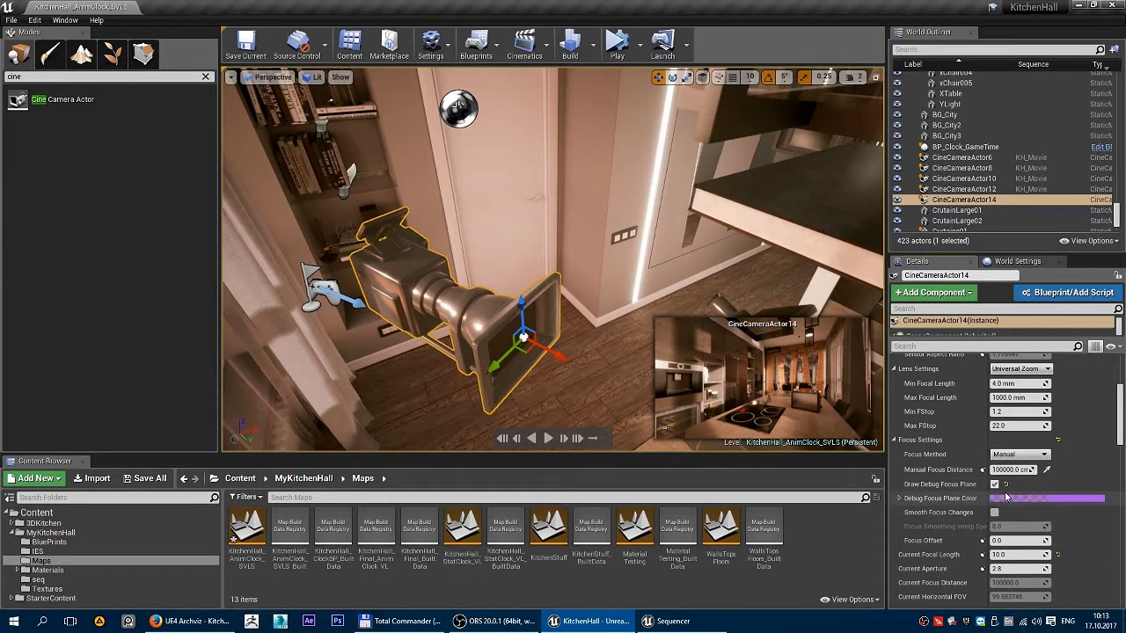
{"action": "left_click", "coordinate": [1012, 470]}
{"action": "type", "text": "240"}
{"action": "key", "text": "Return"}
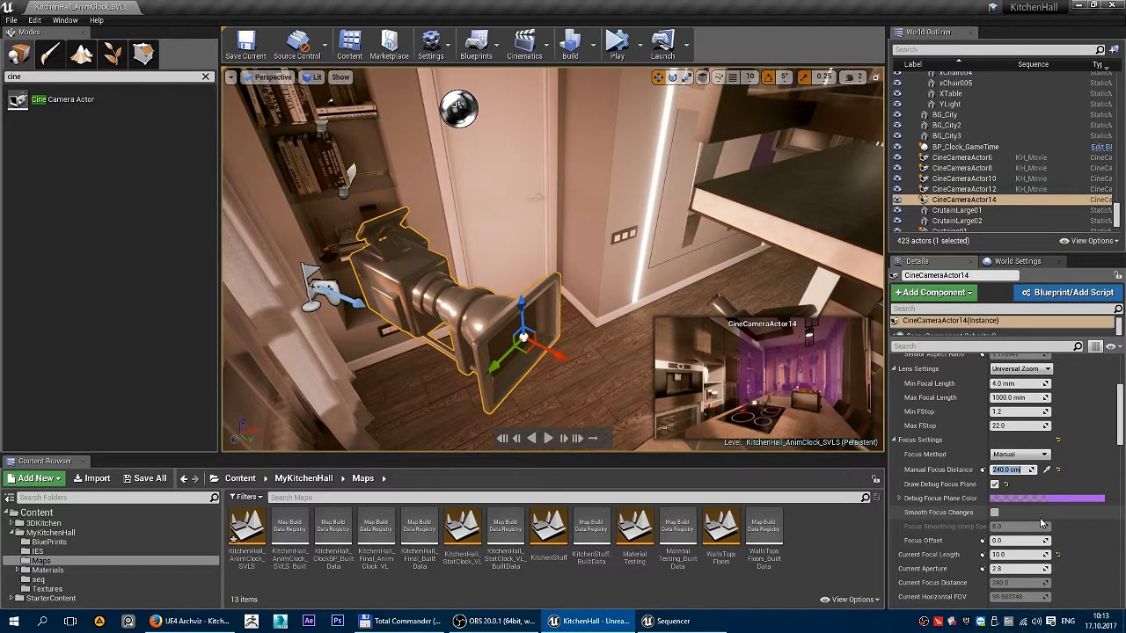
{"action": "type", "text": "0"}
{"action": "key", "text": "Return"}
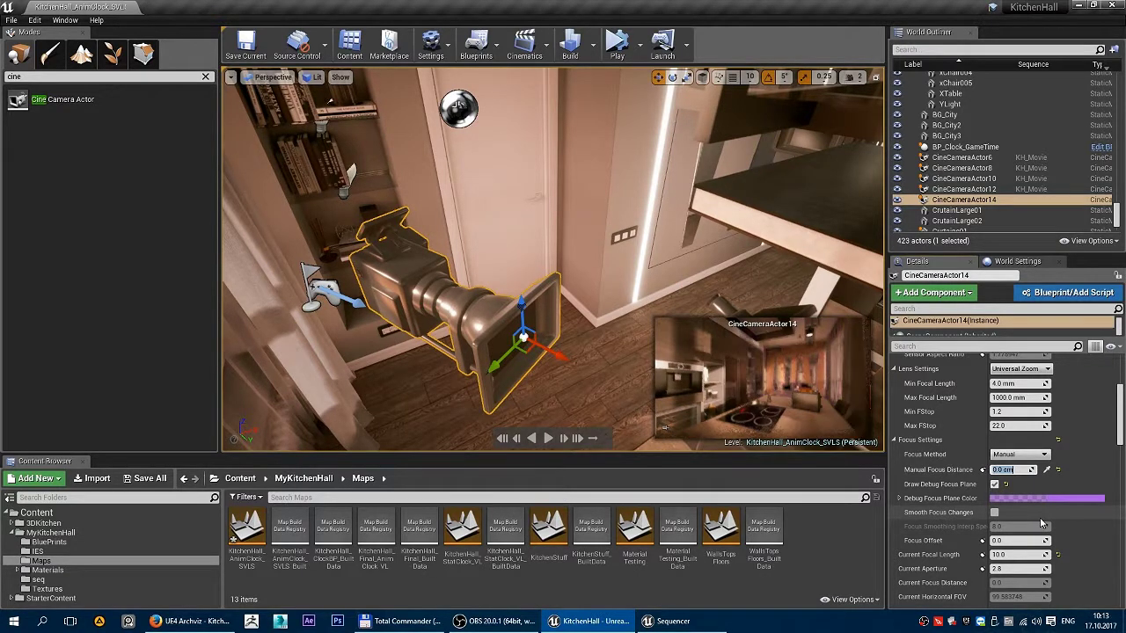
Set the manual focus distance to 200 cm and turn off the debug focus plane.
{"action": "left_click", "coordinate": [1019, 470]}
{"action": "type", "text": "240"}
{"action": "key", "text": "Return"}
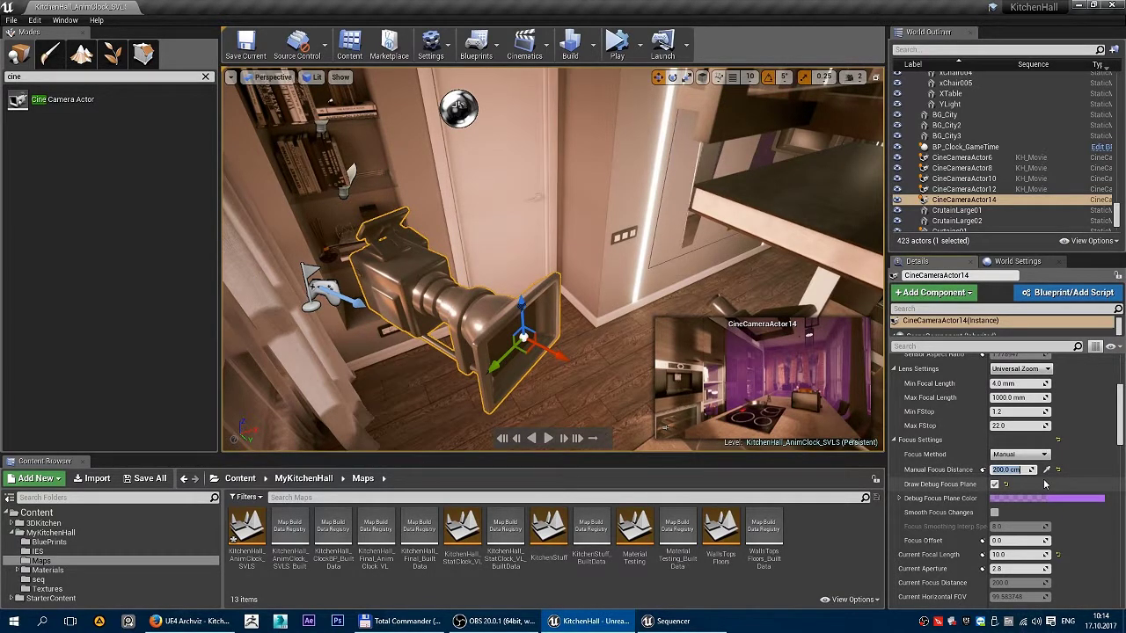
{"action": "left_click", "coordinate": [994, 483]}
{"action": "mouse_move", "coordinate": [1120, 438]}
{"action": "left_mouse_down"}
{"action": "mouse_move", "coordinate": [1121, 463]}
{"action": "mouse_move", "coordinate": [1119, 448]}
{"action": "left_mouse_up"}
{"action": "right_click_drag", "start_coordinate": [602, 339], "coordinate": [626, 293]}
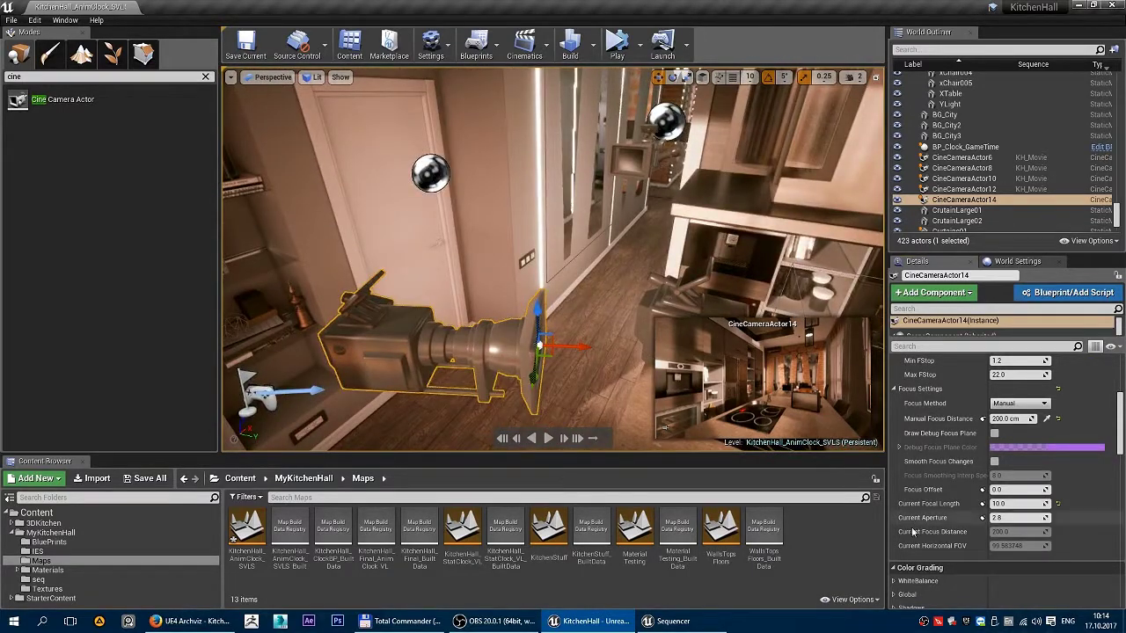
Add CineCameraActor14 to the KH_Movie camera cuts at 24.00.
{"action": "left_click", "coordinate": [671, 621]}
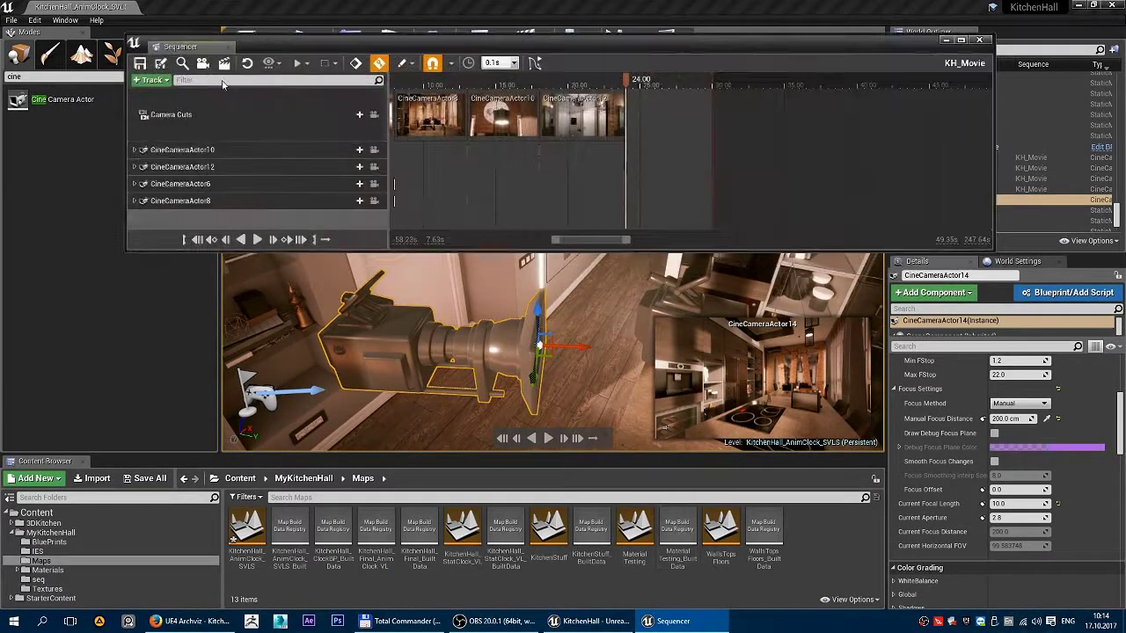
{"action": "left_click", "coordinate": [349, 116]}
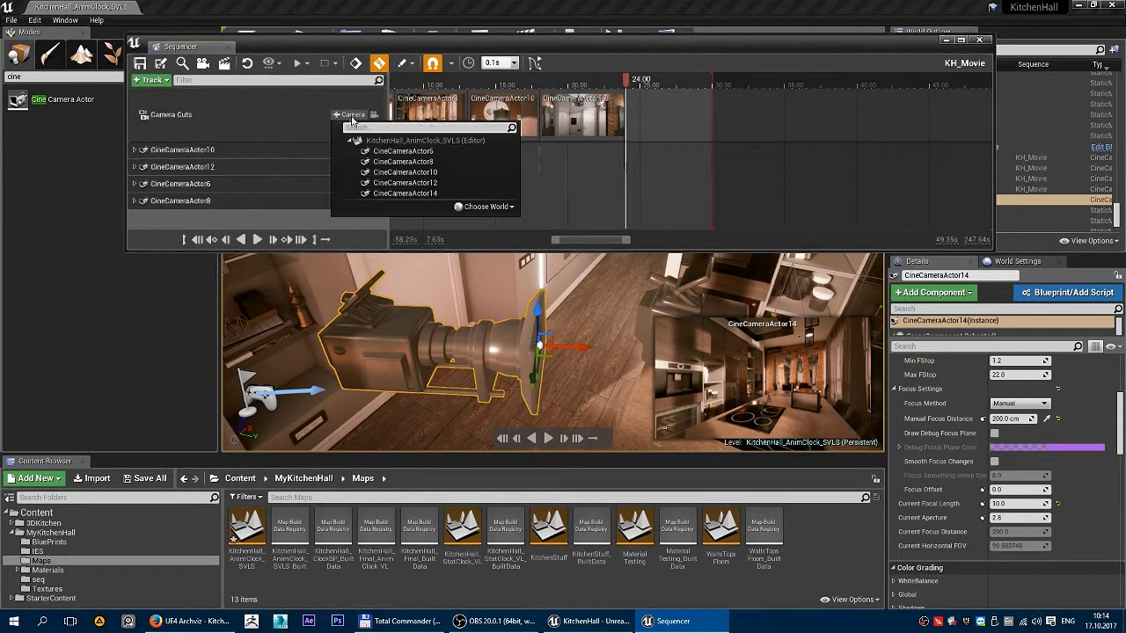
{"action": "left_click", "coordinate": [419, 192]}
{"action": "left_click", "coordinate": [222, 186]}
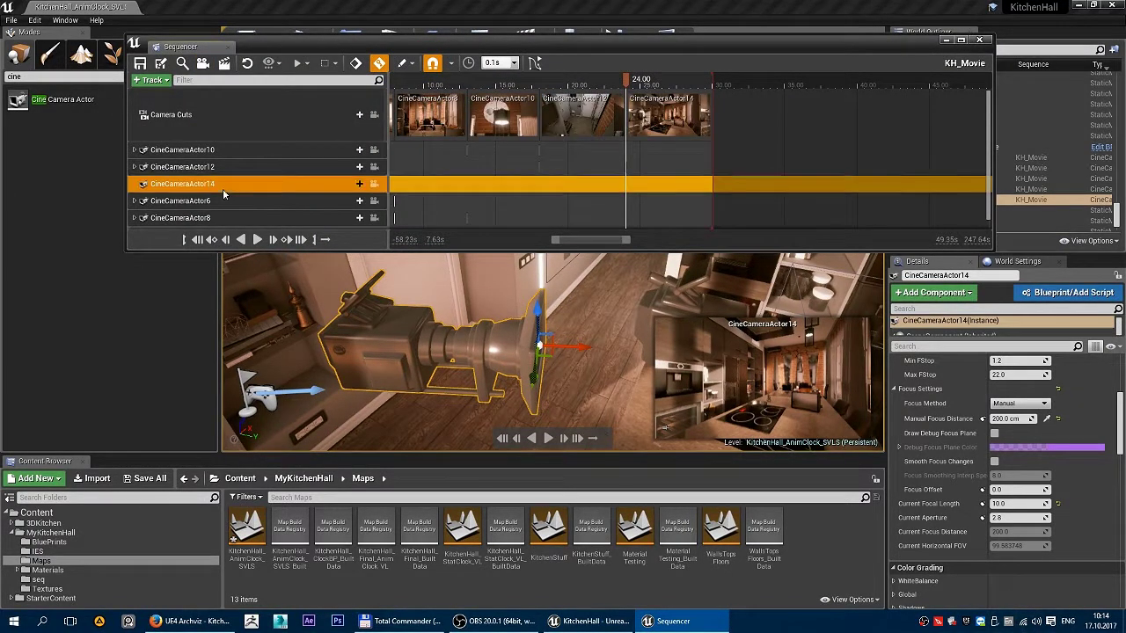
Add a Transform track to CineCameraActor14 and key its location at 24.00.
{"action": "left_click", "coordinate": [351, 183]}
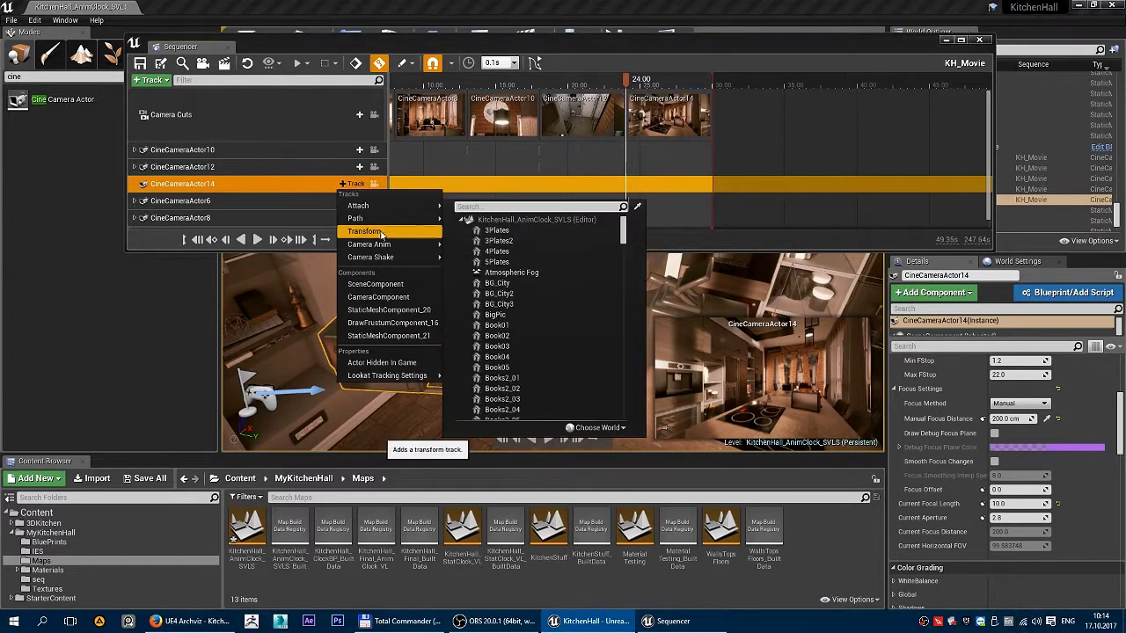
{"action": "left_click", "coordinate": [383, 230]}
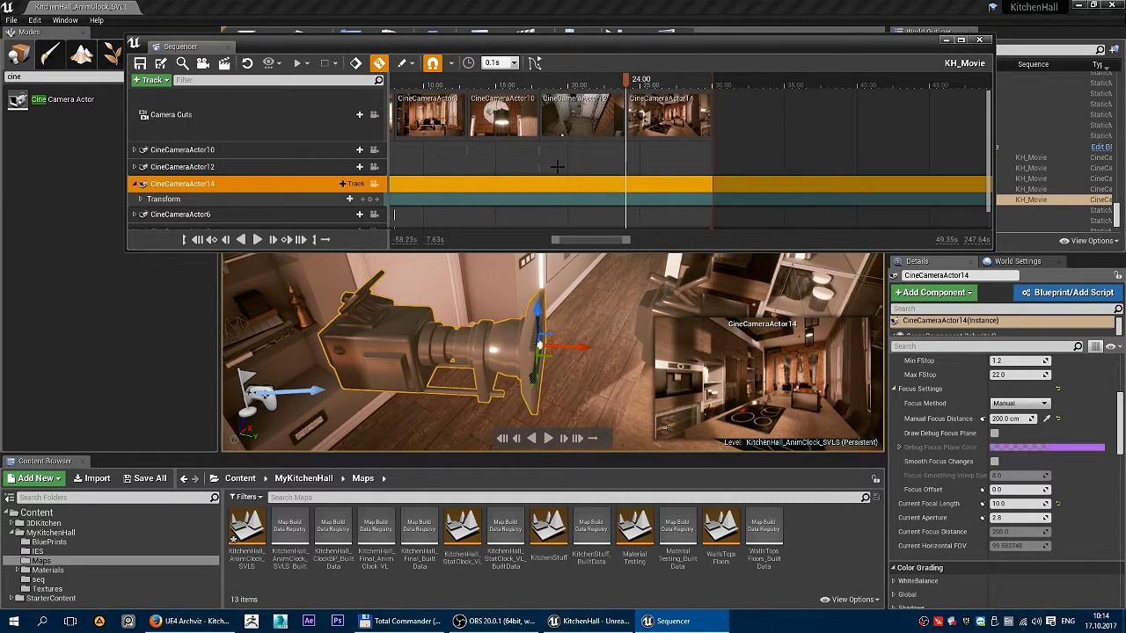
{"action": "left_click", "coordinate": [141, 200]}
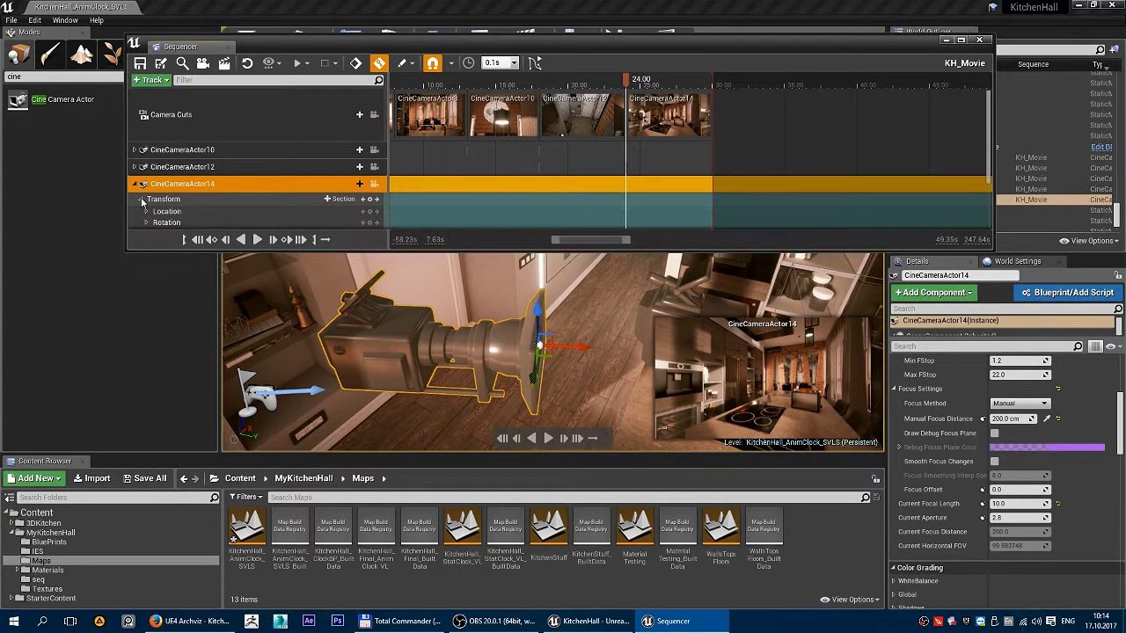
{"action": "scroll", "coordinate": [176, 185], "scroll_direction": "down", "scroll_amount": 2}
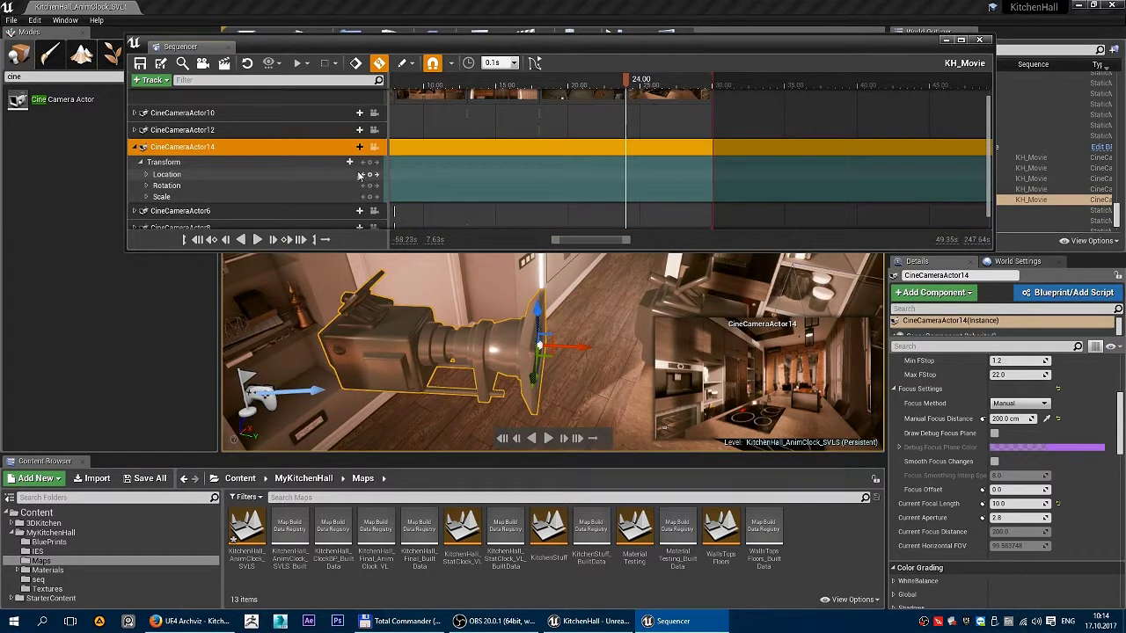
{"action": "left_click", "coordinate": [371, 175]}
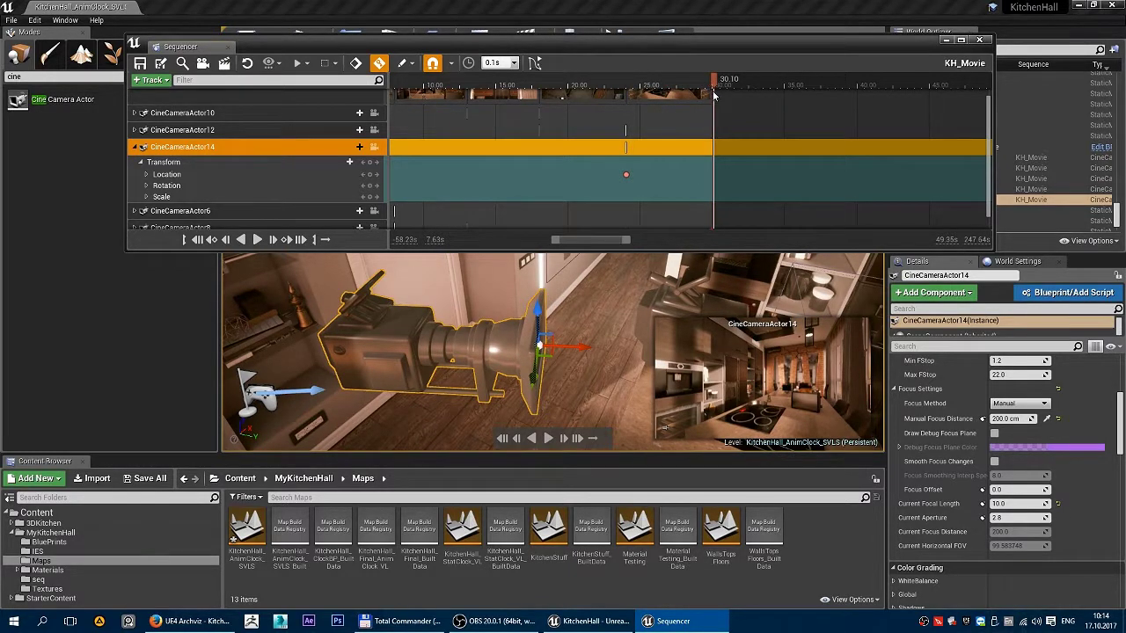
Move CineCameraActor14 back away from the kitchen, key its location at 30.00 and scrub through the camera move.
{"action": "mouse_move", "coordinate": [609, 350]}
{"action": "right_mouse_down"}
{"action": "mouse_move", "coordinate": [610, 321]}
{"action": "mouse_move", "coordinate": [610, 350]}
{"action": "right_mouse_up"}
{"action": "left_click_drag", "start_coordinate": [564, 329], "coordinate": [267, 327]}
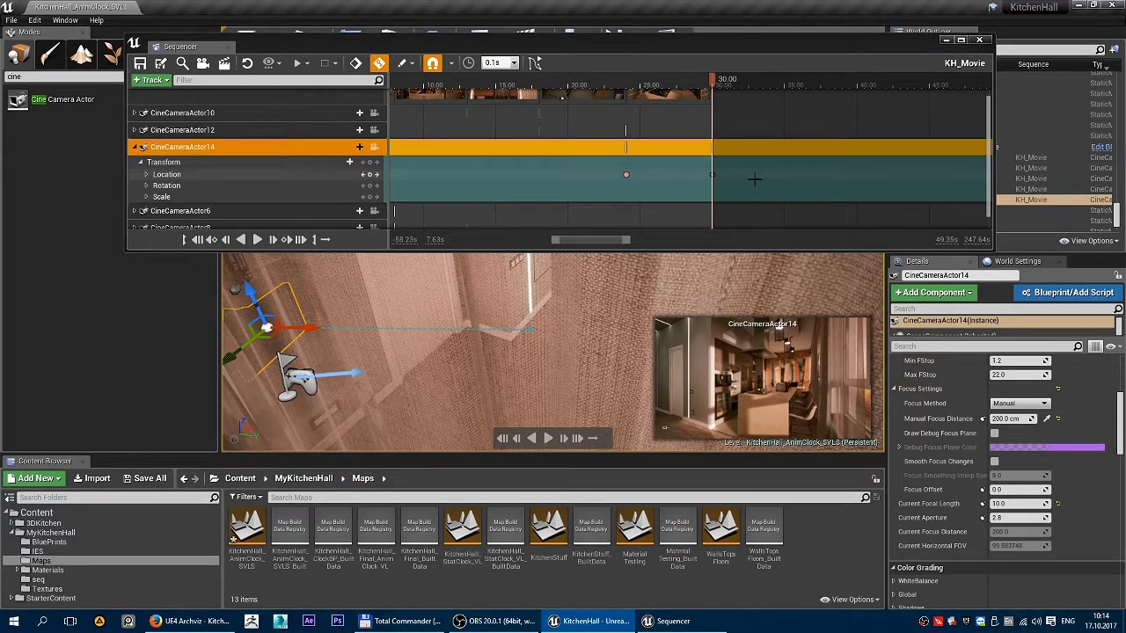
{"action": "left_click_drag", "start_coordinate": [715, 87], "coordinate": [660, 92]}
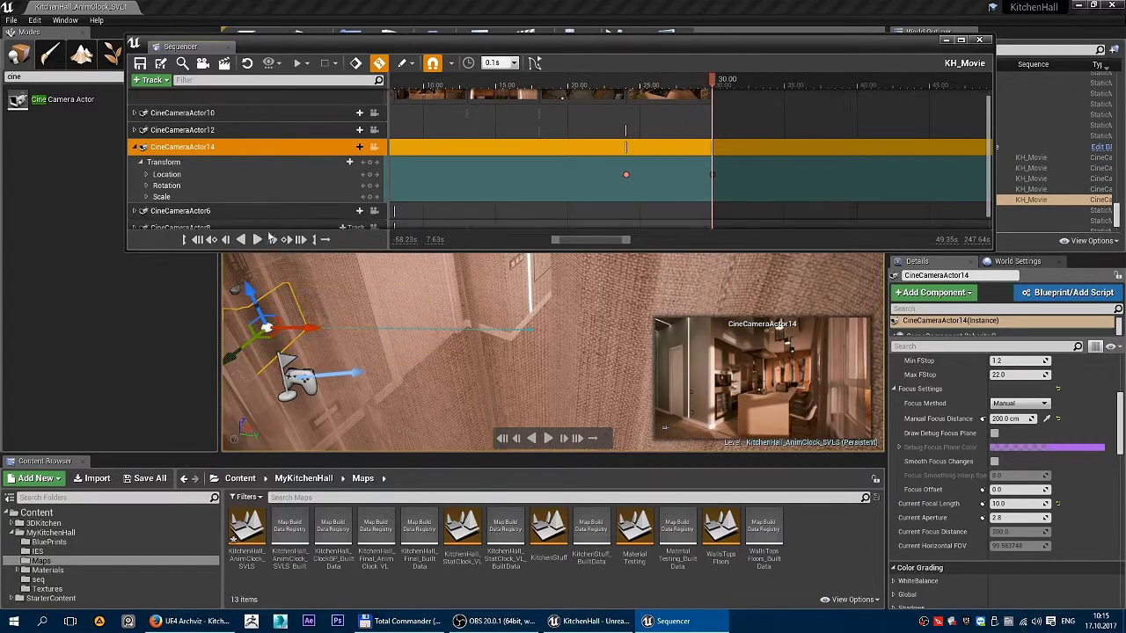
{"action": "left_click_drag", "start_coordinate": [676, 86], "coordinate": [498, 104]}
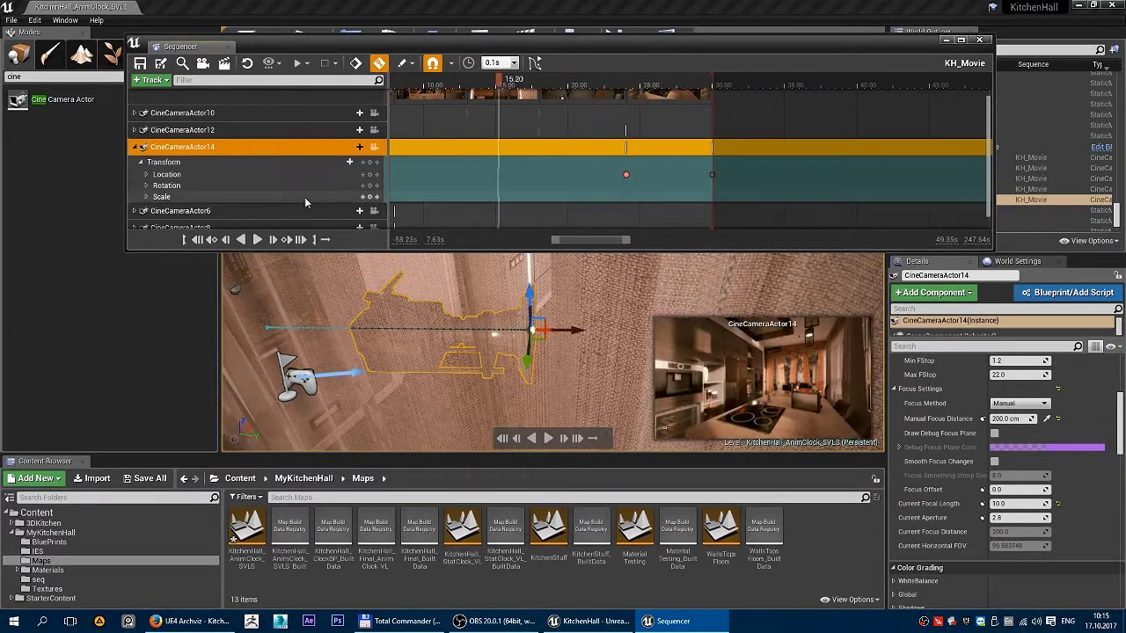
Collapse the CineCameraActor14 tracks and save the KH_Movie sequence and the level.
{"action": "left_click", "coordinate": [137, 147]}
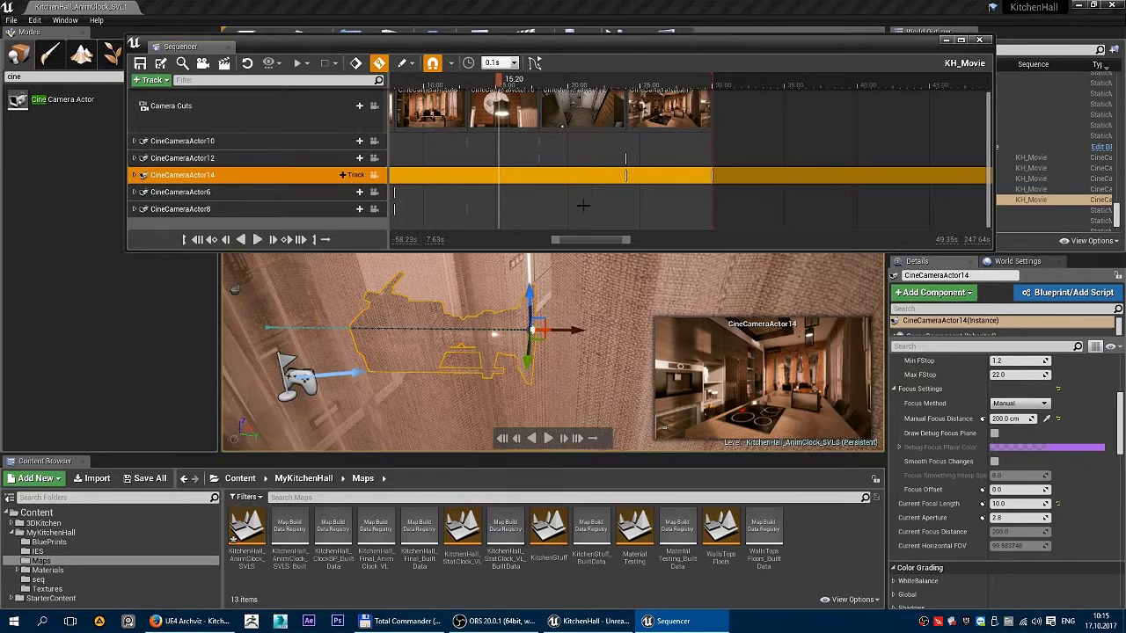
{"action": "left_click_drag", "start_coordinate": [556, 241], "coordinate": [454, 241]}
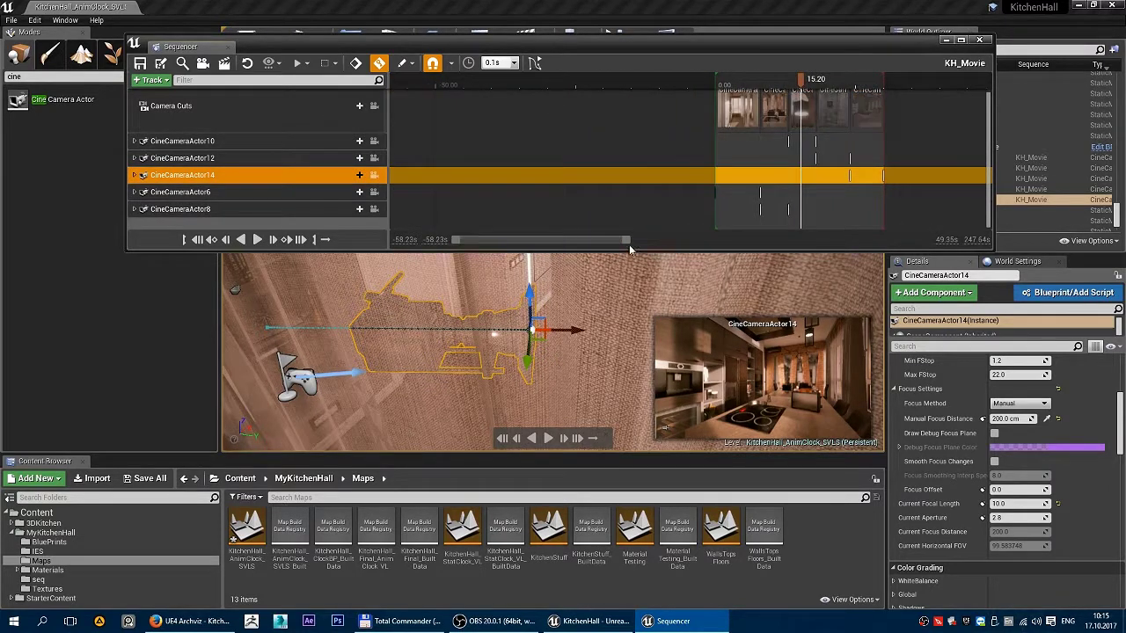
{"action": "mouse_move", "coordinate": [628, 241]}
{"action": "left_mouse_down"}
{"action": "mouse_move", "coordinate": [740, 242]}
{"action": "mouse_move", "coordinate": [628, 241]}
{"action": "left_mouse_up"}
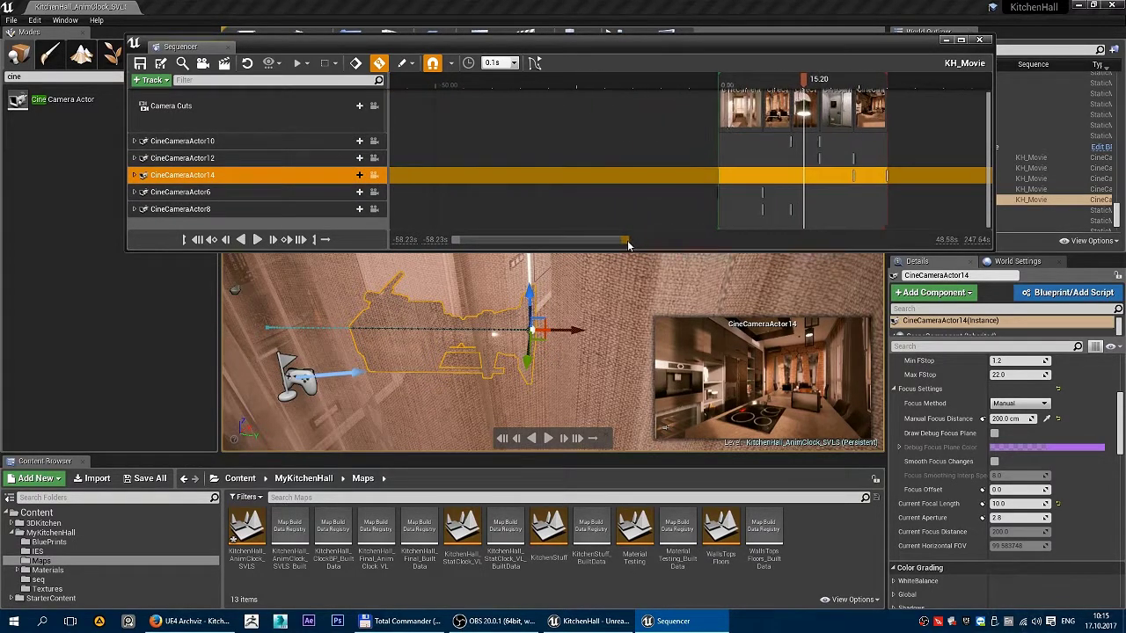
{"action": "scroll", "coordinate": [820, 136], "scroll_direction": "up", "scroll_amount": 3, "text": "ctrl"}
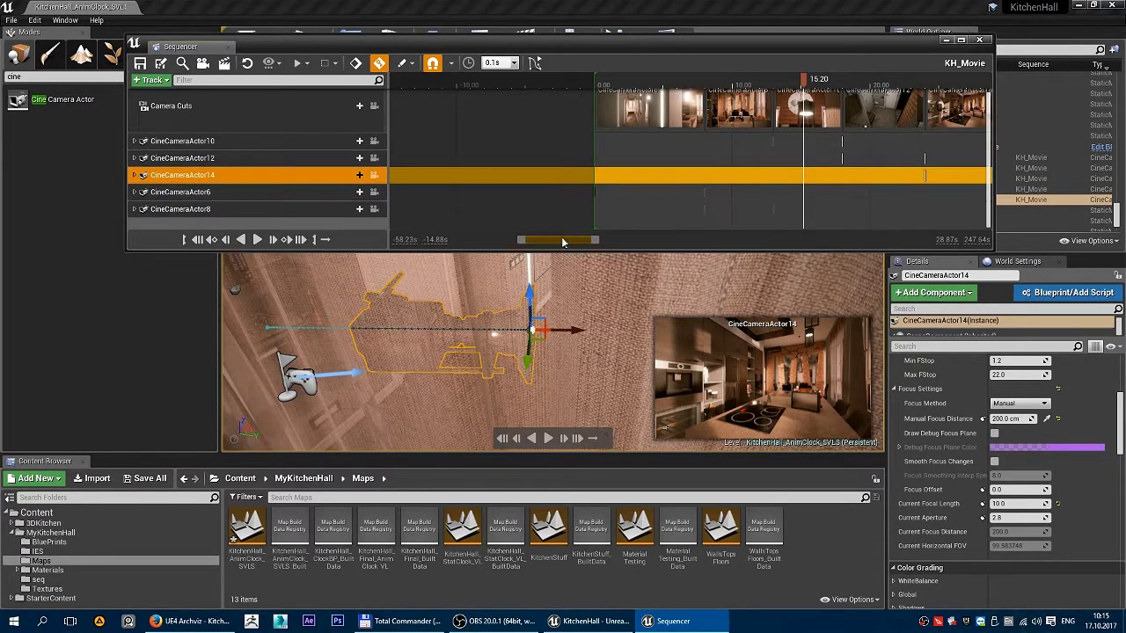
{"action": "left_click_drag", "start_coordinate": [563, 241], "coordinate": [578, 240]}
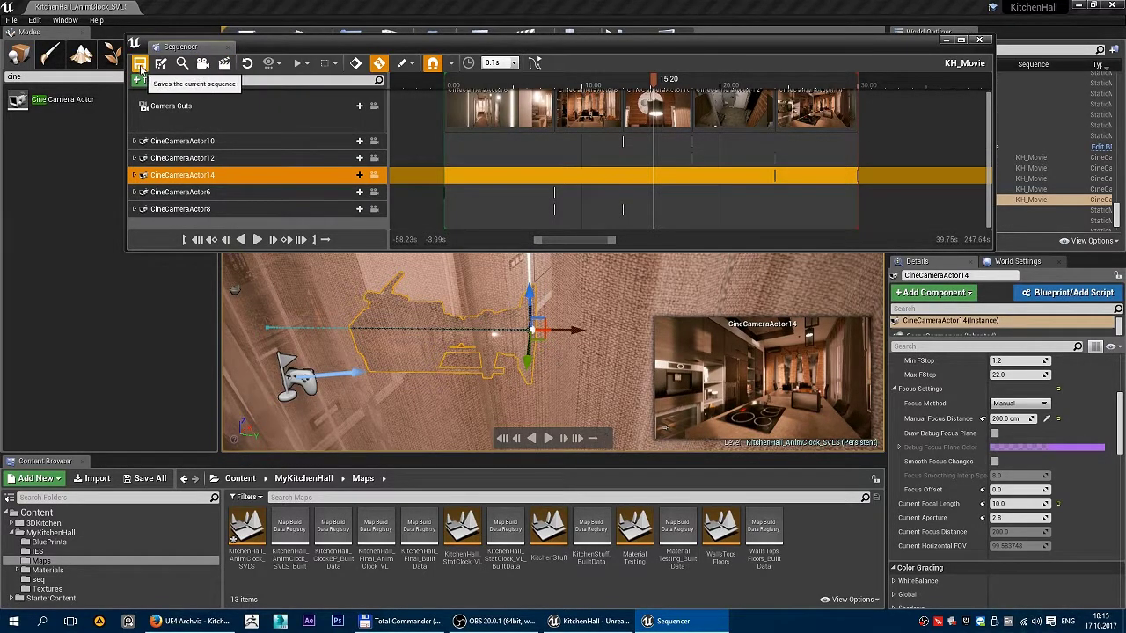
{"action": "left_click_drag", "start_coordinate": [308, 51], "coordinate": [309, 68]}
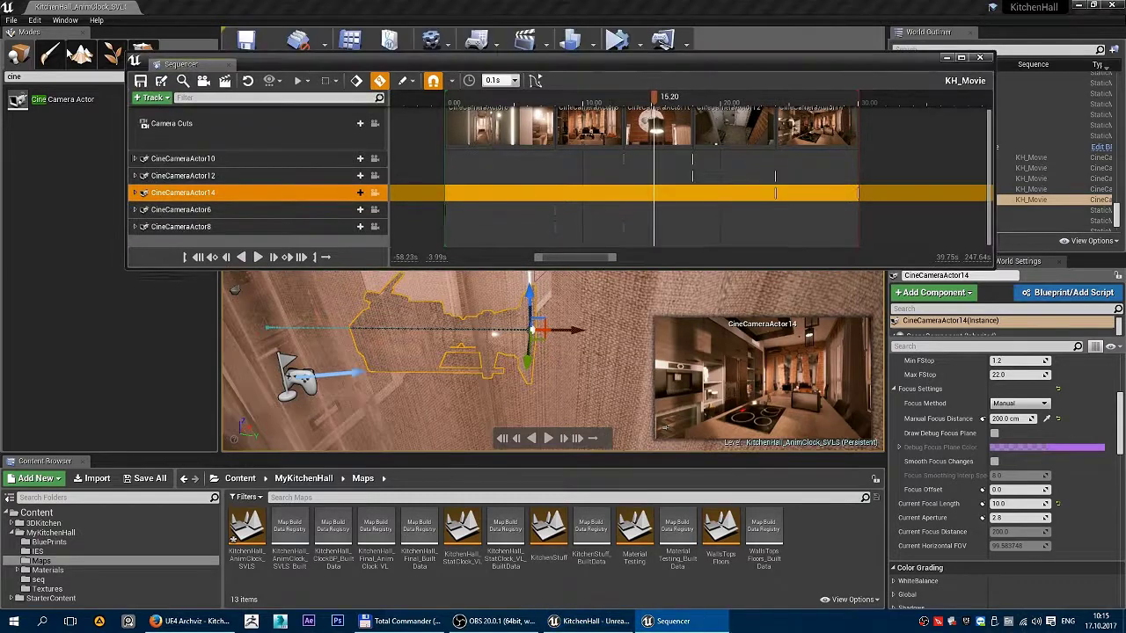
{"action": "left_click", "coordinate": [10, 20]}
{"action": "left_click", "coordinate": [54, 118]}
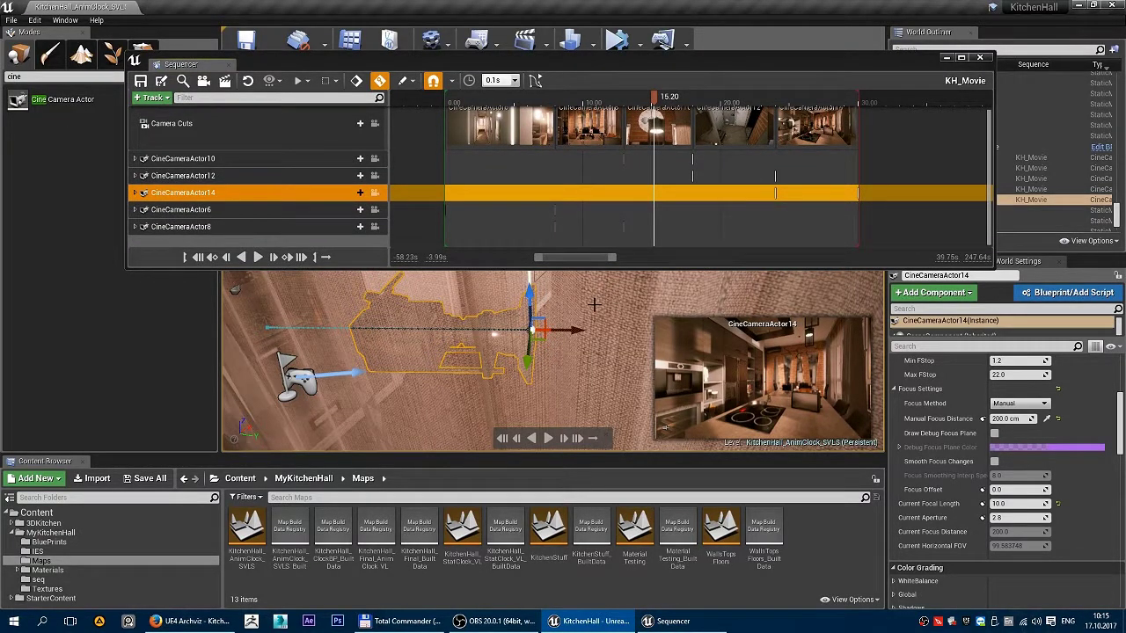
Lock the viewport to the Camera Cuts track and minimise the Sequencer window to reveal the viewport.
{"action": "left_click_drag", "start_coordinate": [655, 97], "coordinate": [621, 100]}
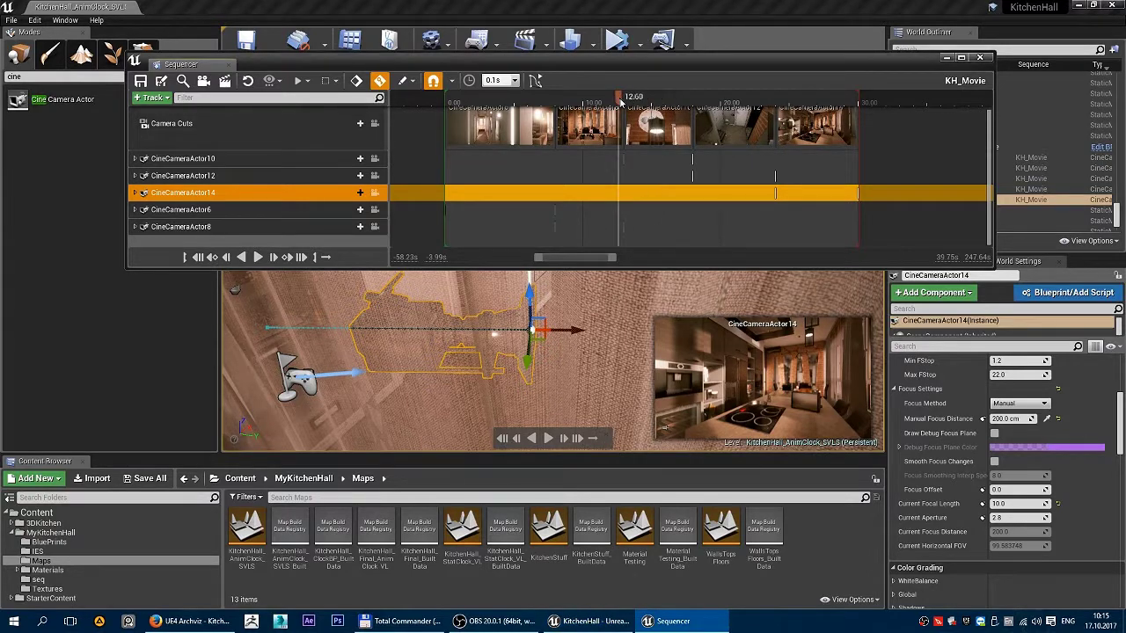
{"action": "left_click", "coordinate": [376, 126]}
{"action": "left_click_drag", "start_coordinate": [720, 58], "coordinate": [729, 384]}
{"action": "left_click", "coordinate": [955, 385]}
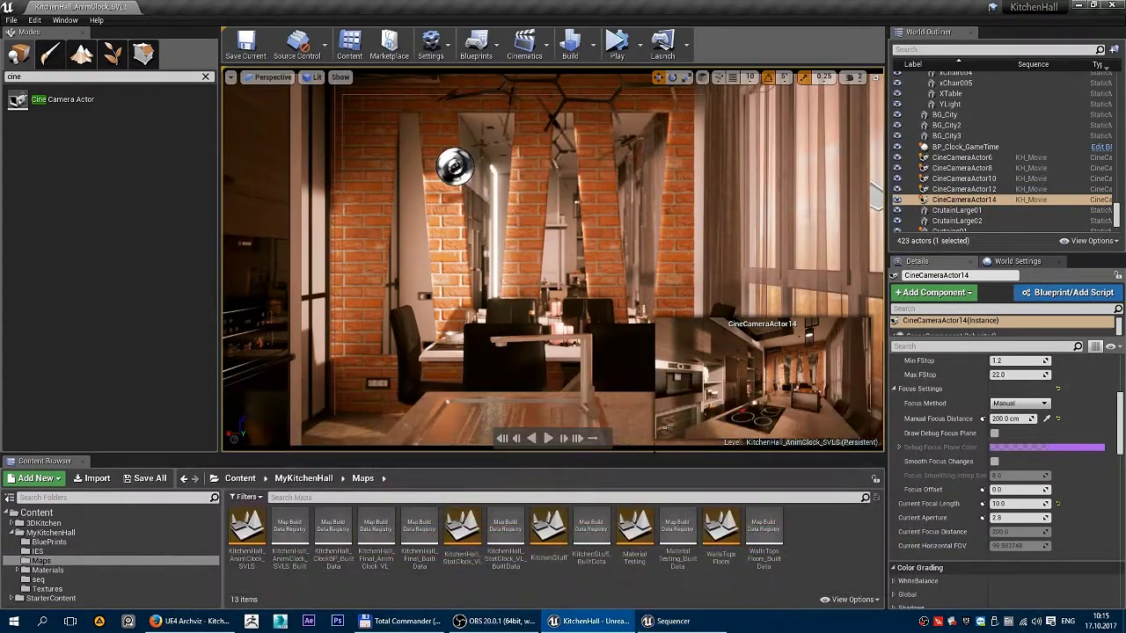
Clear the actor selection to remove the CineCameraActor14 preview from the viewport.
{"action": "mouse_move", "coordinate": [665, 428]}
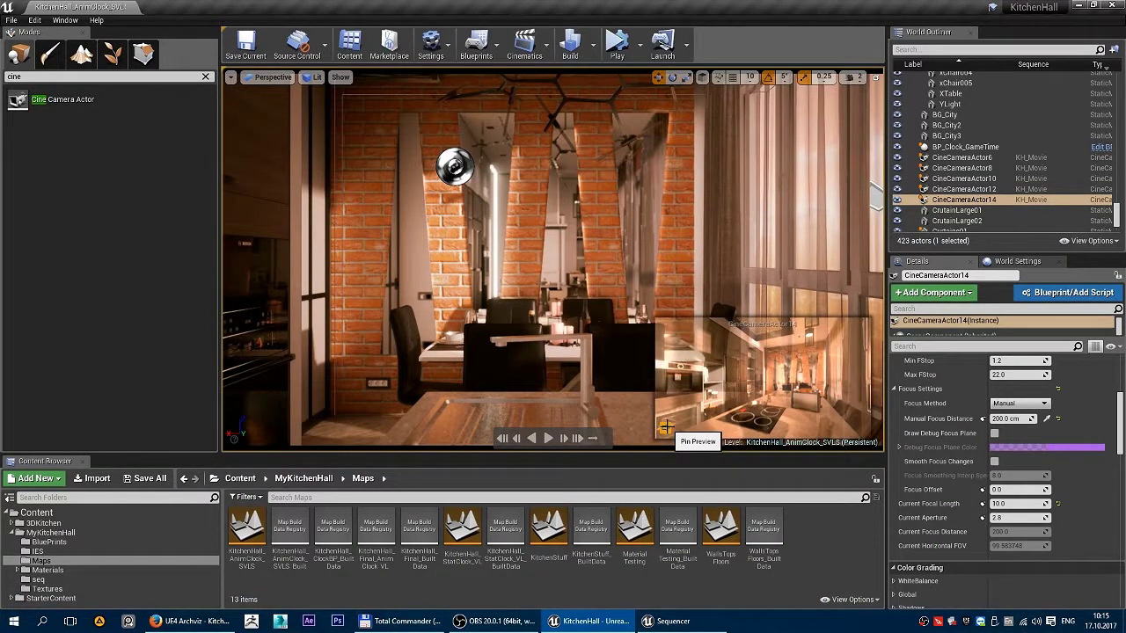
{"action": "left_click", "coordinate": [587, 346]}
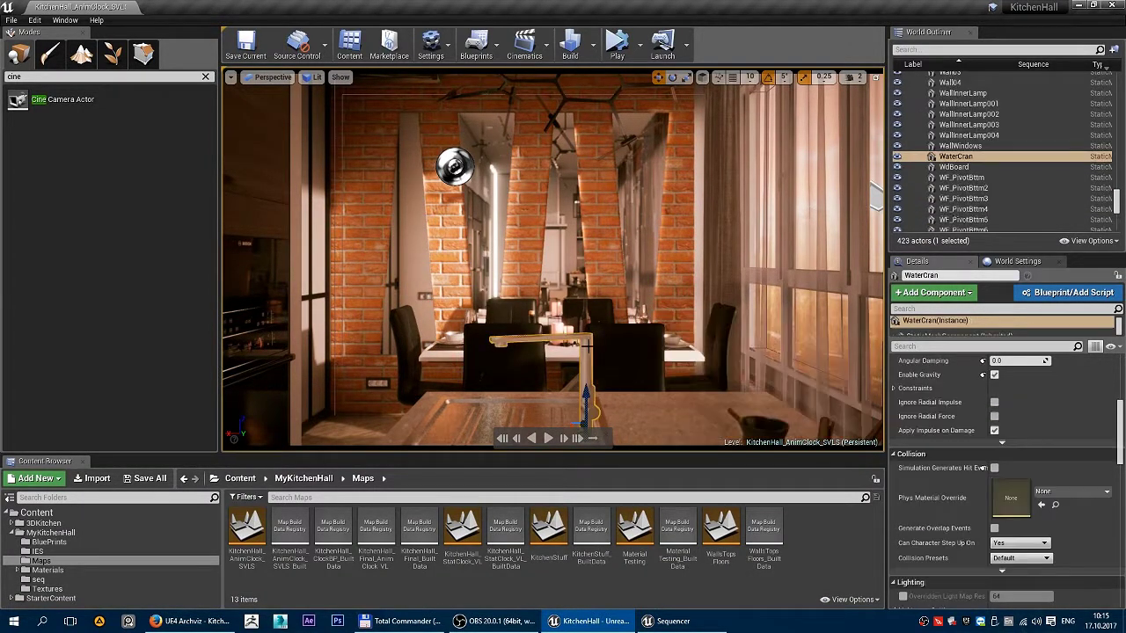
{"action": "key", "text": "Escape"}
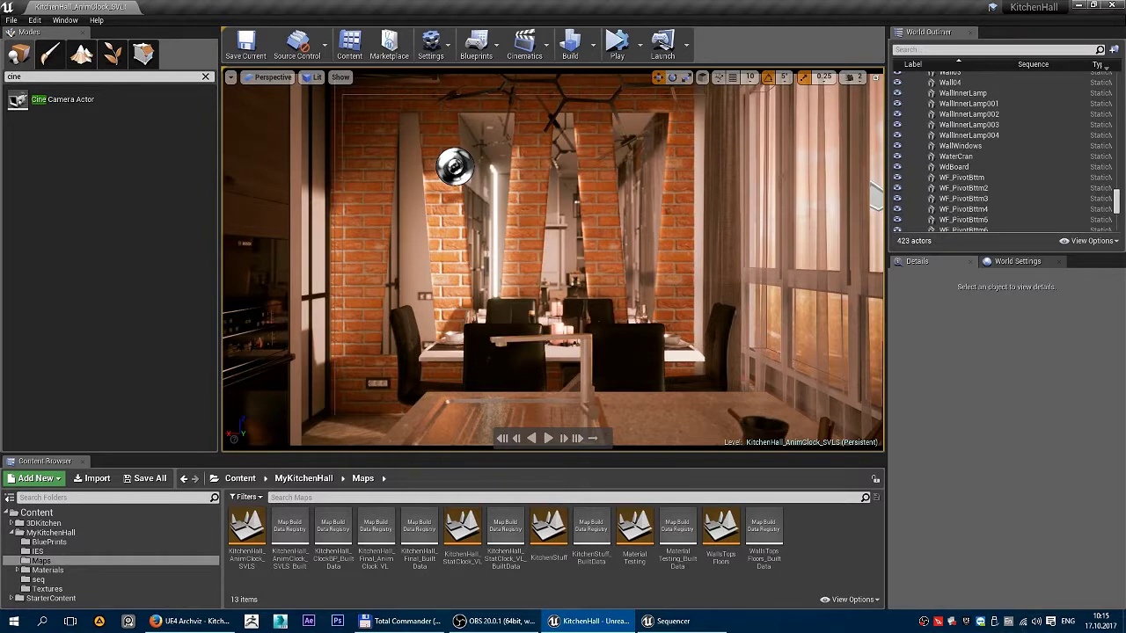
Rewind KH_Movie to 0.00 and play the whole sequence in the unobstructed viewport.
{"action": "left_click", "coordinate": [548, 439]}
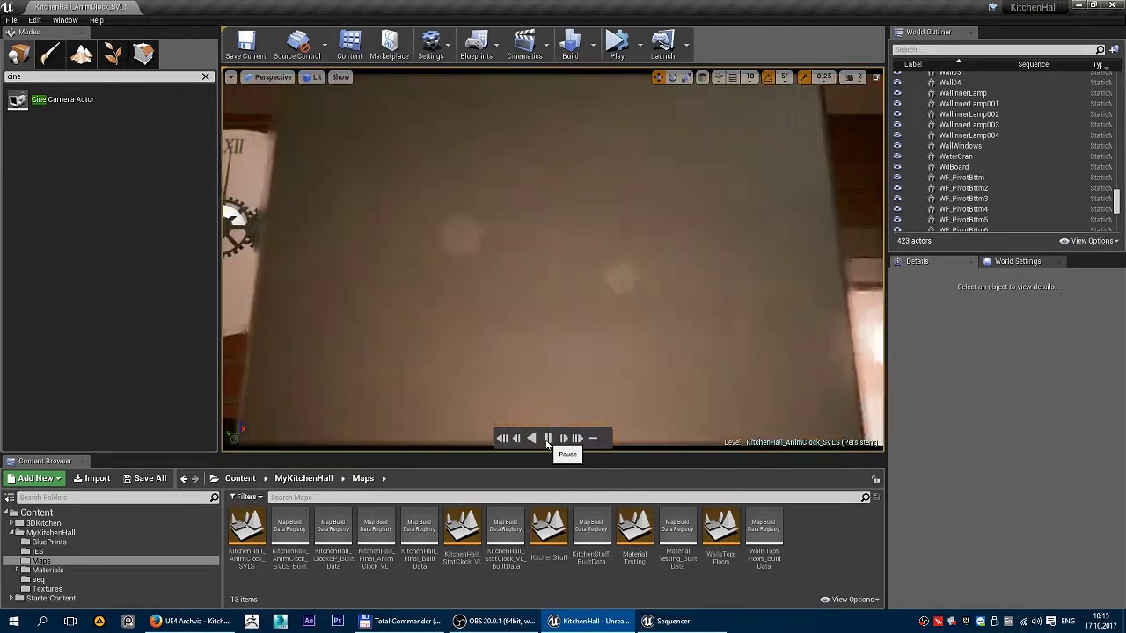
{"action": "left_click", "coordinate": [673, 621]}
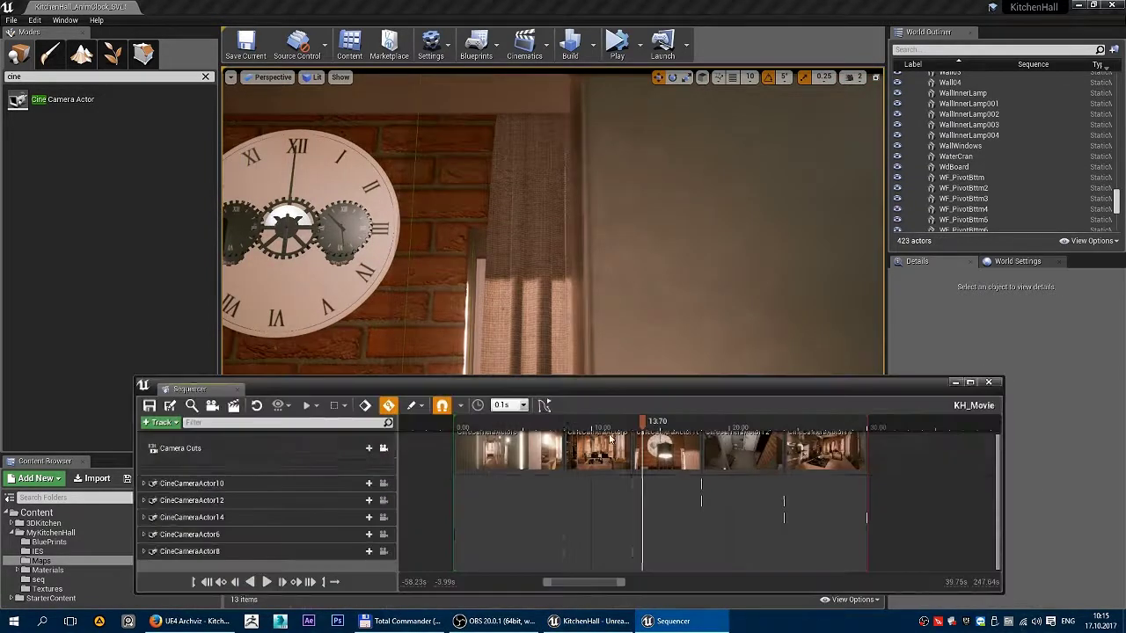
{"action": "left_click_drag", "start_coordinate": [637, 426], "coordinate": [482, 423]}
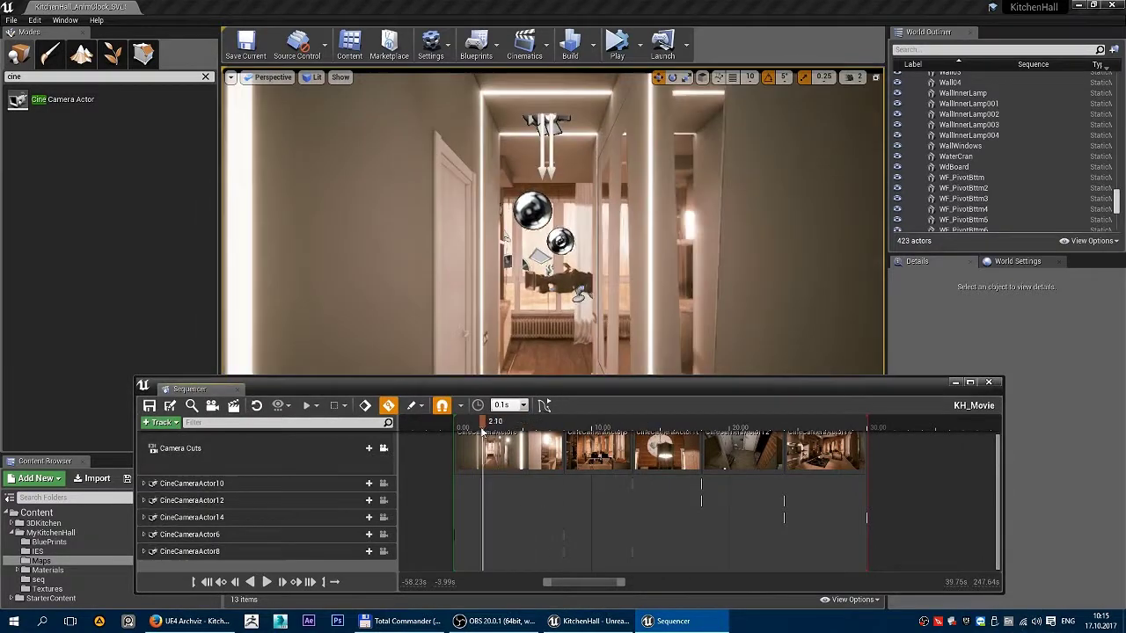
{"action": "left_click", "coordinate": [208, 583]}
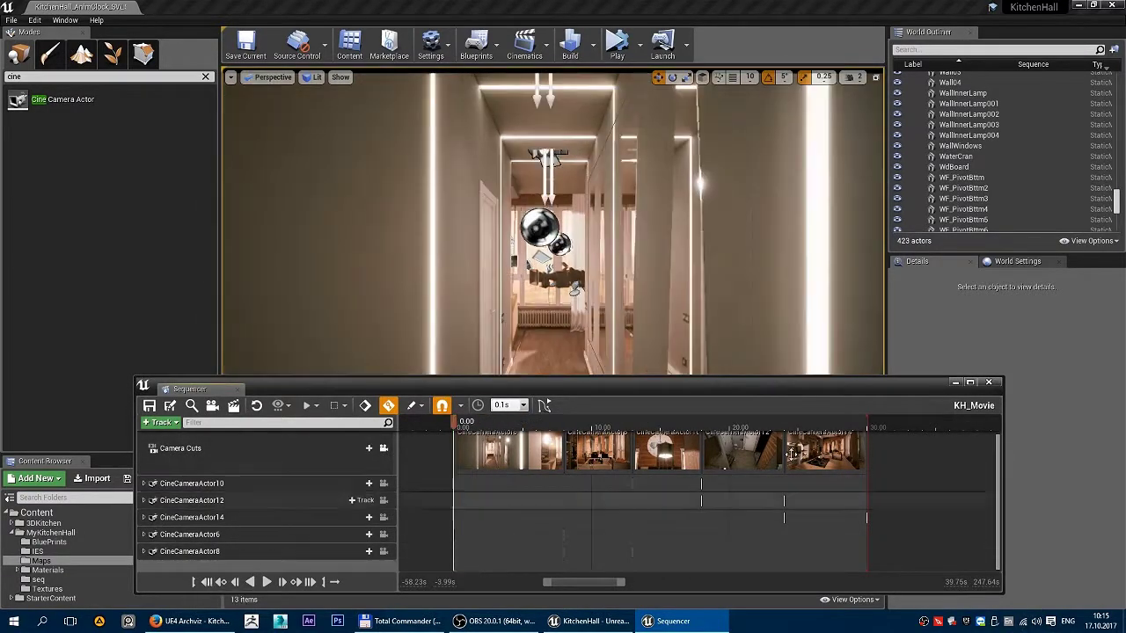
{"action": "left_click", "coordinate": [954, 382]}
{"action": "left_click", "coordinate": [548, 438]}
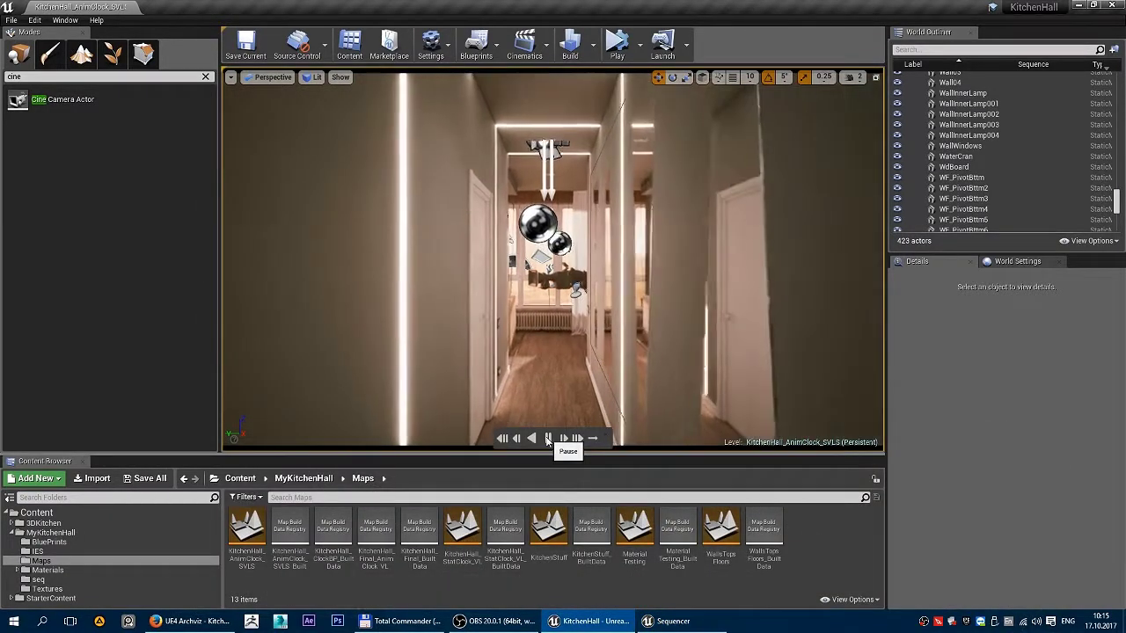
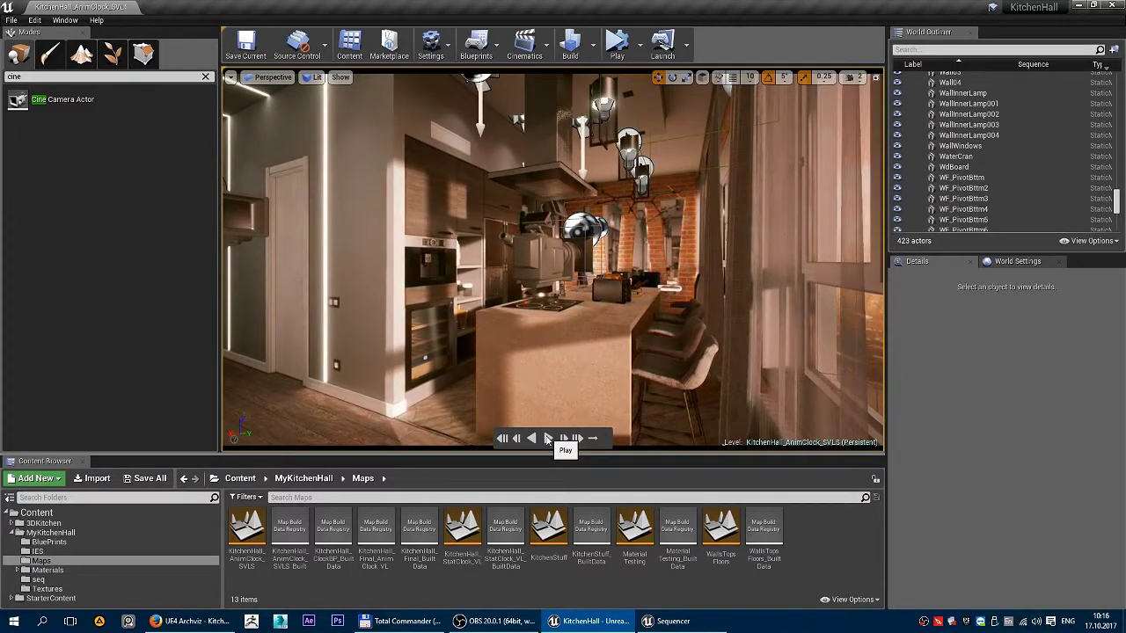
Return the playhead to 0.00, add a Fade track to KH_Movie and set its value to 1.0.
{"action": "left_click", "coordinate": [703, 628]}
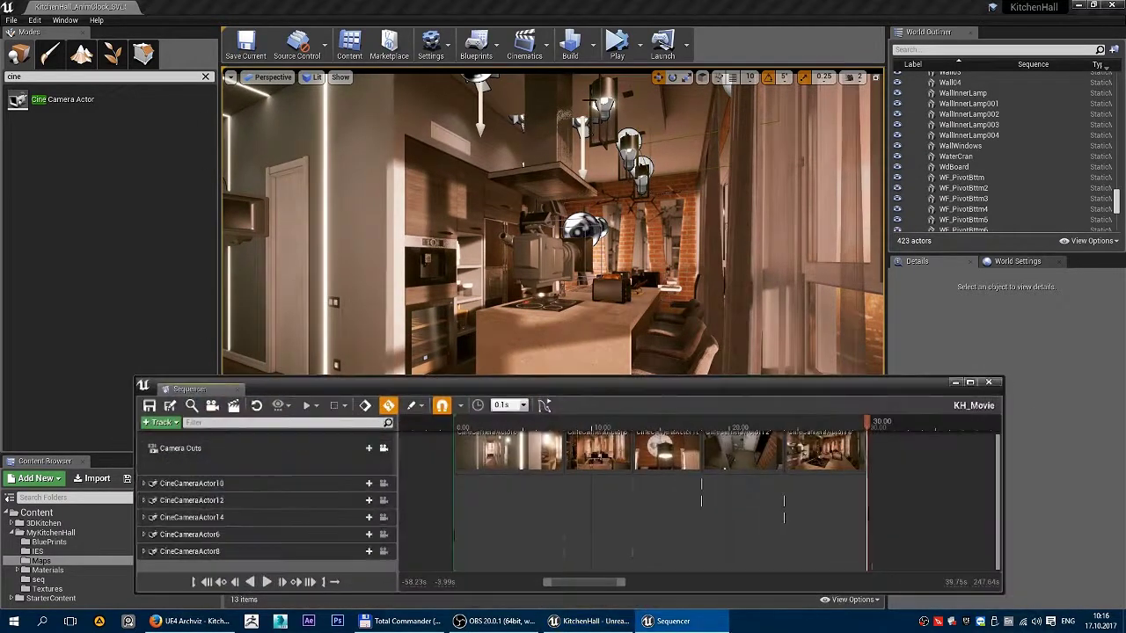
{"action": "left_click_drag", "start_coordinate": [567, 388], "coordinate": [556, 212]}
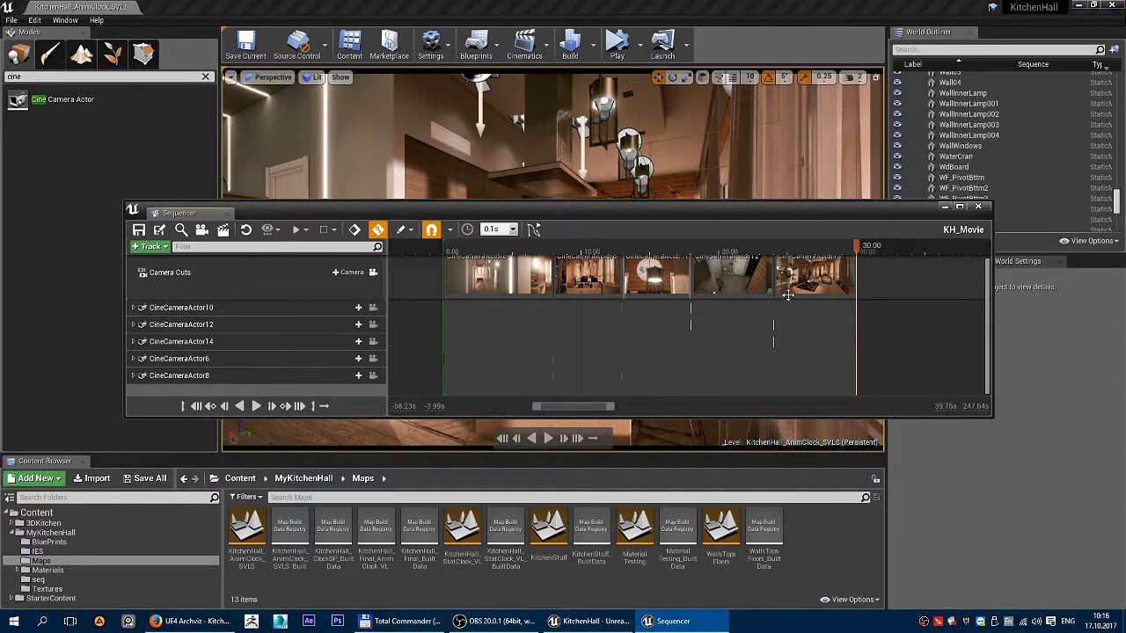
{"action": "left_click_drag", "start_coordinate": [859, 252], "coordinate": [456, 262]}
{"action": "left_click", "coordinate": [197, 406]}
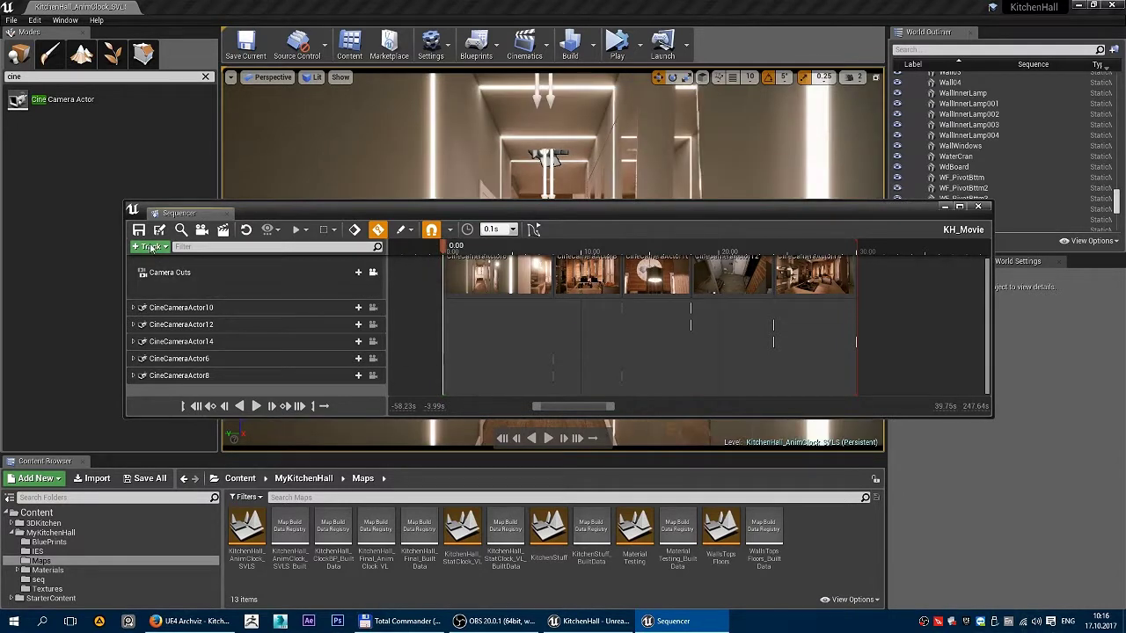
{"action": "left_click", "coordinate": [157, 248]}
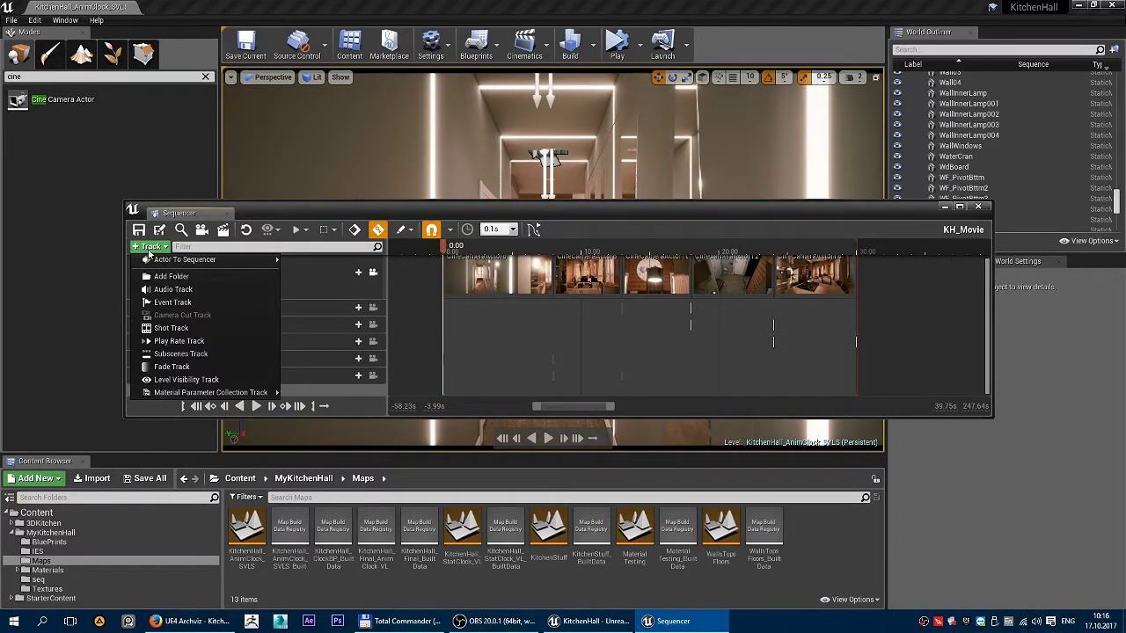
{"action": "left_click", "coordinate": [176, 366]}
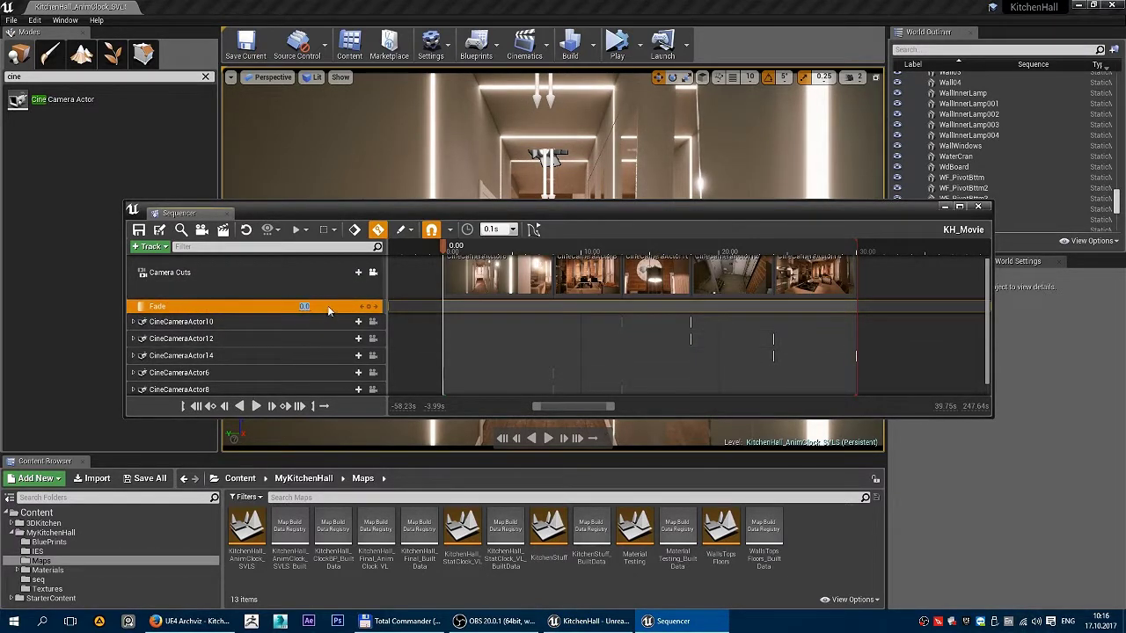
{"action": "left_click_drag", "start_coordinate": [328, 310], "coordinate": [347, 310]}
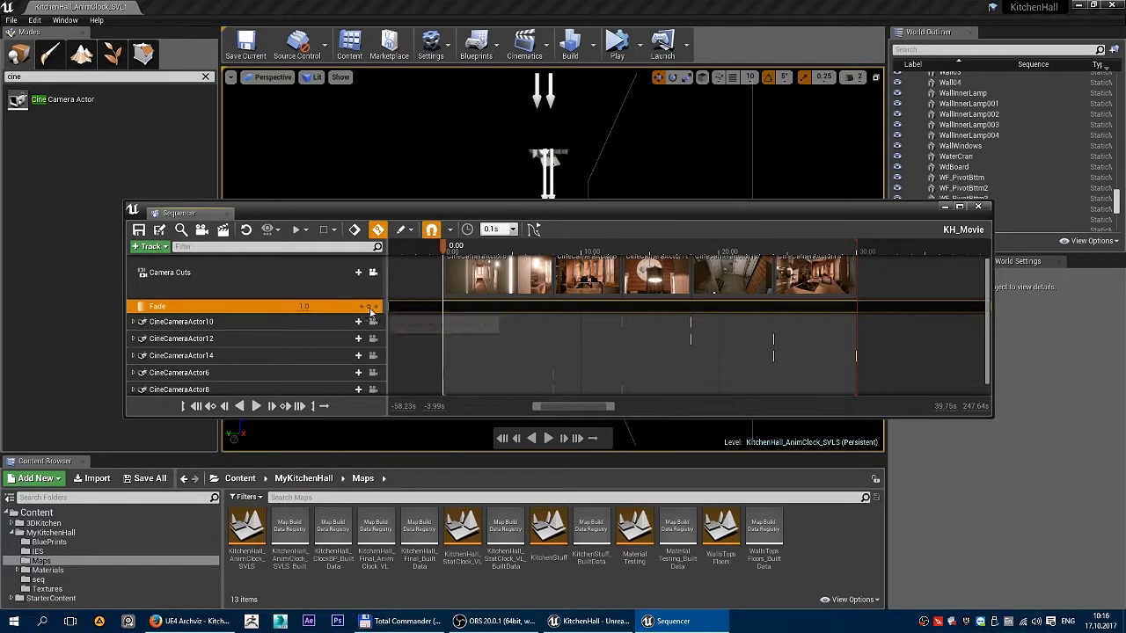
Key the Fade track at 1.0 at 0.00 and at 0.0 at 0.20 to start a fade-in.
{"action": "left_click", "coordinate": [370, 307]}
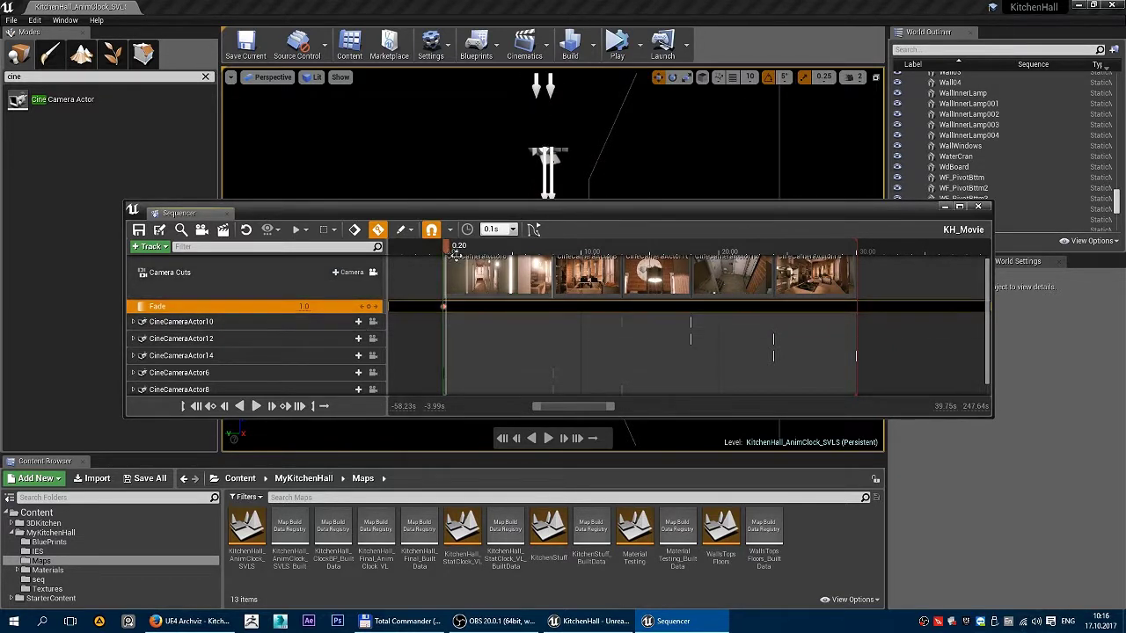
{"action": "left_click", "coordinate": [306, 309]}
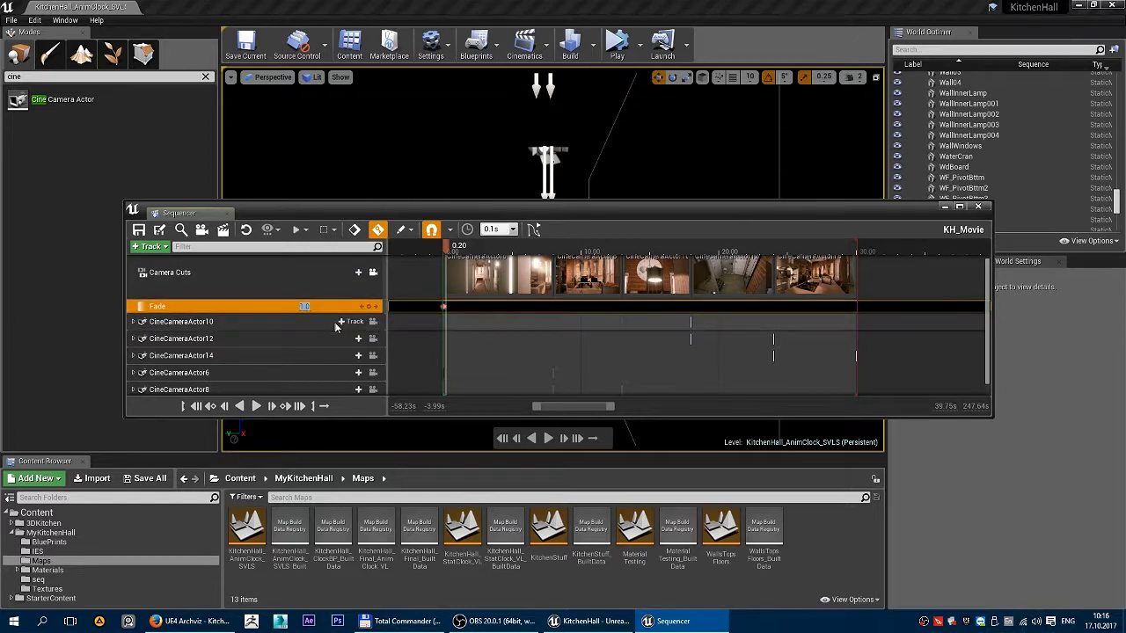
{"action": "type", "text": "0"}
{"action": "key", "text": "Return"}
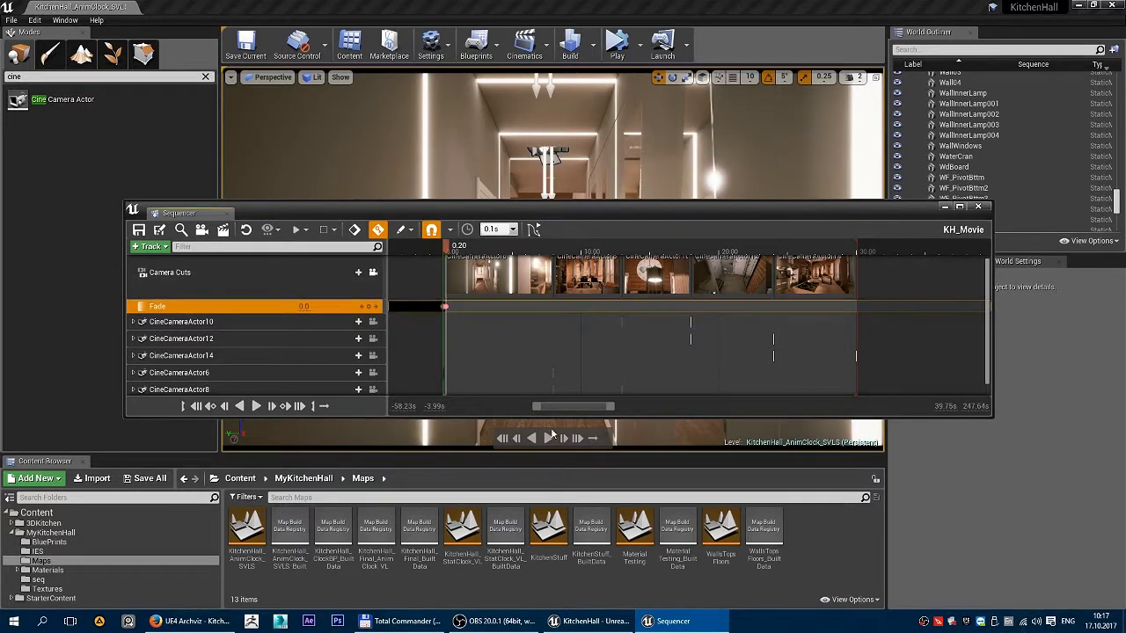
Rewind KH_Movie to 0.00, play the short opening fade and scrub back to 0.40.
{"action": "left_click", "coordinate": [502, 438]}
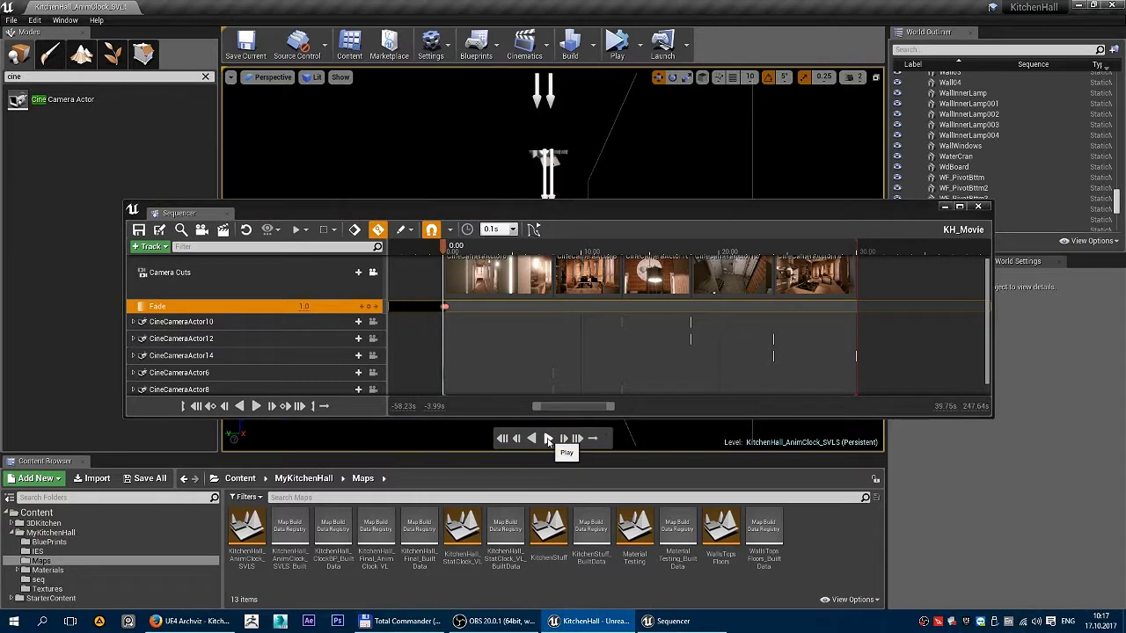
{"action": "left_click", "coordinate": [548, 438]}
{"action": "left_click", "coordinate": [453, 253]}
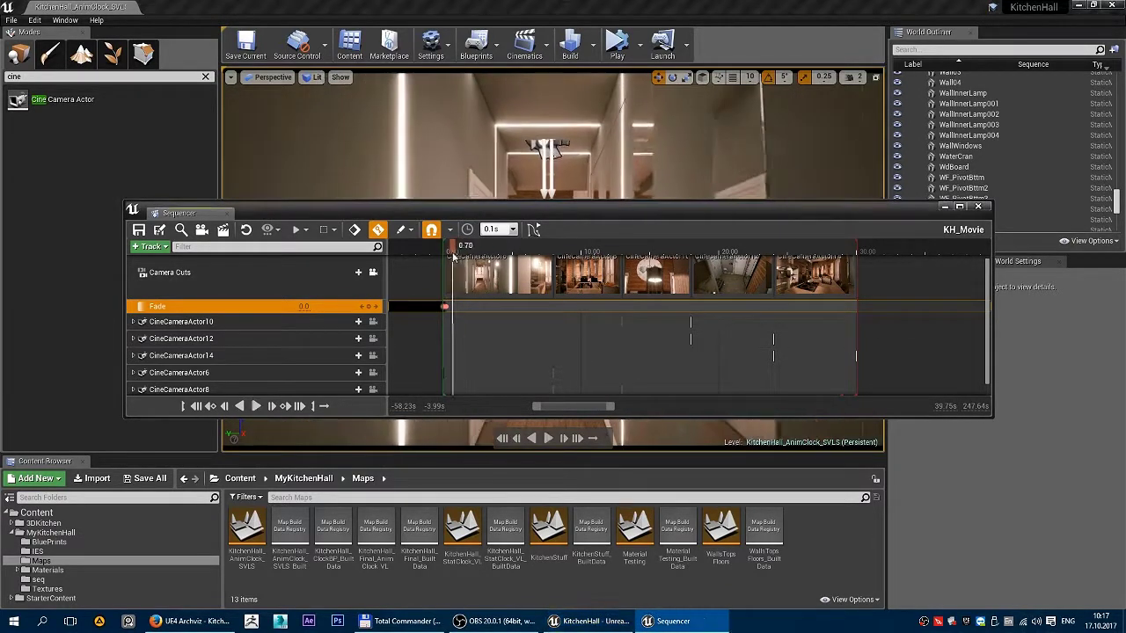
{"action": "left_click_drag", "start_coordinate": [453, 257], "coordinate": [449, 255]}
Lengthen the opening fade-in by moving its second Fade key to 1.00, and scrub across it.
{"action": "scroll", "coordinate": [448, 299], "scroll_direction": "up", "scroll_amount": 3, "text": "ctrl"}
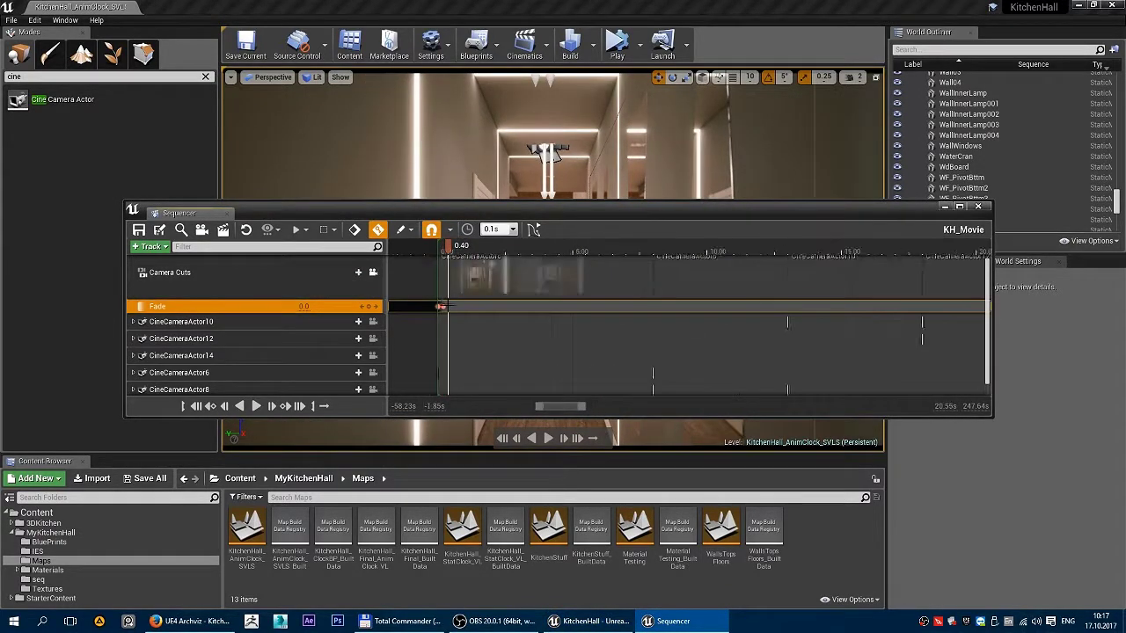
{"action": "scroll", "coordinate": [442, 307], "scroll_direction": "up", "scroll_amount": 3}
{"action": "left_click_drag", "start_coordinate": [435, 306], "coordinate": [497, 309]}
{"action": "left_click_drag", "start_coordinate": [498, 253], "coordinate": [414, 255]}
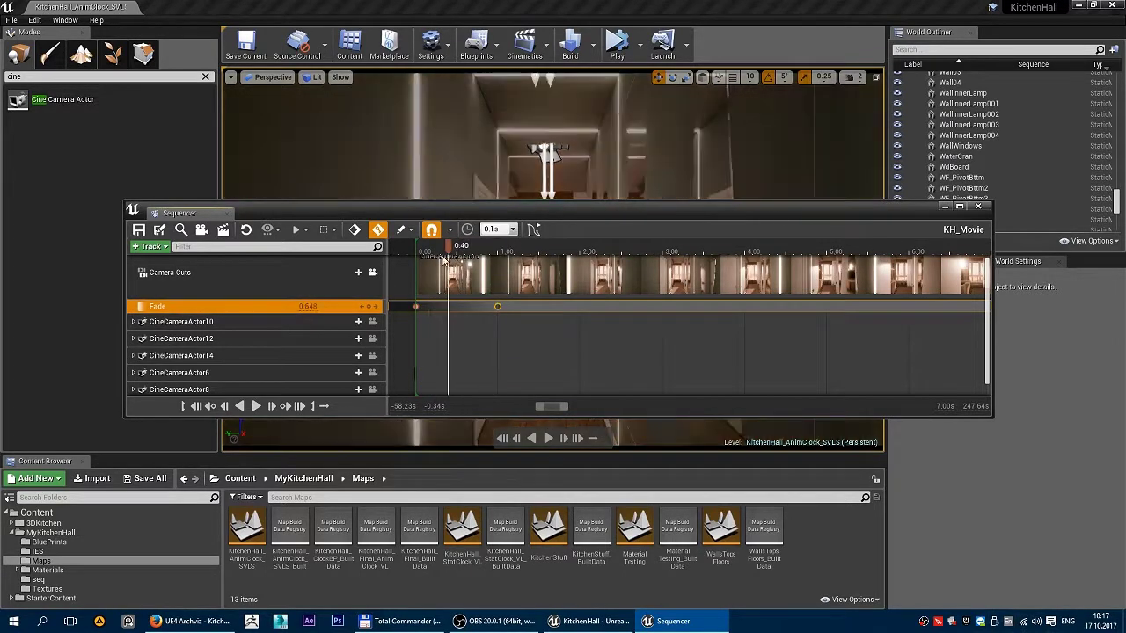
Move the Sequencer window down to uncover the viewport and play the opening fade-in from 0.00.
{"action": "left_click", "coordinate": [547, 439]}
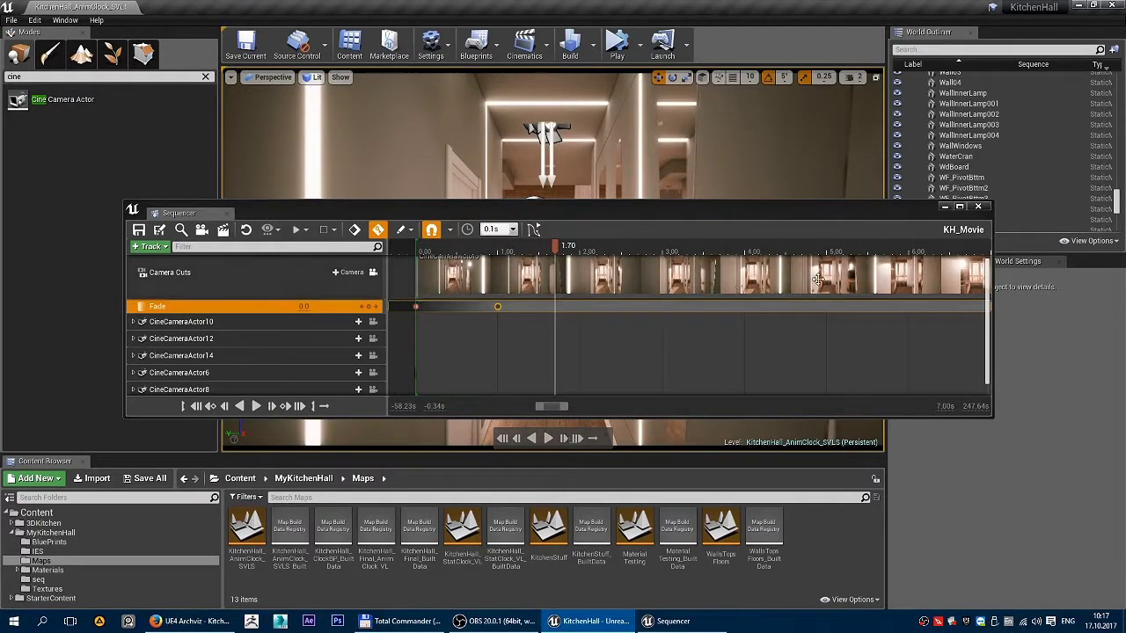
{"action": "left_click_drag", "start_coordinate": [741, 364], "coordinate": [724, 413]}
{"action": "left_click_drag", "start_coordinate": [489, 447], "coordinate": [354, 471]}
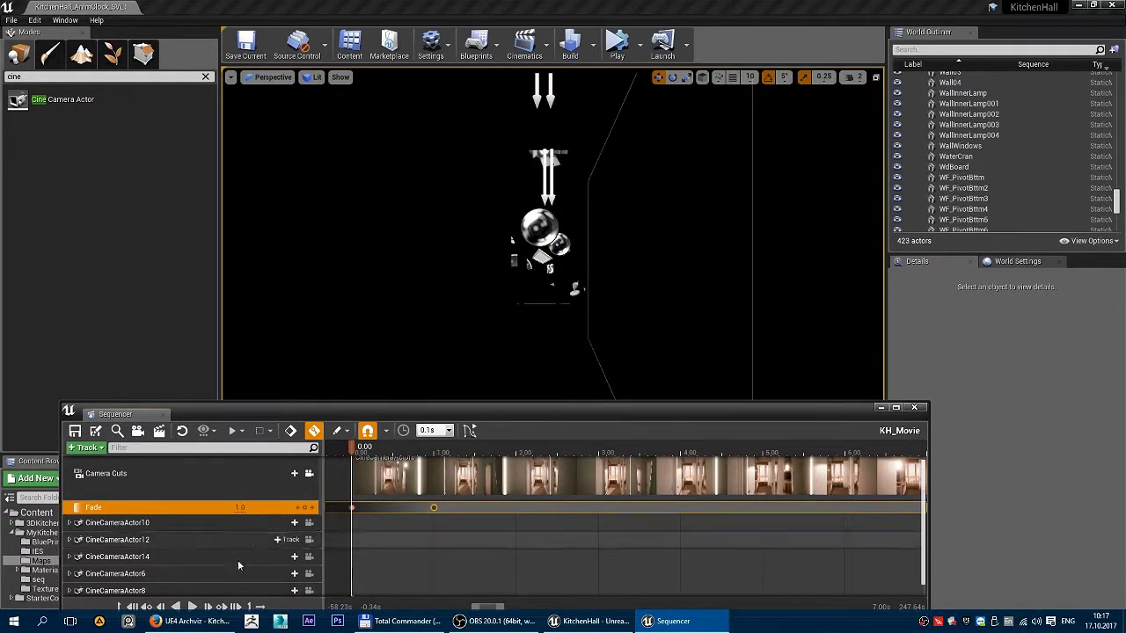
{"action": "left_click", "coordinate": [192, 607]}
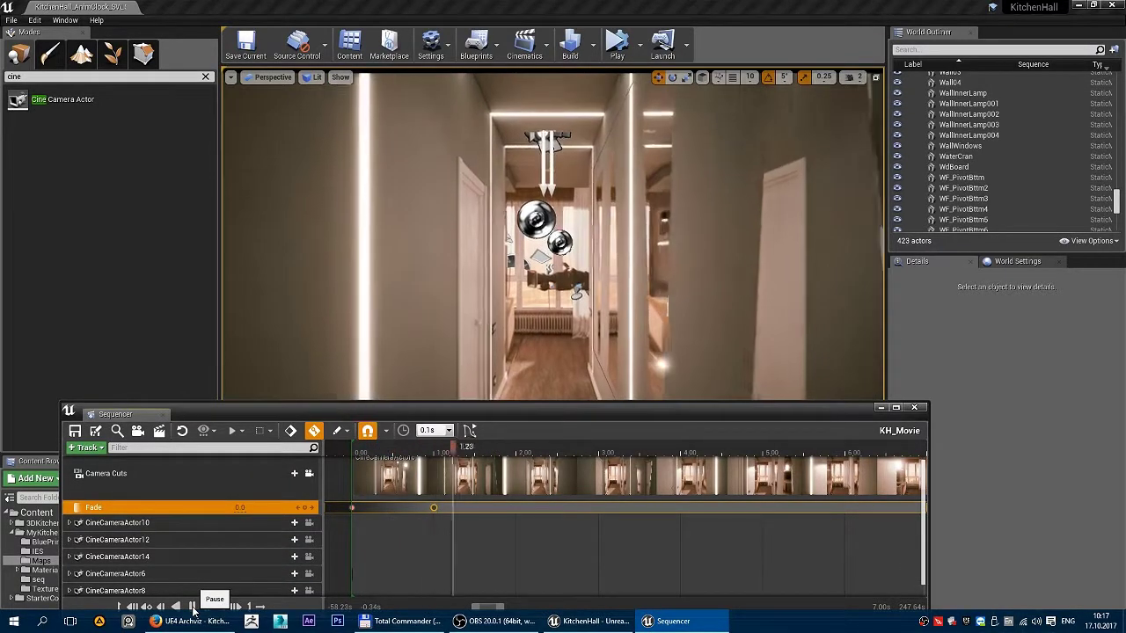
{"action": "left_click", "coordinate": [193, 607]}
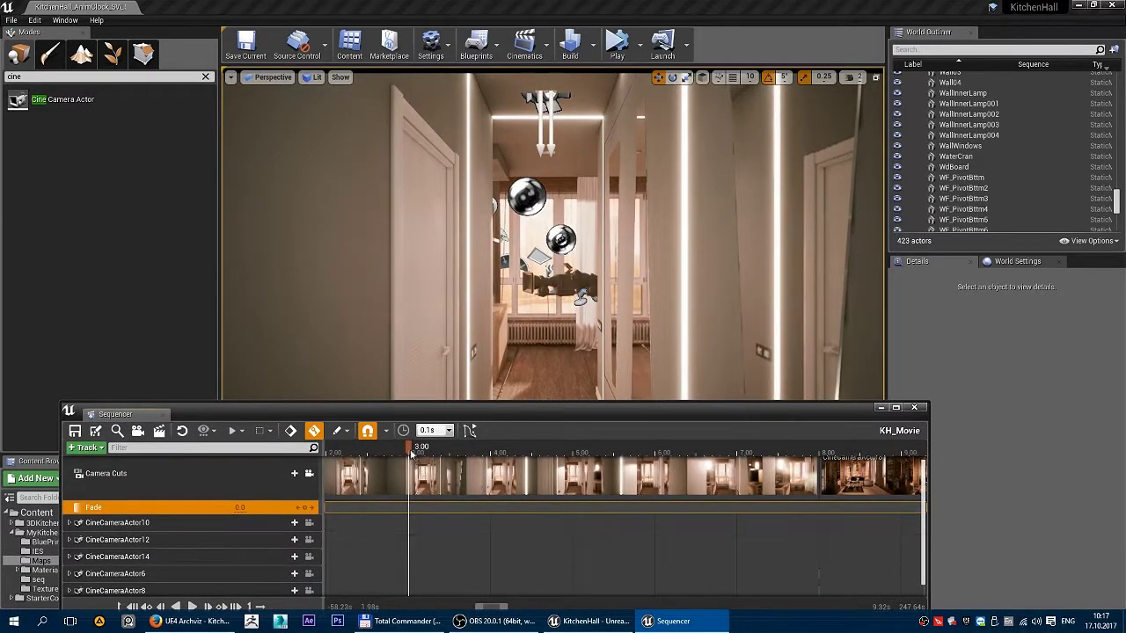
Fade out the first shot with Fade keys of 0.0 at 7.00 and 1.0 at 8.00.
{"action": "left_click_drag", "start_coordinate": [410, 448], "coordinate": [821, 482]}
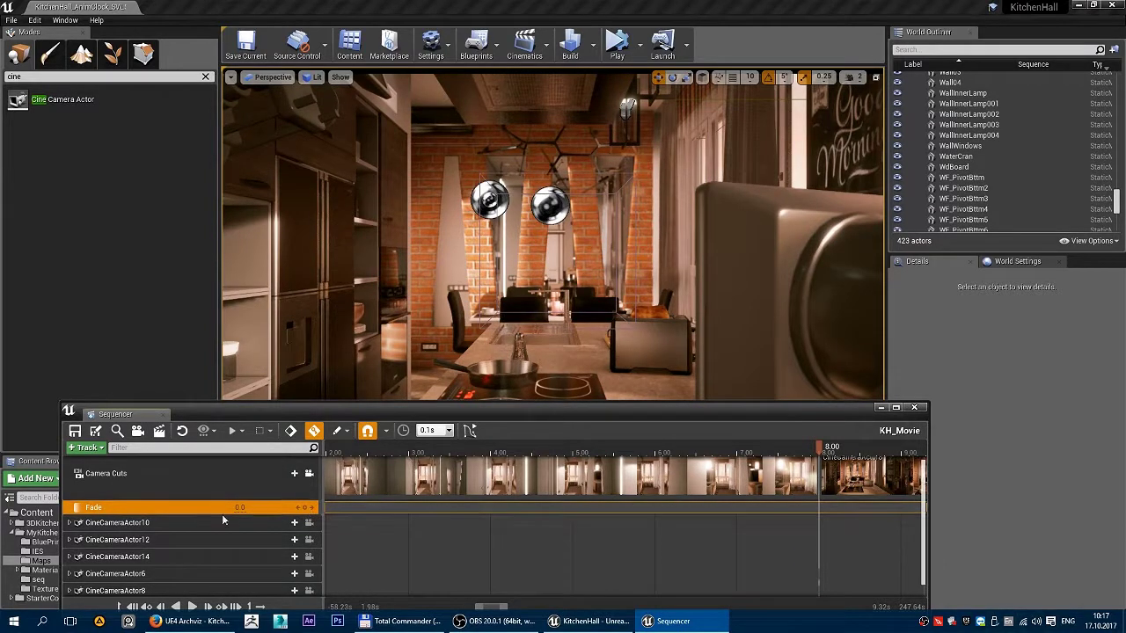
{"action": "type", "text": "1"}
{"action": "key", "text": "Return"}
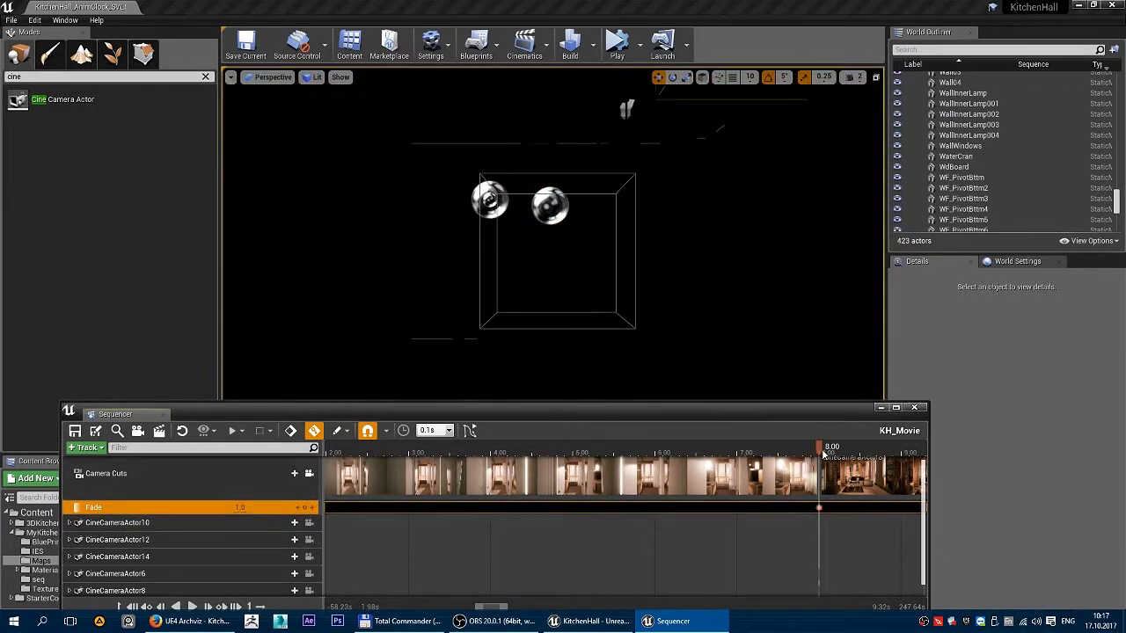
{"action": "left_click_drag", "start_coordinate": [819, 451], "coordinate": [875, 455]}
{"action": "type", "text": "0"}
{"action": "key", "text": "Return"}
Fade in the second shot by keying Fade at 0.0 at 9.00.
{"action": "right_click_drag", "start_coordinate": [845, 540], "coordinate": [630, 510]}
{"action": "left_click_drag", "start_coordinate": [664, 454], "coordinate": [691, 455]}
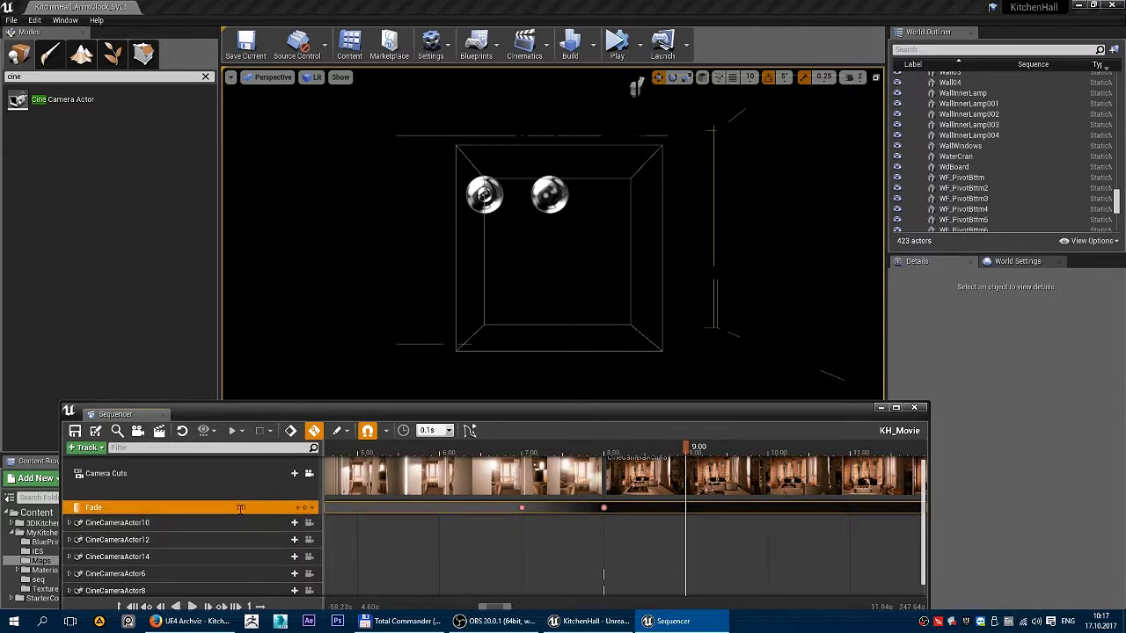
{"action": "type", "text": "0"}
{"action": "key", "text": "Return"}
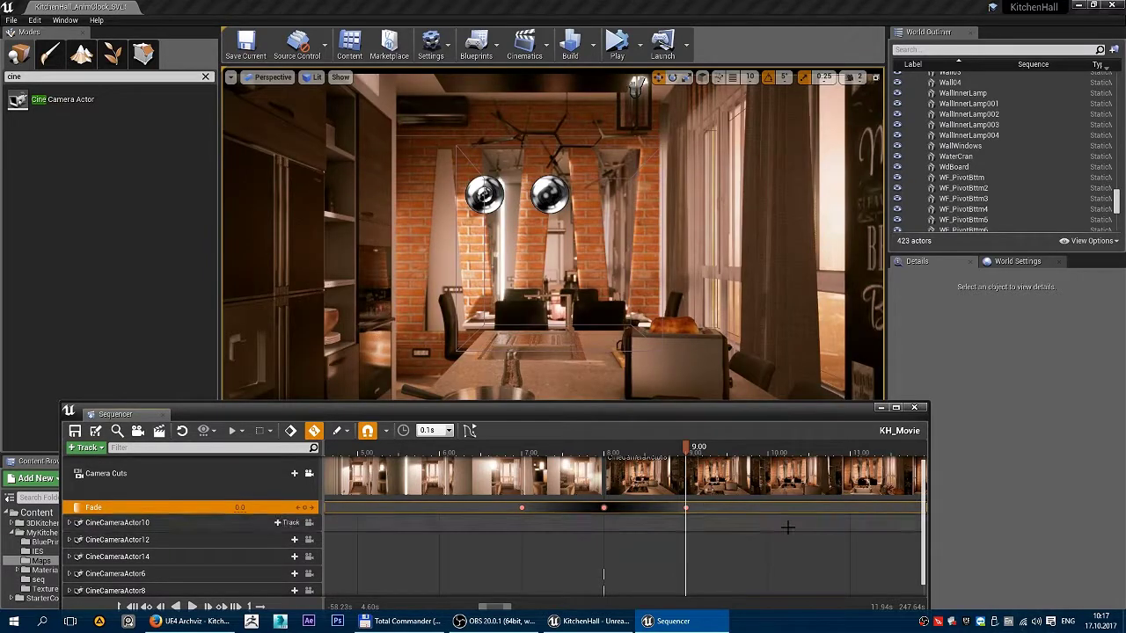
Fade out the second shot with Fade keys of 0.0 at 12.00 and 1.0 at 13.00.
{"action": "right_click_drag", "start_coordinate": [786, 528], "coordinate": [542, 528]}
{"action": "left_click_drag", "start_coordinate": [442, 455], "coordinate": [770, 450]}
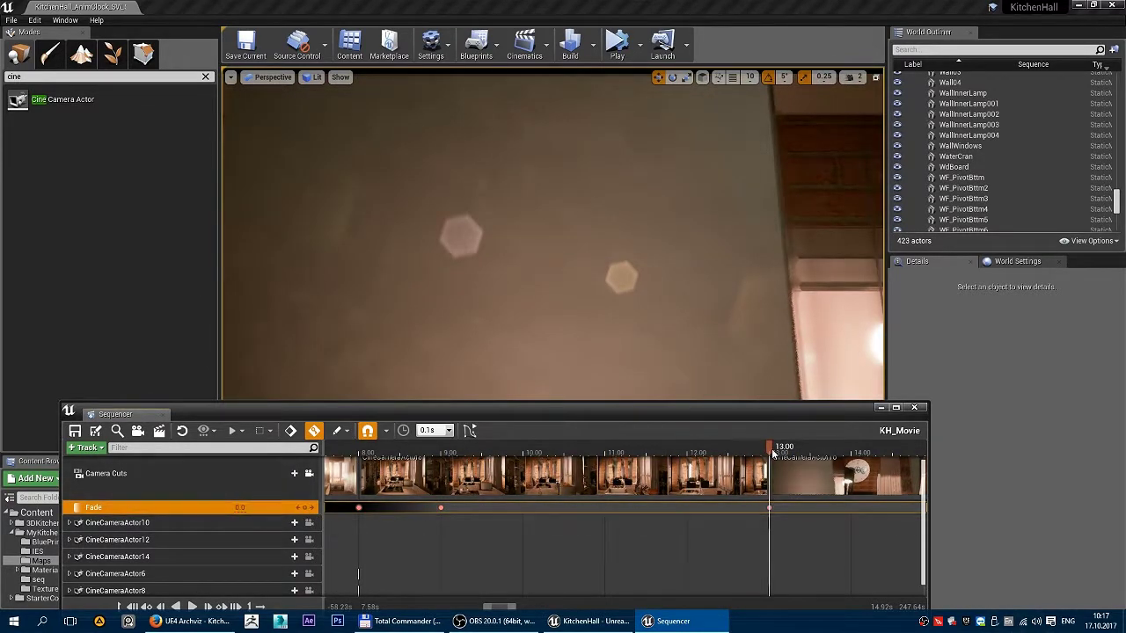
{"action": "left_click_drag", "start_coordinate": [773, 451], "coordinate": [687, 453]}
{"action": "left_click", "coordinate": [247, 507]}
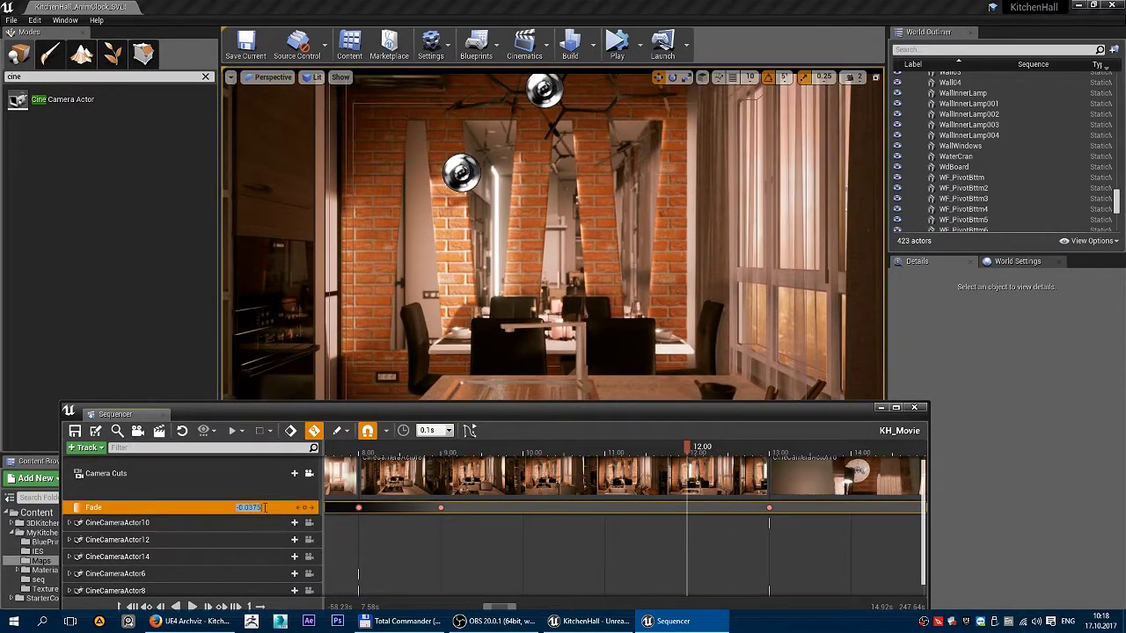
{"action": "type", "text": "0"}
{"action": "key", "text": "Return"}
{"action": "left_click", "coordinate": [768, 509]}
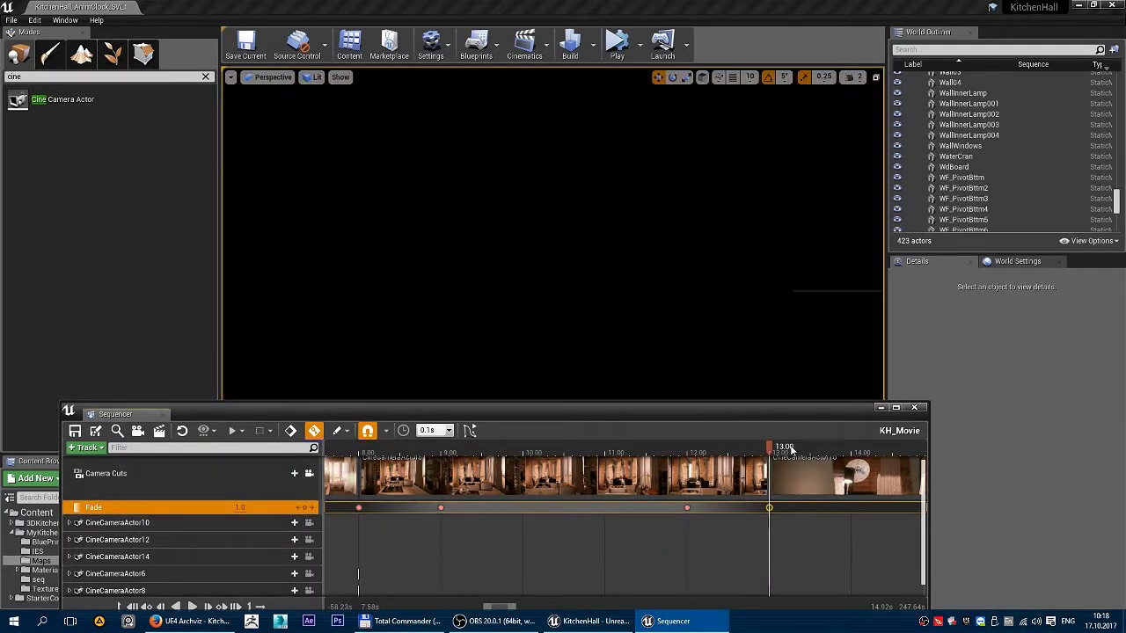
Fade in the clock shot by keying Fade at 0.0 at 14.00, and play it from 13.00.
{"action": "left_click", "coordinate": [242, 507]}
{"action": "type", "text": "0"}
{"action": "key", "text": "Return"}
{"action": "left_click_drag", "start_coordinate": [852, 452], "coordinate": [772, 465]}
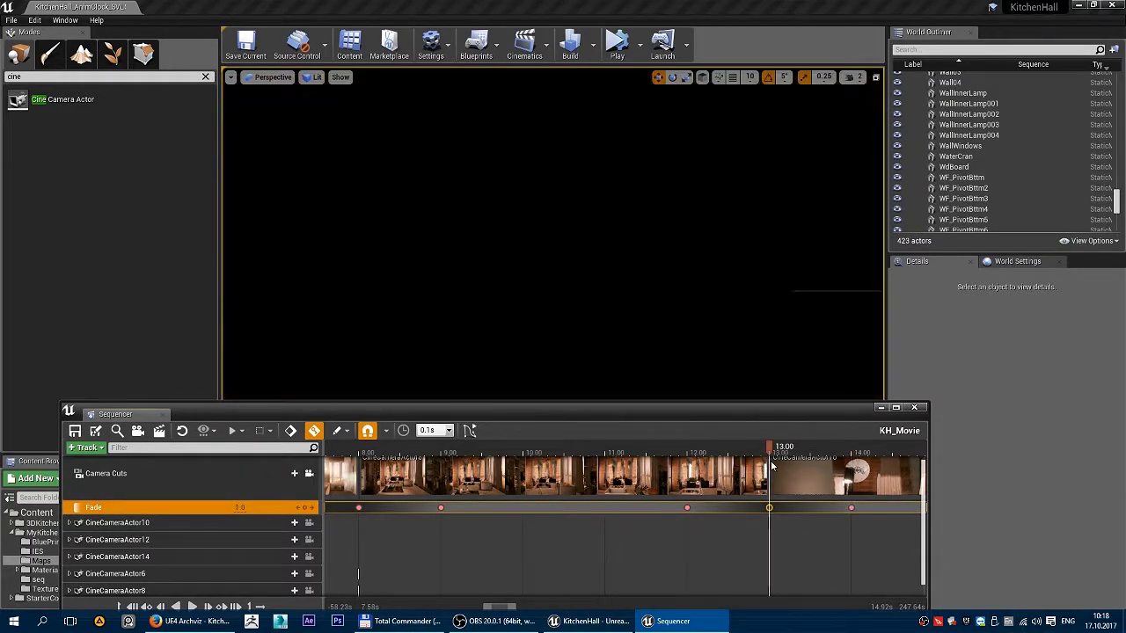
{"action": "key", "text": "space"}
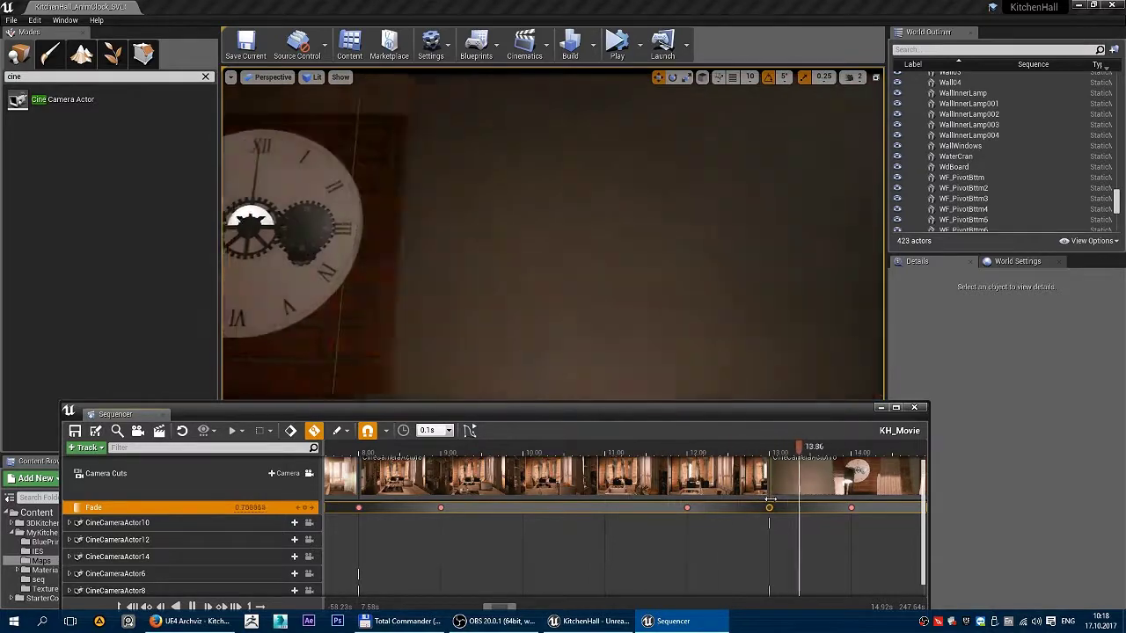
Key Fade at 1.0 at 18.00, where the clock shot cuts to the hallway shot.
{"action": "right_click_drag", "start_coordinate": [613, 542], "coordinate": [548, 528]}
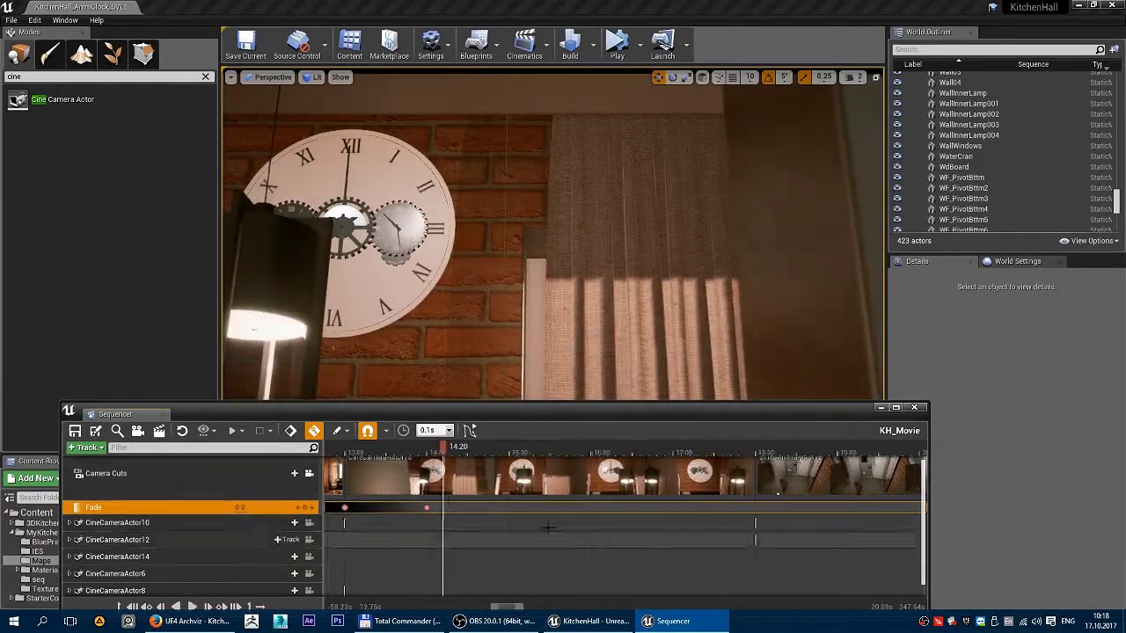
{"action": "left_click_drag", "start_coordinate": [466, 453], "coordinate": [754, 471]}
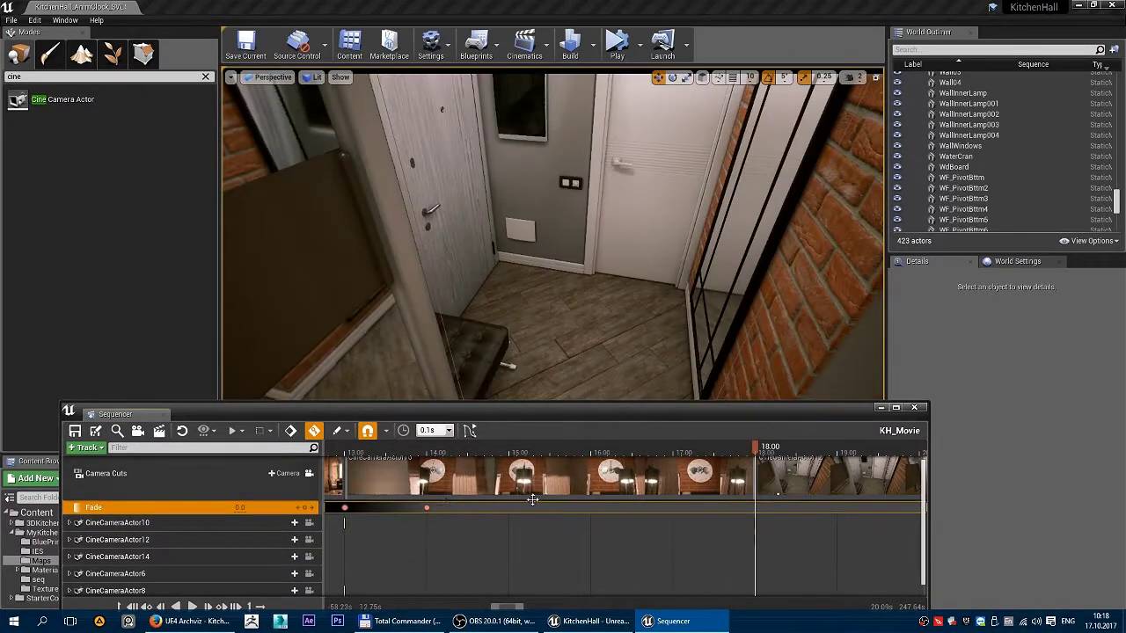
{"action": "type", "text": "1"}
{"action": "key", "text": "Return"}
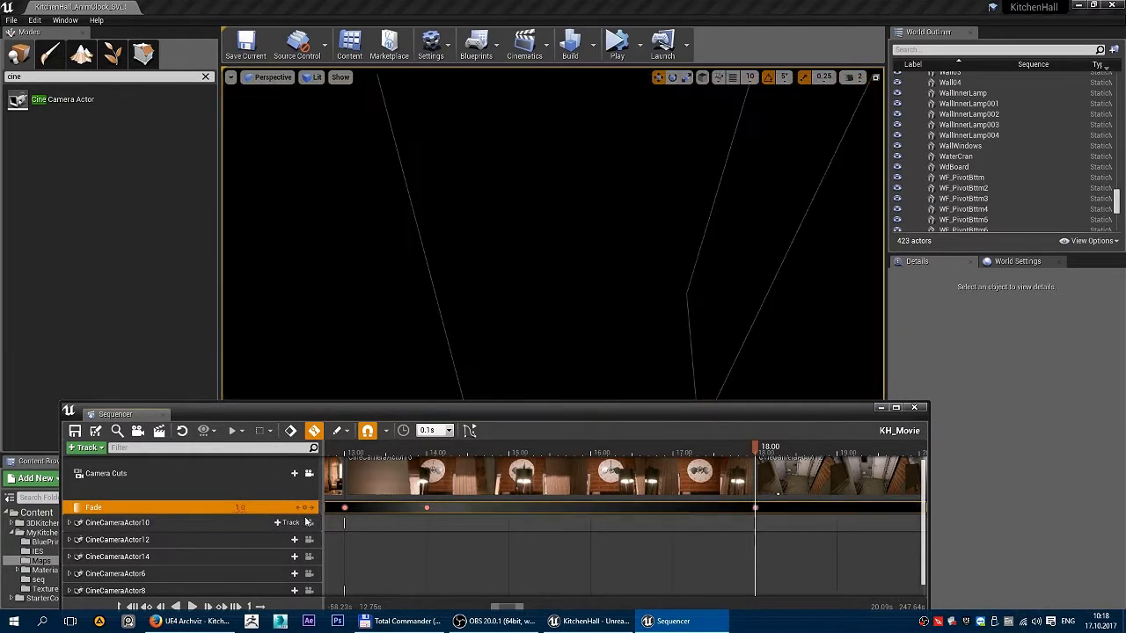
Key Fade at 0.0 at 17.00 and 19.00, one second either side of the cut to the hallway.
{"action": "left_click_drag", "start_coordinate": [757, 451], "coordinate": [836, 448]}
{"action": "left_click", "coordinate": [249, 507]}
{"action": "type", "text": "0"}
{"action": "key", "text": "Return"}
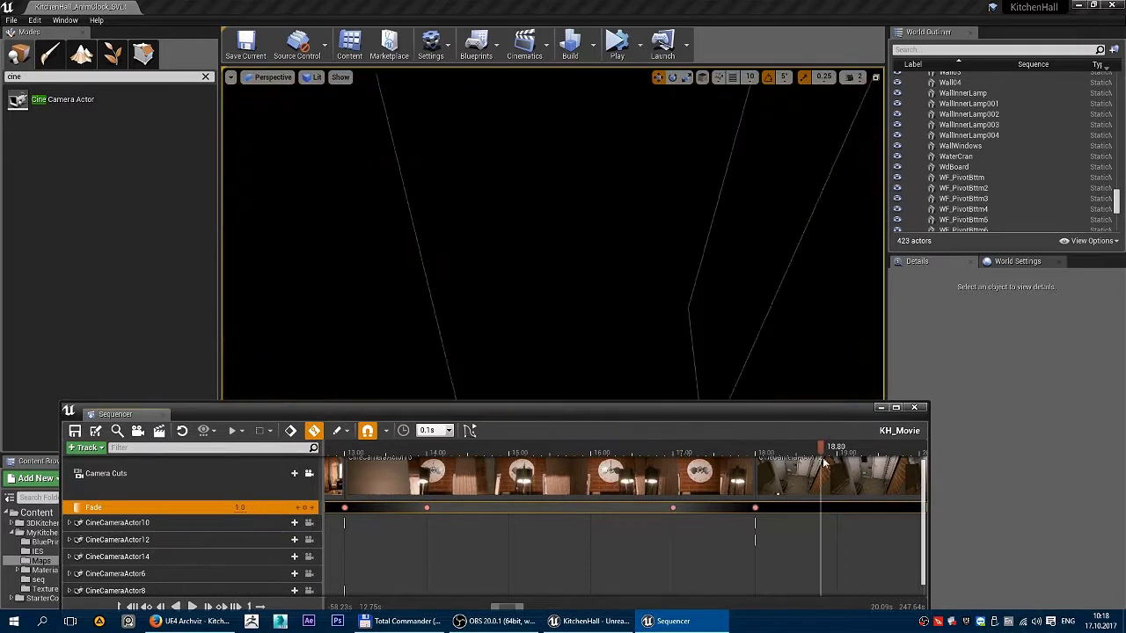
{"action": "key", "text": "Return"}
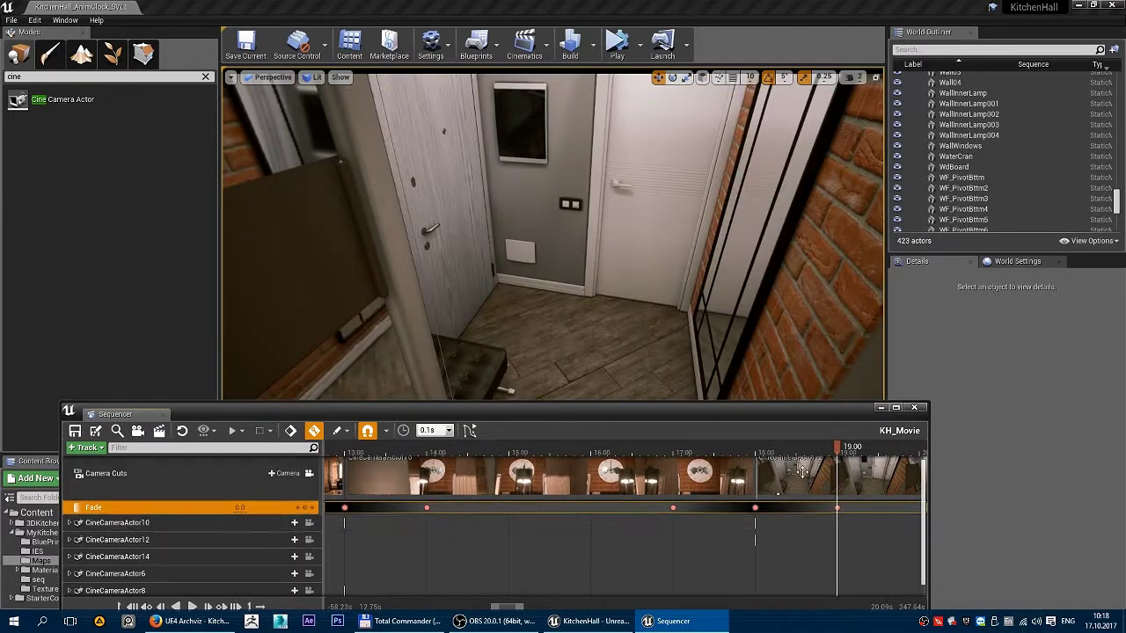
Play the fade transition from the clock shot to the hallway shot, starting at about 16.00.
{"action": "left_click_drag", "start_coordinate": [838, 451], "coordinate": [591, 451]}
{"action": "key", "text": "space"}
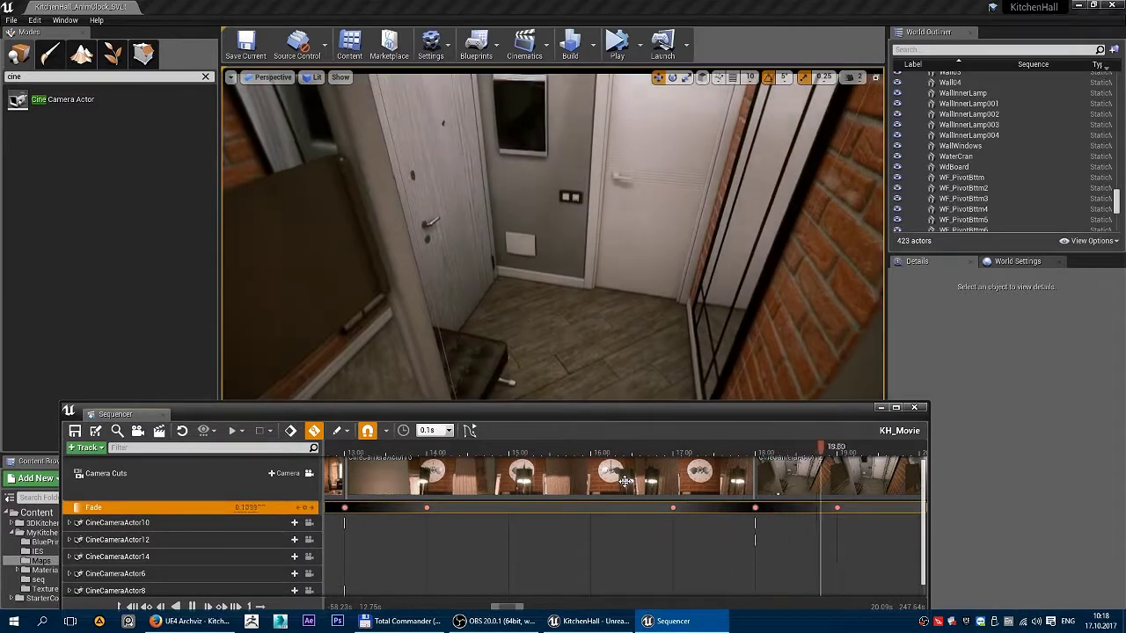
{"action": "key", "text": "space"}
Fade out the hallway shot with Fade keys of 0.0 at 23.00 and 1.0 at 24.00.
{"action": "right_click_drag", "start_coordinate": [832, 525], "coordinate": [532, 518]}
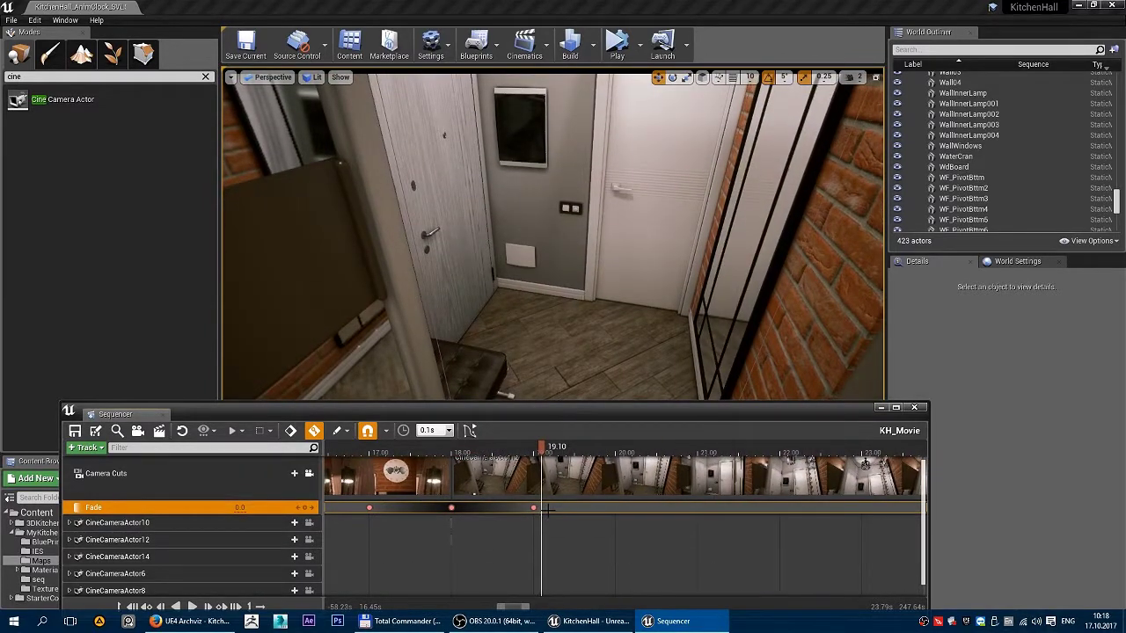
{"action": "left_click_drag", "start_coordinate": [547, 453], "coordinate": [730, 519]}
{"action": "right_click_drag", "start_coordinate": [776, 533], "coordinate": [535, 528]}
{"action": "left_click_drag", "start_coordinate": [484, 454], "coordinate": [701, 473]}
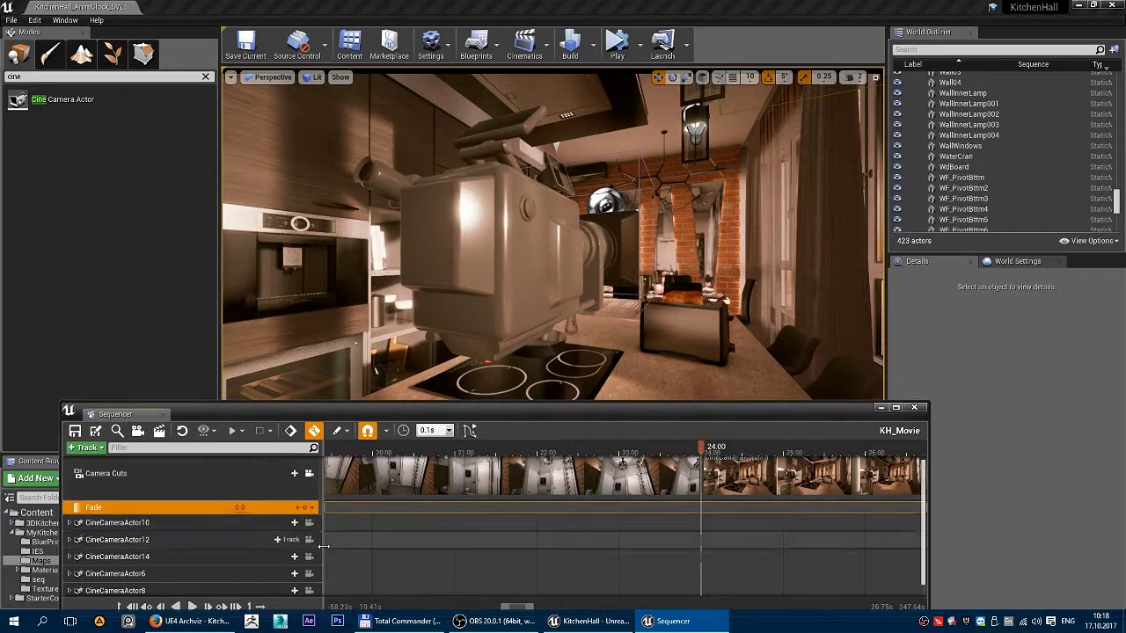
{"action": "left_click", "coordinate": [240, 508]}
{"action": "type", "text": "1"}
{"action": "key", "text": "Return"}
{"action": "left_click_drag", "start_coordinate": [701, 453], "coordinate": [619, 457]}
{"action": "type", "text": "1"}
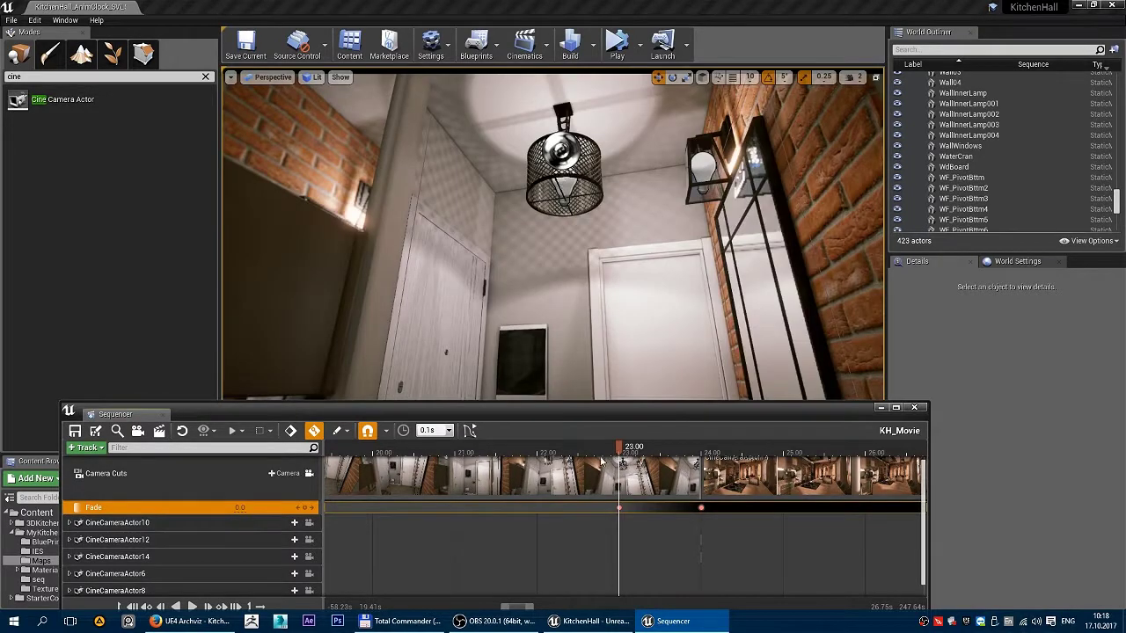
{"action": "key", "text": "Return"}
Fade in the last kitchen shot by keying Fade at 0.0 at 25.00, and play the transition from the hallway.
{"action": "left_click", "coordinate": [775, 463]}
{"action": "left_click", "coordinate": [776, 454]}
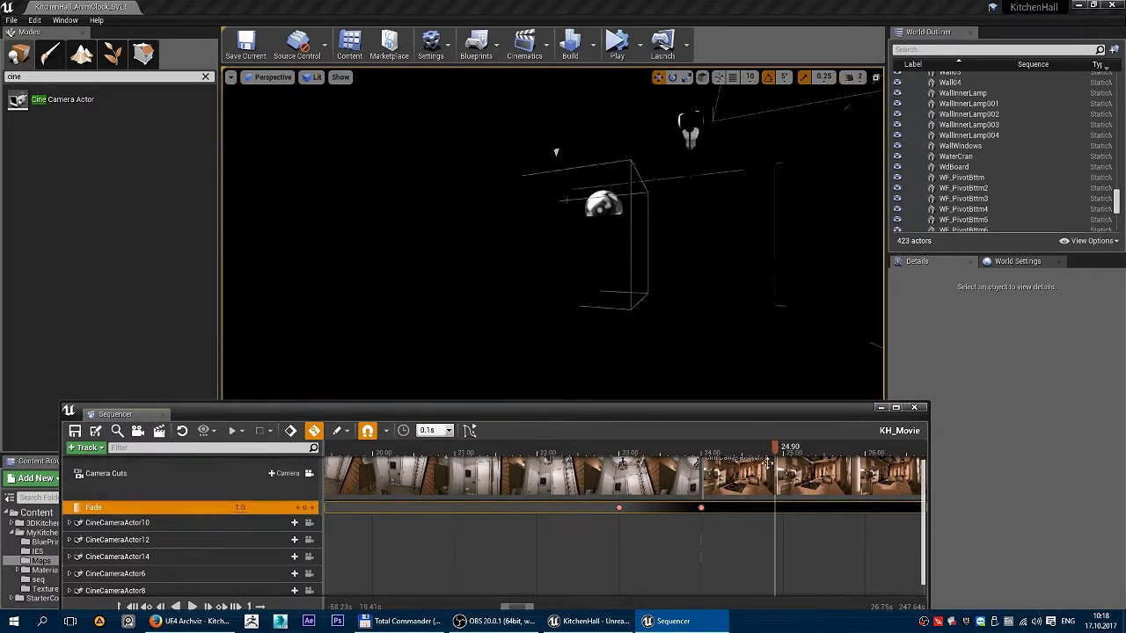
{"action": "left_click", "coordinate": [245, 509]}
{"action": "type", "text": "0"}
{"action": "key", "text": "Return"}
{"action": "left_click", "coordinate": [456, 454]}
{"action": "key", "text": "space"}
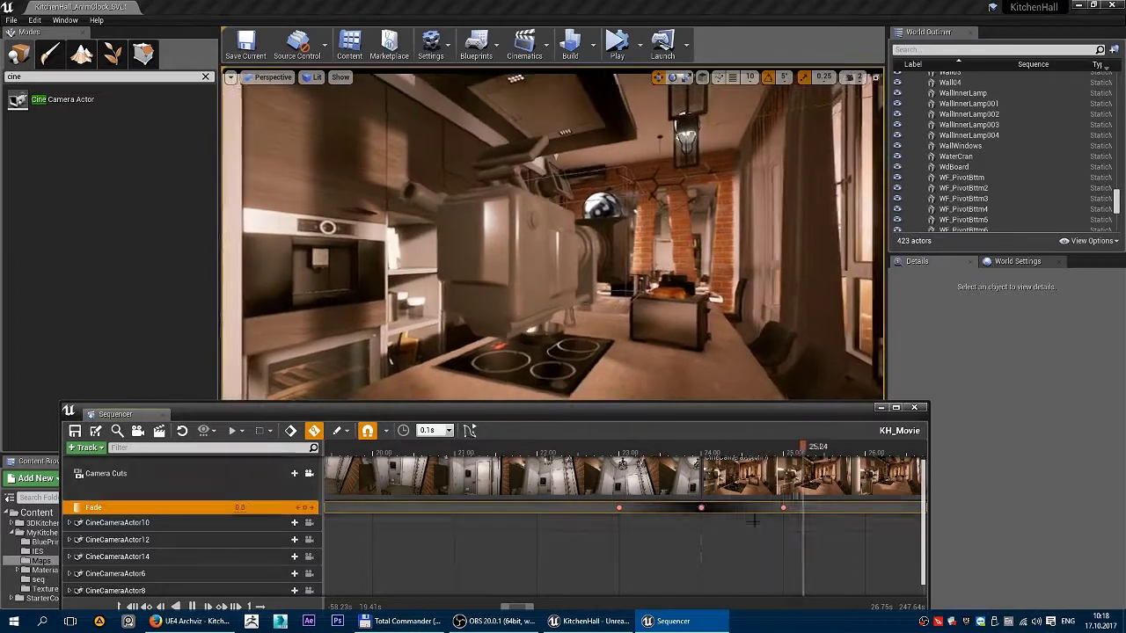
{"action": "key", "text": "space"}
Fade out the end of the movie with Fade keys of 0.0 at 29.00 and 1.0 at 30.00.
{"action": "right_click_drag", "start_coordinate": [862, 532], "coordinate": [457, 475]}
{"action": "left_click_drag", "start_coordinate": [409, 452], "coordinate": [706, 472]}
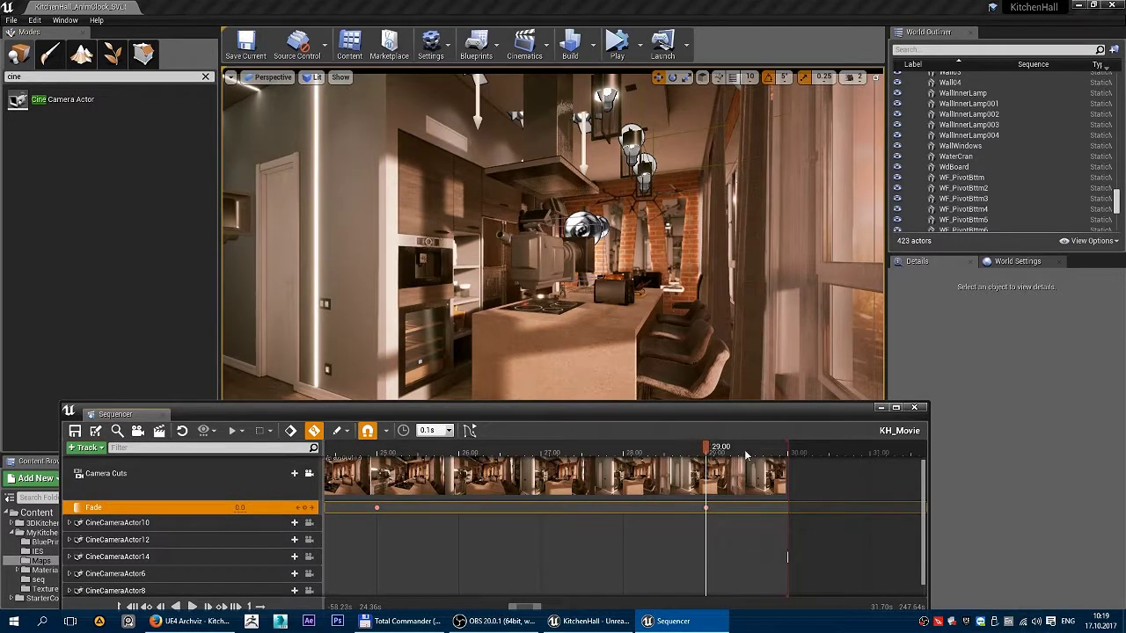
{"action": "left_click_drag", "start_coordinate": [745, 455], "coordinate": [785, 457]}
{"action": "left_click", "coordinate": [240, 507]}
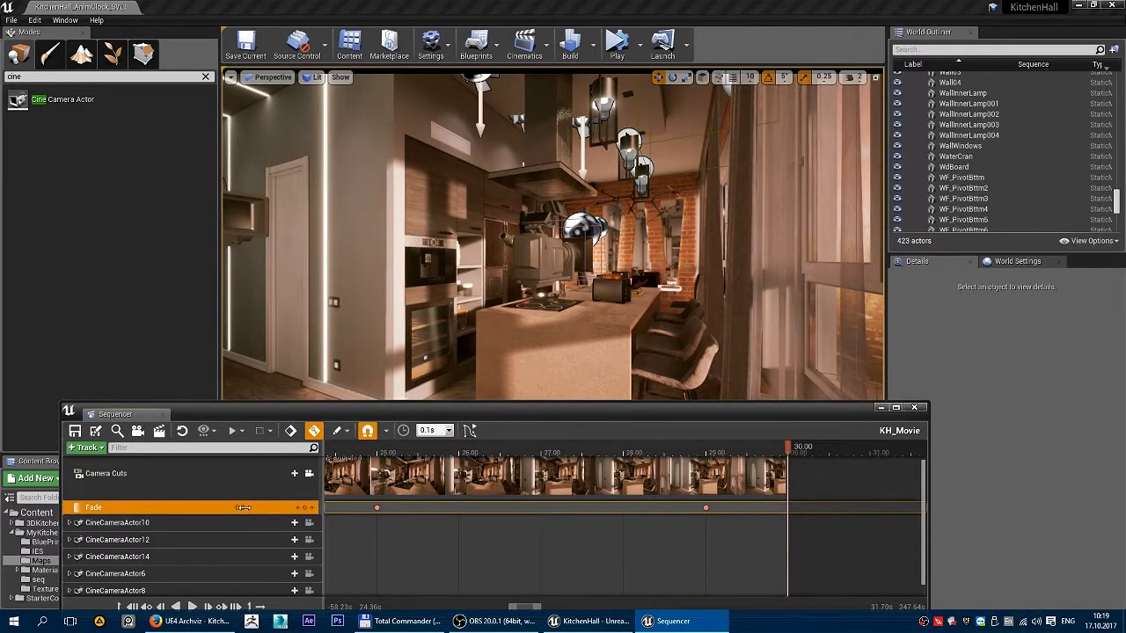
{"action": "type", "text": "1"}
{"action": "key", "text": "Return"}
Play the closing fade-out and scrub back to 26.00 to check the Fade value between the keys.
{"action": "left_click_drag", "start_coordinate": [790, 454], "coordinate": [653, 454]}
{"action": "key", "text": "space"}
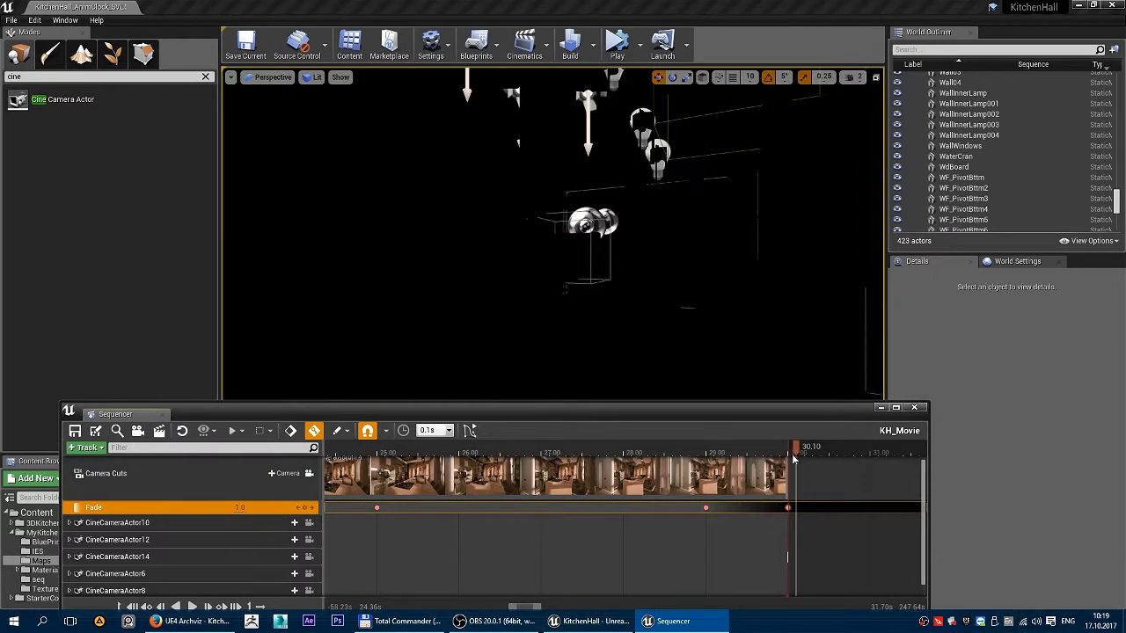
{"action": "left_click_drag", "start_coordinate": [797, 451], "coordinate": [457, 453]}
{"action": "right_click_drag", "start_coordinate": [417, 517], "coordinate": [746, 517]}
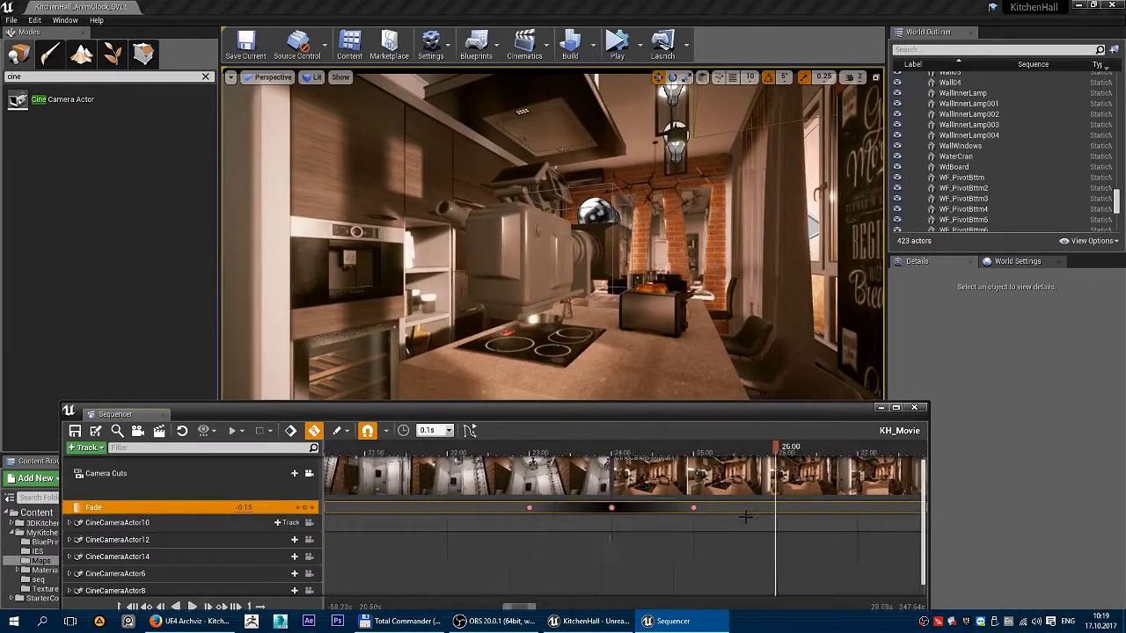
Delete the Fade keys at 23.00, 24.00 and 25.00 around the cut from the hallway to the last kitchen shot.
{"action": "left_click_drag", "start_coordinate": [784, 450], "coordinate": [554, 450]}
{"action": "left_click_drag", "start_coordinate": [721, 508], "coordinate": [613, 513]}
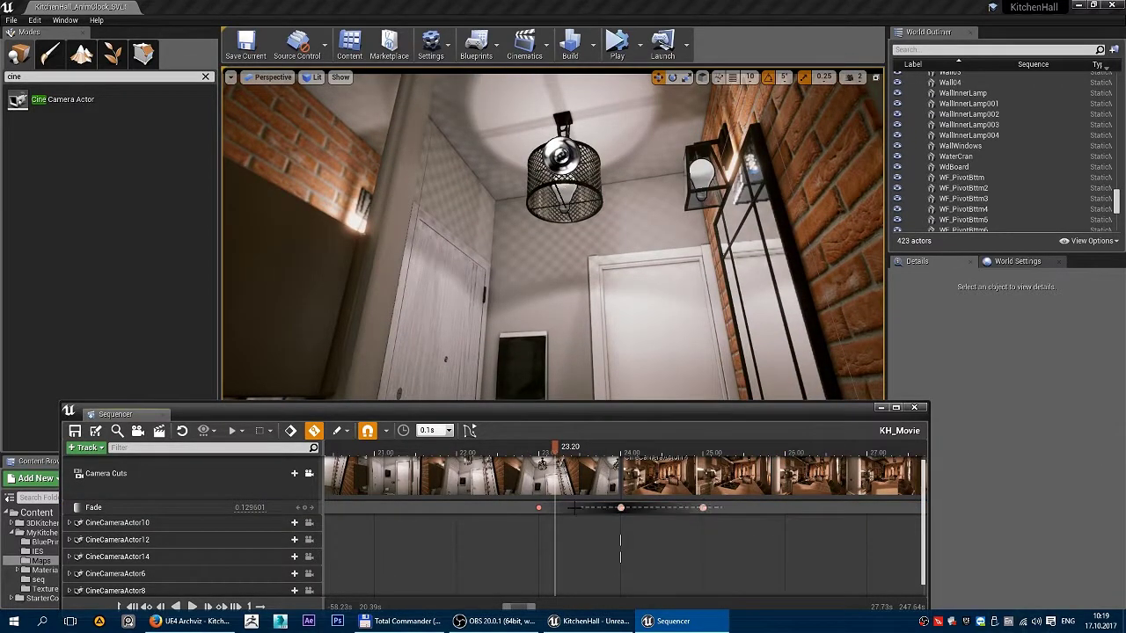
{"action": "left_click_drag", "start_coordinate": [489, 512], "coordinate": [487, 513]}
{"action": "key", "text": "Delete"}
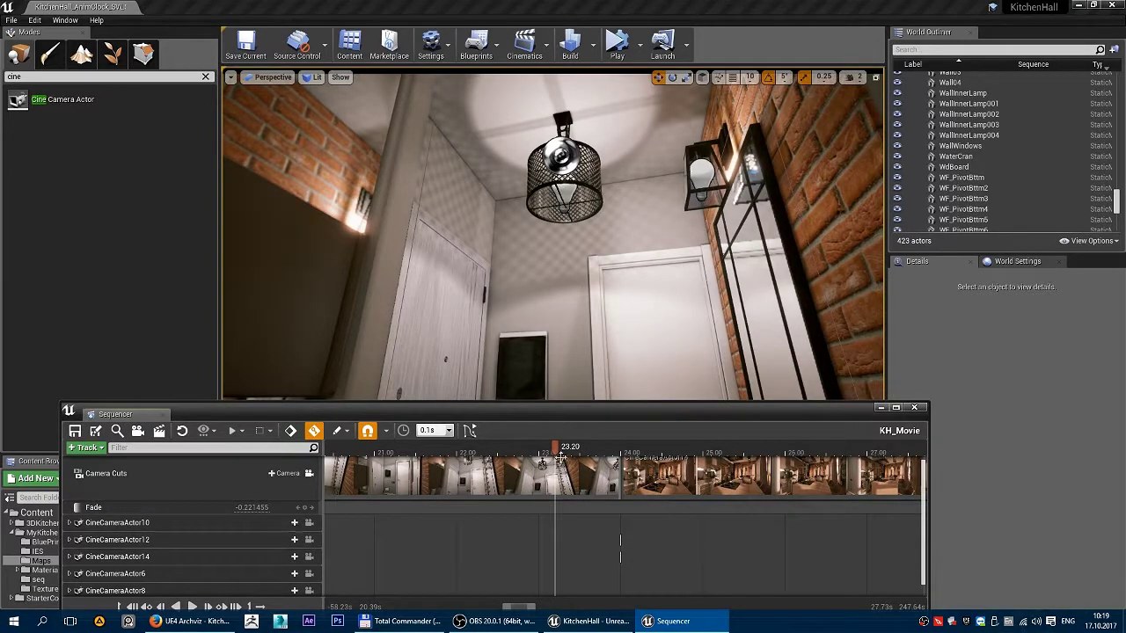
Play the sequence across the hallway-to-kitchen cut to check the transition without a fade.
{"action": "left_click_drag", "start_coordinate": [553, 456], "coordinate": [432, 454]}
{"action": "key", "text": "space"}
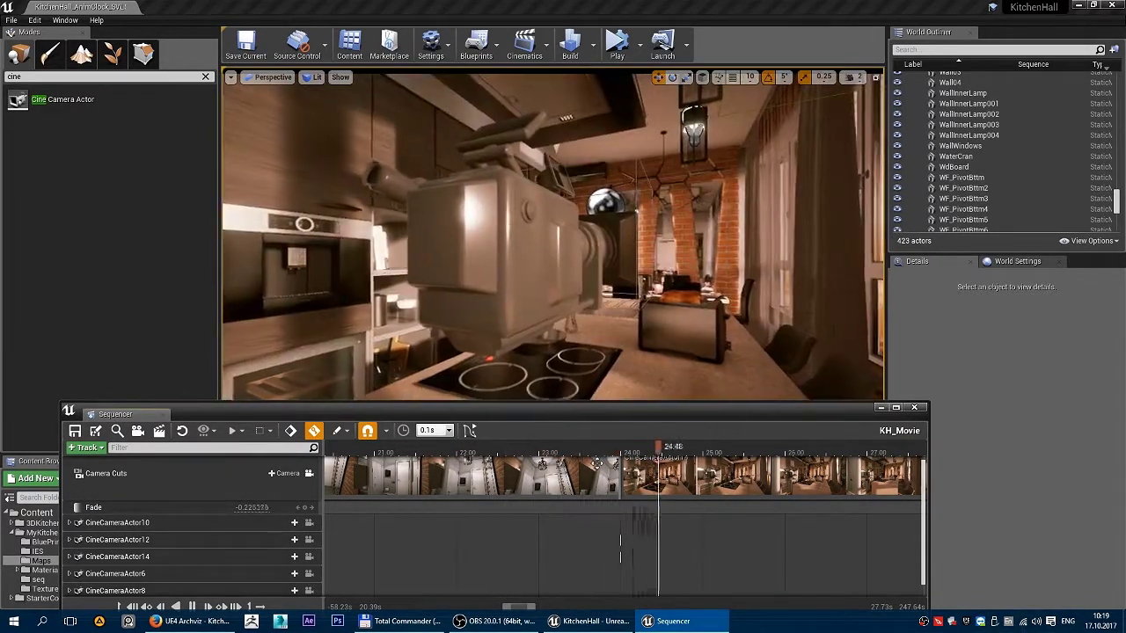
{"action": "key", "text": "space"}
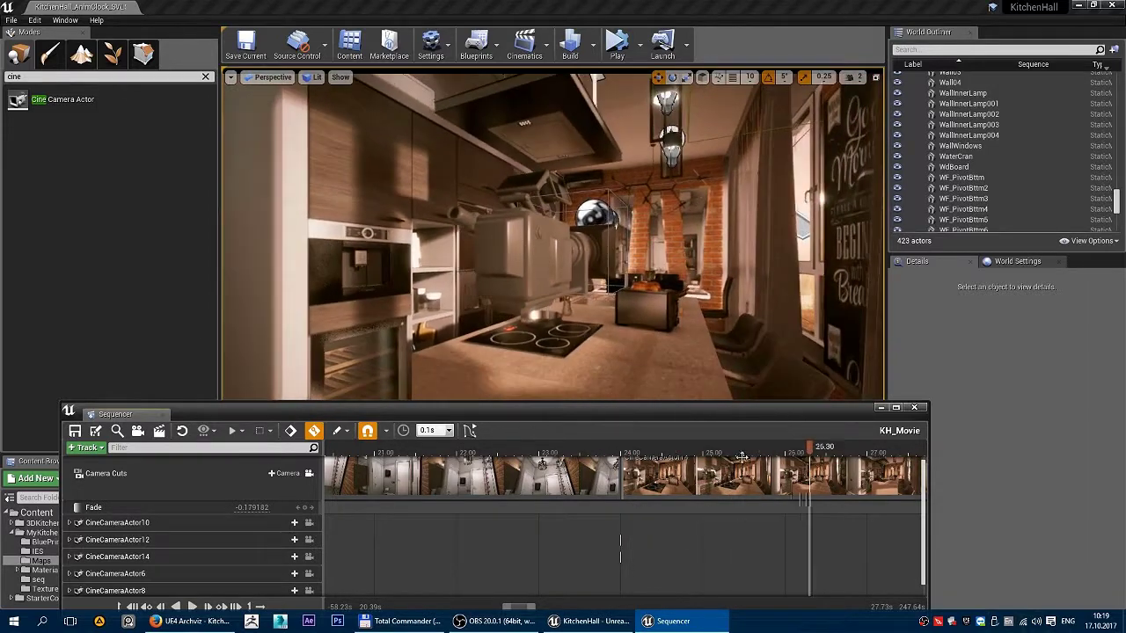
Go to 27.00 in the sequence, select CineCameraActor14, and move the Sequencer window clear of the camera's details.
{"action": "right_click_drag", "start_coordinate": [811, 451], "coordinate": [525, 447]}
{"action": "left_click_drag", "start_coordinate": [525, 447], "coordinate": [578, 450]}
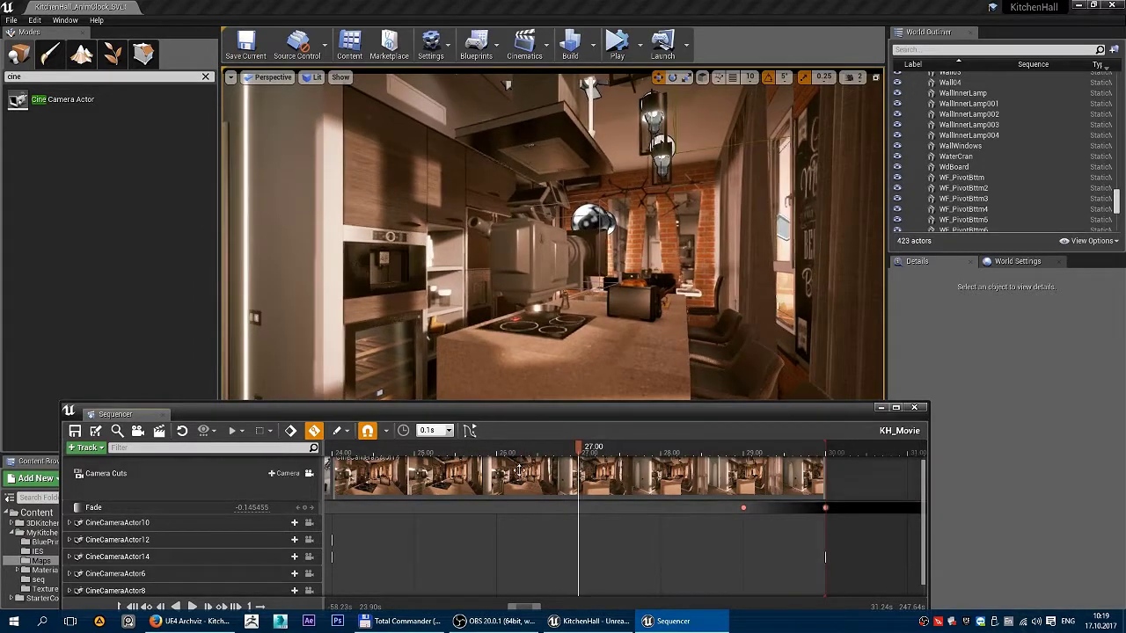
{"action": "left_click", "coordinate": [136, 558]}
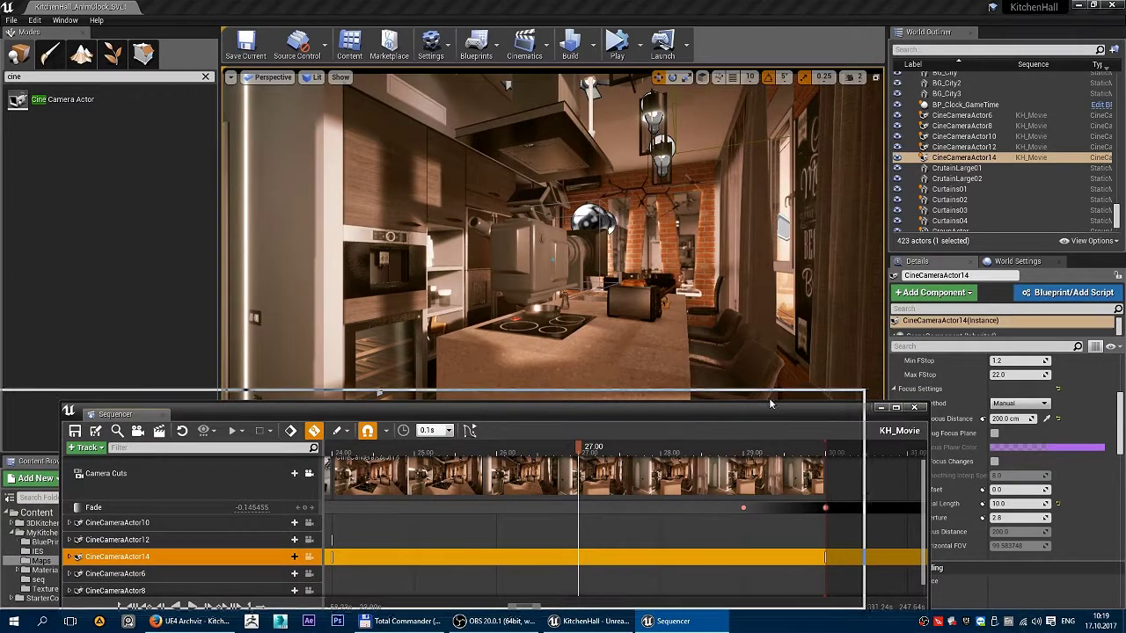
{"action": "left_click_drag", "start_coordinate": [837, 413], "coordinate": [771, 403]}
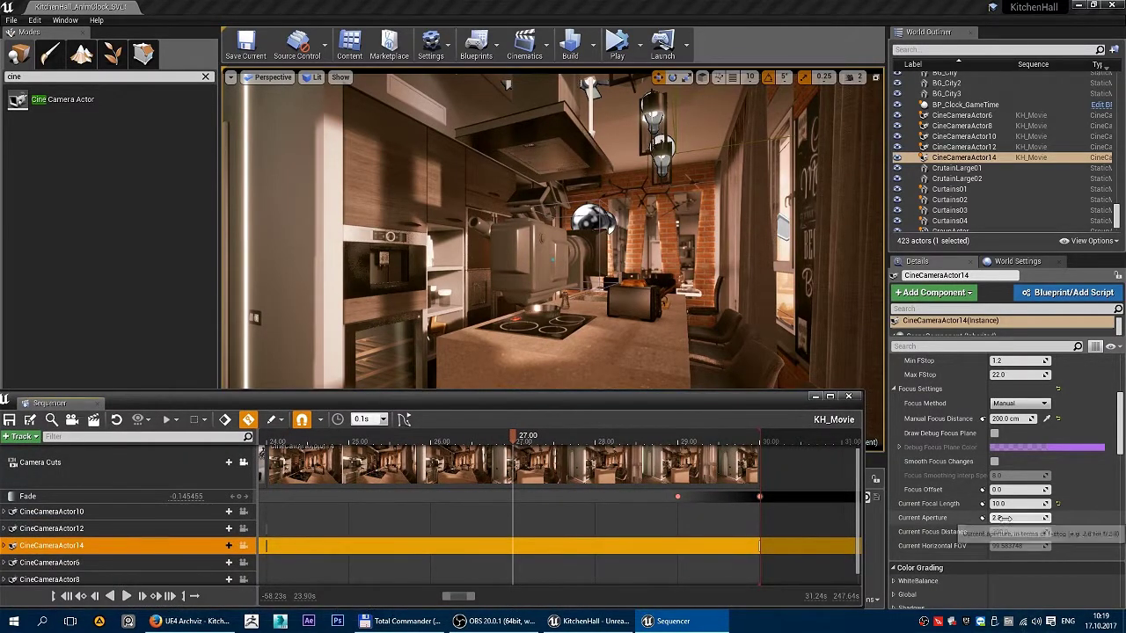
Try a Current Aperture of 22.0 on CineCameraActor14, and restore it to 2.8.
{"action": "left_click", "coordinate": [1011, 518]}
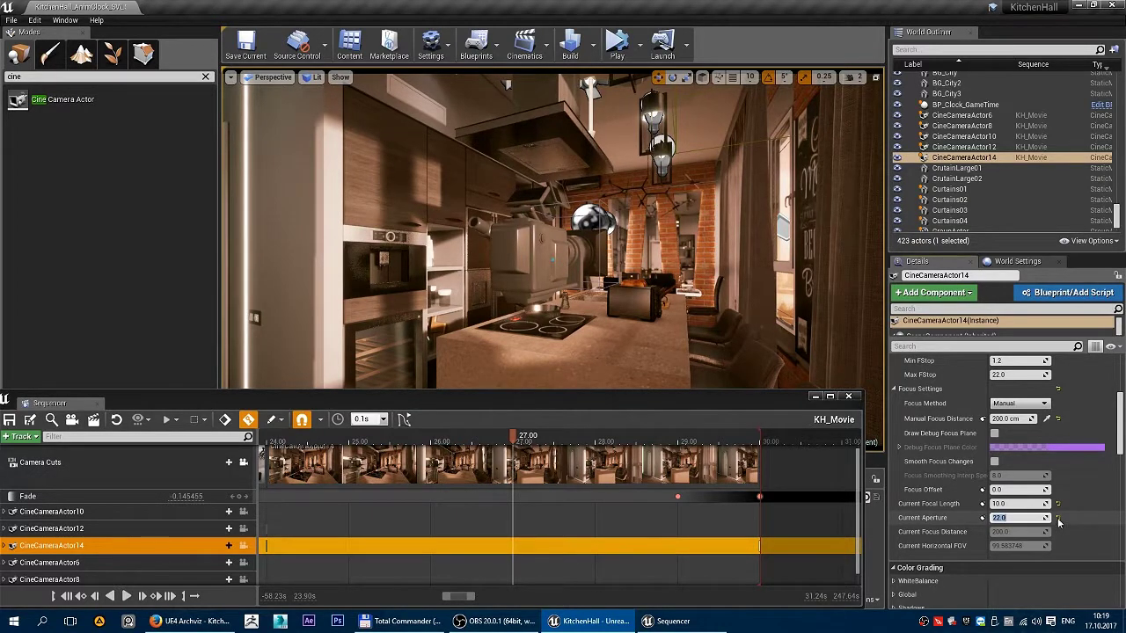
{"action": "type", "text": "2.8"}
{"action": "key", "text": "Return"}
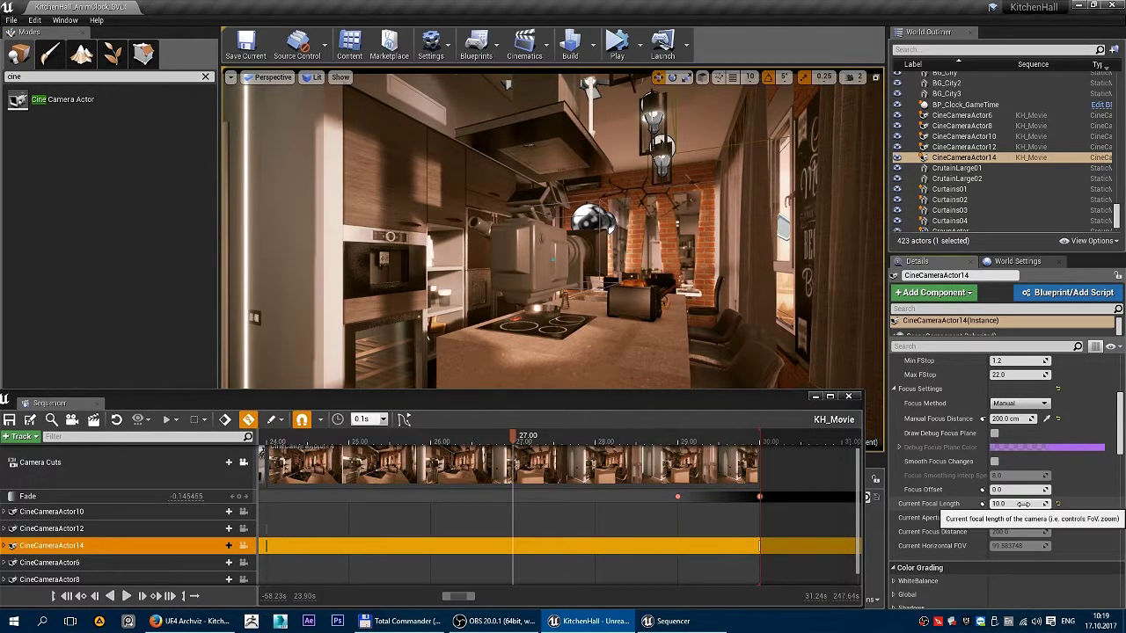
Try Current Focal Length at 190 and at the default 35 on CineCameraActor14, and undo the focal length changes.
{"action": "left_click", "coordinate": [1023, 504]}
{"action": "type", "text": "190"}
{"action": "key", "text": "Return"}
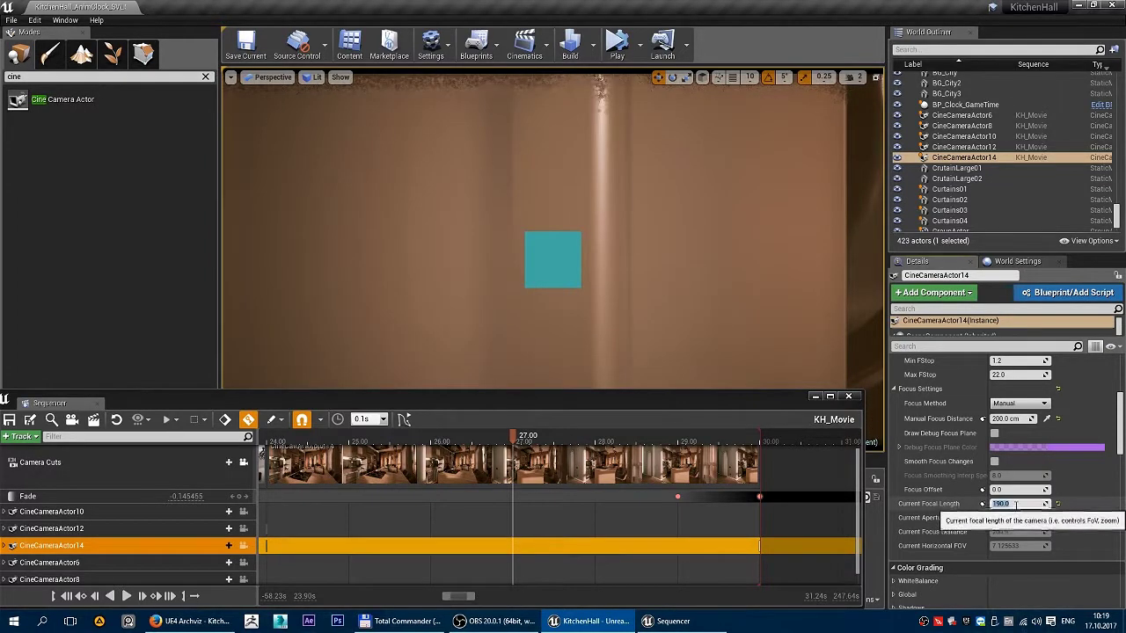
{"action": "left_click_drag", "start_coordinate": [1043, 504], "coordinate": [1069, 506]}
{"action": "left_click", "coordinate": [1058, 505]}
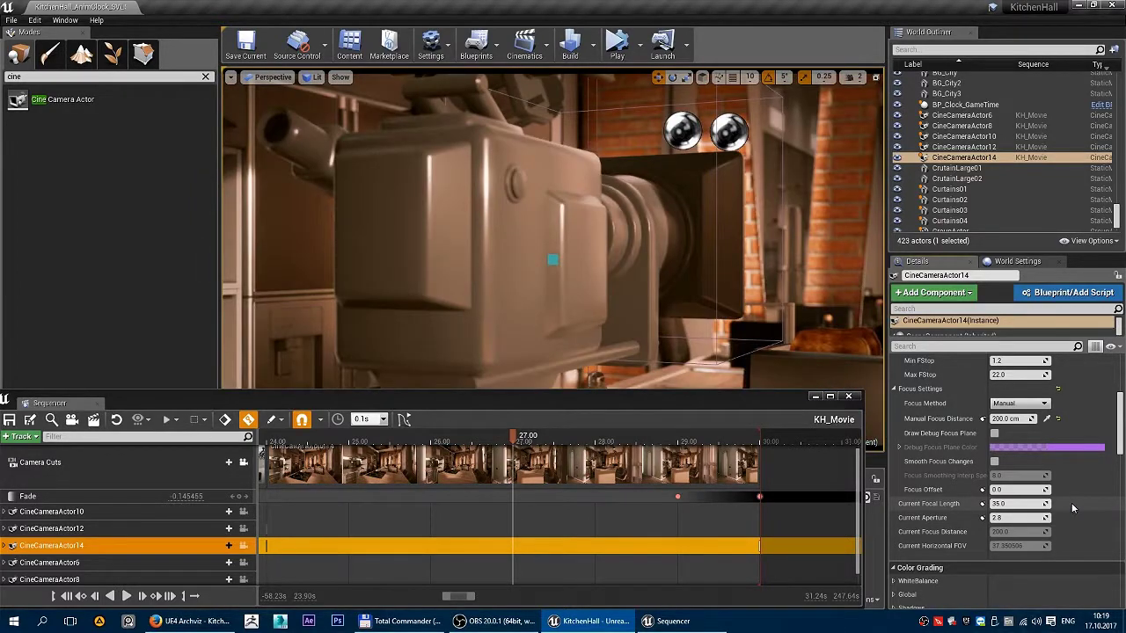
{"action": "key", "text": "ctrl+z"}
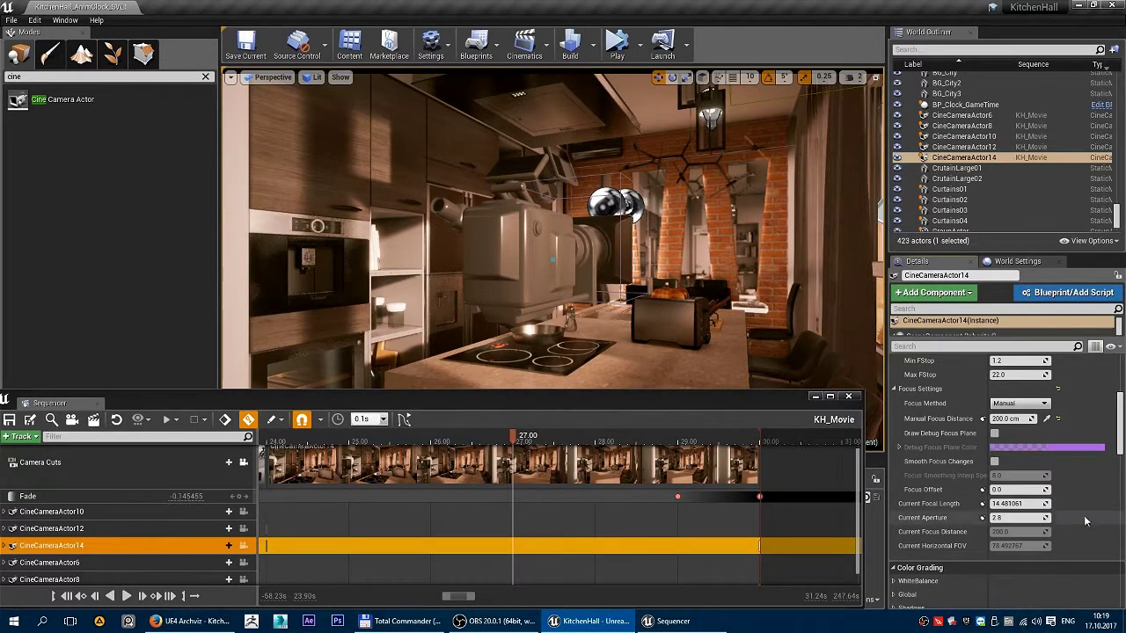
{"action": "left_click", "coordinate": [1026, 504]}
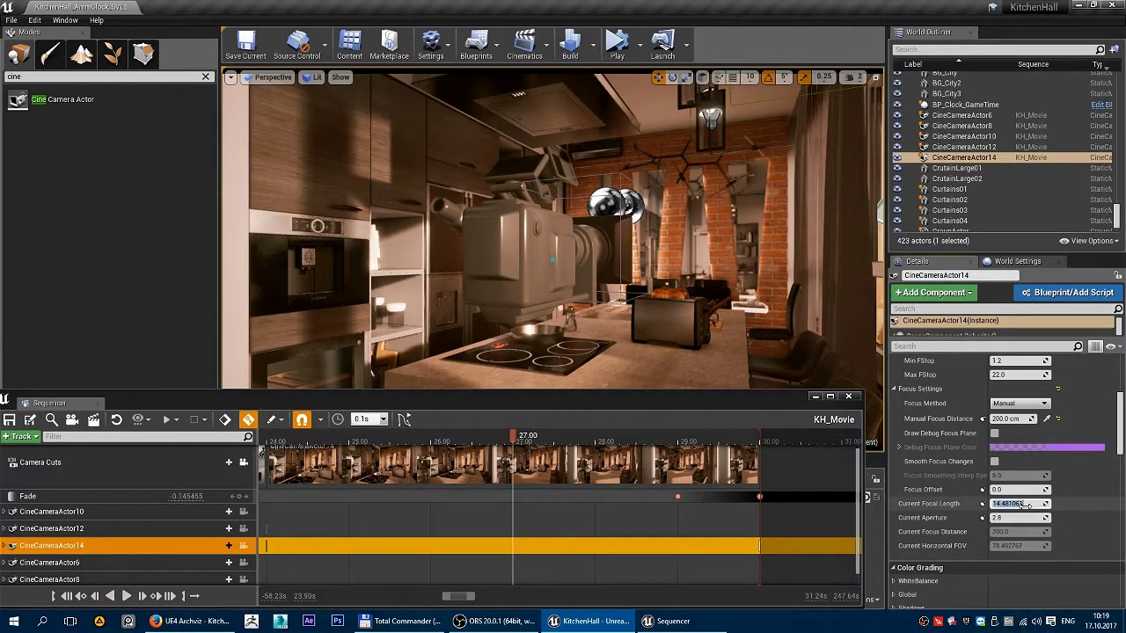
{"action": "left_click", "coordinate": [1085, 521]}
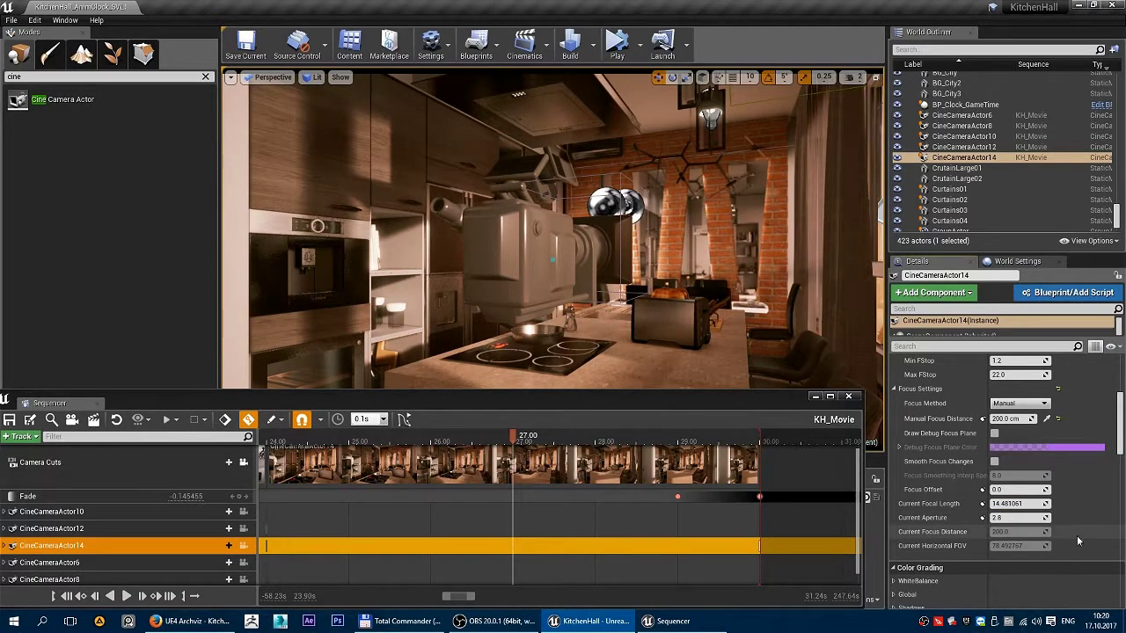
{"action": "key", "text": "ctrl+z"}
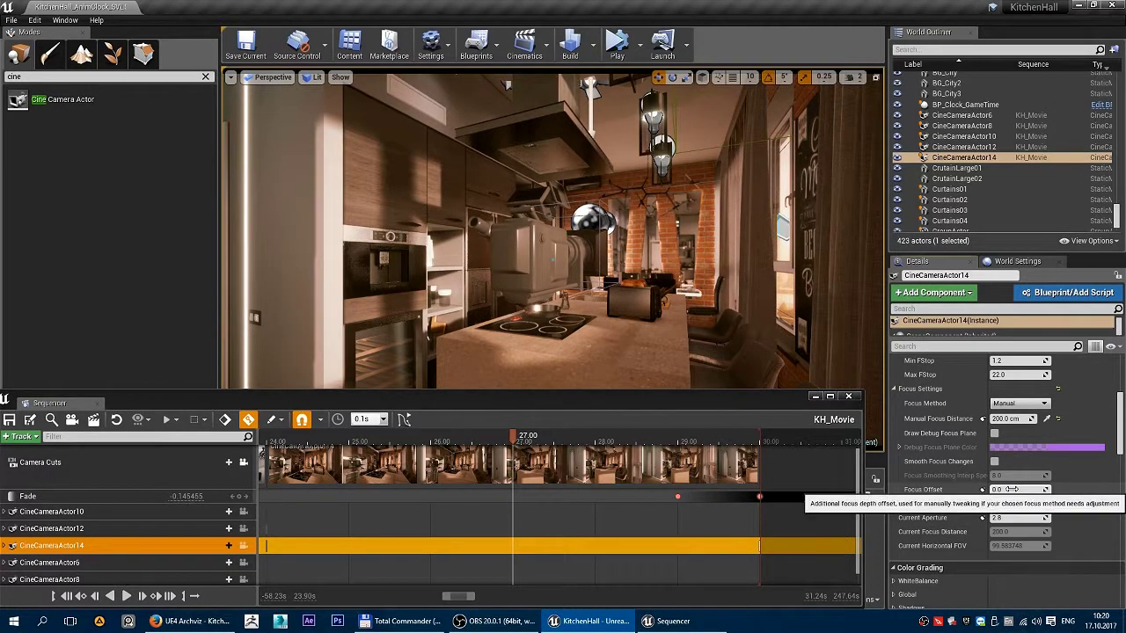
Try raising the Min FStop of CineCameraActor14 to about 19.8, and undo the change.
{"action": "scroll", "coordinate": [973, 453], "scroll_direction": "up", "scroll_amount": 1}
{"action": "scroll", "coordinate": [973, 454], "scroll_direction": "up", "scroll_amount": 5}
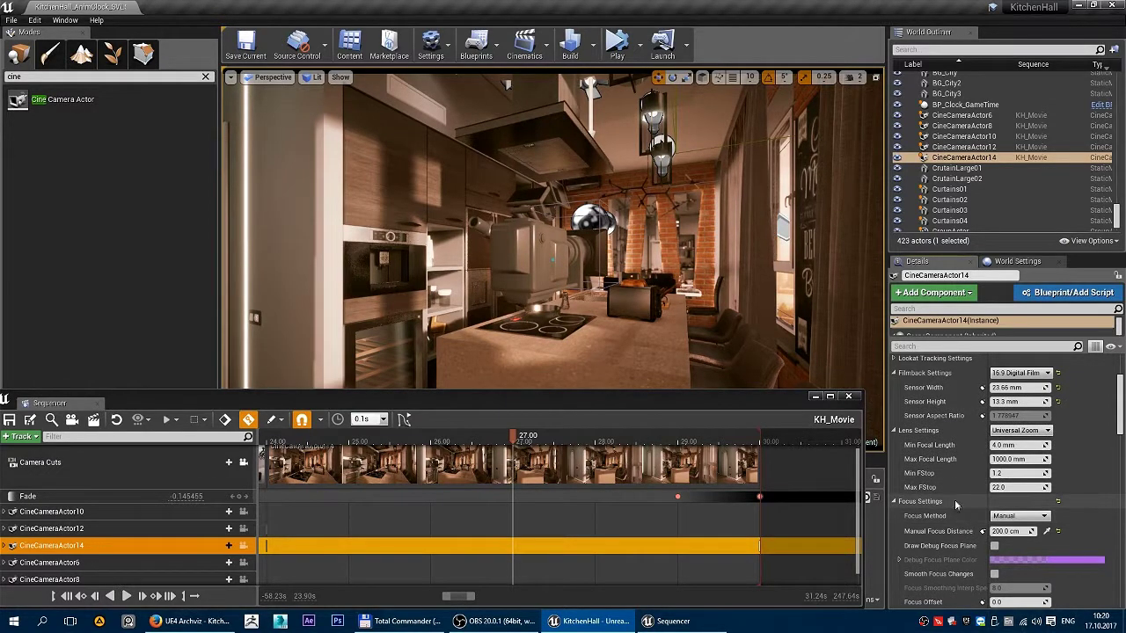
{"action": "left_click_drag", "start_coordinate": [1007, 474], "coordinate": [1003, 474]}
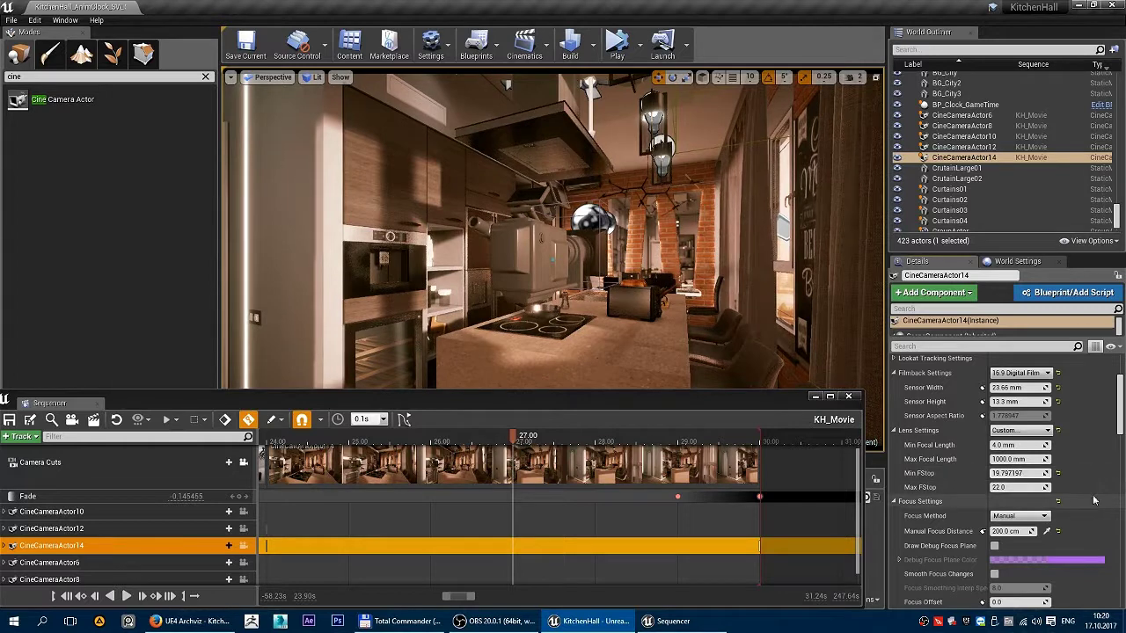
{"action": "key", "text": "ctrl+z"}
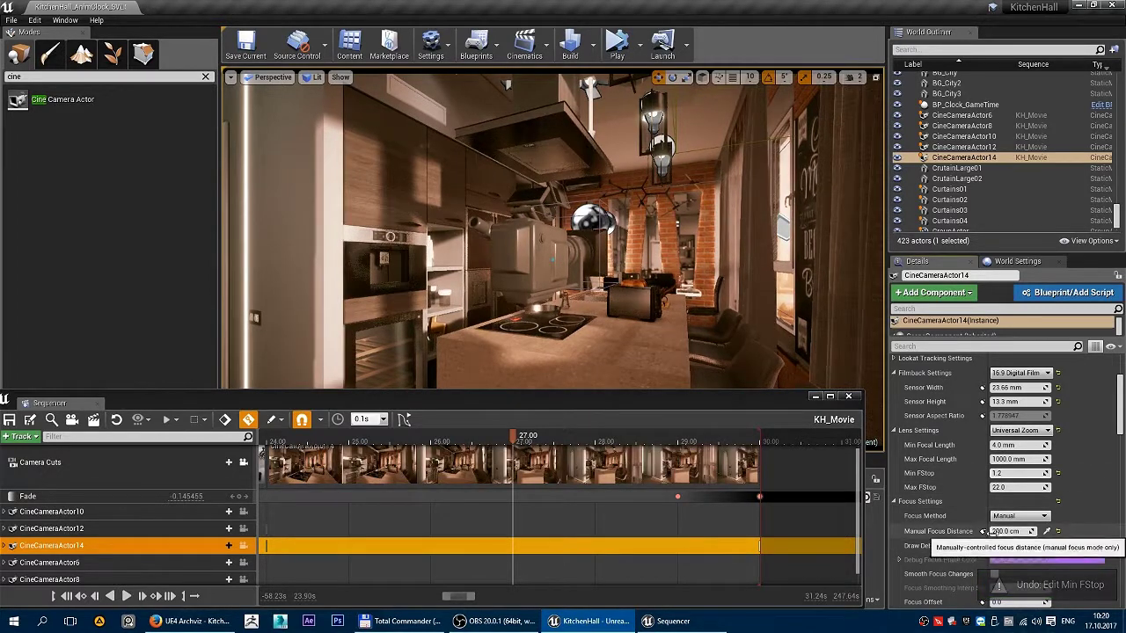
Try 190 for the camera's Max FStop and its Min FStop, restoring the defaults of 22.0 and 1.2.
{"action": "left_click", "coordinate": [1012, 486]}
{"action": "type", "text": "190"}
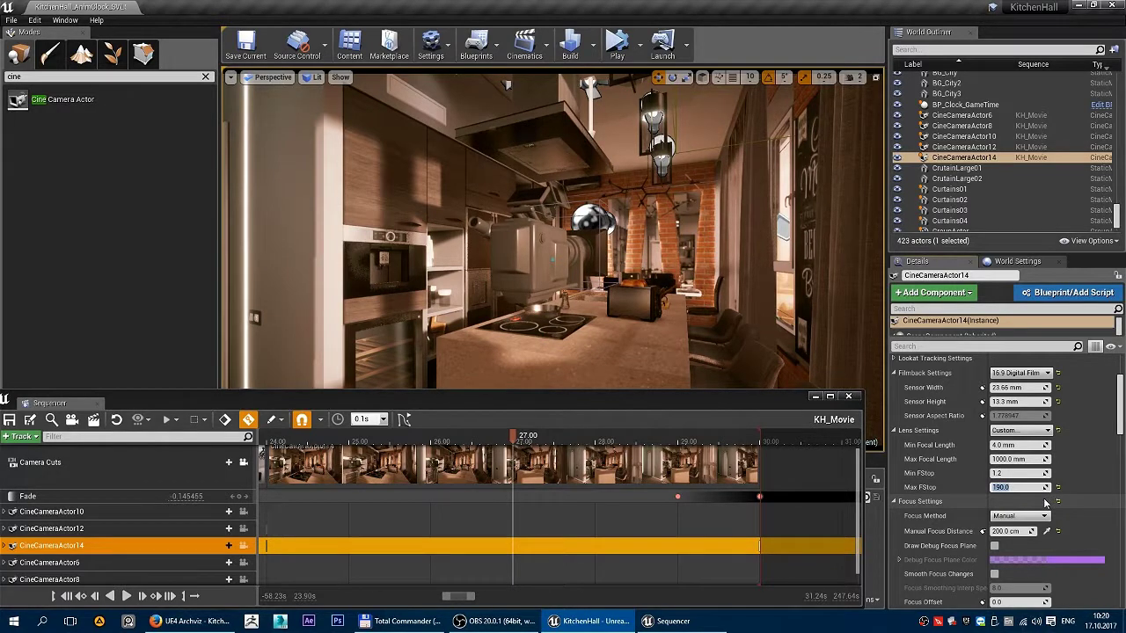
{"action": "left_click", "coordinate": [1031, 473]}
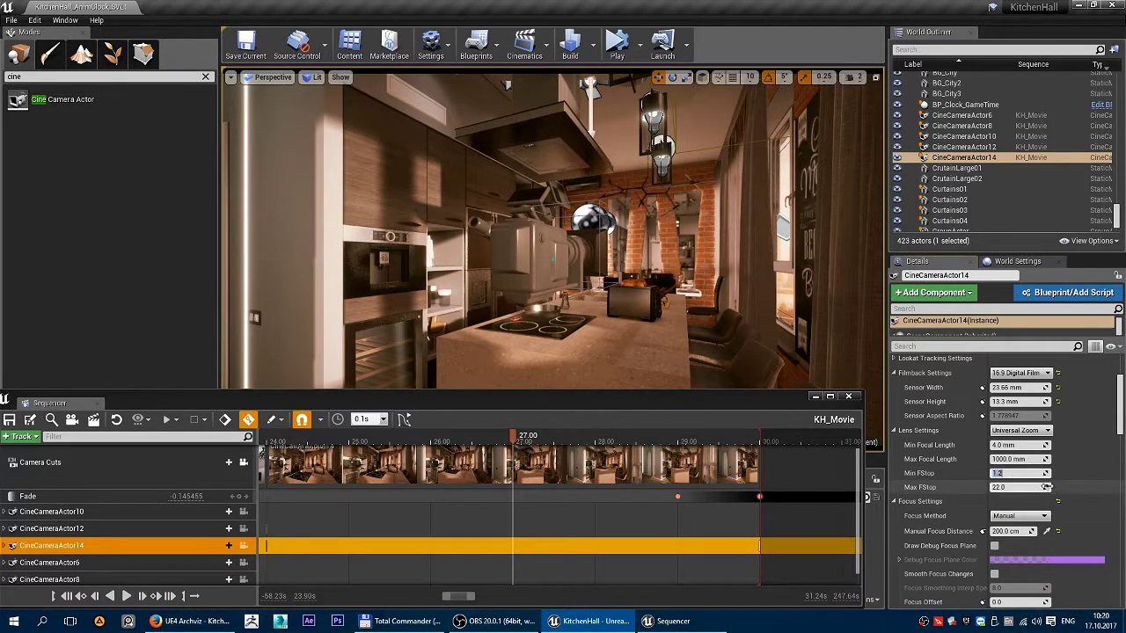
{"action": "type", "text": "190"}
{"action": "key", "text": "Return"}
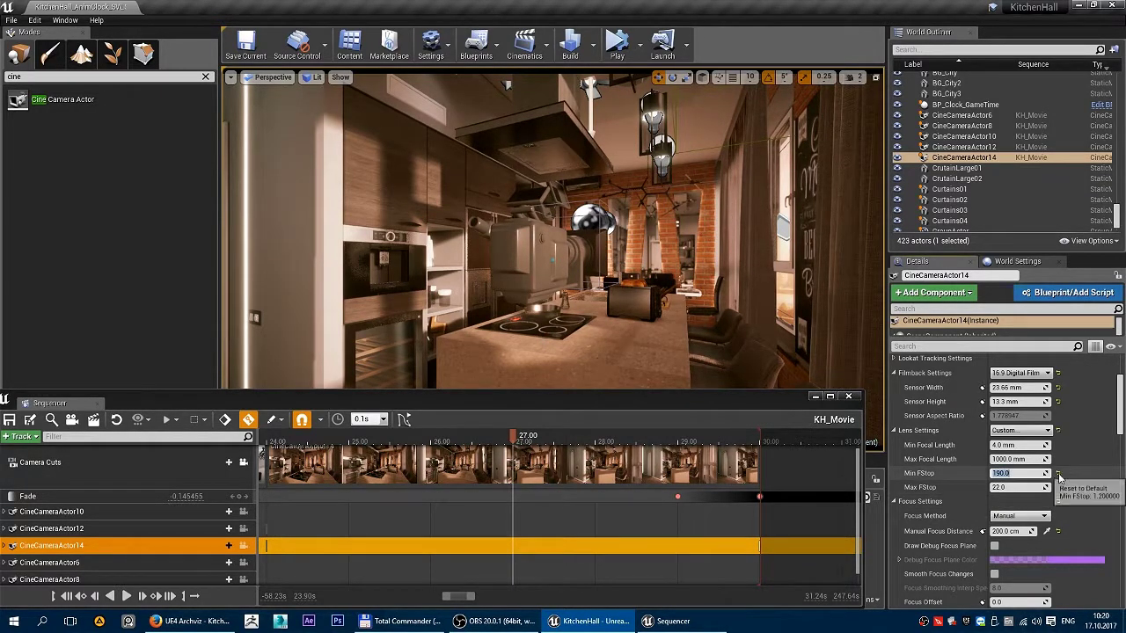
{"action": "left_click", "coordinate": [1031, 459]}
{"action": "type", "text": "1.2"}
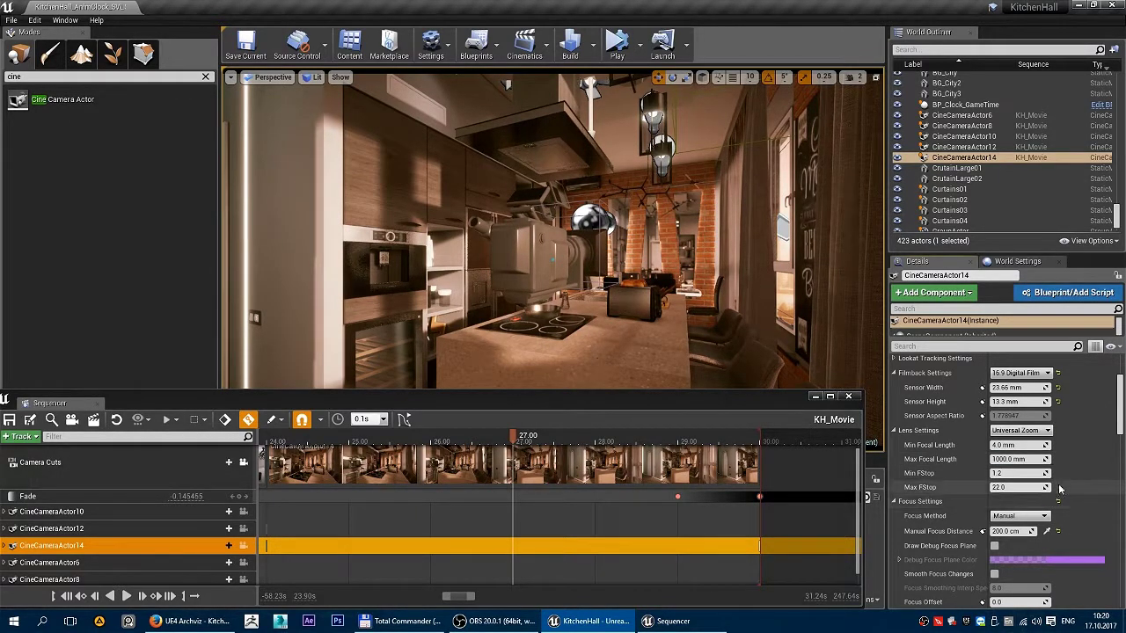
Set the Current Aperture of CineCameraActor14 back to 2.8.
{"action": "scroll", "coordinate": [1011, 493], "scroll_direction": "down", "scroll_amount": 2}
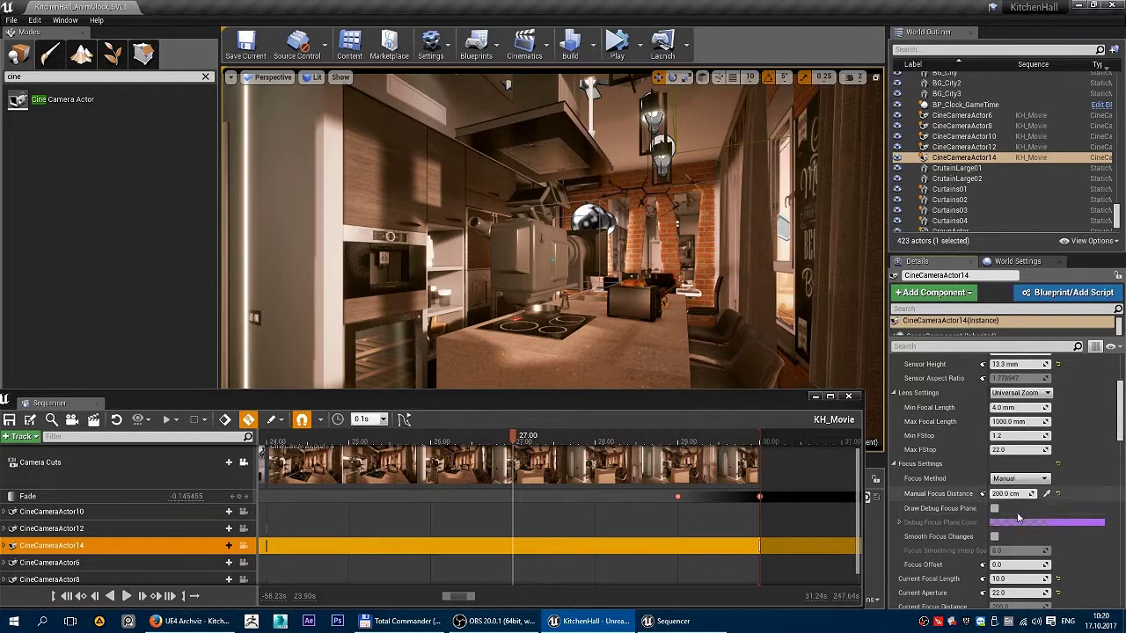
{"action": "scroll", "coordinate": [1034, 545], "scroll_direction": "down", "scroll_amount": 3}
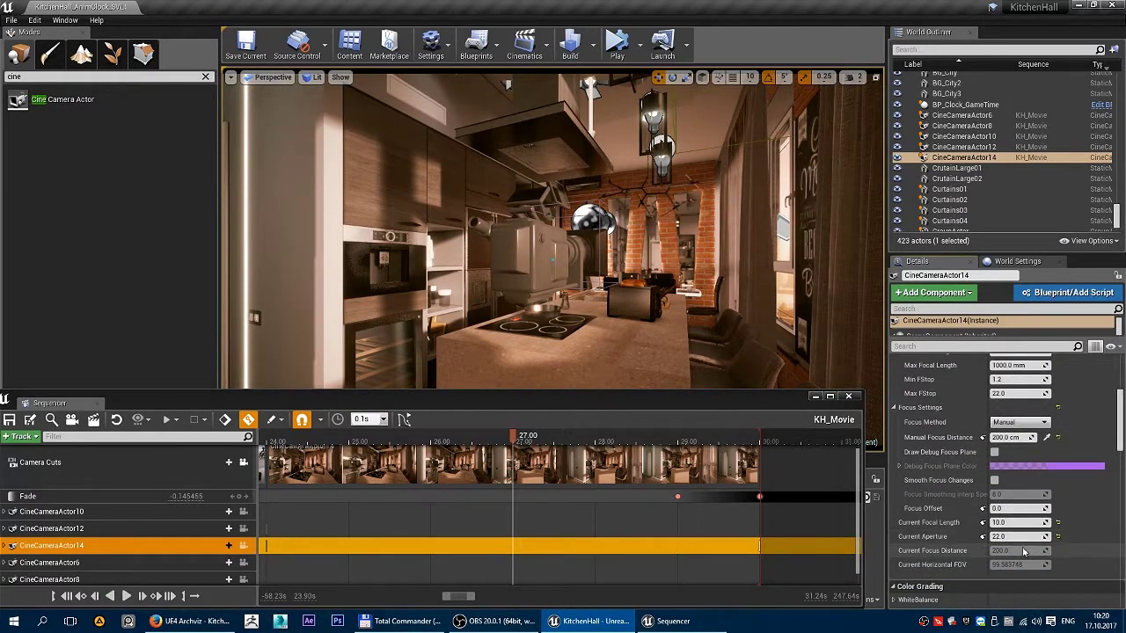
{"action": "left_click_drag", "start_coordinate": [1005, 511], "coordinate": [1011, 537]}
{"action": "left_click", "coordinate": [1059, 509]}
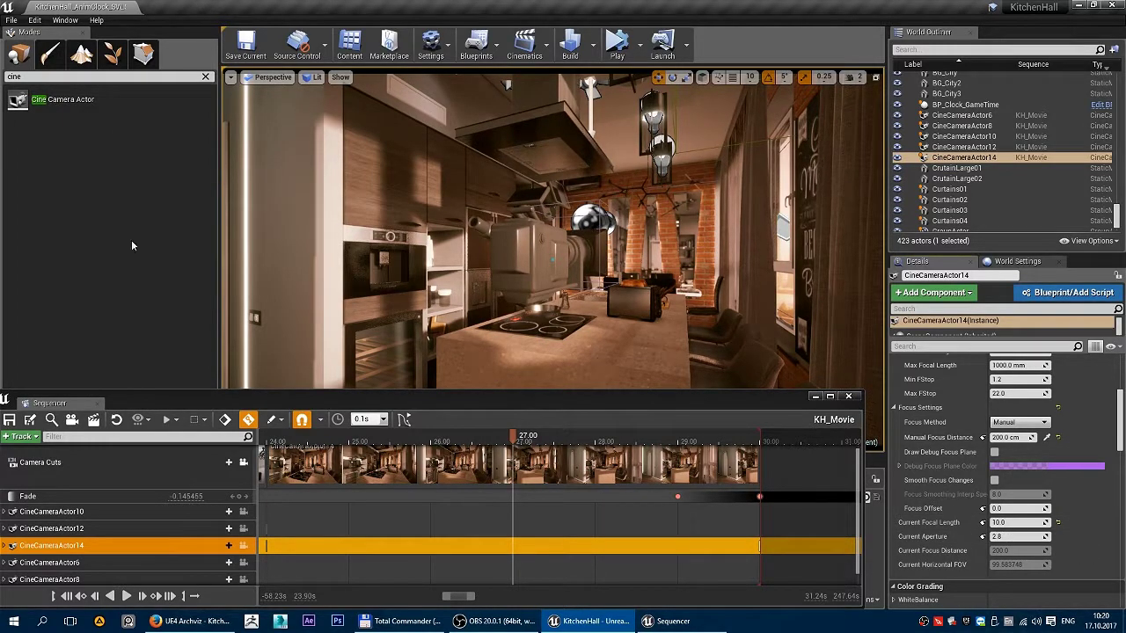
Switch to Total Commander, go to the Kitchen project folder and launch the Kitchen uproject file.
{"action": "left_click", "coordinate": [401, 621]}
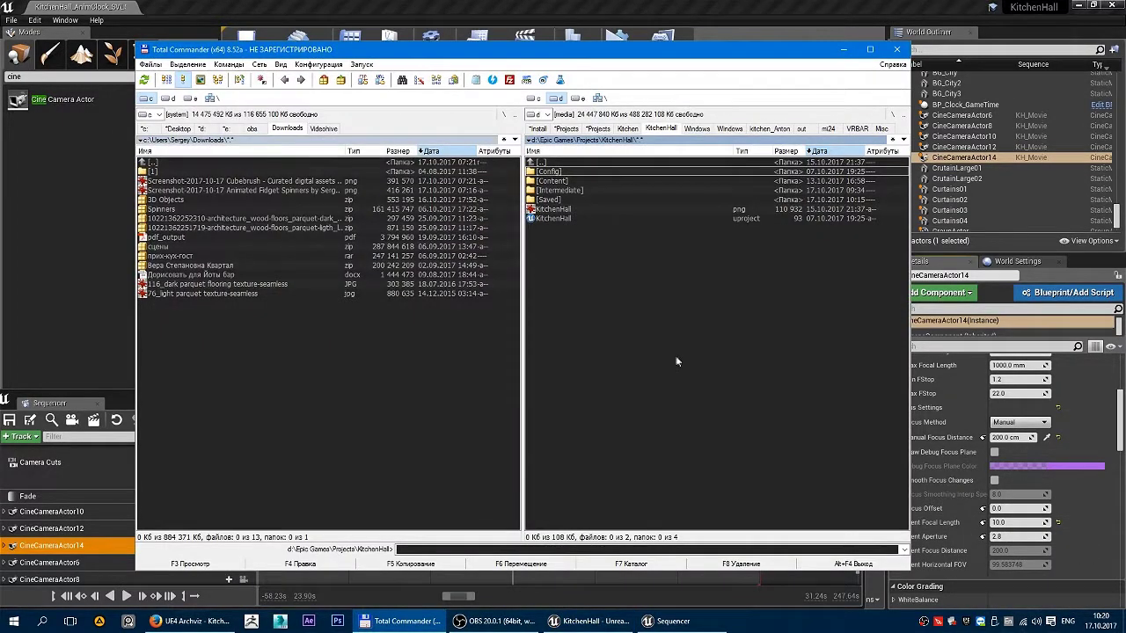
{"action": "left_click", "coordinate": [628, 128]}
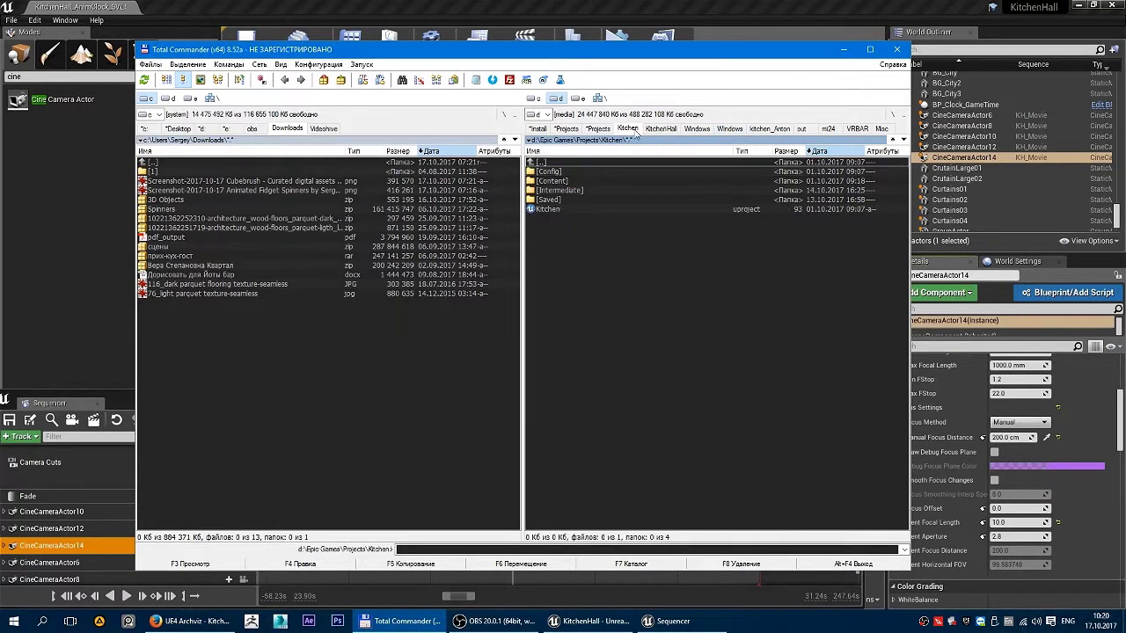
{"action": "left_click", "coordinate": [843, 50]}
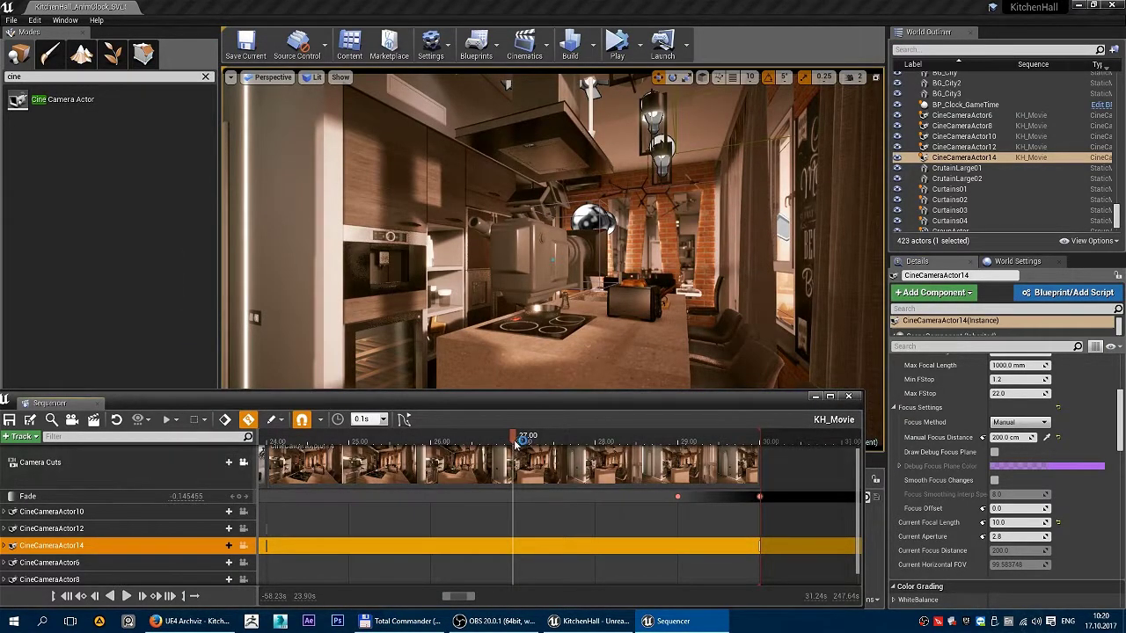
Scrub the sequence to 28.00 and review the filmback, lens and focus settings of CineCameraActor14.
{"action": "left_click_drag", "start_coordinate": [514, 439], "coordinate": [596, 468]}
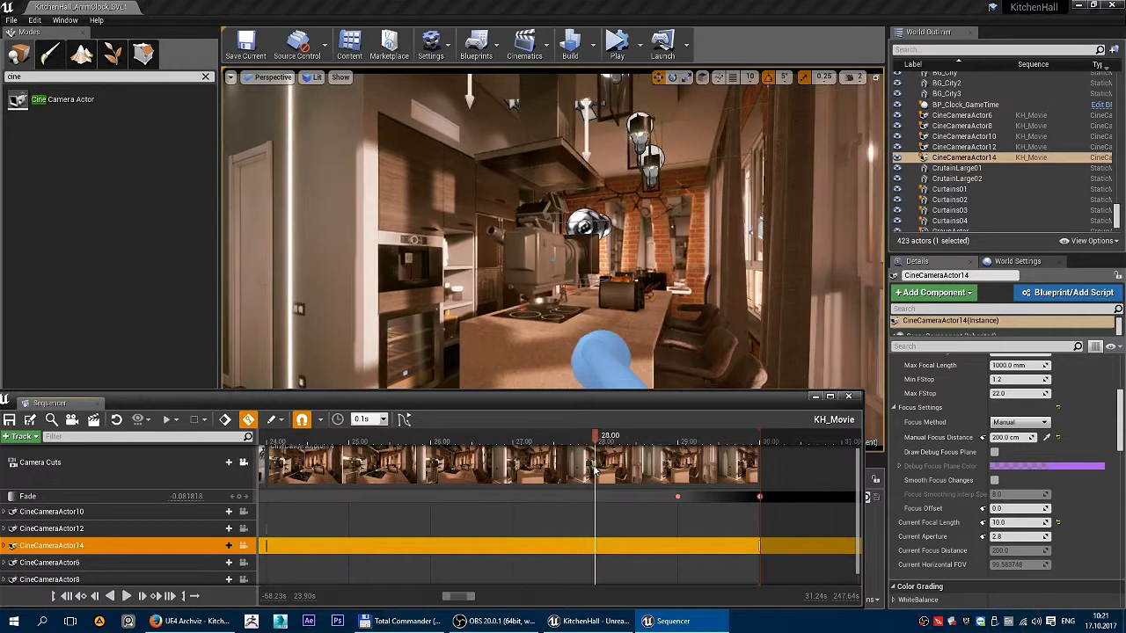
{"action": "scroll", "coordinate": [981, 497], "scroll_direction": "up", "scroll_amount": 2}
{"action": "scroll", "coordinate": [995, 505], "scroll_direction": "up", "scroll_amount": 1}
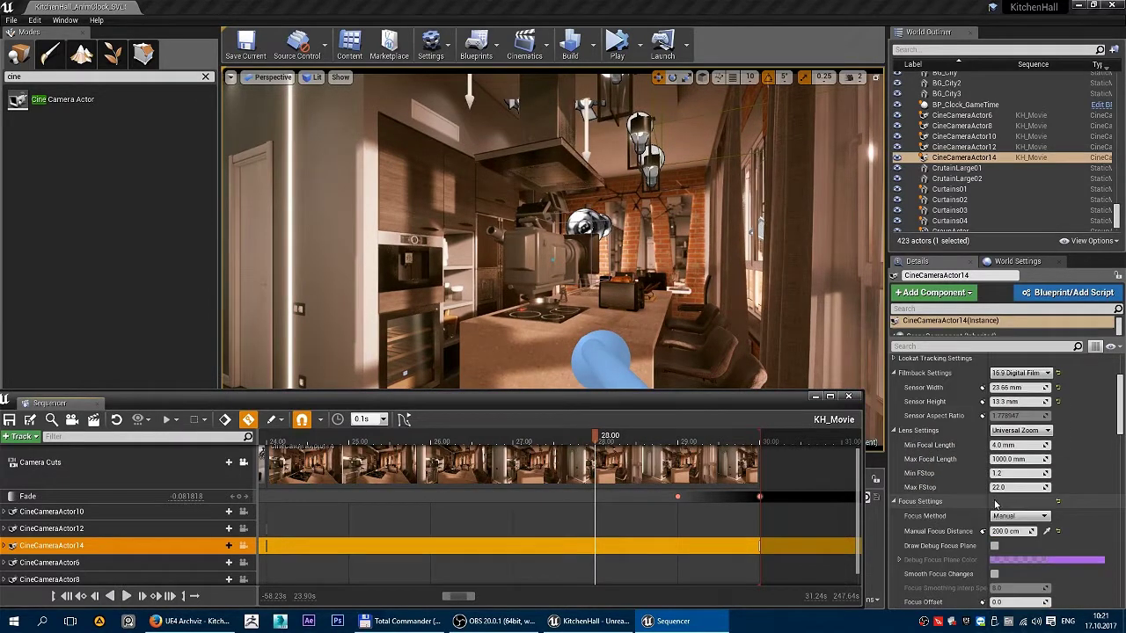
{"action": "scroll", "coordinate": [995, 505], "scroll_direction": "up", "scroll_amount": 1}
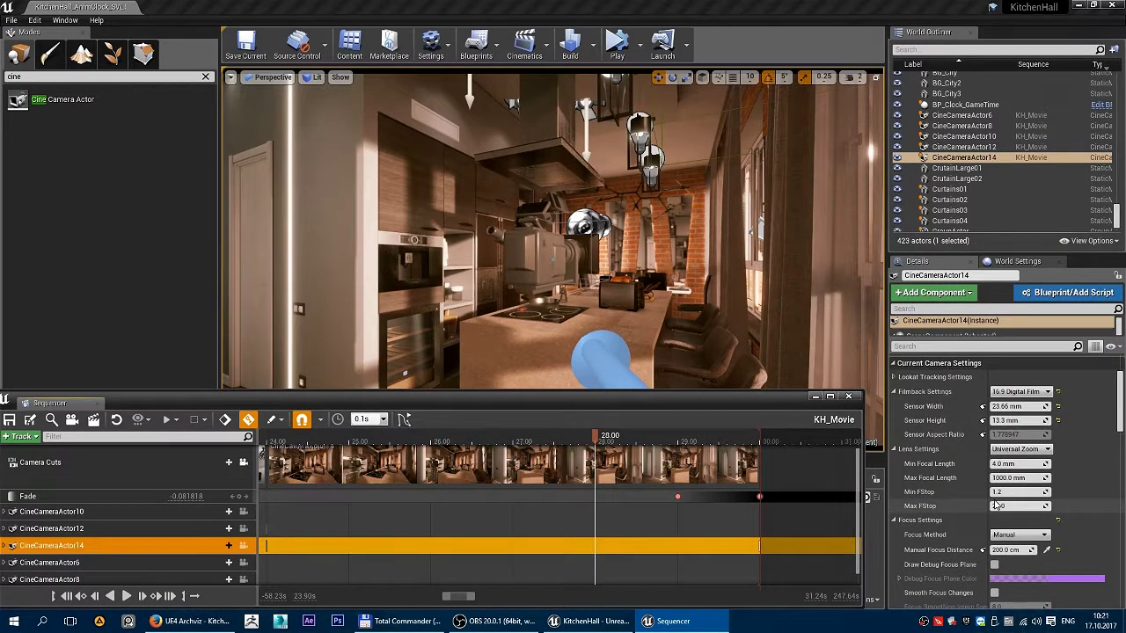
{"action": "scroll", "coordinate": [987, 516], "scroll_direction": "down", "scroll_amount": 3}
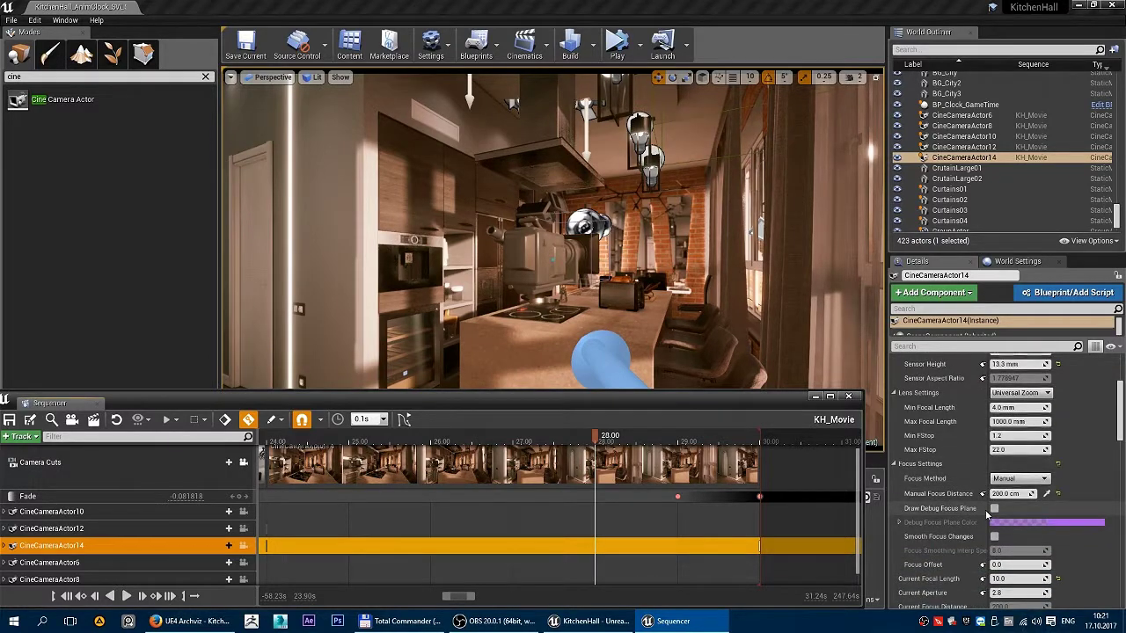
{"action": "scroll", "coordinate": [986, 514], "scroll_direction": "down", "scroll_amount": 8}
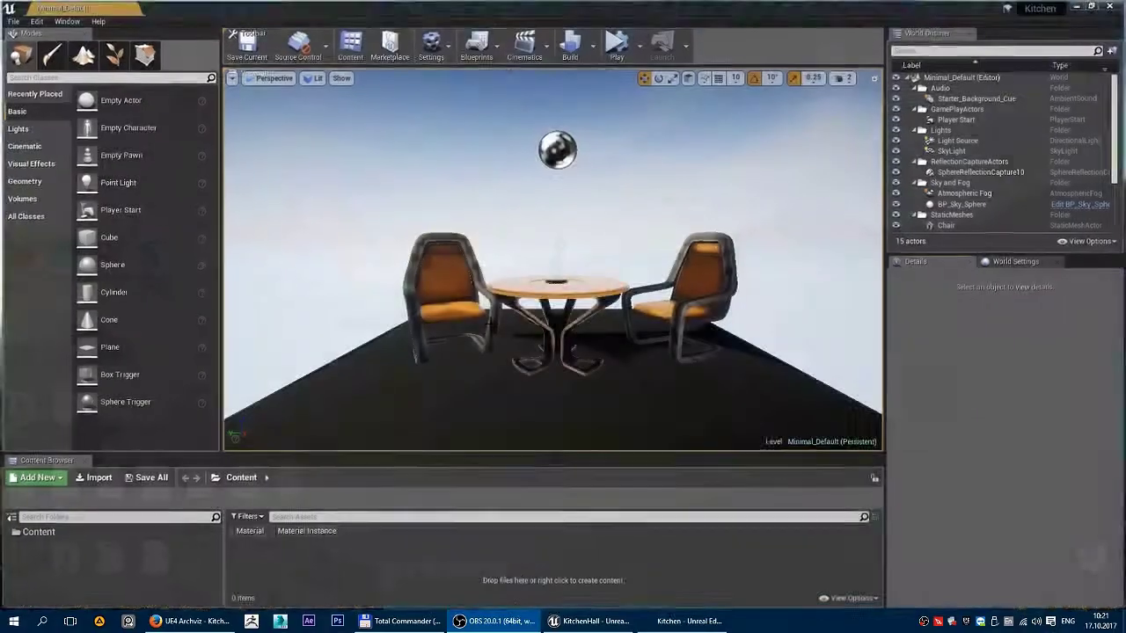
Open the recent level 3DKitchen_Final in the newly launched Kitchen project.
{"action": "left_click", "coordinate": [11, 20]}
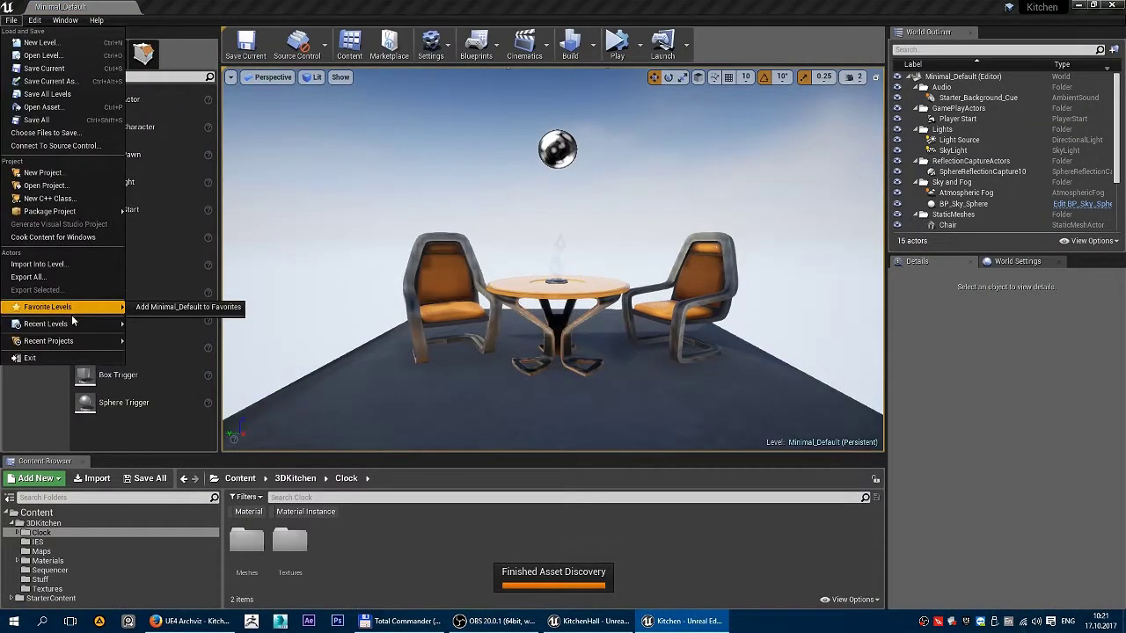
{"action": "mouse_move", "coordinate": [87, 324]}
{"action": "left_click", "coordinate": [174, 324]}
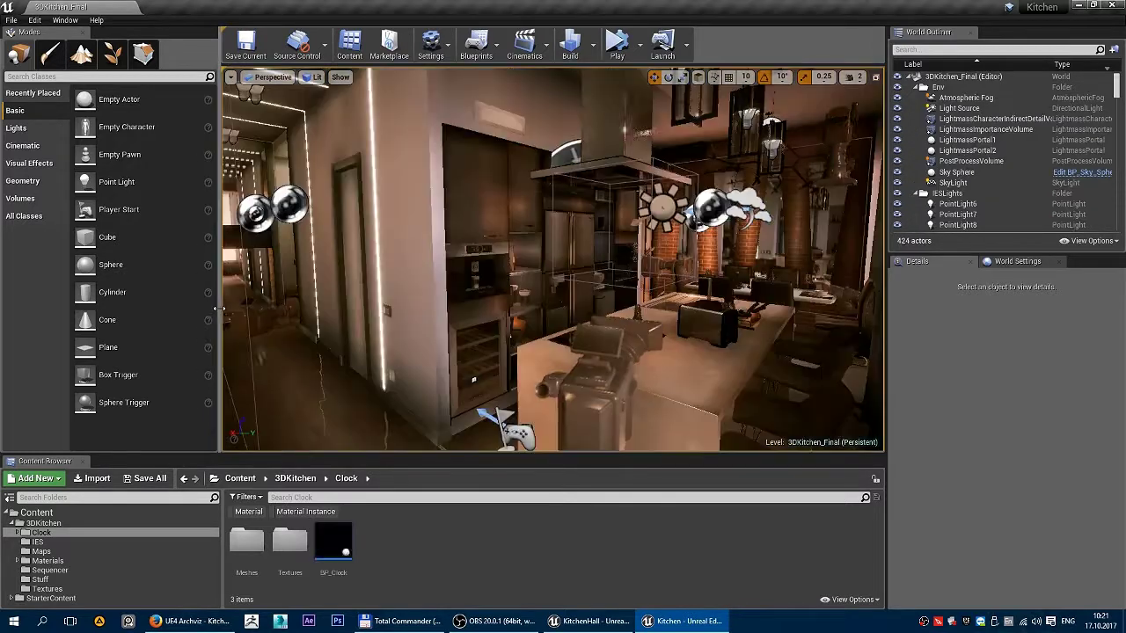
Turn the view toward the kitchen counter and open the KitchenSeq level sequence for editing.
{"action": "right_click_drag", "start_coordinate": [660, 300], "coordinate": [774, 306]}
{"action": "key", "text": "w"}
{"action": "right_click_drag", "start_coordinate": [552, 259], "coordinate": [552, 260]}
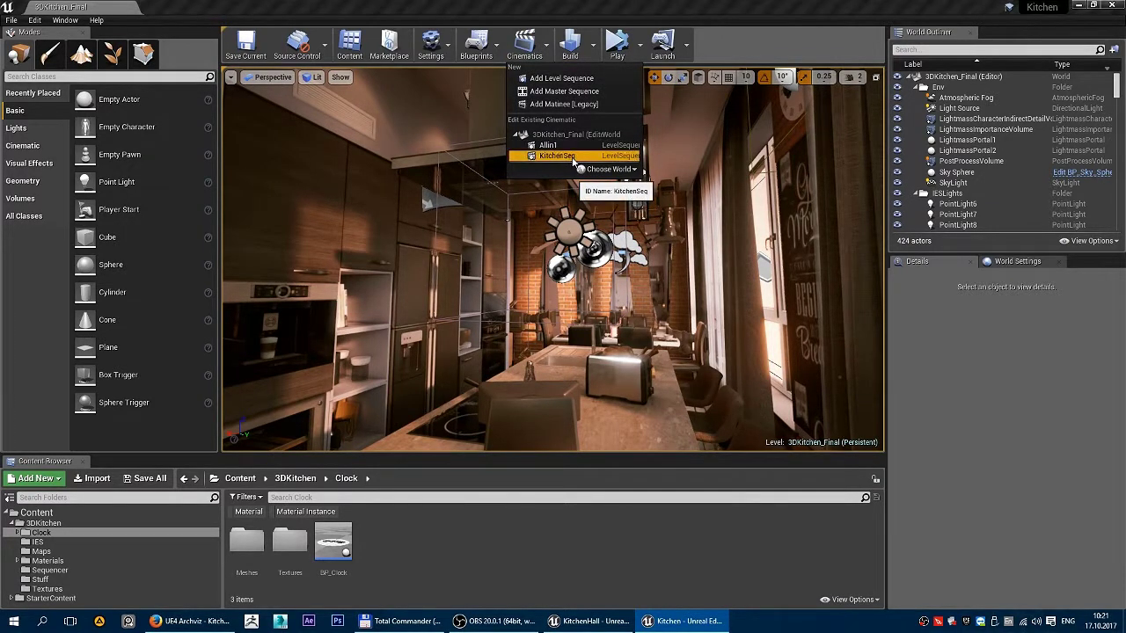
{"action": "left_click", "coordinate": [568, 155]}
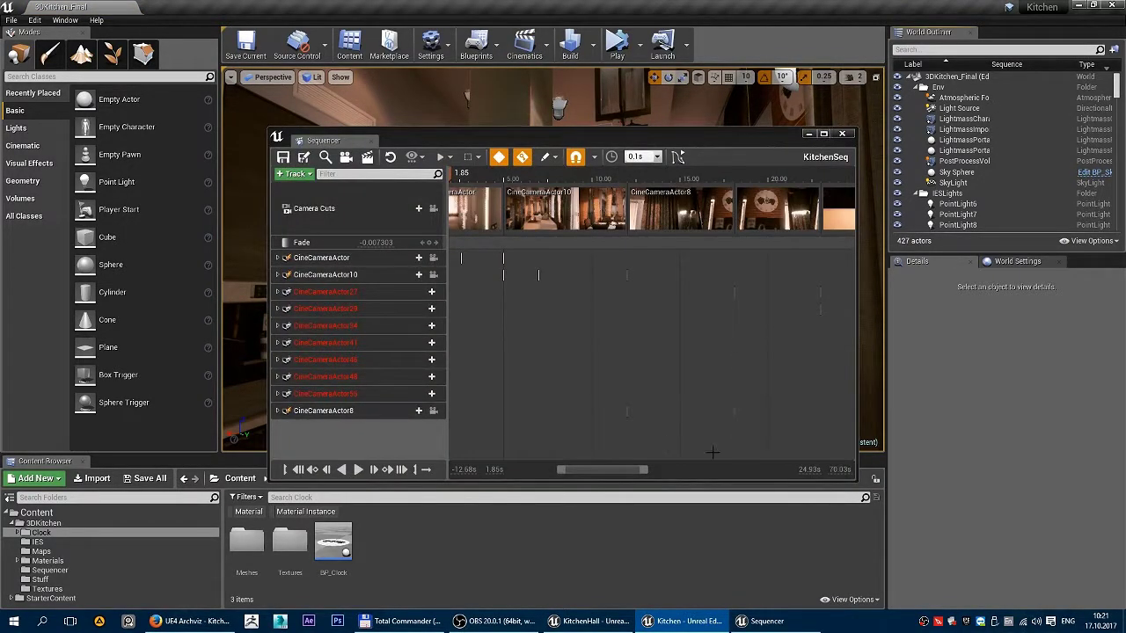
Look over the full KitchenSeq timeline and examine the camera component and Manual Focus Distance tracks of CineCameraActor55.
{"action": "left_click_drag", "start_coordinate": [615, 476], "coordinate": [790, 469]}
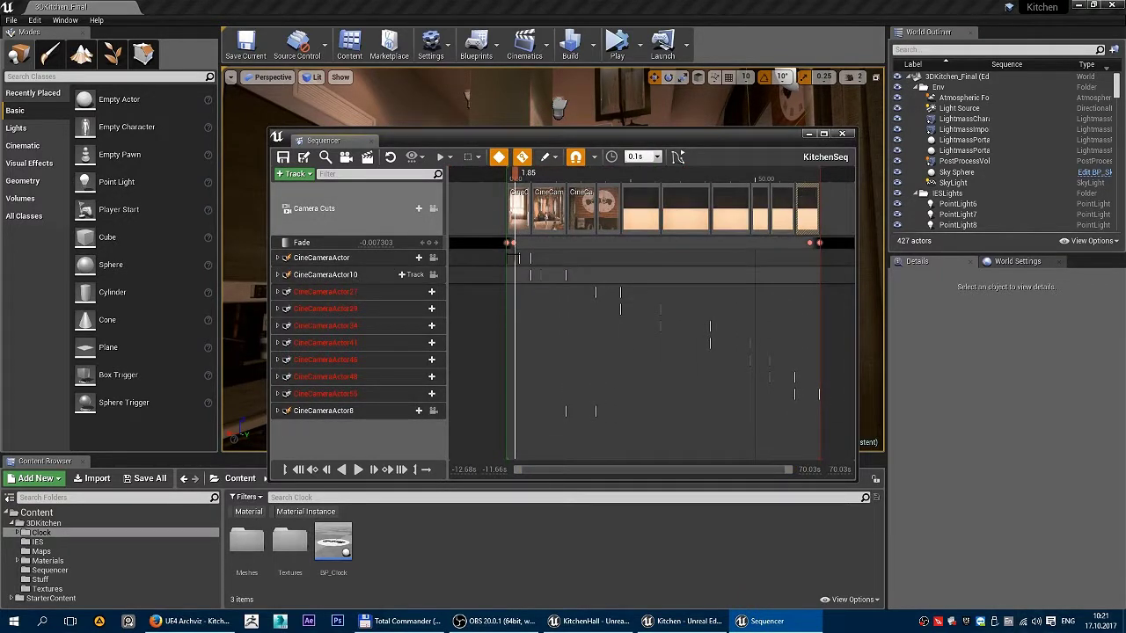
{"action": "scroll", "coordinate": [825, 208], "scroll_direction": "up", "scroll_amount": 6, "text": "ctrl"}
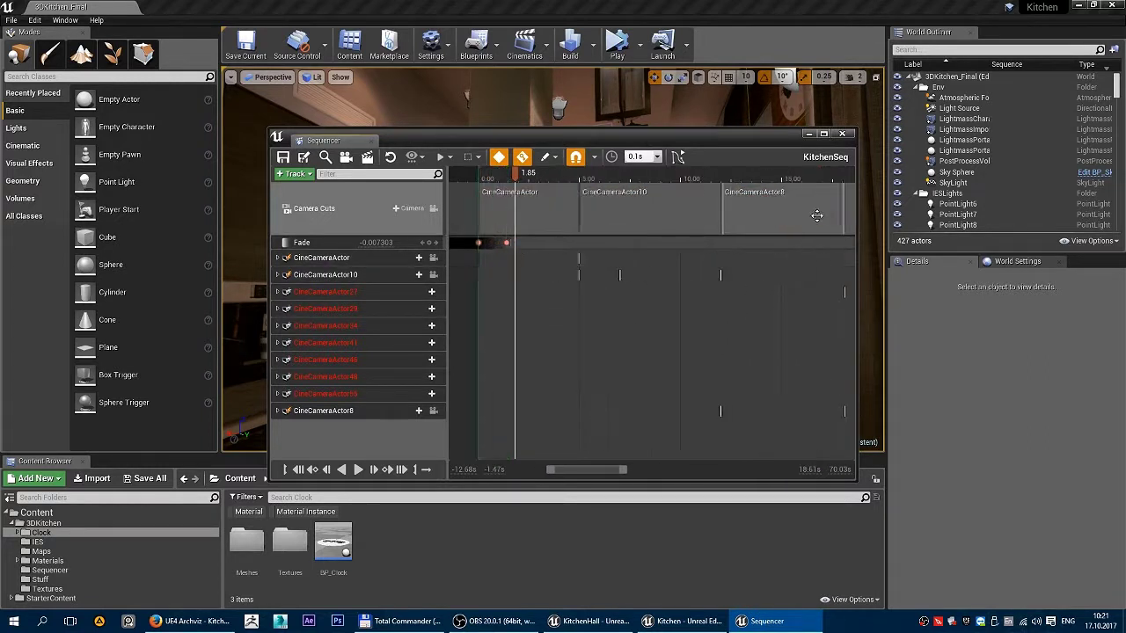
{"action": "left_click_drag", "start_coordinate": [619, 470], "coordinate": [774, 473]}
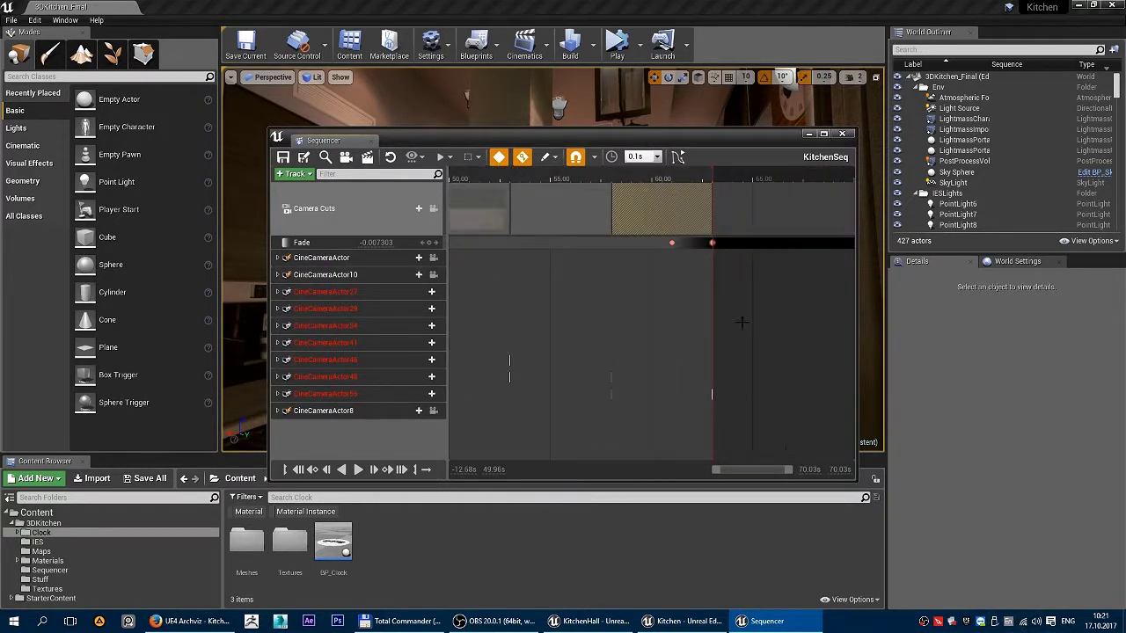
{"action": "scroll", "coordinate": [654, 194], "scroll_direction": "up", "scroll_amount": 5}
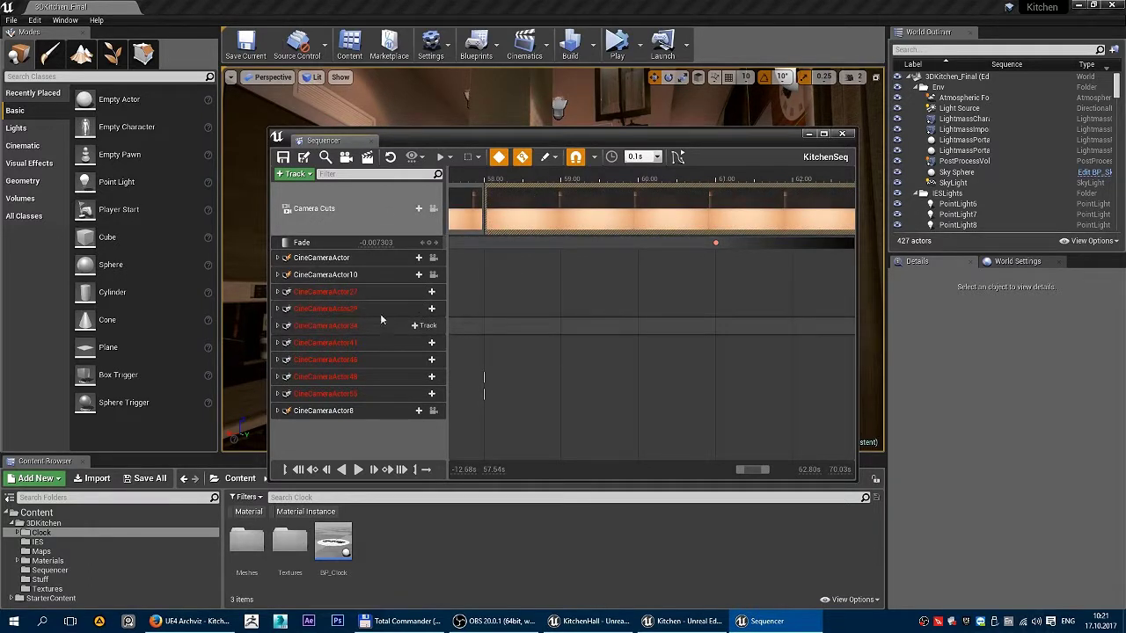
{"action": "left_click", "coordinate": [308, 393]}
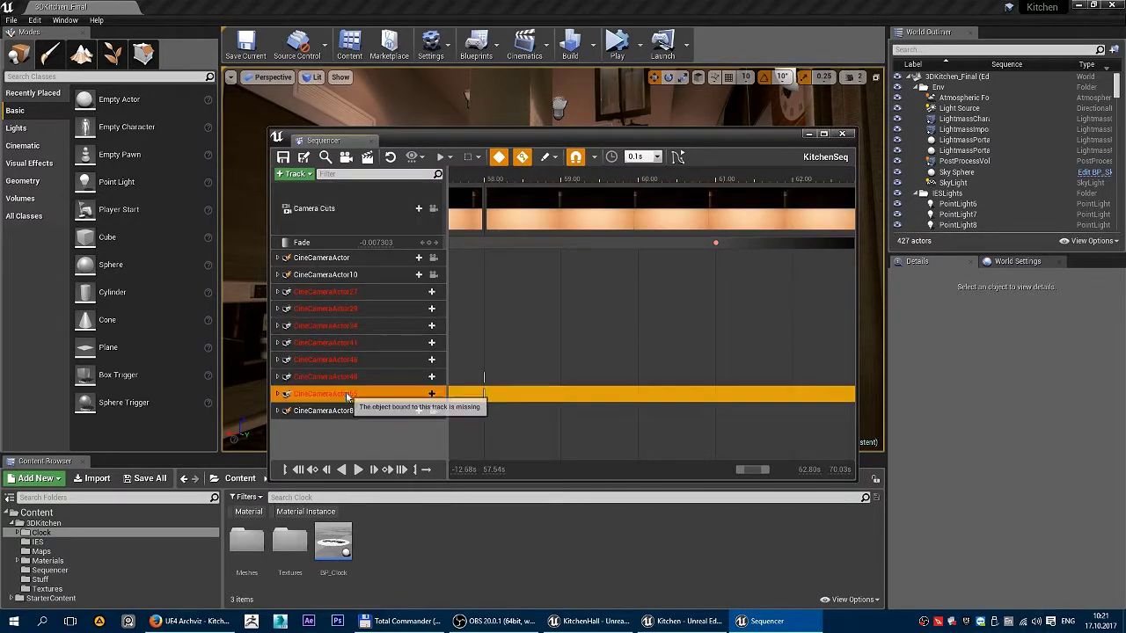
{"action": "left_click", "coordinate": [277, 394]}
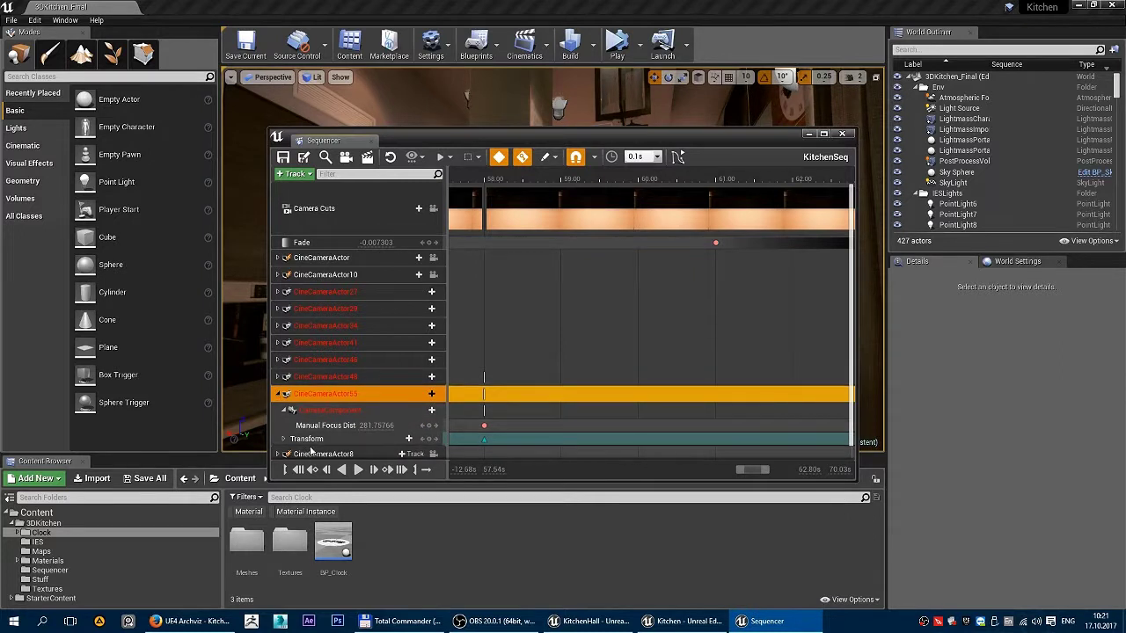
{"action": "left_click", "coordinate": [327, 426]}
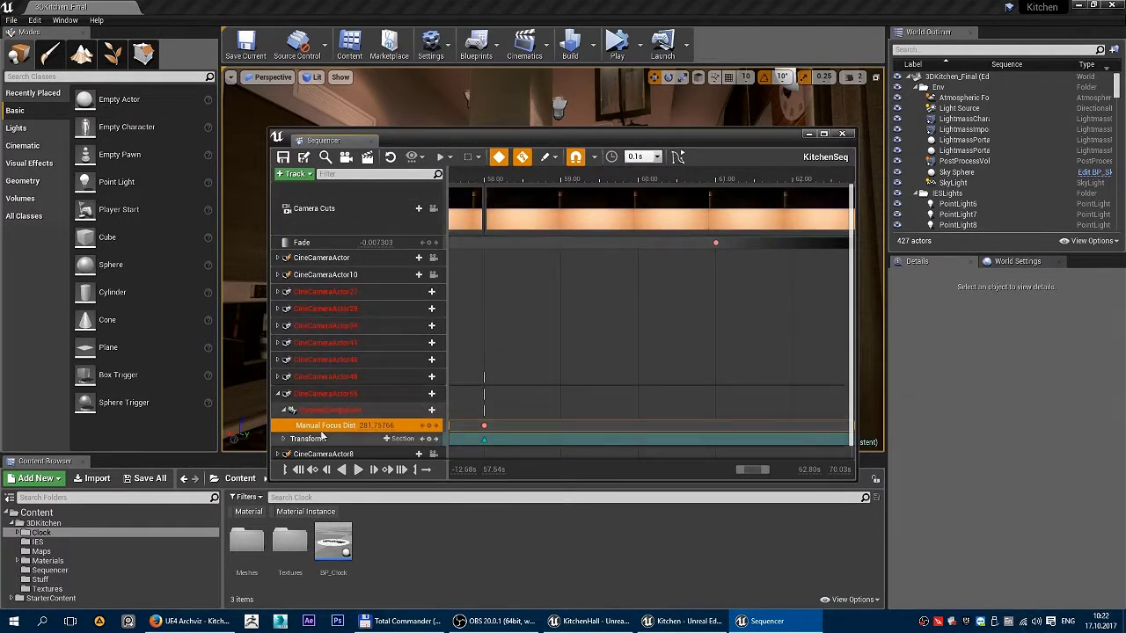
{"action": "left_click", "coordinate": [339, 394]}
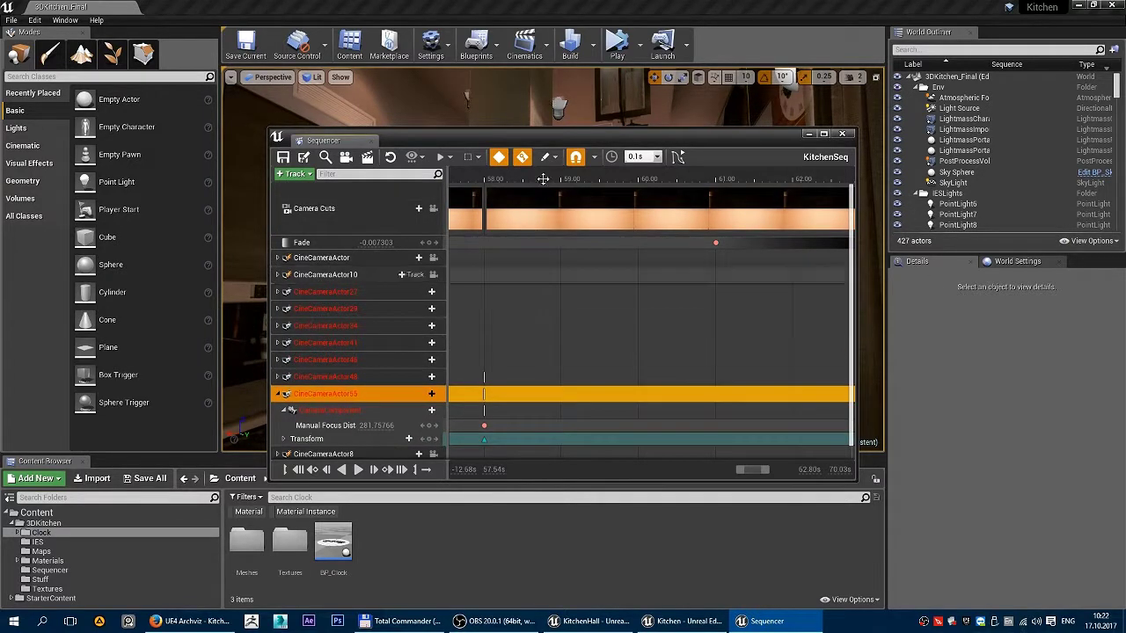
Filter the level's actors by "cine", select CineCameraActor55 and review its lens and focus settings.
{"action": "left_click_drag", "start_coordinate": [568, 136], "coordinate": [475, 88]}
{"action": "scroll", "coordinate": [950, 183], "scroll_direction": "down", "scroll_amount": 10}
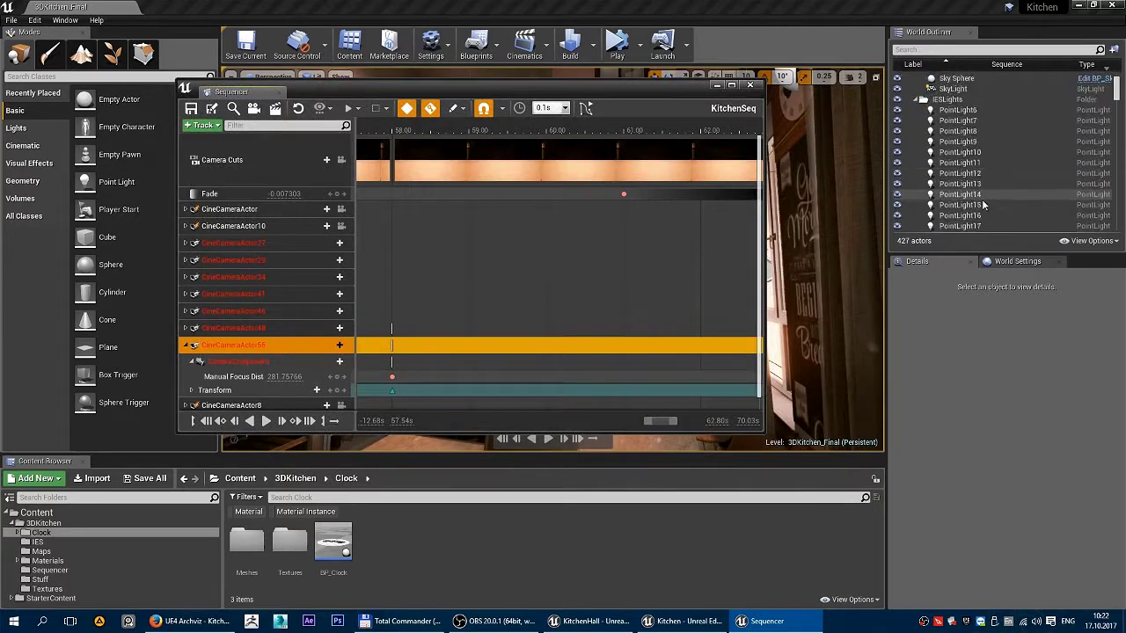
{"action": "scroll", "coordinate": [972, 186], "scroll_direction": "down", "scroll_amount": 5}
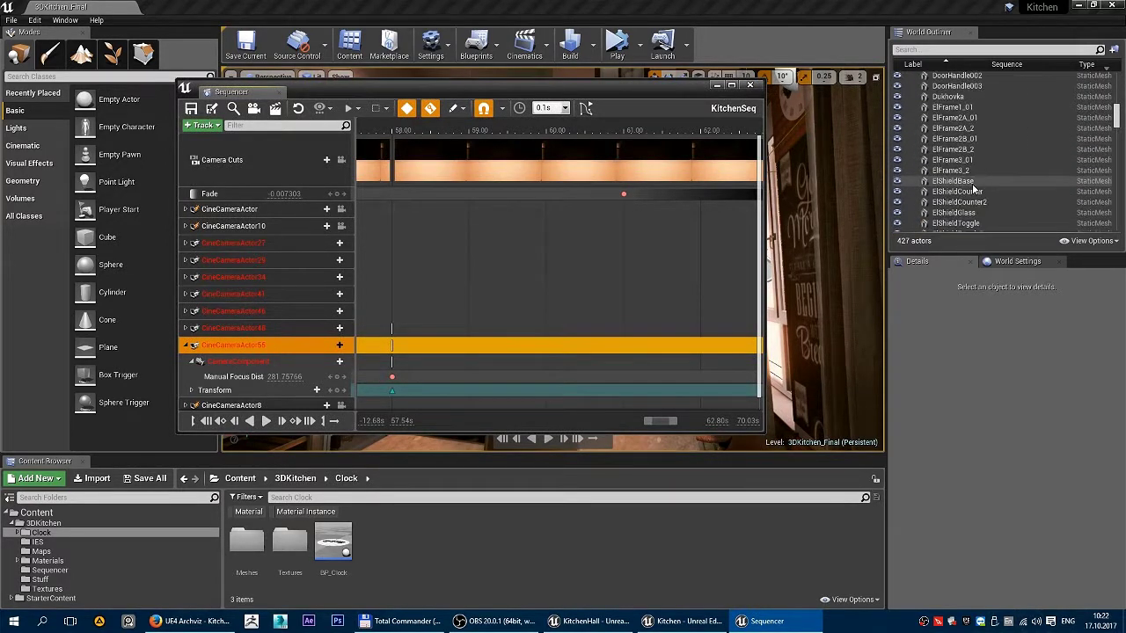
{"action": "left_click", "coordinate": [947, 51]}
{"action": "type", "text": "cine"}
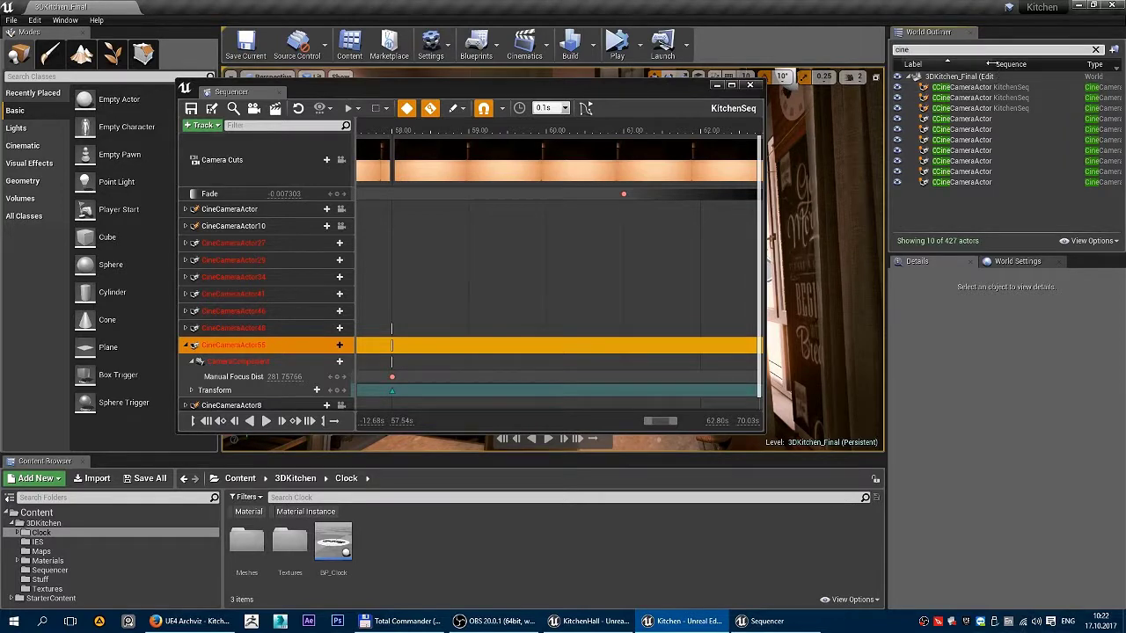
{"action": "left_click_drag", "start_coordinate": [990, 64], "coordinate": [1022, 65]}
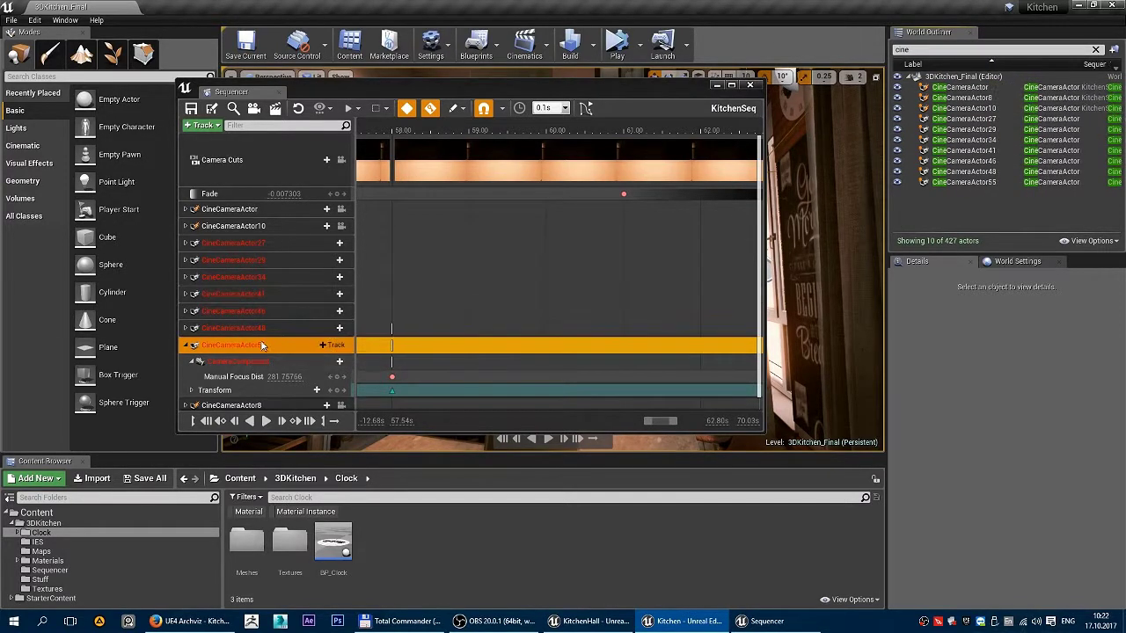
{"action": "left_click", "coordinate": [996, 182]}
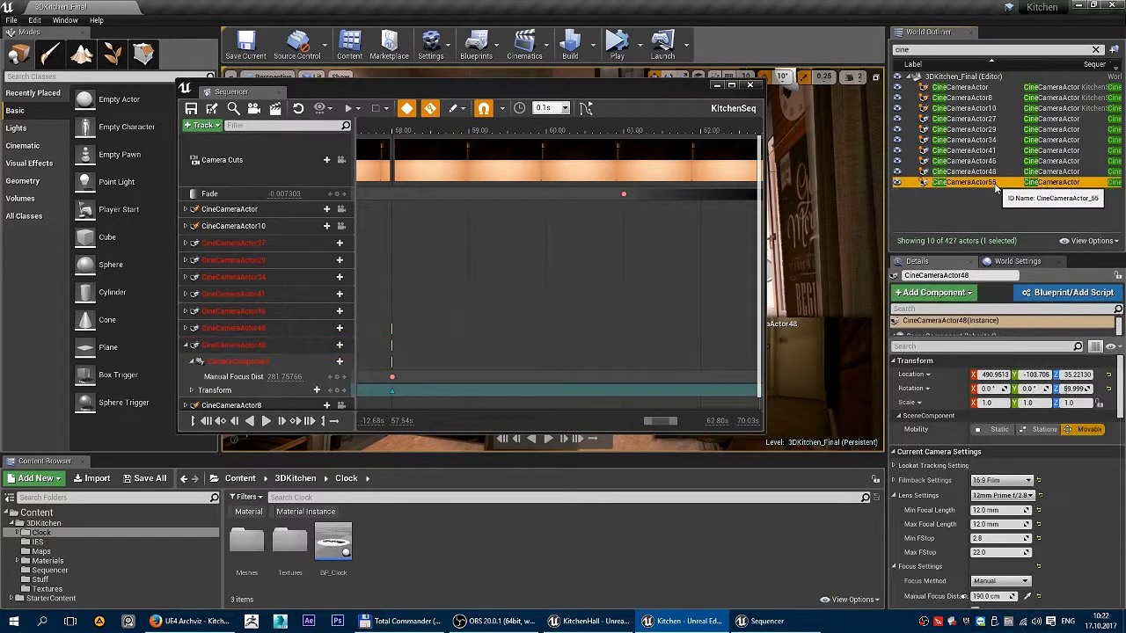
{"action": "left_click_drag", "start_coordinate": [669, 94], "coordinate": [527, 53]}
{"action": "scroll", "coordinate": [1049, 478], "scroll_direction": "down", "scroll_amount": 3}
{"action": "scroll", "coordinate": [1048, 467], "scroll_direction": "down", "scroll_amount": 3}
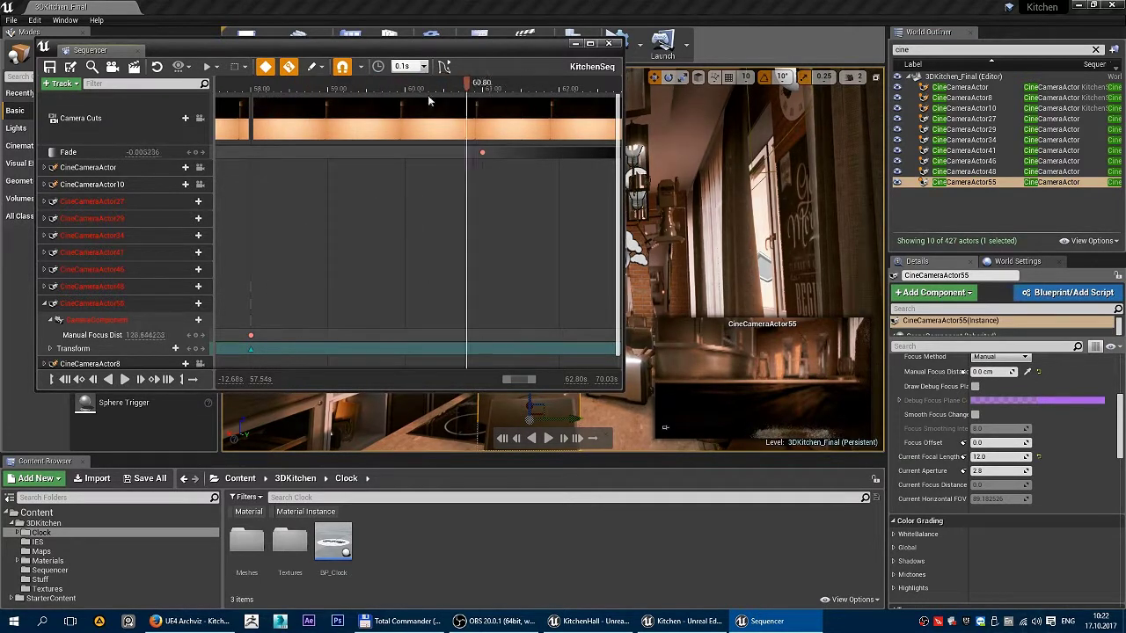
Scrub through the last shot of KitchenSeq between 58.10 and 61.60, check its keyframes and close the sequence.
{"action": "left_click_drag", "start_coordinate": [324, 97], "coordinate": [207, 124]}
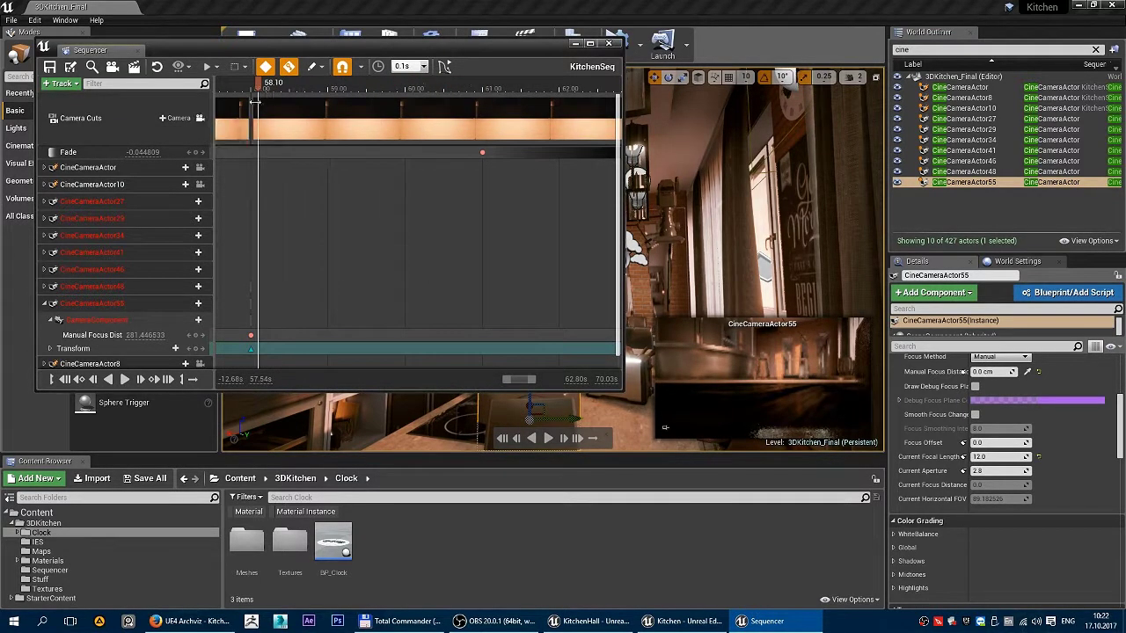
{"action": "left_click", "coordinate": [530, 105]}
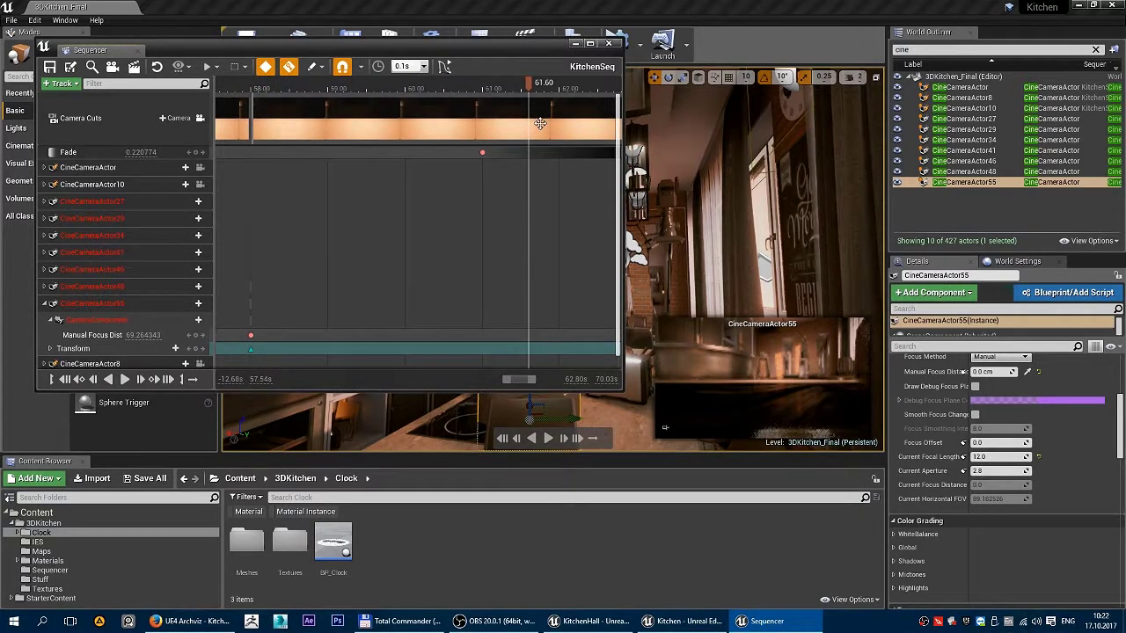
{"action": "scroll", "coordinate": [533, 104], "scroll_direction": "down", "scroll_amount": 5}
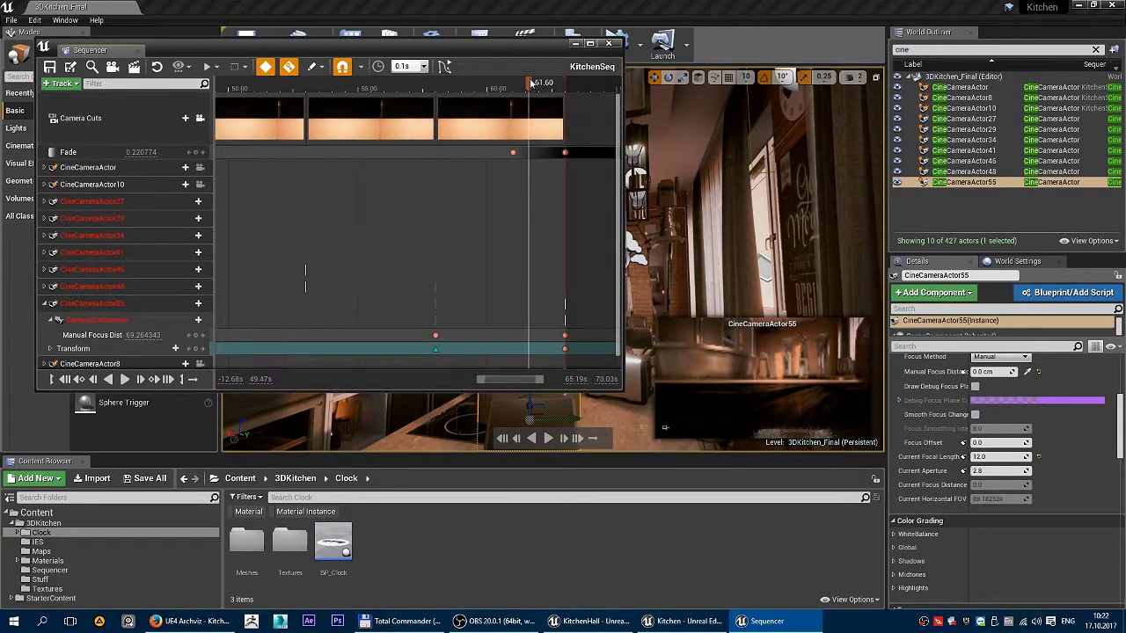
{"action": "left_click_drag", "start_coordinate": [530, 88], "coordinate": [472, 88]}
{"action": "left_click_drag", "start_coordinate": [392, 57], "coordinate": [852, 82]}
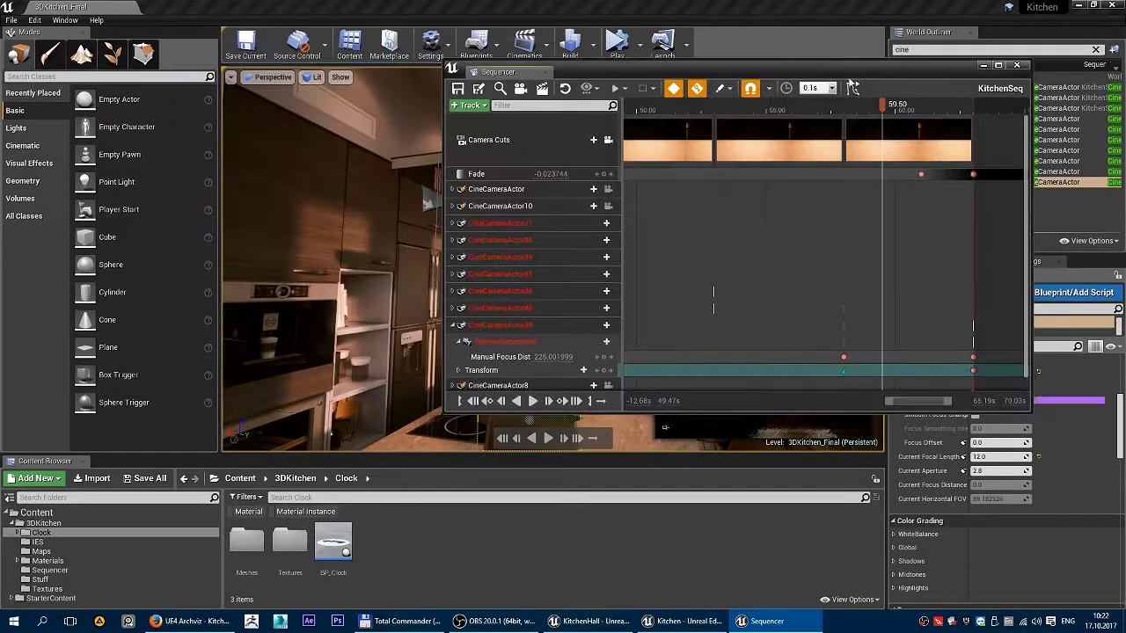
{"action": "left_click", "coordinate": [1018, 68]}
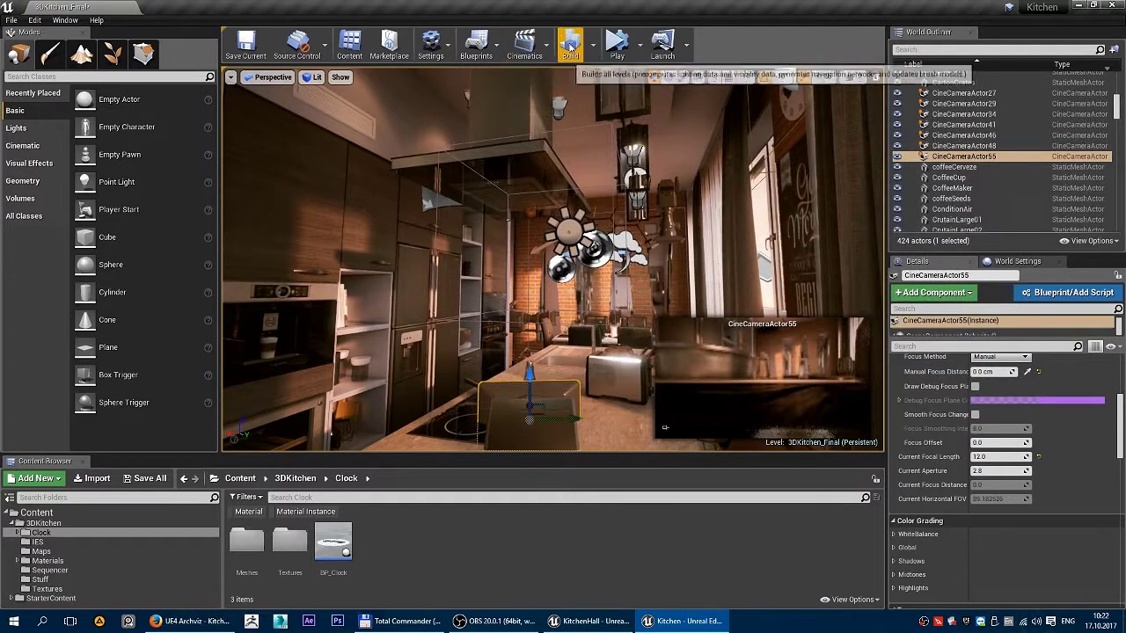
Reopen the KitchenSeq level sequence.
{"action": "left_click", "coordinate": [529, 47]}
{"action": "left_click", "coordinate": [555, 151]}
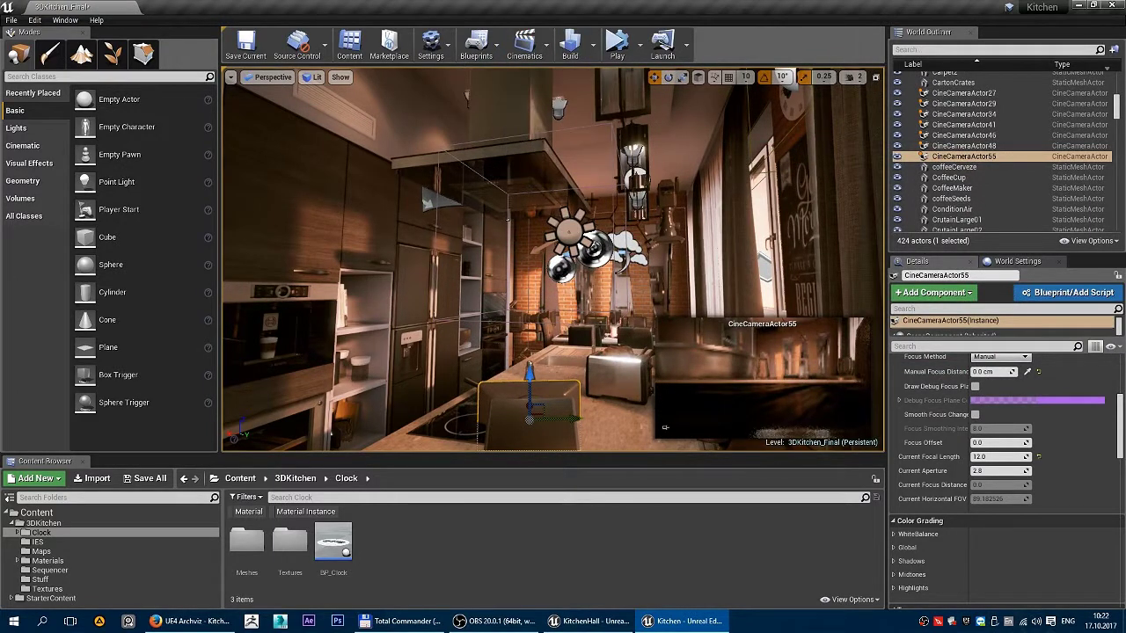
{"action": "left_click", "coordinate": [526, 44]}
{"action": "left_click", "coordinate": [557, 139]}
{"action": "left_click", "coordinate": [526, 44]}
{"action": "left_click", "coordinate": [607, 164]}
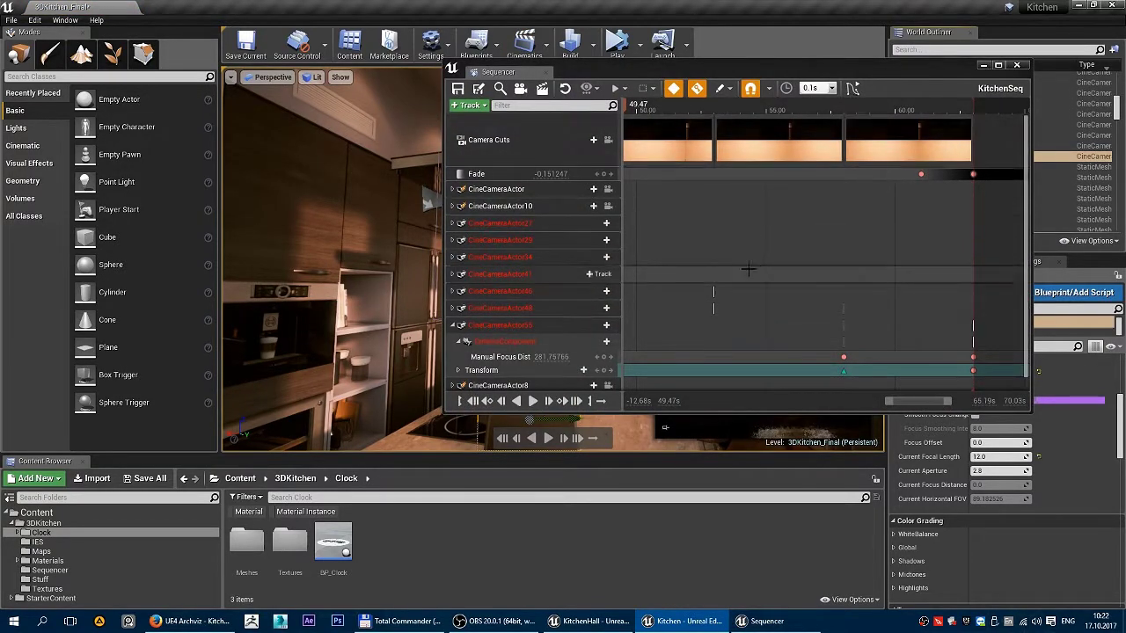
Fit the whole KitchenSeq timeline, move the playhead to 0.70 and view the scene through the camera cuts.
{"action": "left_click_drag", "start_coordinate": [887, 403], "coordinate": [691, 405]}
{"action": "left_click", "coordinate": [733, 107]}
{"action": "left_click_drag", "start_coordinate": [733, 107], "coordinate": [692, 112]}
{"action": "left_click", "coordinate": [610, 141]}
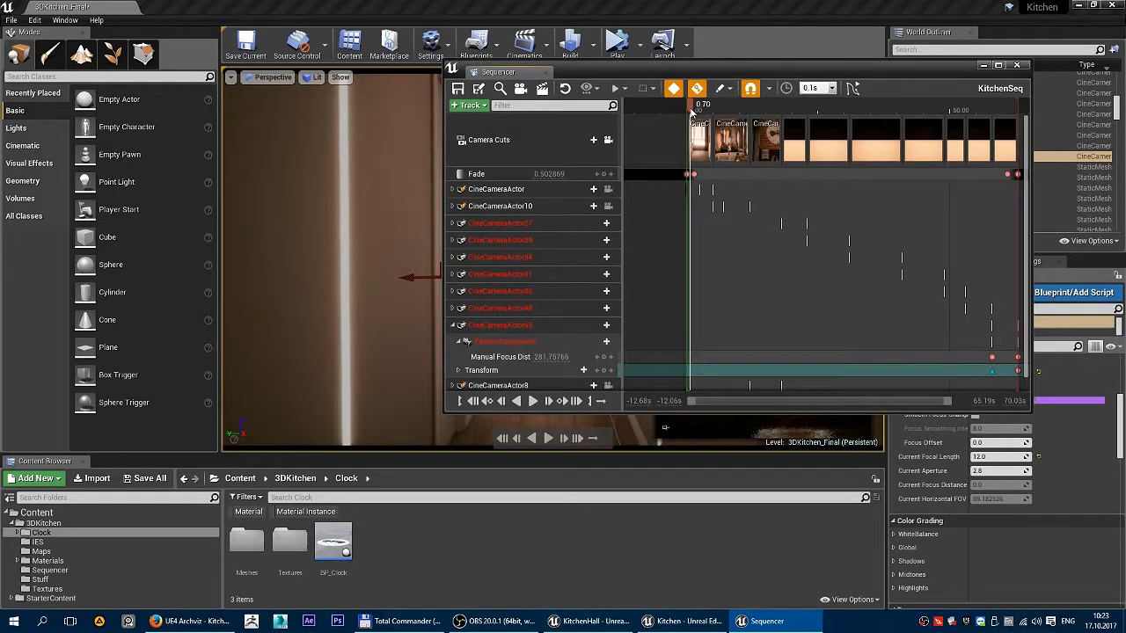
Select the CineCameraActor27 track, collapse the CineCameraActor55 tracks and close the sequence.
{"action": "left_click", "coordinate": [540, 225]}
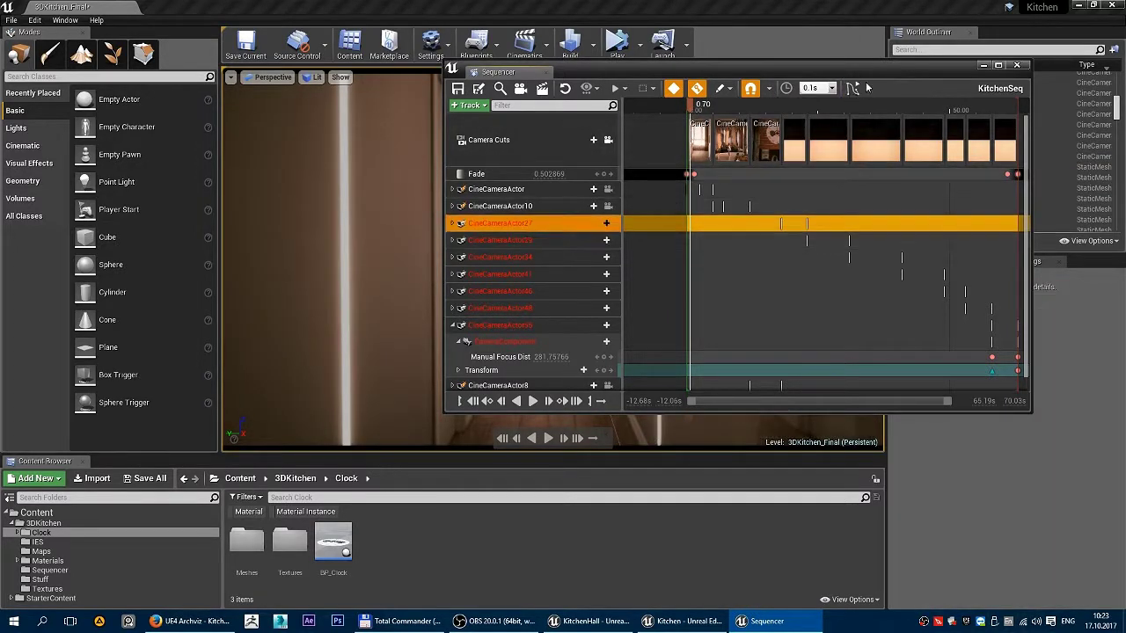
{"action": "left_click_drag", "start_coordinate": [867, 75], "coordinate": [715, 70]}
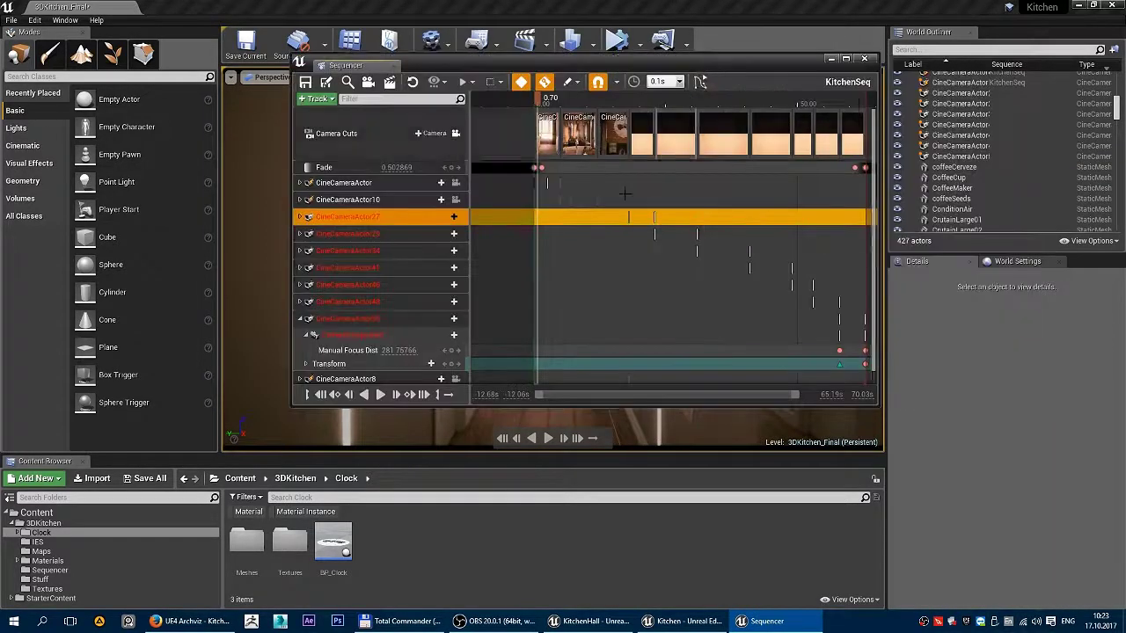
{"action": "left_click", "coordinate": [300, 319]}
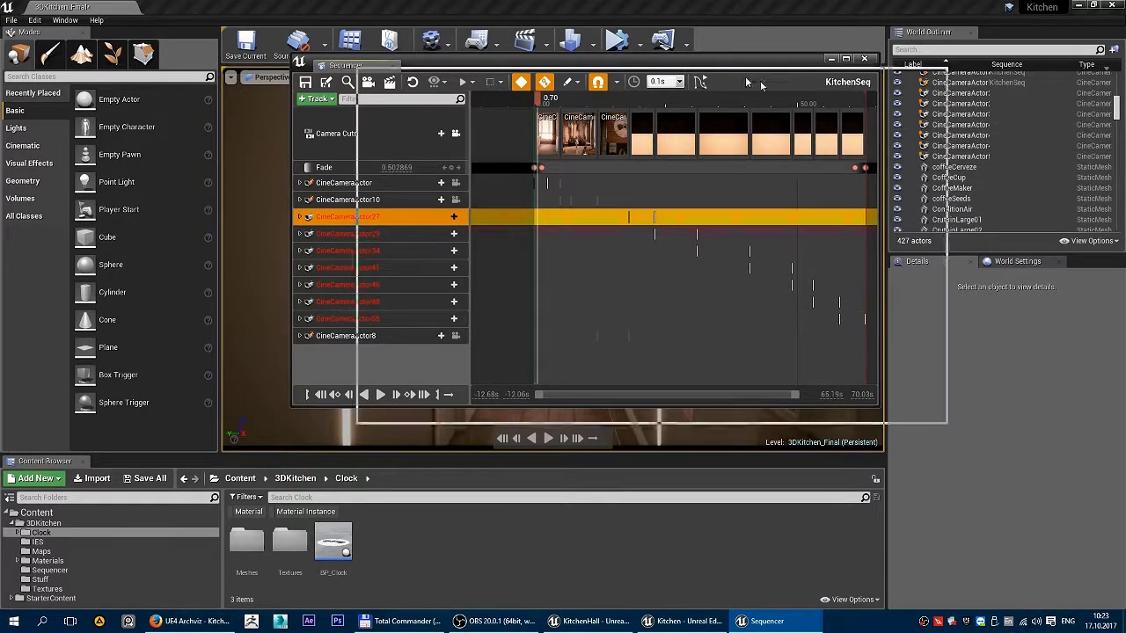
{"action": "left_click", "coordinate": [865, 58]}
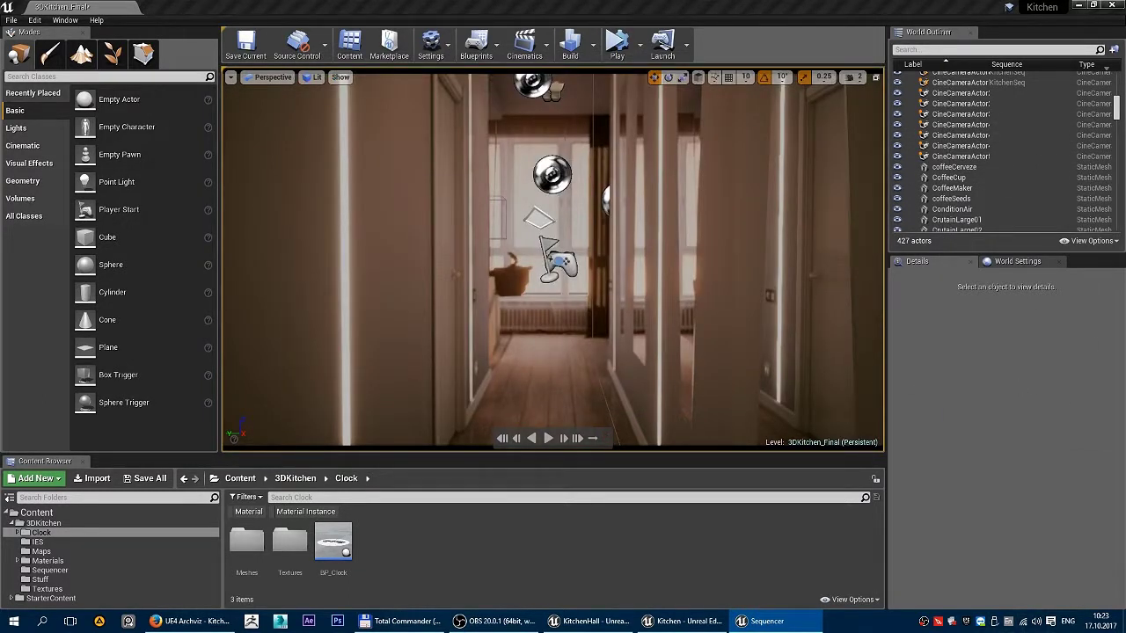
Select CineCameraActor in the level and review its focus distance, focal length and aperture settings.
{"action": "key", "text": "s"}
{"action": "key", "text": "w"}
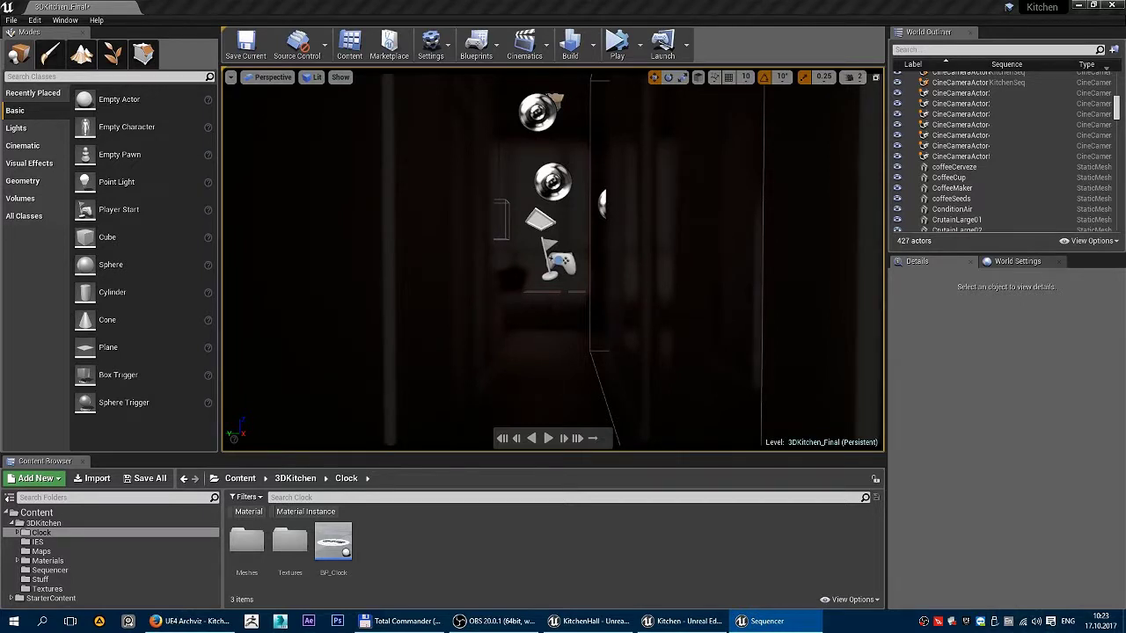
{"action": "left_click", "coordinate": [976, 157]}
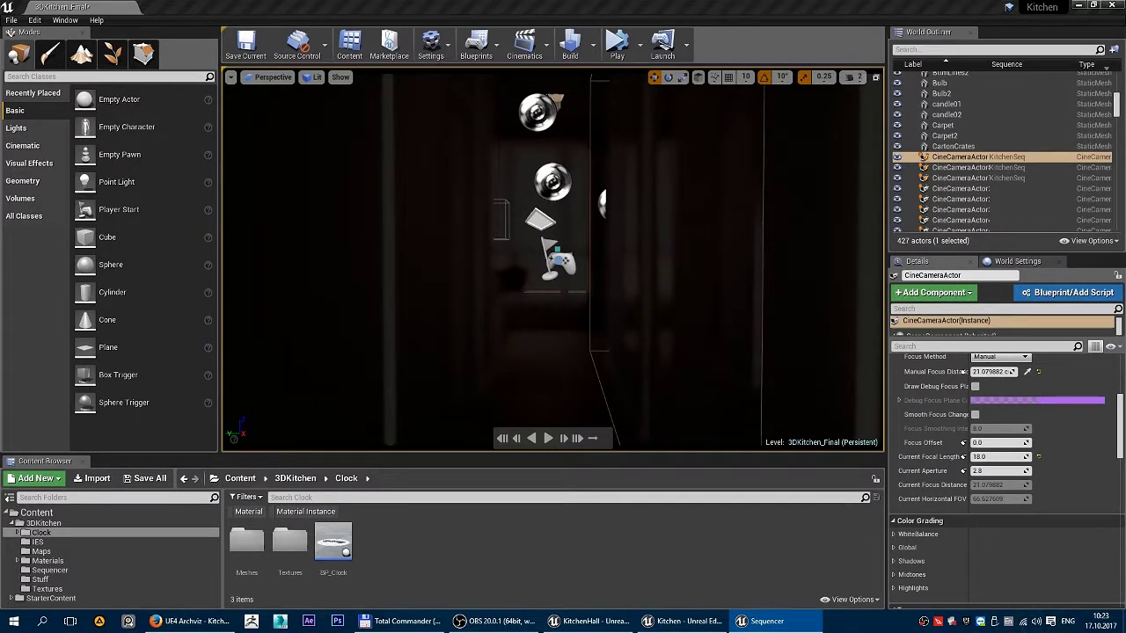
{"action": "left_click", "coordinate": [960, 333]}
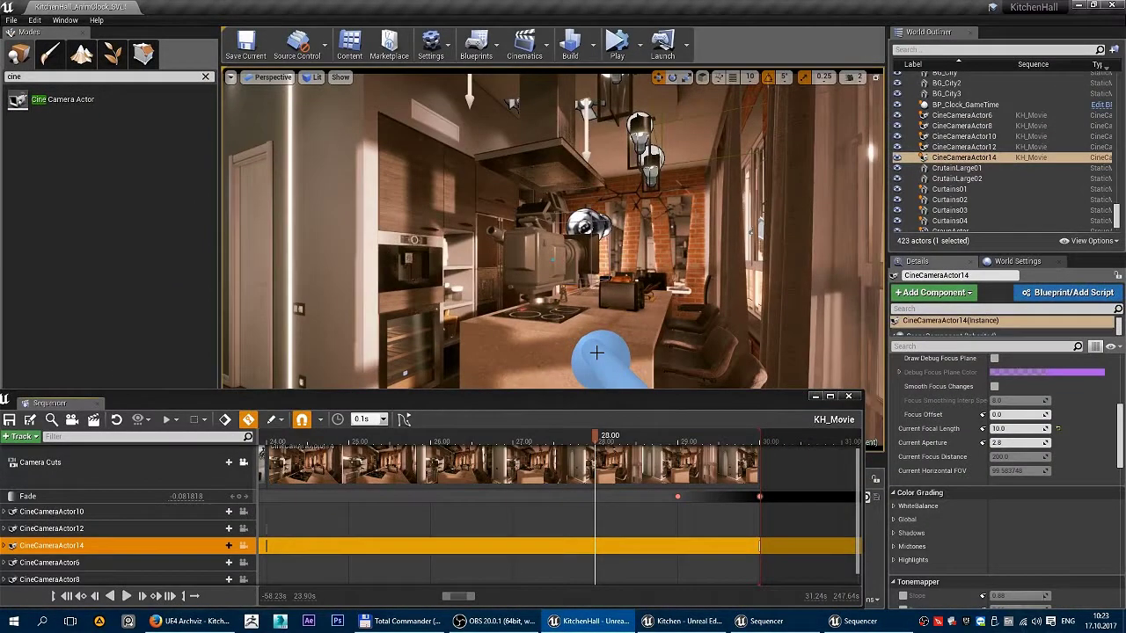
Add a Manual Focus Distance keyframe for CineCameraActor14 at 28.00 in KH_Movie and expand the camera's tracks.
{"action": "mouse_move", "coordinate": [594, 440]}
{"action": "left_mouse_down"}
{"action": "mouse_move", "coordinate": [547, 446]}
{"action": "mouse_move", "coordinate": [596, 448]}
{"action": "left_mouse_up"}
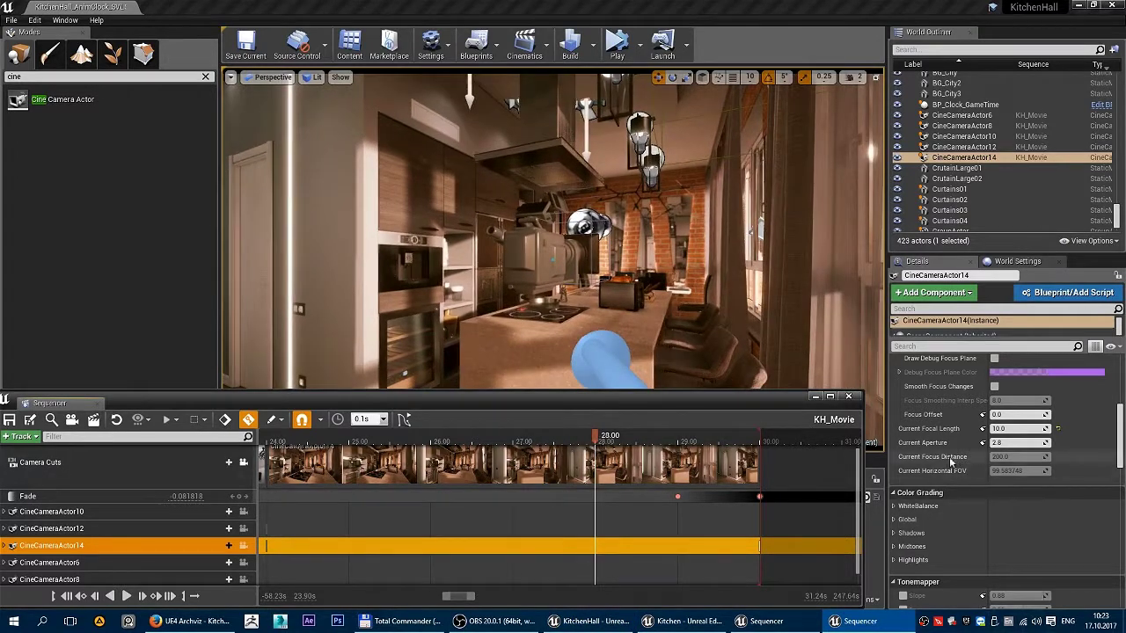
{"action": "scroll", "coordinate": [949, 457], "scroll_direction": "up", "scroll_amount": 3}
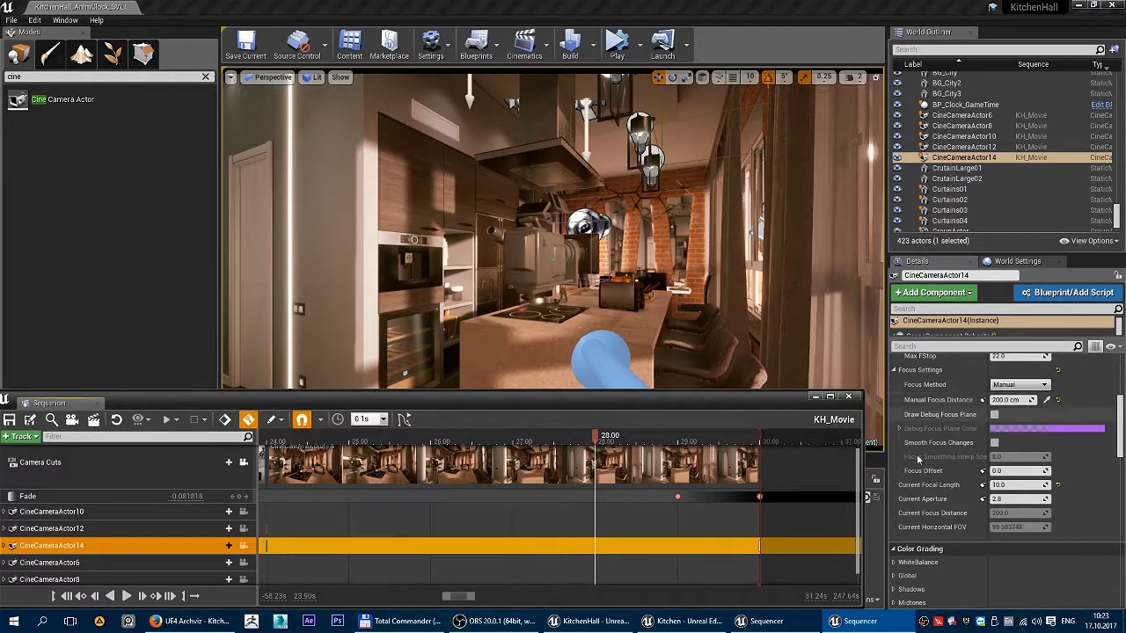
{"action": "left_click", "coordinate": [983, 401]}
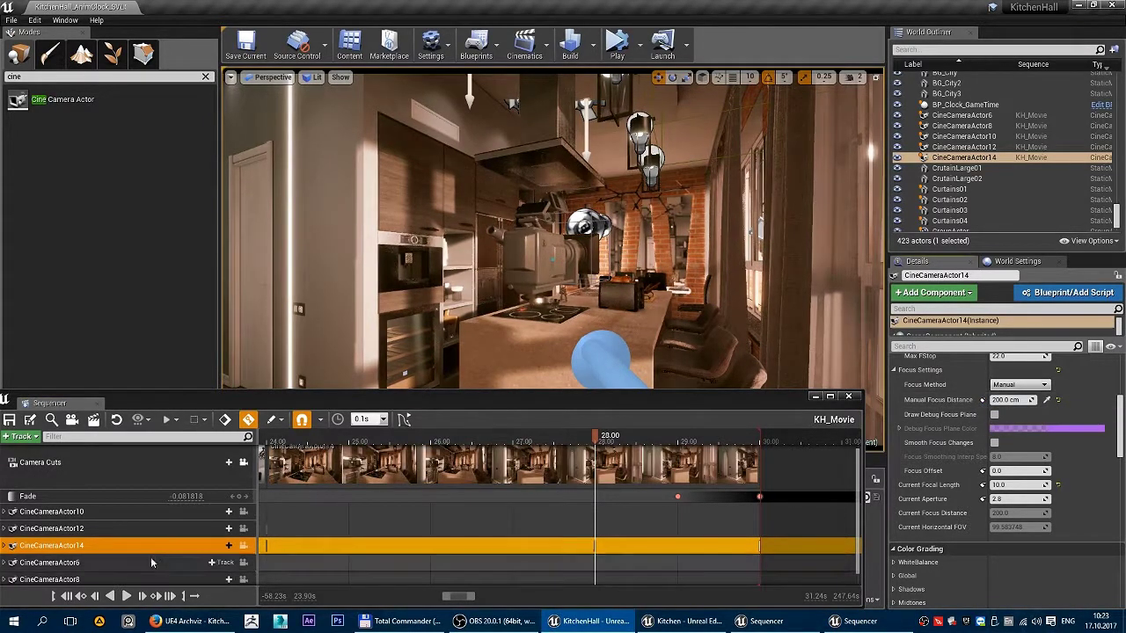
{"action": "left_click", "coordinate": [7, 547]}
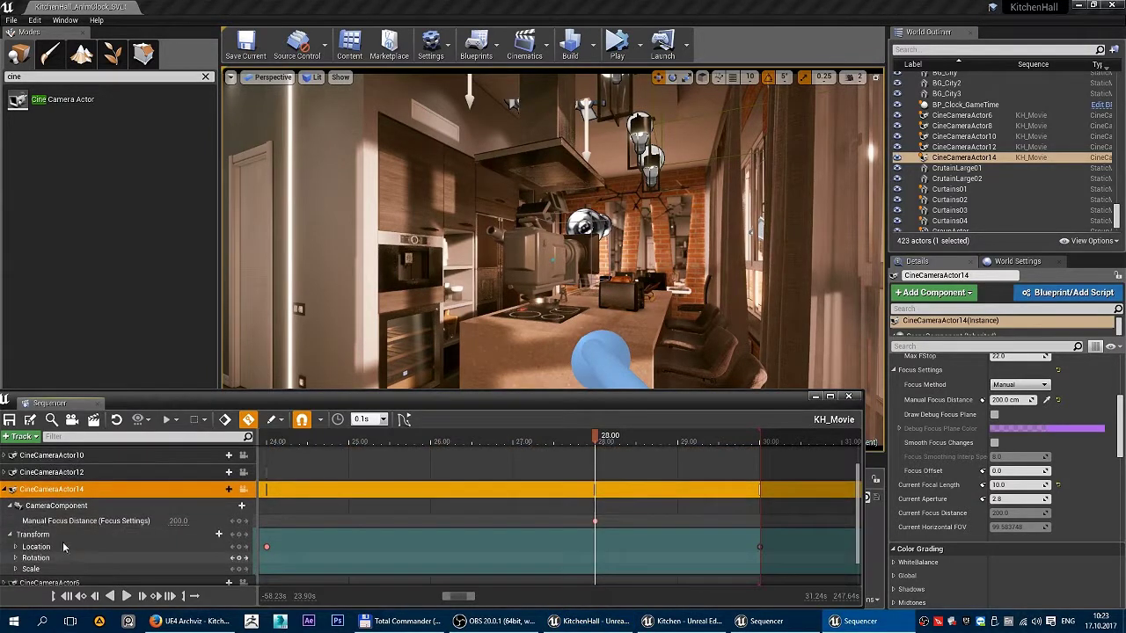
Key CineCameraActor14's Manual Focus Distance at 29.00 with a value of 19 cm.
{"action": "left_click", "coordinate": [230, 521]}
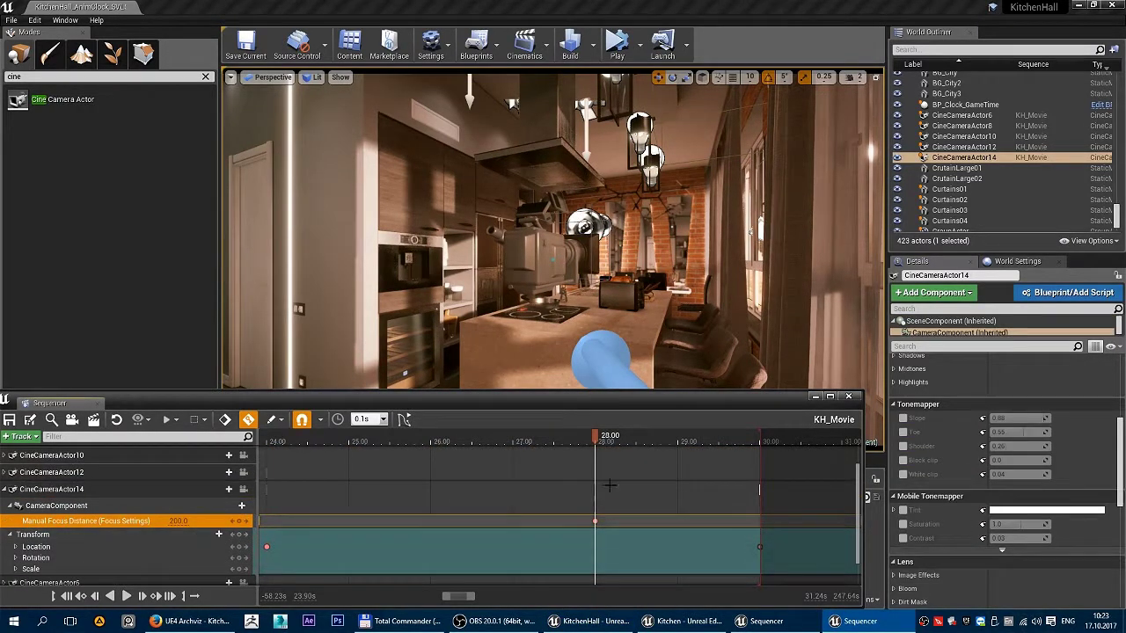
{"action": "left_click_drag", "start_coordinate": [596, 437], "coordinate": [679, 444]}
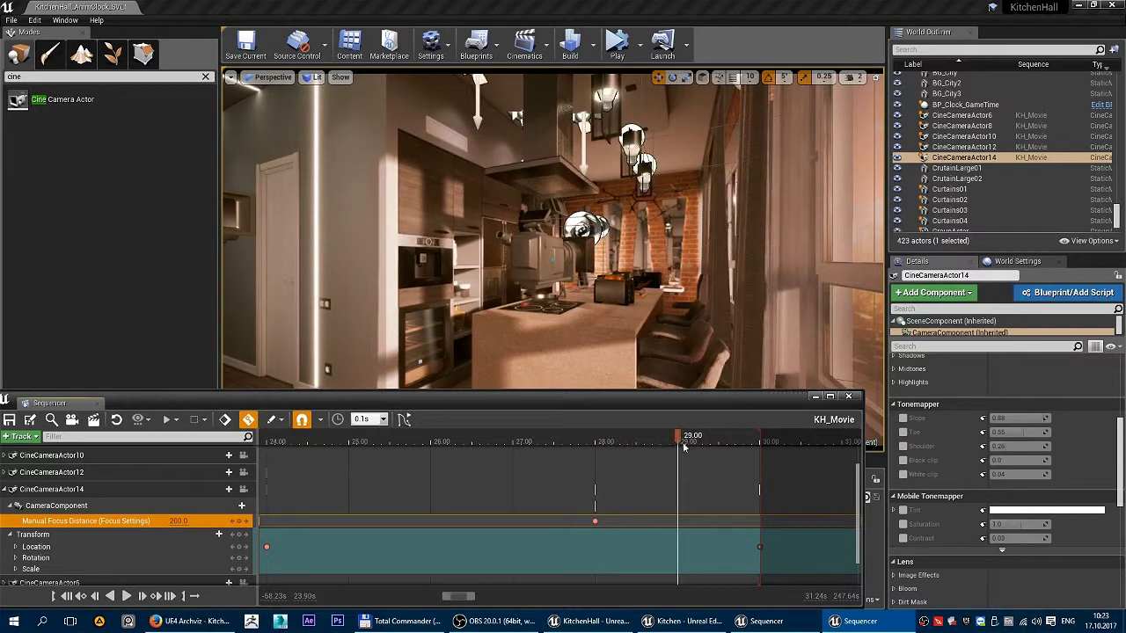
{"action": "scroll", "coordinate": [1000, 496], "scroll_direction": "up", "scroll_amount": 5}
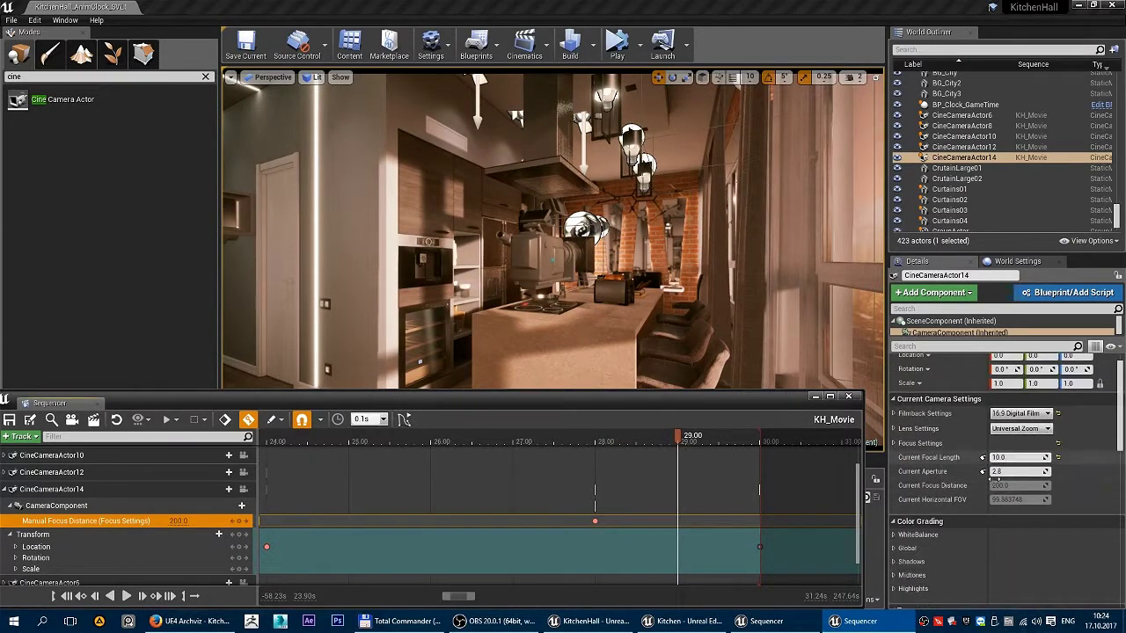
{"action": "scroll", "coordinate": [981, 510], "scroll_direction": "down", "scroll_amount": 5}
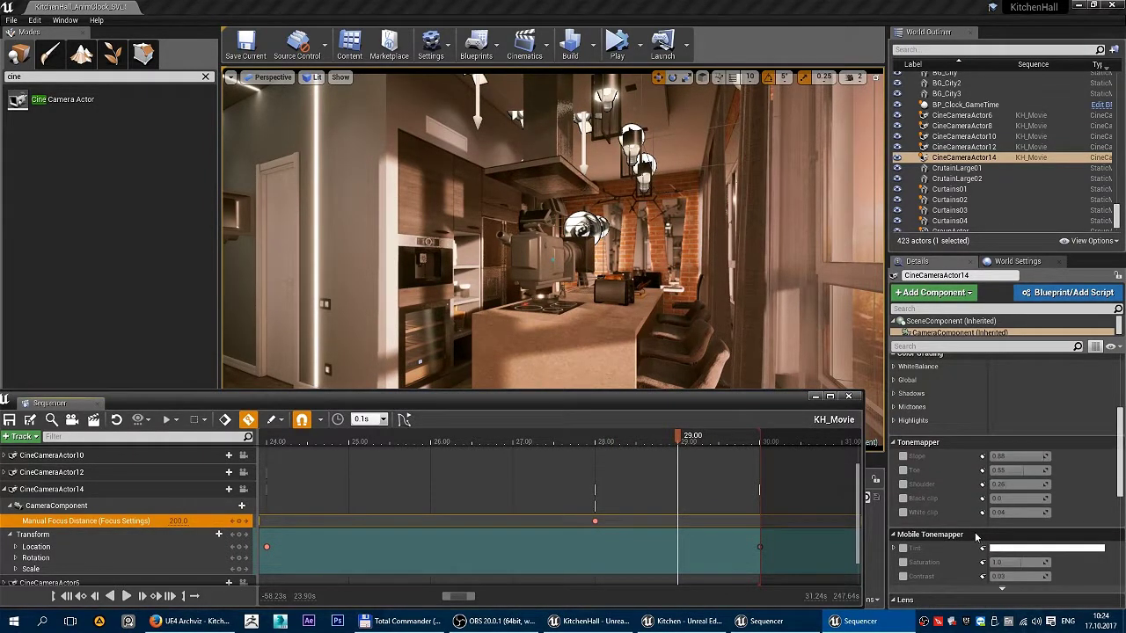
{"action": "scroll", "coordinate": [974, 534], "scroll_direction": "up", "scroll_amount": 5}
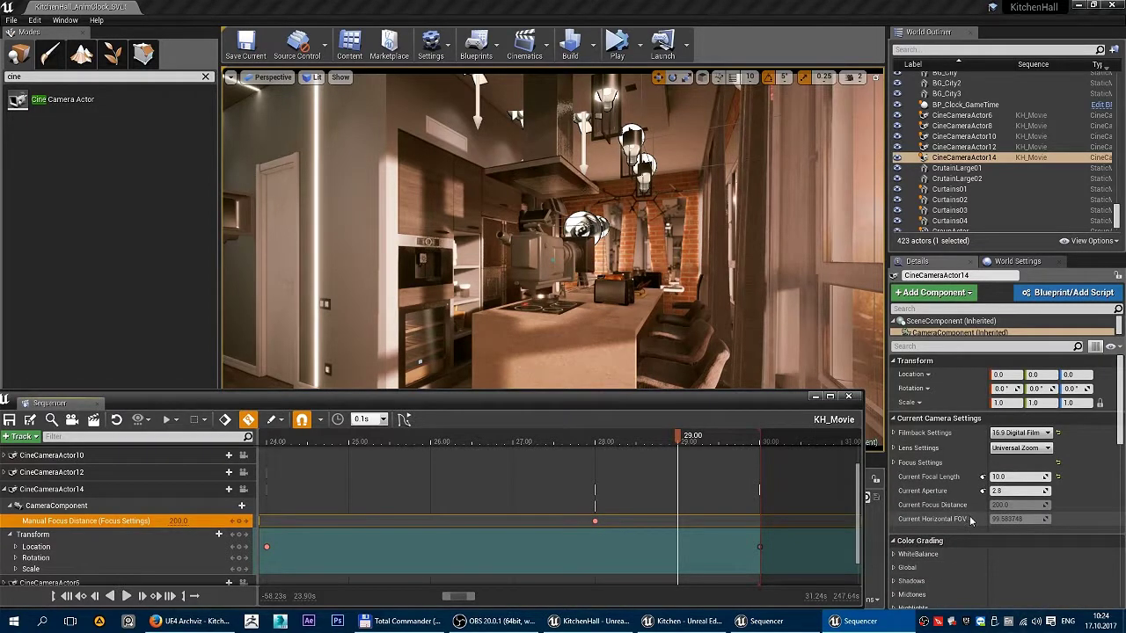
{"action": "left_click", "coordinate": [893, 463]}
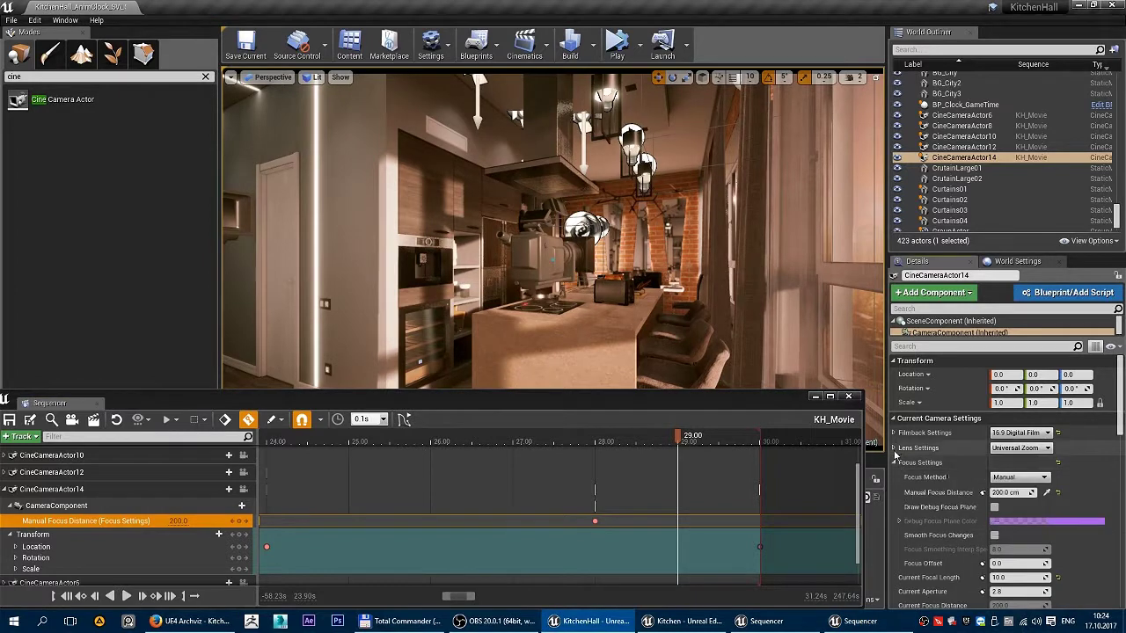
{"action": "left_click", "coordinate": [1012, 493]}
{"action": "type", "text": "19"}
{"action": "key", "text": "Return"}
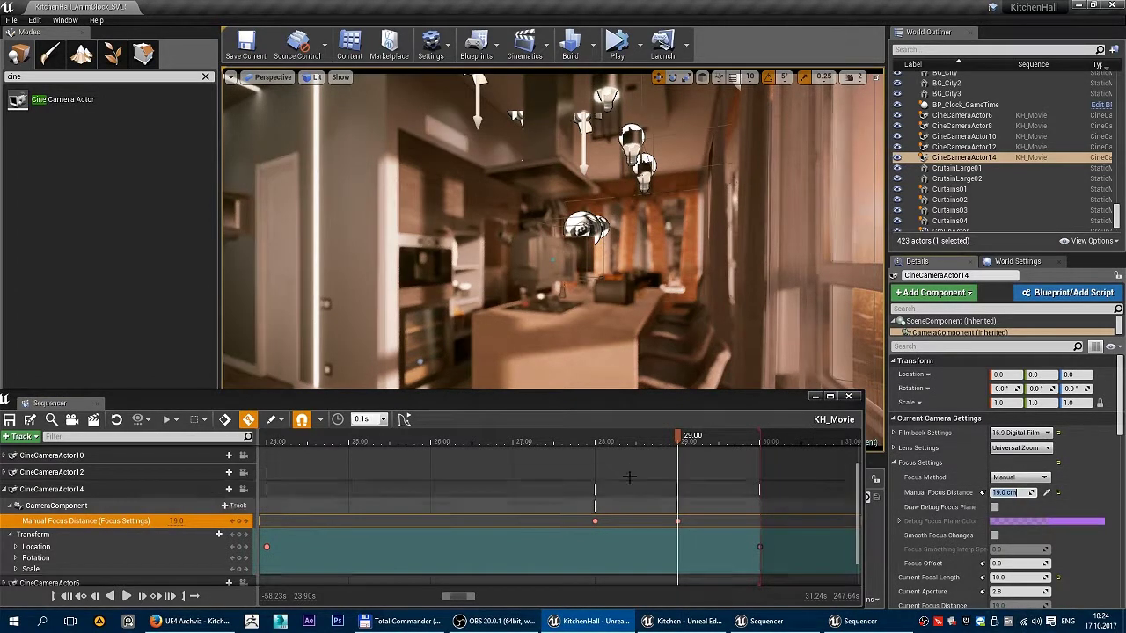
Move CineCameraActor14's focus key from 29.00 to about 29.50 and scrub back through the shot to 26.10.
{"action": "left_click", "coordinate": [666, 441]}
{"action": "left_click_drag", "start_coordinate": [666, 442], "coordinate": [702, 442]}
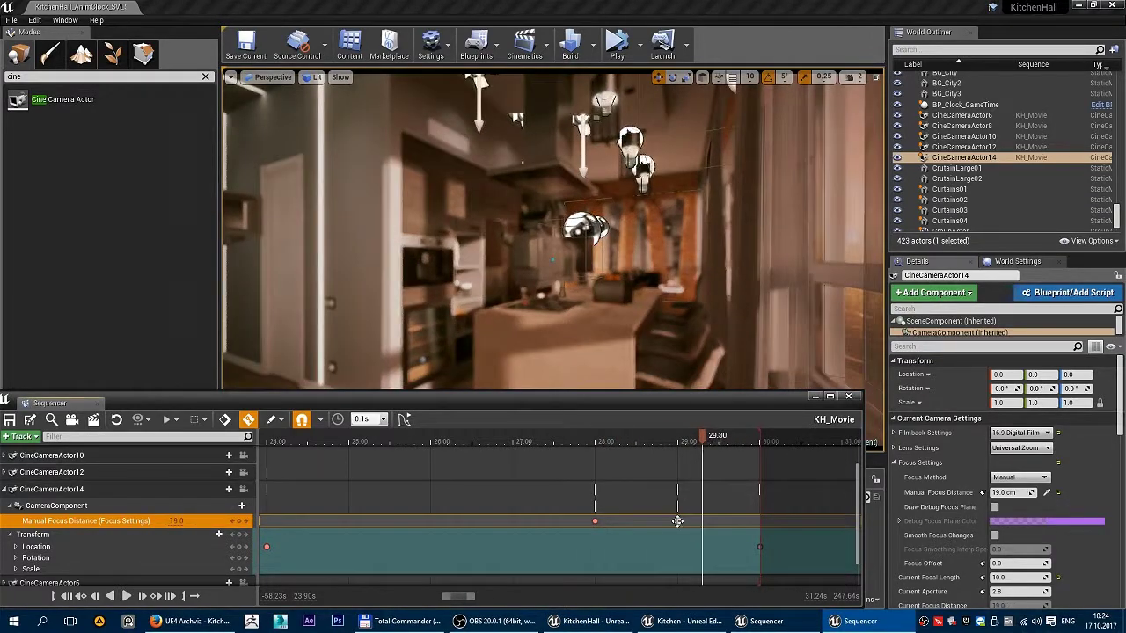
{"action": "left_click_drag", "start_coordinate": [678, 521], "coordinate": [719, 522]}
{"action": "left_click_drag", "start_coordinate": [706, 444], "coordinate": [440, 483]}
Collapse the CineCameraActor14 tracks and expand CineCameraActor6's transform tracks around the start of the timeline.
{"action": "right_click_drag", "start_coordinate": [477, 506], "coordinate": [806, 521]}
{"action": "scroll", "coordinate": [503, 512], "scroll_direction": "down", "scroll_amount": 7, "text": "ctrl"}
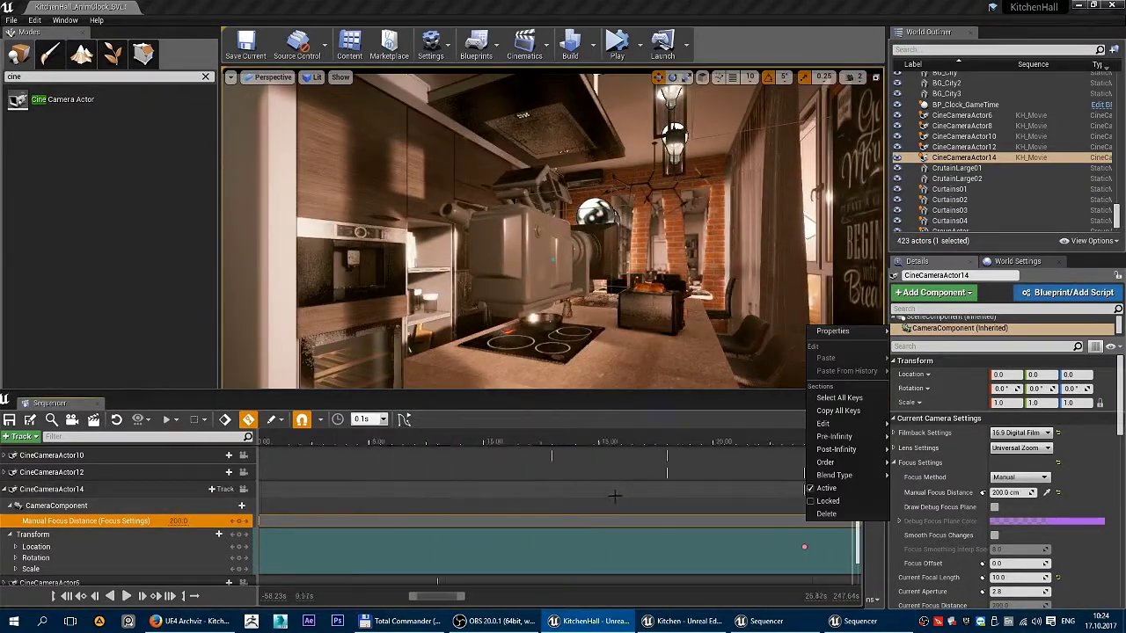
{"action": "scroll", "coordinate": [618, 496], "scroll_direction": "down", "scroll_amount": 4, "text": "ctrl"}
{"action": "scroll", "coordinate": [621, 496], "scroll_direction": "up", "scroll_amount": 4, "text": "ctrl"}
{"action": "left_click", "coordinate": [630, 541]}
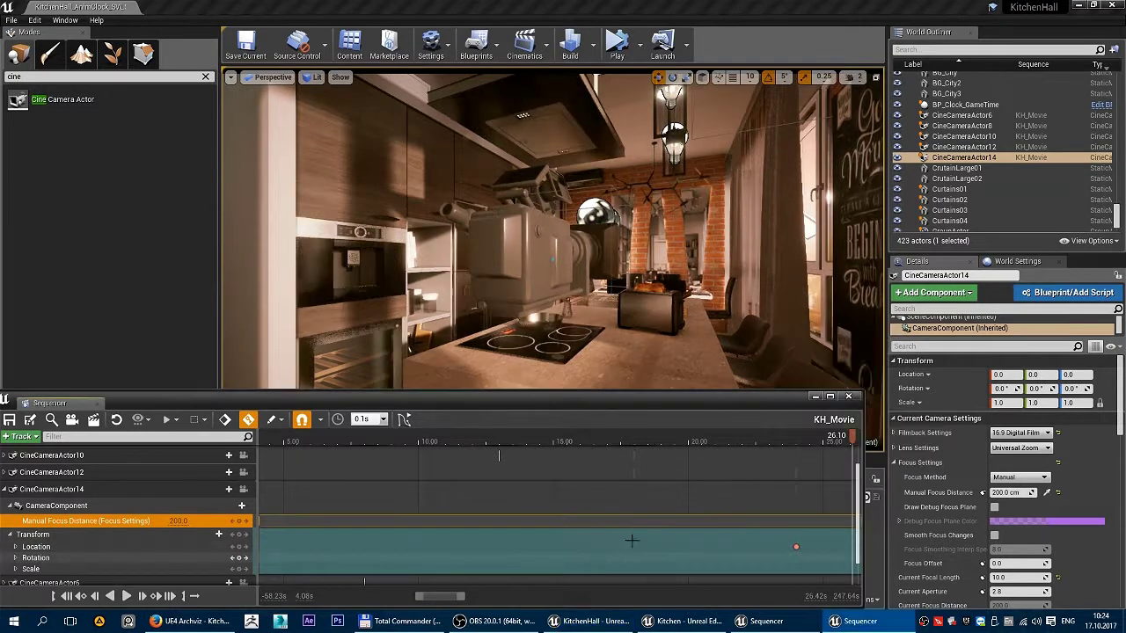
{"action": "scroll", "coordinate": [724, 502], "scroll_direction": "down", "scroll_amount": 3, "text": "ctrl"}
{"action": "scroll", "coordinate": [724, 502], "scroll_direction": "up", "scroll_amount": 2, "text": "ctrl"}
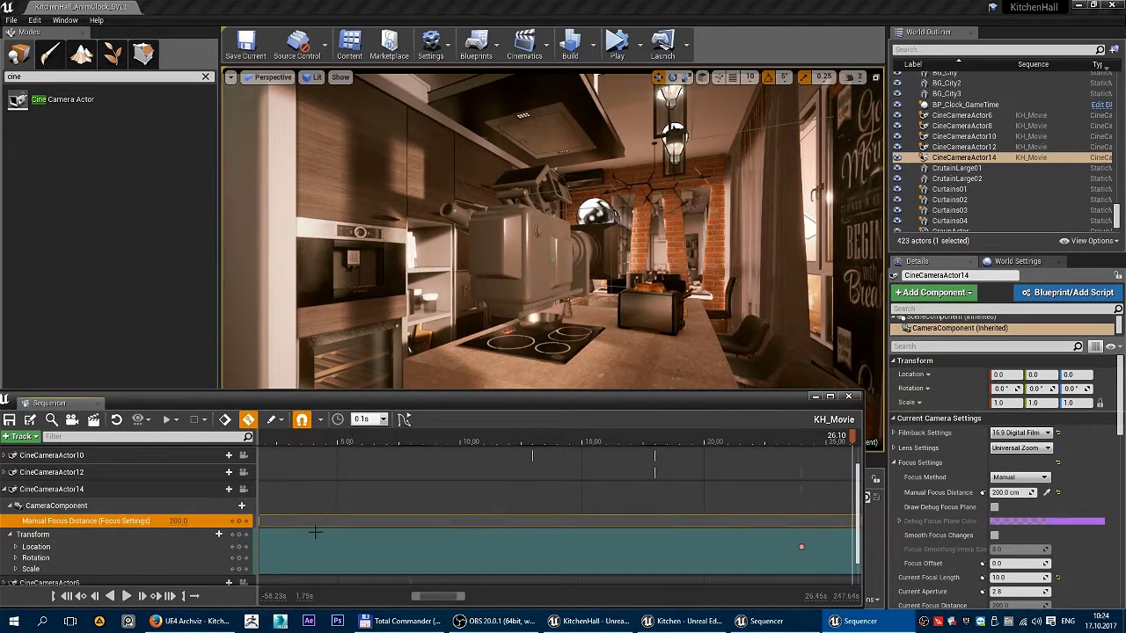
{"action": "left_click", "coordinate": [6, 489]}
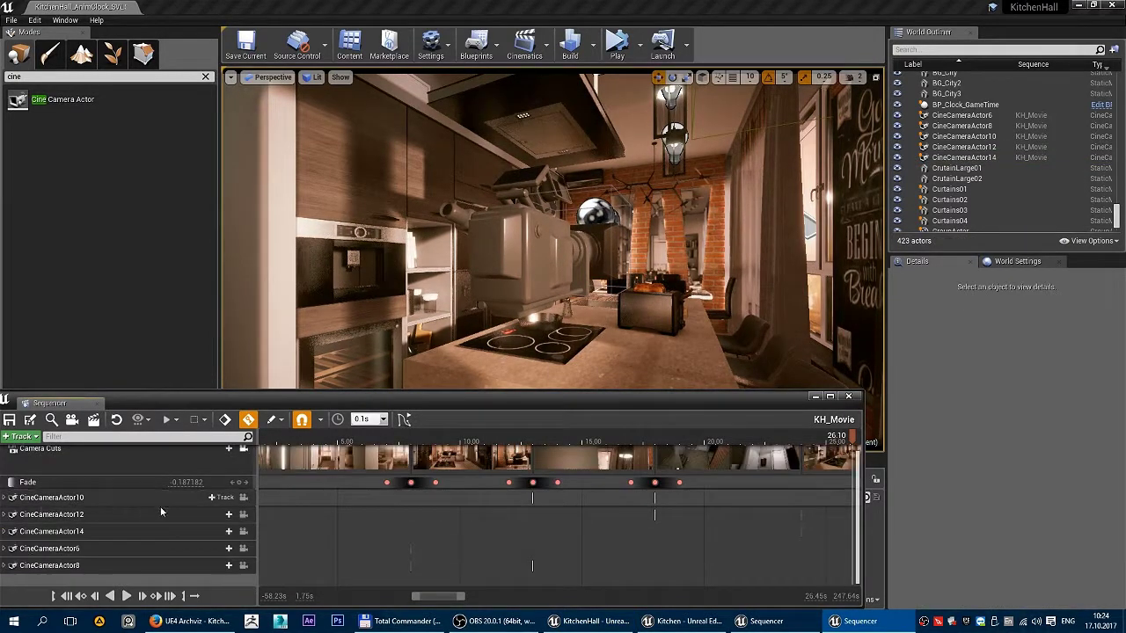
{"action": "left_click", "coordinate": [6, 549]}
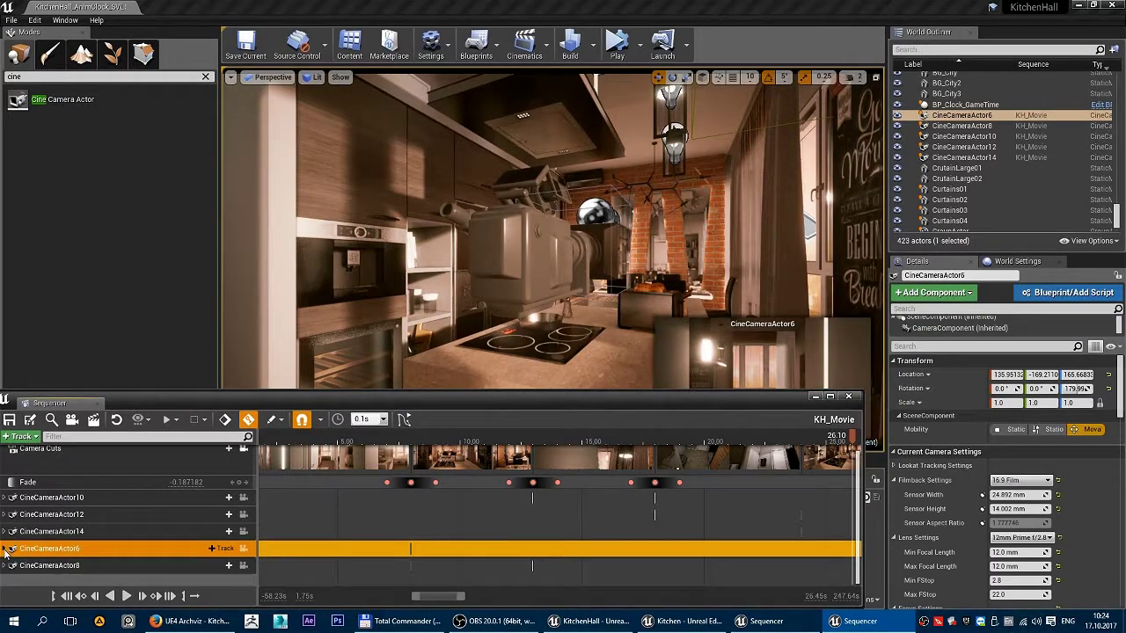
{"action": "mouse_move", "coordinate": [427, 597]}
{"action": "left_mouse_down"}
{"action": "mouse_move", "coordinate": [395, 599]}
{"action": "mouse_move", "coordinate": [417, 599]}
{"action": "left_mouse_up"}
{"action": "left_click", "coordinate": [5, 549]}
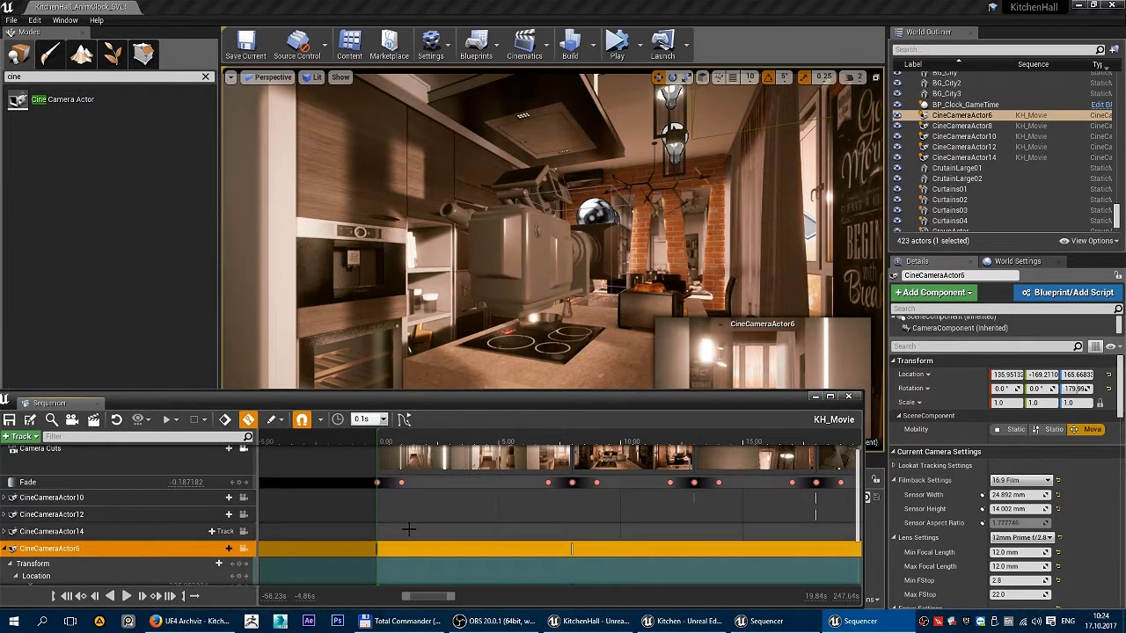
{"action": "scroll", "coordinate": [41, 561], "scroll_direction": "down", "scroll_amount": 3}
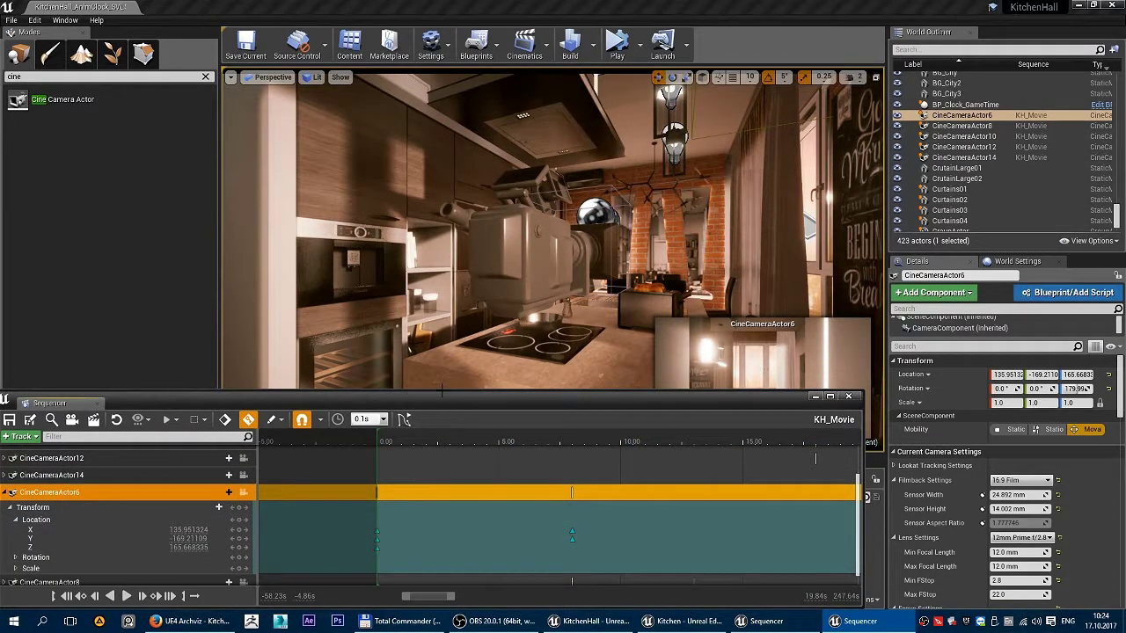
{"action": "scroll", "coordinate": [470, 502], "scroll_direction": "up", "scroll_amount": 4}
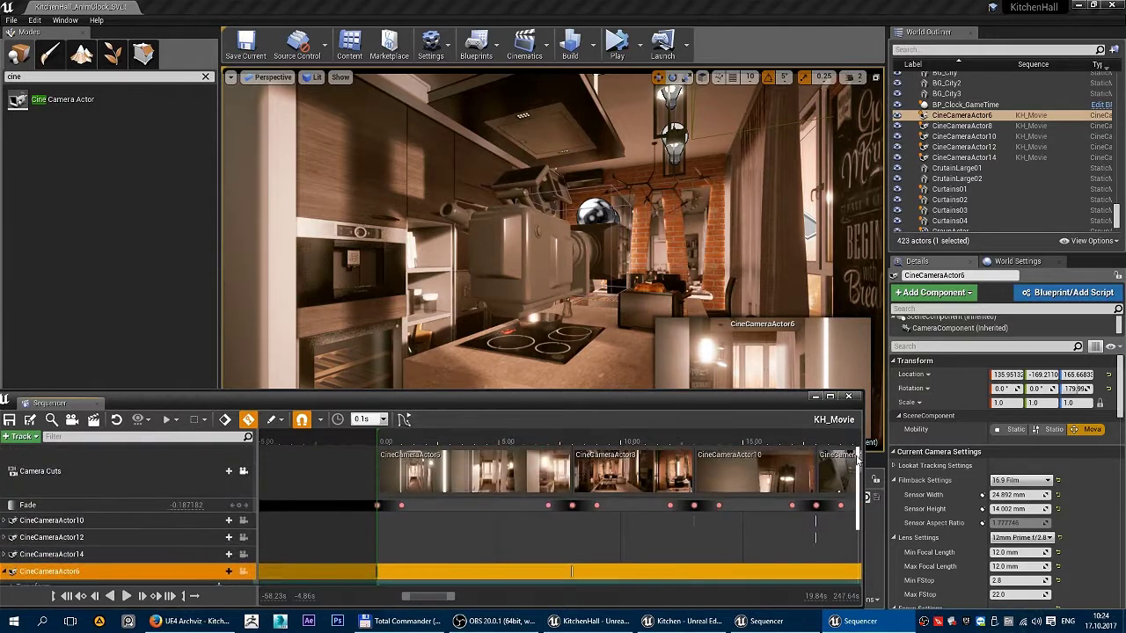
Set the playhead to 0.00, select CineCameraActor6 and add a Manual Focus Distance keyframe there.
{"action": "left_click", "coordinate": [436, 467]}
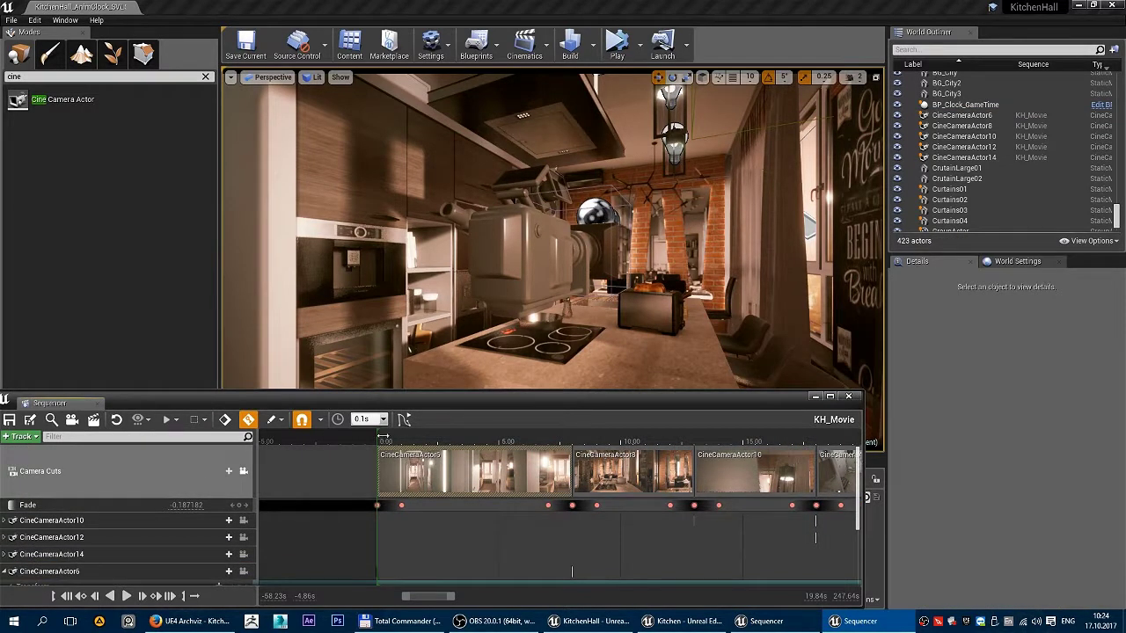
{"action": "left_click_drag", "start_coordinate": [391, 442], "coordinate": [378, 443]}
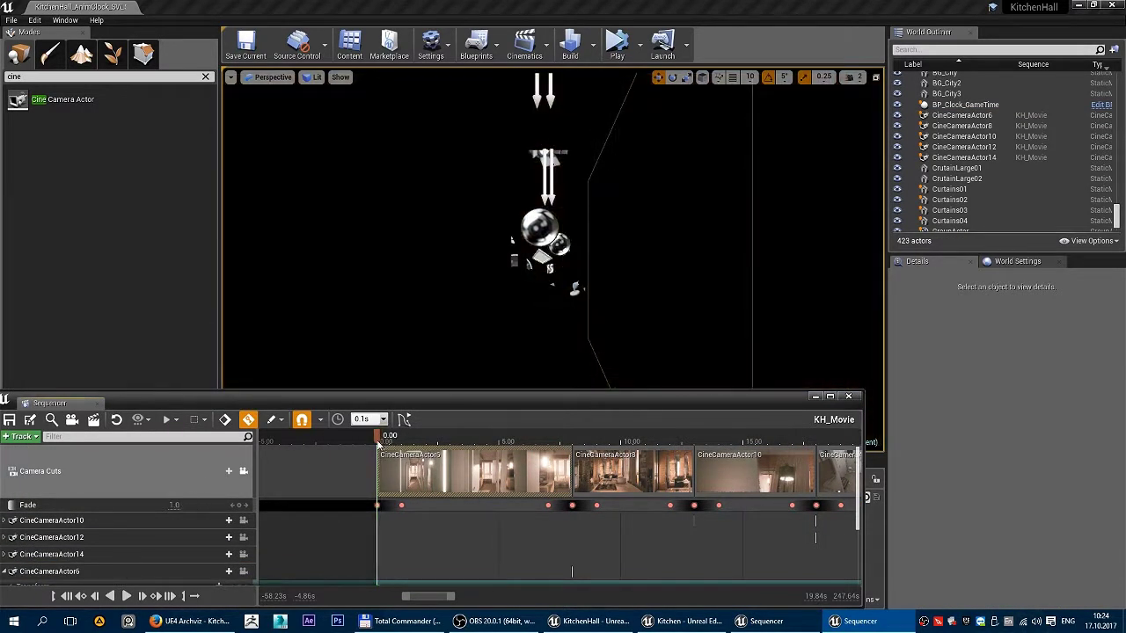
{"action": "scroll", "coordinate": [138, 528], "scroll_direction": "down", "scroll_amount": 3}
{"action": "double_click", "coordinate": [63, 523]}
{"action": "double_click", "coordinate": [63, 535]}
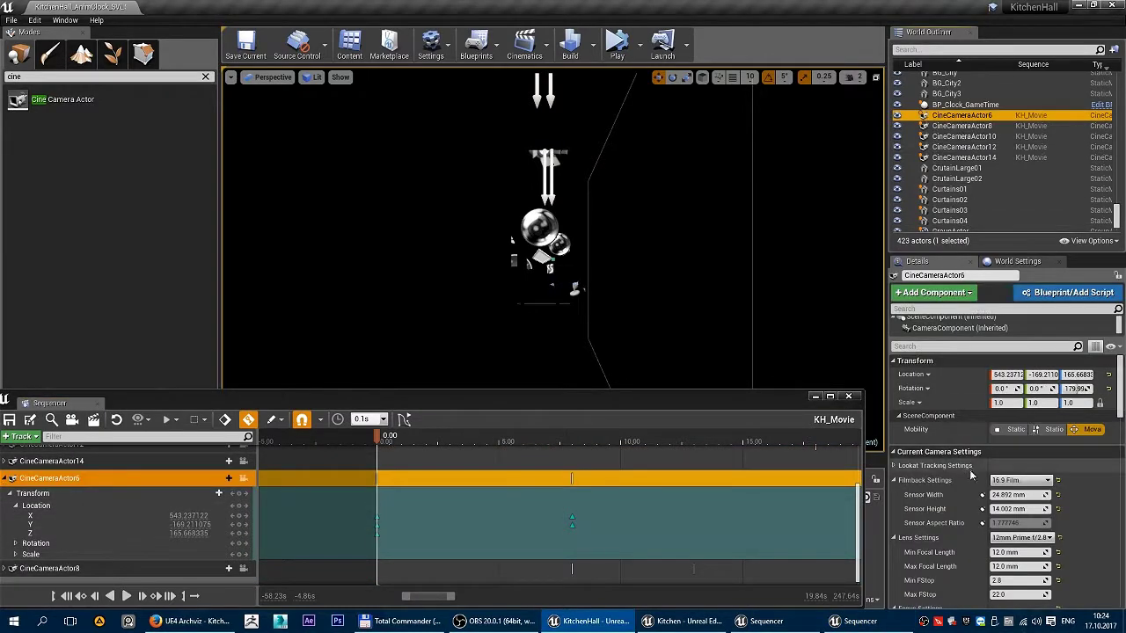
{"action": "scroll", "coordinate": [957, 490], "scroll_direction": "down", "scroll_amount": 4}
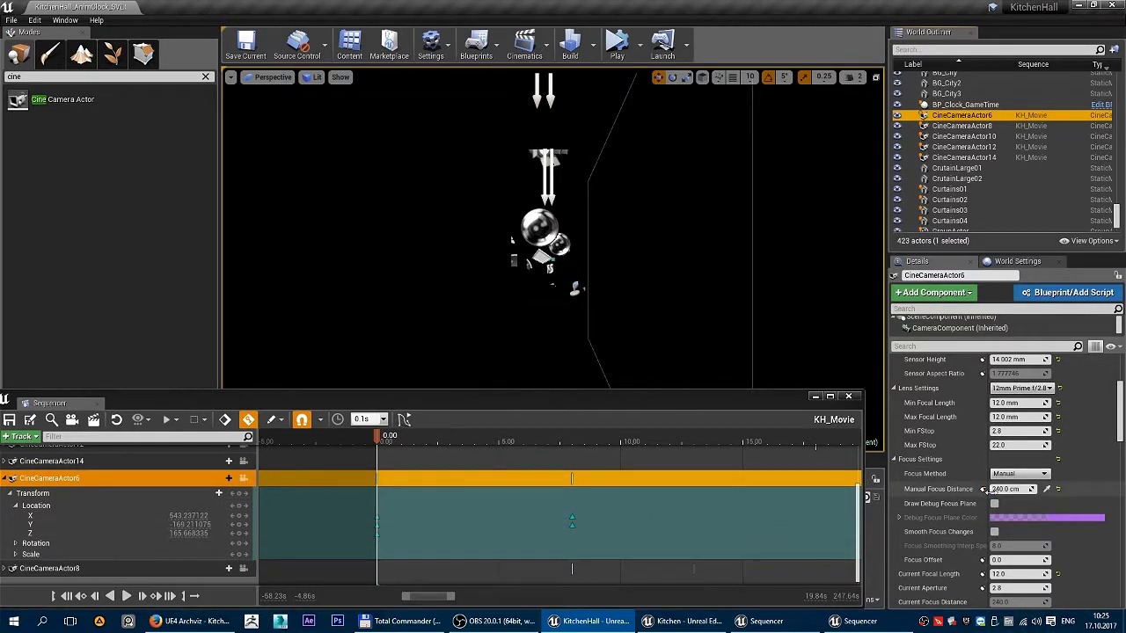
{"action": "left_click", "coordinate": [984, 489]}
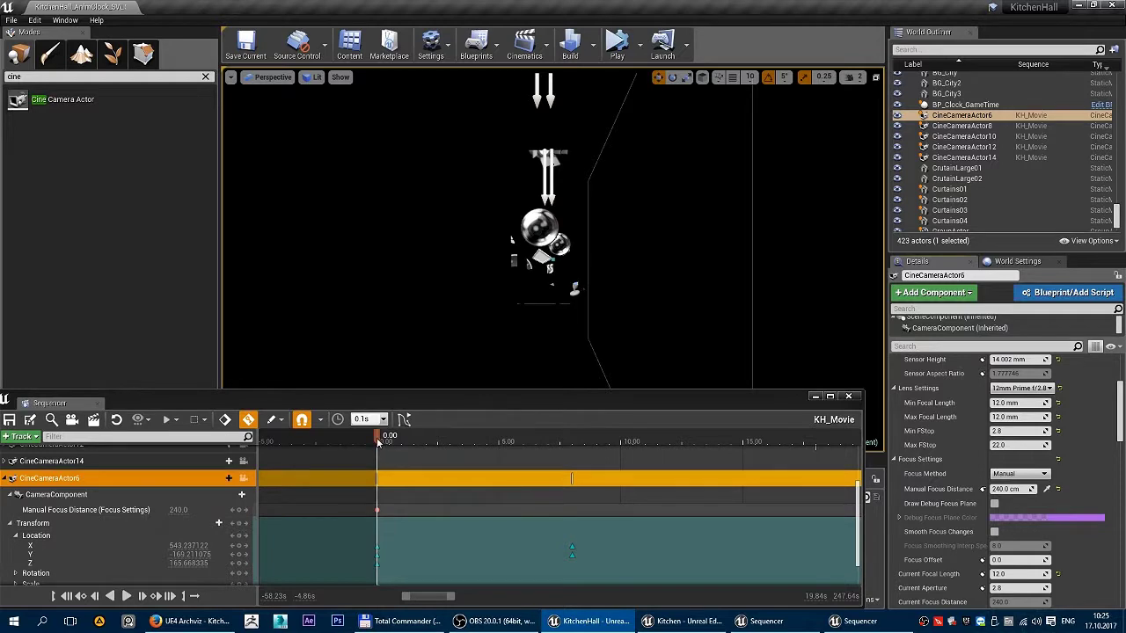
Add a second CineCameraActor6 focus key at 1.50 and set the focus distance at 0.00 to 19 cm.
{"action": "left_click_drag", "start_coordinate": [380, 438], "coordinate": [415, 449]}
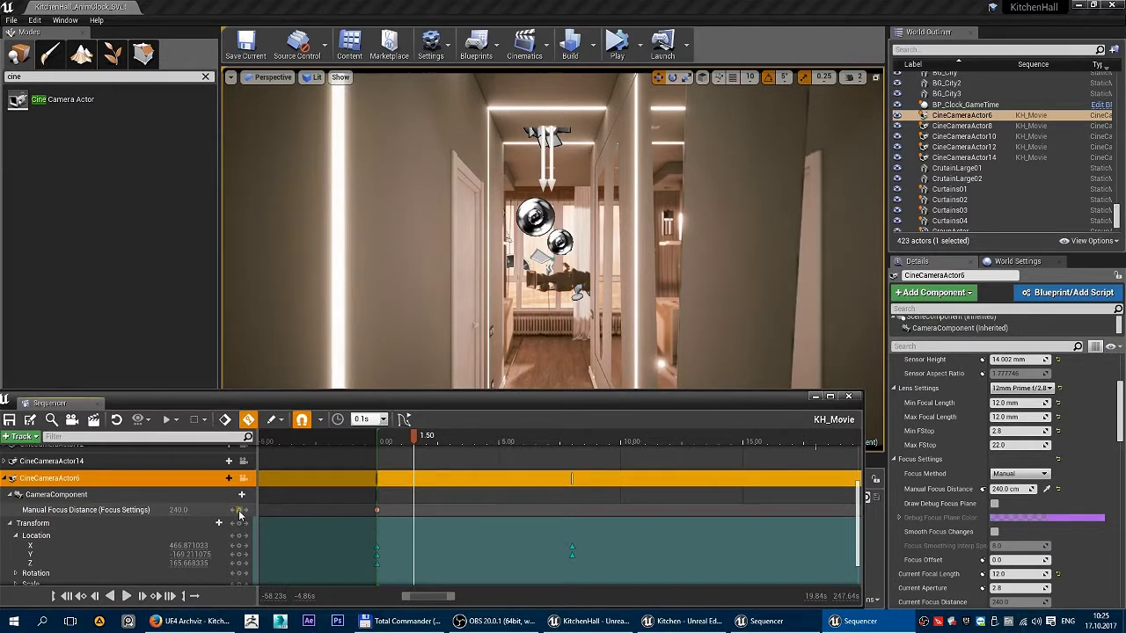
{"action": "left_click_drag", "start_coordinate": [414, 445], "coordinate": [378, 454]}
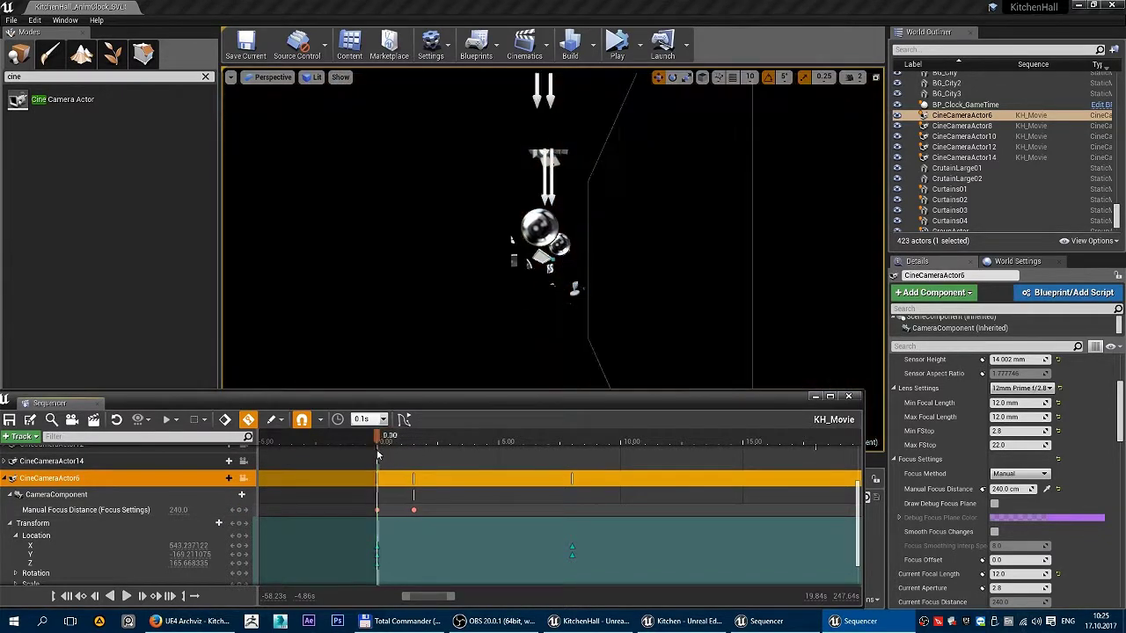
{"action": "left_click", "coordinate": [1017, 489]}
{"action": "type", "text": "19"}
{"action": "key", "text": "Return"}
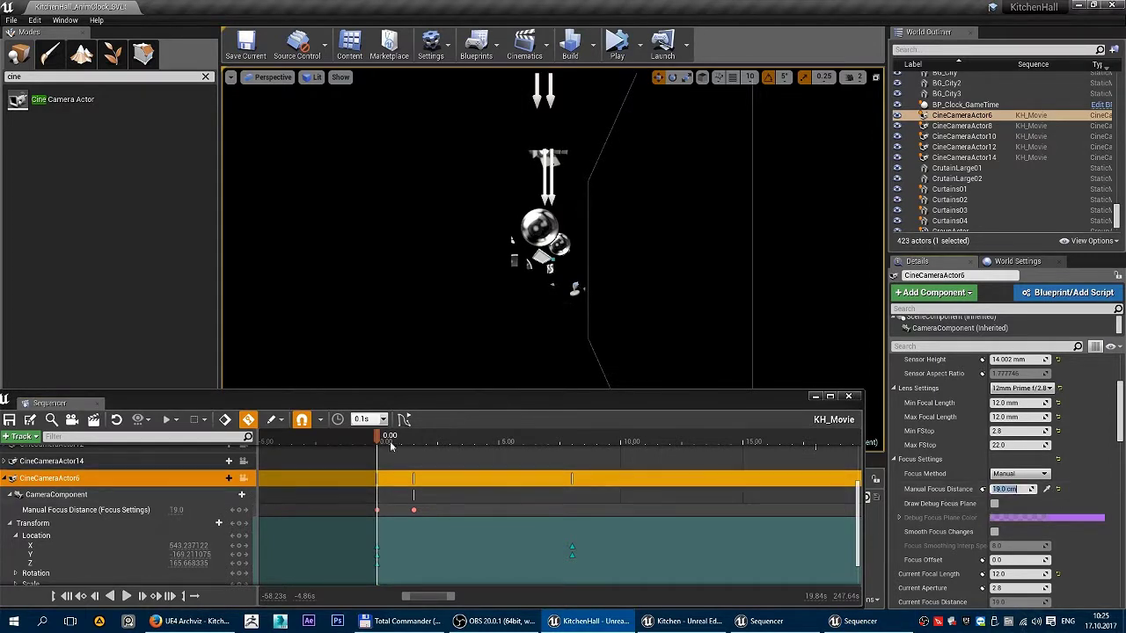
Move CineCameraActor6's focus key from 1.50 to about 2.90 and scrub through the shot to 10.00.
{"action": "left_click_drag", "start_coordinate": [378, 437], "coordinate": [409, 442]}
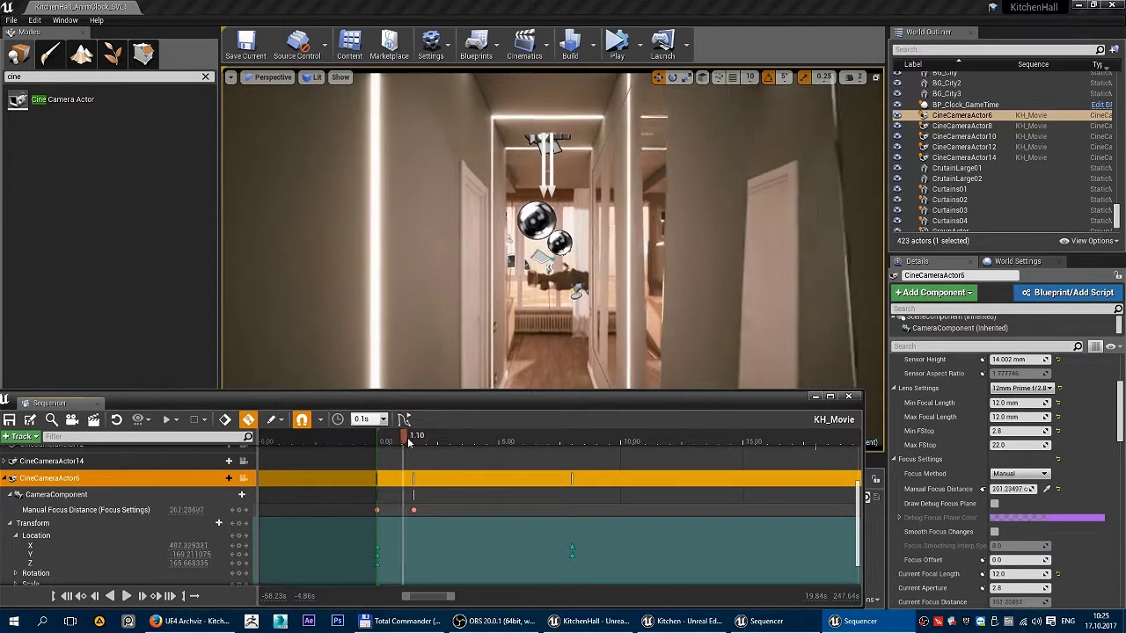
{"action": "left_click_drag", "start_coordinate": [413, 510], "coordinate": [448, 510]}
{"action": "left_click_drag", "start_coordinate": [446, 442], "coordinate": [642, 486]}
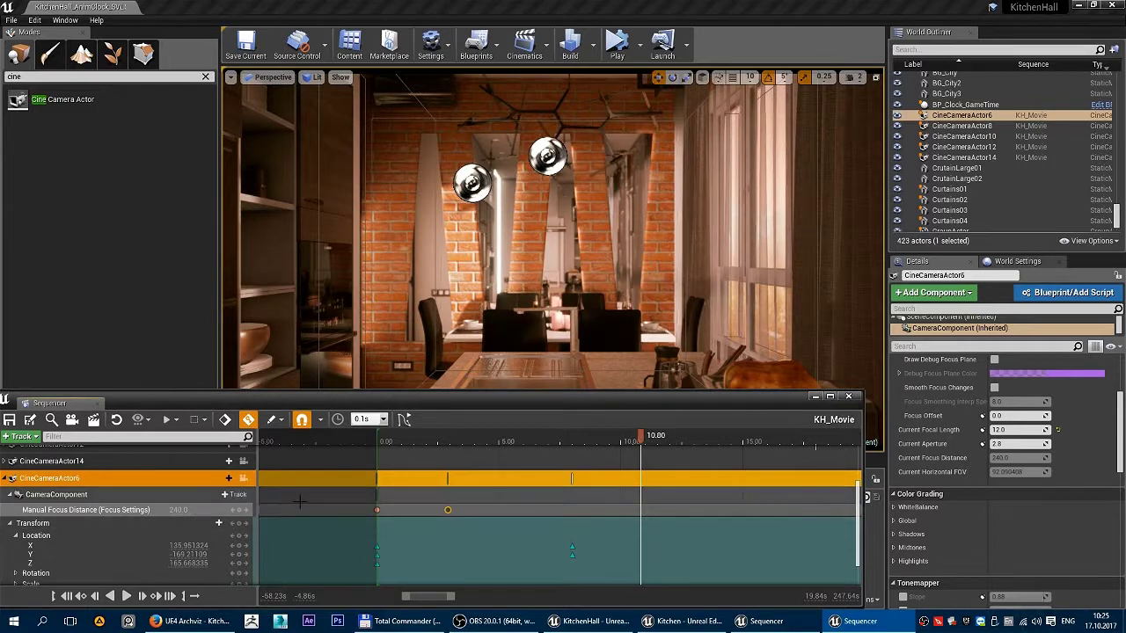
Collapse the CineCameraActor6 tracks, then select CineCameraActor8 and expand its transform tracks.
{"action": "left_click", "coordinate": [7, 480]}
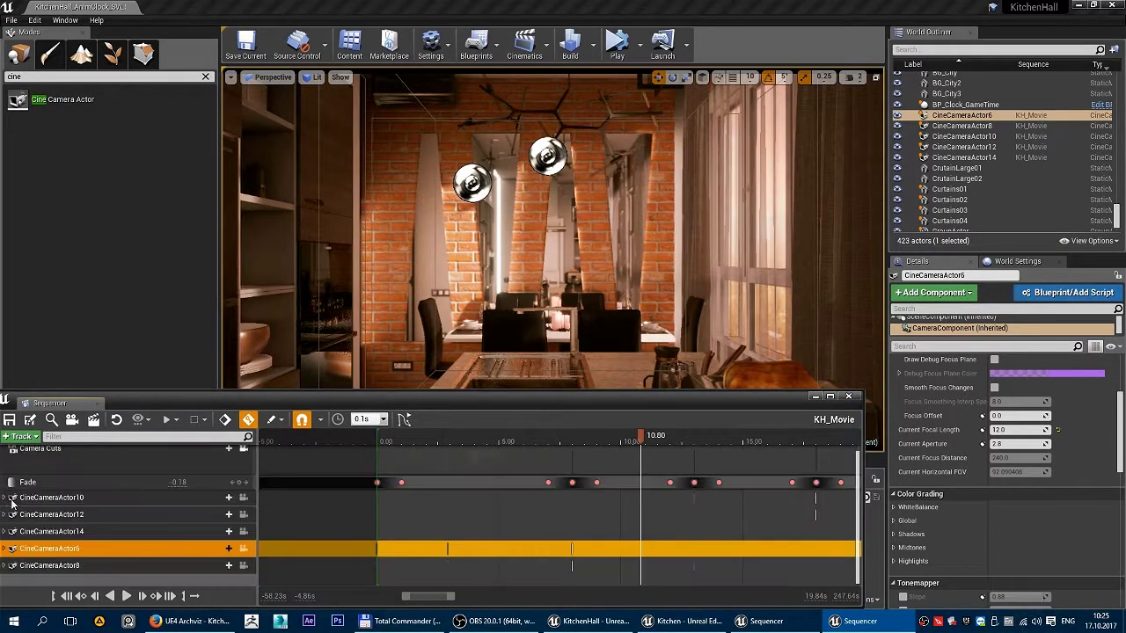
{"action": "left_click", "coordinate": [44, 567]}
{"action": "left_click", "coordinate": [4, 568]}
{"action": "left_click", "coordinate": [10, 580]}
{"action": "scroll", "coordinate": [9, 567], "scroll_direction": "down", "scroll_amount": 2}
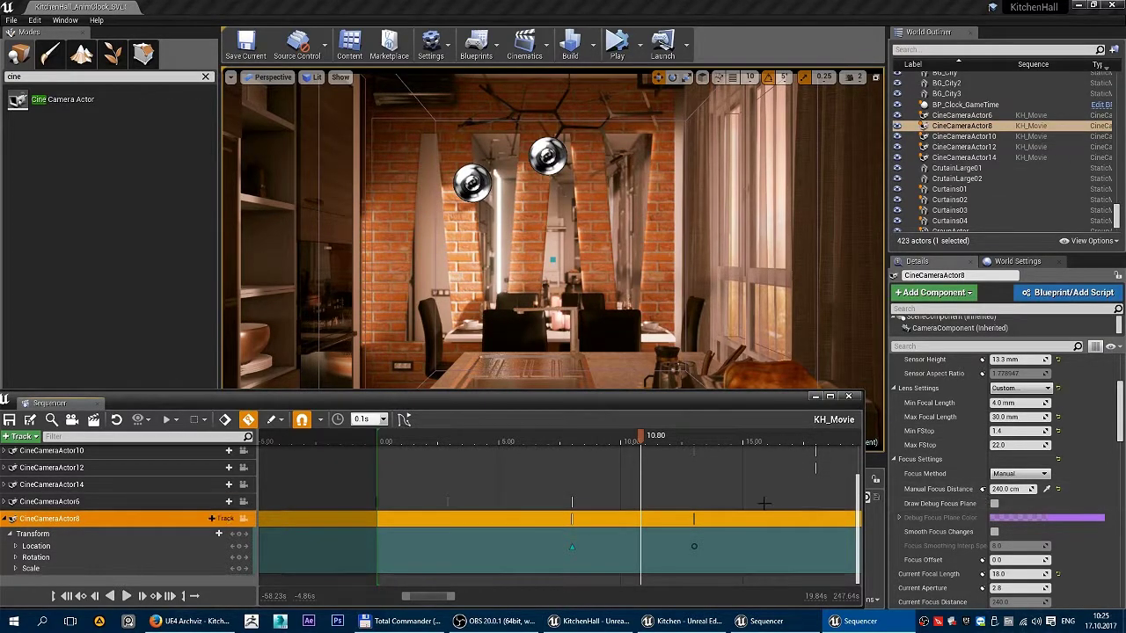
Add a Manual Focus Distance keyframe for CineCameraActor8 at 8.00 and select its focus track.
{"action": "left_click_drag", "start_coordinate": [641, 440], "coordinate": [572, 442]}
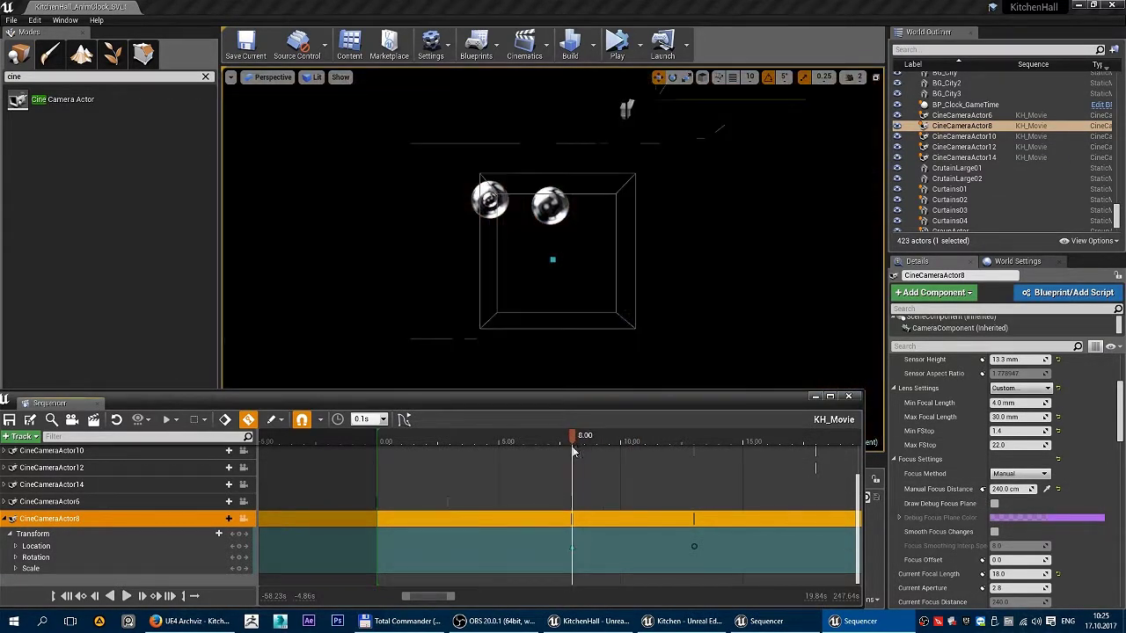
{"action": "left_click", "coordinate": [983, 489]}
{"action": "left_click", "coordinate": [115, 554]}
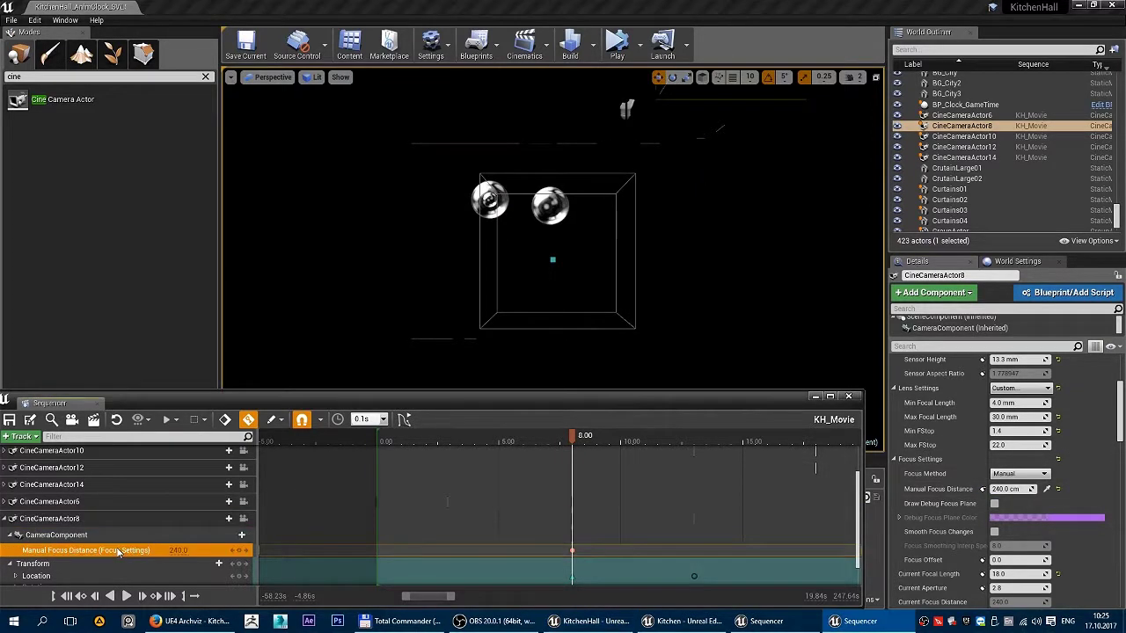
Using the debug focus plane temporarily, set CineCameraActor8's focus distance to about 542.7 cm at 10.60, and scrub back to 3.50.
{"action": "left_click_drag", "start_coordinate": [576, 443], "coordinate": [637, 450]}
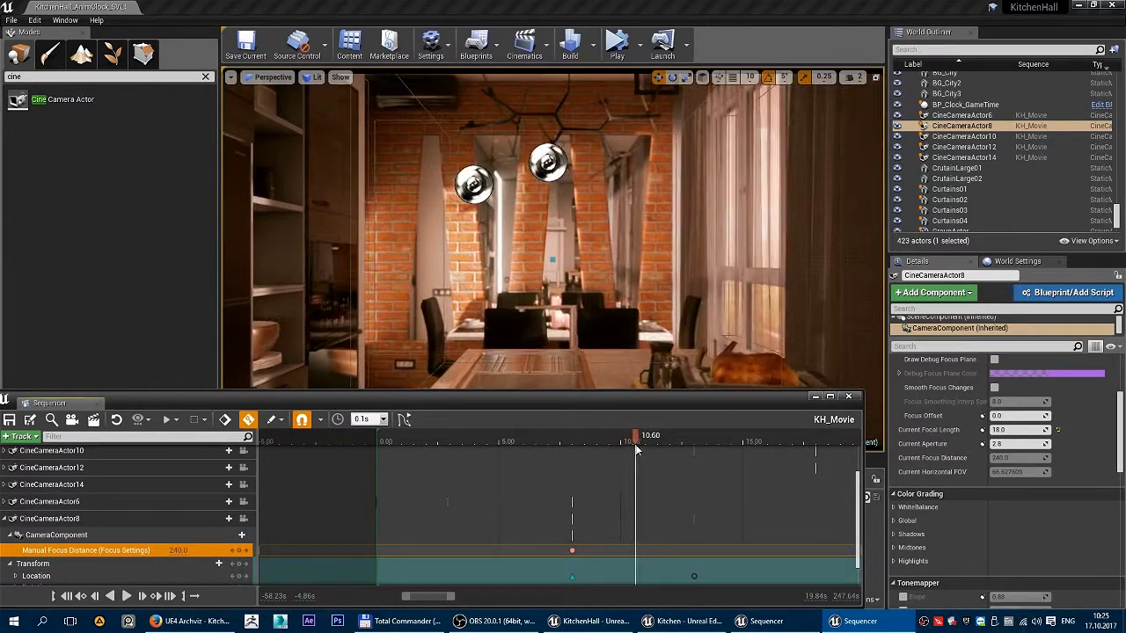
{"action": "scroll", "coordinate": [1018, 431], "scroll_direction": "up", "scroll_amount": 2}
{"action": "left_click", "coordinate": [994, 415]}
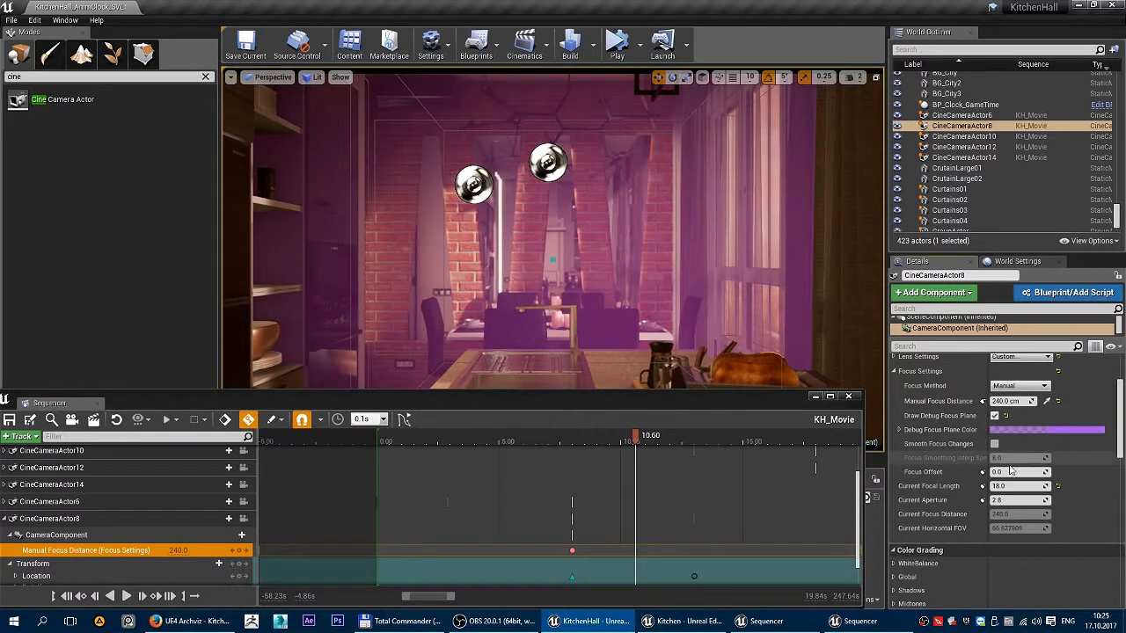
{"action": "left_click_drag", "start_coordinate": [1011, 401], "coordinate": [1045, 401]}
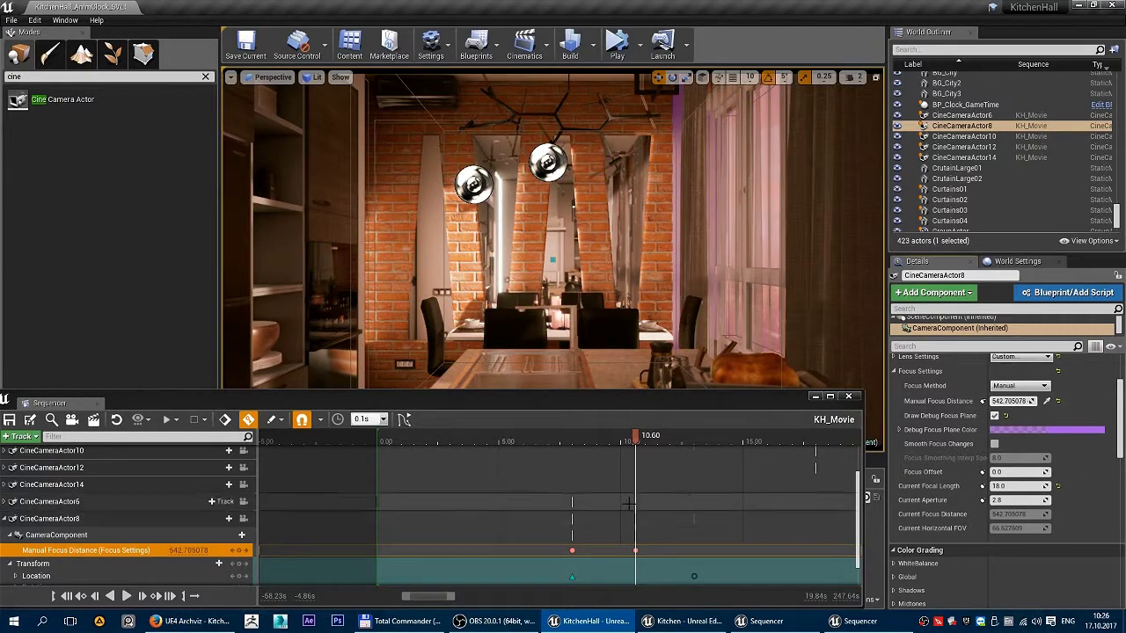
{"action": "left_click", "coordinate": [995, 416]}
{"action": "left_click", "coordinate": [994, 416]}
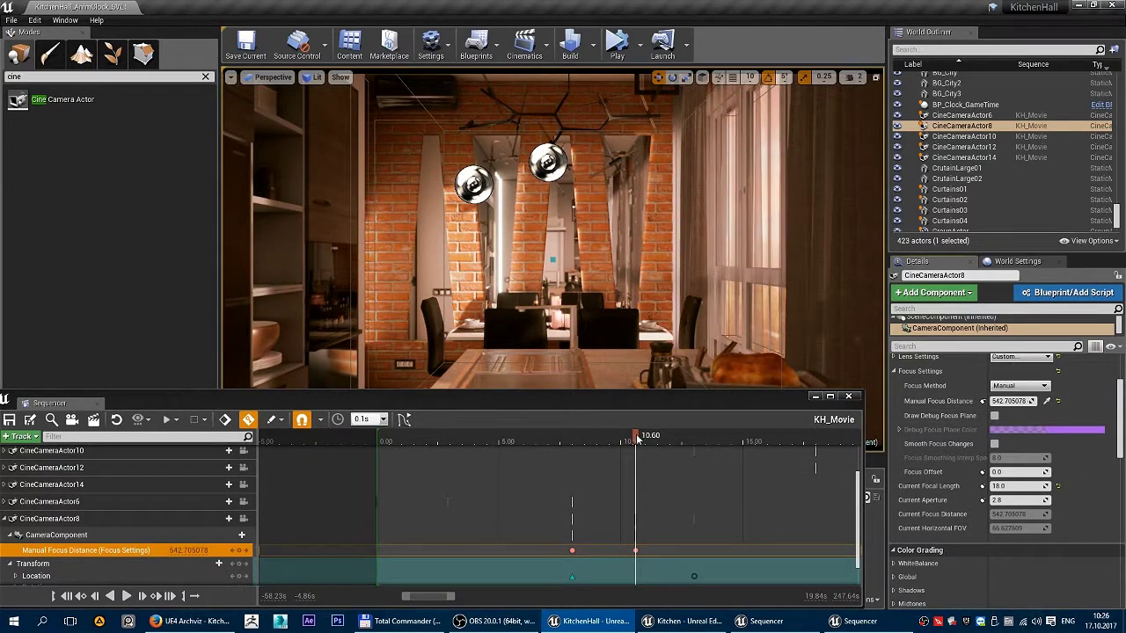
{"action": "left_click_drag", "start_coordinate": [638, 440], "coordinate": [462, 458]}
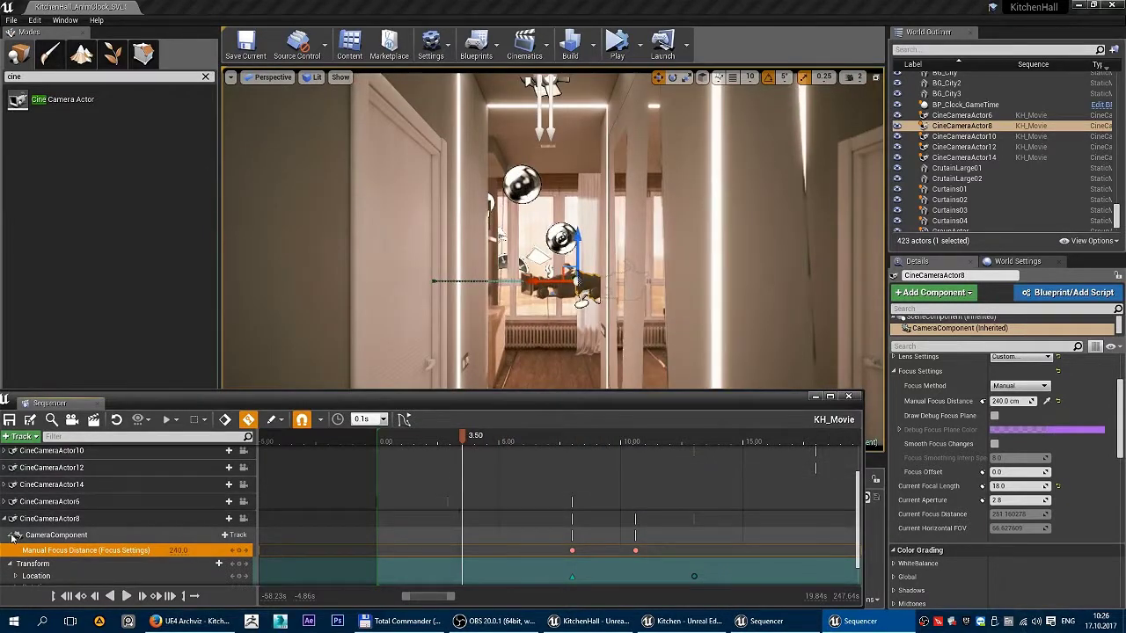
Collapse CineCameraActor8 and its component tracks in Sequencer.
{"action": "left_click", "coordinate": [10, 534]}
{"action": "left_click", "coordinate": [11, 551]}
{"action": "left_click", "coordinate": [5, 536]}
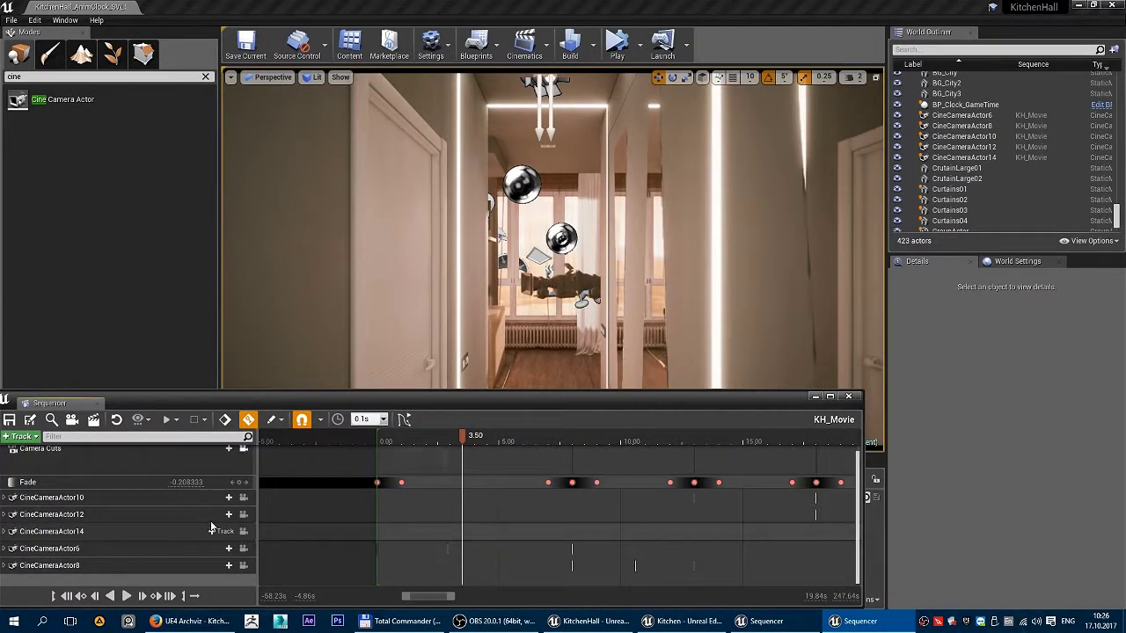
Turn on Game View in the viewport and scrub through the KH_Movie sequence to its end at 30.00.
{"action": "left_click_drag", "start_coordinate": [462, 438], "coordinate": [418, 440]}
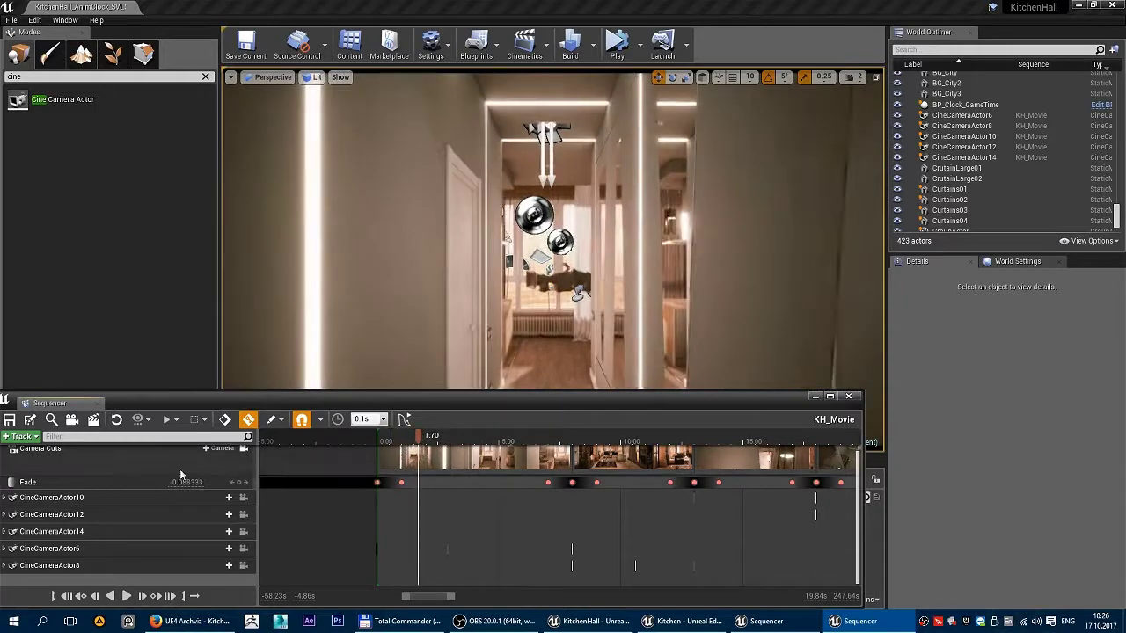
{"action": "left_click", "coordinate": [230, 78]}
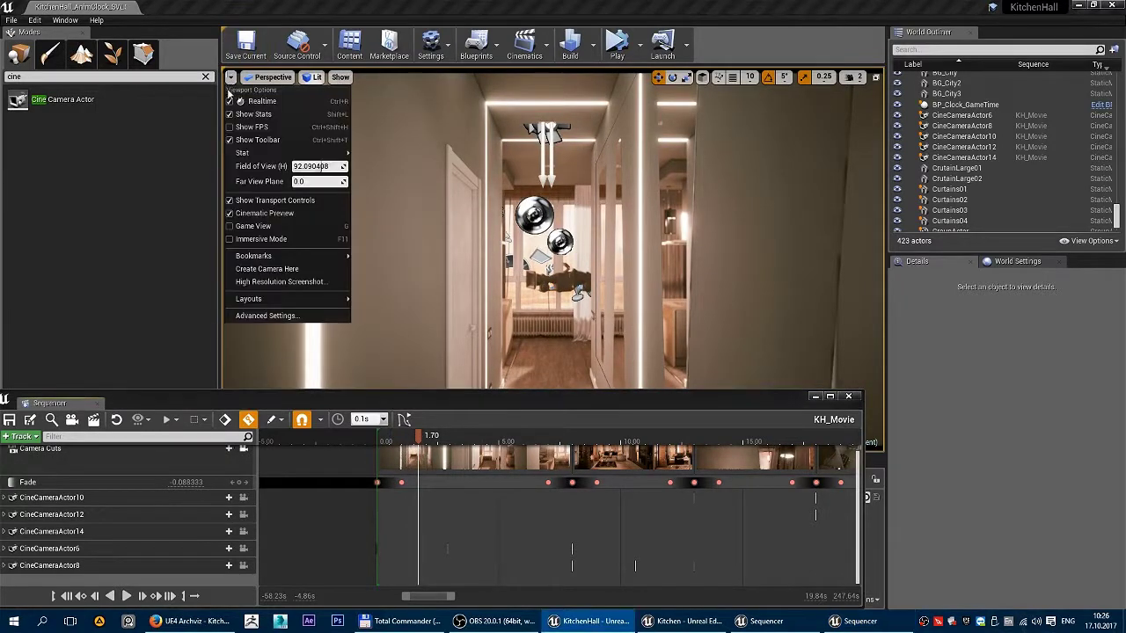
{"action": "left_click", "coordinate": [253, 227]}
{"action": "left_click_drag", "start_coordinate": [431, 435], "coordinate": [839, 472]}
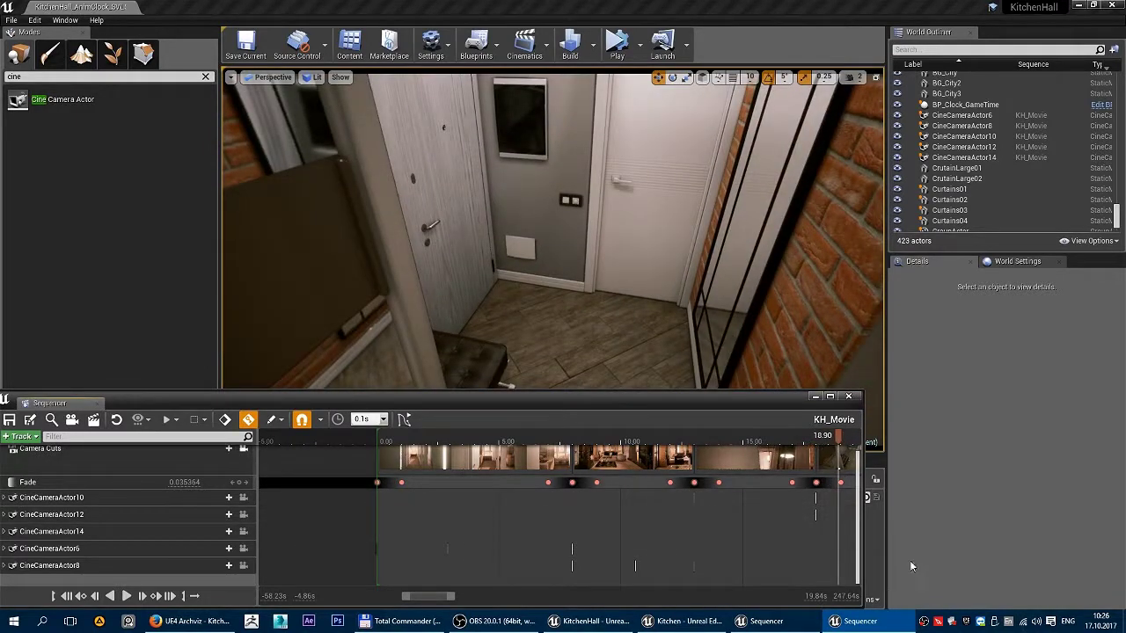
{"action": "left_click_drag", "start_coordinate": [862, 554], "coordinate": [938, 554]}
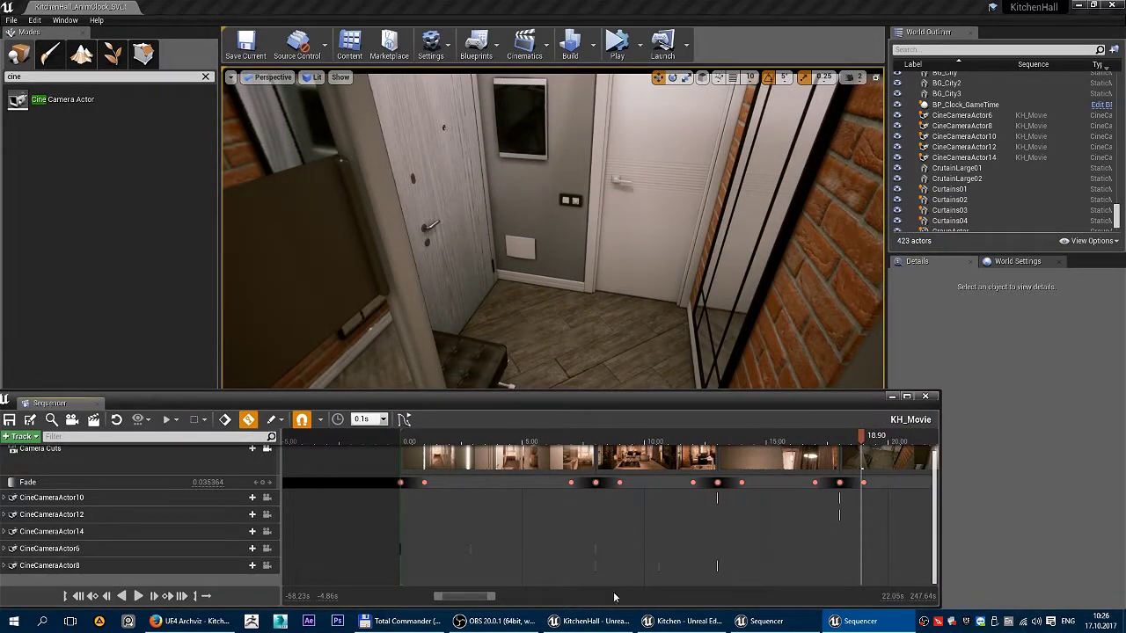
{"action": "mouse_move", "coordinate": [496, 596]}
{"action": "left_mouse_down"}
{"action": "mouse_move", "coordinate": [540, 596]}
{"action": "mouse_move", "coordinate": [516, 596]}
{"action": "left_mouse_up"}
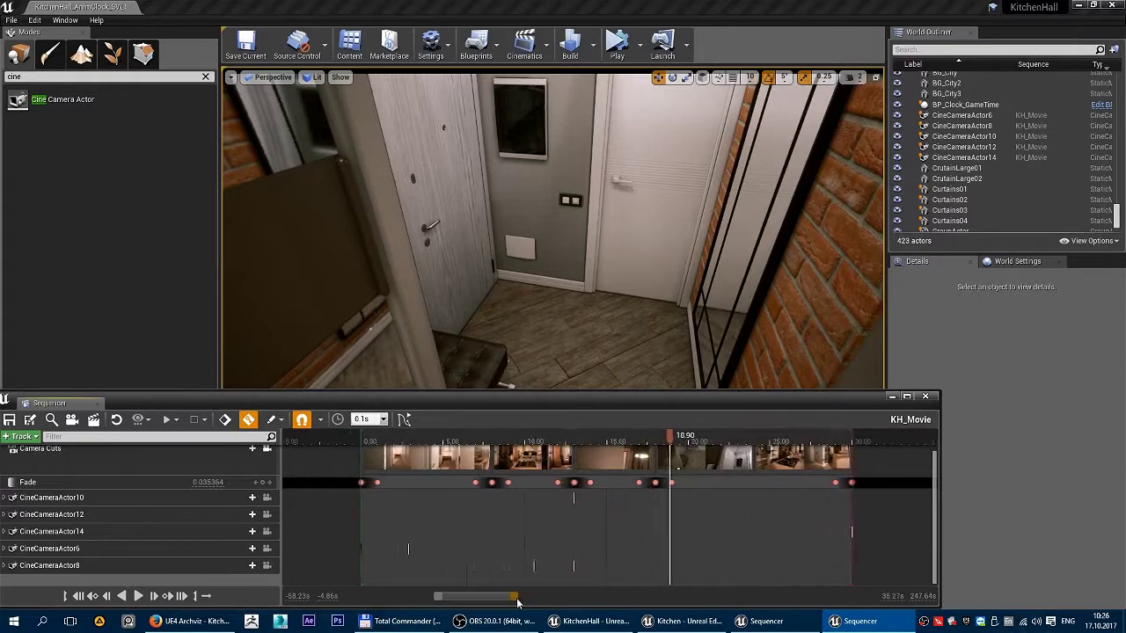
{"action": "left_click_drag", "start_coordinate": [678, 440], "coordinate": [863, 449]}
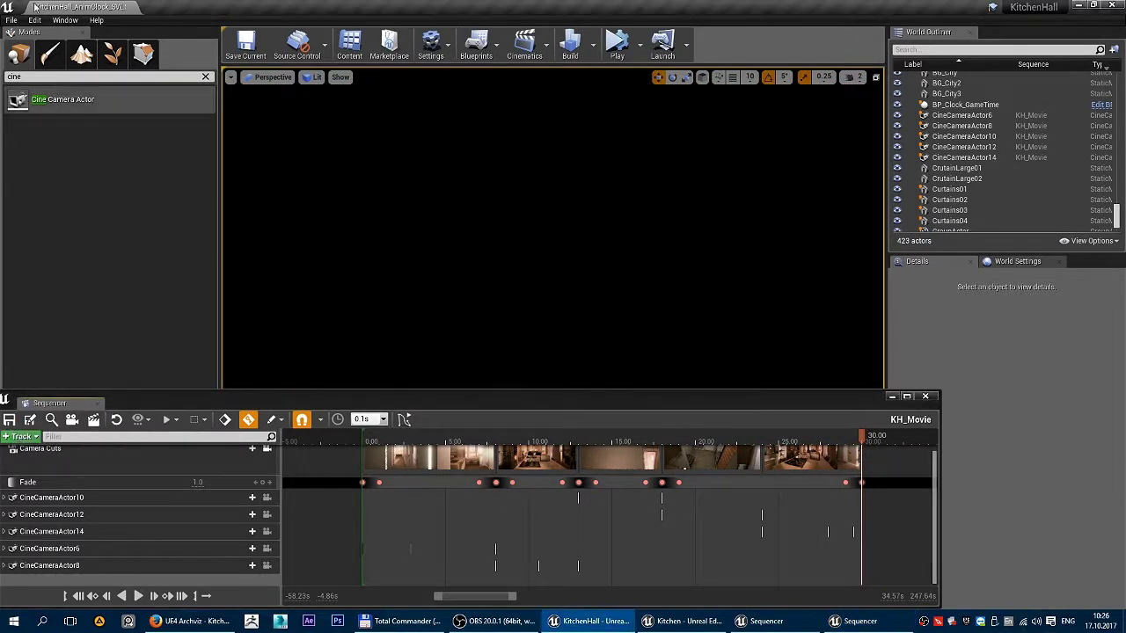
Save the project and open the movie render settings for KH_Movie.
{"action": "left_click", "coordinate": [11, 20]}
{"action": "left_click", "coordinate": [36, 120]}
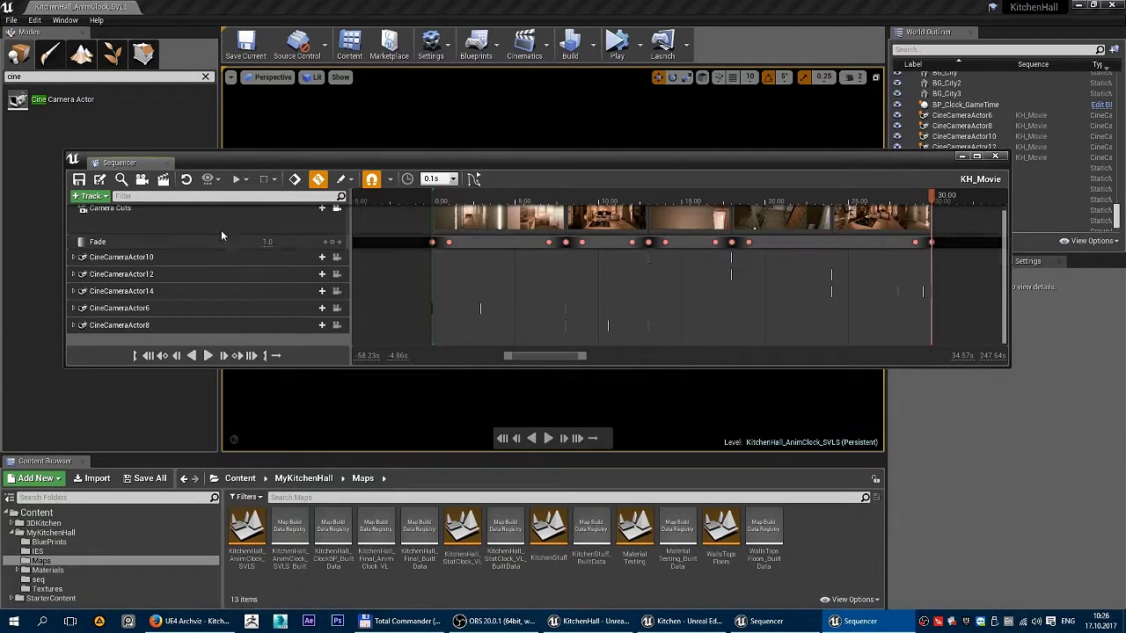
{"action": "left_click", "coordinate": [164, 180]}
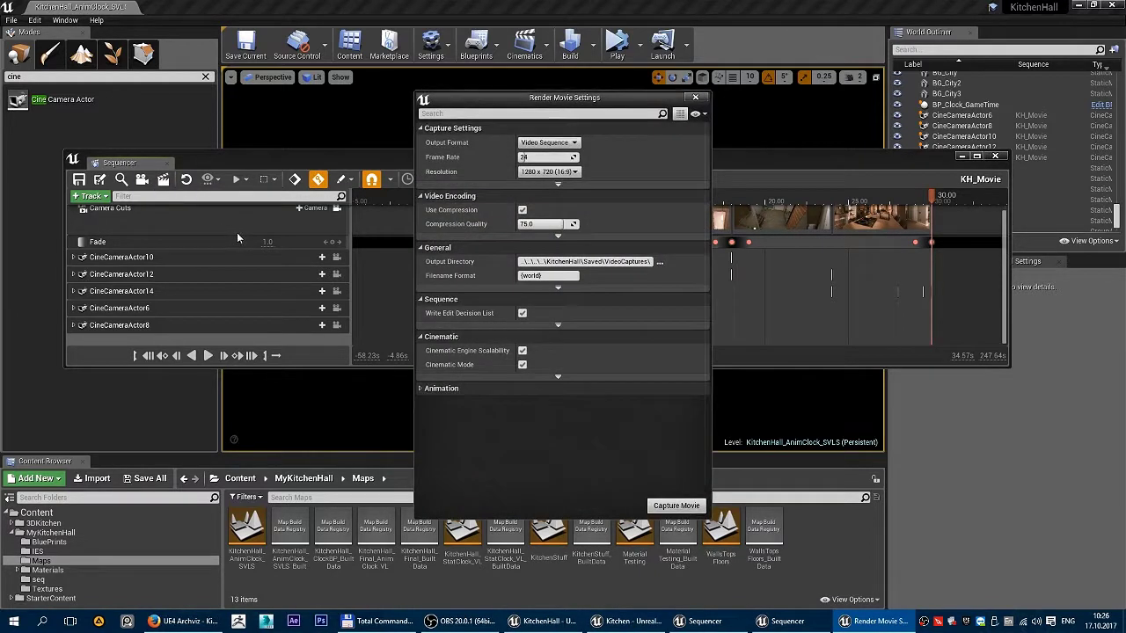
Set the render output to a JPG image sequence at a frame rate of 30 and 1280 x 720 (16:9) resolution.
{"action": "left_click_drag", "start_coordinate": [572, 103], "coordinate": [760, 85]}
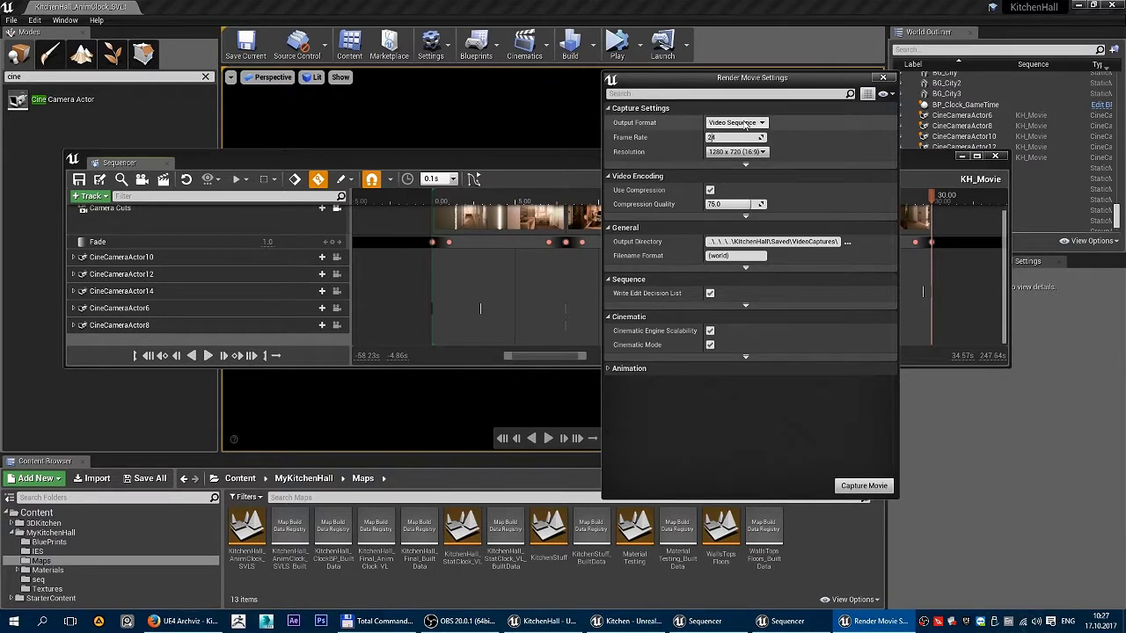
{"action": "left_click", "coordinate": [762, 125]}
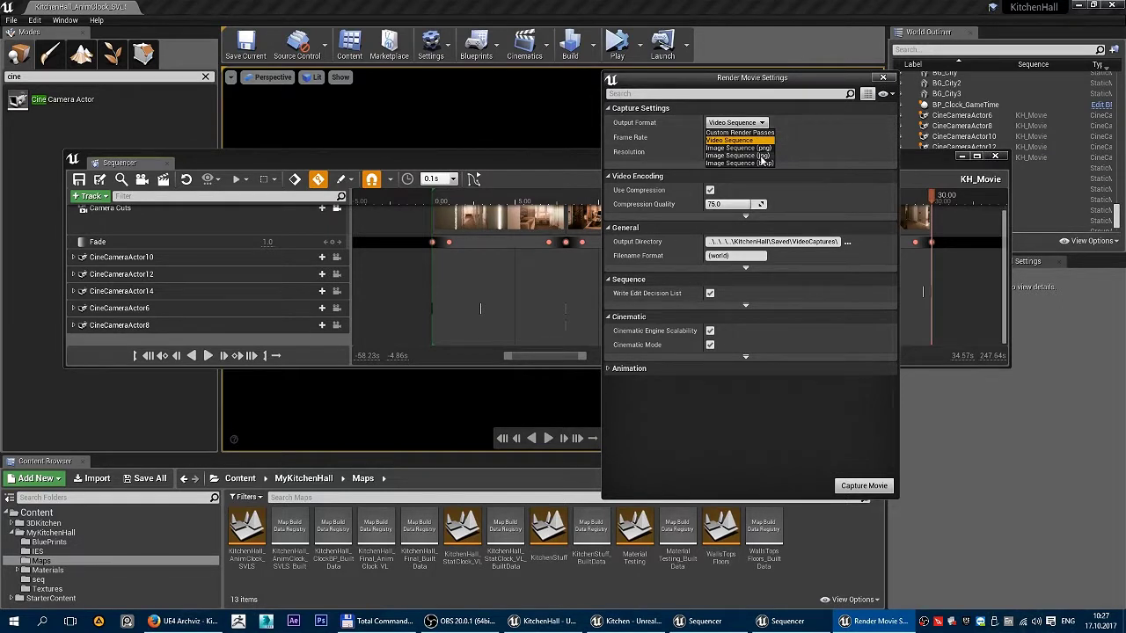
{"action": "left_click", "coordinate": [761, 156]}
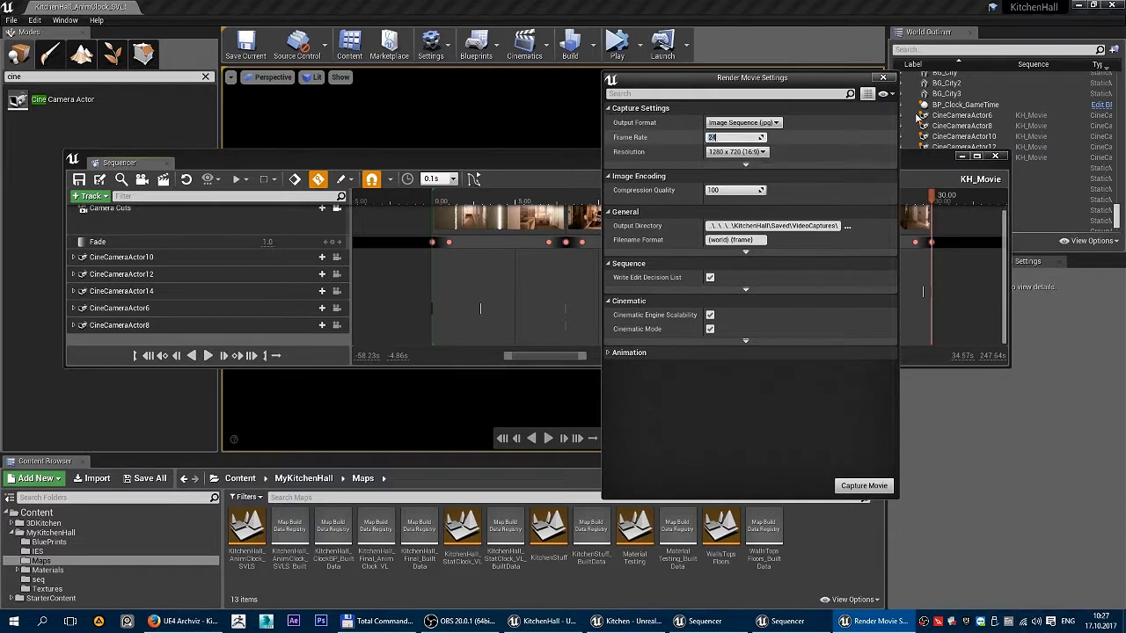
{"action": "left_click", "coordinate": [743, 155]}
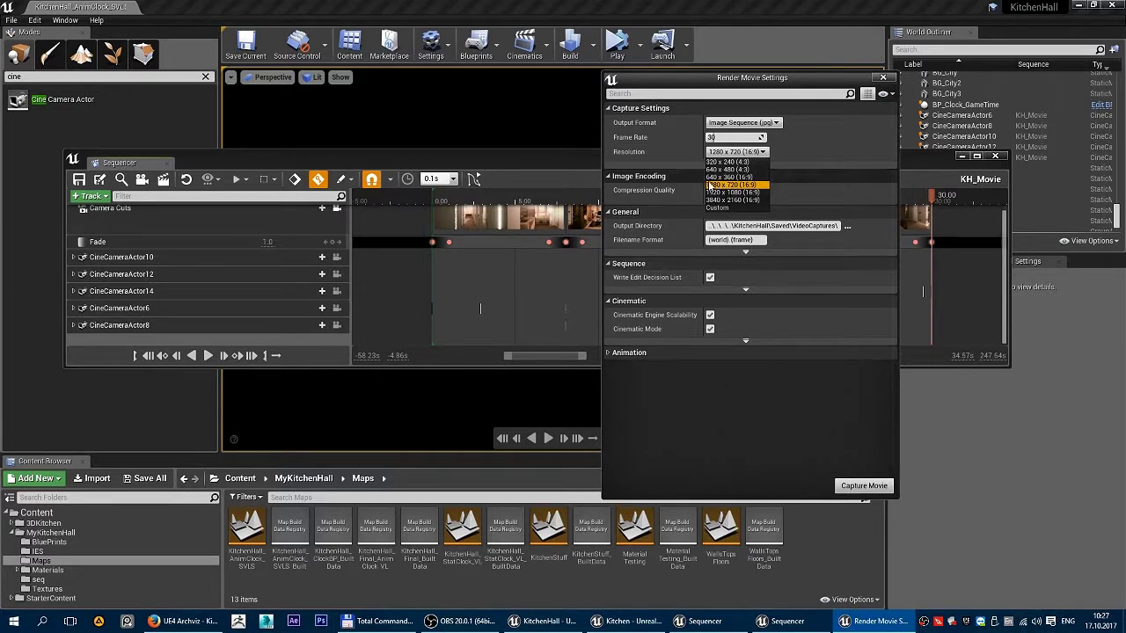
{"action": "left_click", "coordinate": [734, 185]}
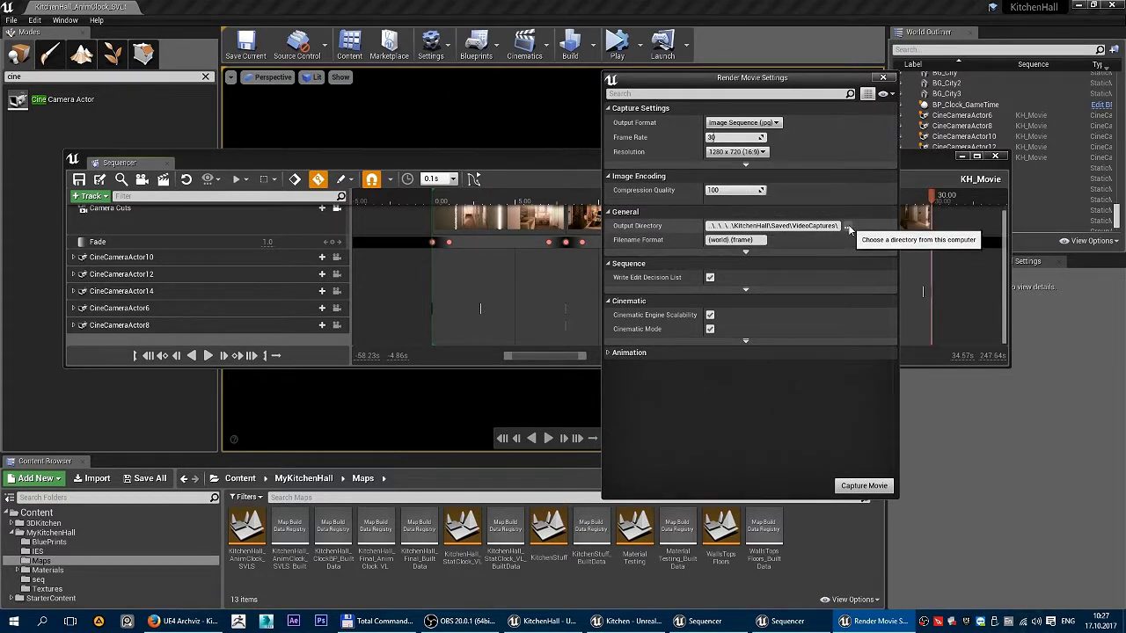
Open the render's output directory chooser, and switch to Total Commander to browse to the Desktop folder.
{"action": "left_click", "coordinate": [848, 226]}
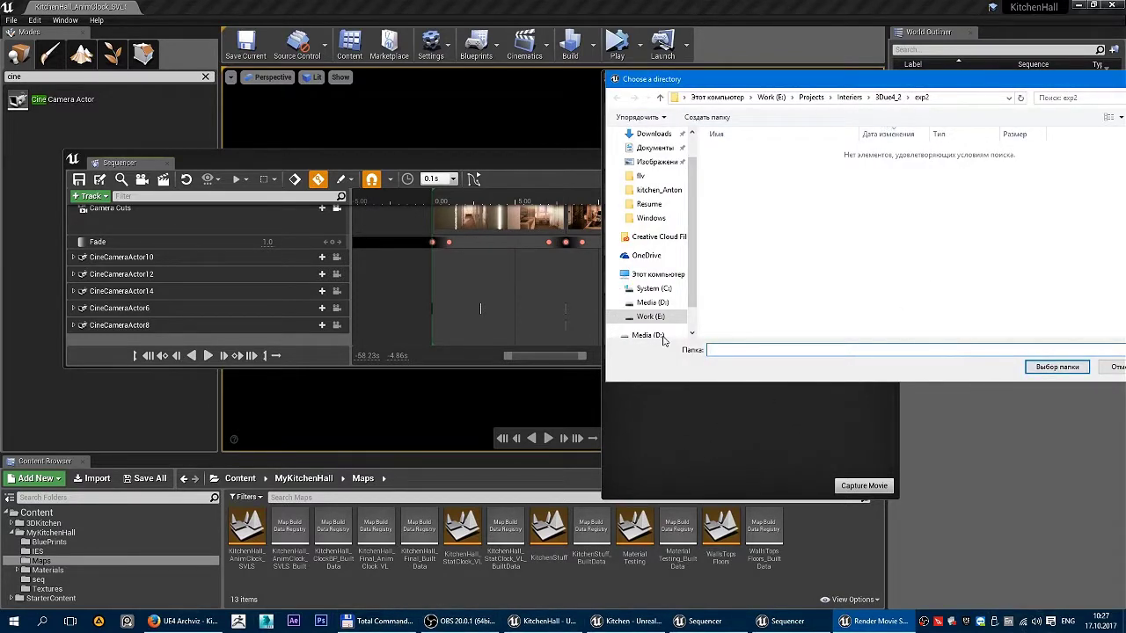
{"action": "left_click", "coordinate": [385, 621]}
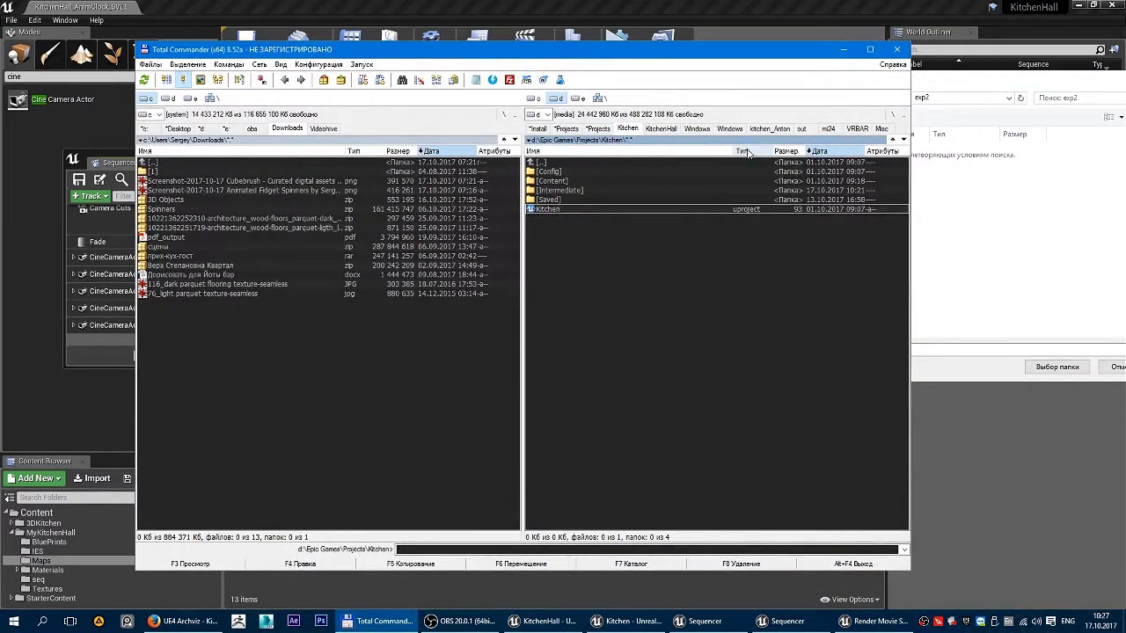
{"action": "left_click", "coordinate": [659, 129]}
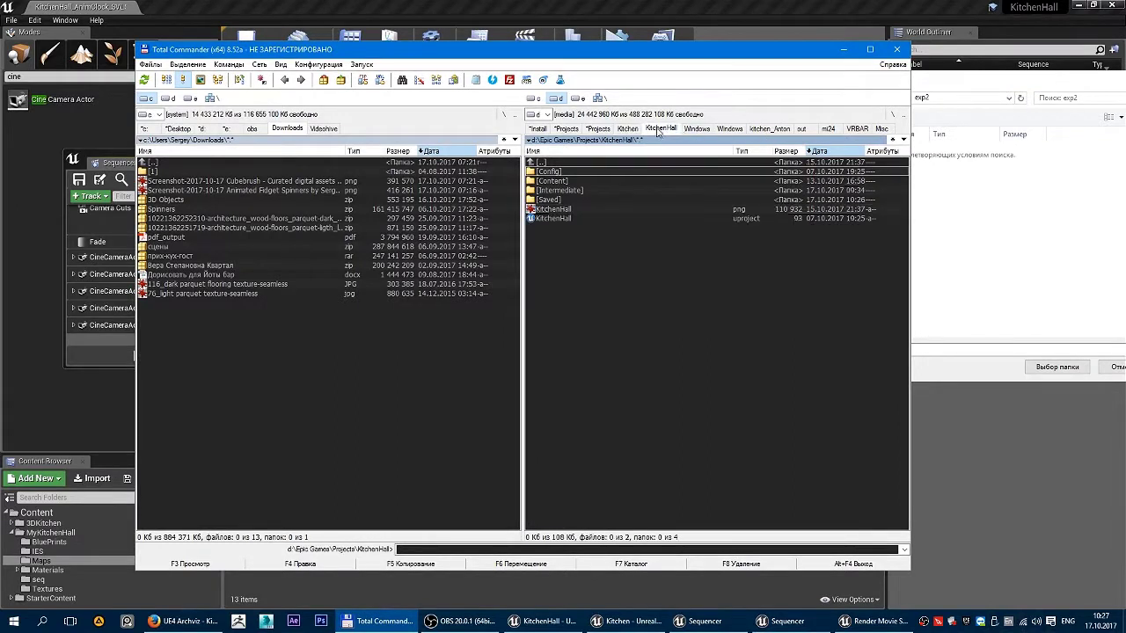
{"action": "double_click", "coordinate": [563, 200]}
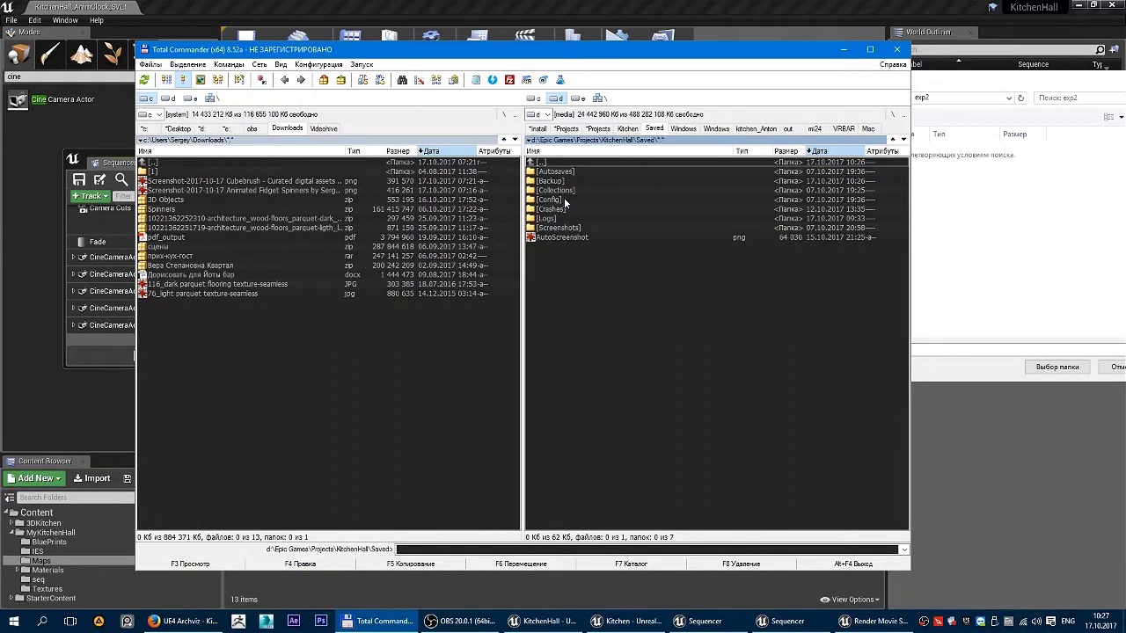
{"action": "key", "text": "BackSpace"}
{"action": "left_click", "coordinate": [179, 129]}
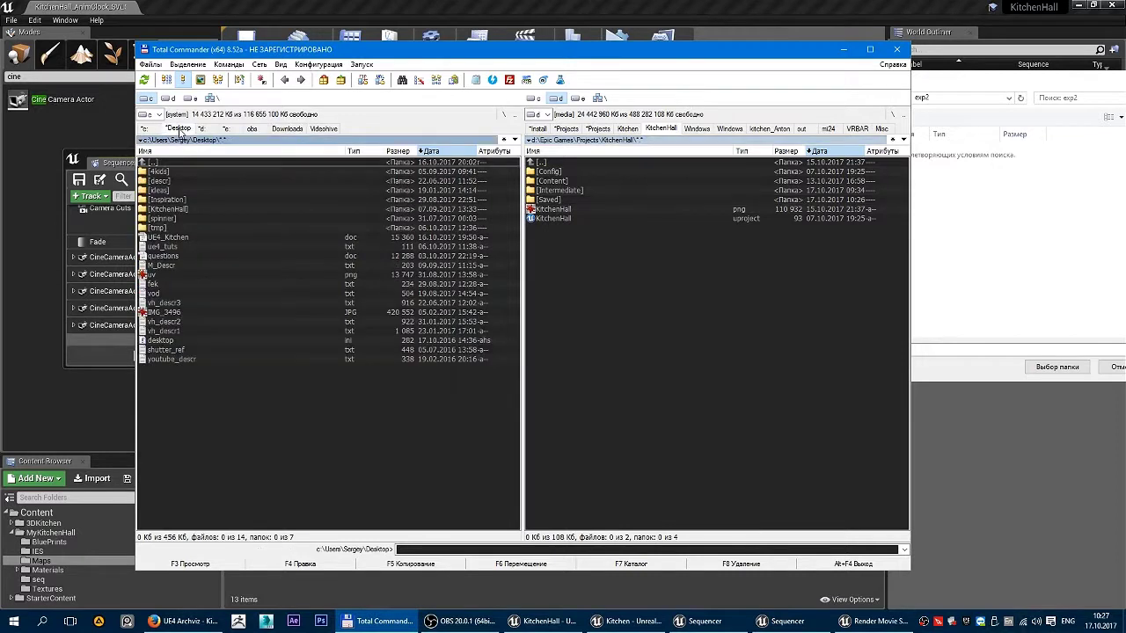
Try to create a KitchenHall folder on the Desktop, and look inside the folder of that name.
{"action": "key", "text": "F7"}
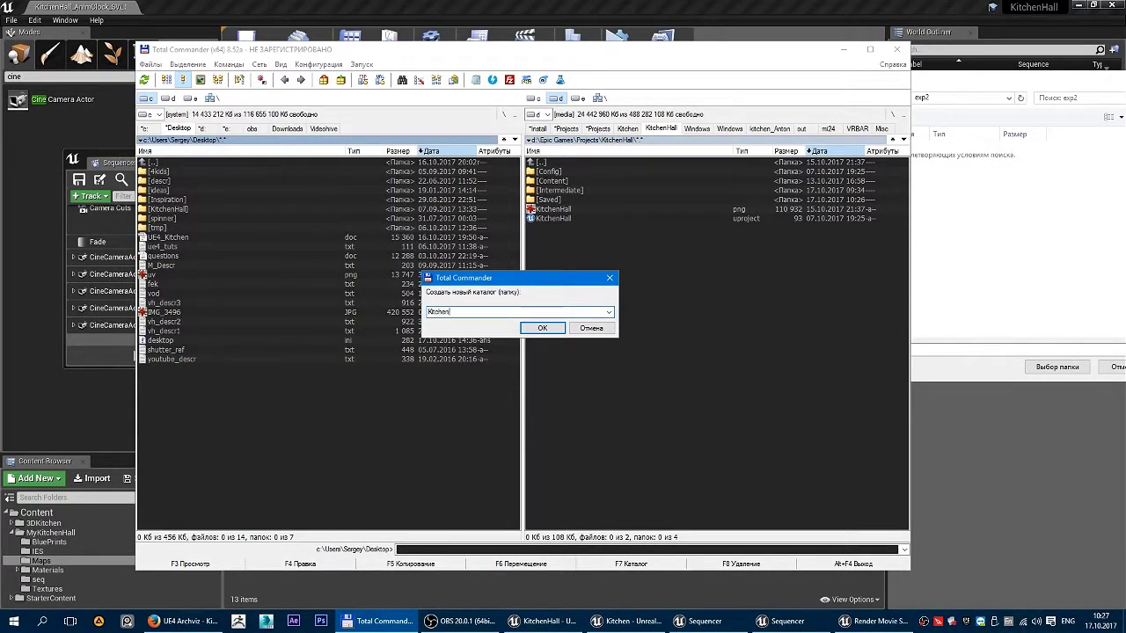
{"action": "type", "text": "KitchenHall"}
{"action": "key", "text": "Return"}
{"action": "key", "text": "Return"}
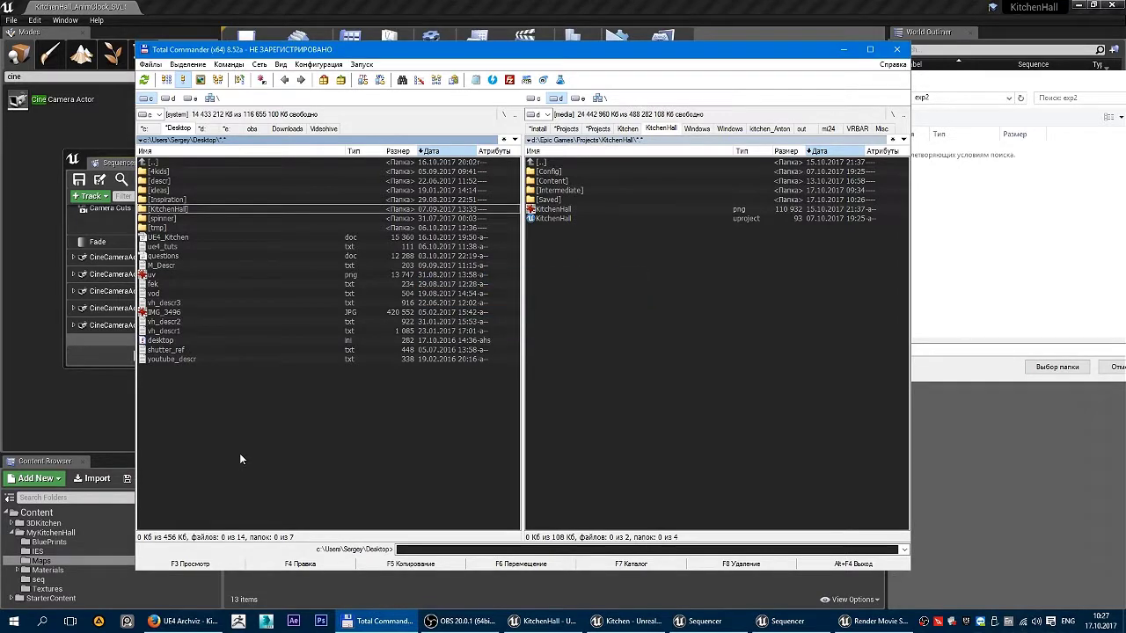
{"action": "double_click", "coordinate": [191, 212]}
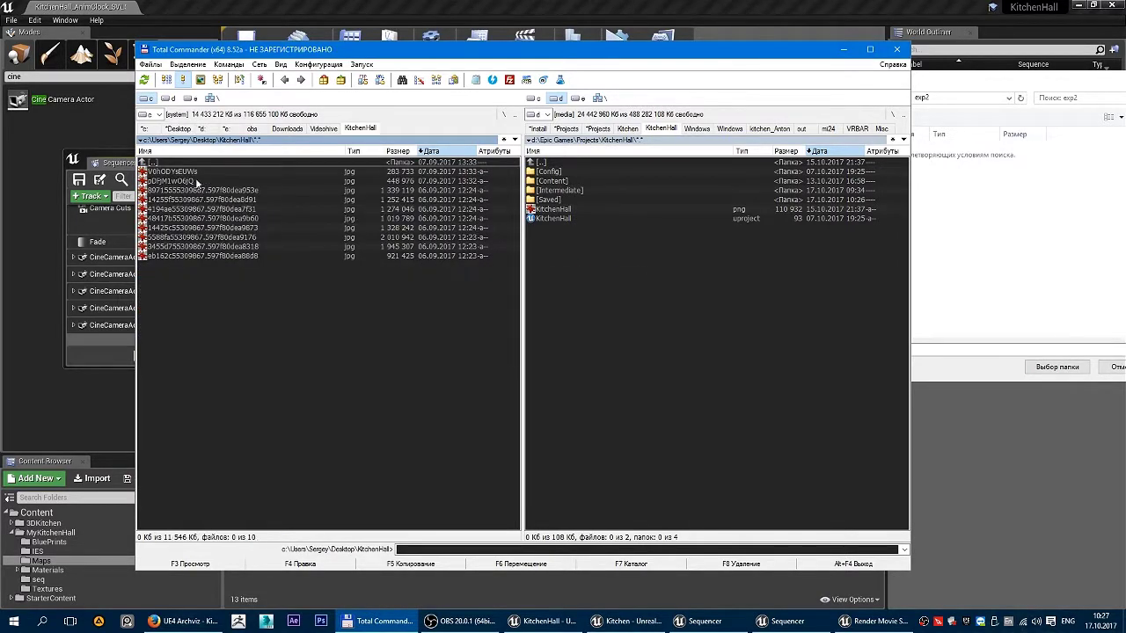
{"action": "double_click", "coordinate": [191, 162]}
Create a folder named KH_Movie on the Desktop and open it.
{"action": "key", "text": "F7"}
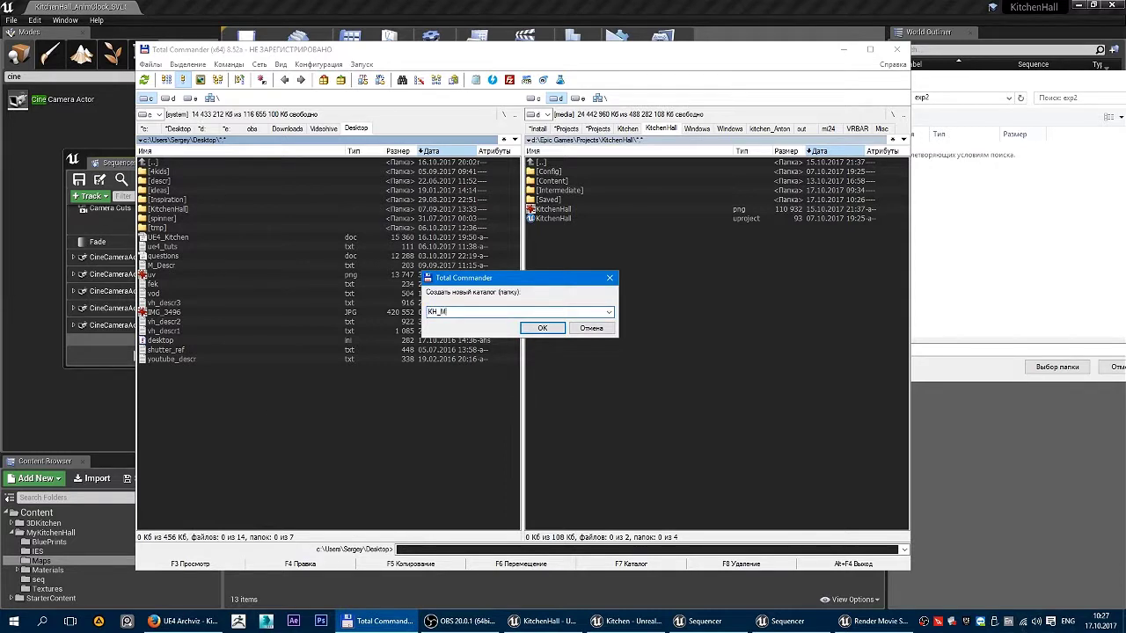
{"action": "type", "text": "KH_Movie"}
{"action": "key", "text": "Return"}
{"action": "key", "text": "Return"}
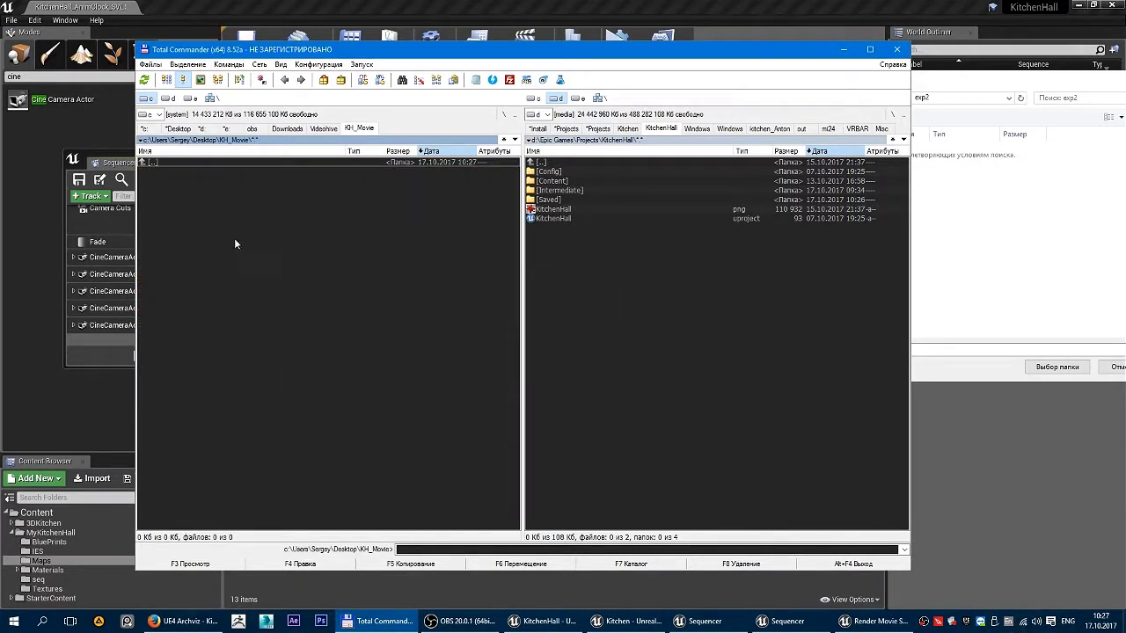
Back in Unreal Editor, set the render's output directory to the Desktop's KH_Movie folder and the filename format to KH_Movie.{frame}.
{"action": "key", "text": "alt+Tab"}
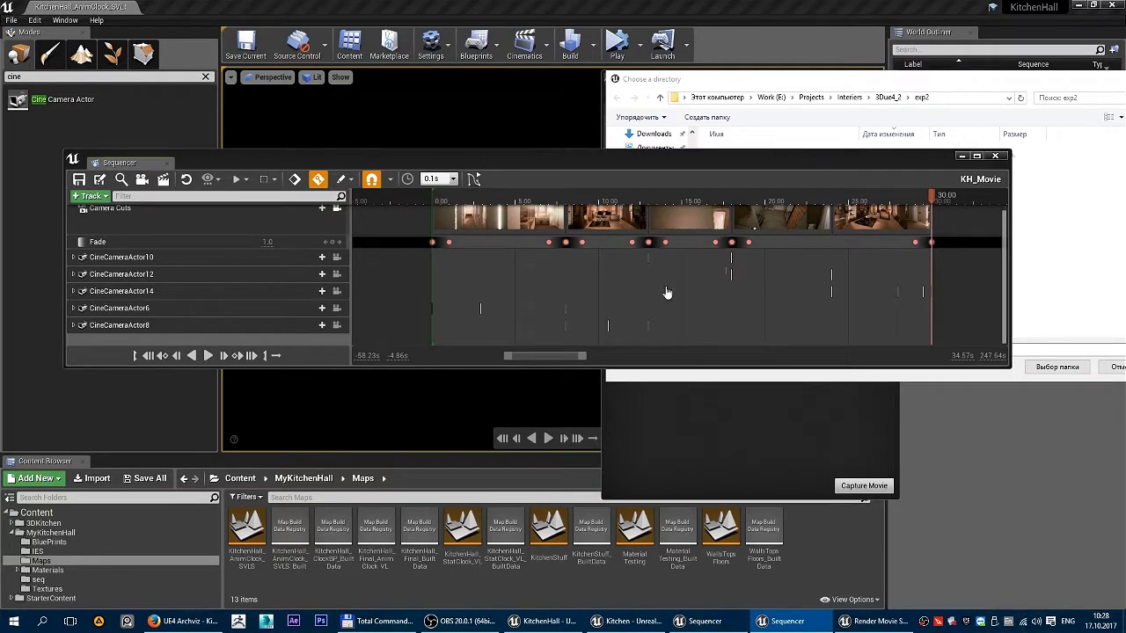
{"action": "left_click", "coordinate": [884, 621]}
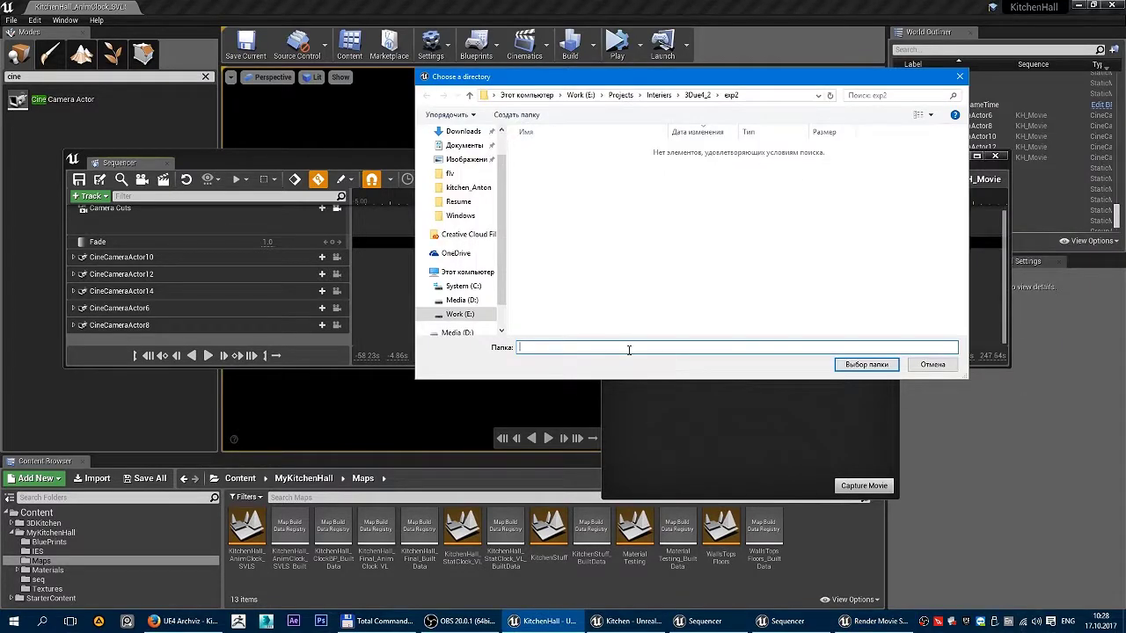
{"action": "left_click", "coordinate": [869, 364]}
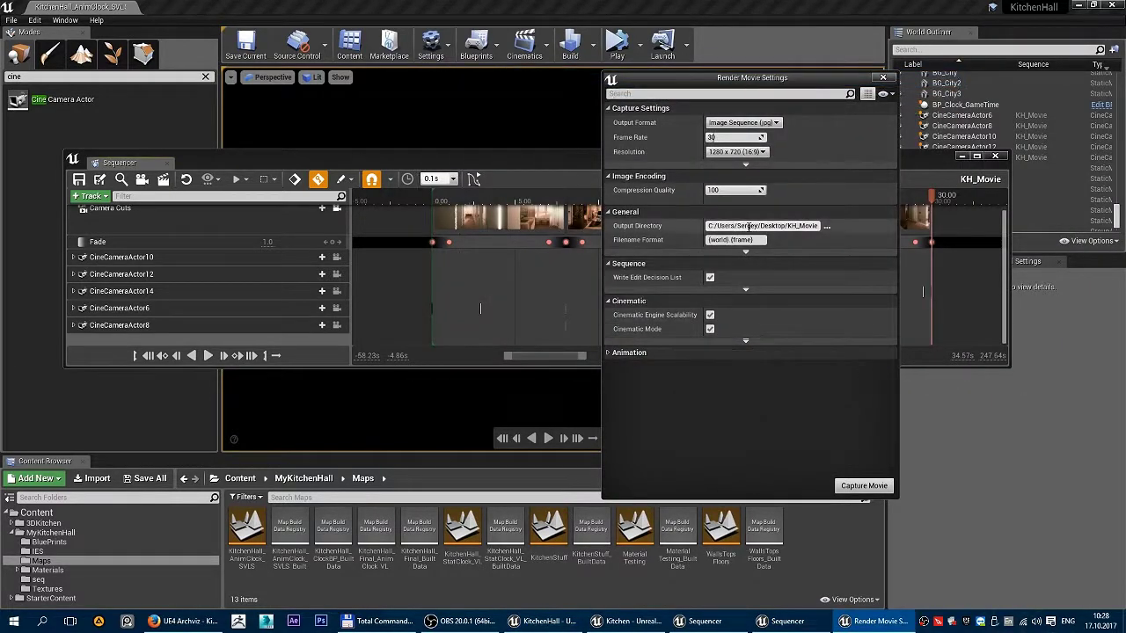
{"action": "left_click_drag", "start_coordinate": [729, 239], "coordinate": [642, 237]}
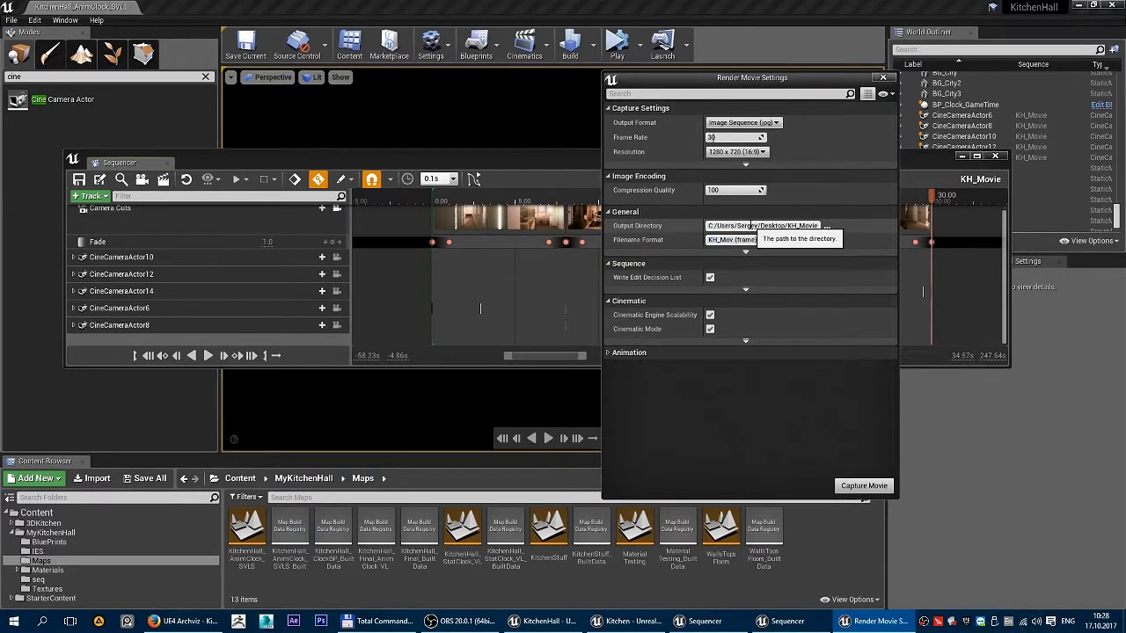
{"action": "key", "text": "Return"}
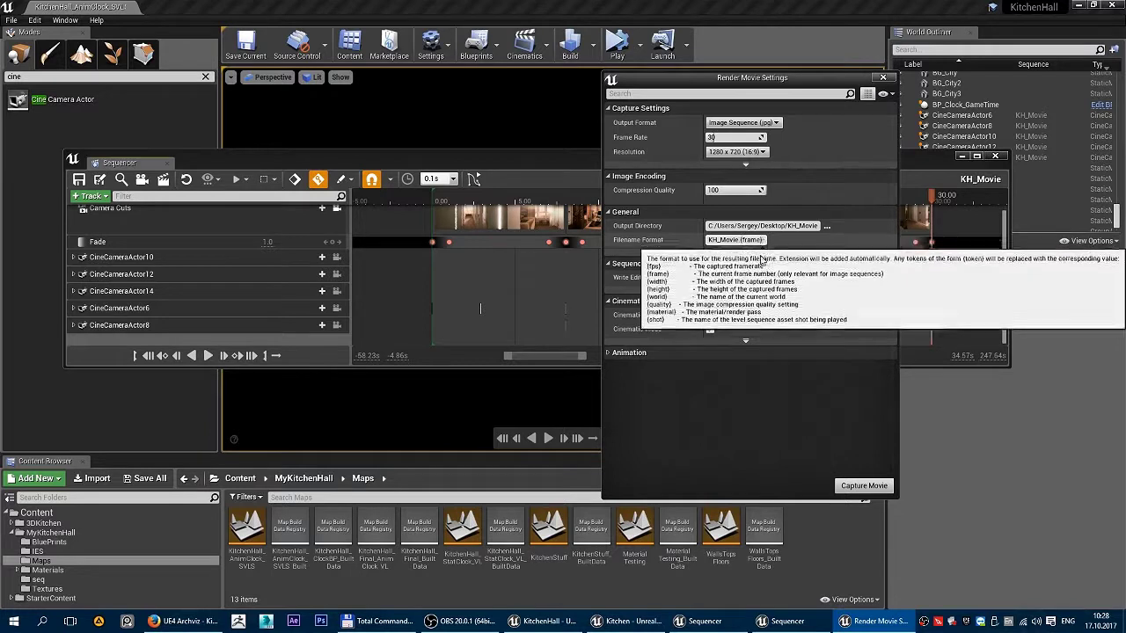
Expand the advanced General, Sequence, Cinematic and Animation render options, and set the Warm Up Frame Count to 30.
{"action": "left_click", "coordinate": [746, 250]}
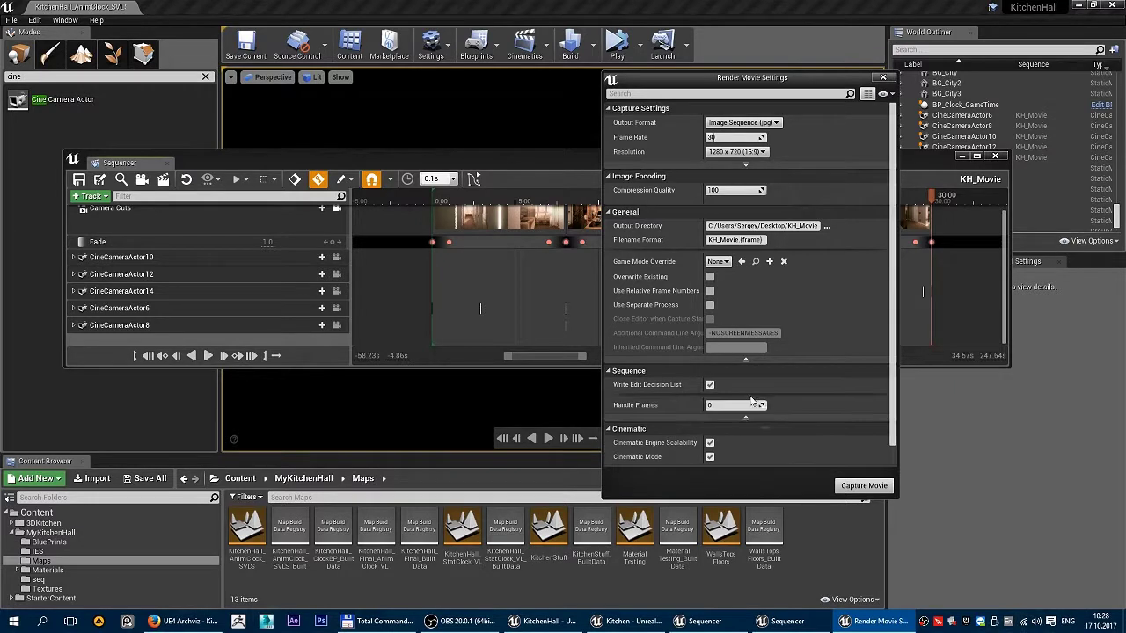
{"action": "left_click", "coordinate": [747, 399]}
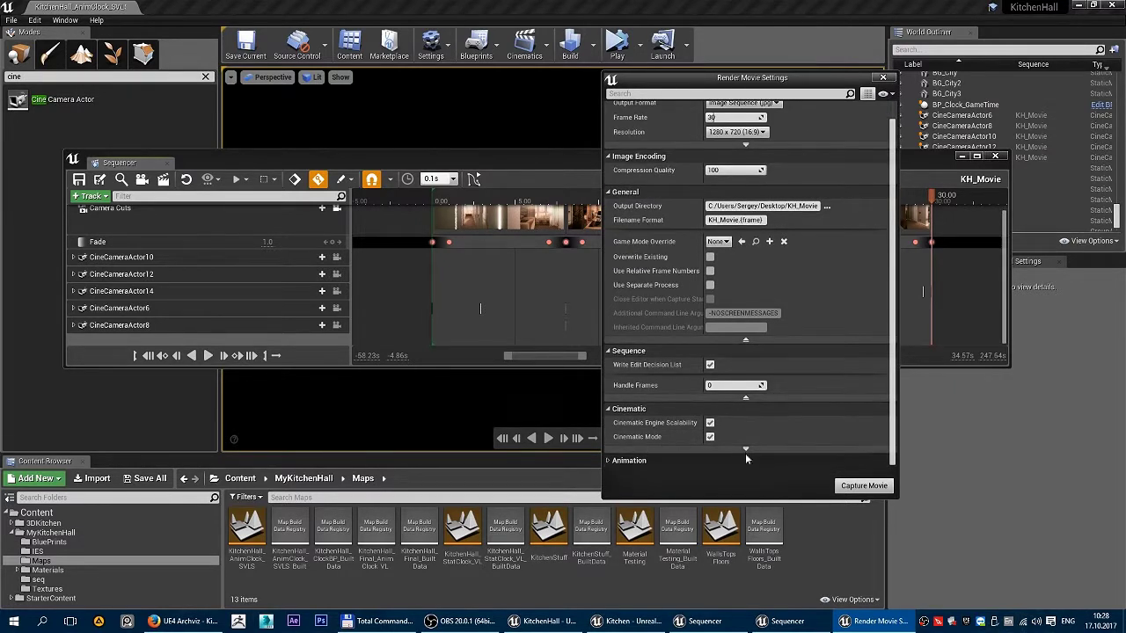
{"action": "left_click", "coordinate": [746, 450]}
{"action": "scroll", "coordinate": [741, 467], "scroll_direction": "down", "scroll_amount": 2}
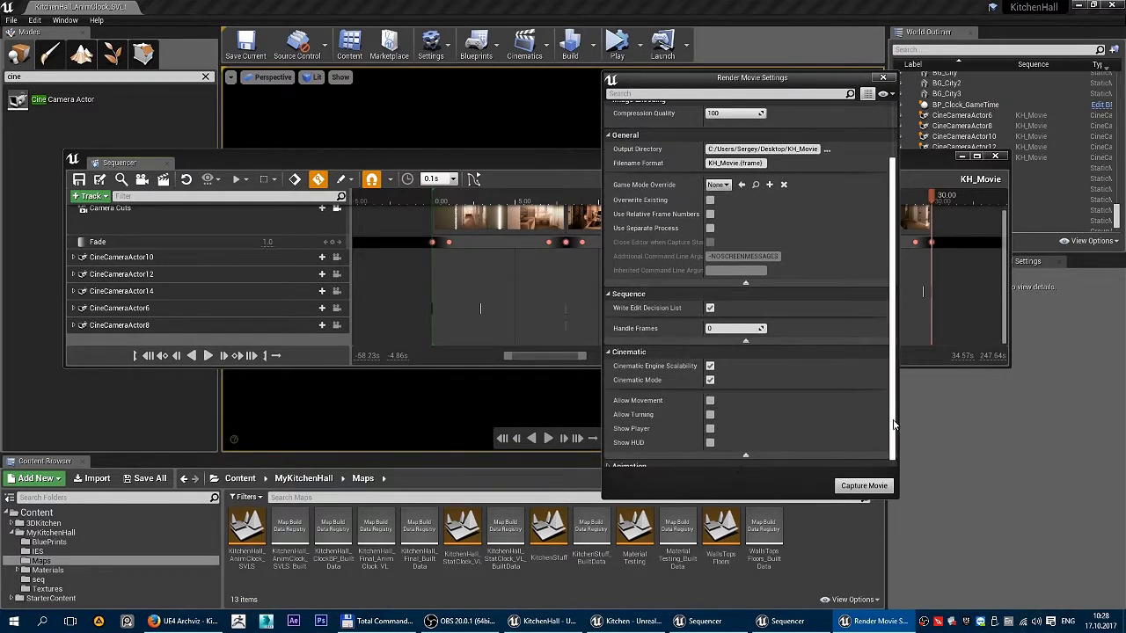
{"action": "left_click_drag", "start_coordinate": [892, 424], "coordinate": [892, 475]}
{"action": "left_click", "coordinate": [616, 460]}
{"action": "scroll", "coordinate": [650, 458], "scroll_direction": "down", "scroll_amount": 3}
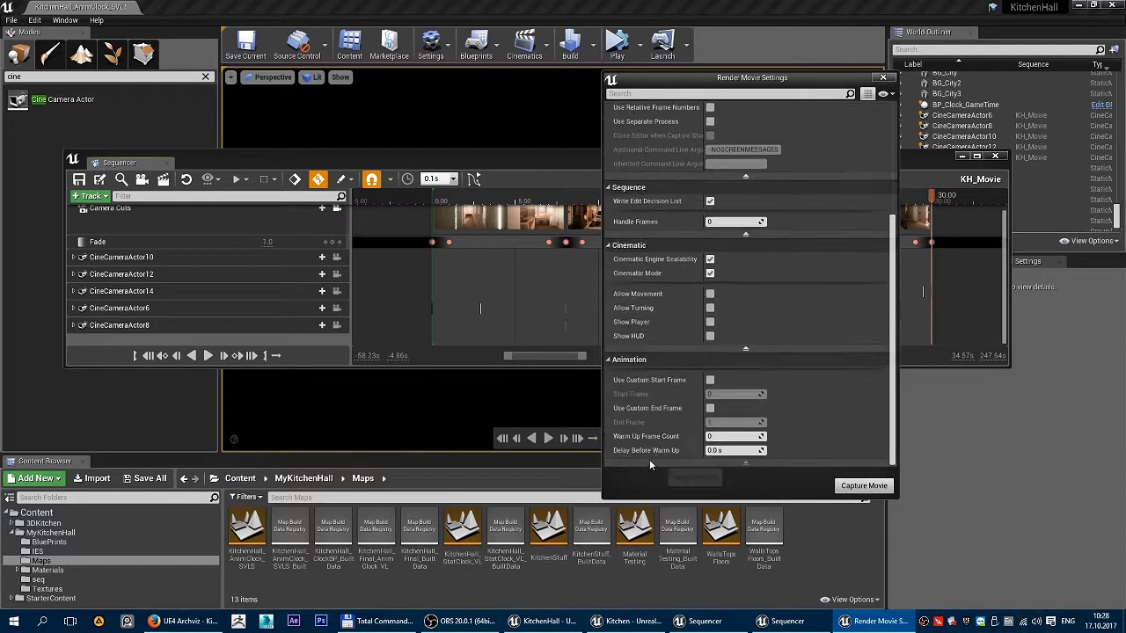
{"action": "left_click", "coordinate": [724, 435]}
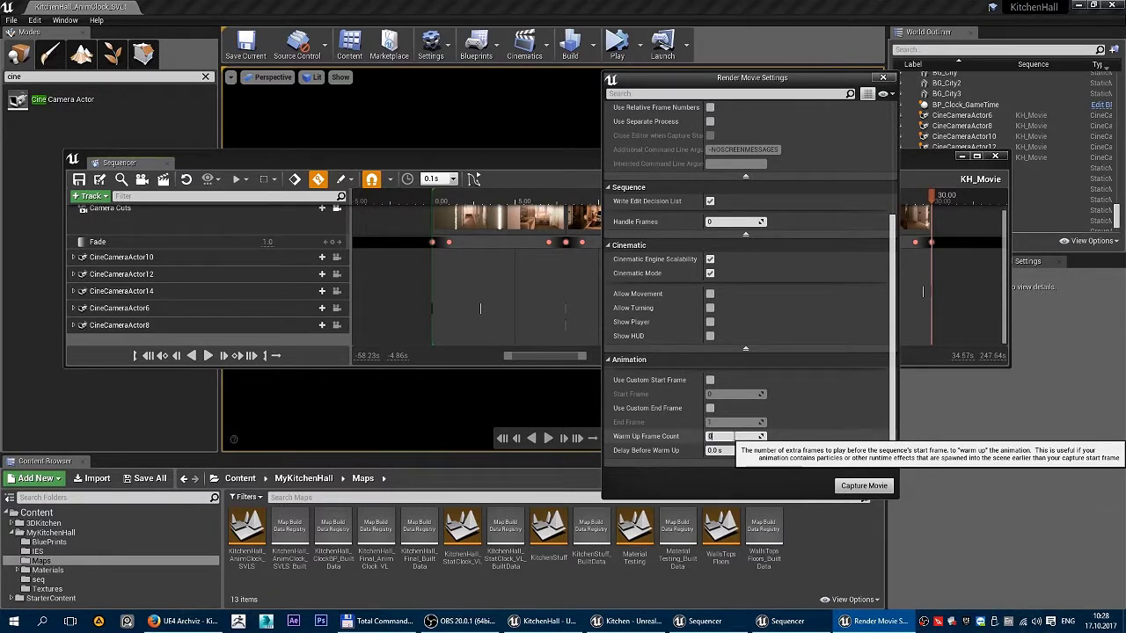
{"action": "type", "text": "30"}
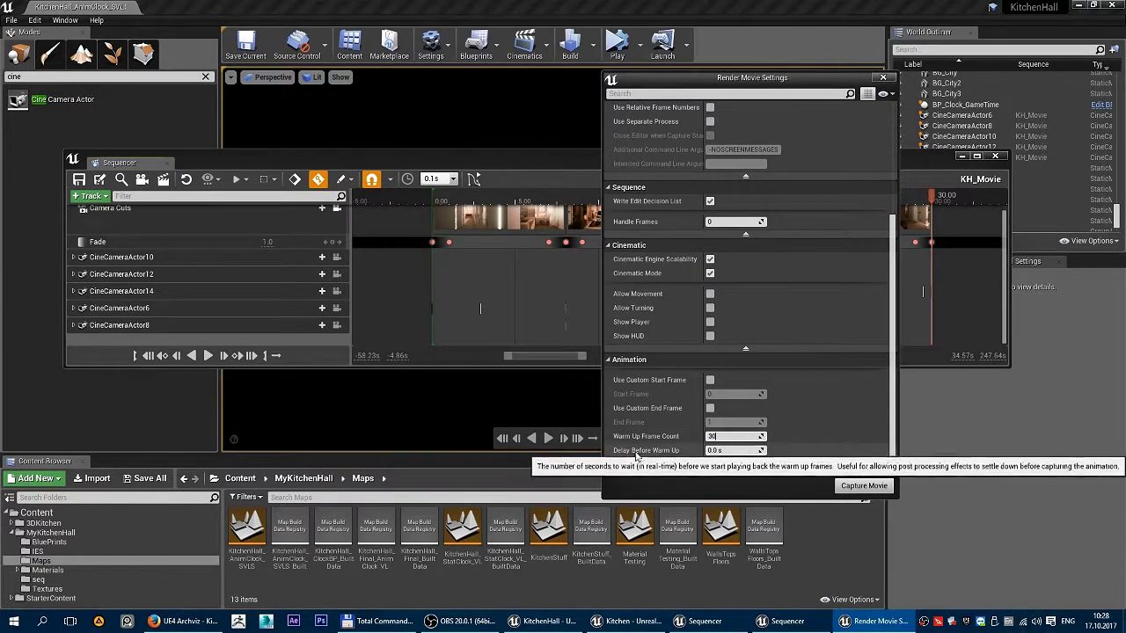
Set the Delay Before Warm Up to 3 seconds and start capturing the movie.
{"action": "left_click", "coordinate": [736, 450]}
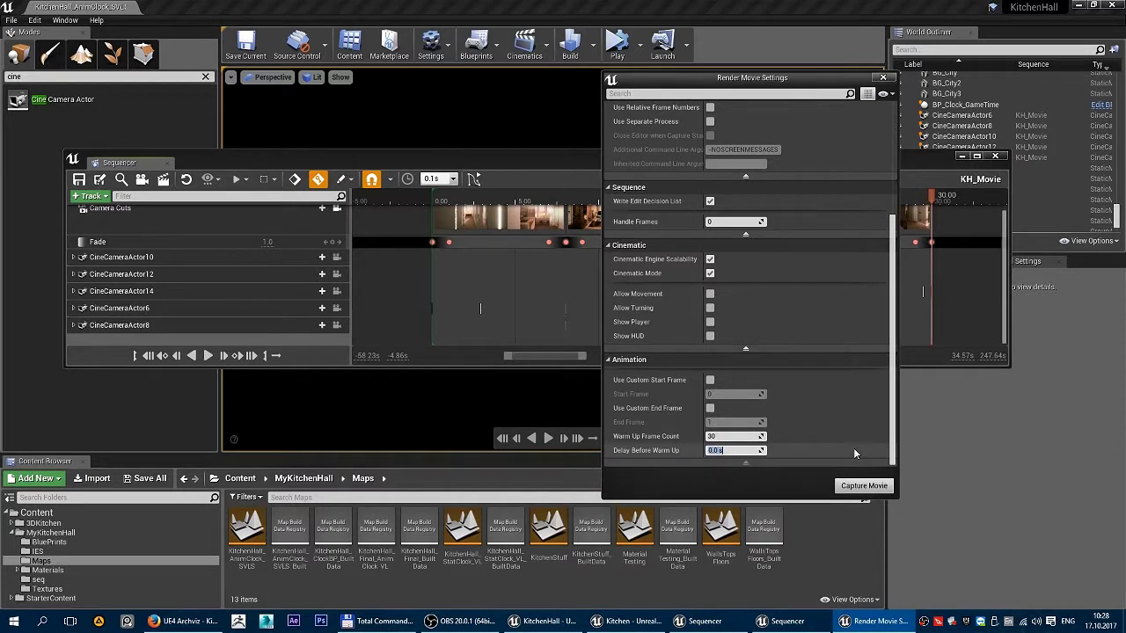
{"action": "type", "text": "3"}
{"action": "key", "text": "Return"}
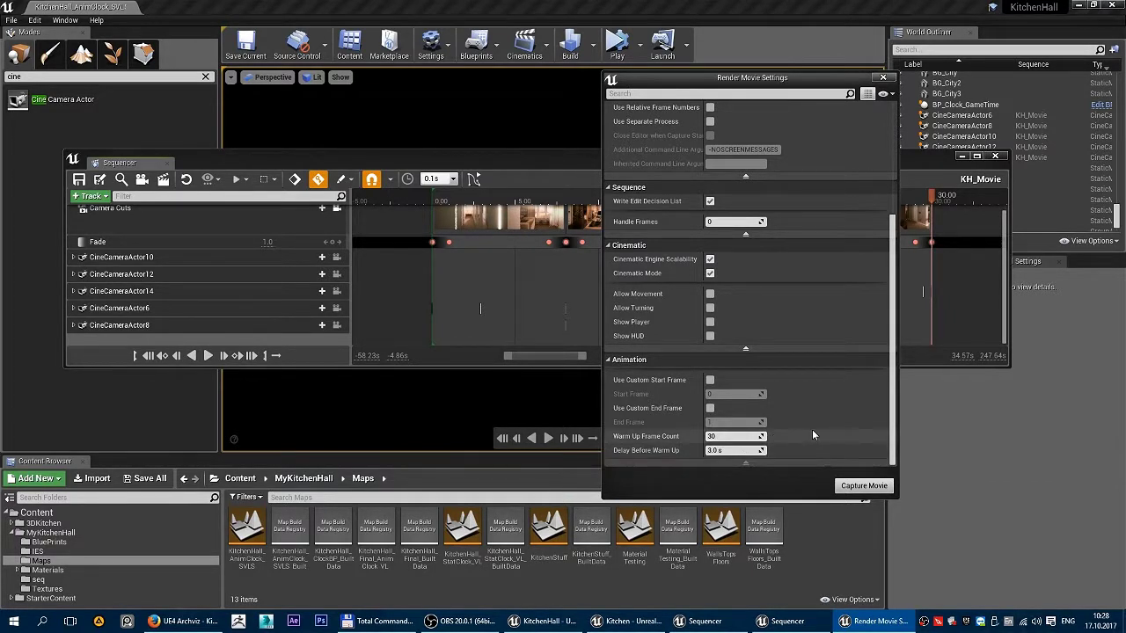
{"action": "left_click", "coordinate": [862, 487]}
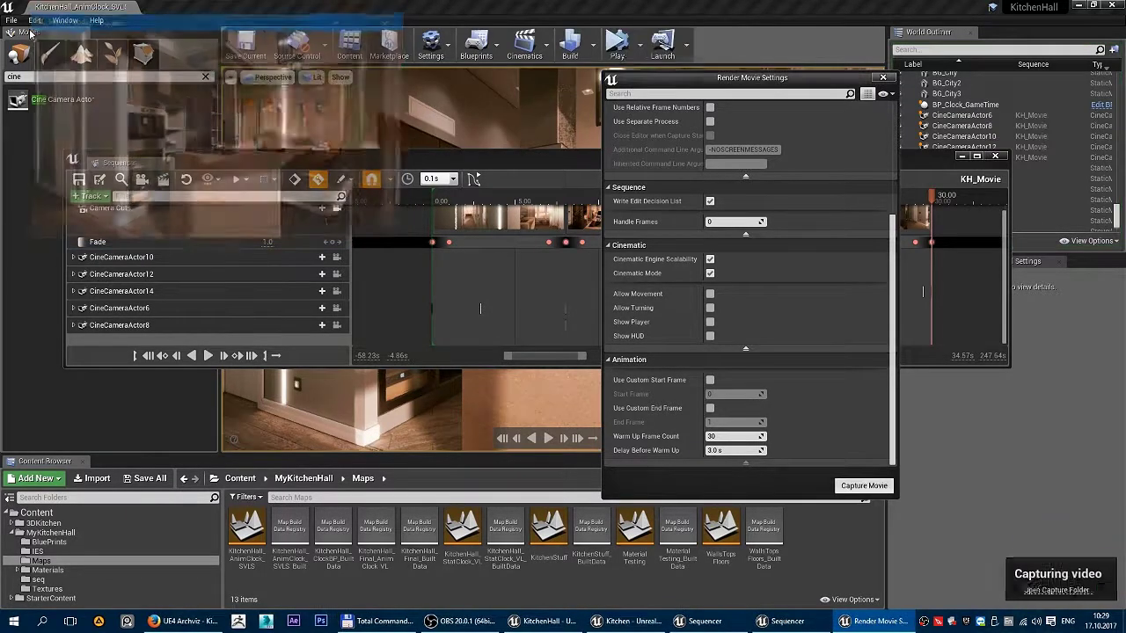
In Total Commander, show the KH_Movie folder as thumbnails, view the last frame and delete its file KH_Movie.0901.jpg.
{"action": "left_click", "coordinate": [380, 622]}
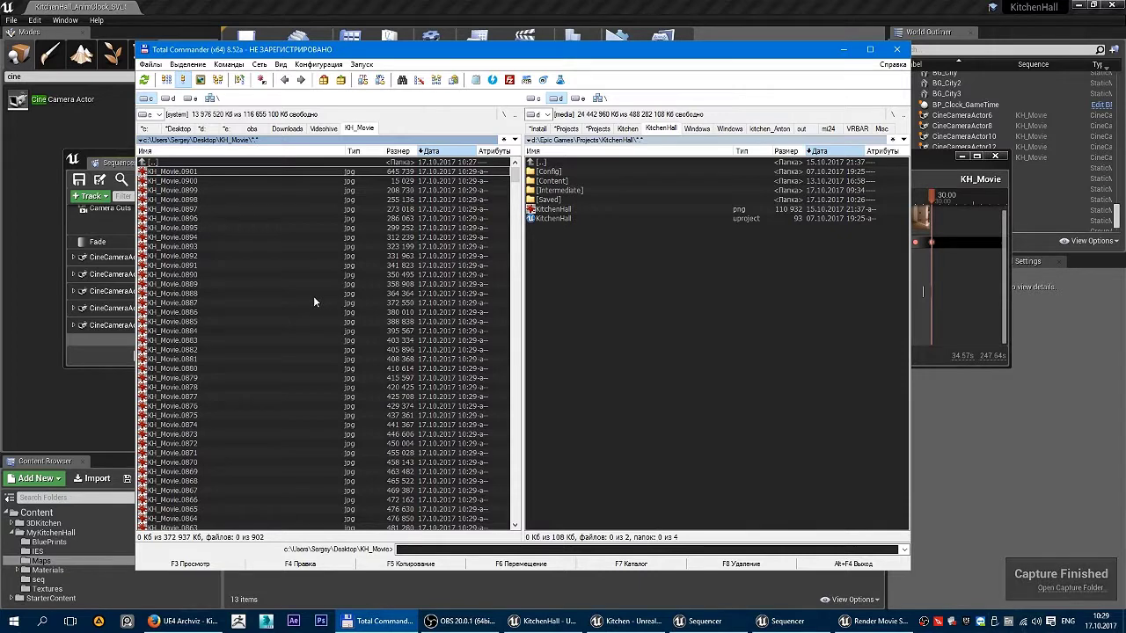
{"action": "key", "text": "ctrl+shift+F1"}
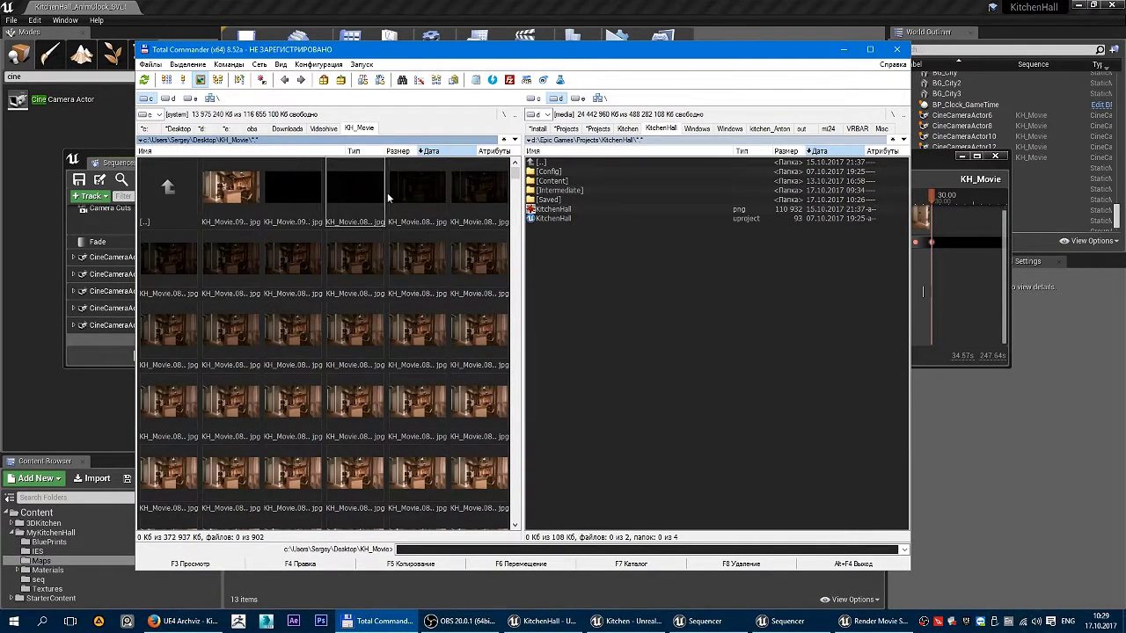
{"action": "double_click", "coordinate": [238, 197]}
{"action": "left_click", "coordinate": [950, 8]}
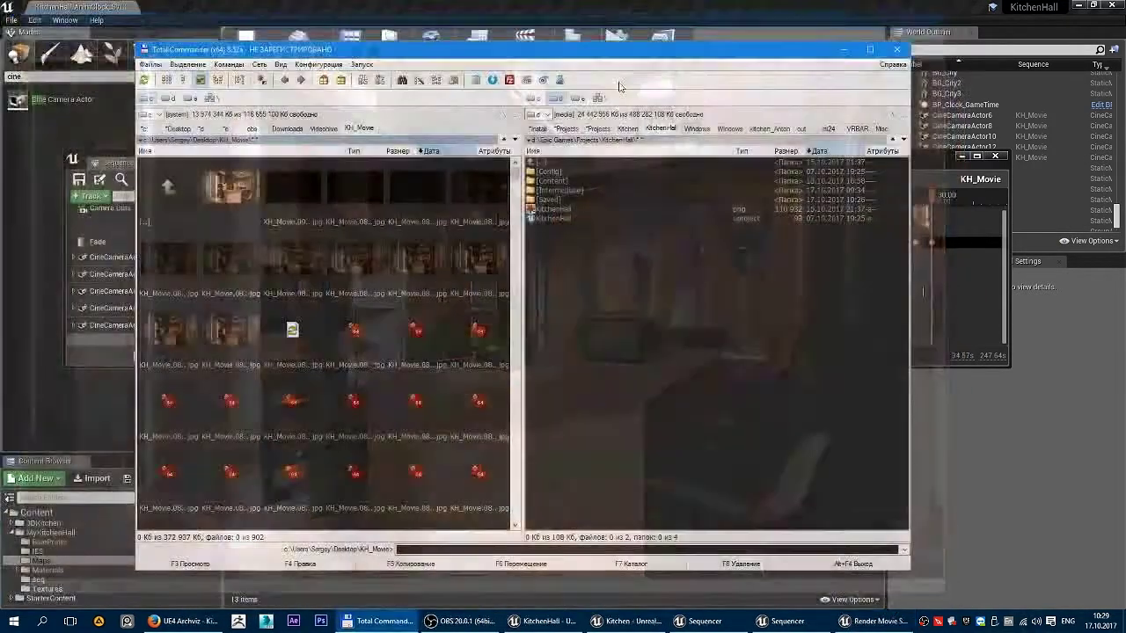
{"action": "key", "text": "Delete"}
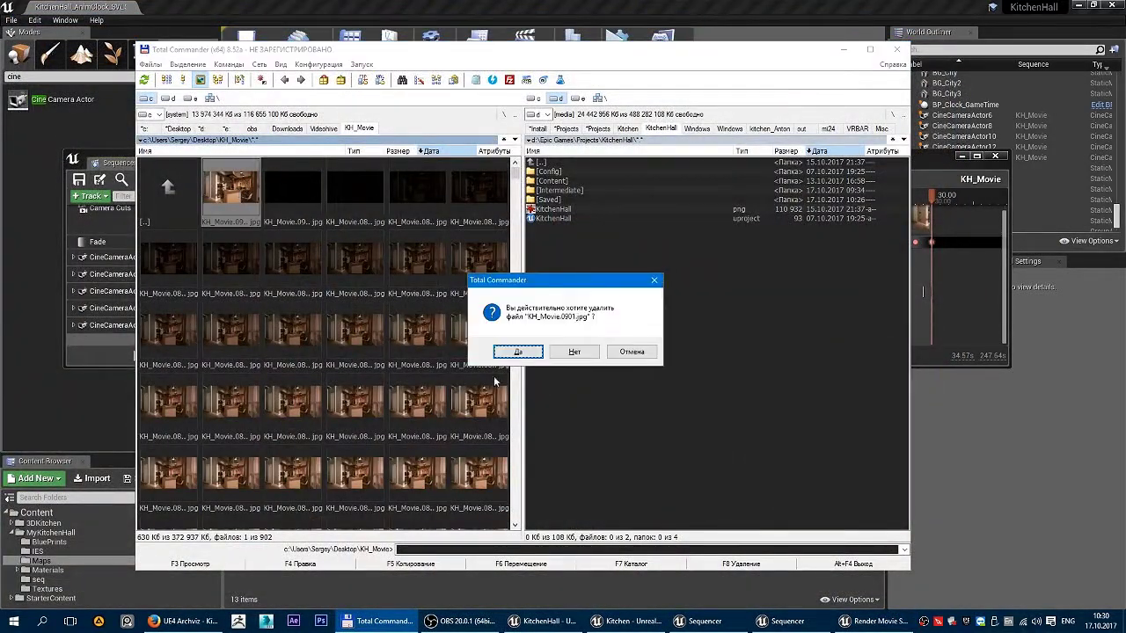
{"action": "left_click", "coordinate": [515, 359]}
View the first rendered frame, KH_Movie.0000.jpg, and look through the thumbnails of the rendered sequence.
{"action": "left_click_drag", "start_coordinate": [515, 175], "coordinate": [499, 531]}
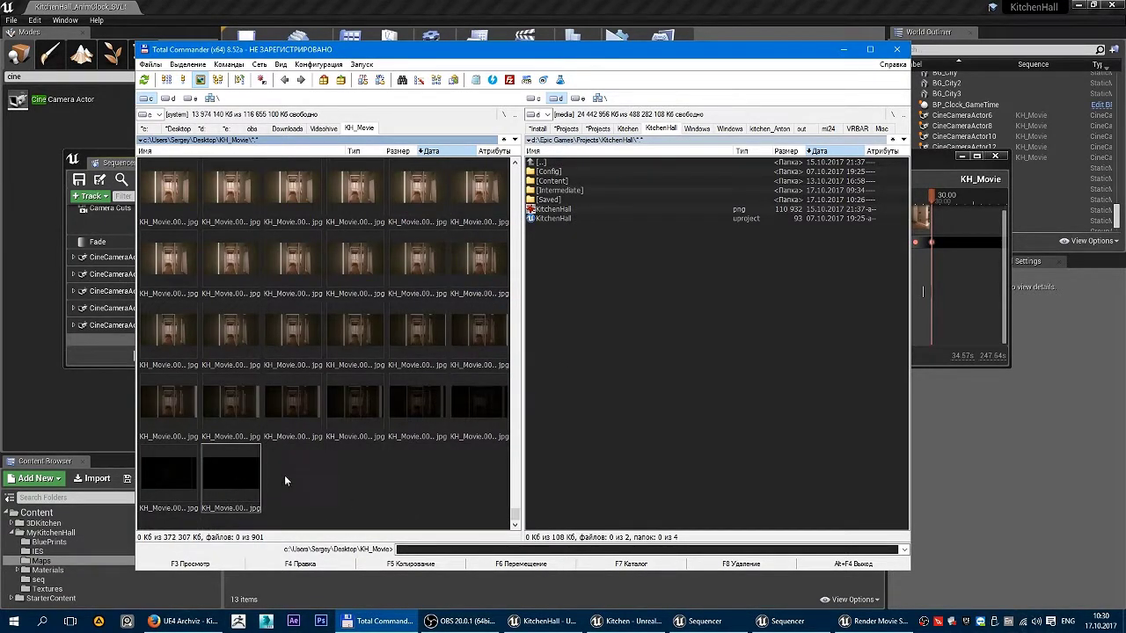
{"action": "double_click", "coordinate": [232, 480]}
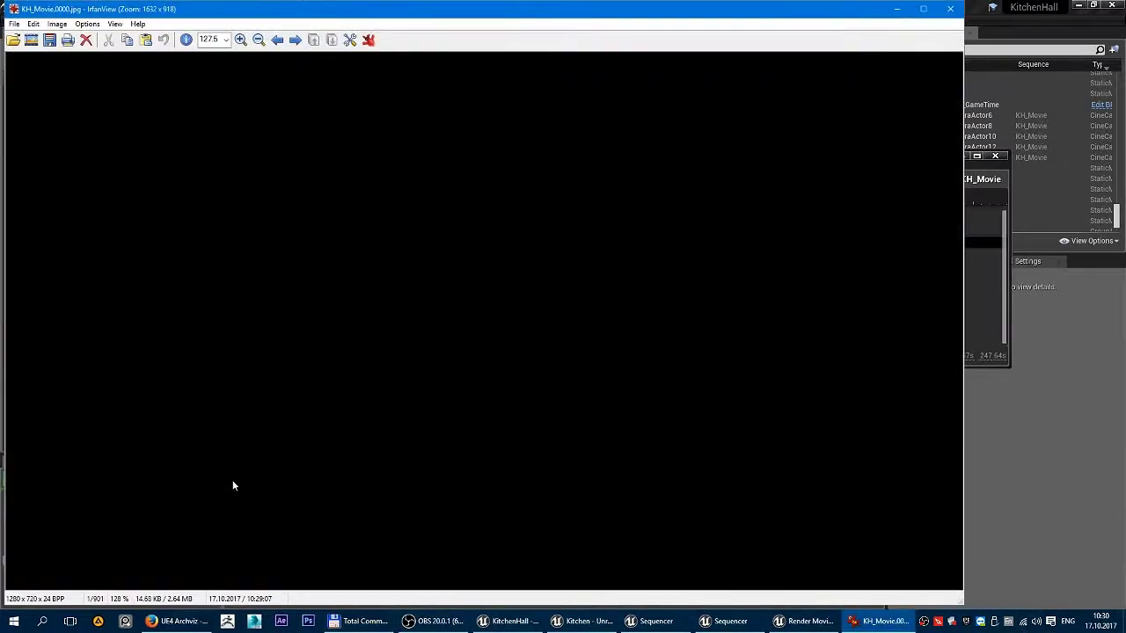
{"action": "left_click", "coordinate": [950, 9]}
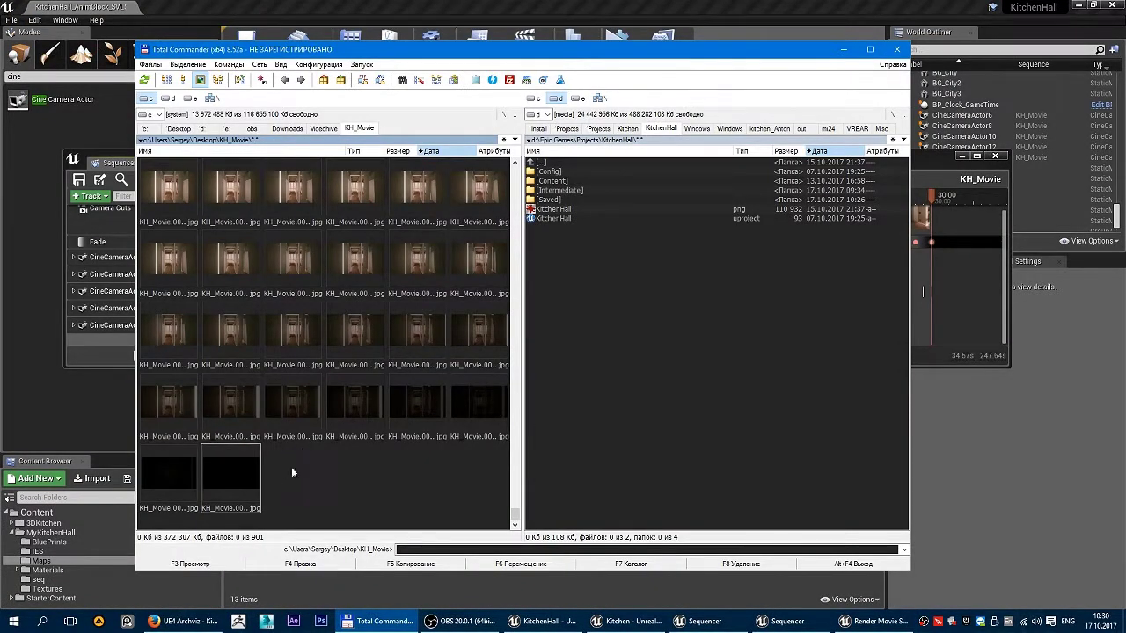
{"action": "scroll", "coordinate": [316, 457], "scroll_direction": "up", "scroll_amount": 20}
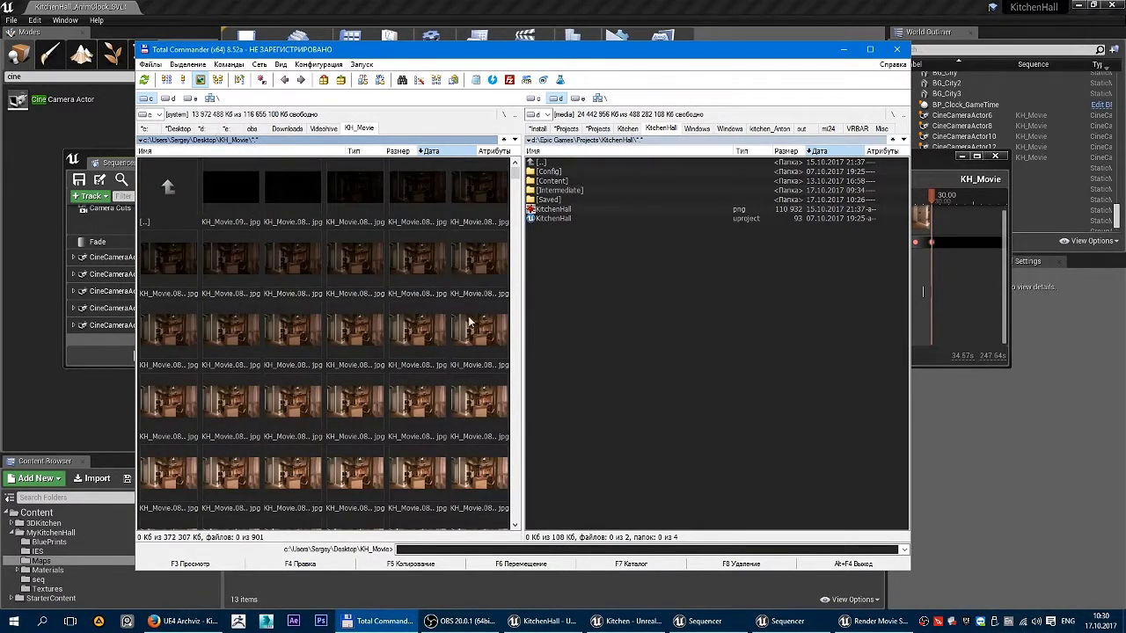
{"action": "scroll", "coordinate": [468, 324], "scroll_direction": "down", "scroll_amount": 20}
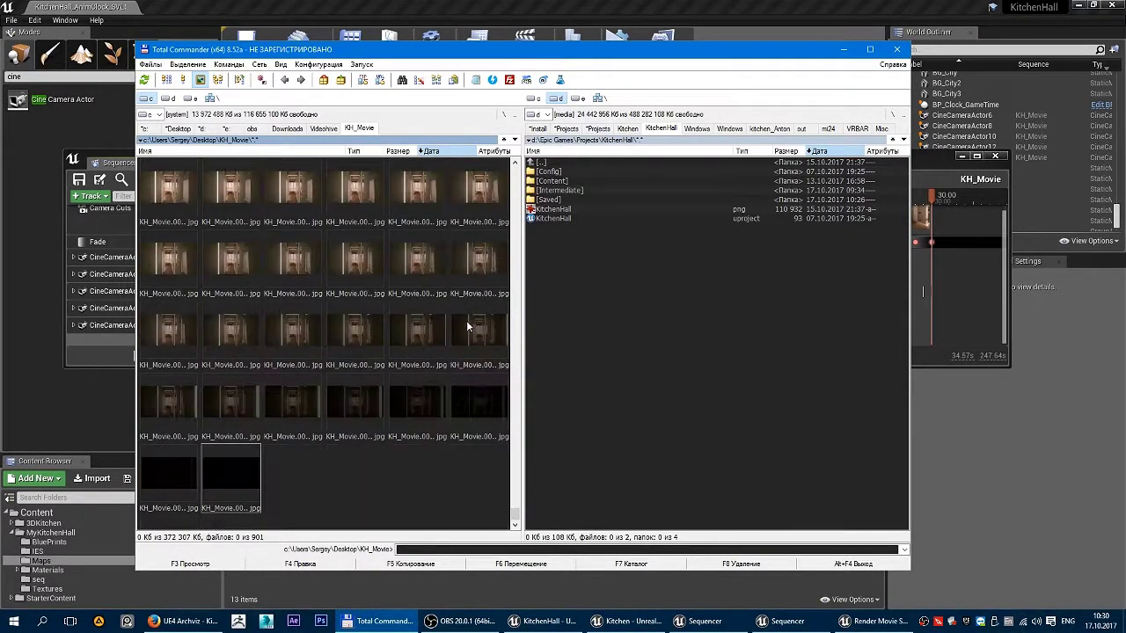
{"action": "scroll", "coordinate": [466, 320], "scroll_direction": "up", "scroll_amount": 5}
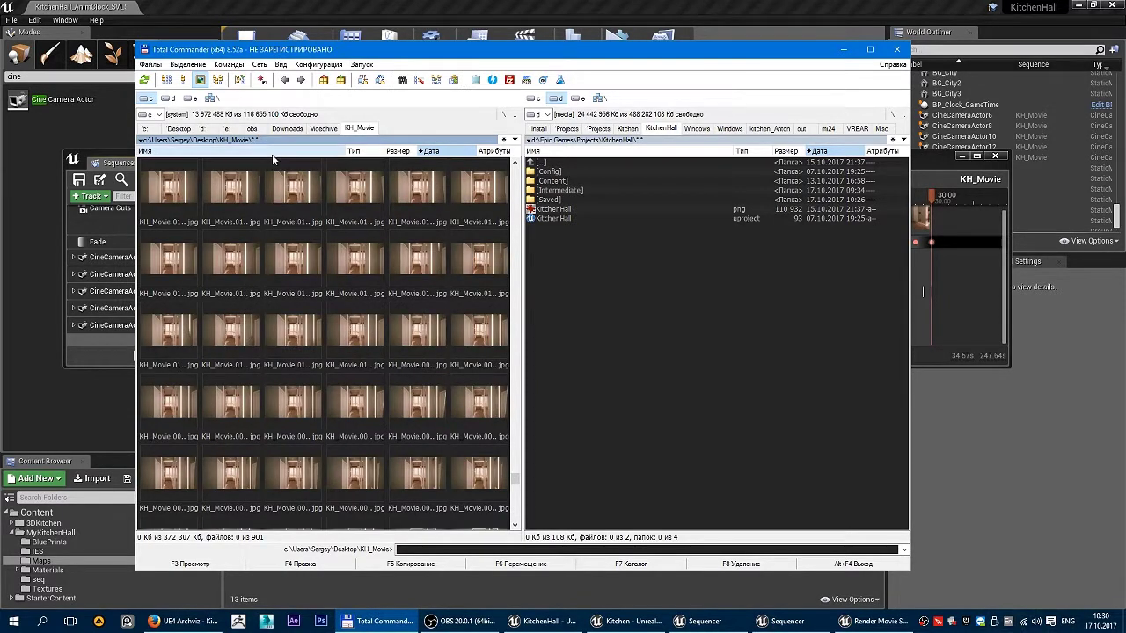
{"action": "left_click", "coordinate": [272, 141]}
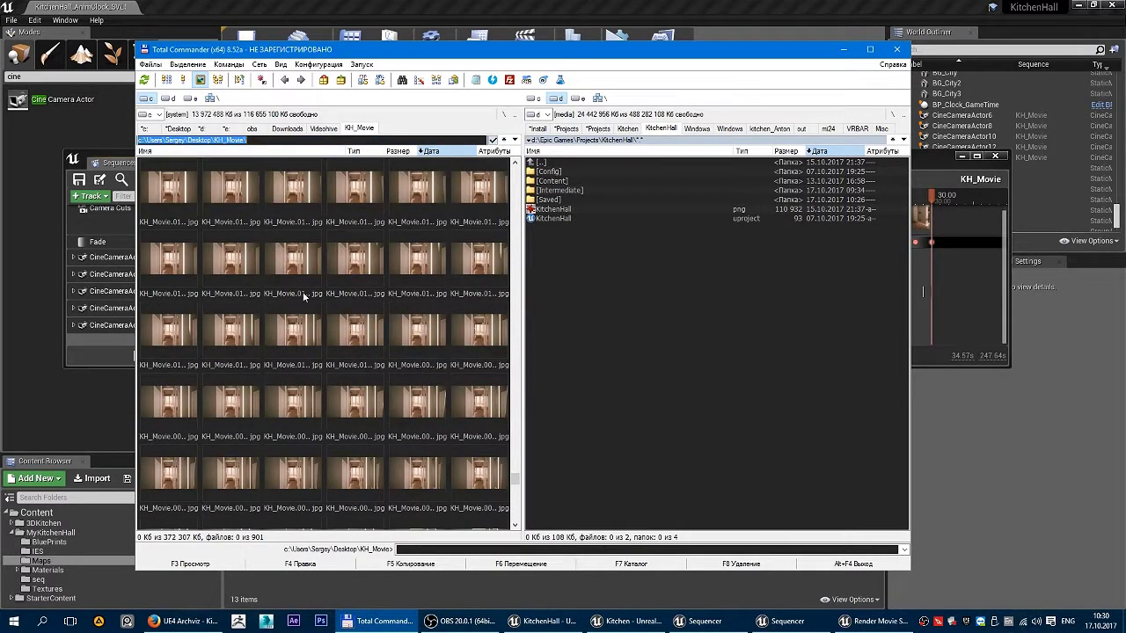
Launch After Effects, and close the Kitchen project's Unreal Editor without saving its changes.
{"action": "left_click", "coordinate": [294, 621]}
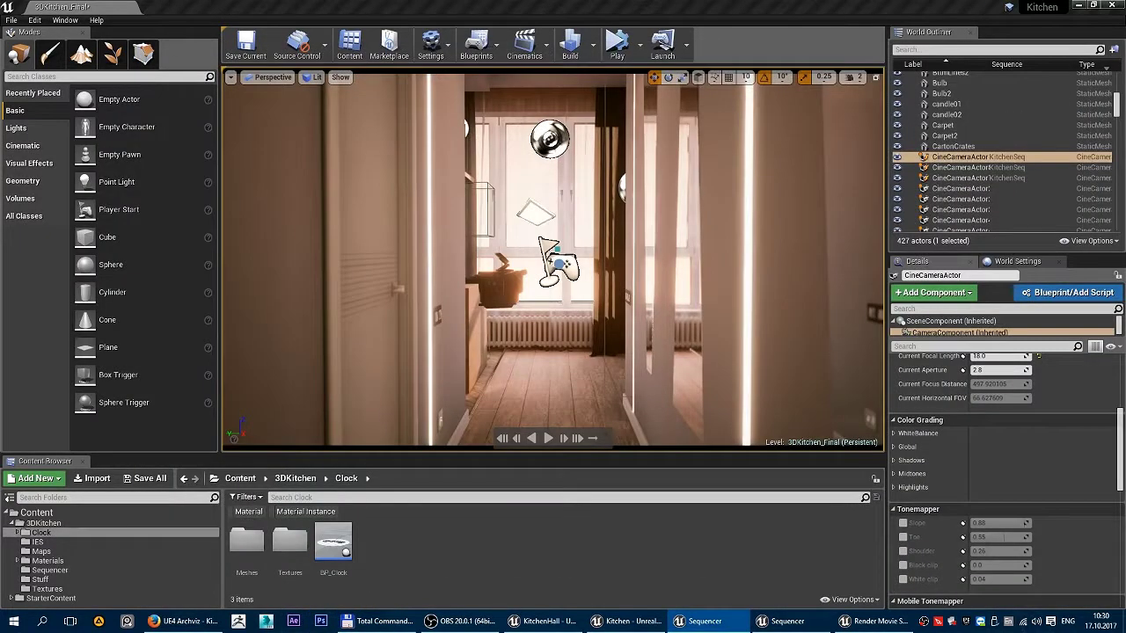
{"action": "left_click_drag", "start_coordinate": [1125, 132], "coordinate": [724, 132]}
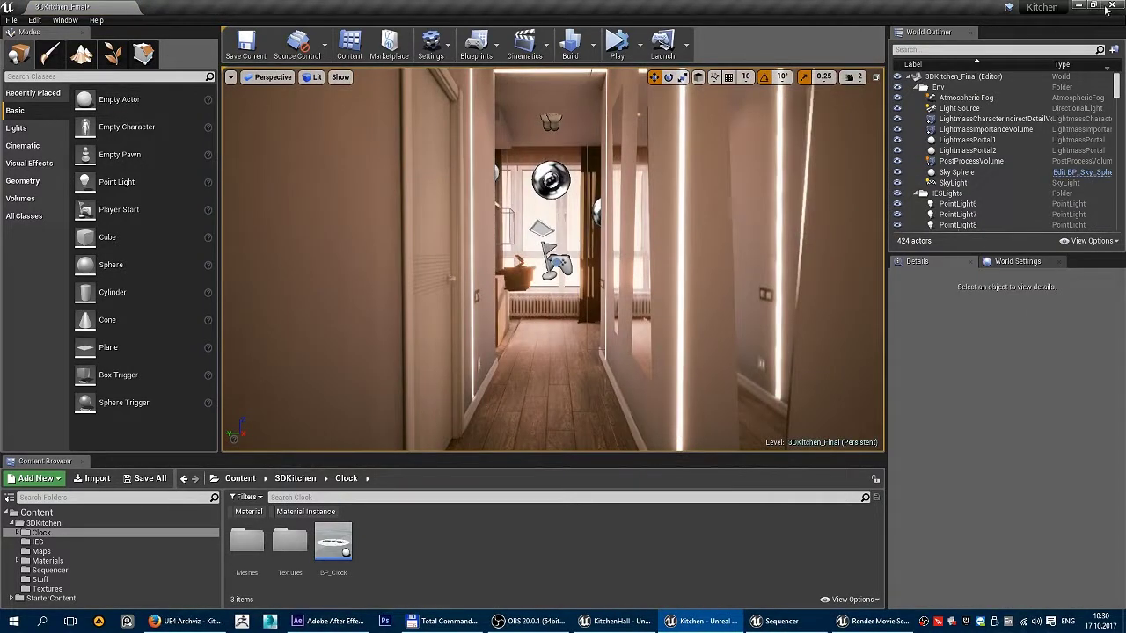
{"action": "left_click", "coordinate": [1112, 6]}
{"action": "left_click", "coordinate": [673, 419]}
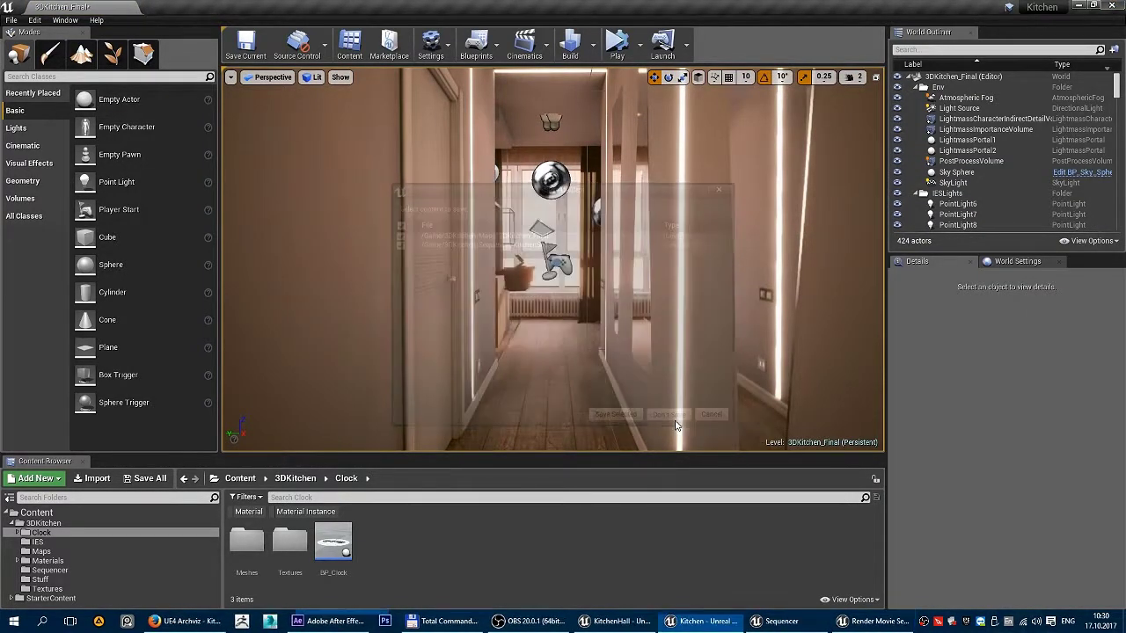
In the KitchenHall project, close Sequencer, save all levels and assets, and clear the class search filter.
{"action": "left_click", "coordinate": [723, 621]}
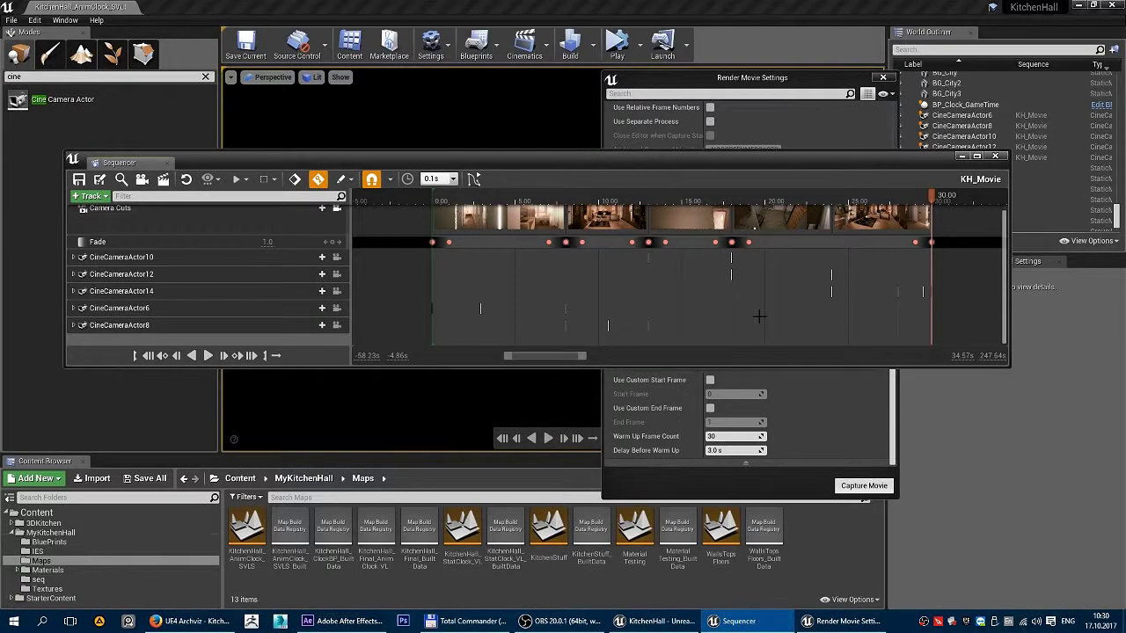
{"action": "left_click", "coordinate": [995, 157]}
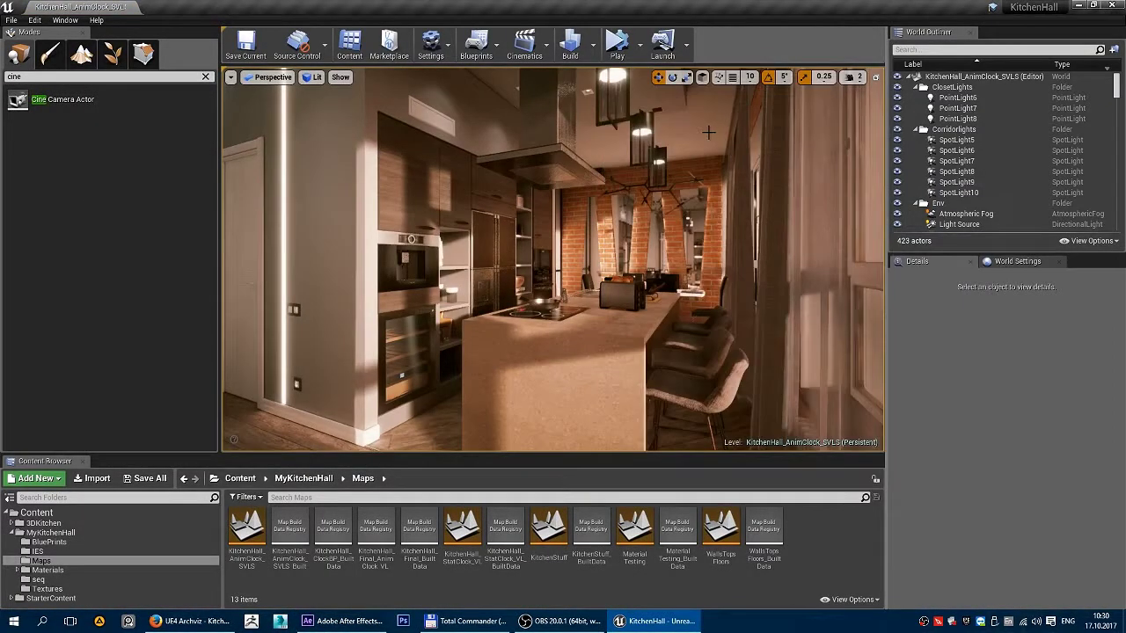
{"action": "left_click", "coordinate": [12, 20]}
{"action": "left_click", "coordinate": [52, 119]}
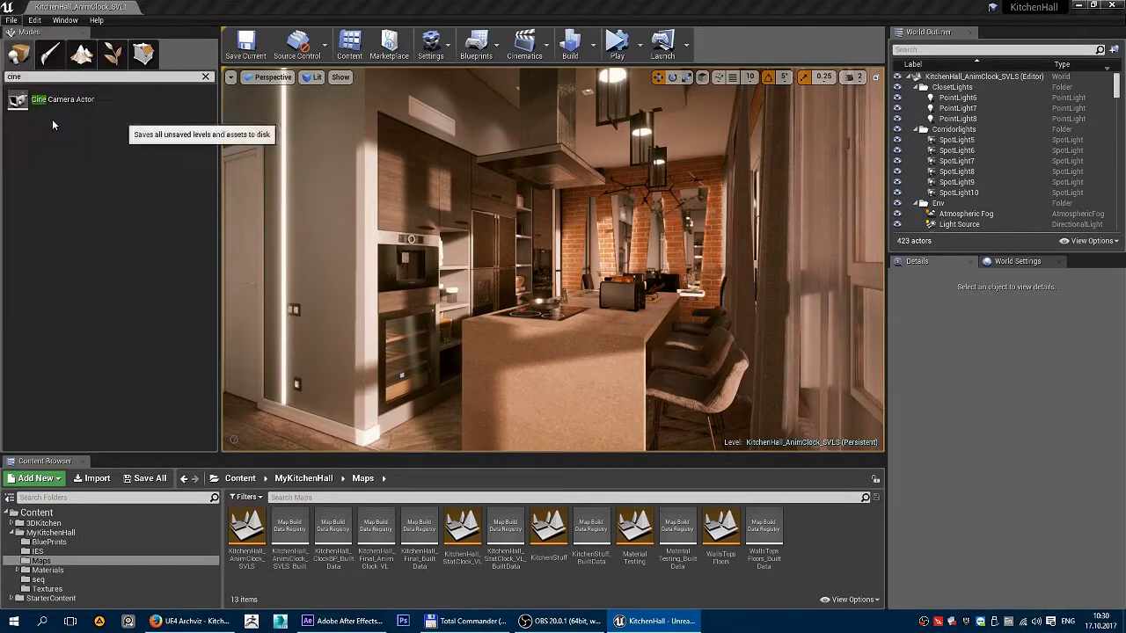
{"action": "left_click", "coordinate": [206, 77]}
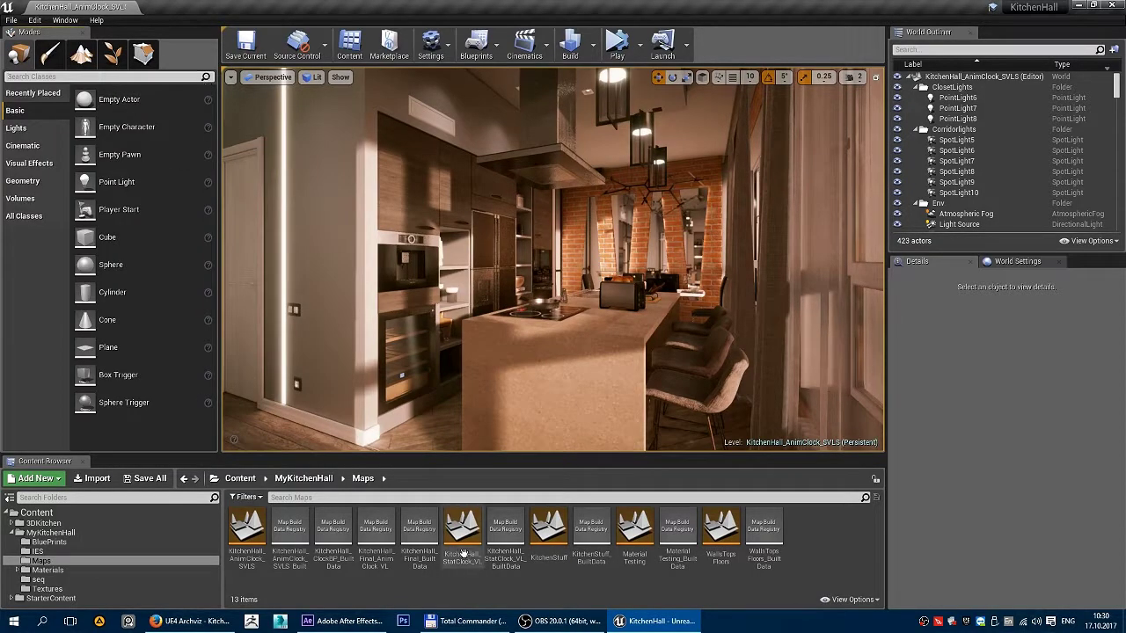
Switch to After Effects and move the floating Preview, Effects & Presets and Info panels clear of the project and composition areas.
{"action": "left_click", "coordinate": [345, 621]}
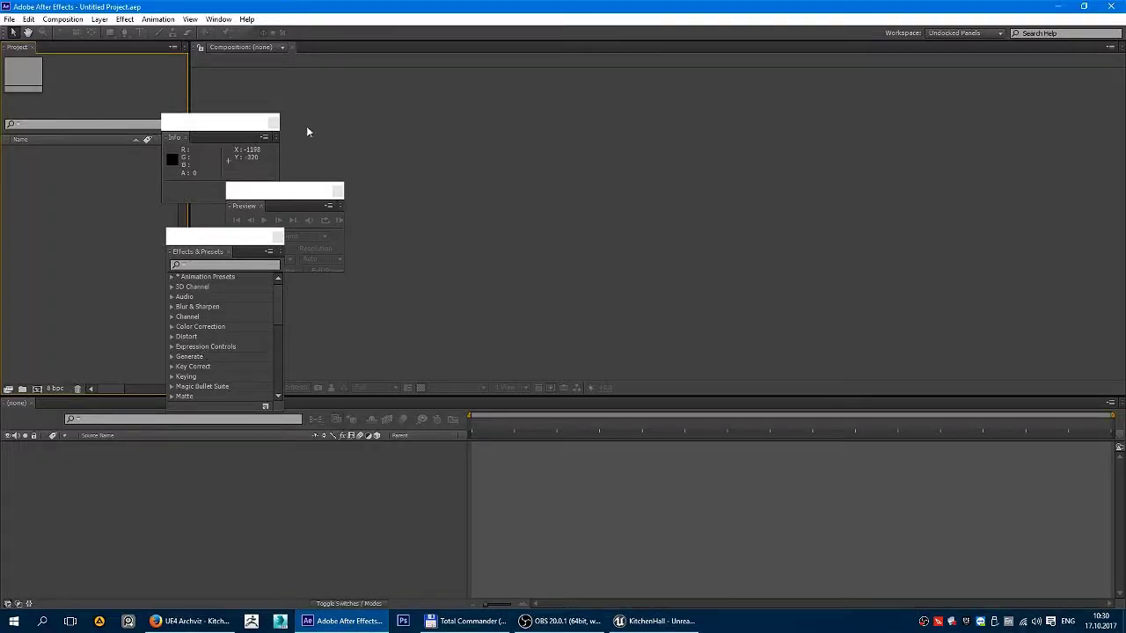
{"action": "left_click_drag", "start_coordinate": [258, 200], "coordinate": [1021, 77]}
{"action": "left_click_drag", "start_coordinate": [214, 239], "coordinate": [1038, 185]}
{"action": "left_click_drag", "start_coordinate": [245, 140], "coordinate": [1074, 364]}
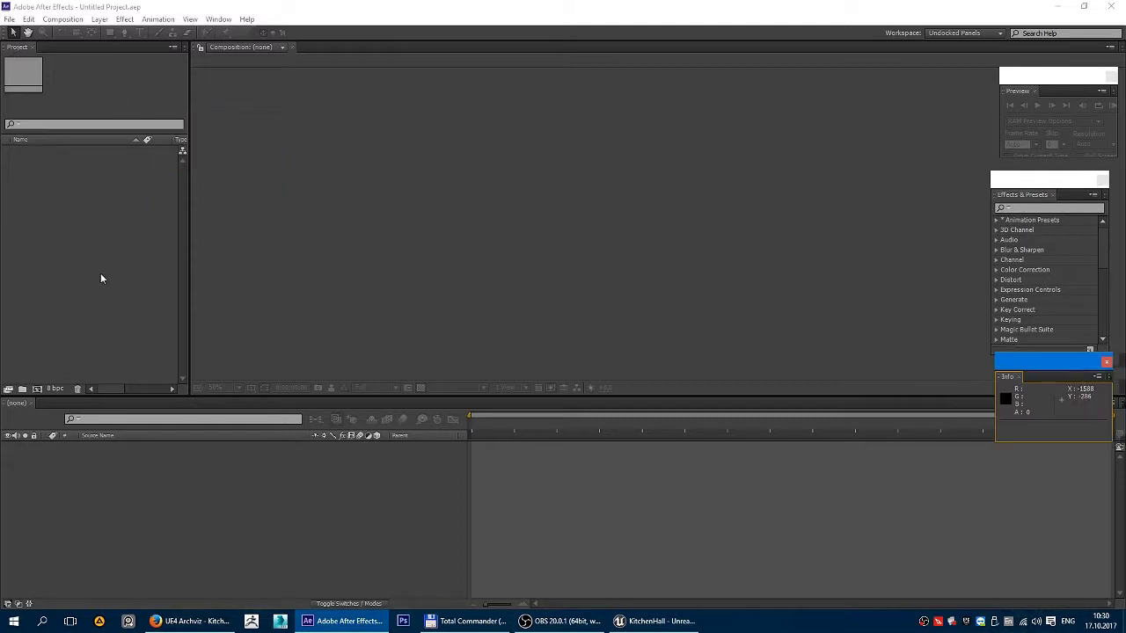
Import the frames from the Desktop's KH_Movie folder as a JPEG sequence footage item, starting from KH_Movie.0000.jpg.
{"action": "double_click", "coordinate": [50, 161]}
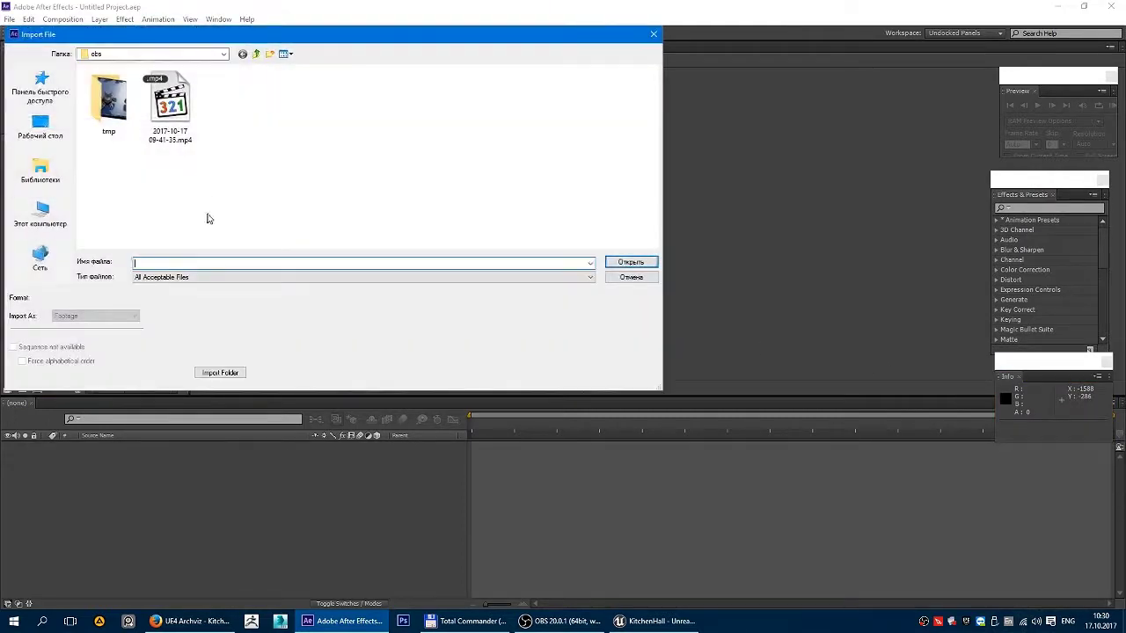
{"action": "left_click", "coordinate": [41, 127]}
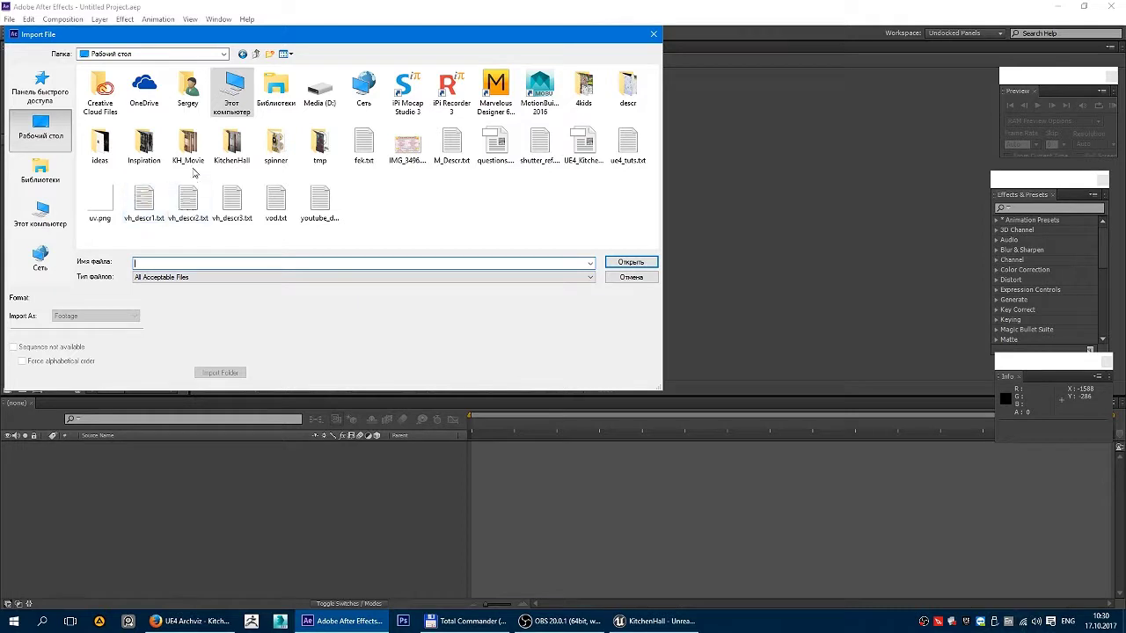
{"action": "double_click", "coordinate": [187, 162]}
{"action": "left_click", "coordinate": [86, 126]}
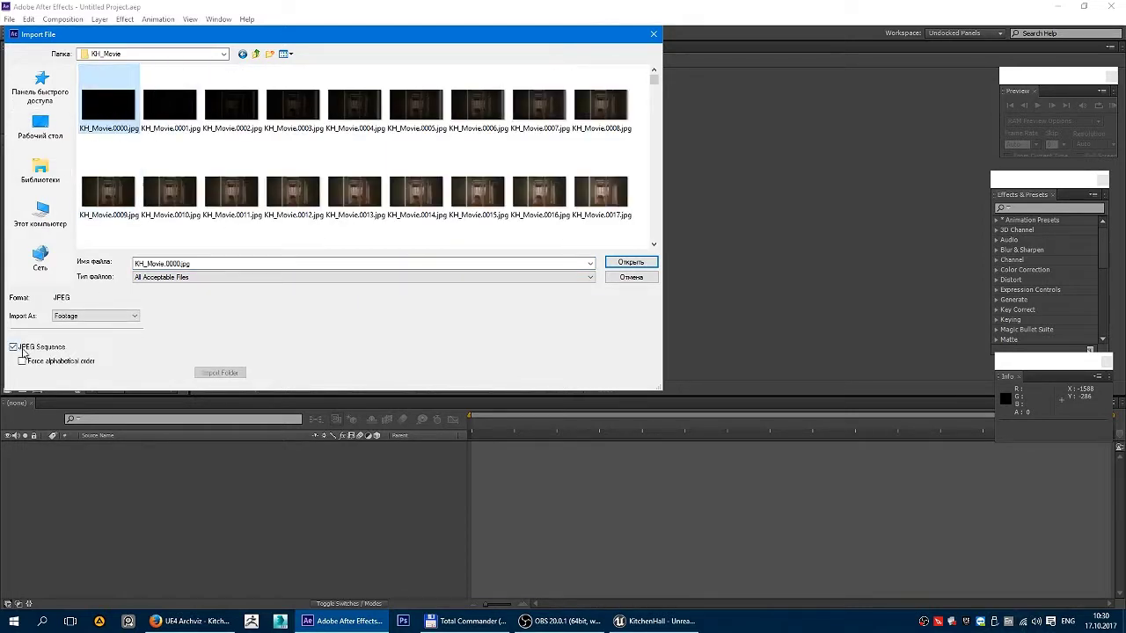
{"action": "left_click", "coordinate": [631, 262]}
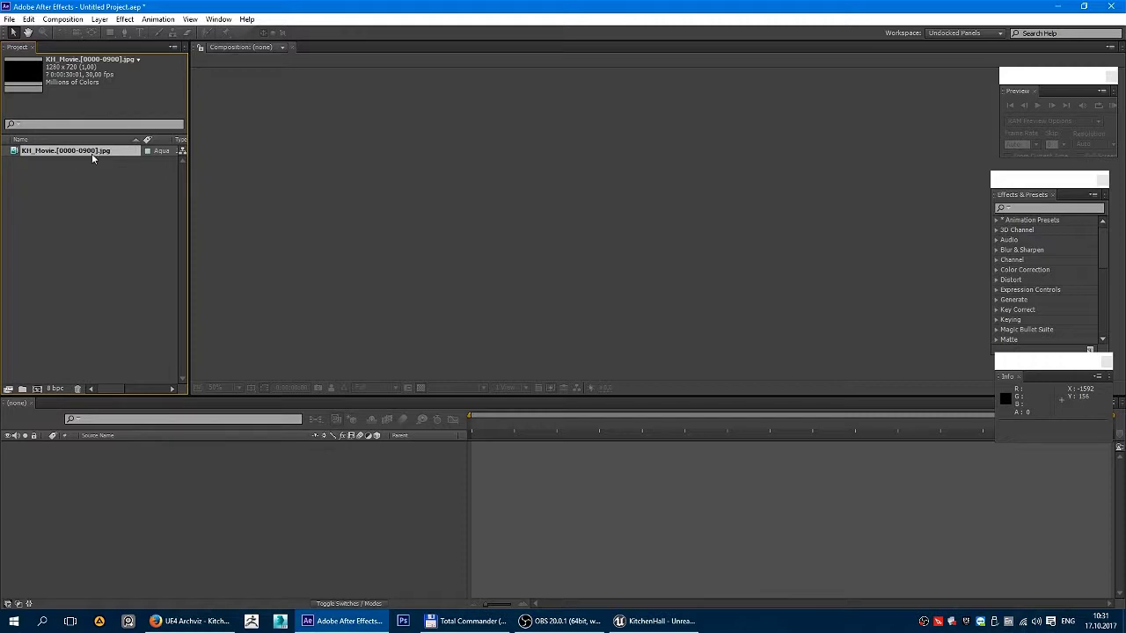
Create a composition from the KH_Movie.[0000-0900].jpg footage, and move the Effects & Presets and Info panels off the timeline.
{"action": "left_click_drag", "start_coordinate": [92, 158], "coordinate": [132, 502]}
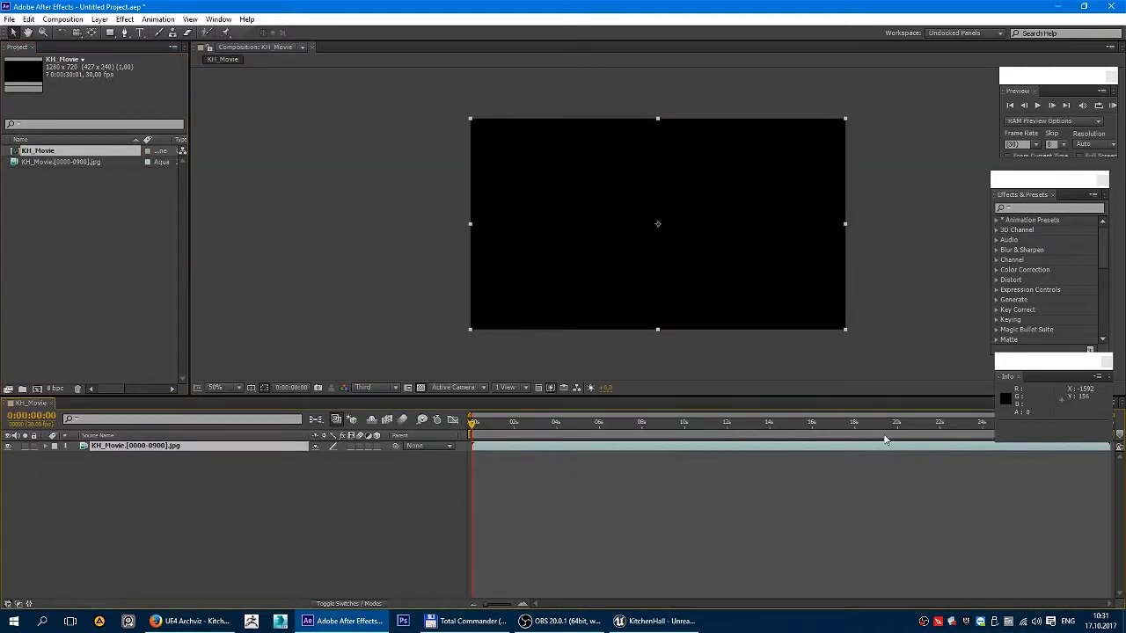
{"action": "left_click_drag", "start_coordinate": [1043, 180], "coordinate": [935, 134]}
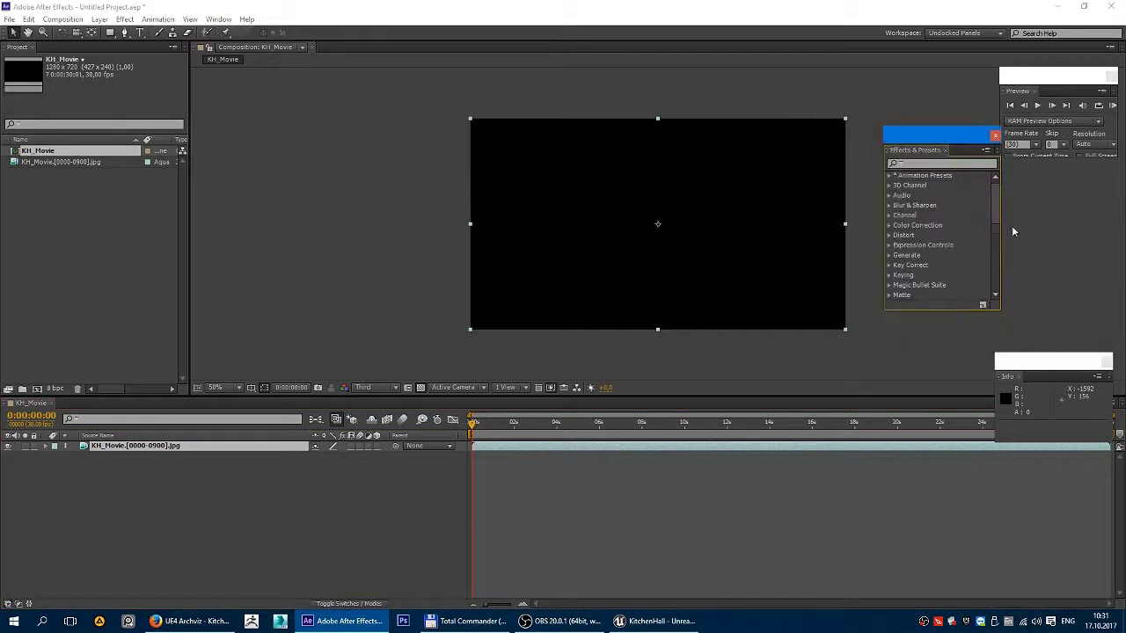
{"action": "left_click_drag", "start_coordinate": [1047, 364], "coordinate": [1050, 328]}
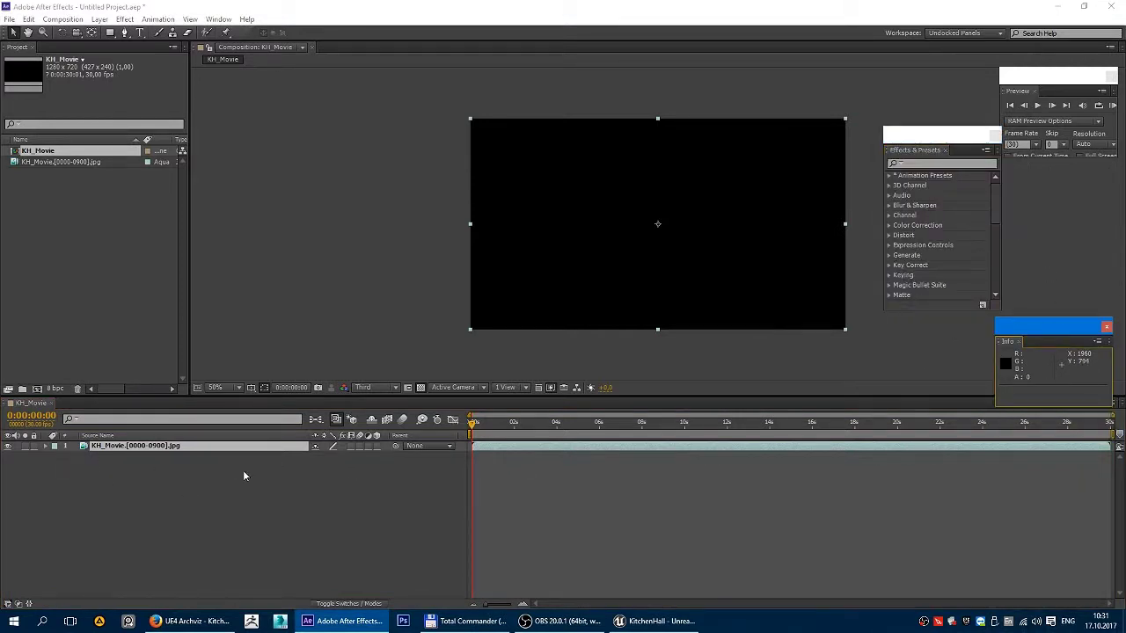
{"action": "left_click", "coordinate": [103, 468]}
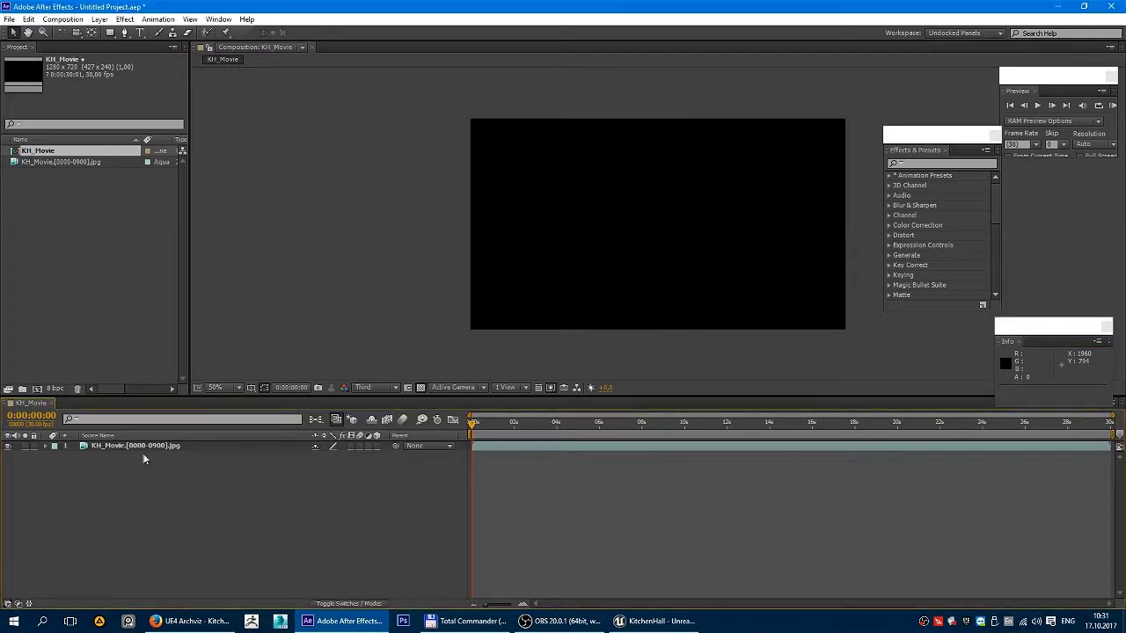
Move the current time to 0:00:05:20, set the composition preview resolution to Full, and inspect the frame at 100% zoom.
{"action": "left_click_drag", "start_coordinate": [475, 423], "coordinate": [592, 422]}
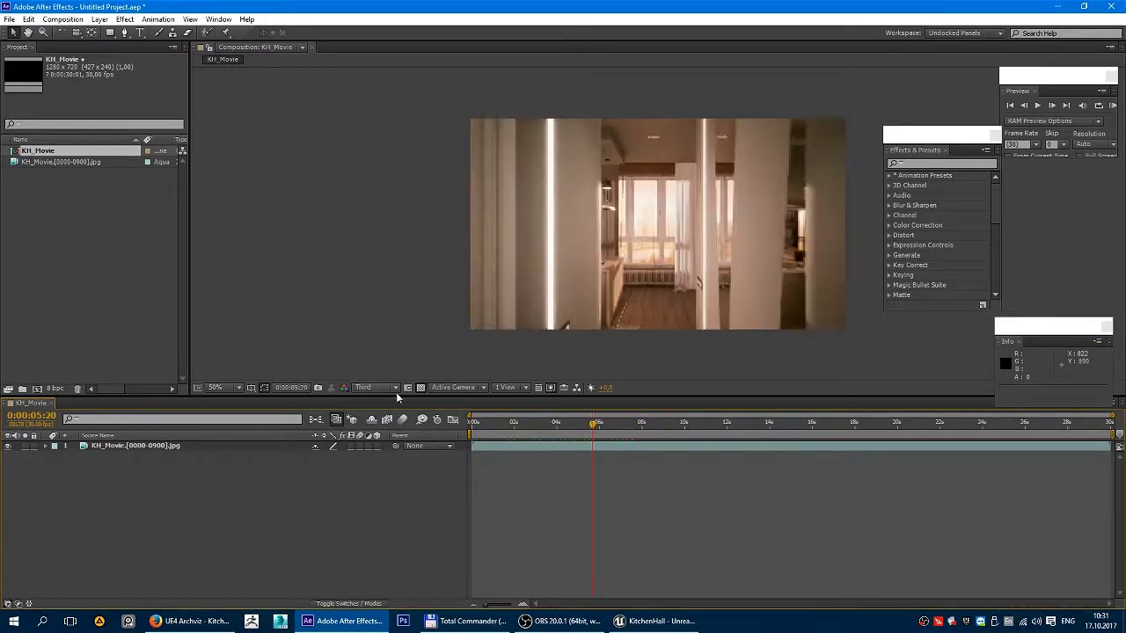
{"action": "left_click", "coordinate": [395, 388]}
{"action": "left_click", "coordinate": [382, 414]}
{"action": "key", "text": "/"}
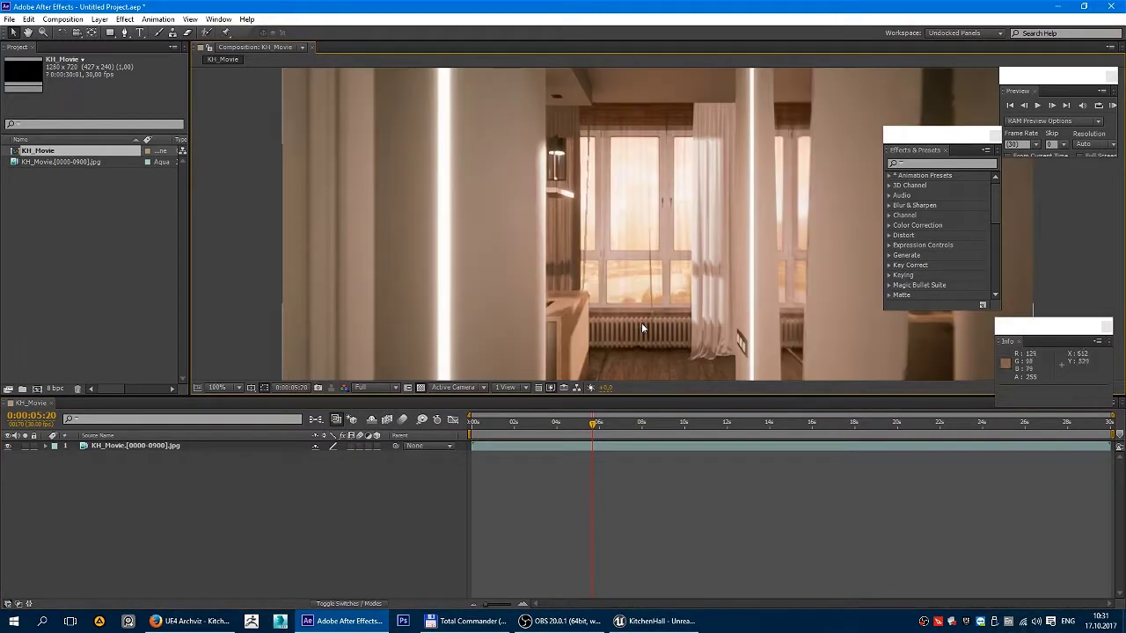
{"action": "scroll", "coordinate": [641, 328], "scroll_direction": "down", "scroll_amount": 2}
Apply a Curves effect to the KH_Movie.[0000-0900].jpg layer and bend its RGB curve into a gentle S shape.
{"action": "left_click", "coordinate": [175, 446]}
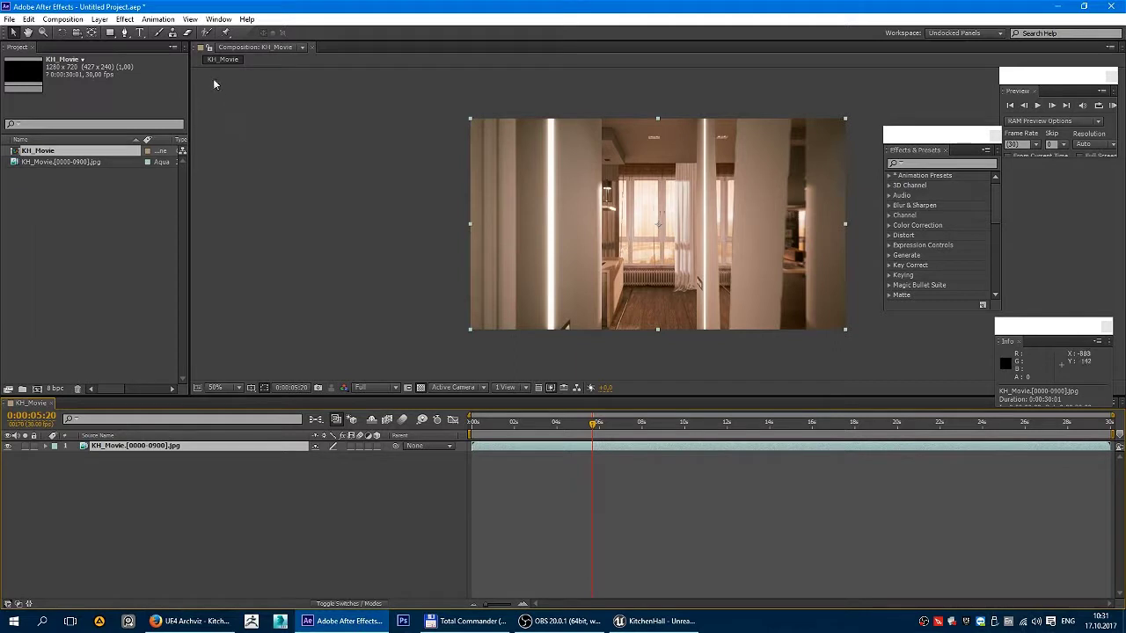
{"action": "right_click", "coordinate": [199, 450]}
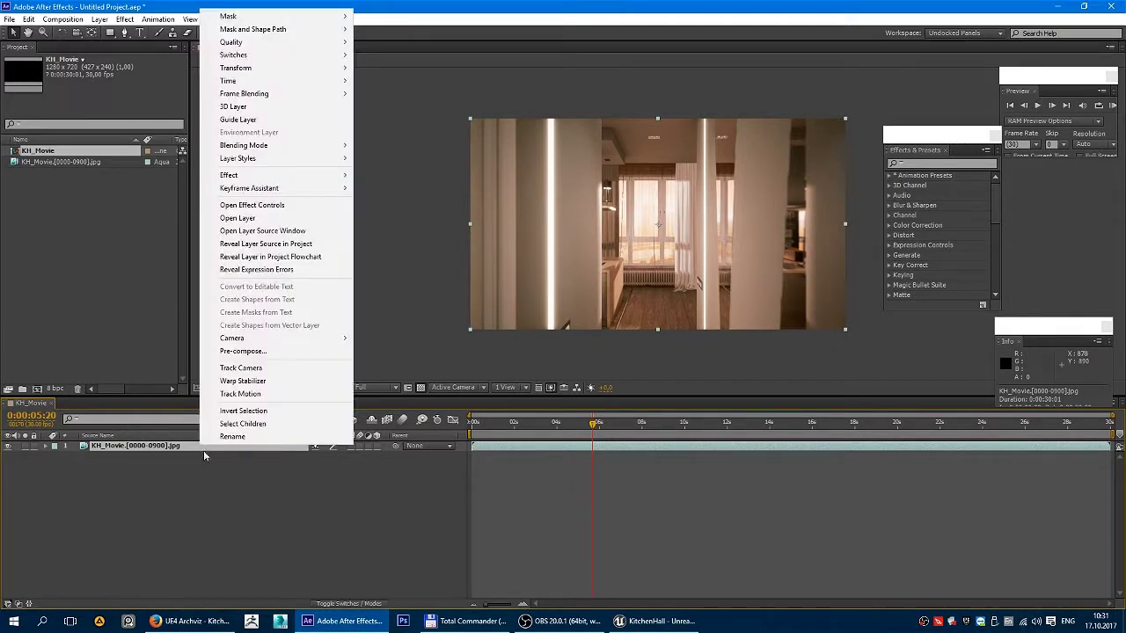
{"action": "mouse_move", "coordinate": [284, 176]}
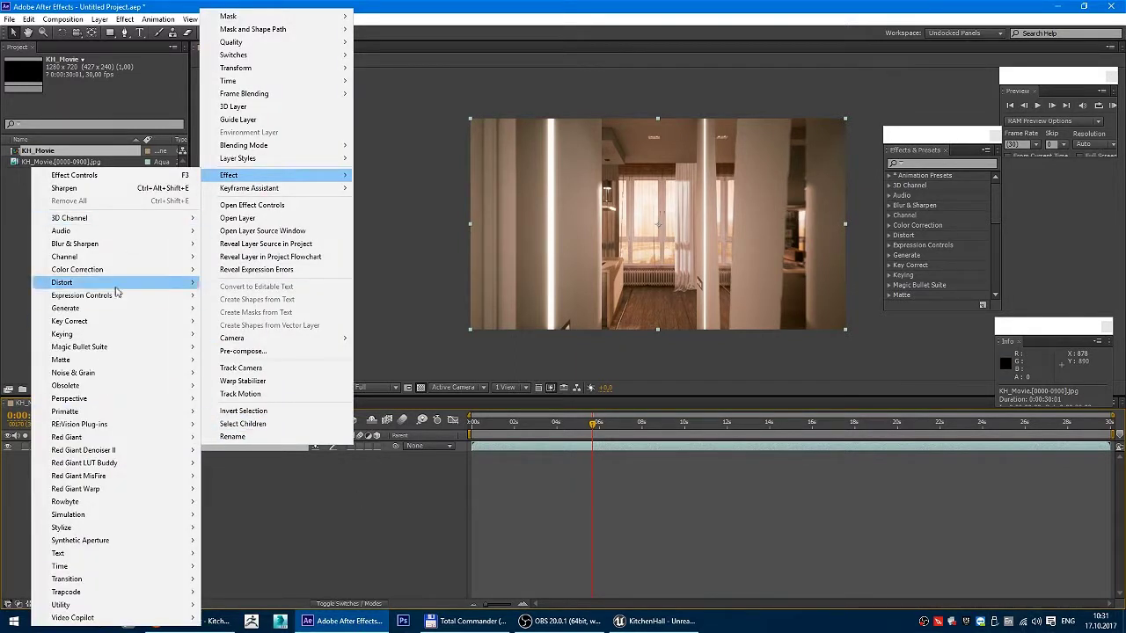
{"action": "mouse_move", "coordinate": [106, 270]}
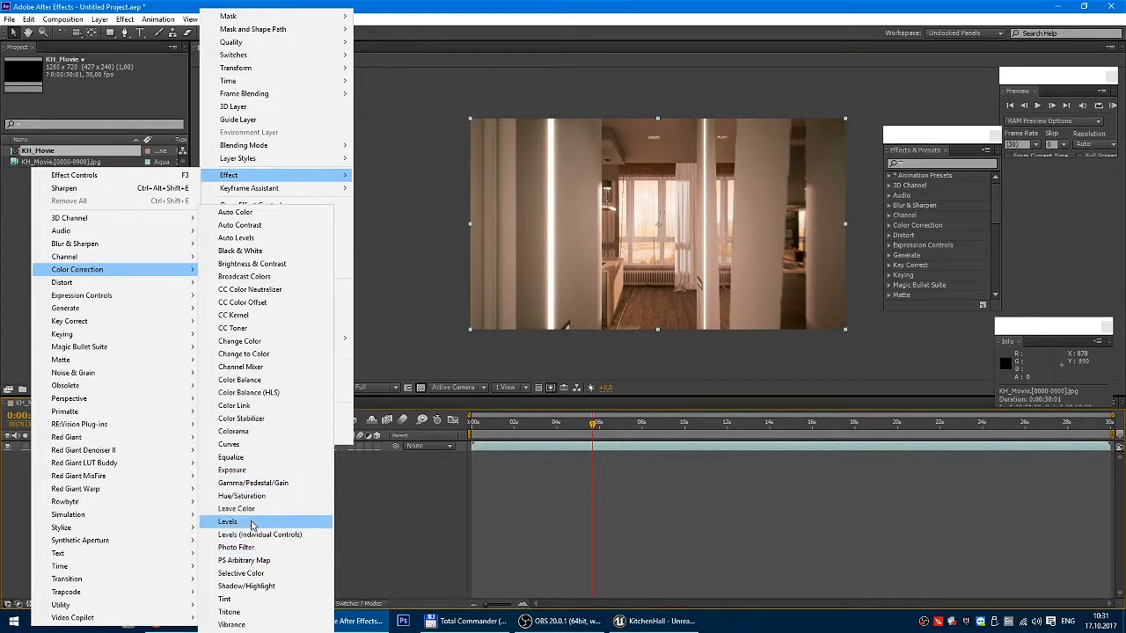
{"action": "left_click", "coordinate": [231, 445]}
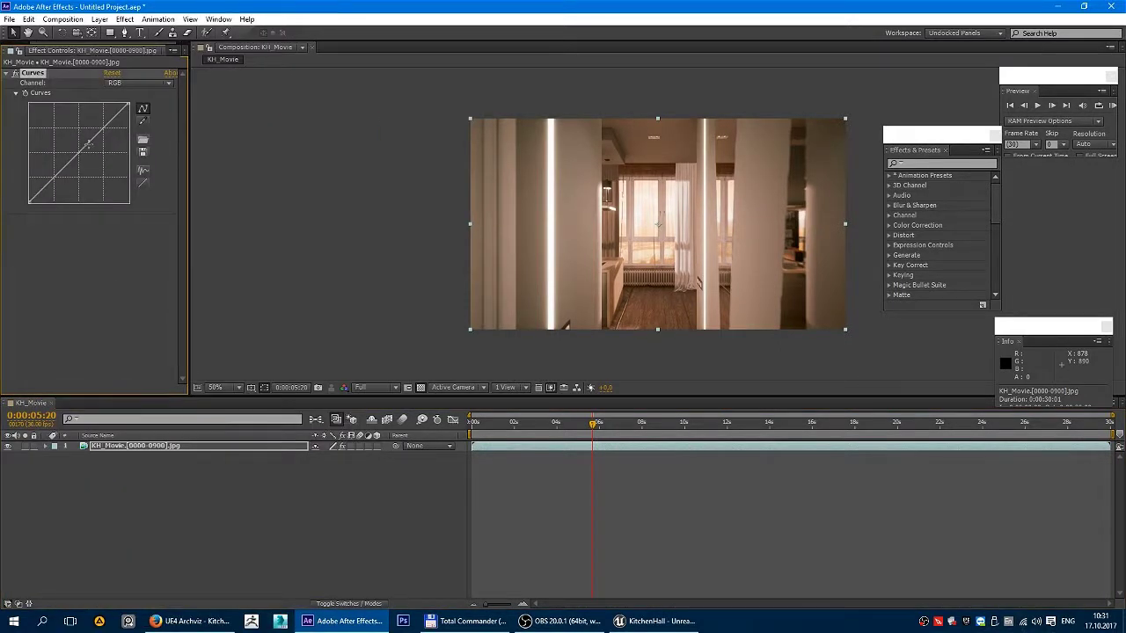
{"action": "mouse_move", "coordinate": [88, 144]}
{"action": "left_mouse_down"}
{"action": "mouse_move", "coordinate": [91, 158]}
{"action": "mouse_move", "coordinate": [94, 128]}
{"action": "left_mouse_up"}
{"action": "left_click_drag", "start_coordinate": [55, 171], "coordinate": [52, 180]}
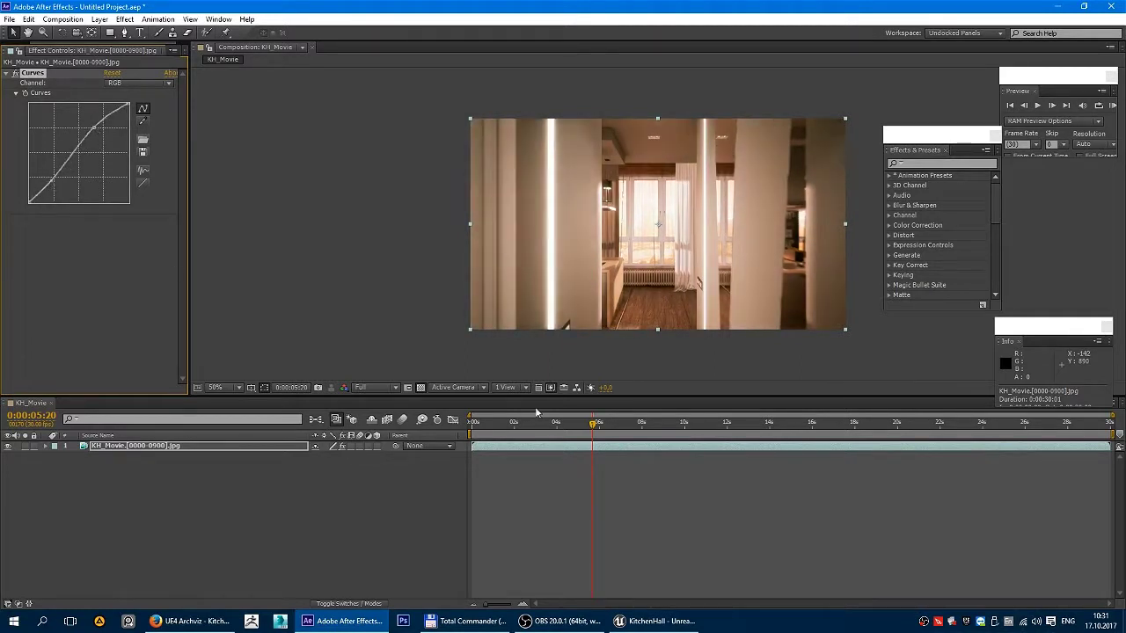
Raise the shadow and highlight points of the RGB curve to brighten the footage, judging it on frames 0:00:08:22 and 0:00:16:15.
{"action": "left_click_drag", "start_coordinate": [536, 422], "coordinate": [715, 427]}
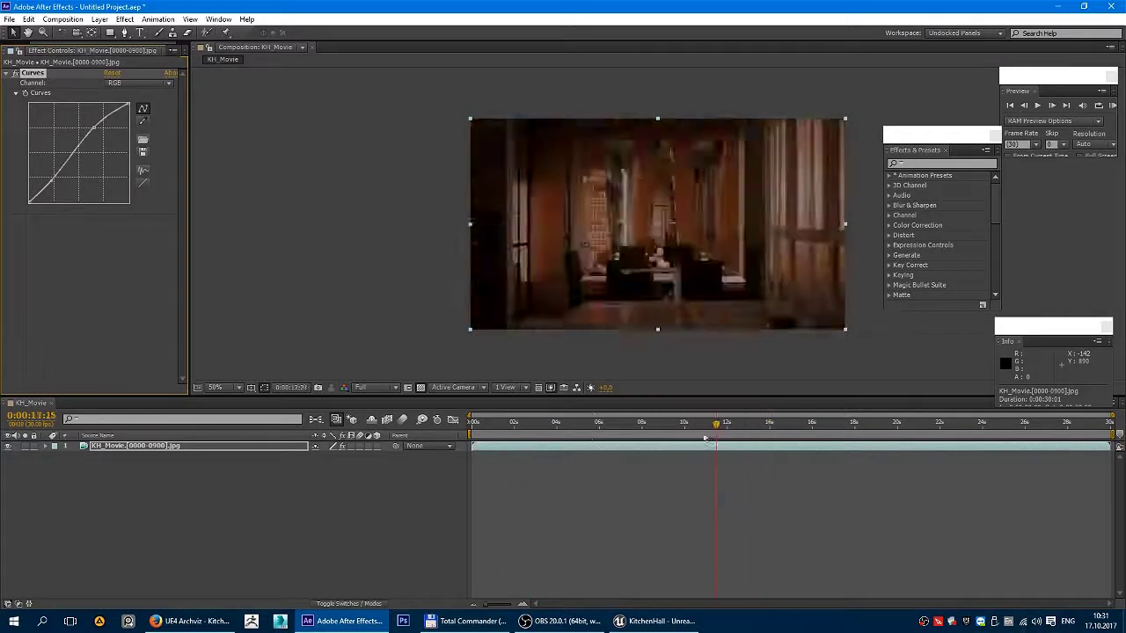
{"action": "left_click", "coordinate": [658, 424]}
{"action": "left_click_drag", "start_coordinate": [54, 180], "coordinate": [49, 176]}
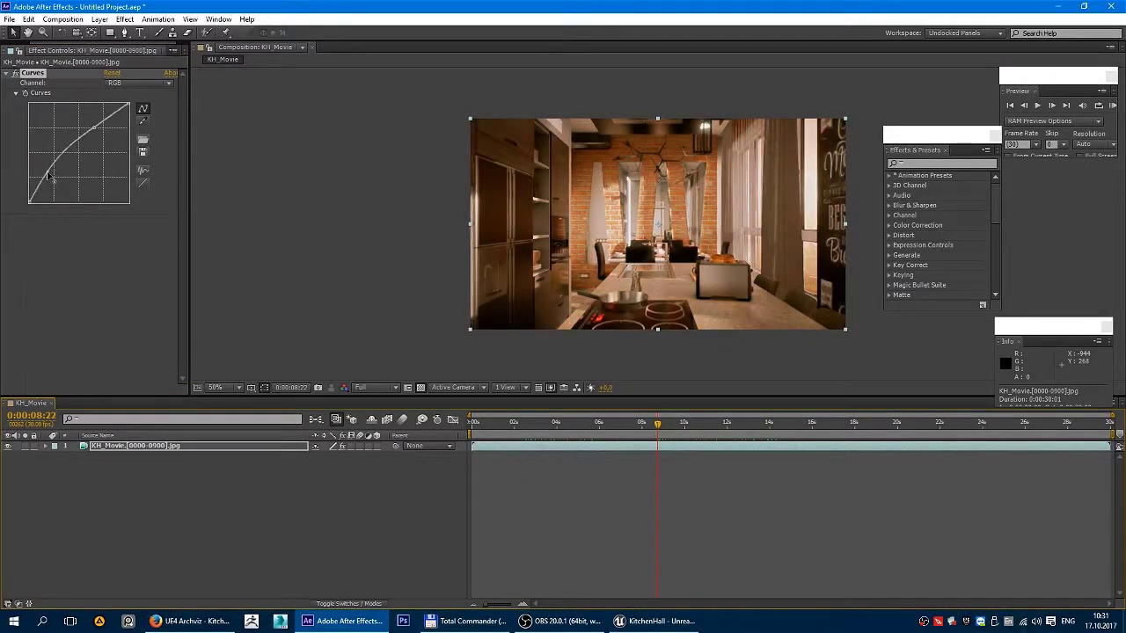
{"action": "left_click_drag", "start_coordinate": [94, 127], "coordinate": [88, 122]}
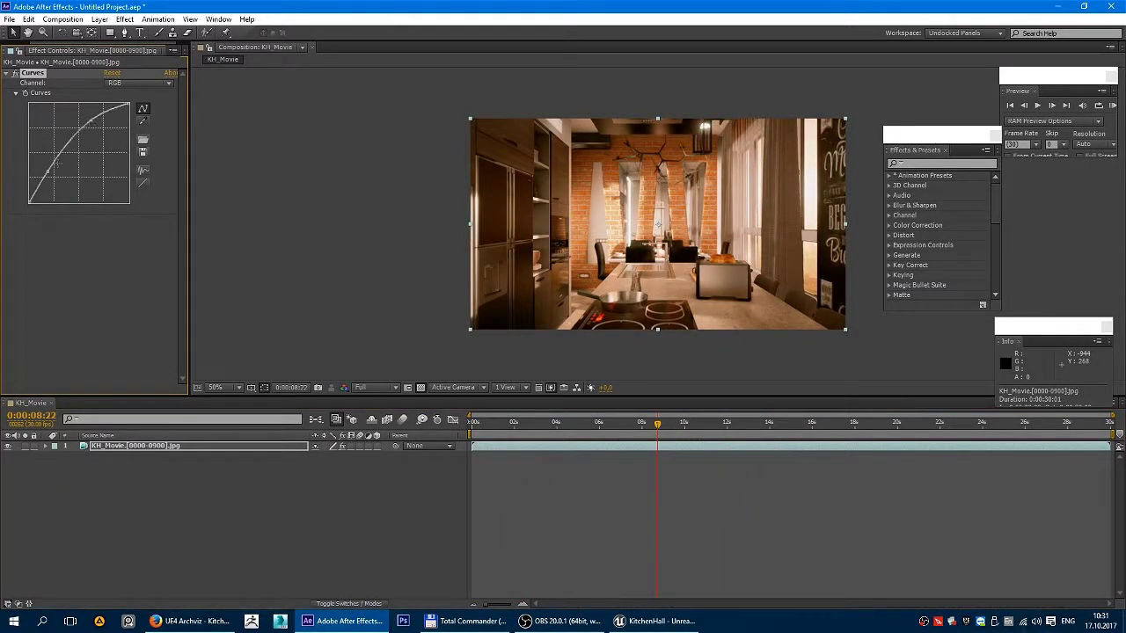
{"action": "left_click_drag", "start_coordinate": [46, 171], "coordinate": [47, 172]}
{"action": "left_click_drag", "start_coordinate": [658, 423], "coordinate": [822, 433]}
{"action": "left_click_drag", "start_coordinate": [90, 121], "coordinate": [91, 124]}
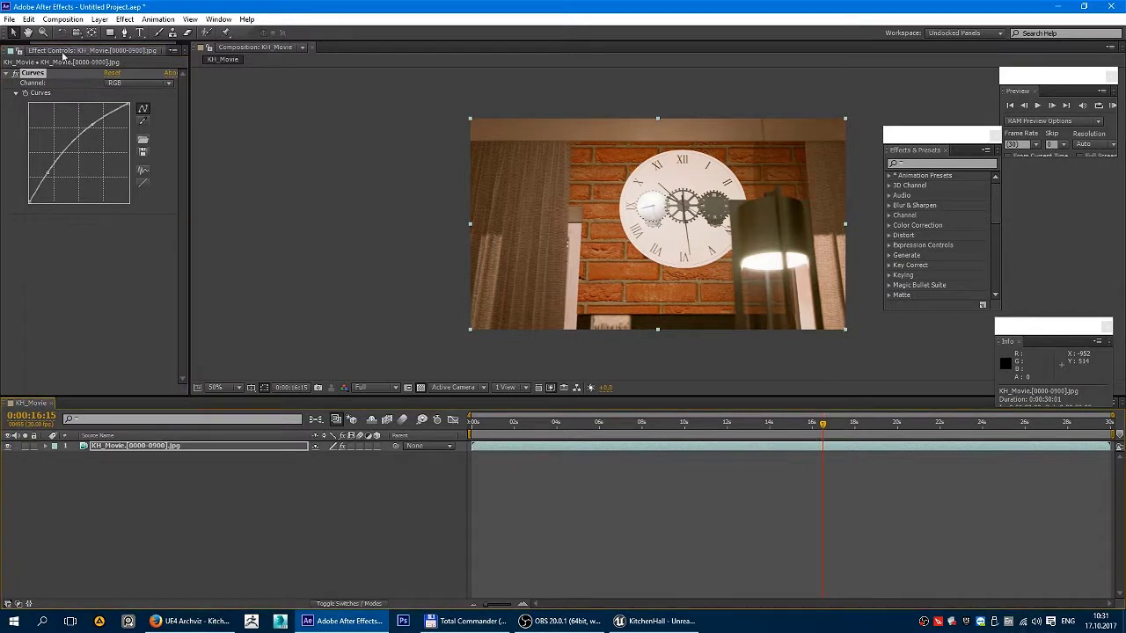
Add the KH_Movie composition to the render queue.
{"action": "left_click", "coordinate": [70, 20]}
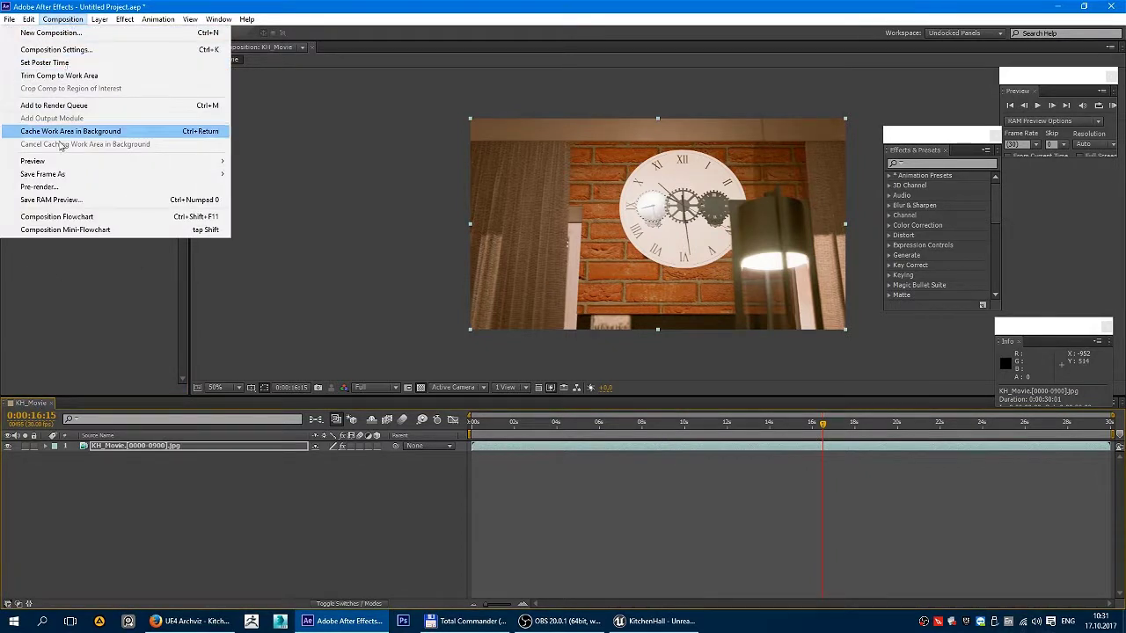
{"action": "left_click", "coordinate": [69, 106]}
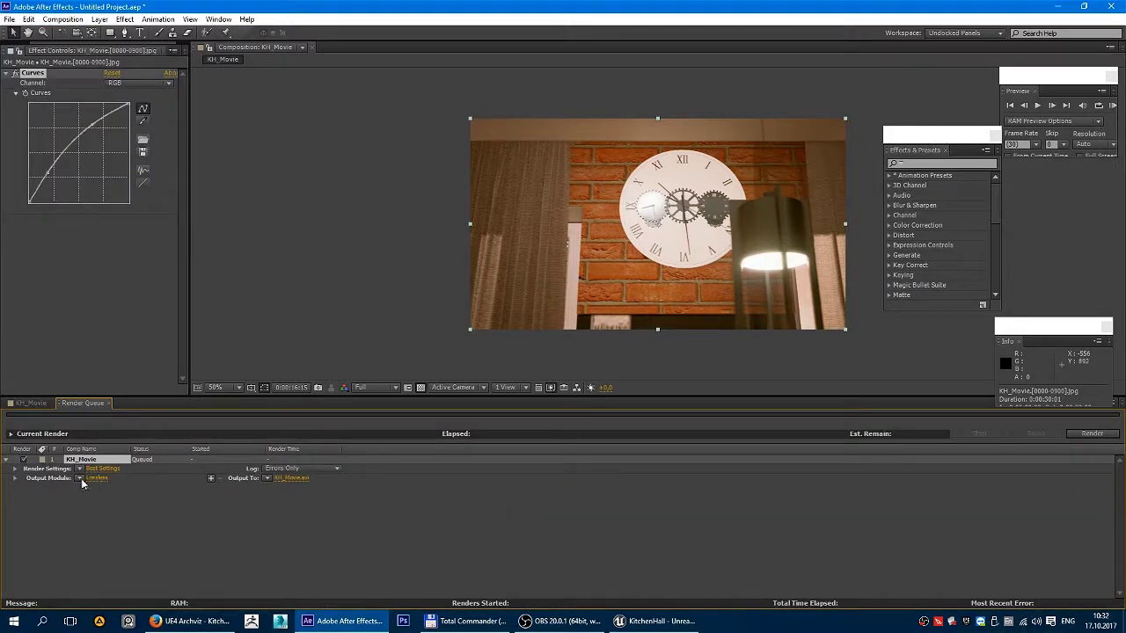
{"action": "left_click", "coordinate": [96, 479]}
{"action": "left_click", "coordinate": [529, 167]}
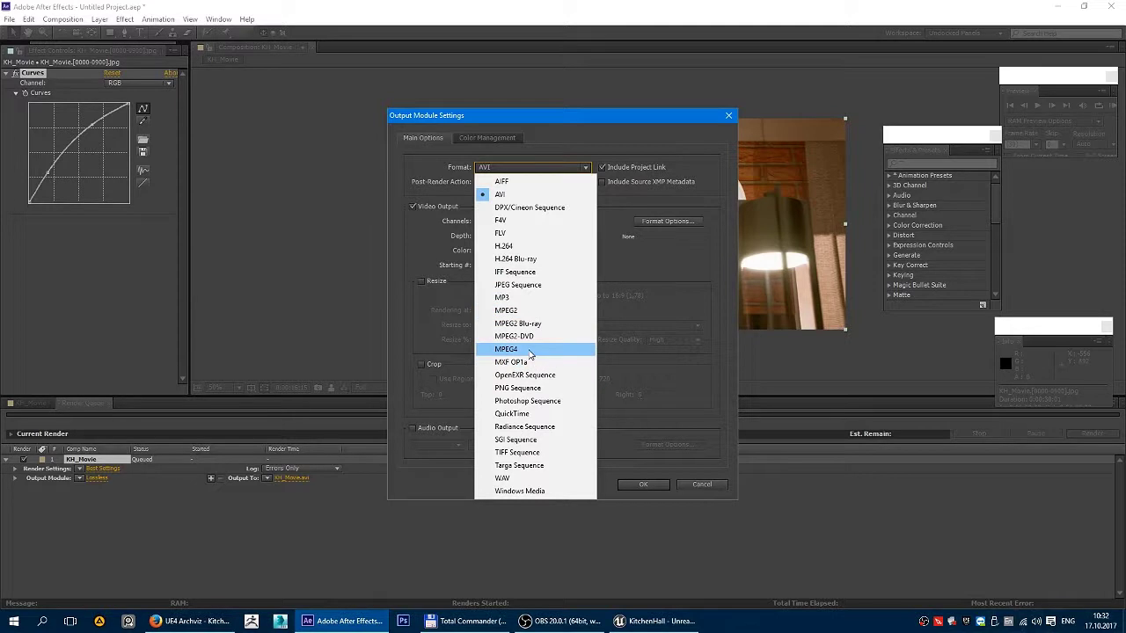
{"action": "left_click", "coordinate": [703, 485]}
{"action": "left_click", "coordinate": [703, 485]}
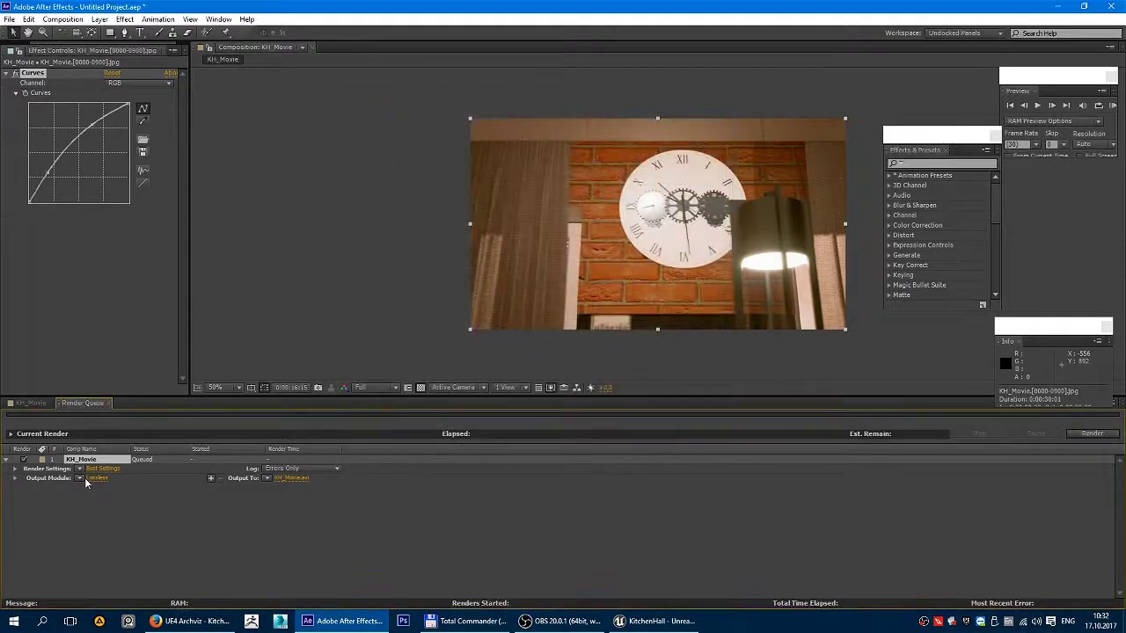
Apply the MP4_Snd output module template, review its H.264 video, audio and multiplexer options, and accept the module settings.
{"action": "left_click", "coordinate": [80, 477]}
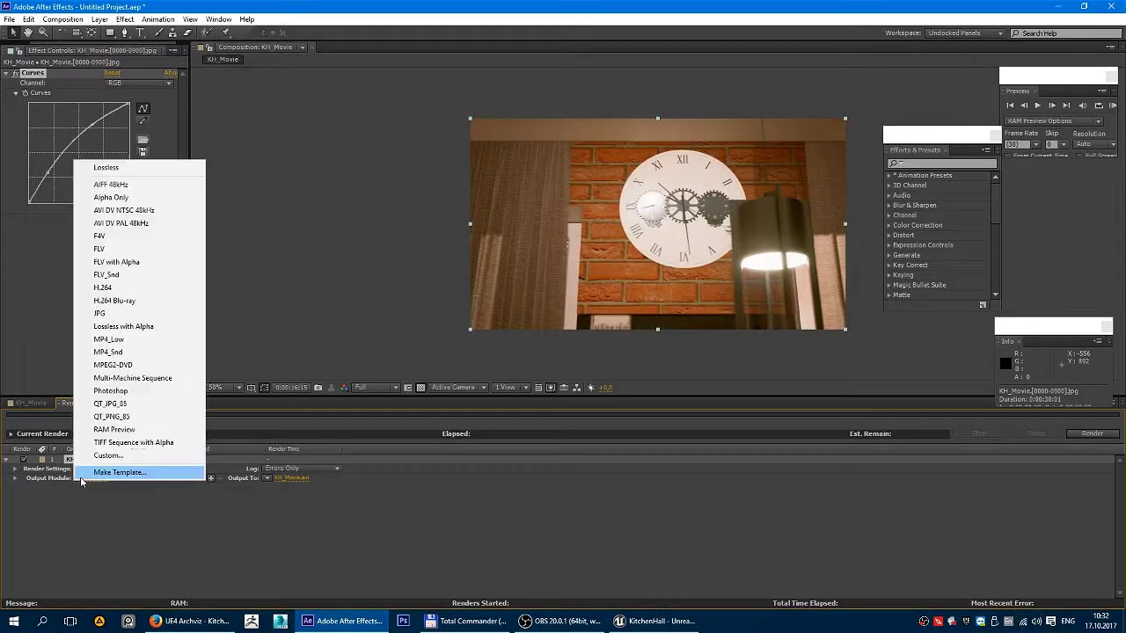
{"action": "left_click", "coordinate": [120, 356]}
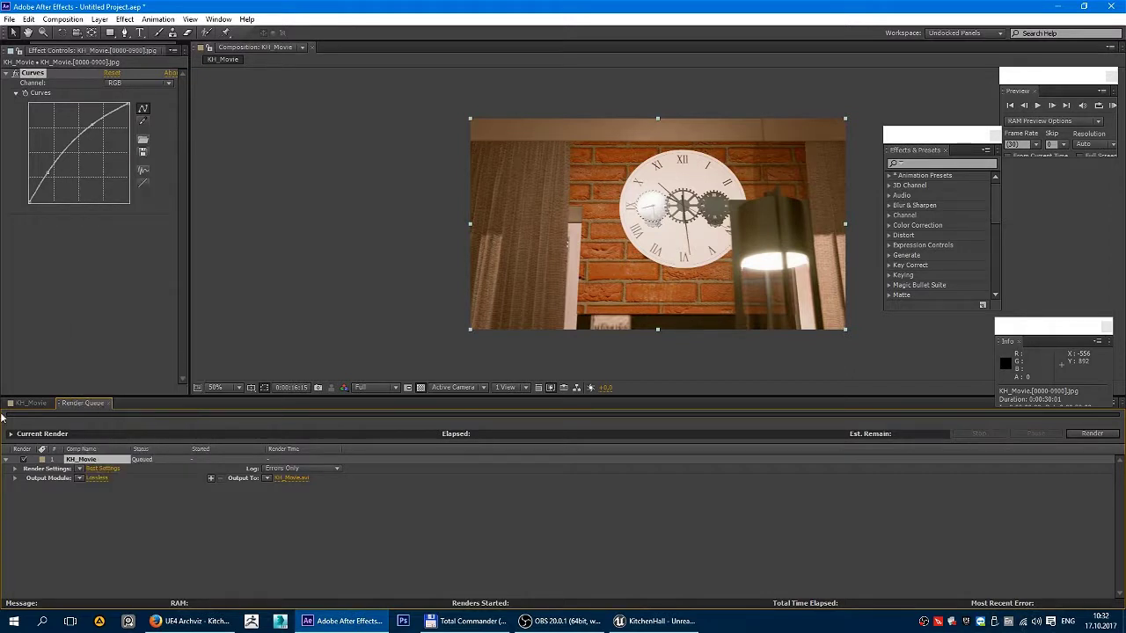
{"action": "left_click", "coordinate": [101, 480]}
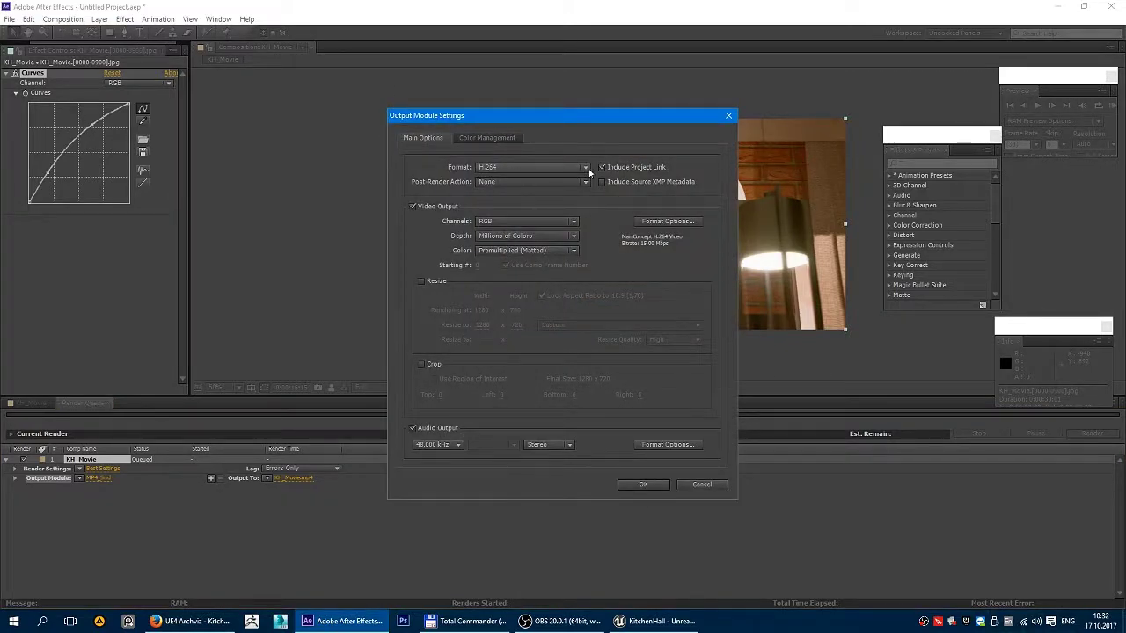
{"action": "left_click", "coordinate": [588, 168]}
{"action": "left_click", "coordinate": [472, 222]}
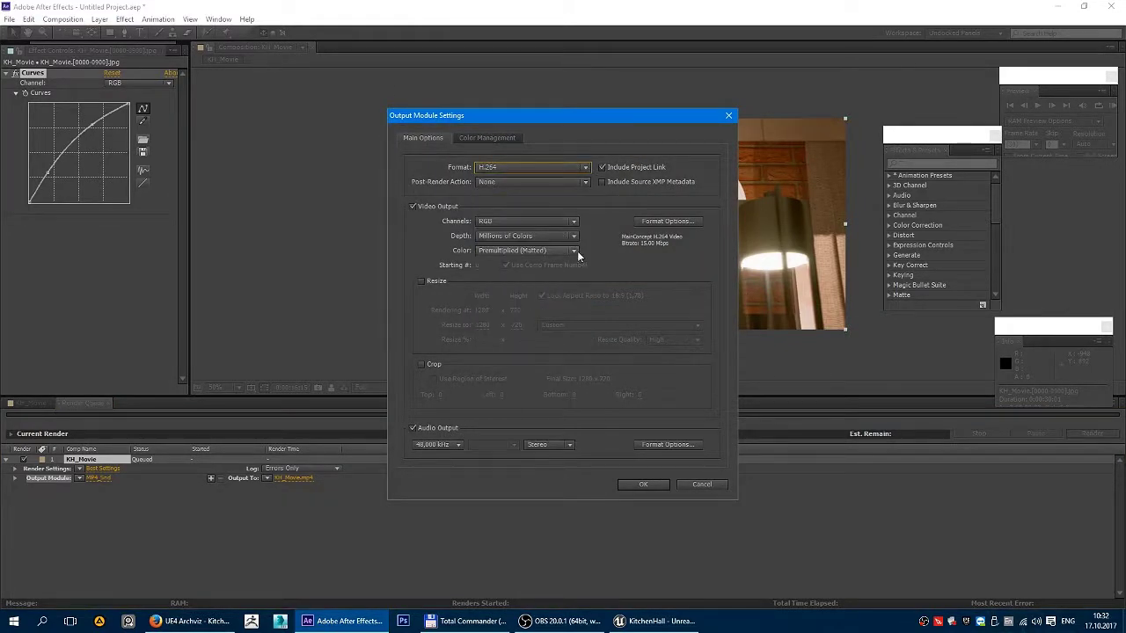
{"action": "left_click", "coordinate": [669, 221]}
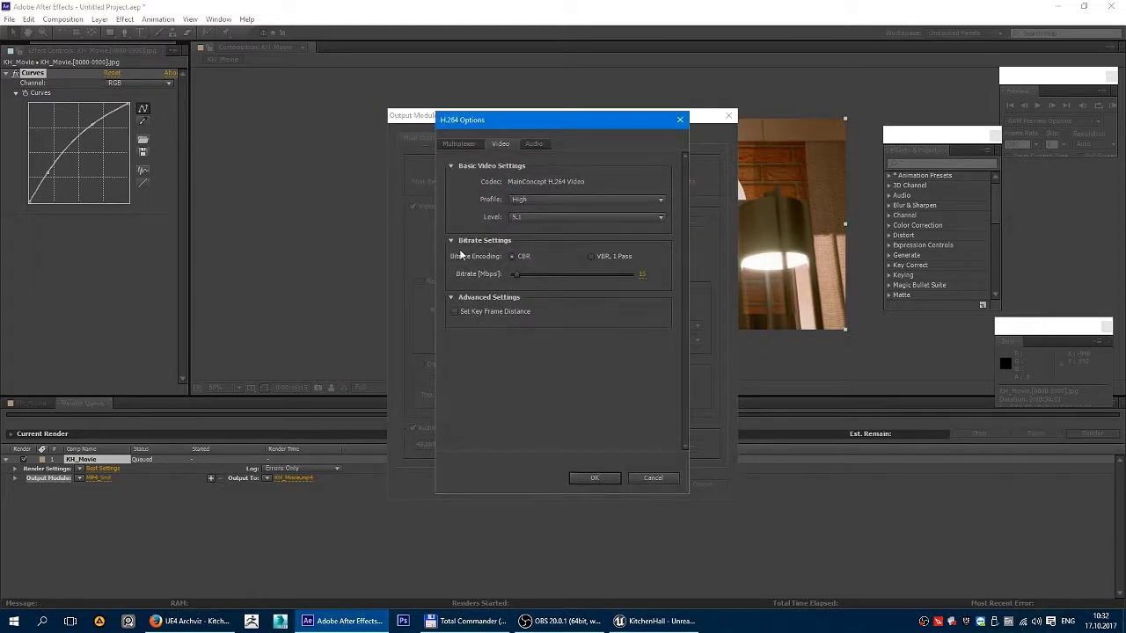
{"action": "left_click", "coordinate": [538, 144]}
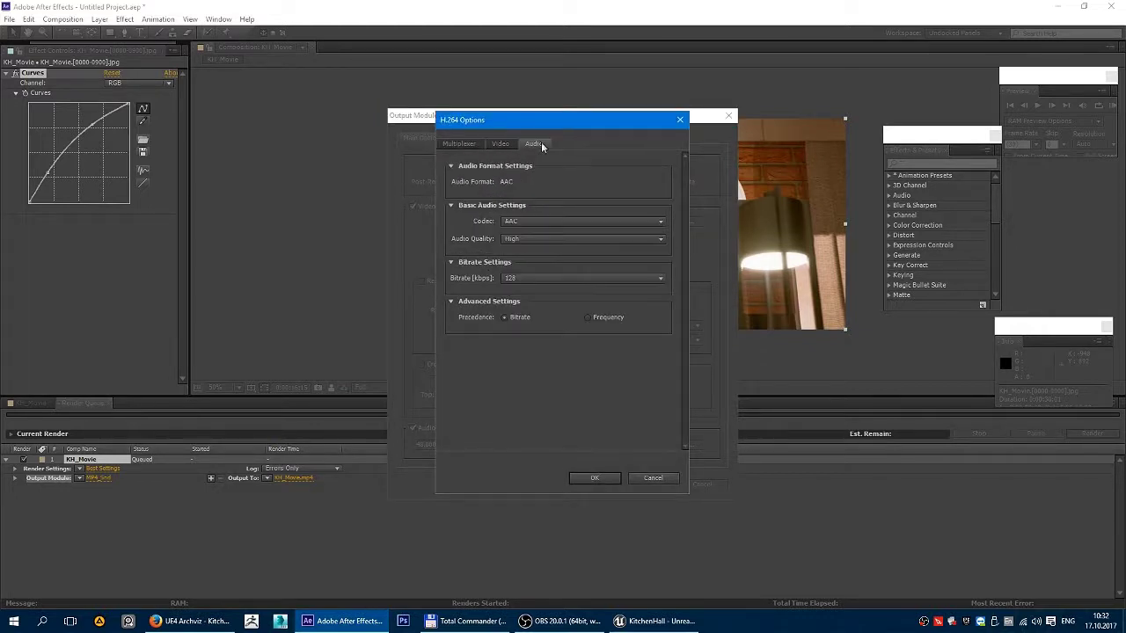
{"action": "left_click", "coordinate": [461, 143]}
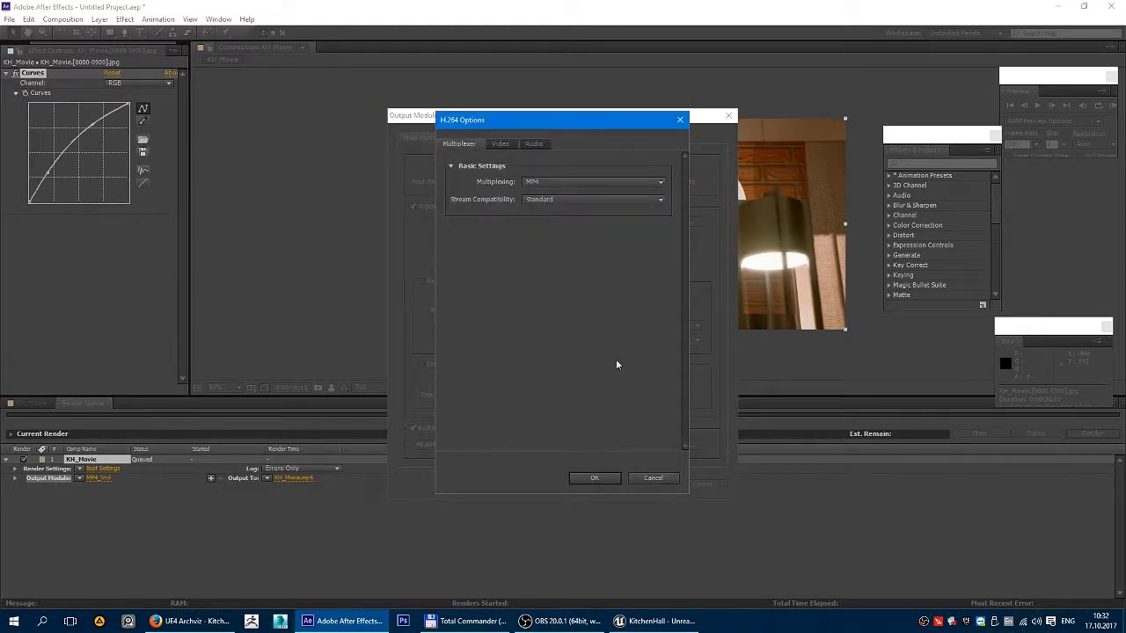
{"action": "left_click", "coordinate": [644, 481]}
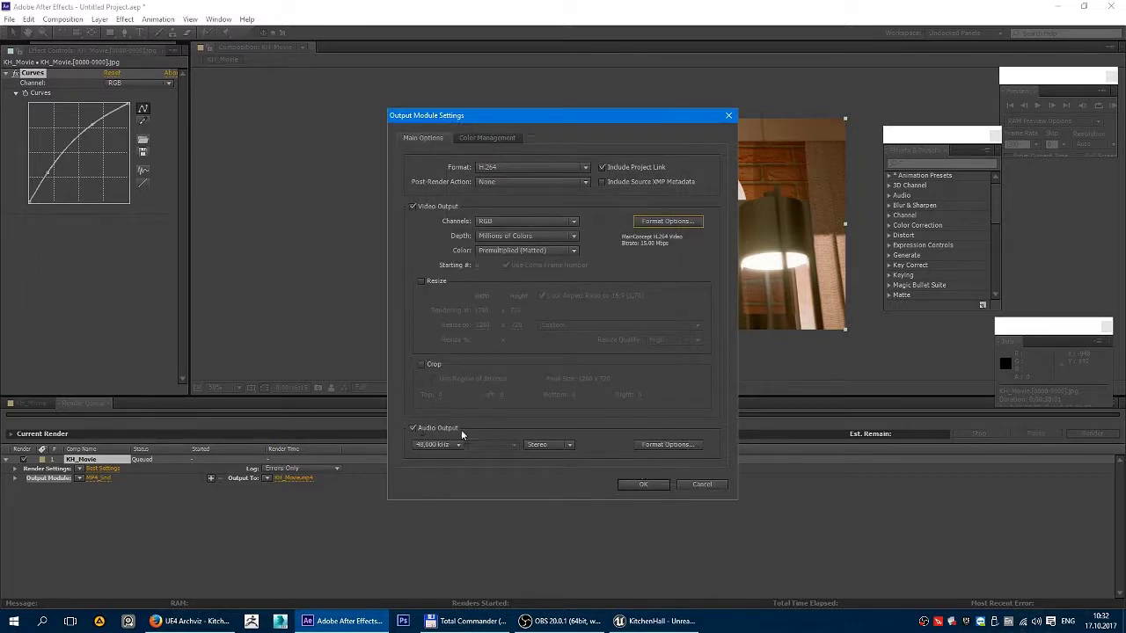
{"action": "left_click", "coordinate": [631, 485]}
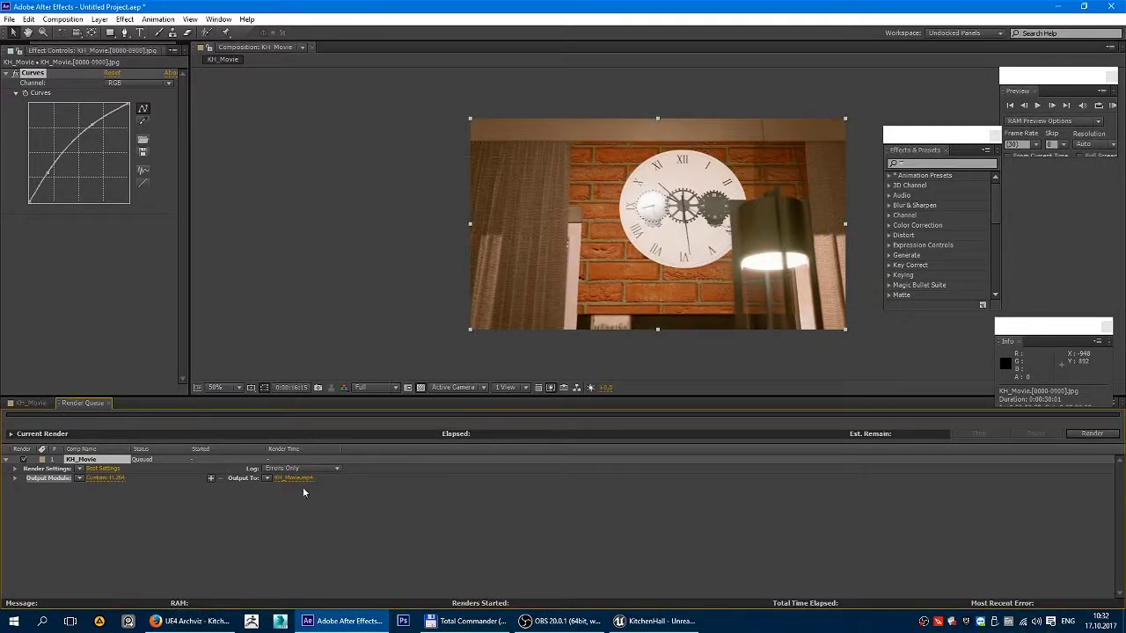
Set the output file to KH_Movie.mp4 on the Desktop and render the queued composition.
{"action": "left_click", "coordinate": [295, 478]}
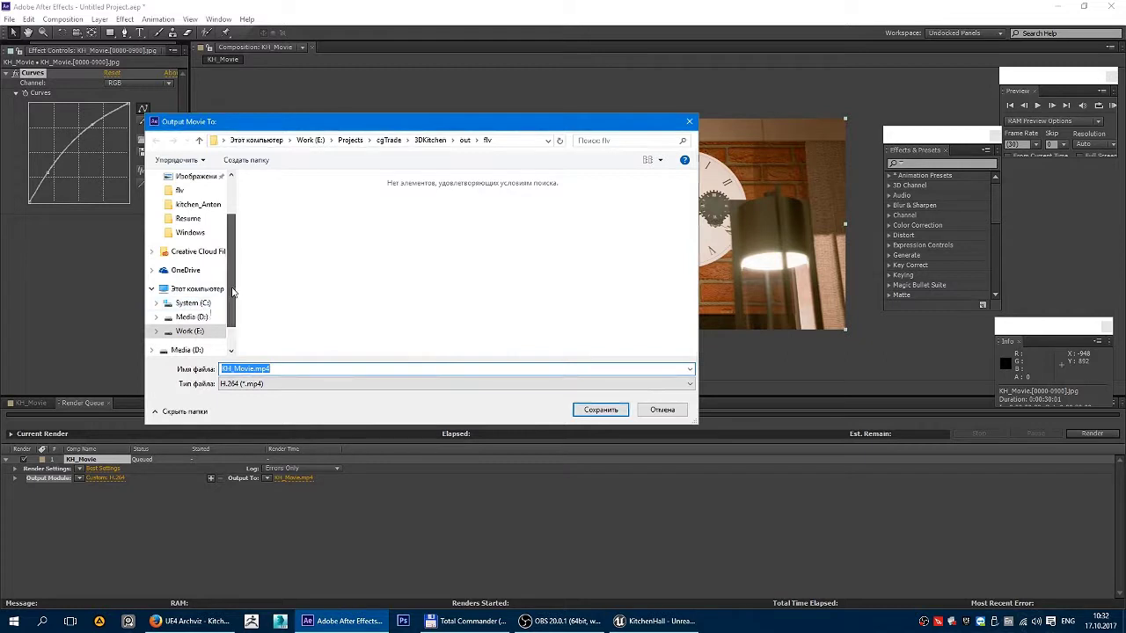
{"action": "left_click", "coordinate": [199, 196]}
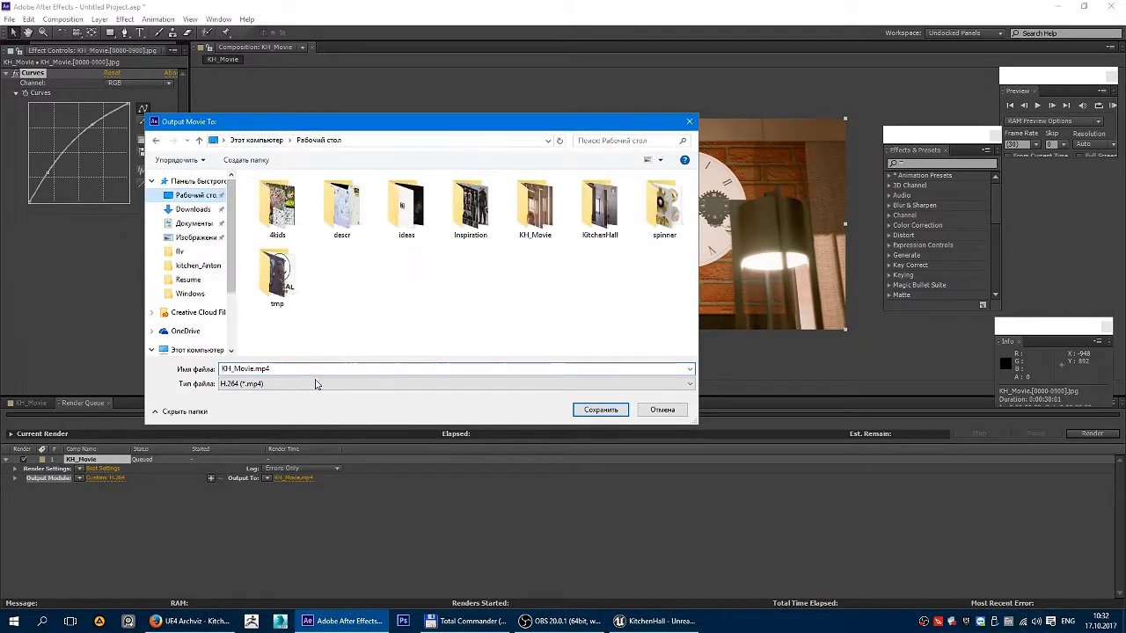
{"action": "left_click", "coordinate": [601, 410]}
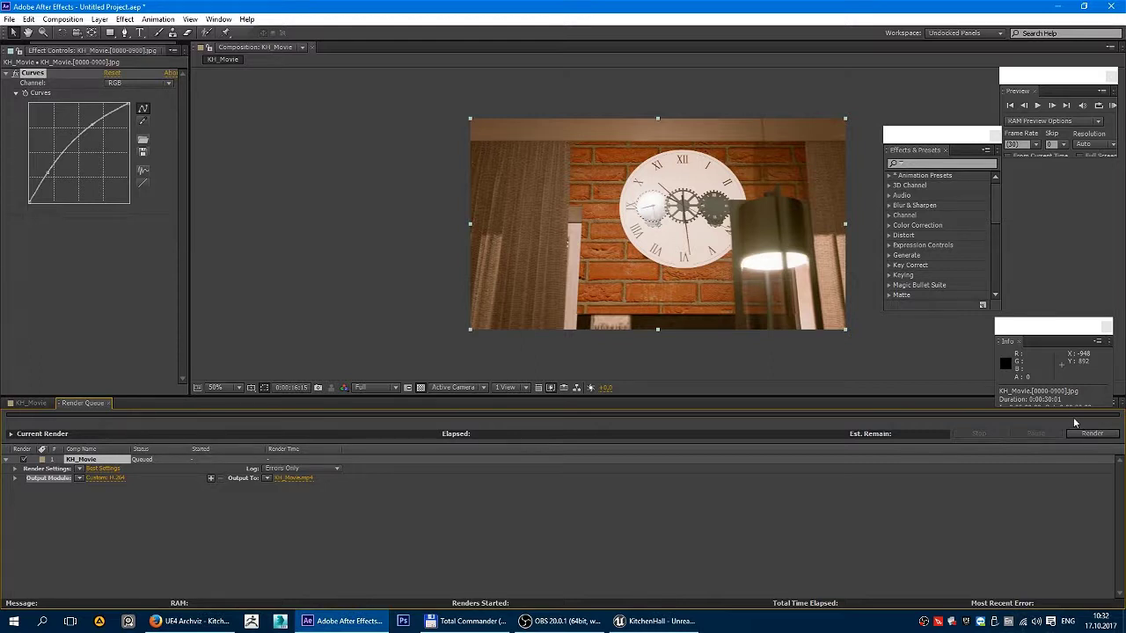
{"action": "left_click", "coordinate": [1071, 434]}
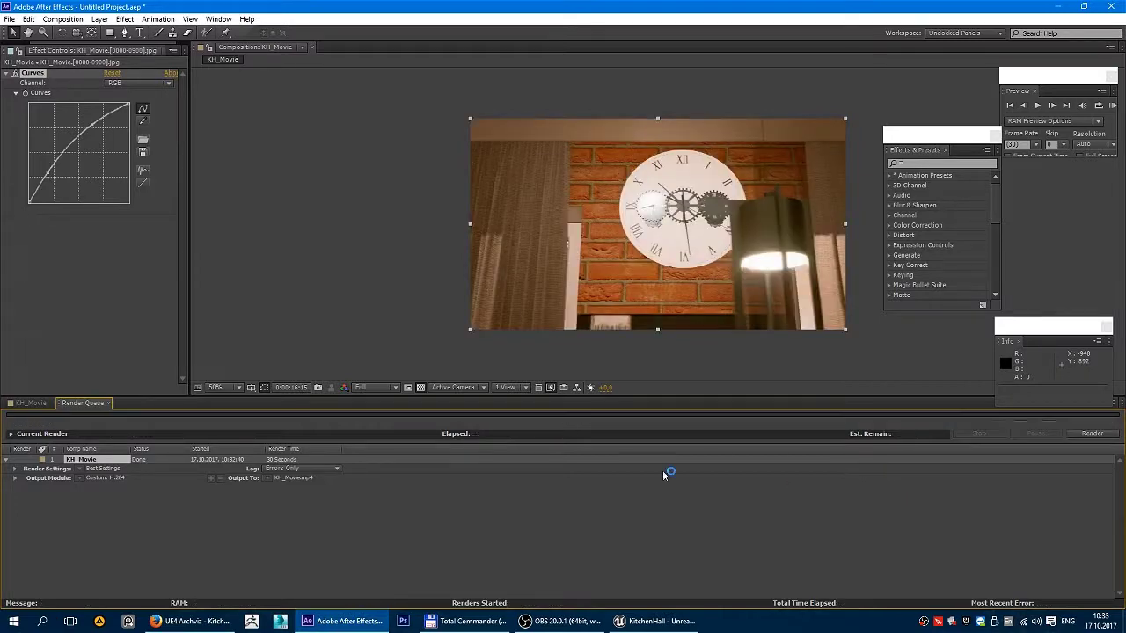
Switch to Total Commander, watch the Desktop's KH_Movie.mp4 in full screen, close the player and return to After Effects.
{"action": "left_click", "coordinate": [480, 623]}
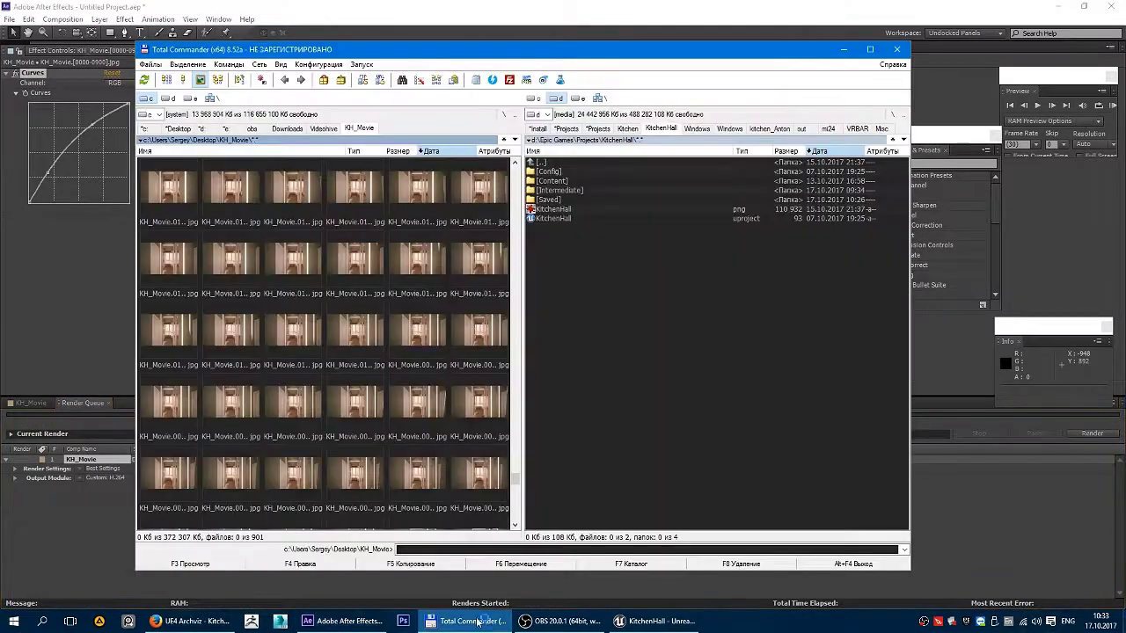
{"action": "left_click", "coordinate": [179, 130]}
{"action": "left_click", "coordinate": [172, 248]}
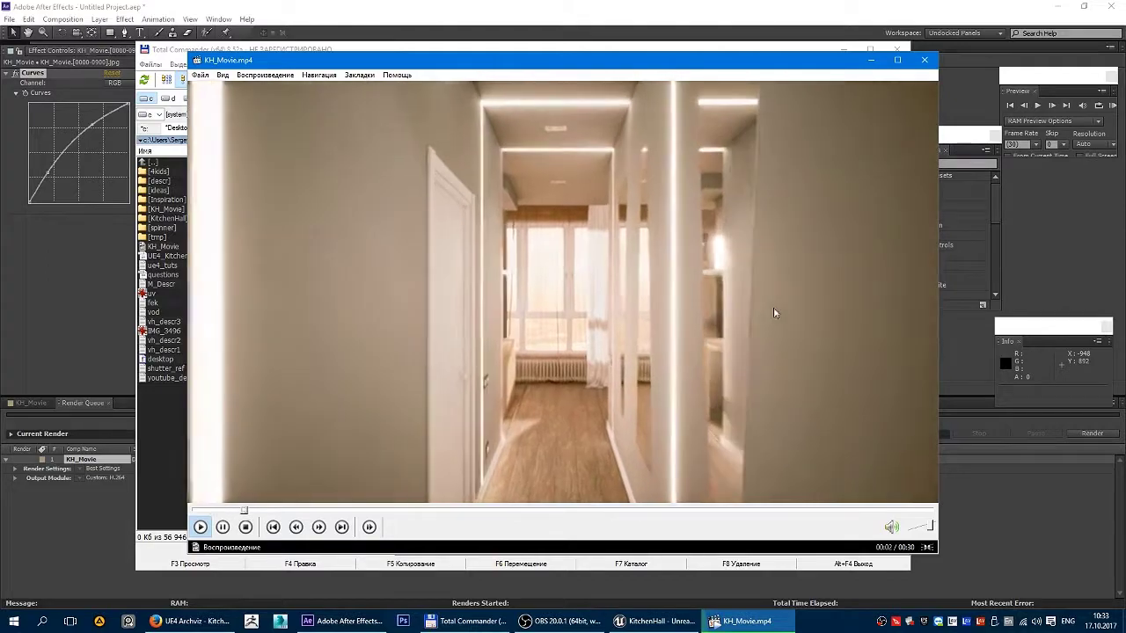
{"action": "double_click", "coordinate": [831, 318]}
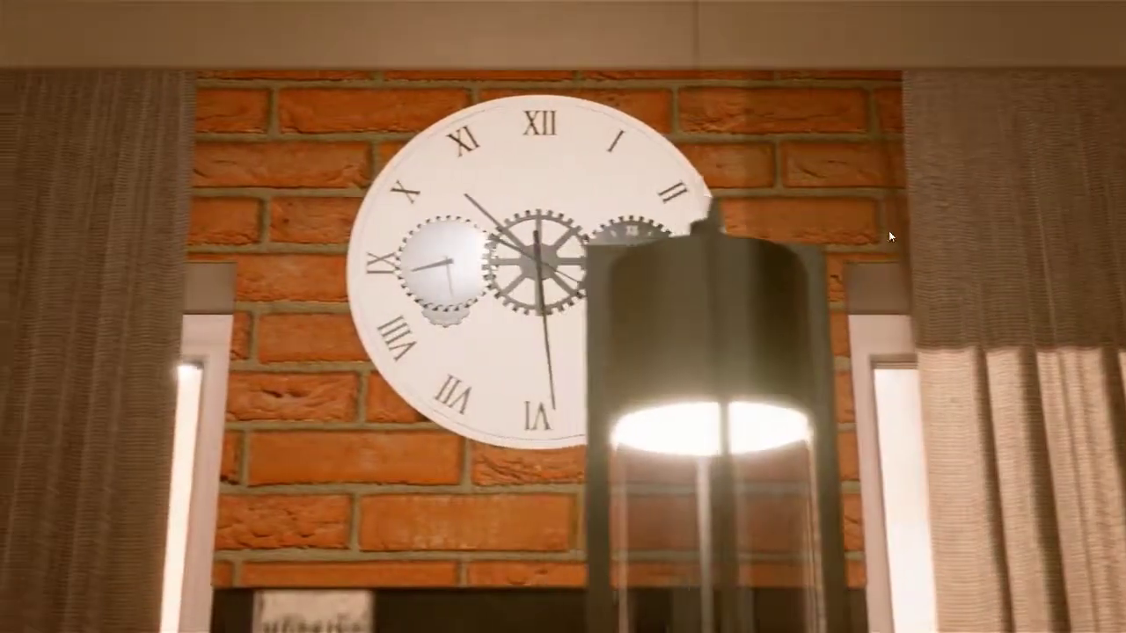
{"action": "double_click", "coordinate": [889, 235]}
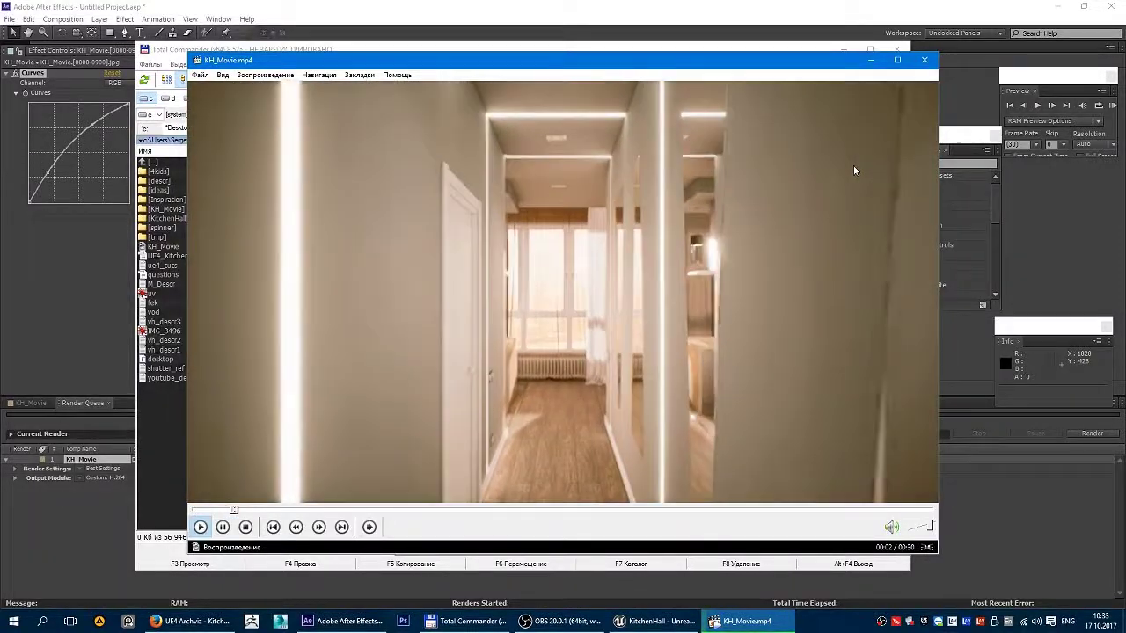
{"action": "left_click", "coordinate": [925, 60]}
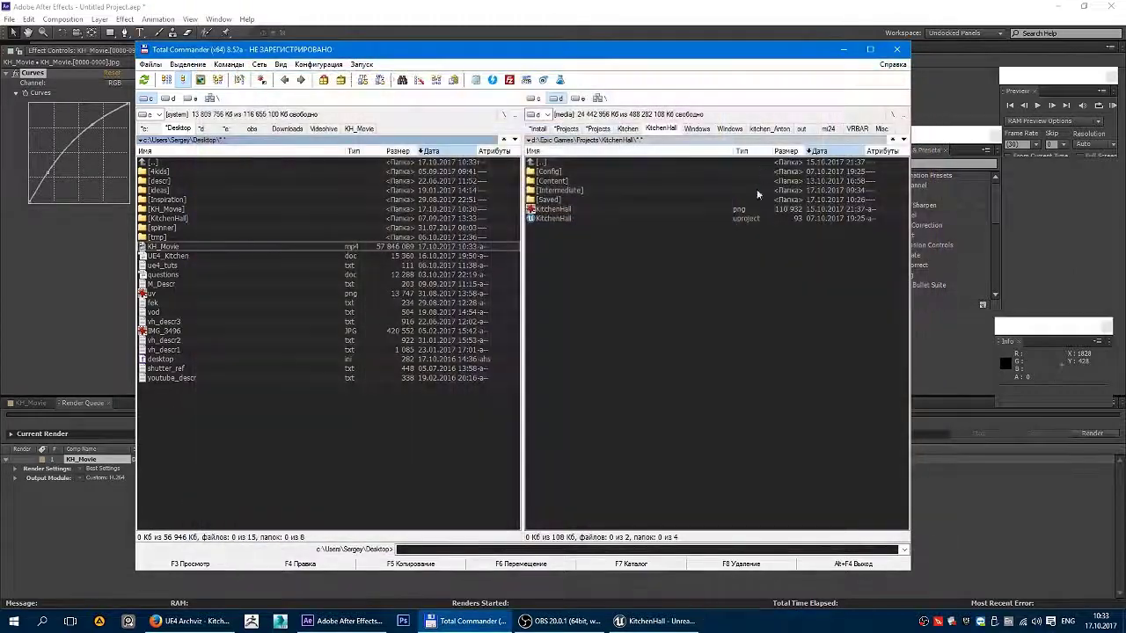
{"action": "left_click", "coordinate": [844, 49]}
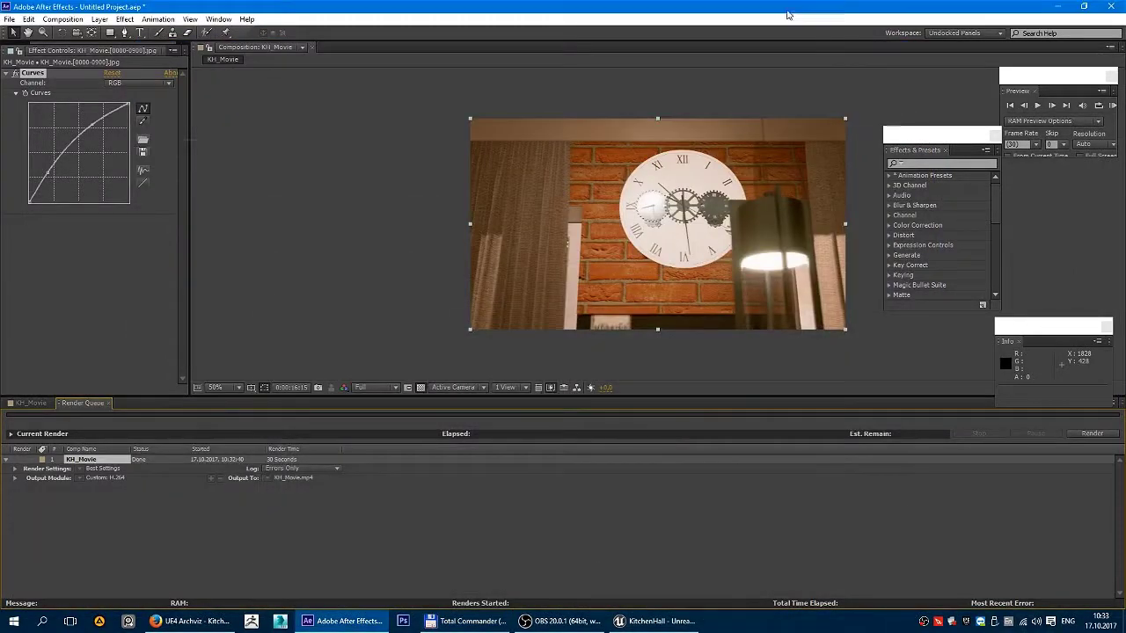